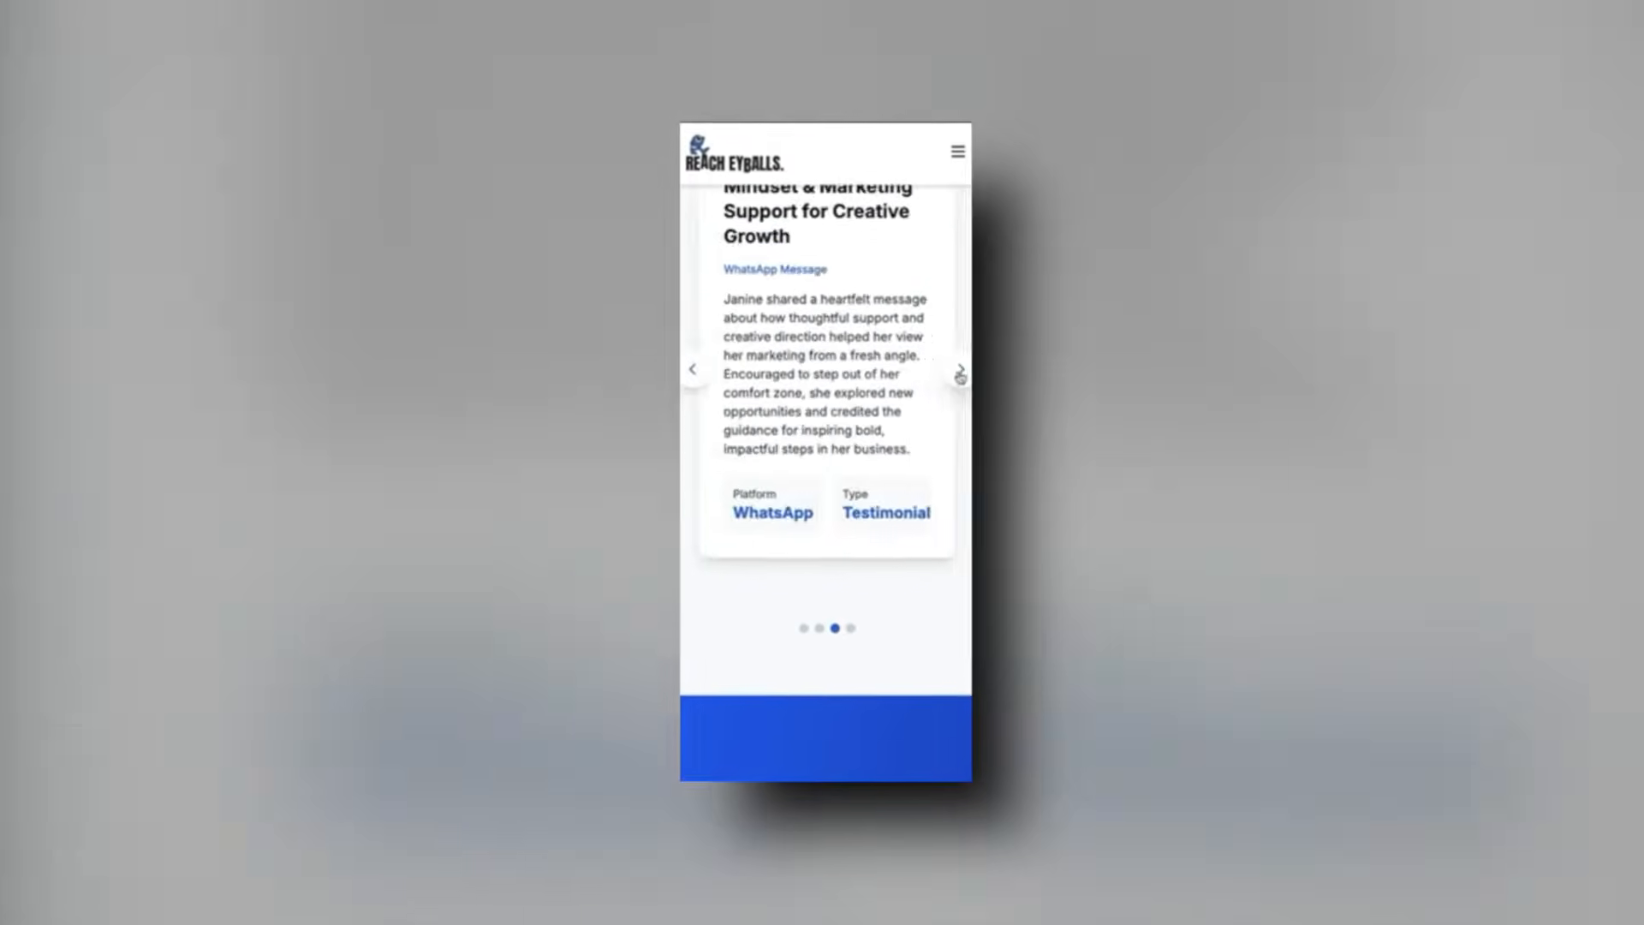
Advance the testimonial carousel on the Reach Eyeballs mobile page and review the content below it
left_click(956, 376)
scroll(915, 388, "down", 10)
scroll(924, 387, "down", 3)
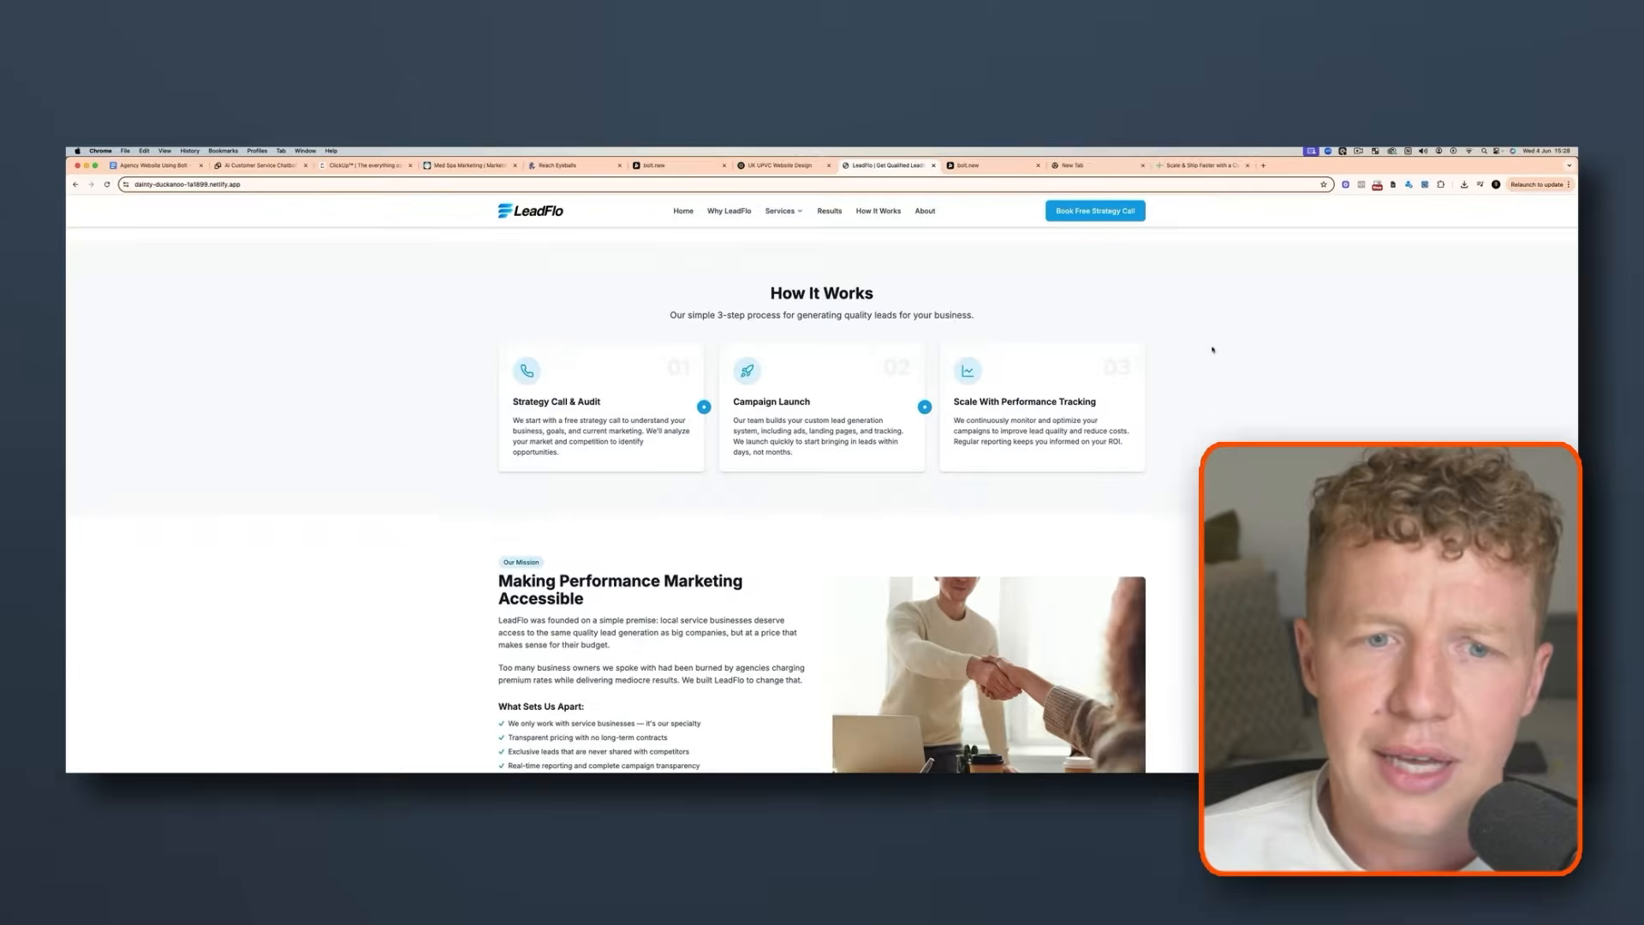
Review the LeadFlo homepage from the hero banner through the trusted businesses, benefits and lead generation services sections
scroll(1207, 348, "up", 10)
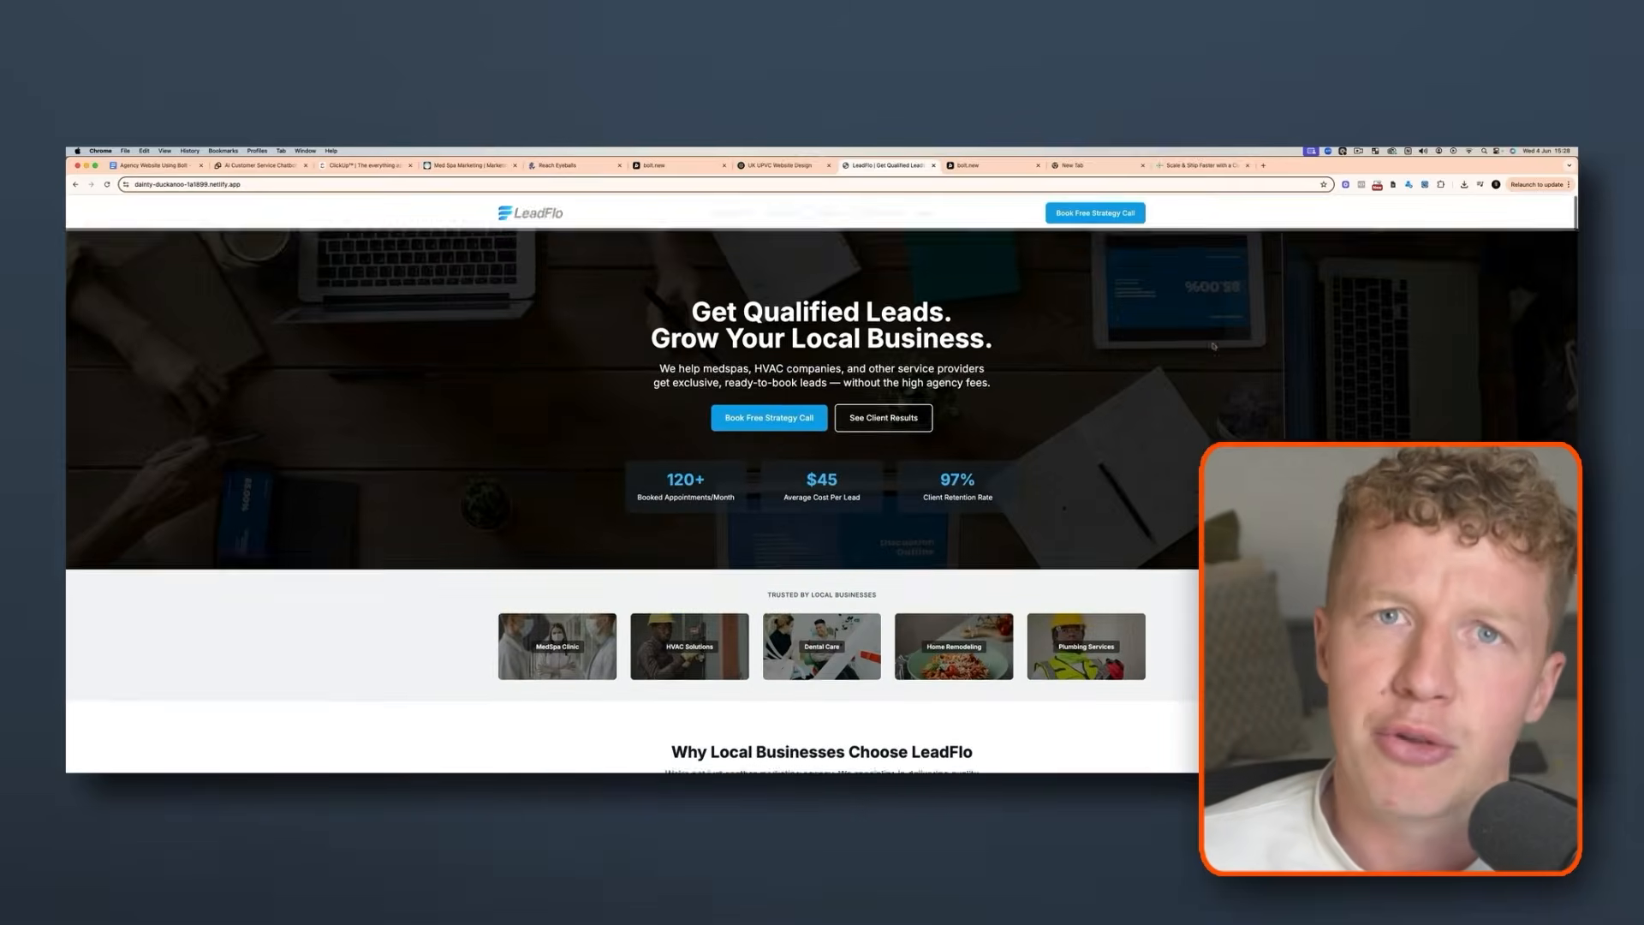
scroll(1202, 346, "down", 1)
scroll(1201, 346, "up", 1)
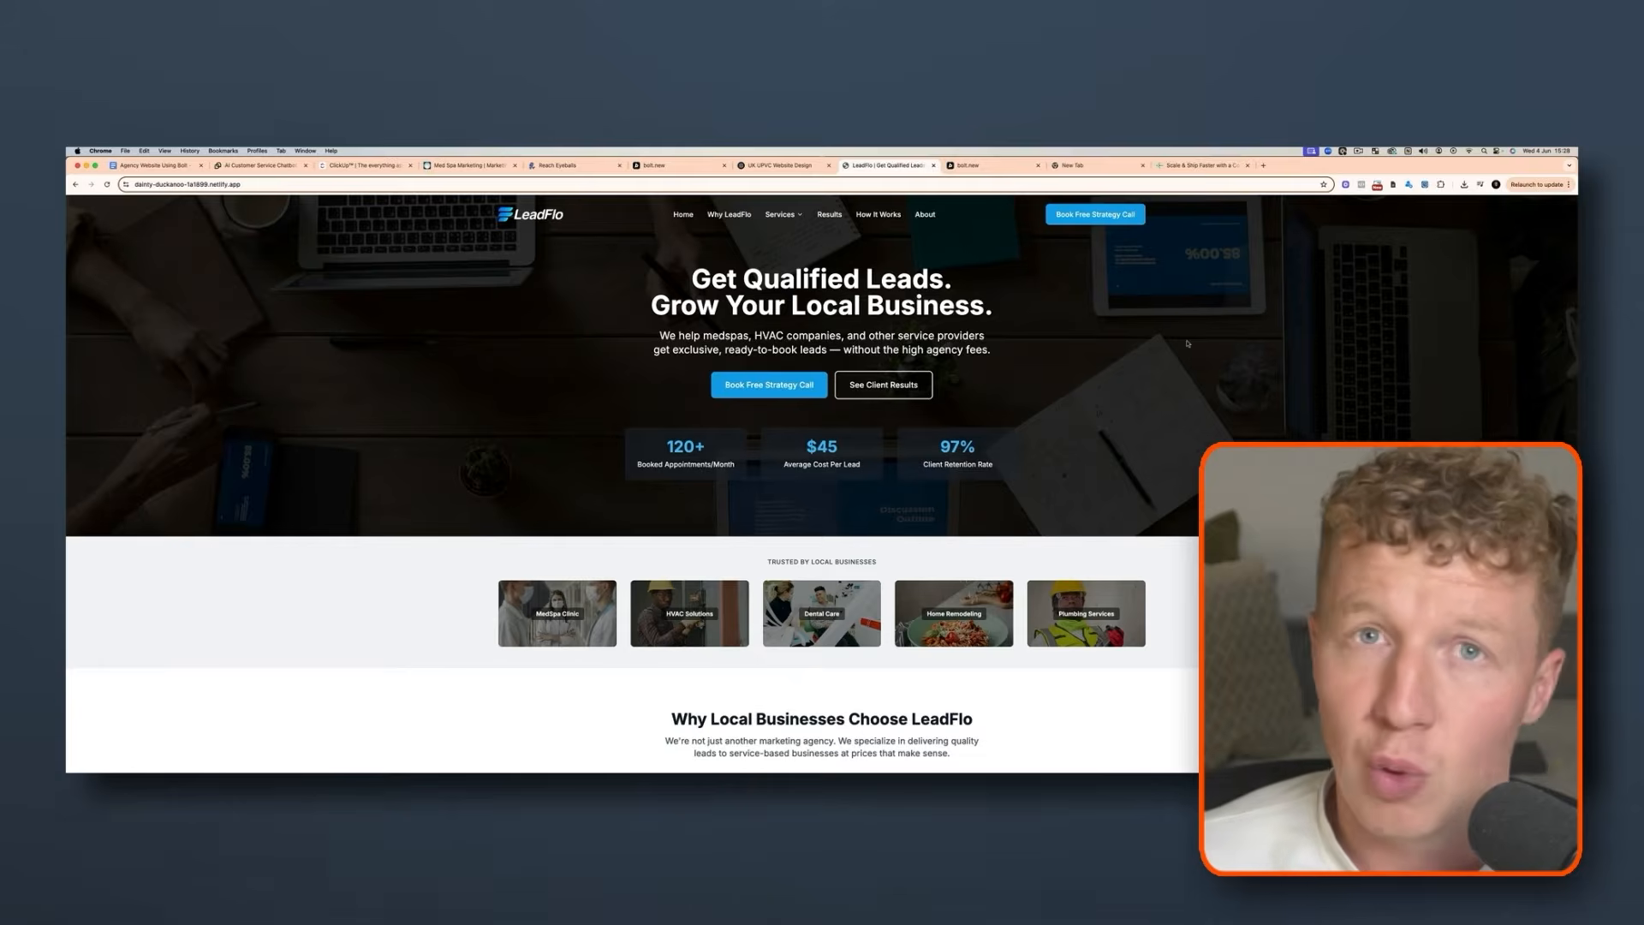
scroll(1060, 328, "down", 2)
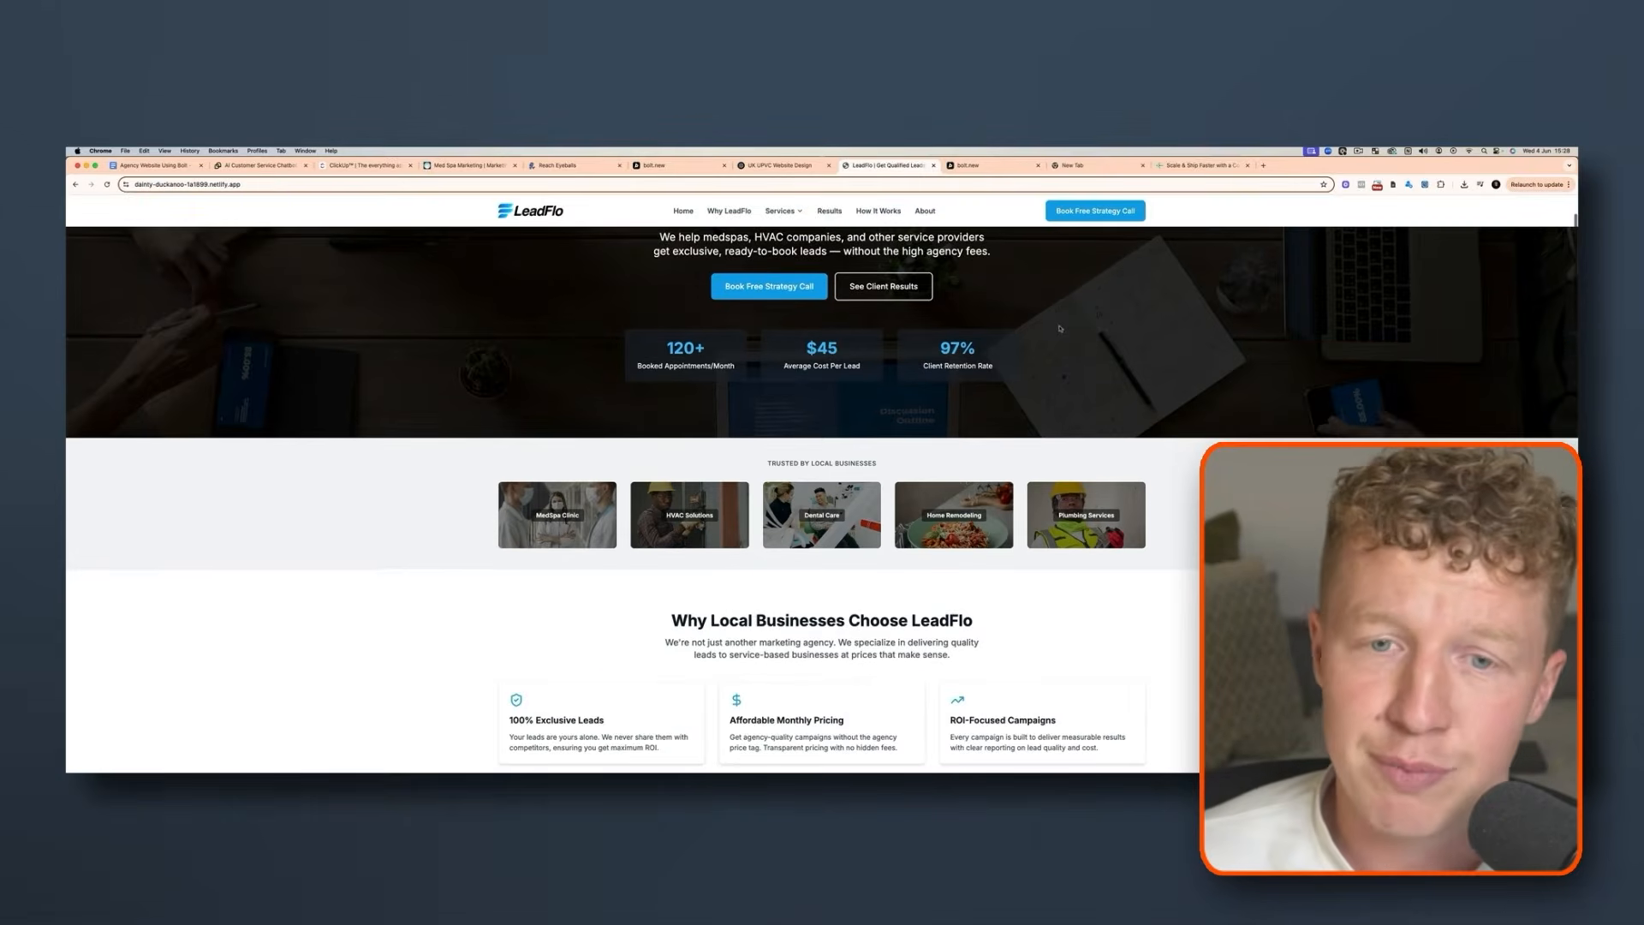
scroll(930, 321, "up", 2)
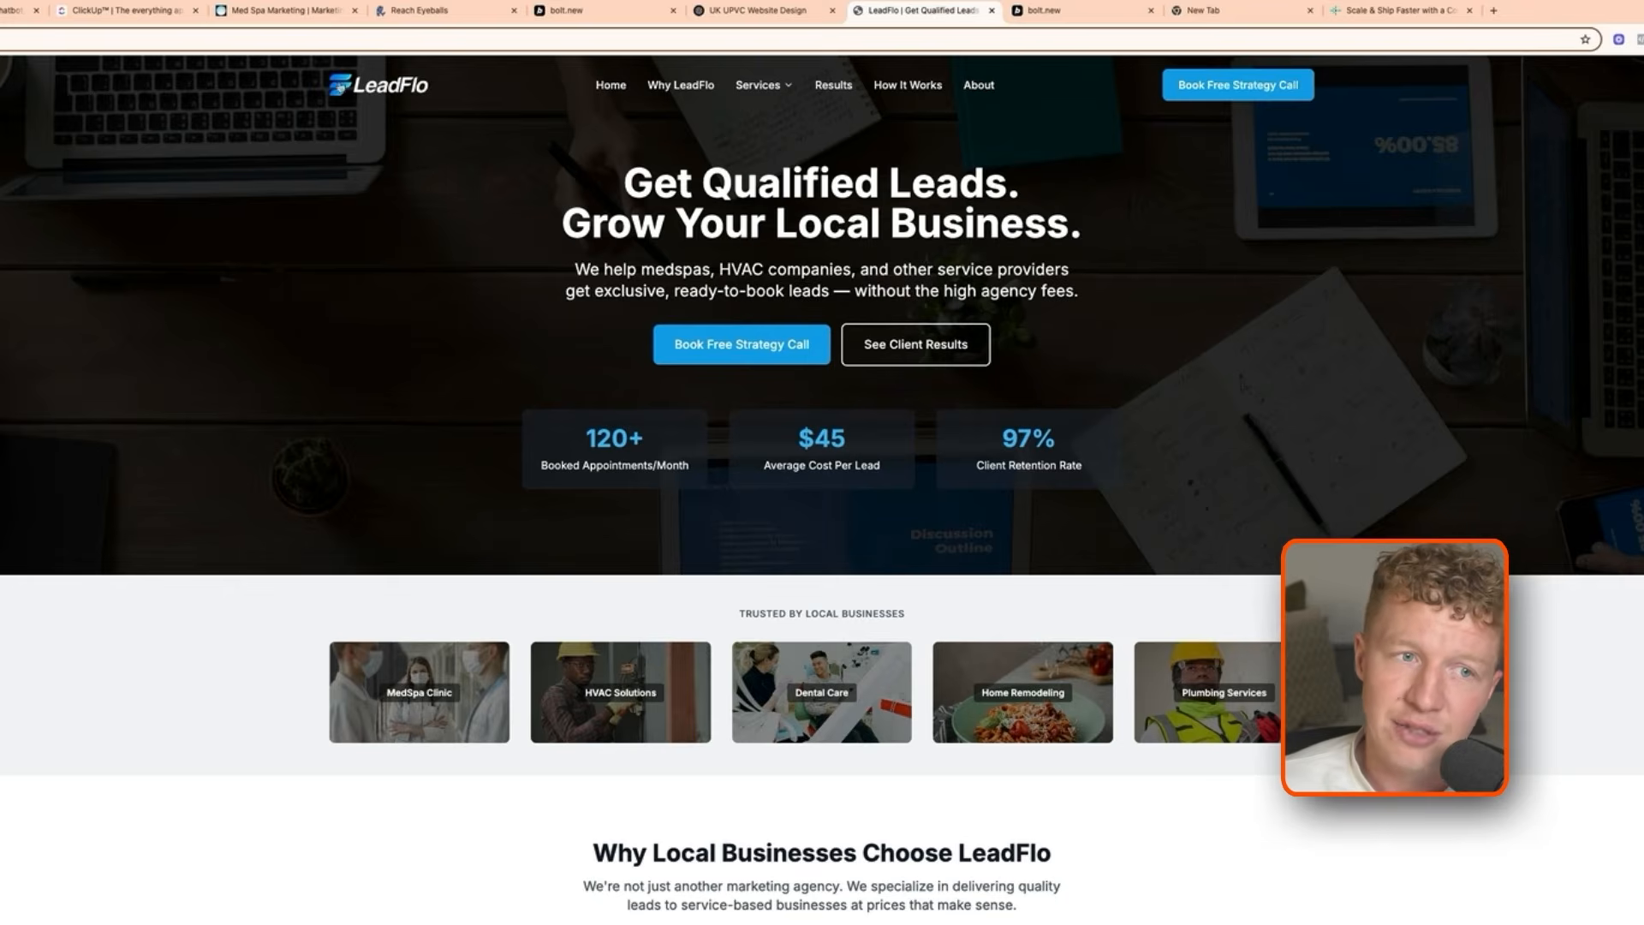
scroll(900, 322, "down", 8)
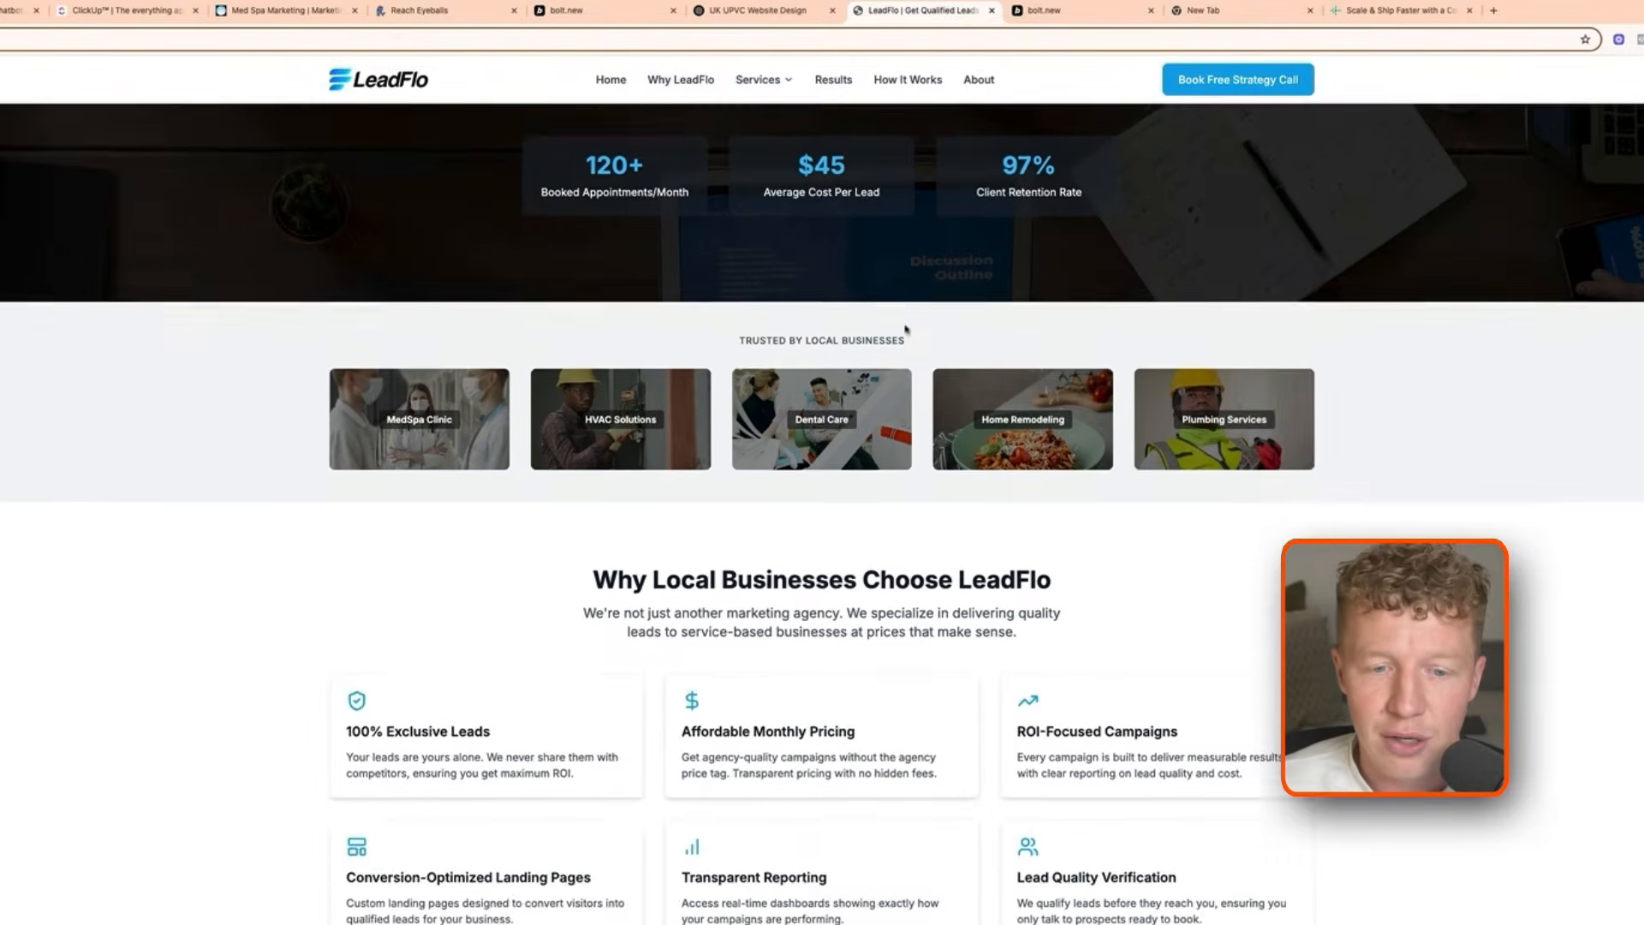
scroll(899, 322, "down", 6)
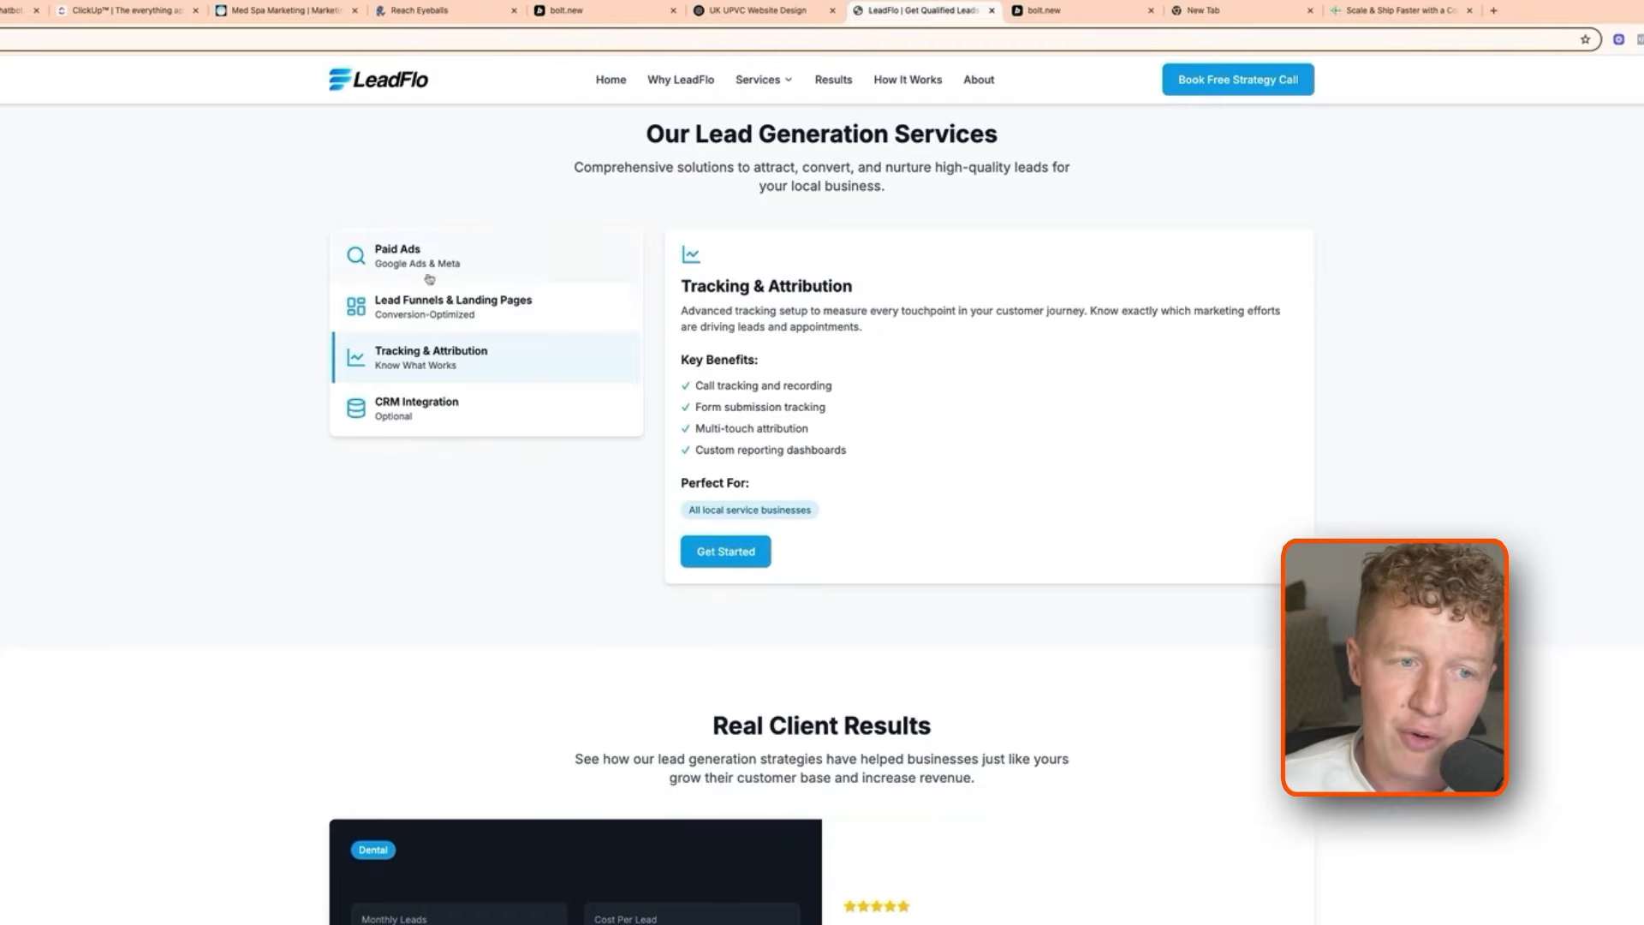
View the details of Paid Ads, Lead Funnels & Landing Pages, Tracking & Attribution and CRM Integration, ending on Tracking & Attribution
left_click(403, 255)
left_click(449, 306)
left_click(483, 354)
left_click(470, 411)
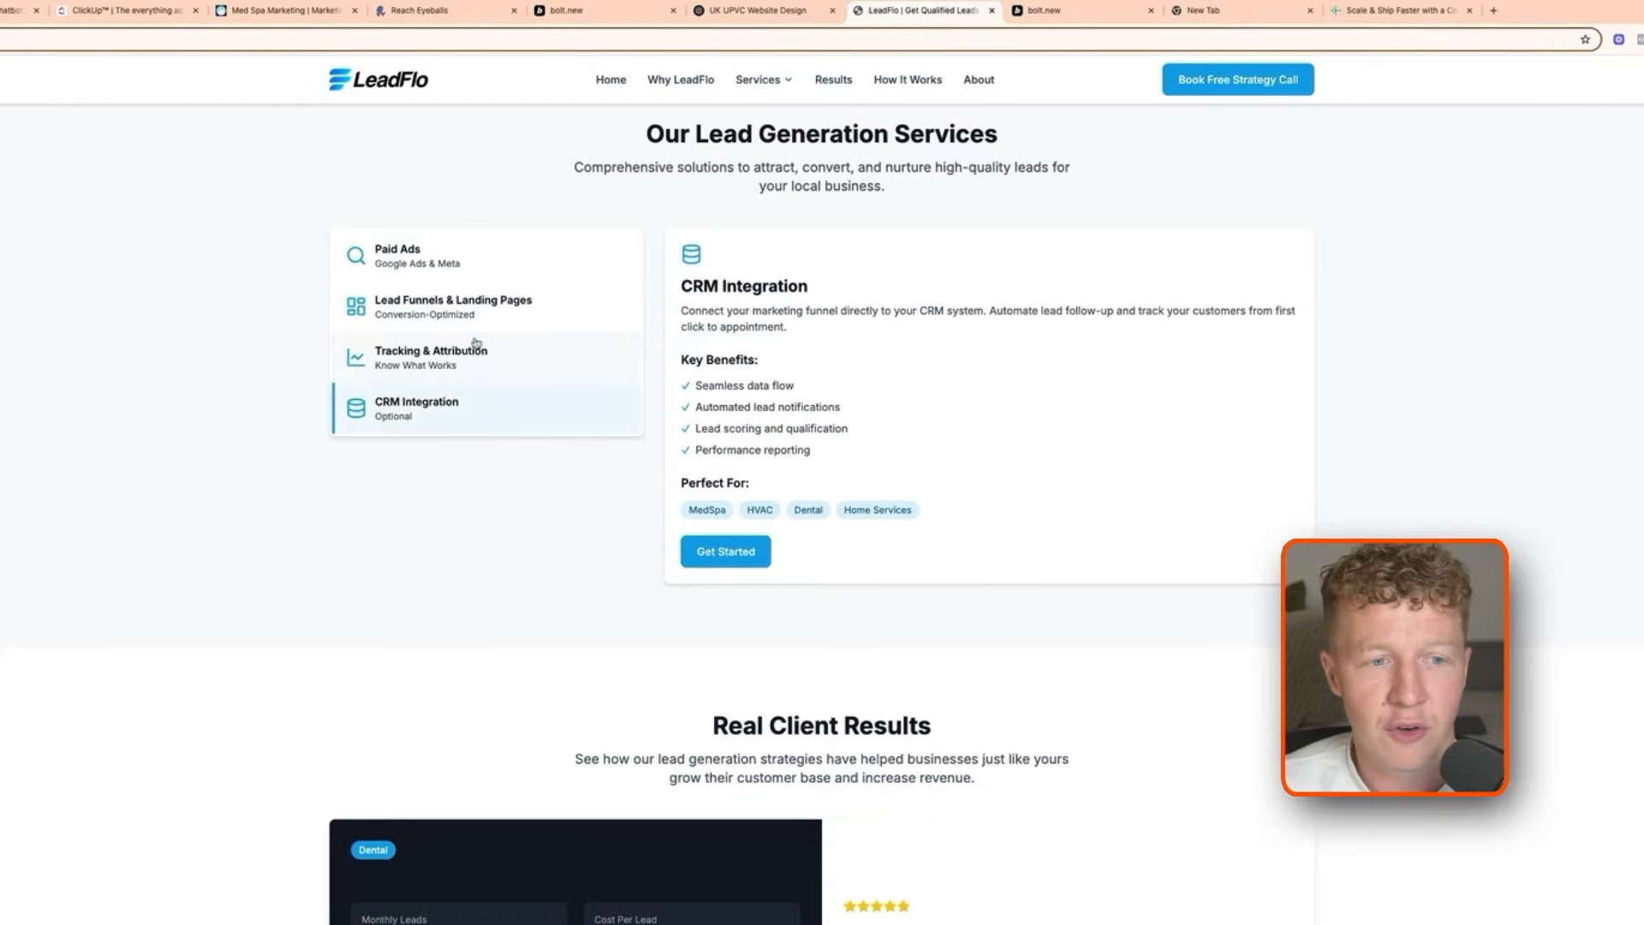
left_click(476, 347)
Cycle through the case studies in LeadFlo's Real Client Results section
scroll(1386, 347, "down", 1)
scroll(1386, 347, "down", 5)
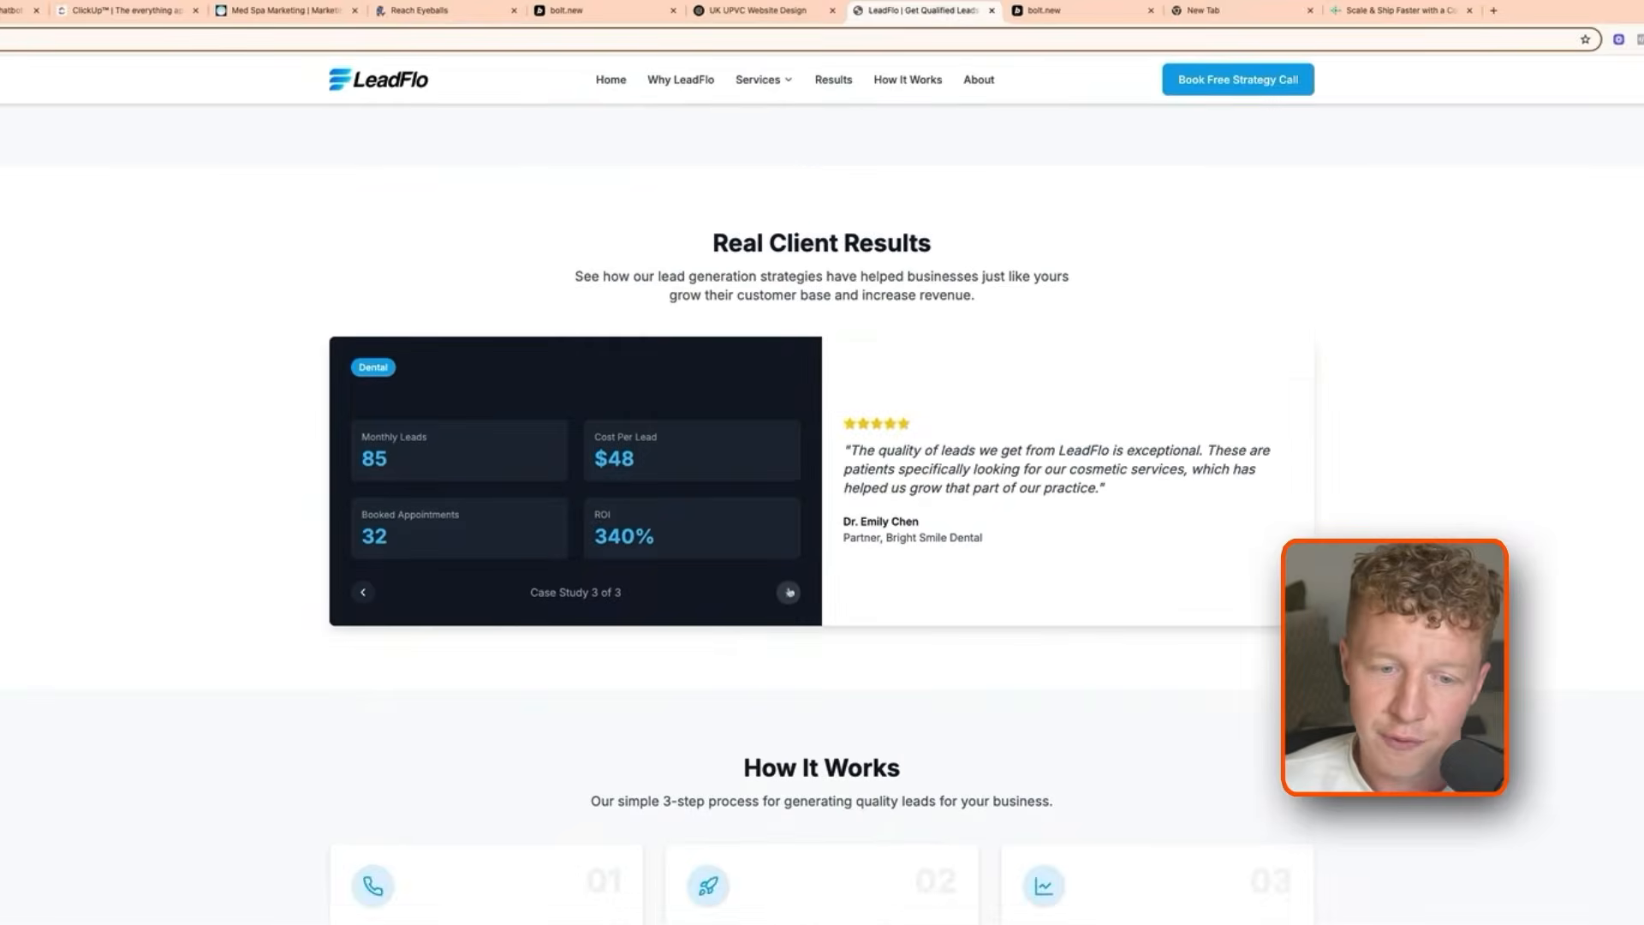
left_click(788, 592)
left_click(788, 592)
left_click(788, 592)
Inspect the LeadFlo site in the developer tools, review its mobile layout across the page, and close the tools
right_click(1455, 336)
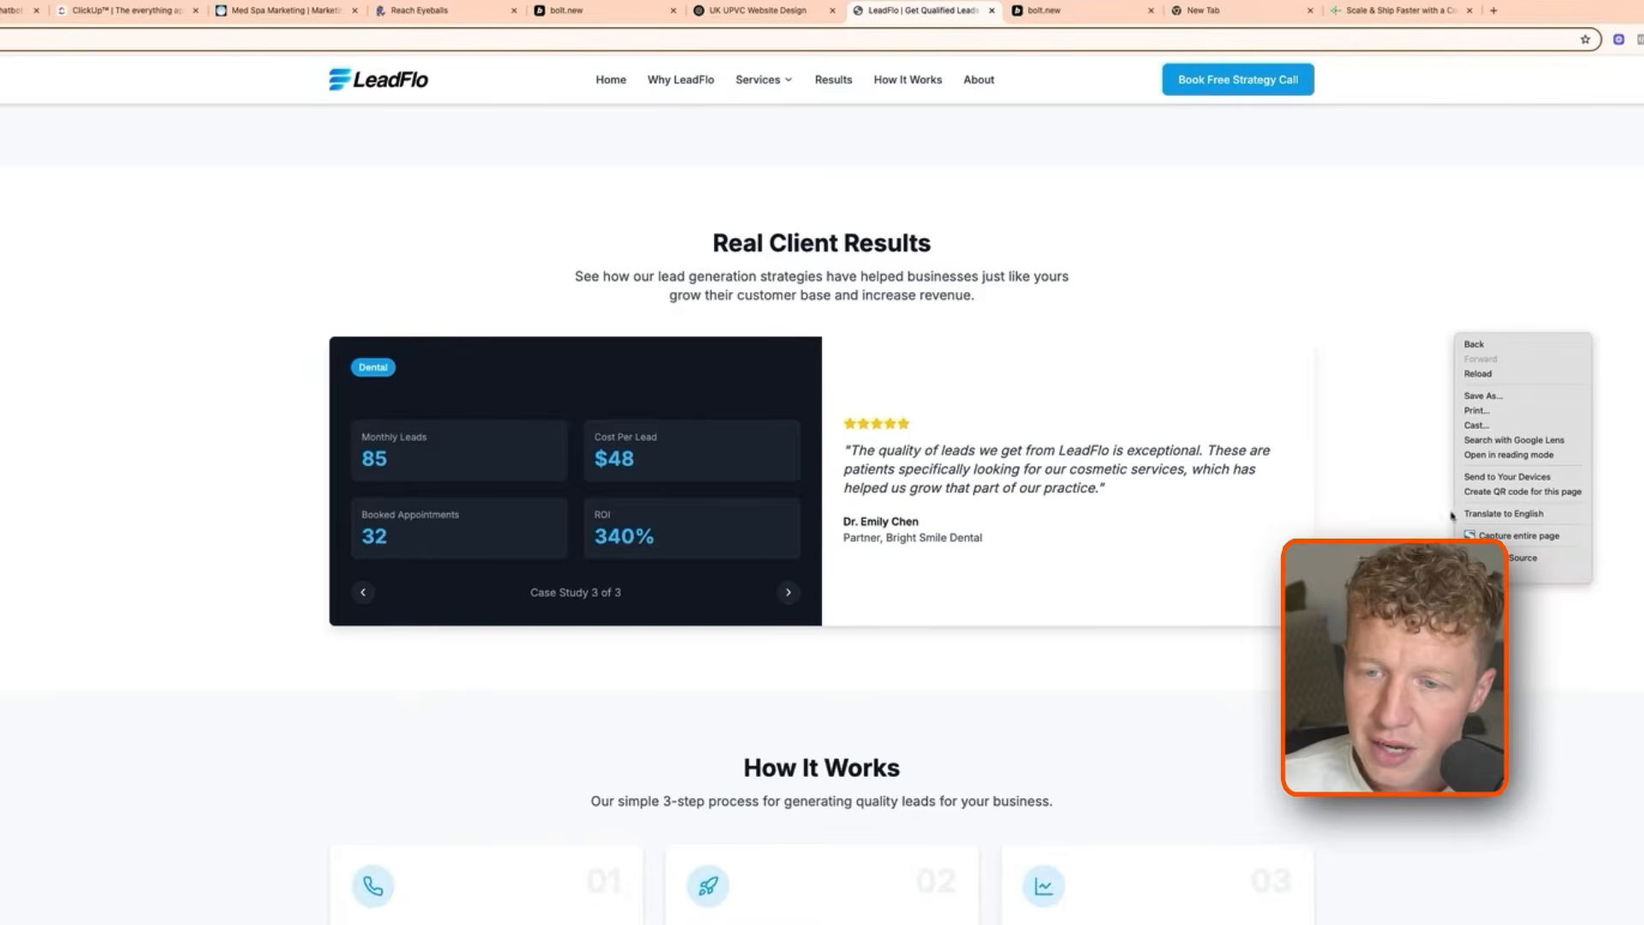
left_click(1551, 572)
scroll(732, 396, "down", 10)
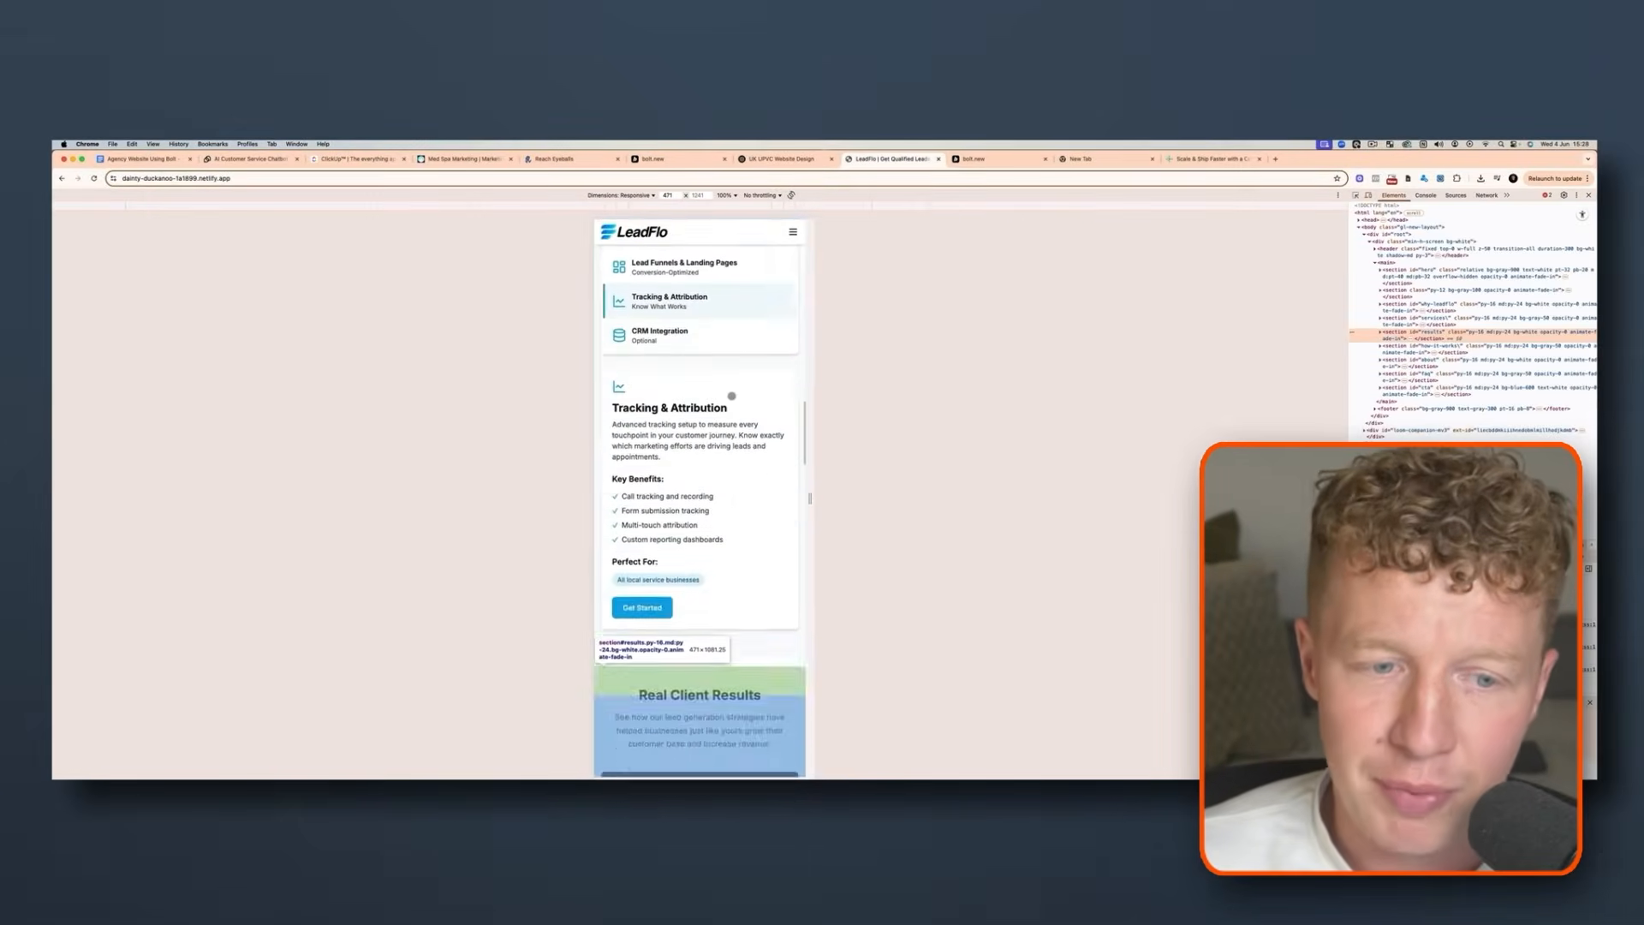
scroll(732, 396, "down", 15)
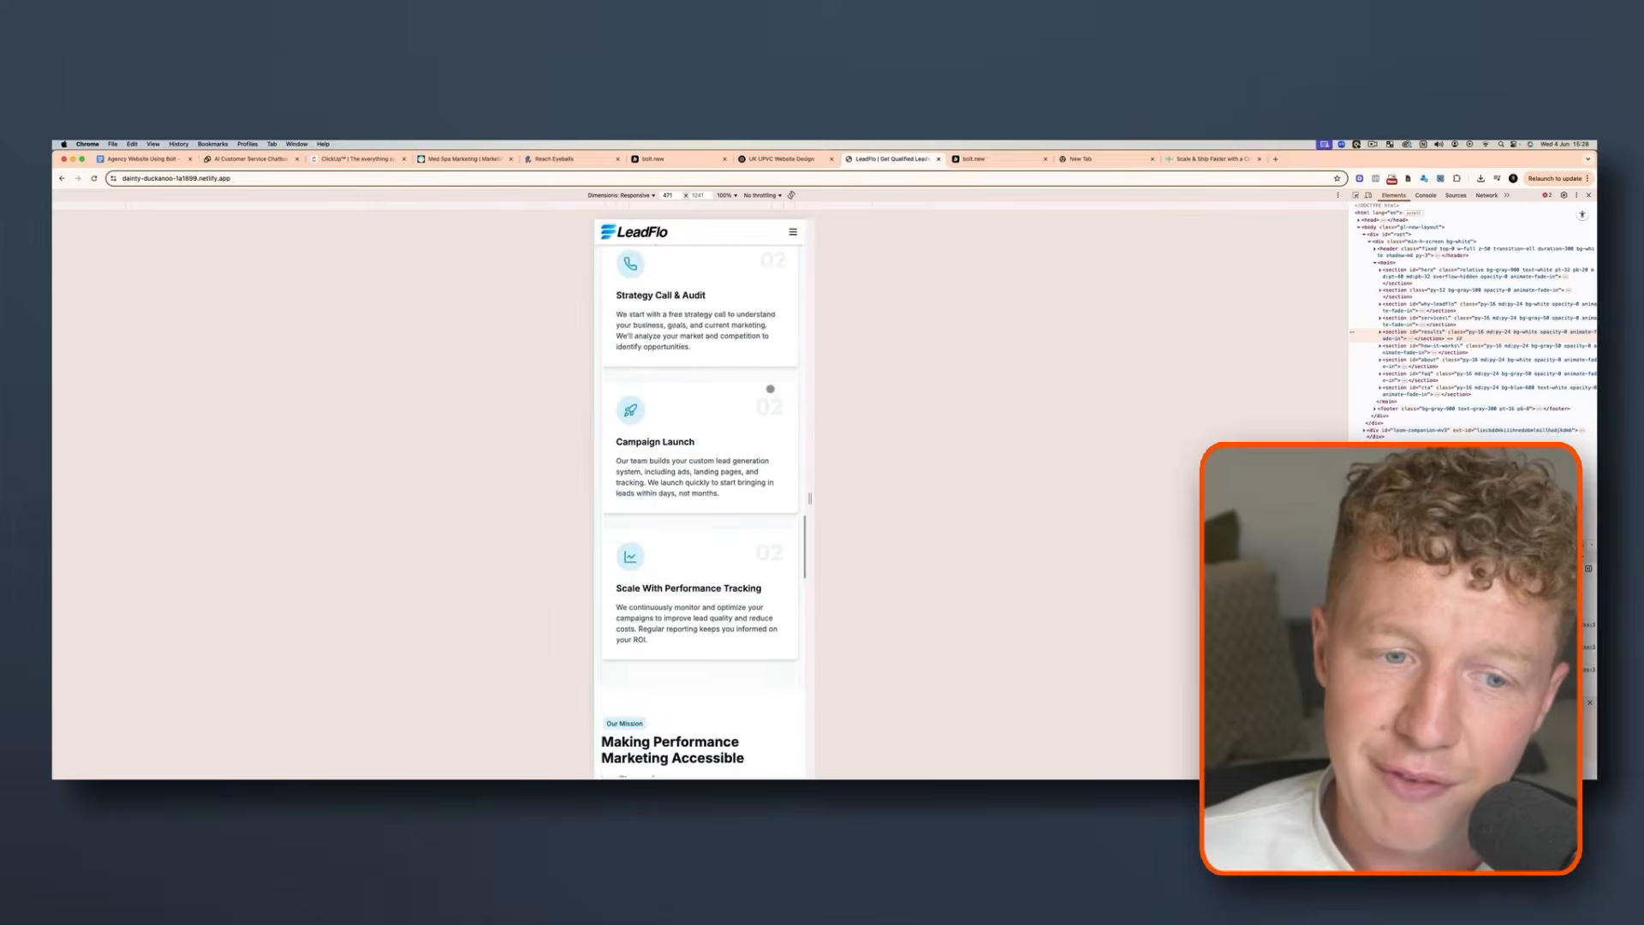
scroll(770, 389, "down", 10)
scroll(774, 381, "up", 20)
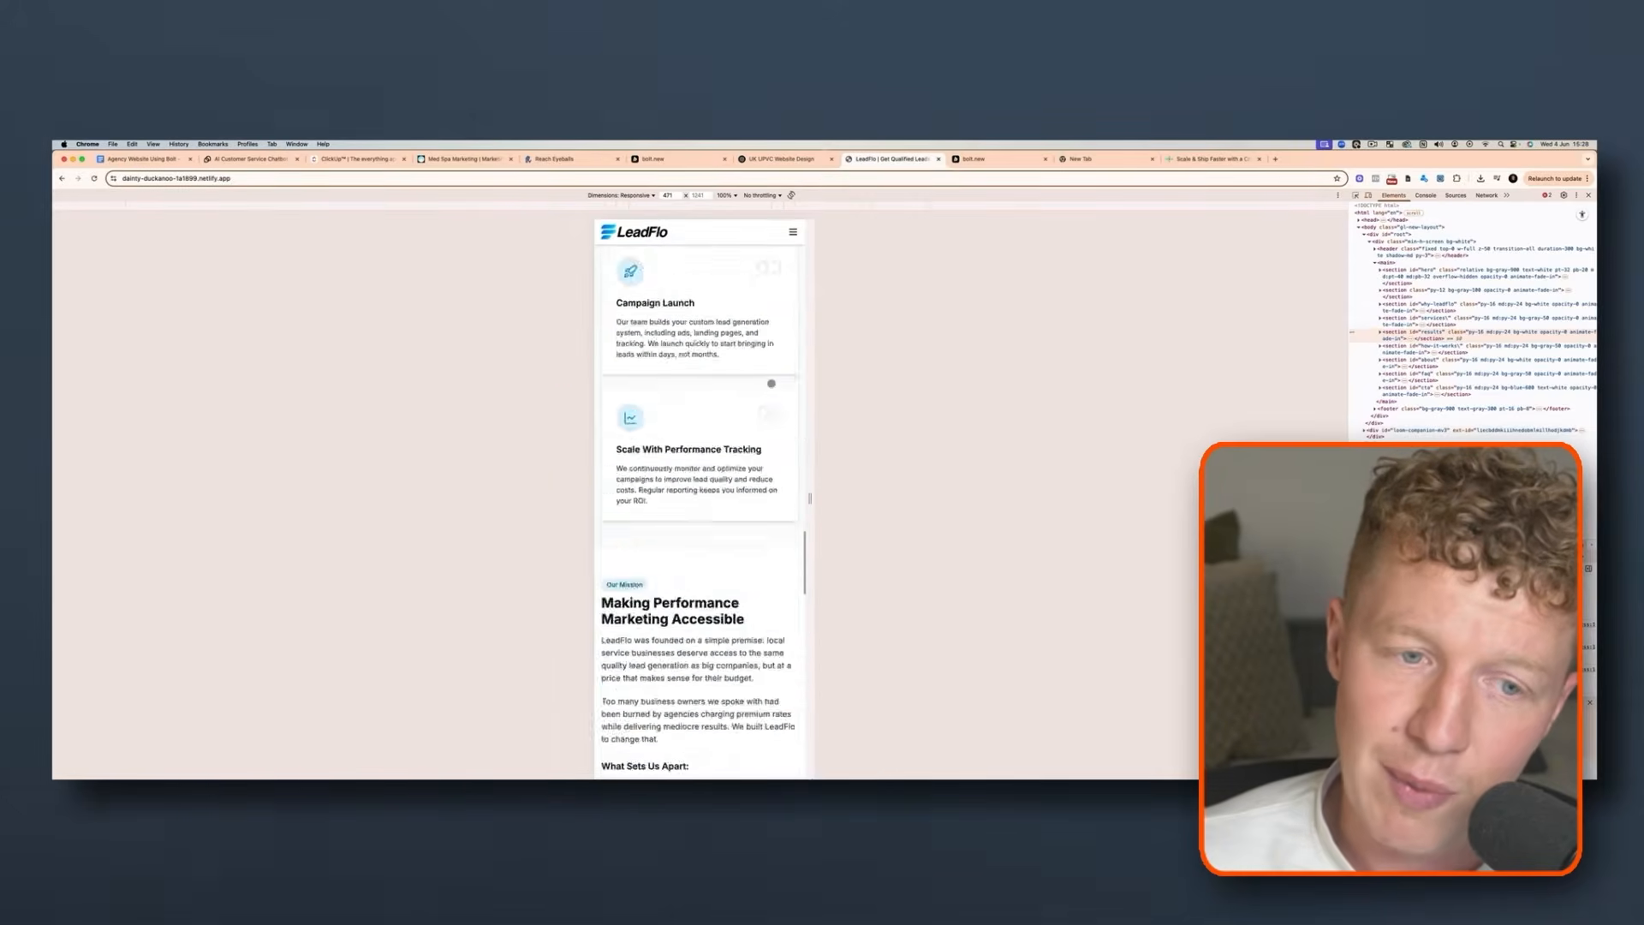
scroll(774, 380, "up", 15)
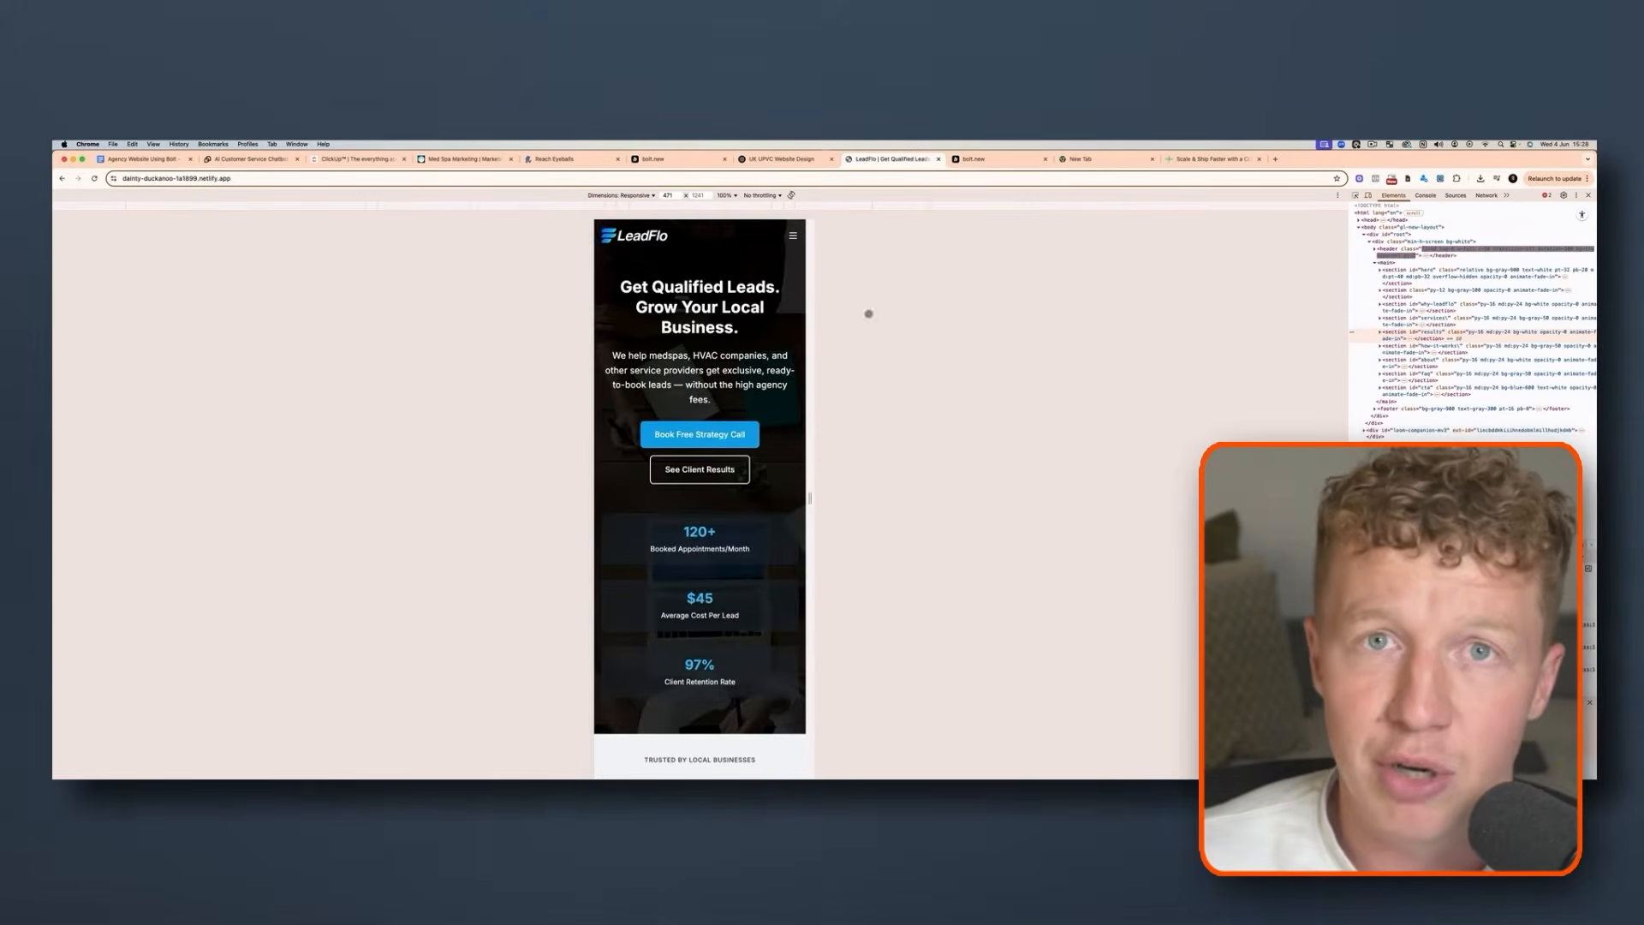
left_click(1588, 196)
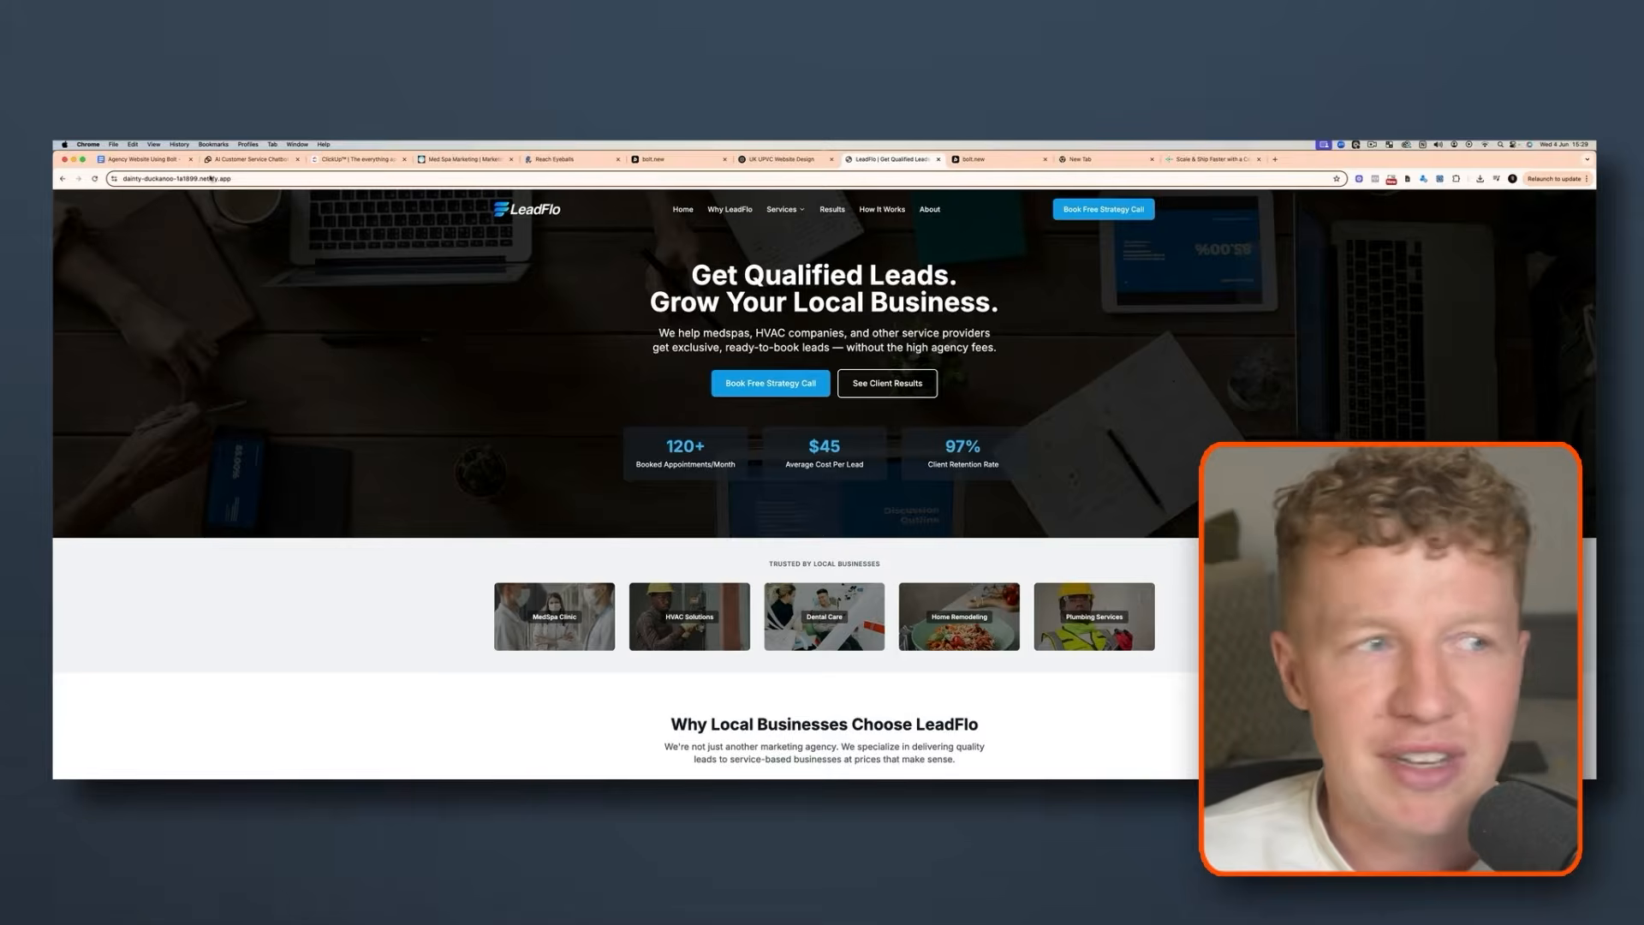
Open the original website link from the Agency Website Using Bolt document and review the whole Reach Eyeballs page
left_click(172, 161)
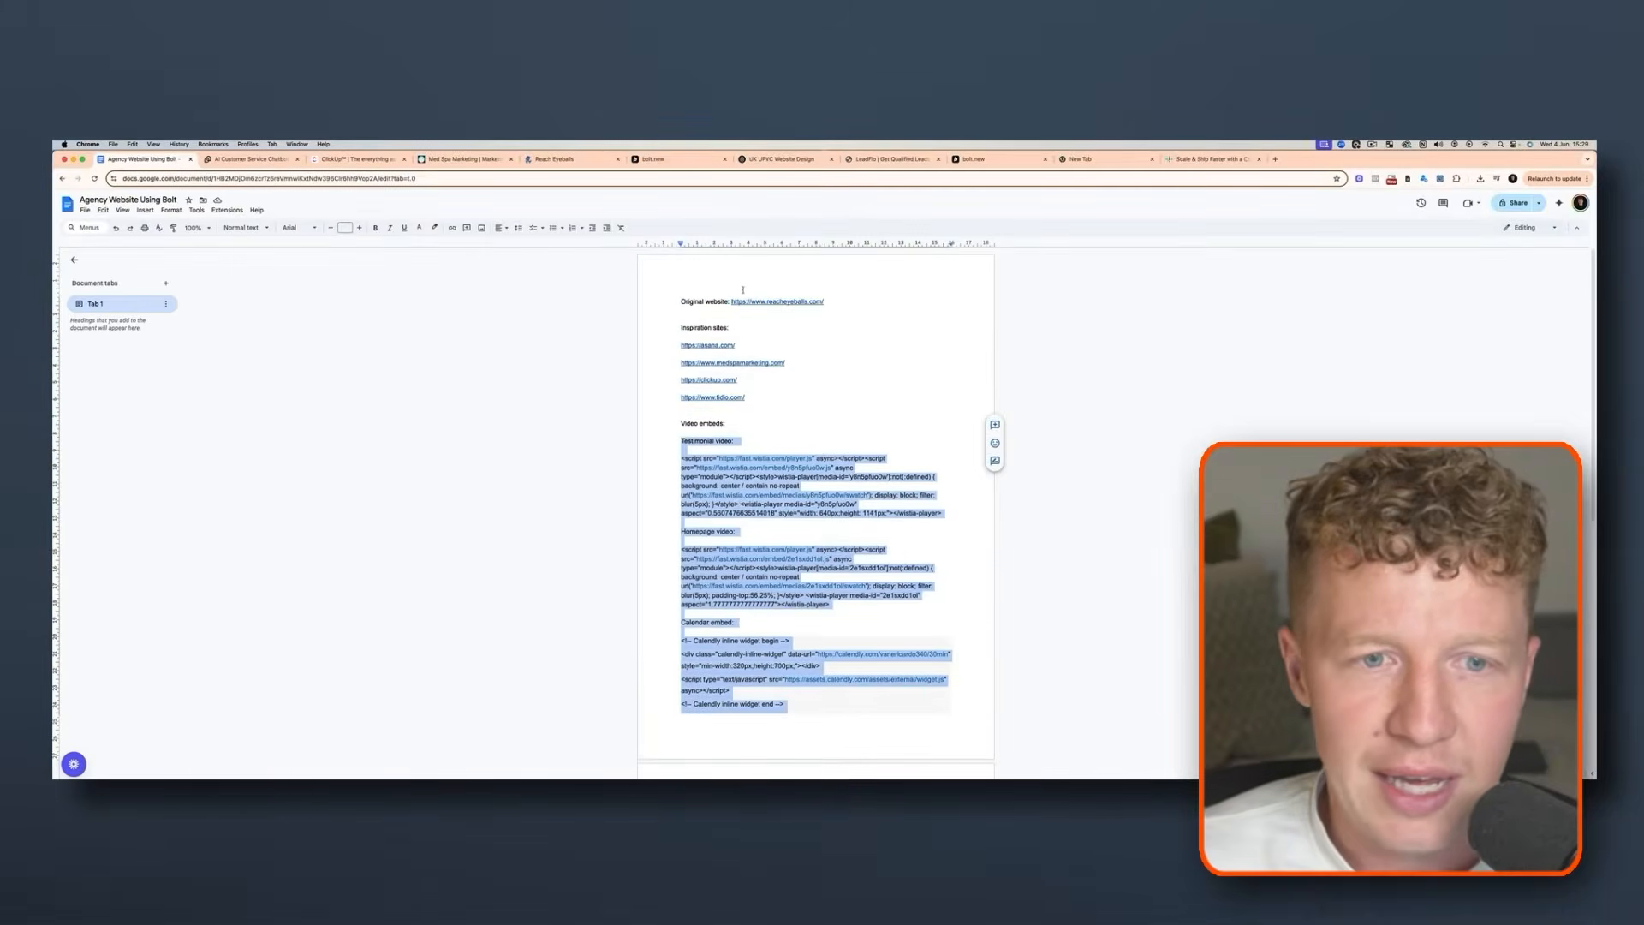
left_click(775, 302)
left_click(779, 316)
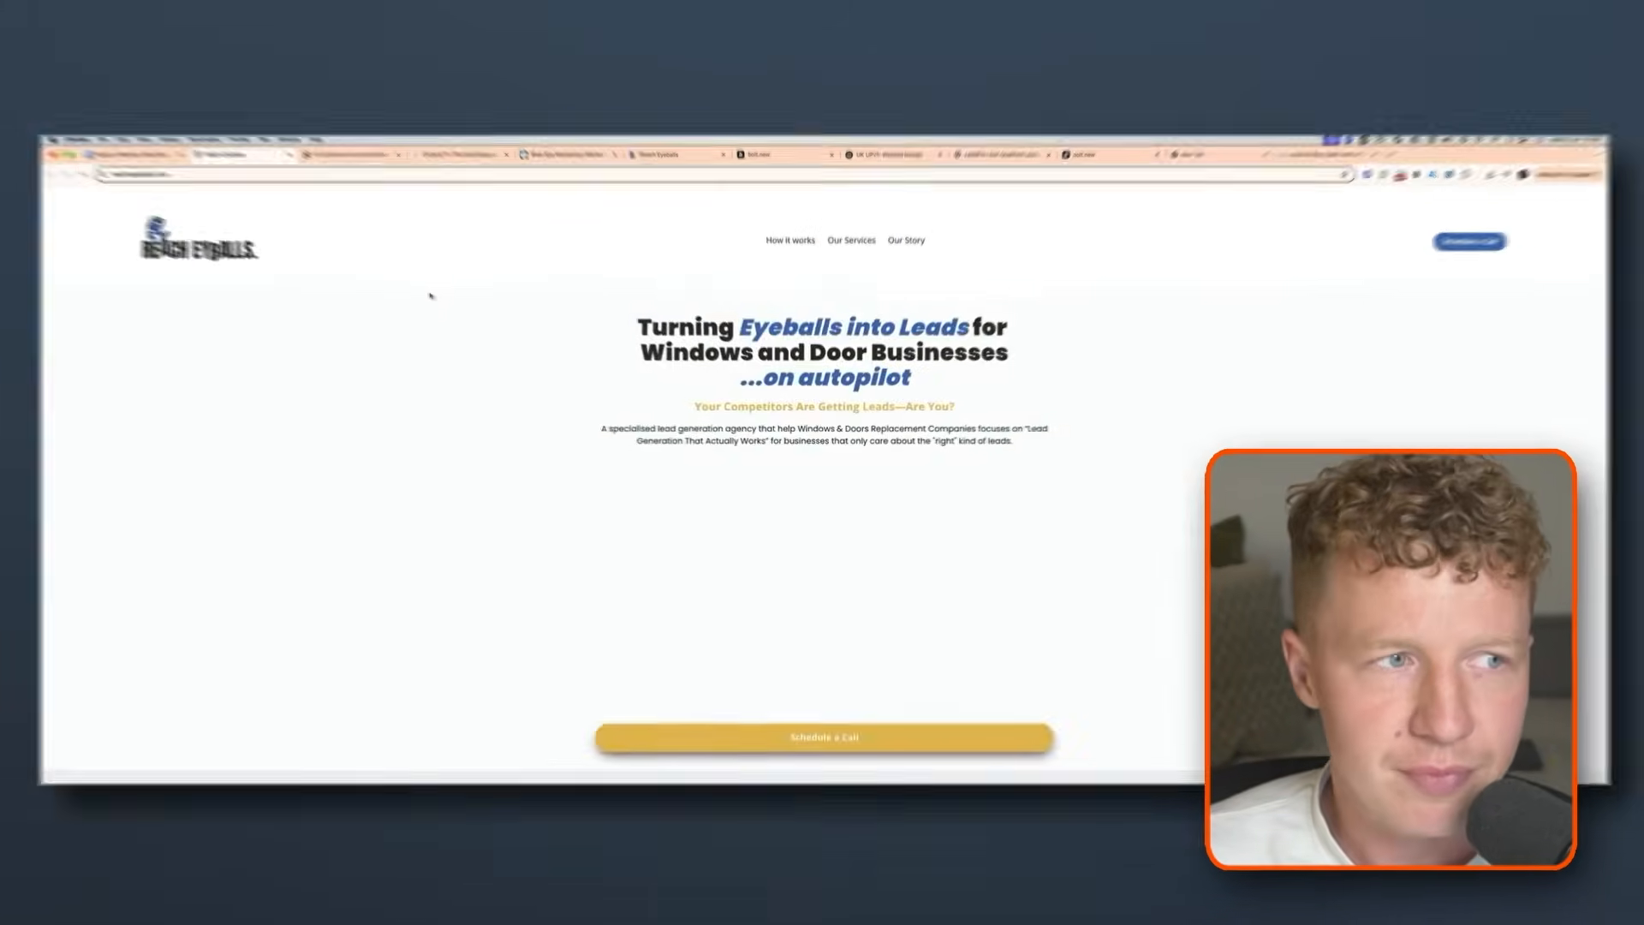
scroll(1104, 265, "down", 15)
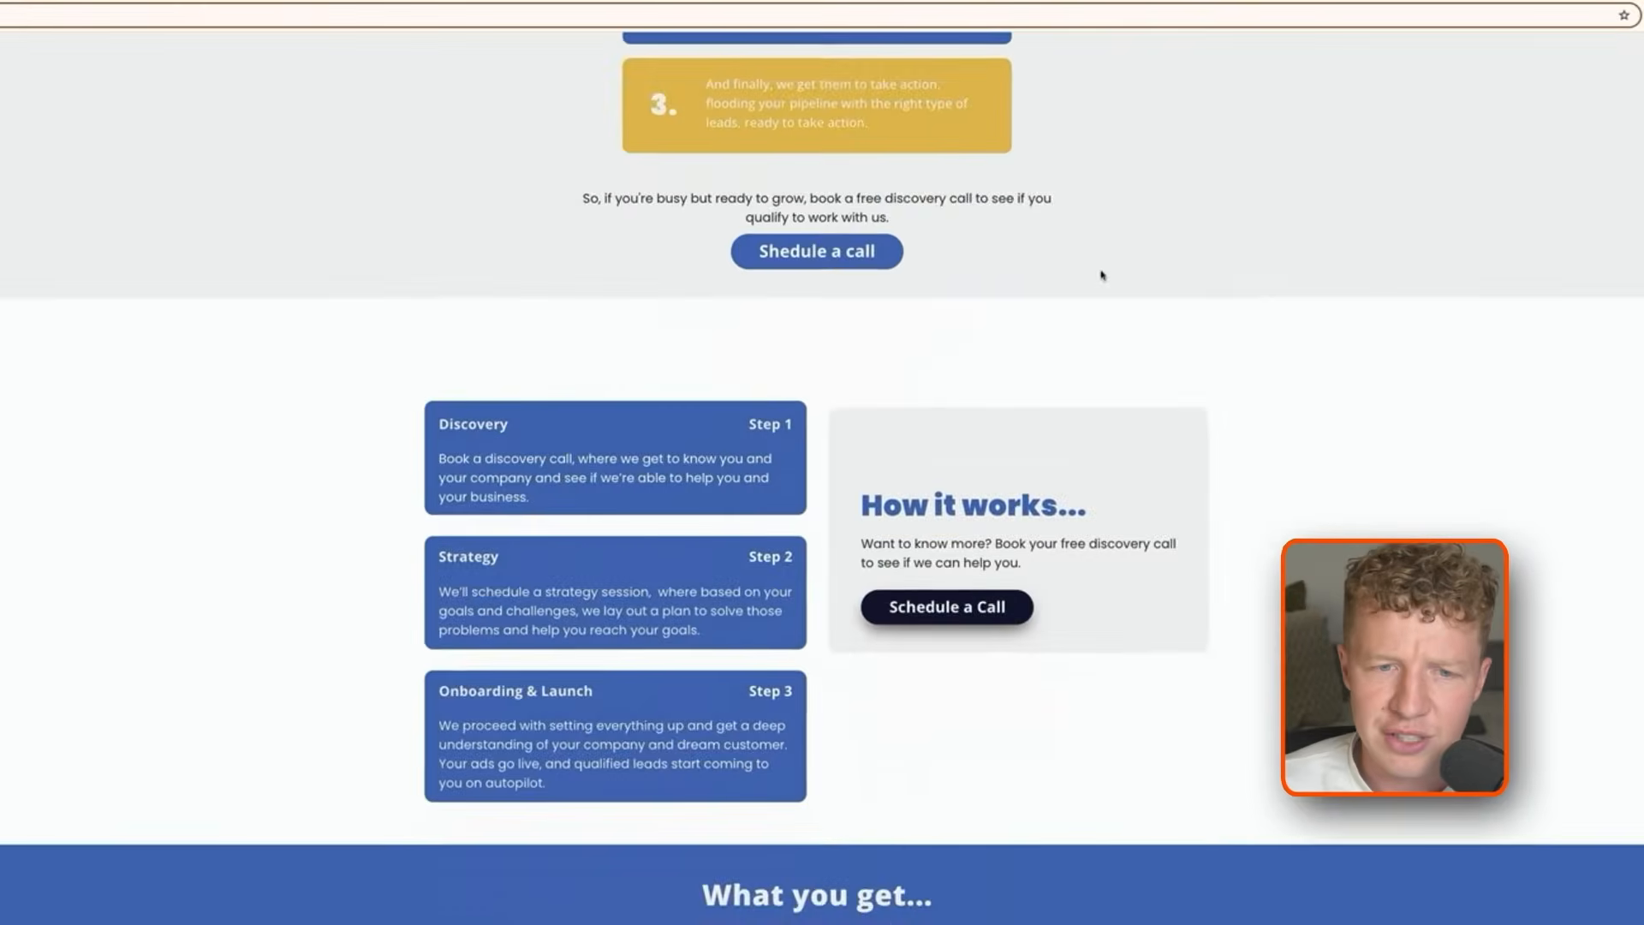
scroll(1102, 275, "down", 20)
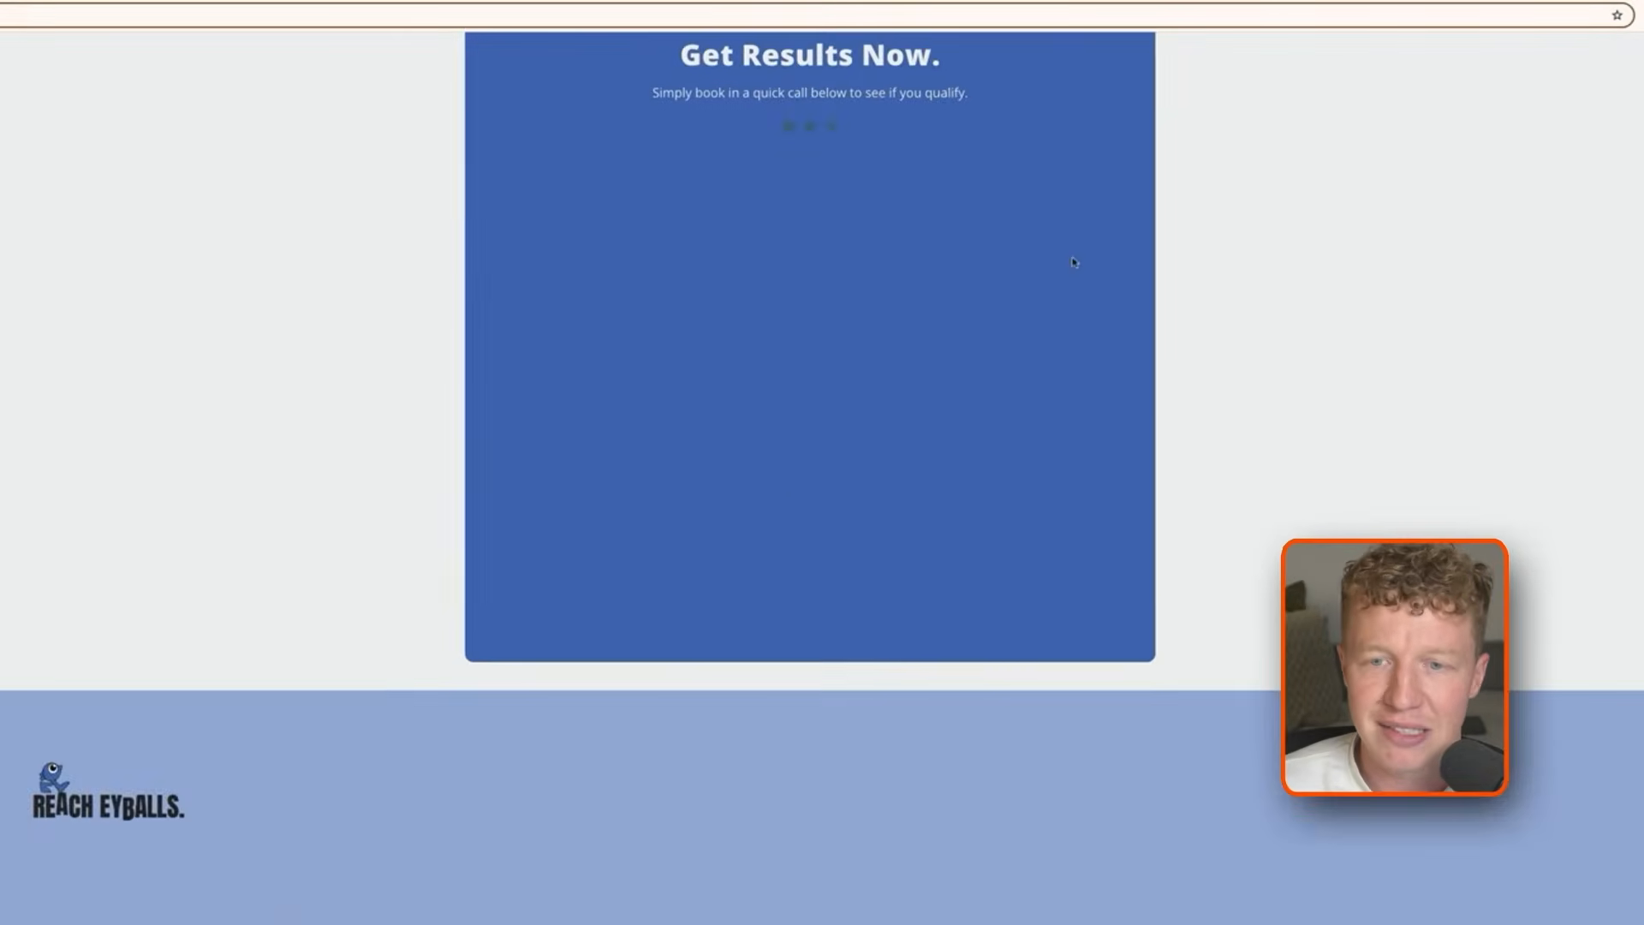
scroll(1074, 262, "up", 20)
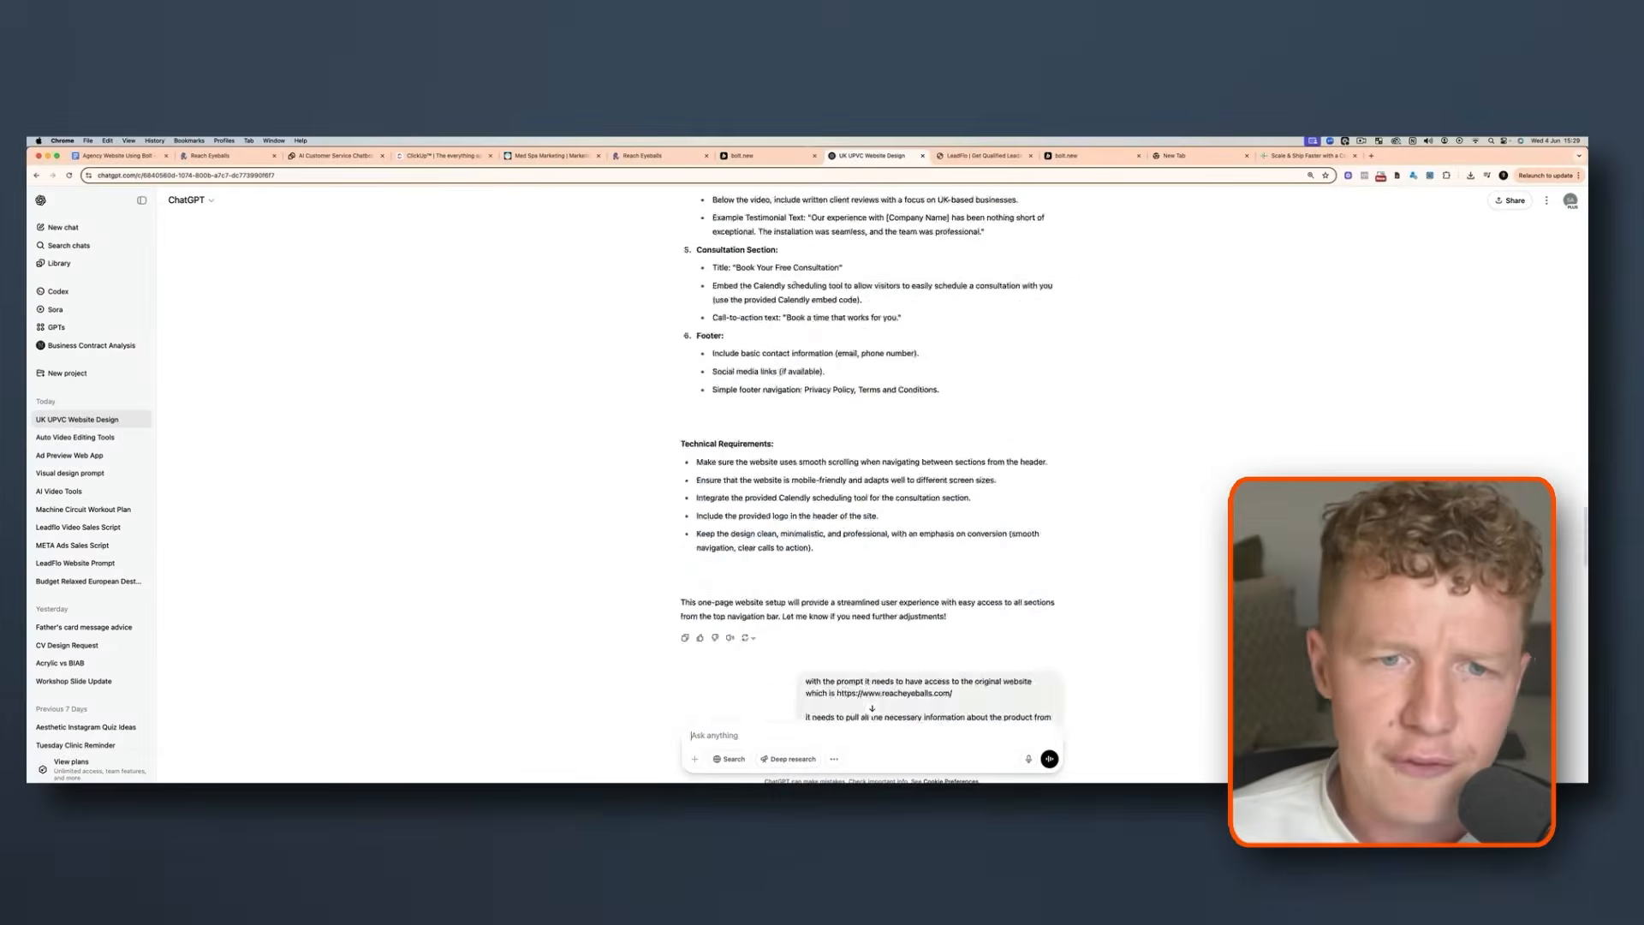
scroll(872, 428, "up", 10)
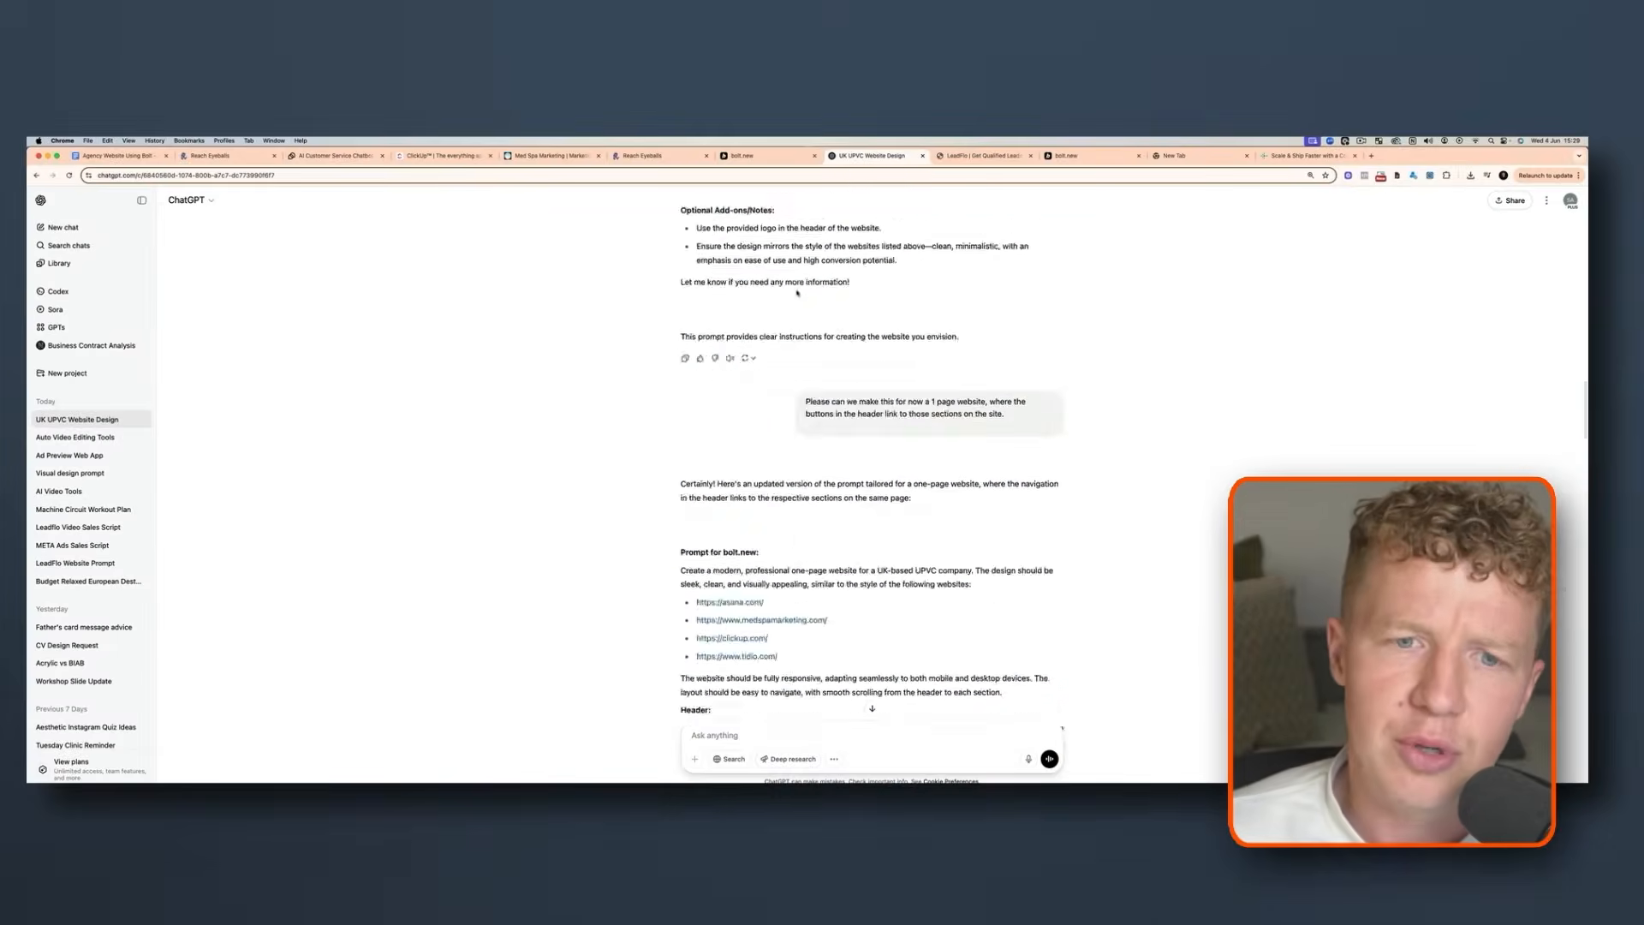
scroll(797, 289, "up", 6)
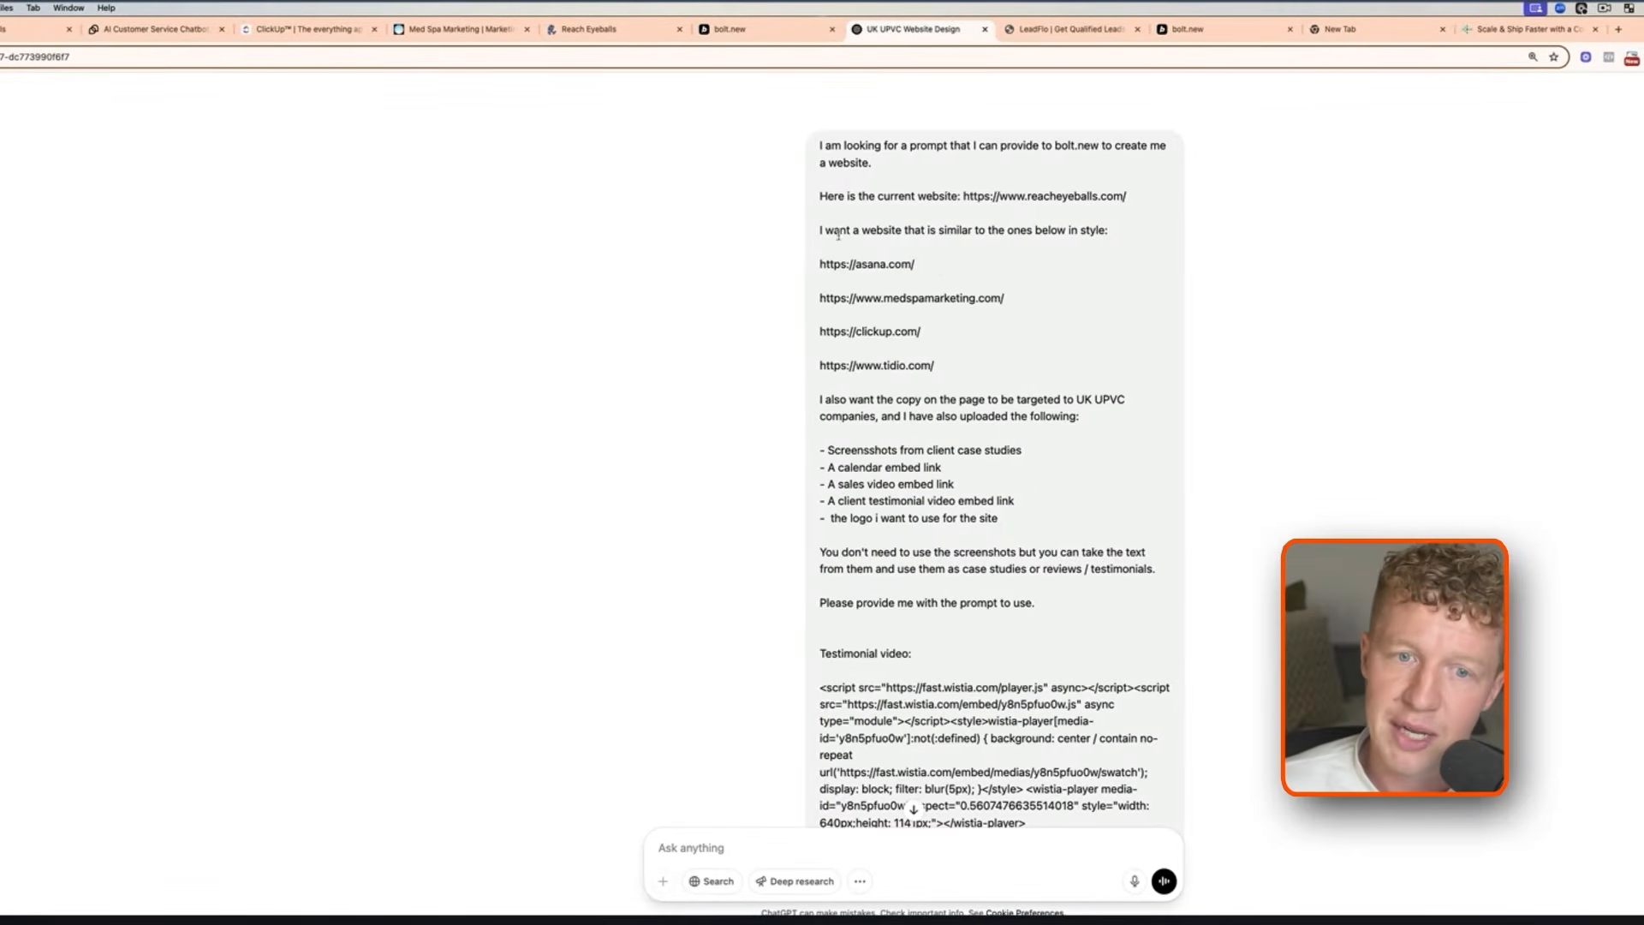
left_click_drag(918, 269, 816, 267)
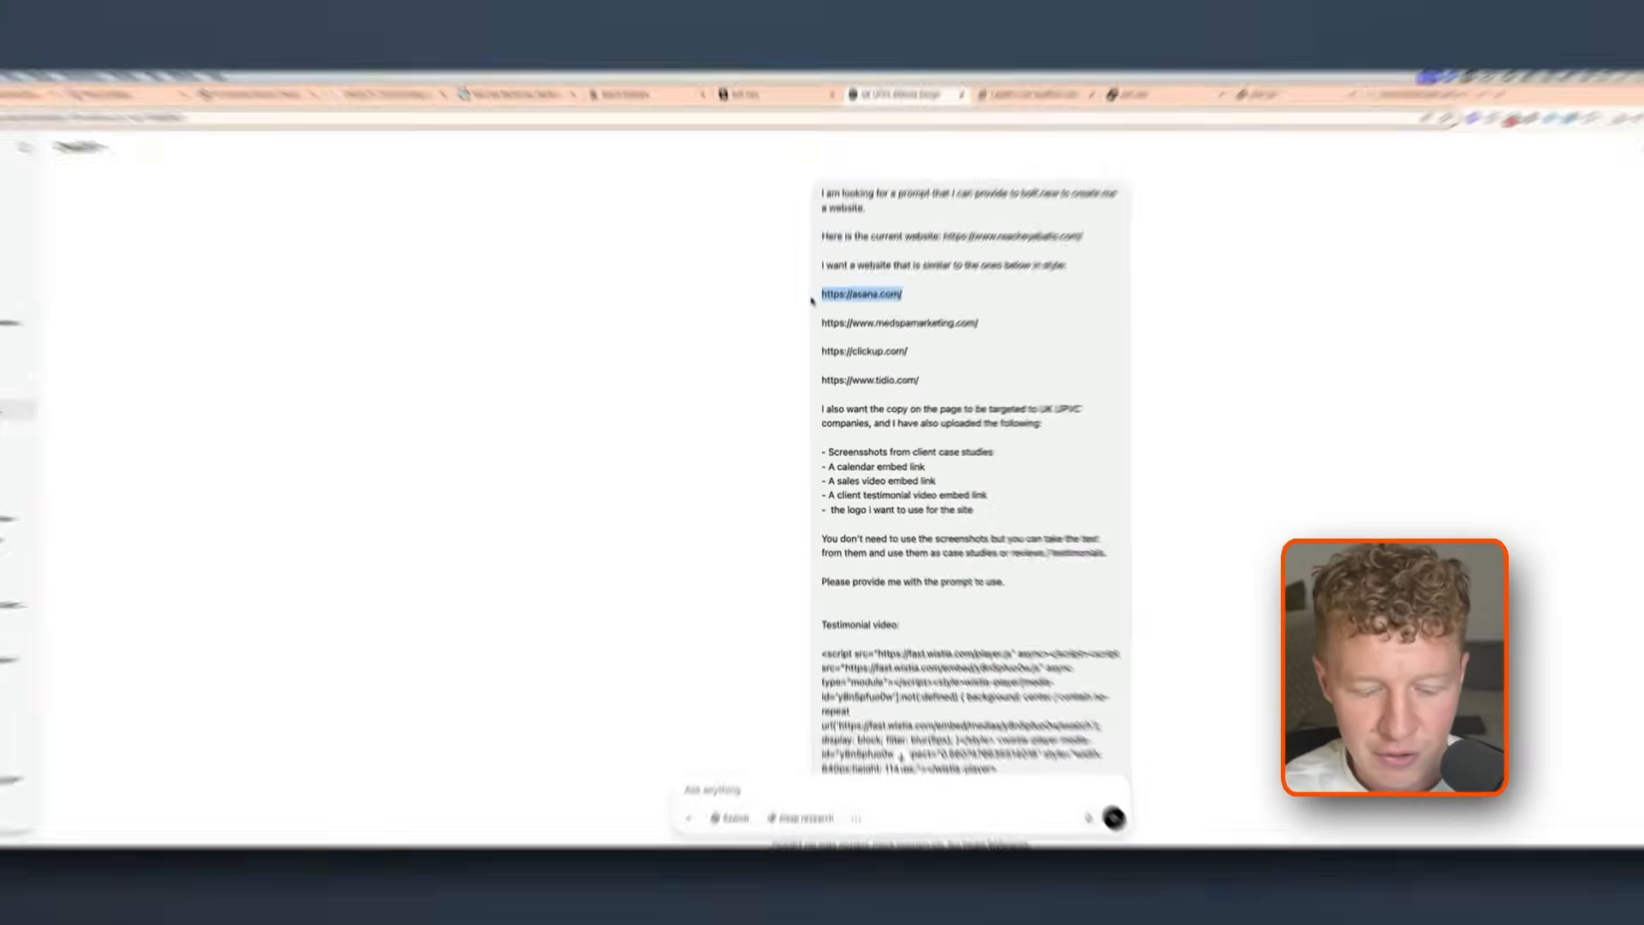
key("super+c")
key("super+t")
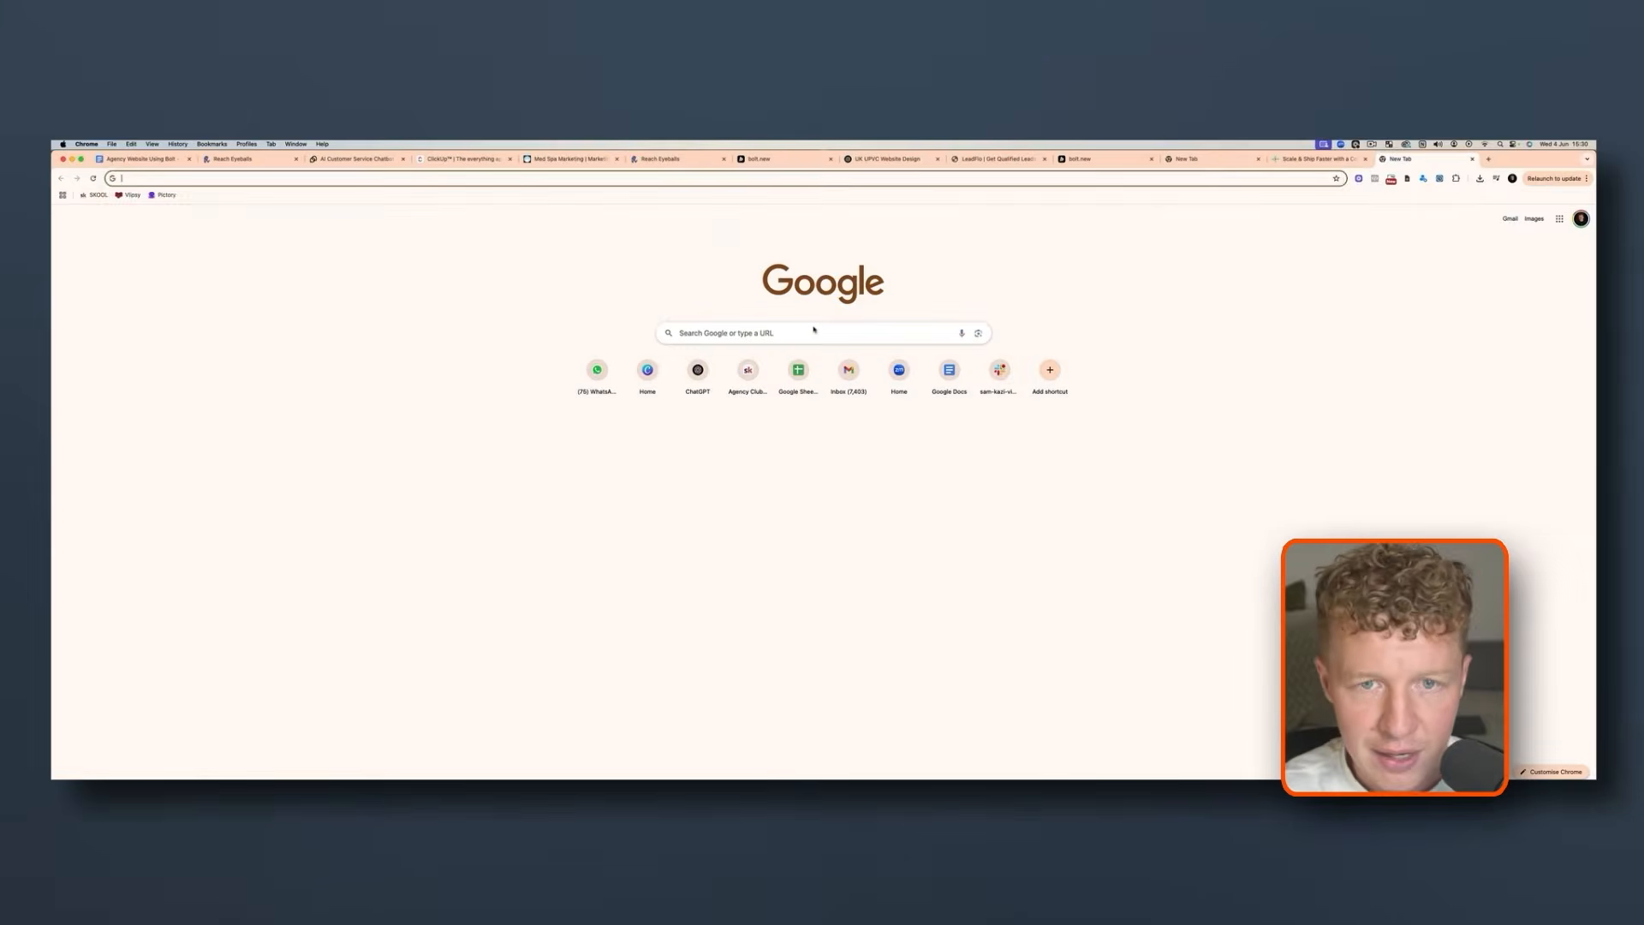
key("super+v")
key("Return")
scroll(887, 351, "down", 20)
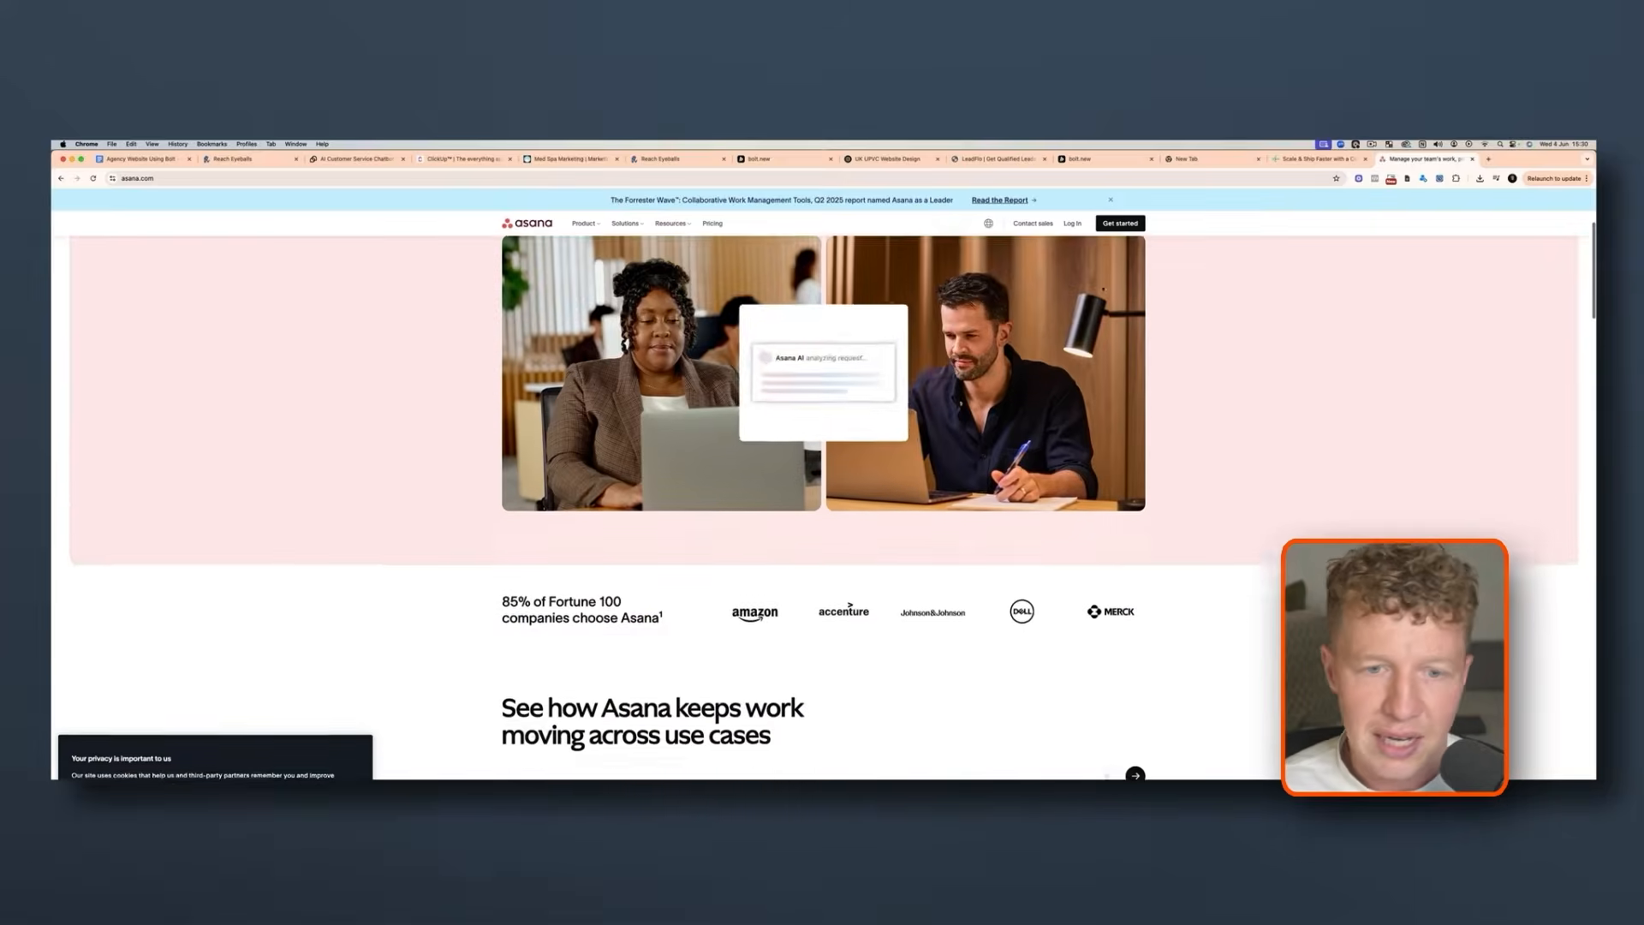
scroll(1338, 295, "down", 5)
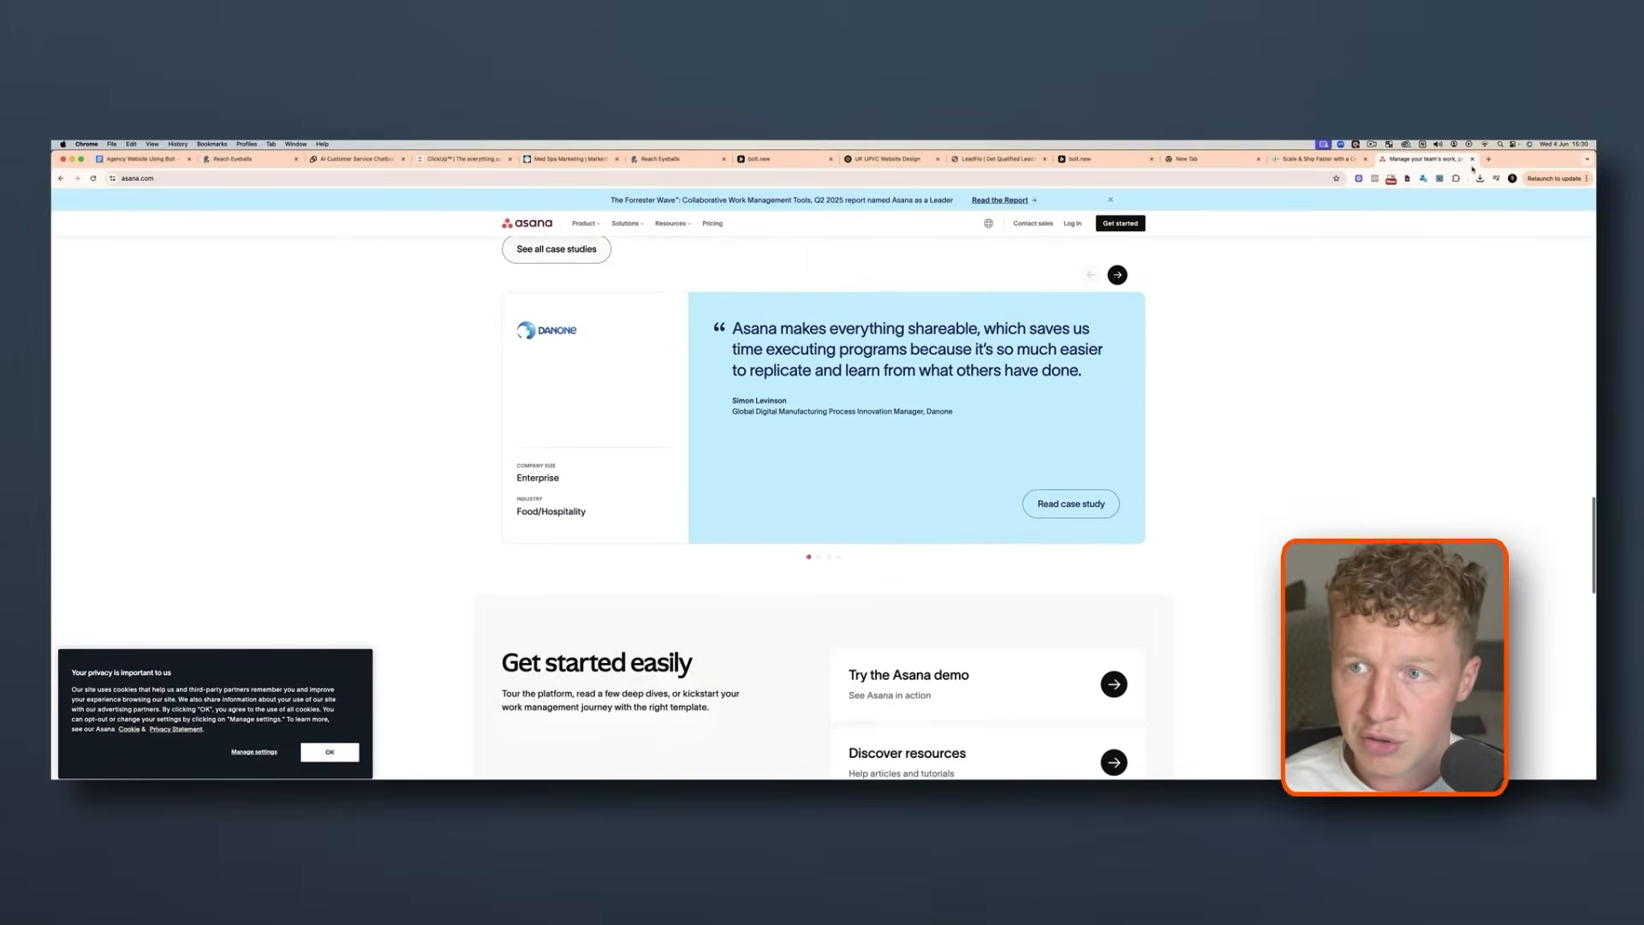
key("super+w")
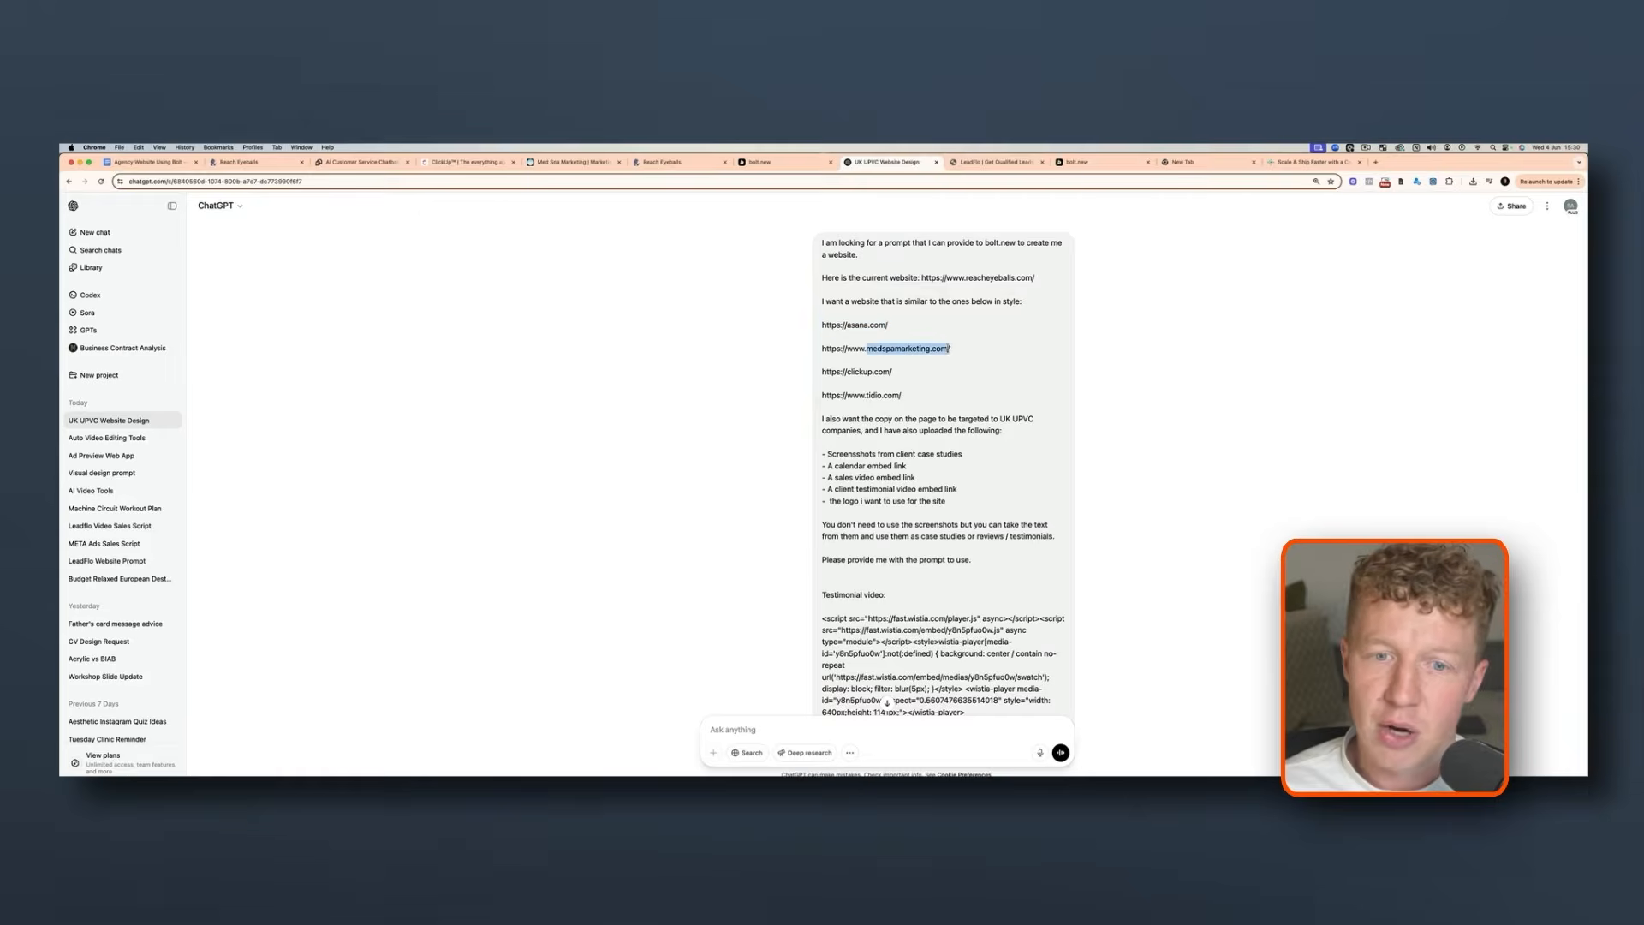
Open the medspamarketing.com inspiration site from the ChatGPT prompt in a new browser tab and browse its homepage
key("super+c")
key("super+t")
key("super+v")
key("Return")
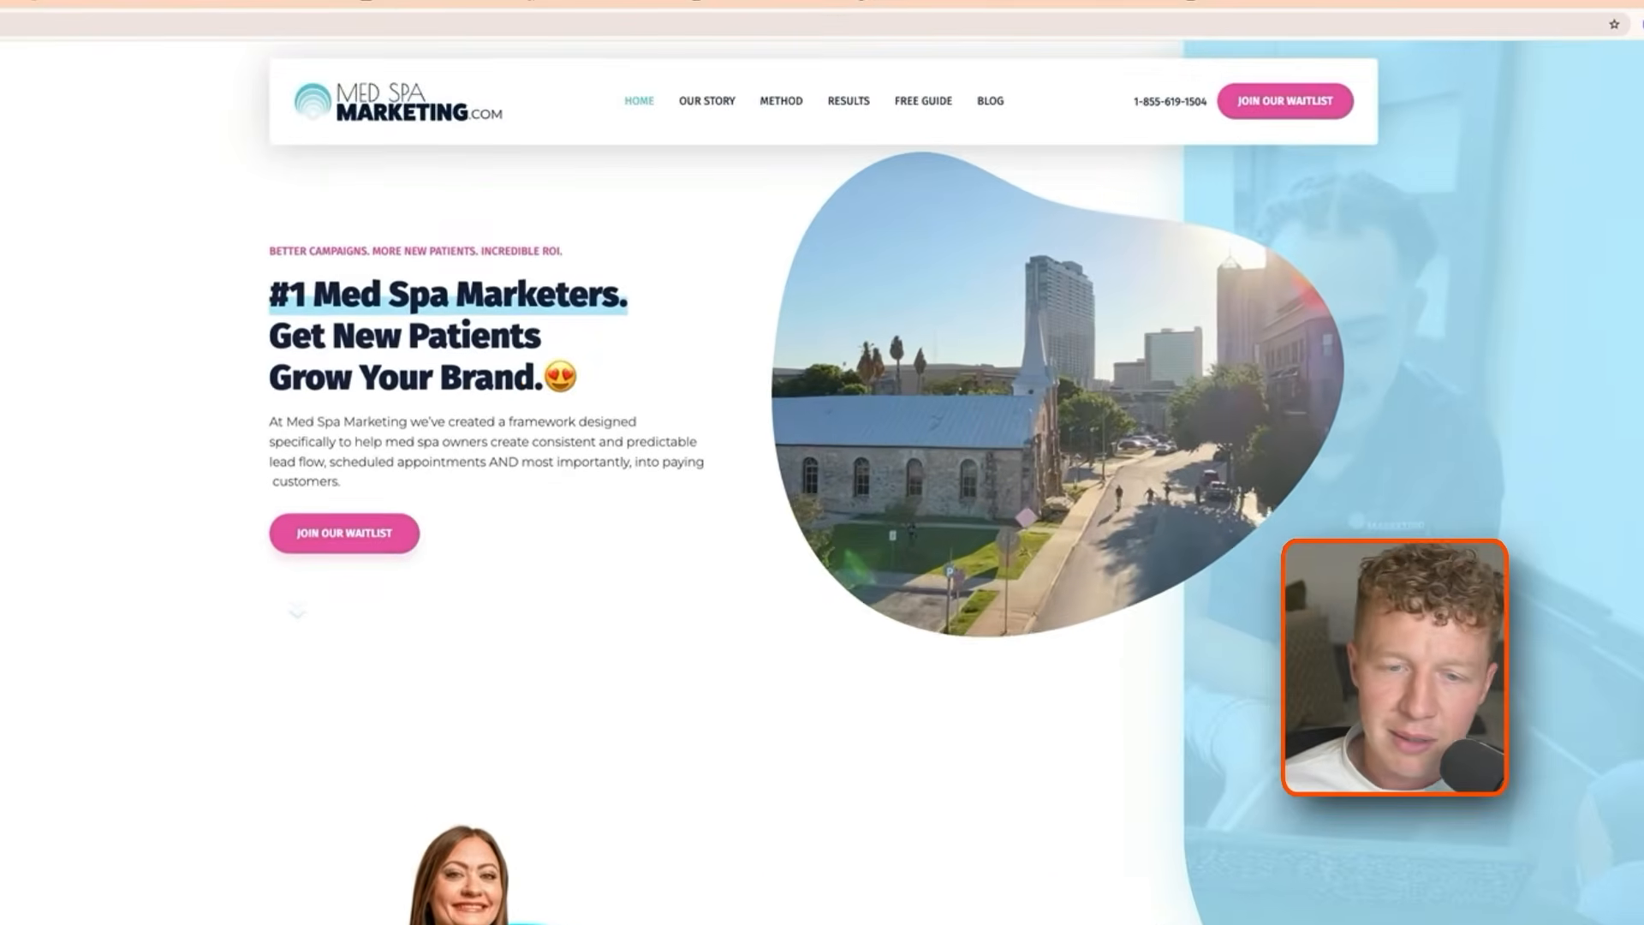
scroll(1048, 453, "down", 15)
scroll(1048, 454, "up", 5)
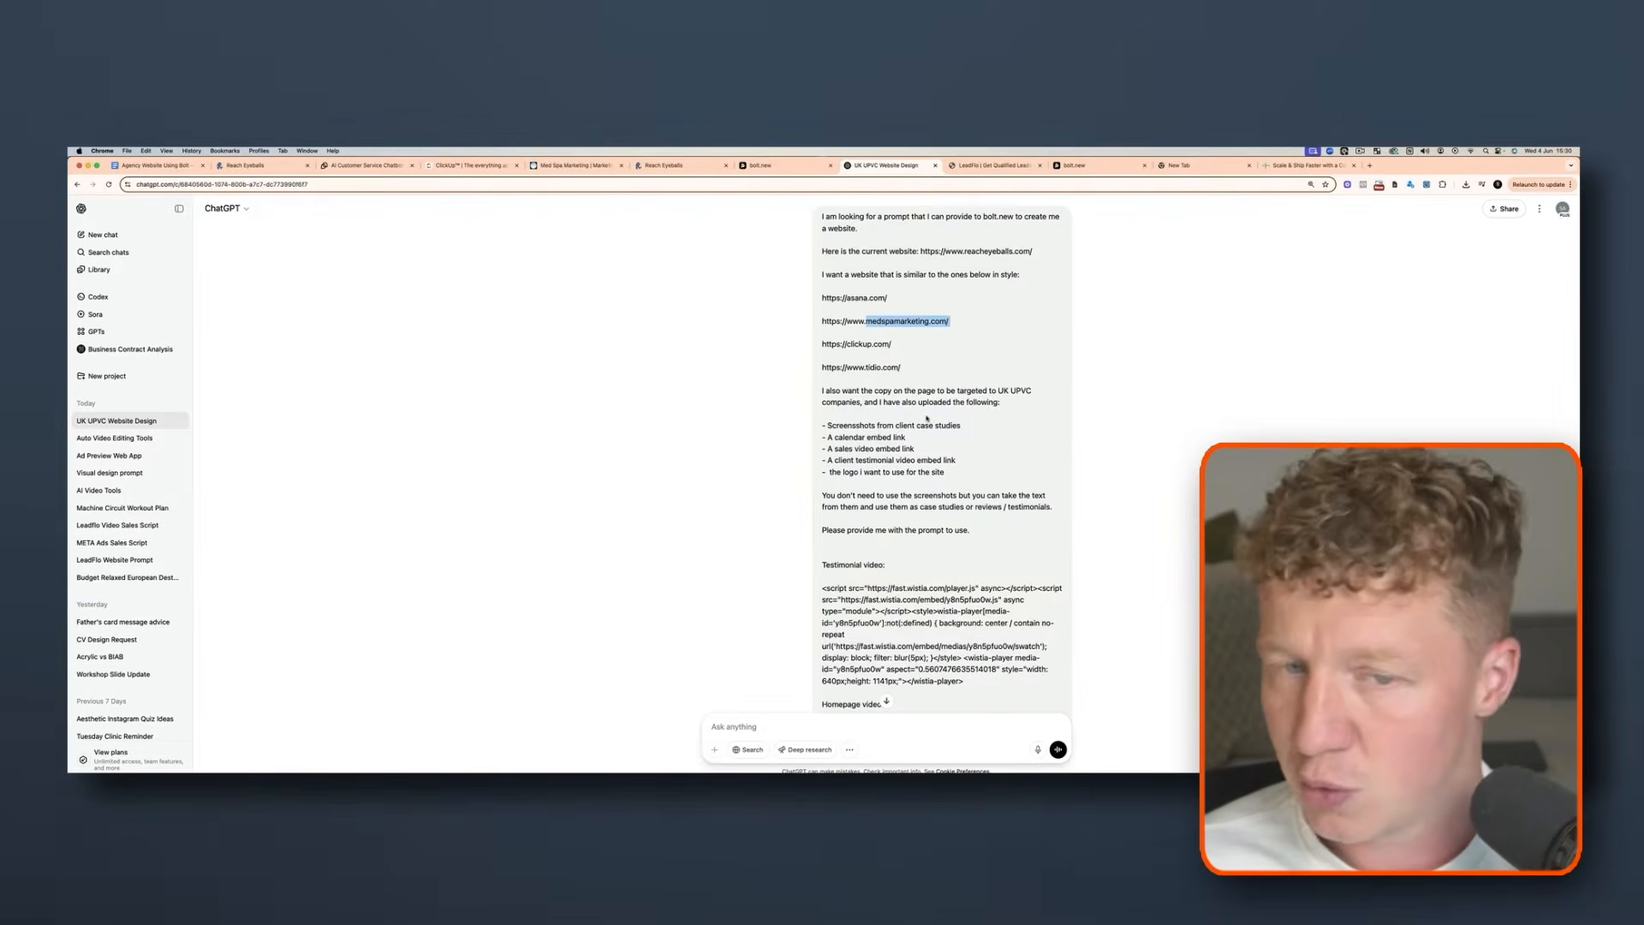
Examine the rest of the ChatGPT prompt, including the target audience, uploaded assets, and the video and calendar embed codes
scroll(842, 360, "down", 1)
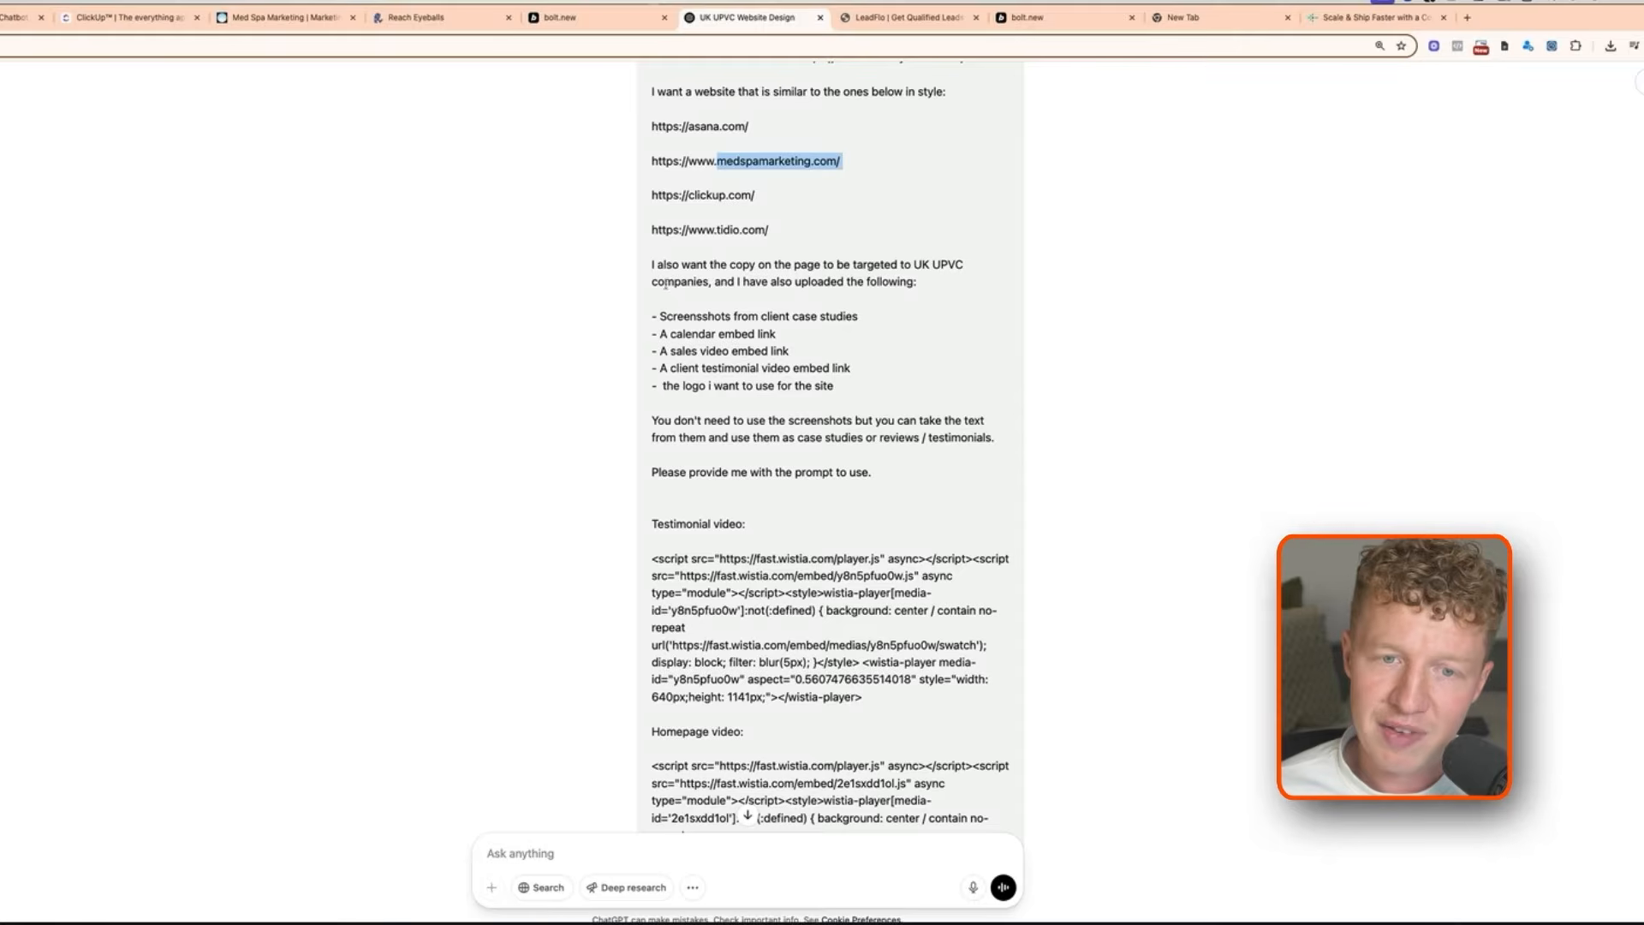
scroll(891, 282, "down", 3)
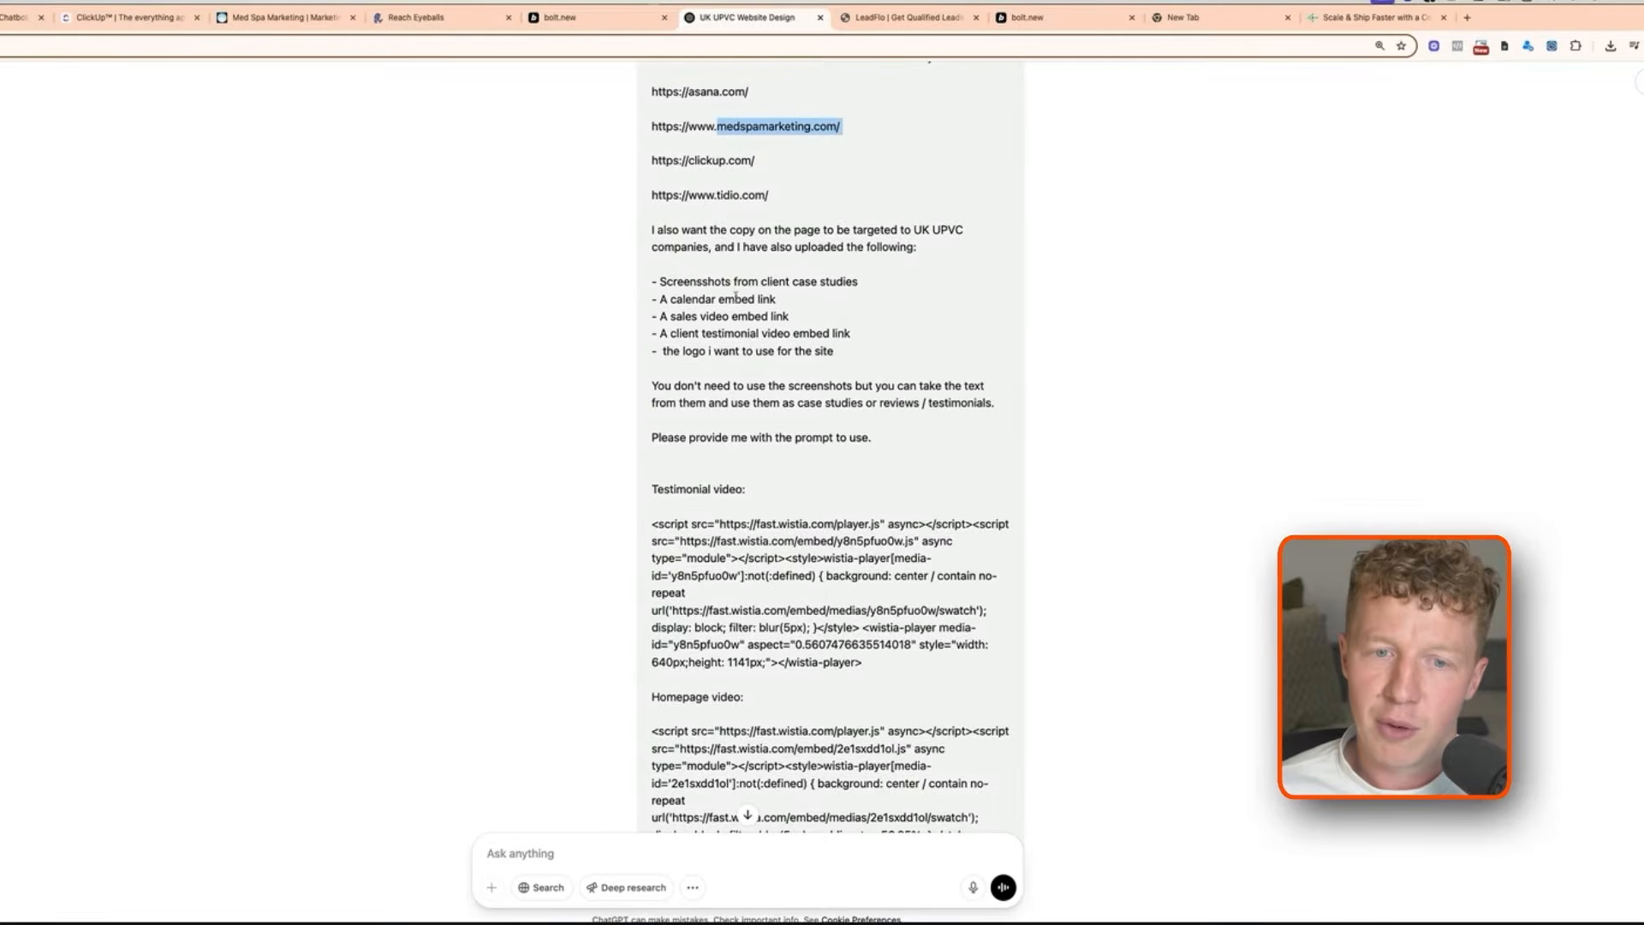
scroll(715, 271, "down", 5)
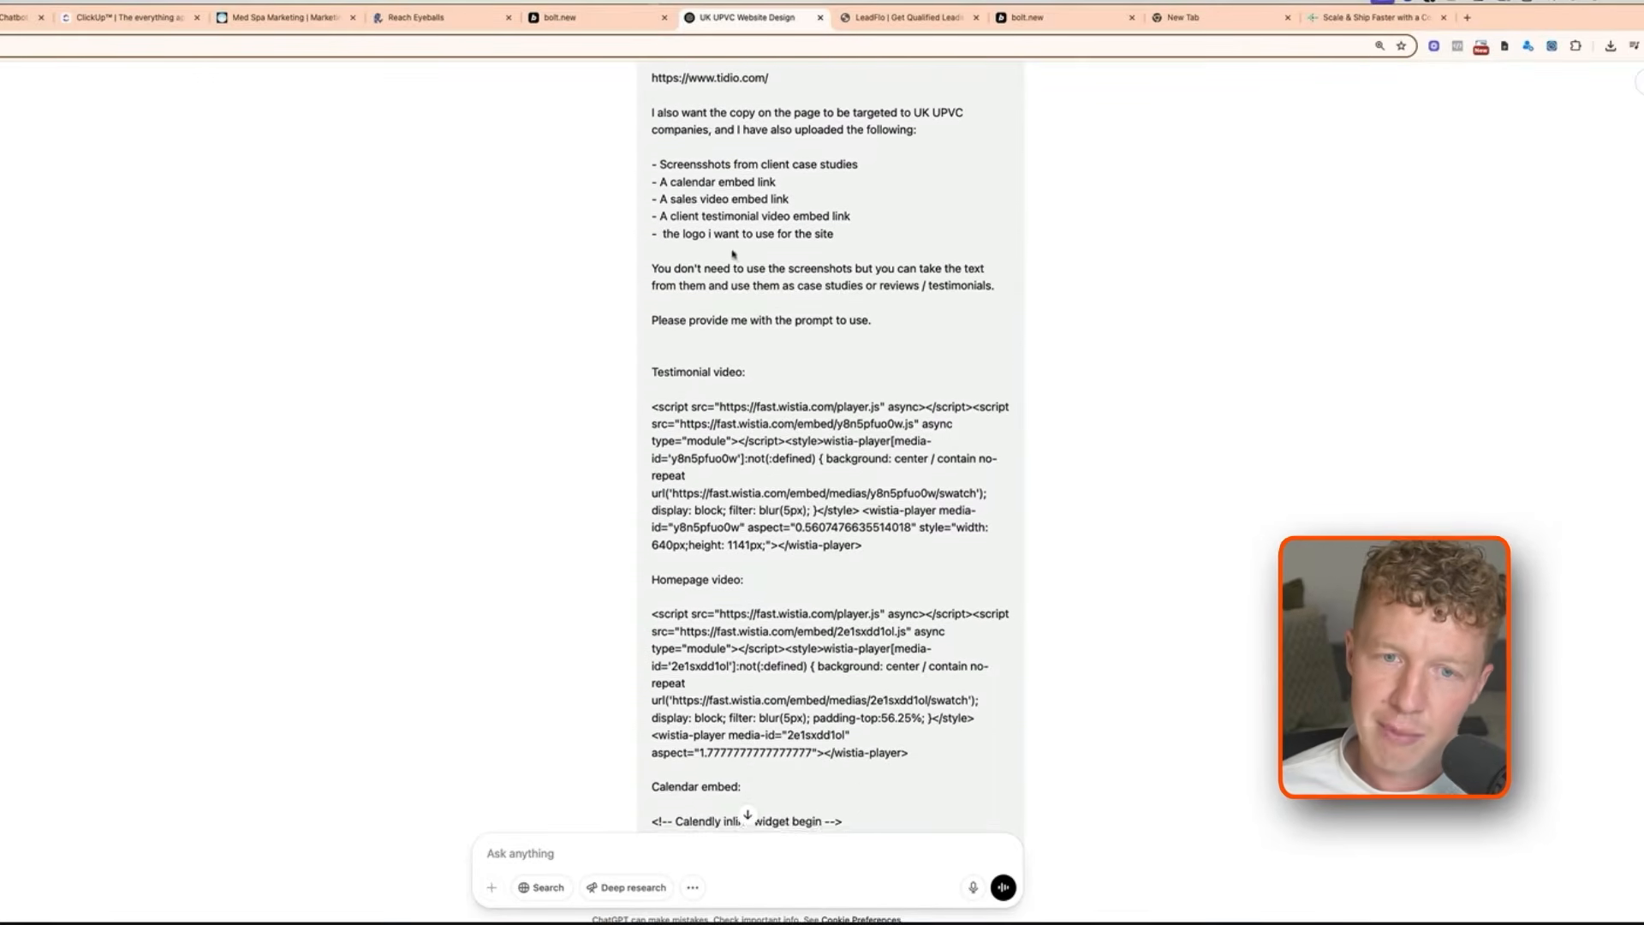
scroll(733, 251, "up", 2)
scroll(733, 251, "up", 1)
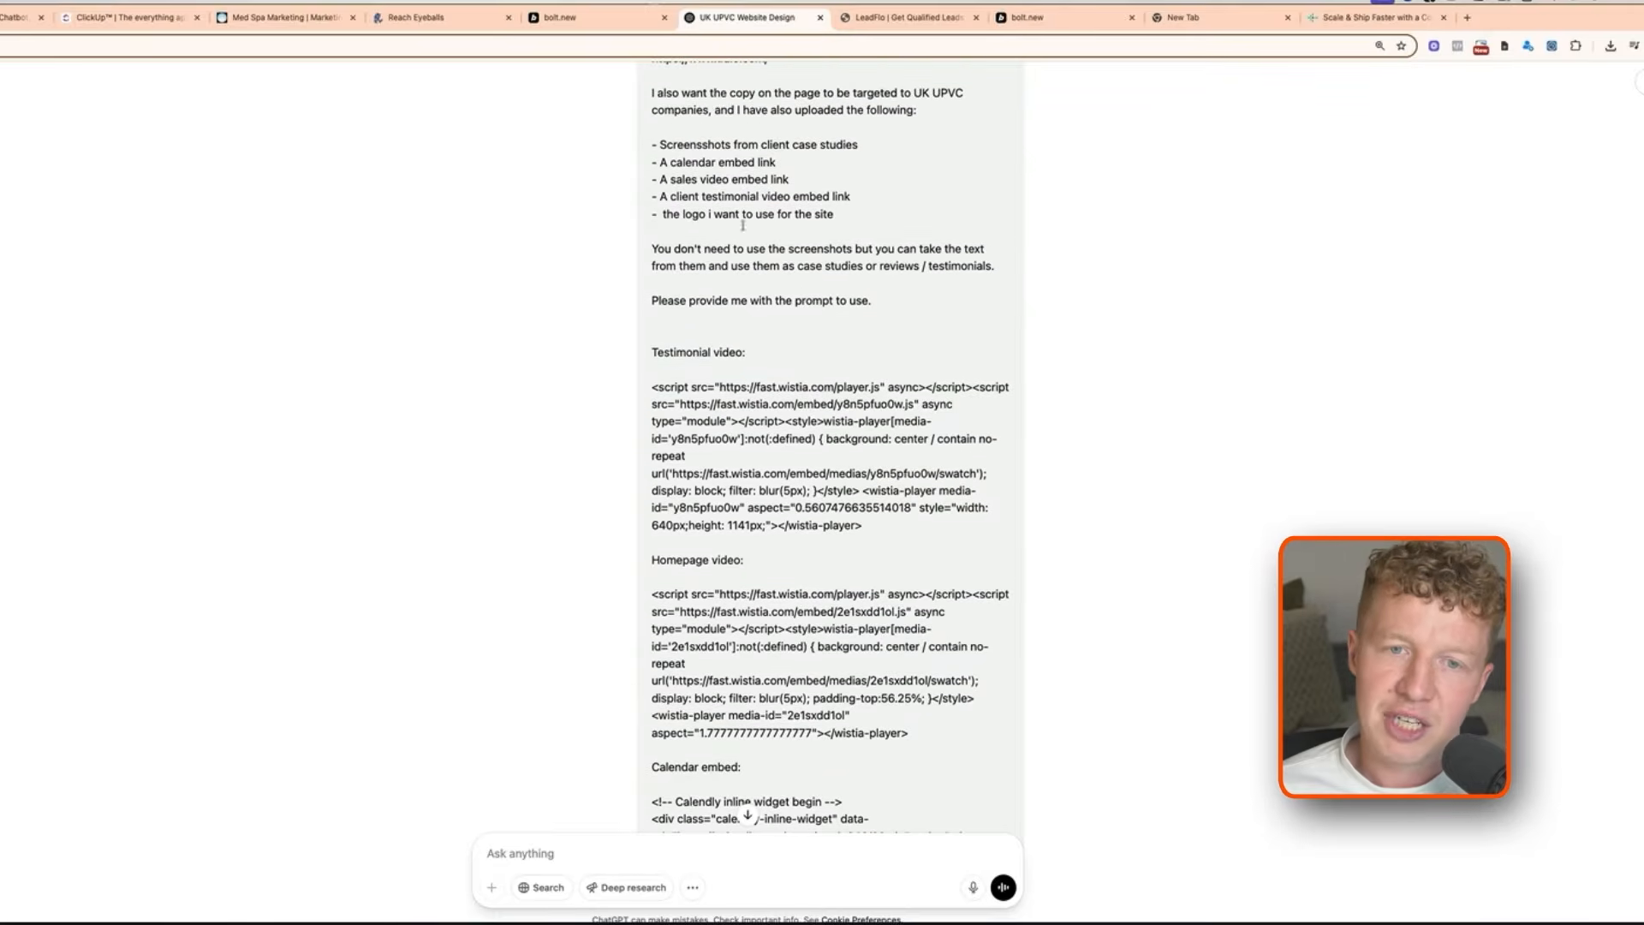
scroll(762, 254, "down", 5)
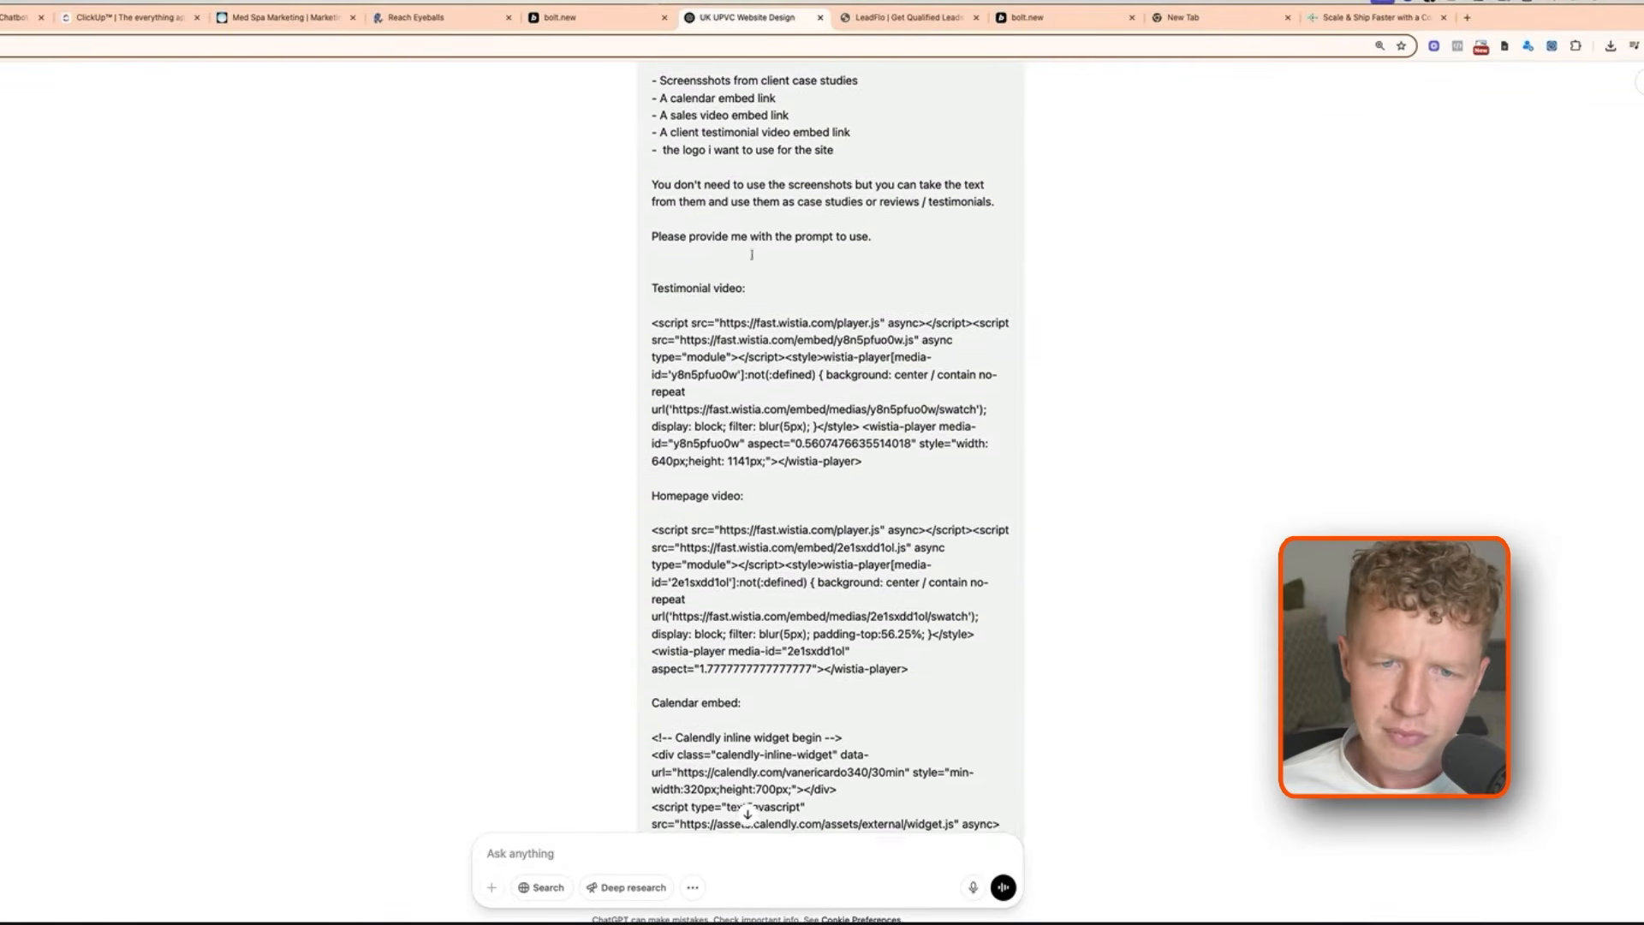
scroll(761, 250, "up", 4)
scroll(762, 250, "down", 2)
scroll(760, 249, "up", 2)
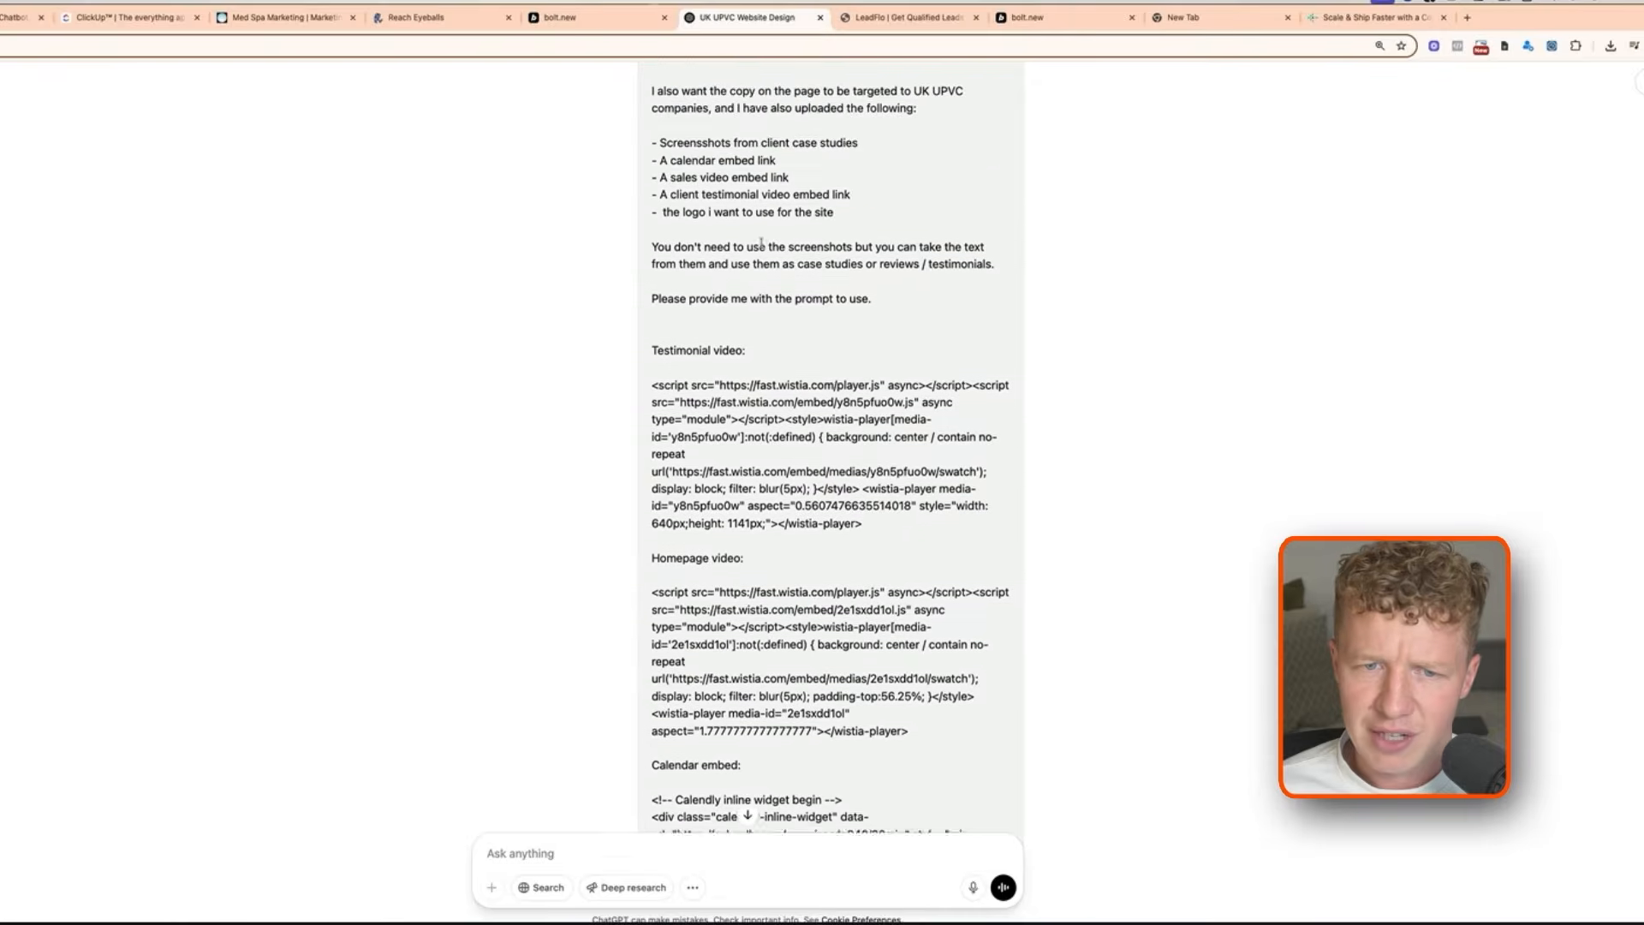
Examine the embed codes at the end of the ChatGPT request and the generated bolt.new prompt's inspiration links, layout and section content
scroll(754, 219, "down", 2)
scroll(784, 168, "up", 3)
scroll(784, 168, "down", 4)
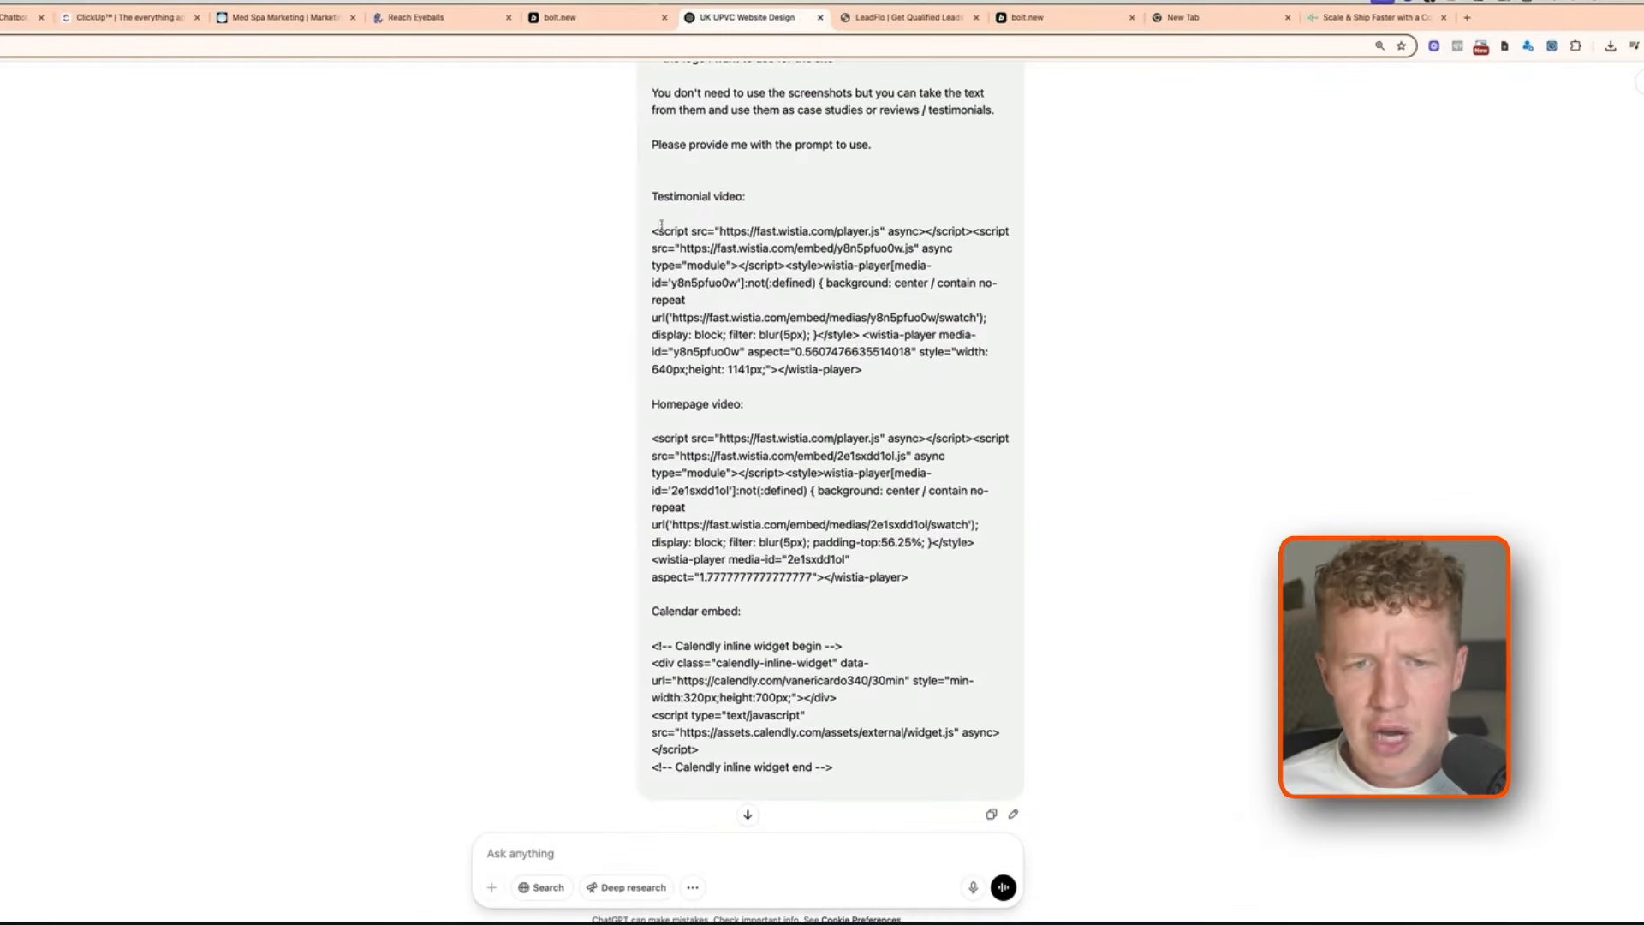
scroll(822, 376, "down", 2)
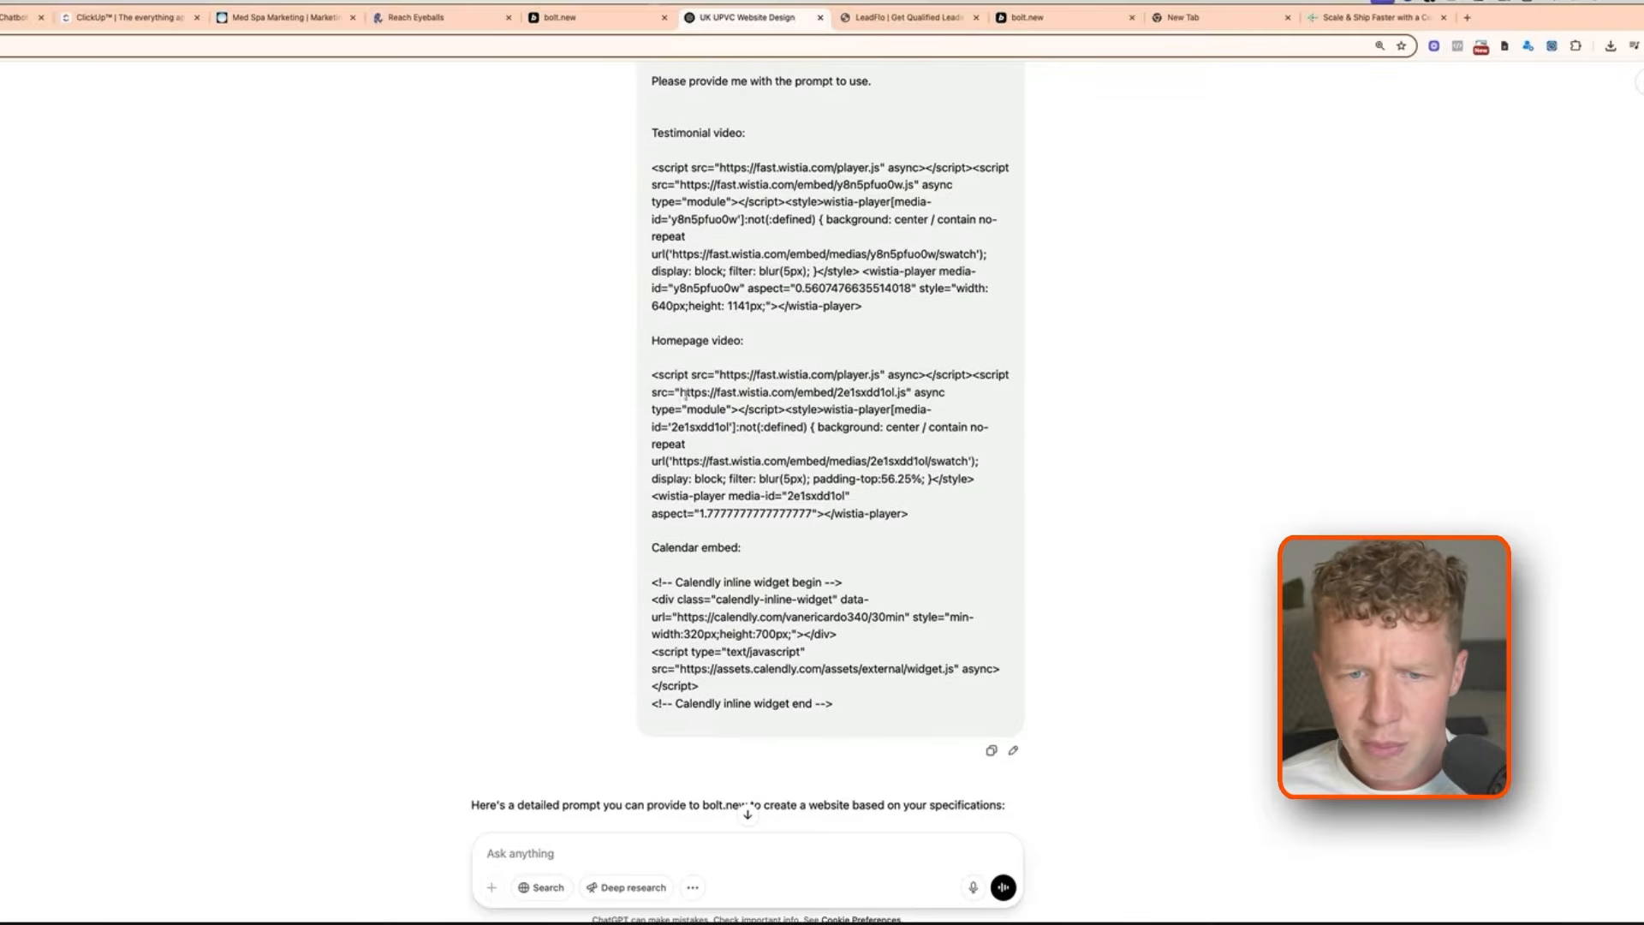
scroll(685, 538, "down", 4)
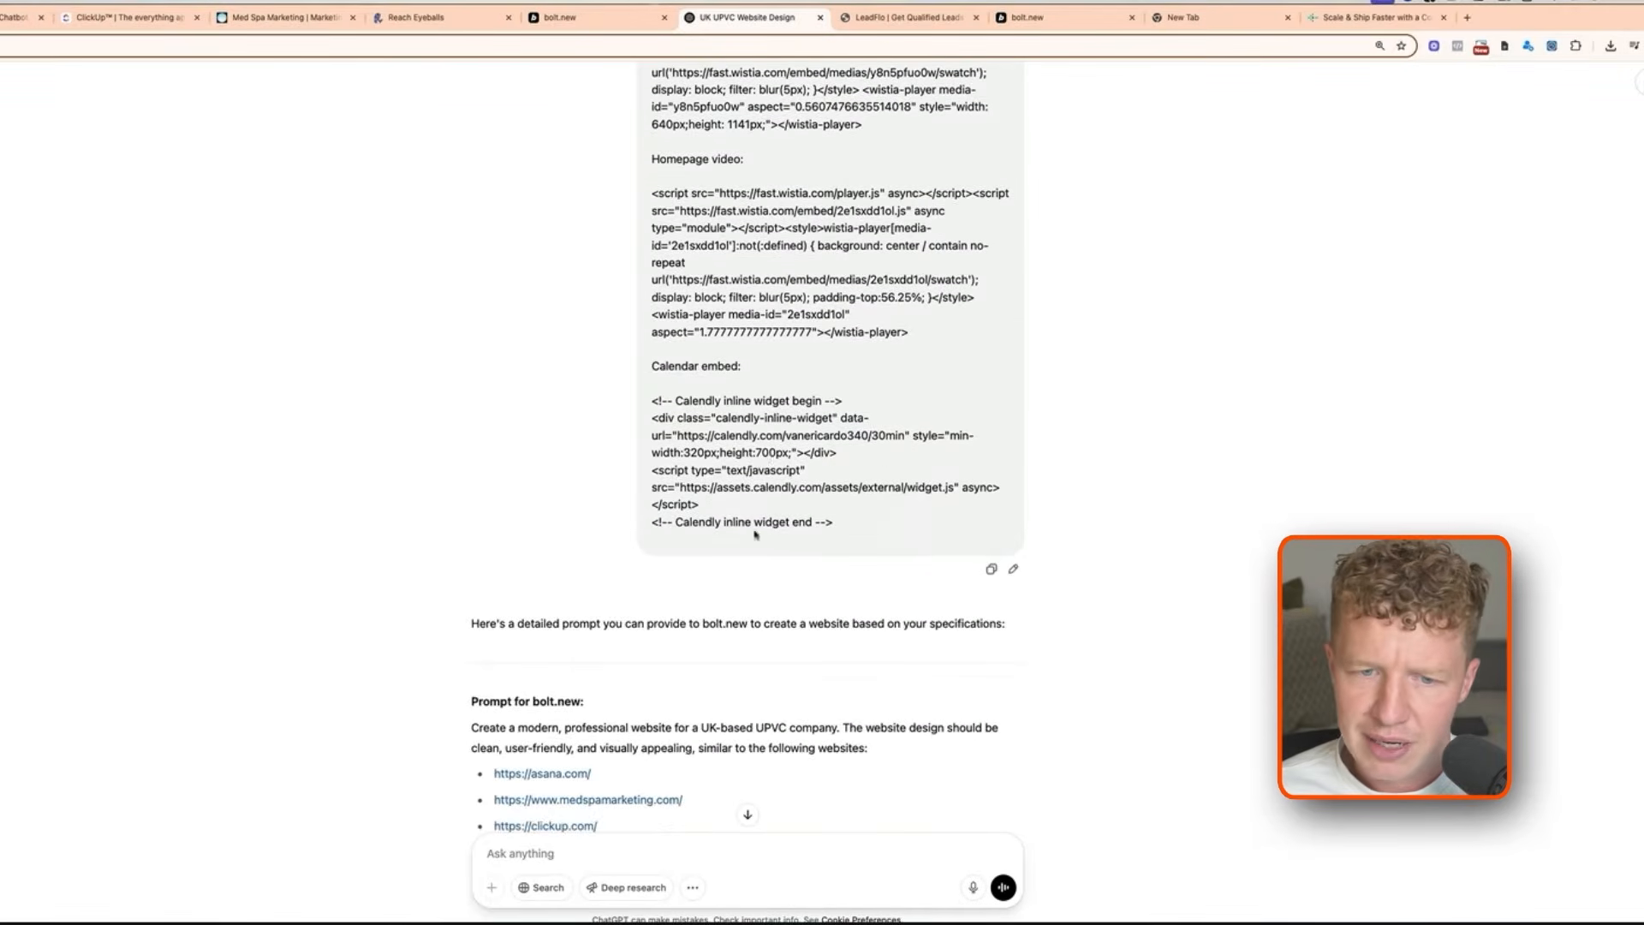
scroll(735, 479, "down", 7)
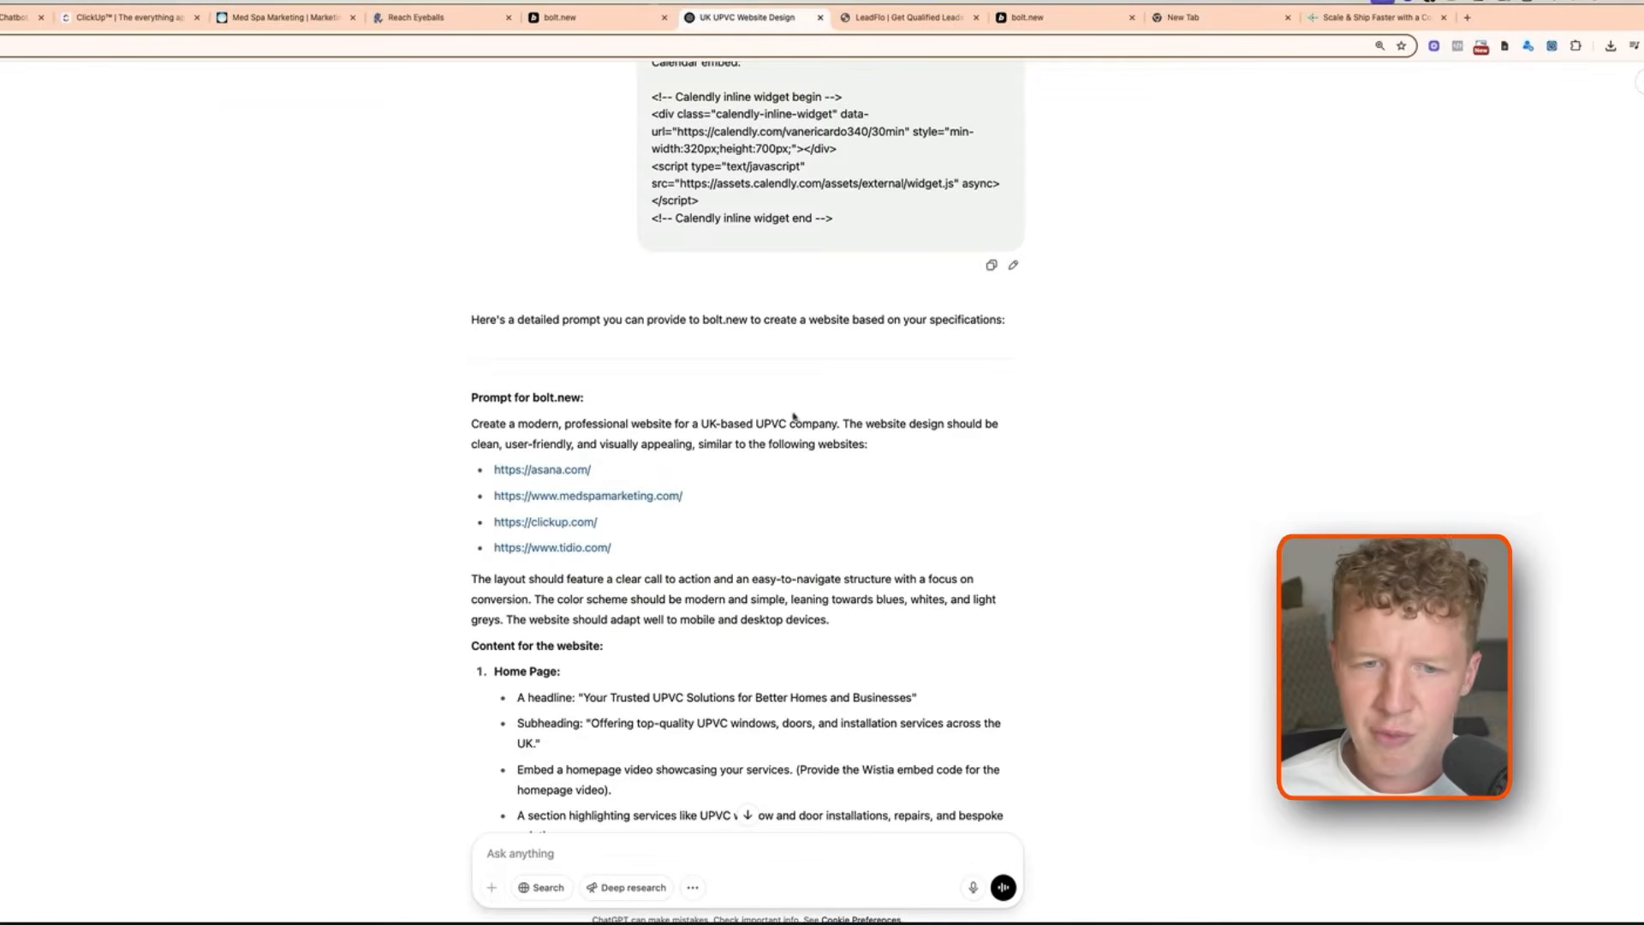
scroll(762, 438, "down", 2)
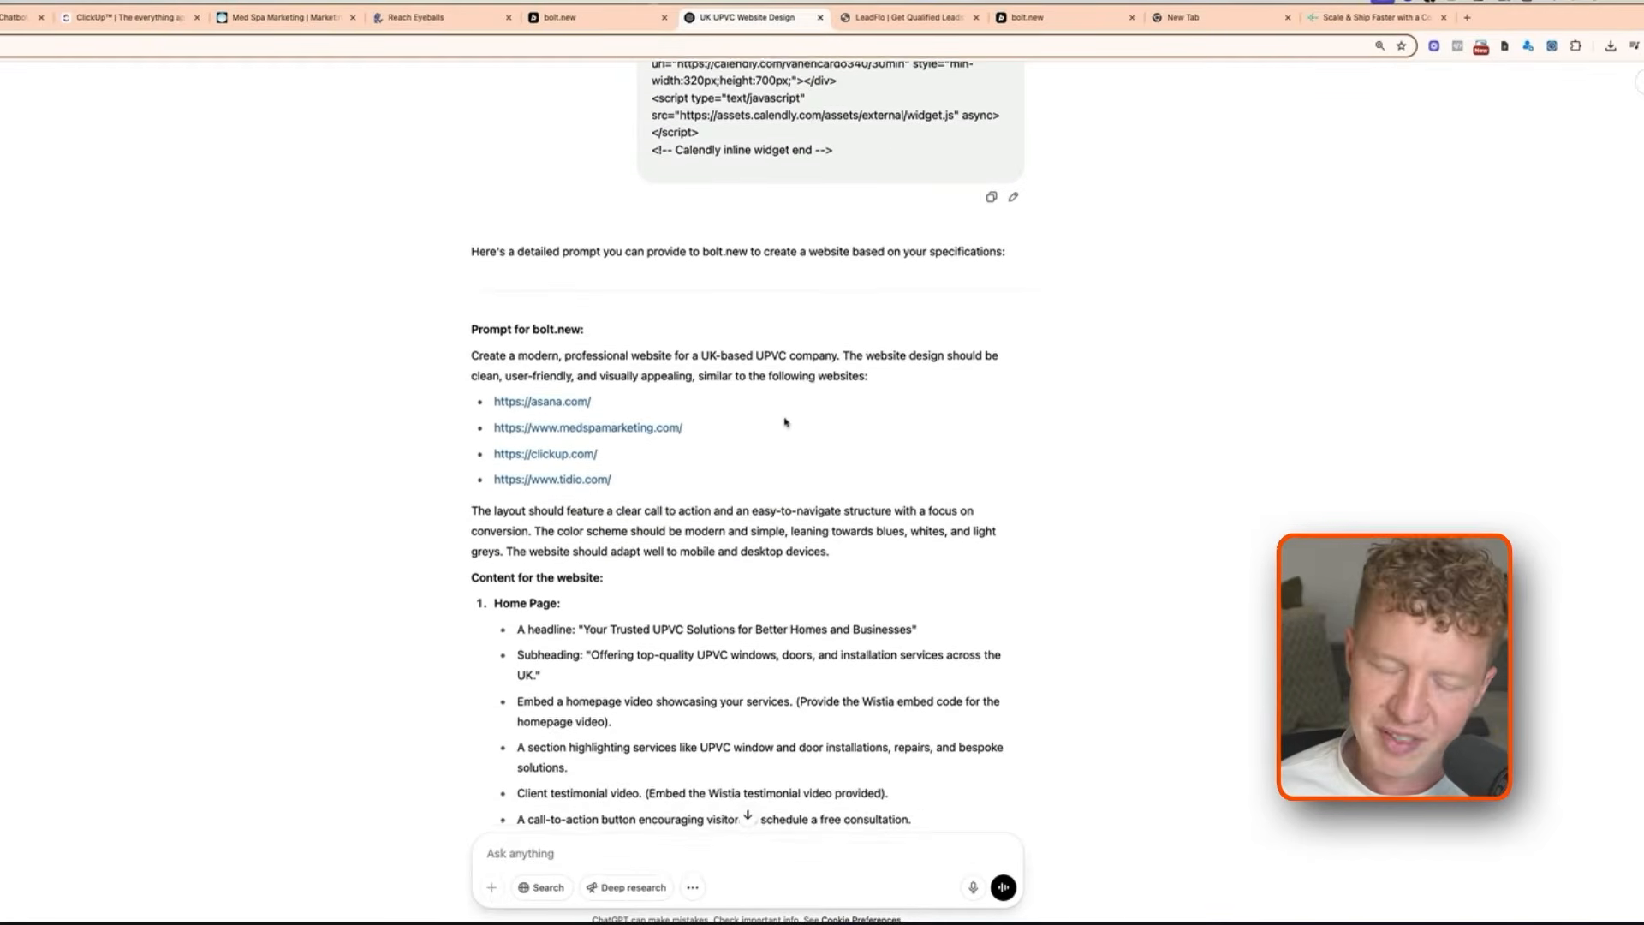
scroll(671, 367, "down", 4)
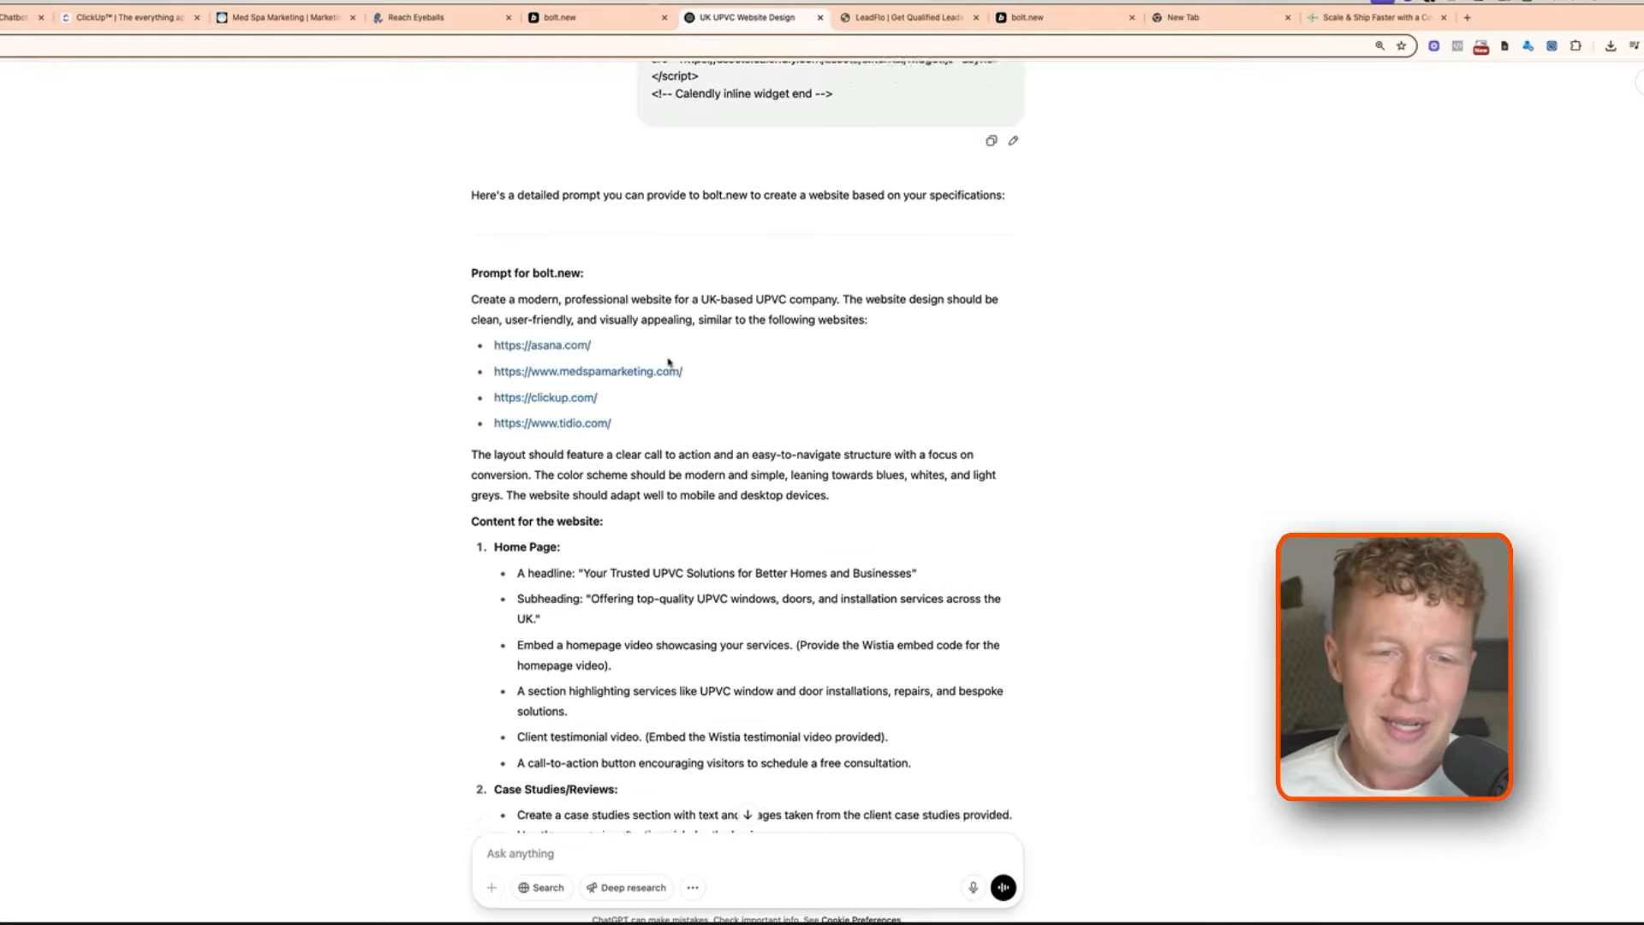
scroll(576, 387, "down", 3)
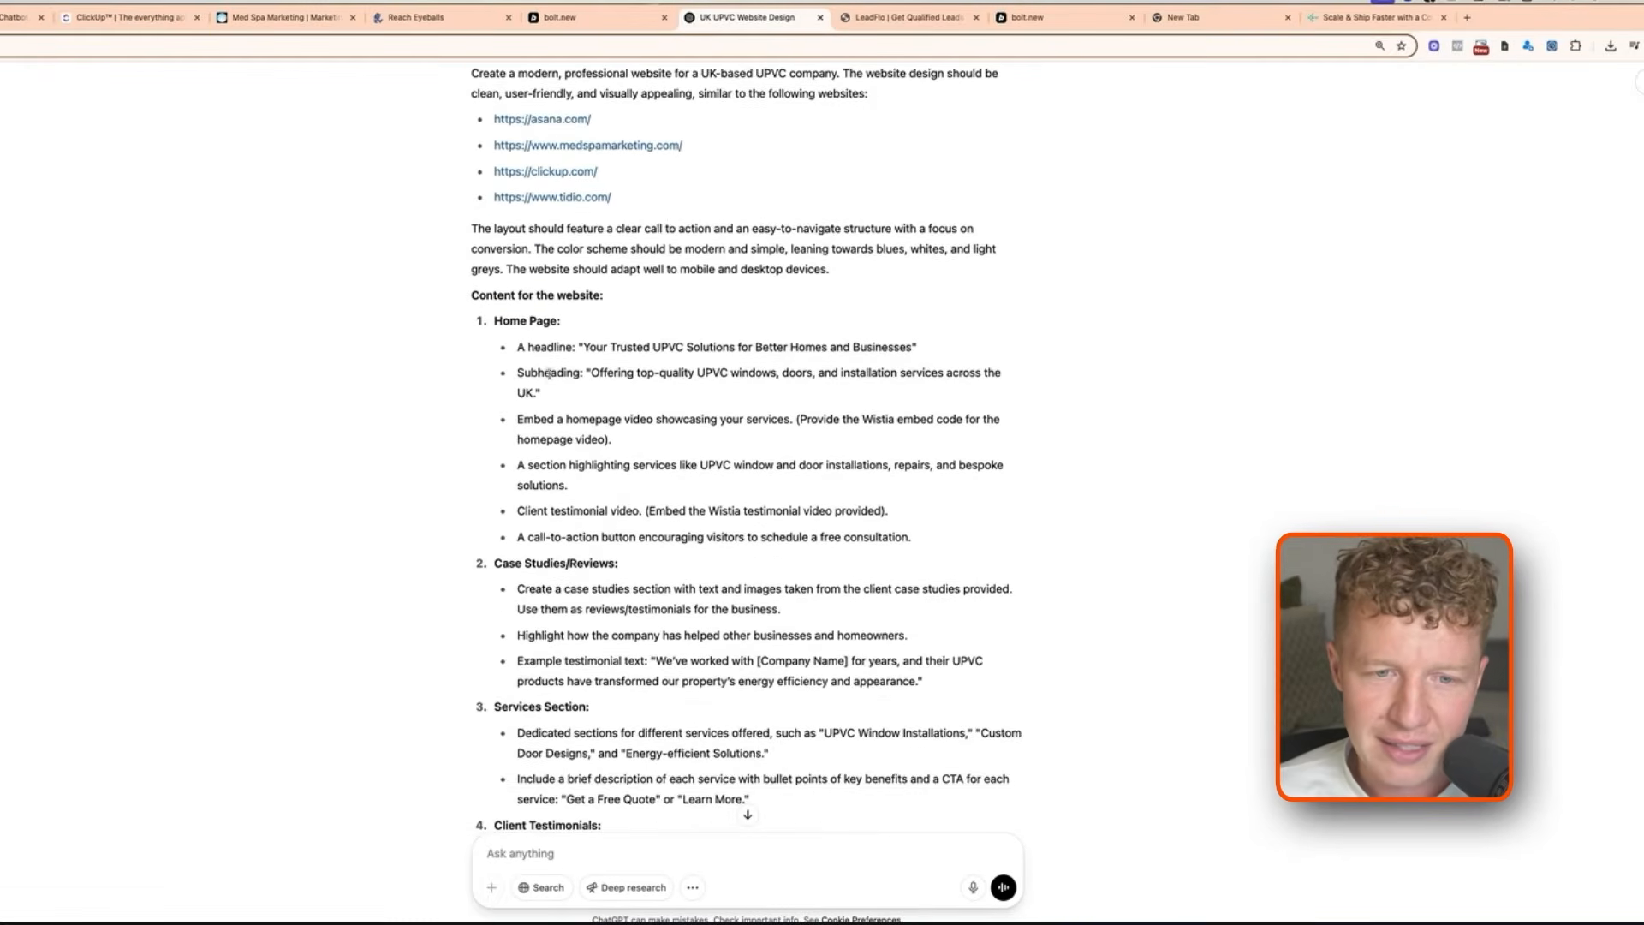
scroll(615, 394, "down", 3)
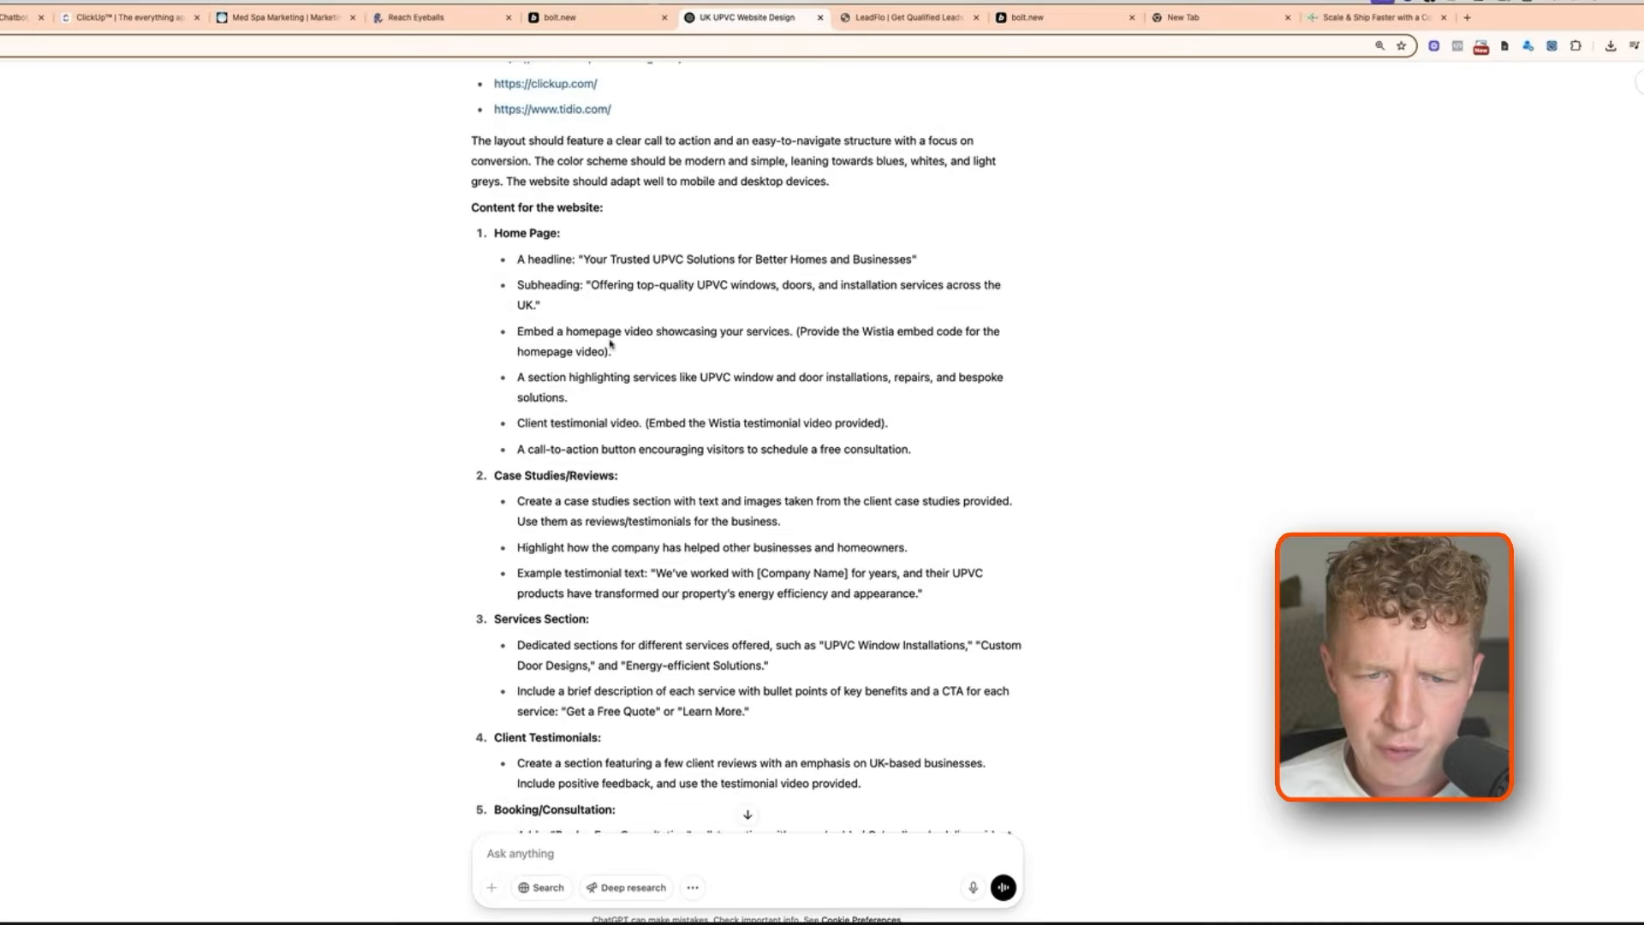
scroll(611, 343, "up", 2)
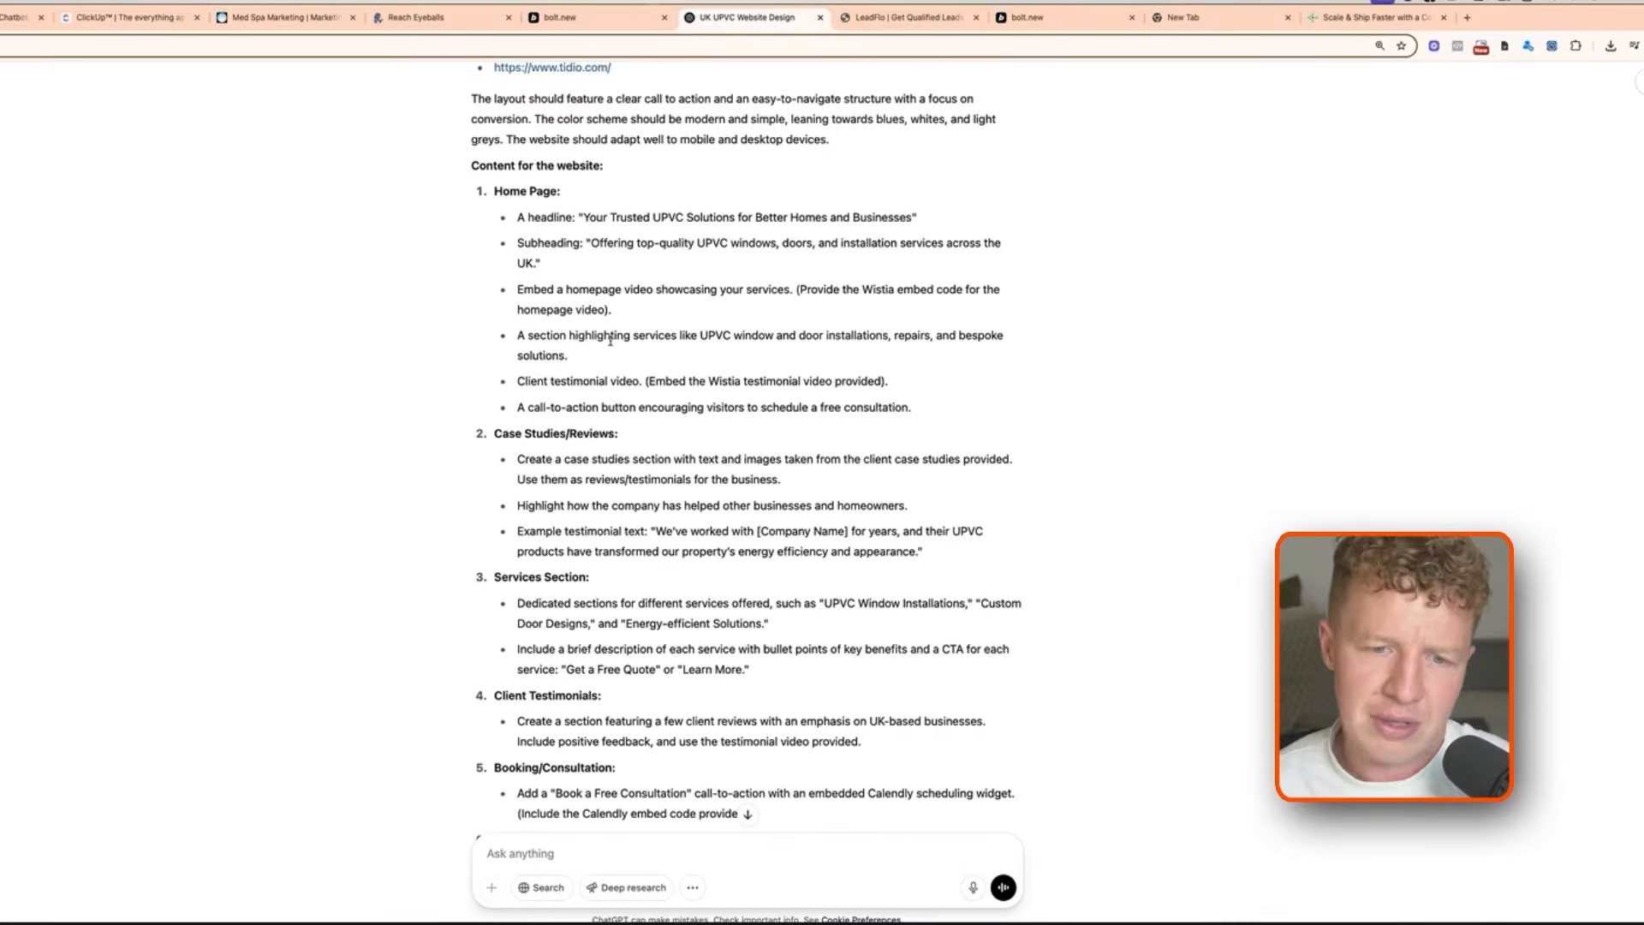
scroll(609, 334, "up", 1)
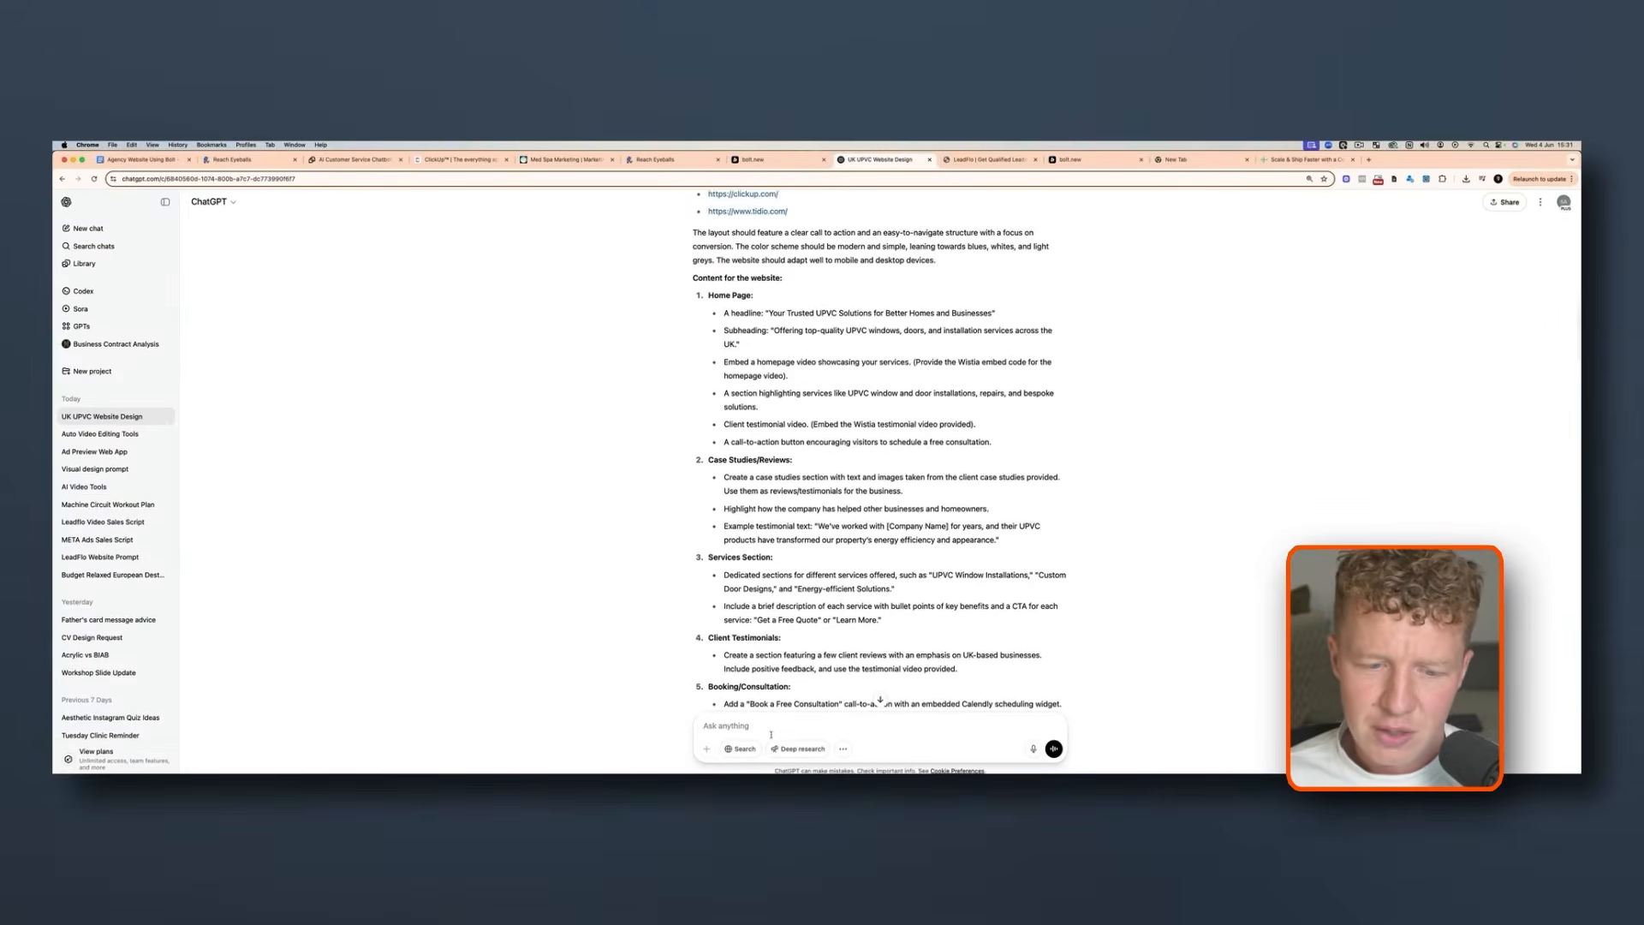
Tell ChatGPT the copy isn't loved and request a headline on guaranteed, prescheduled appointments for UPVC companies, addressing poor quality leads, price sensitive buyers and bad paid ads results
type("I")
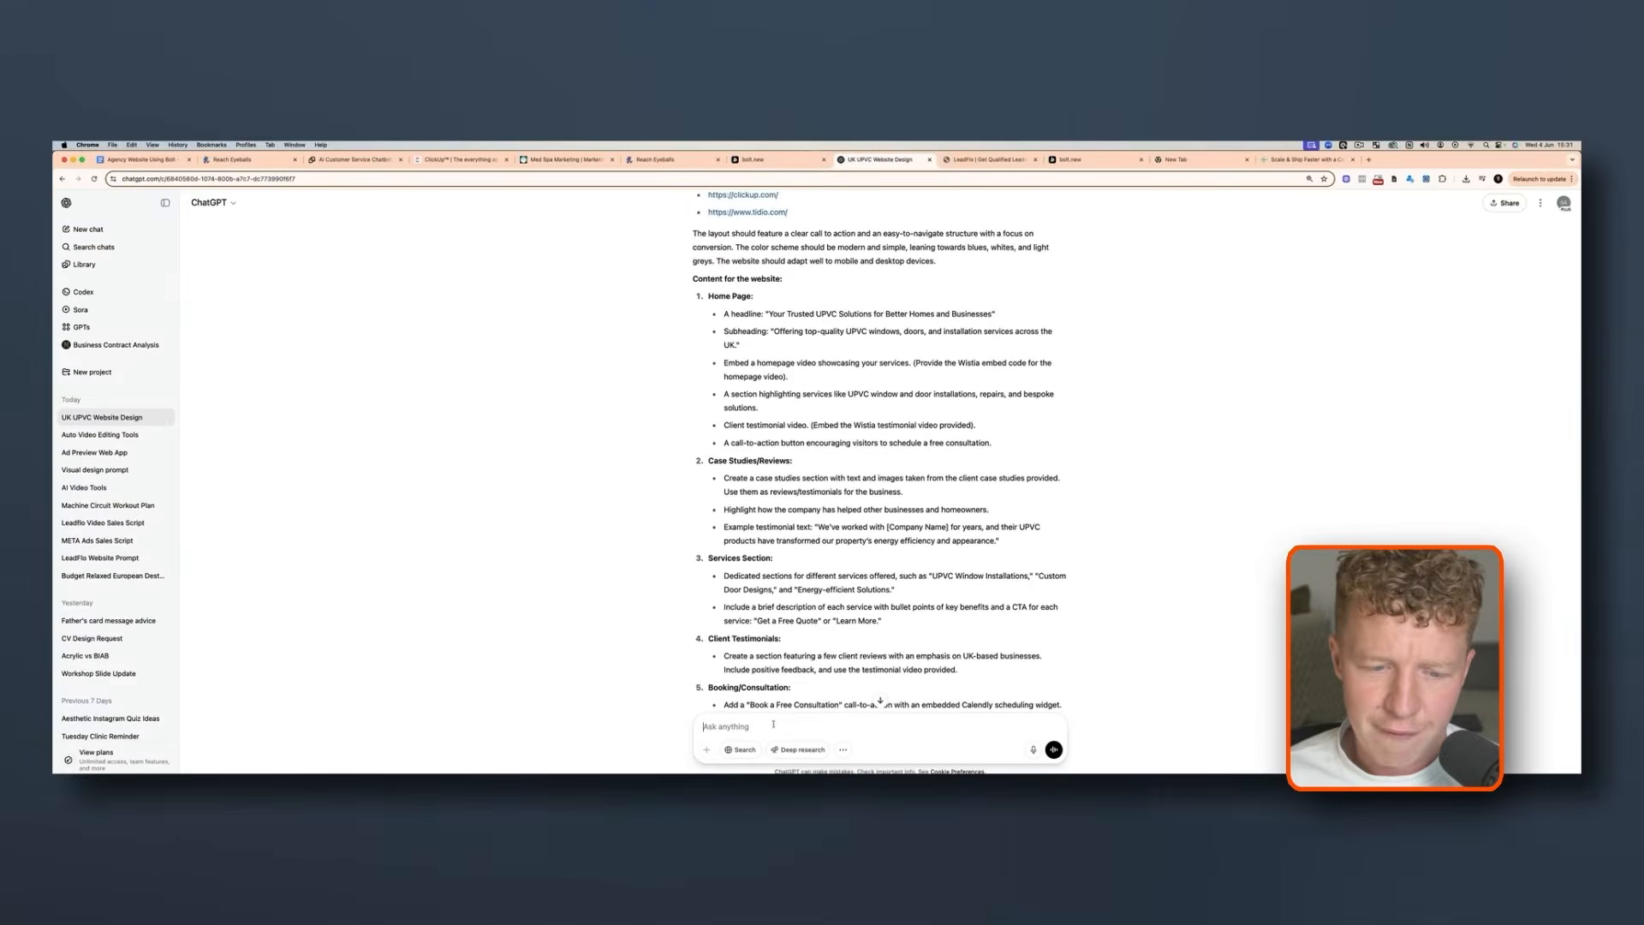
type(" don't love the copy")
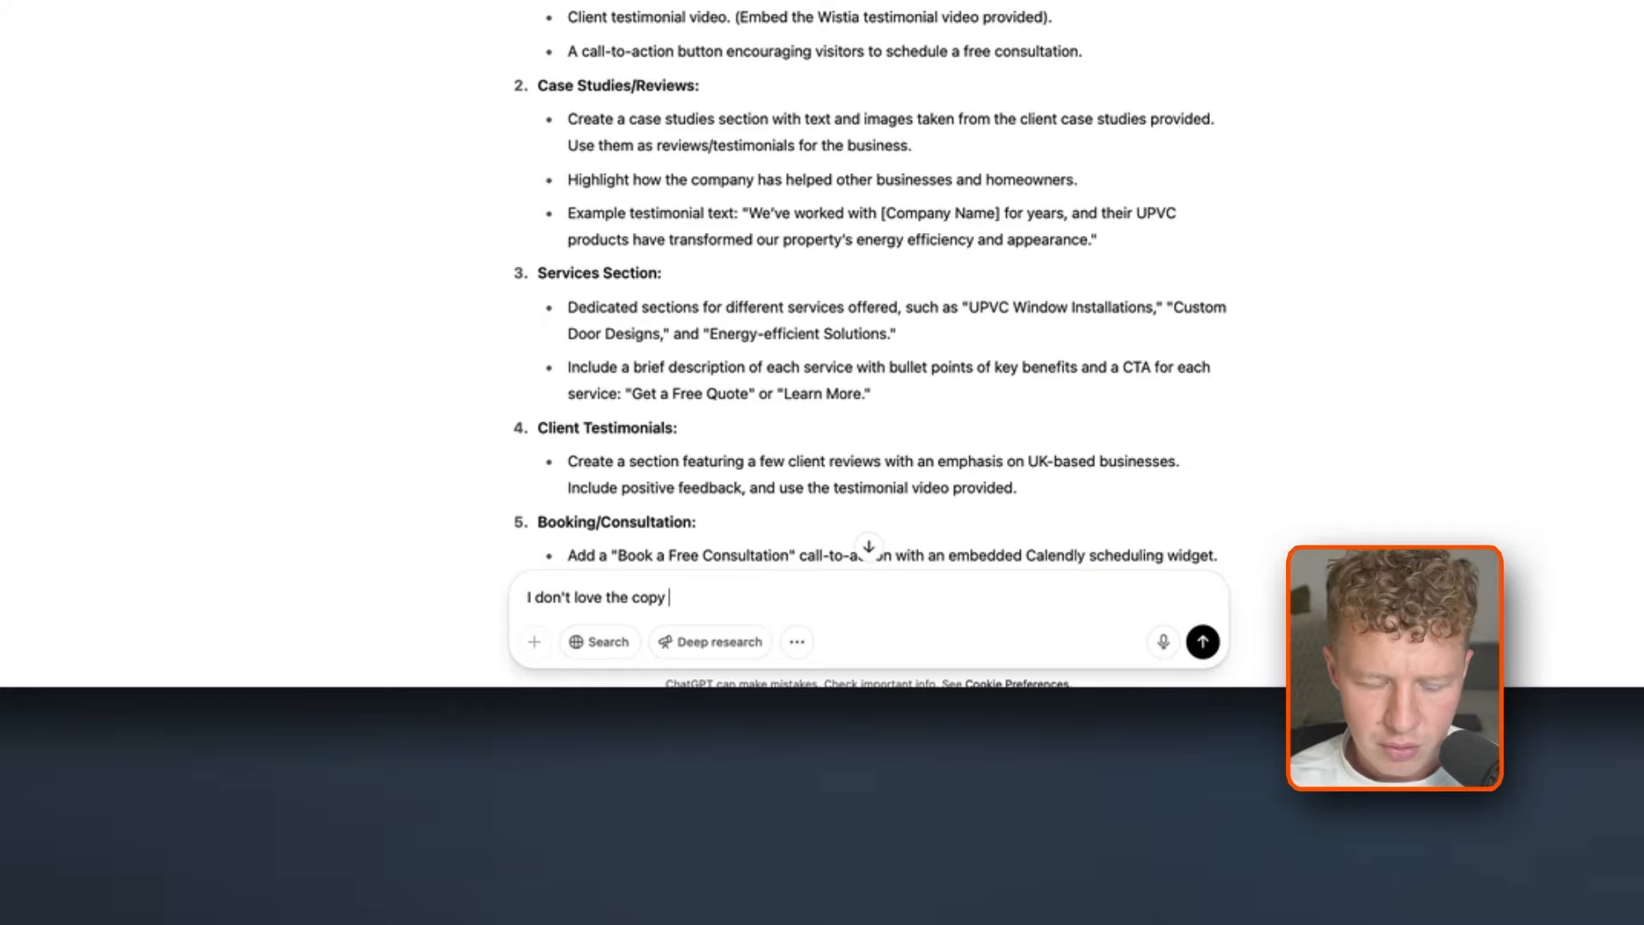
type(" used.")
key("shift+Return")
key("shift+Return")
type("Can")
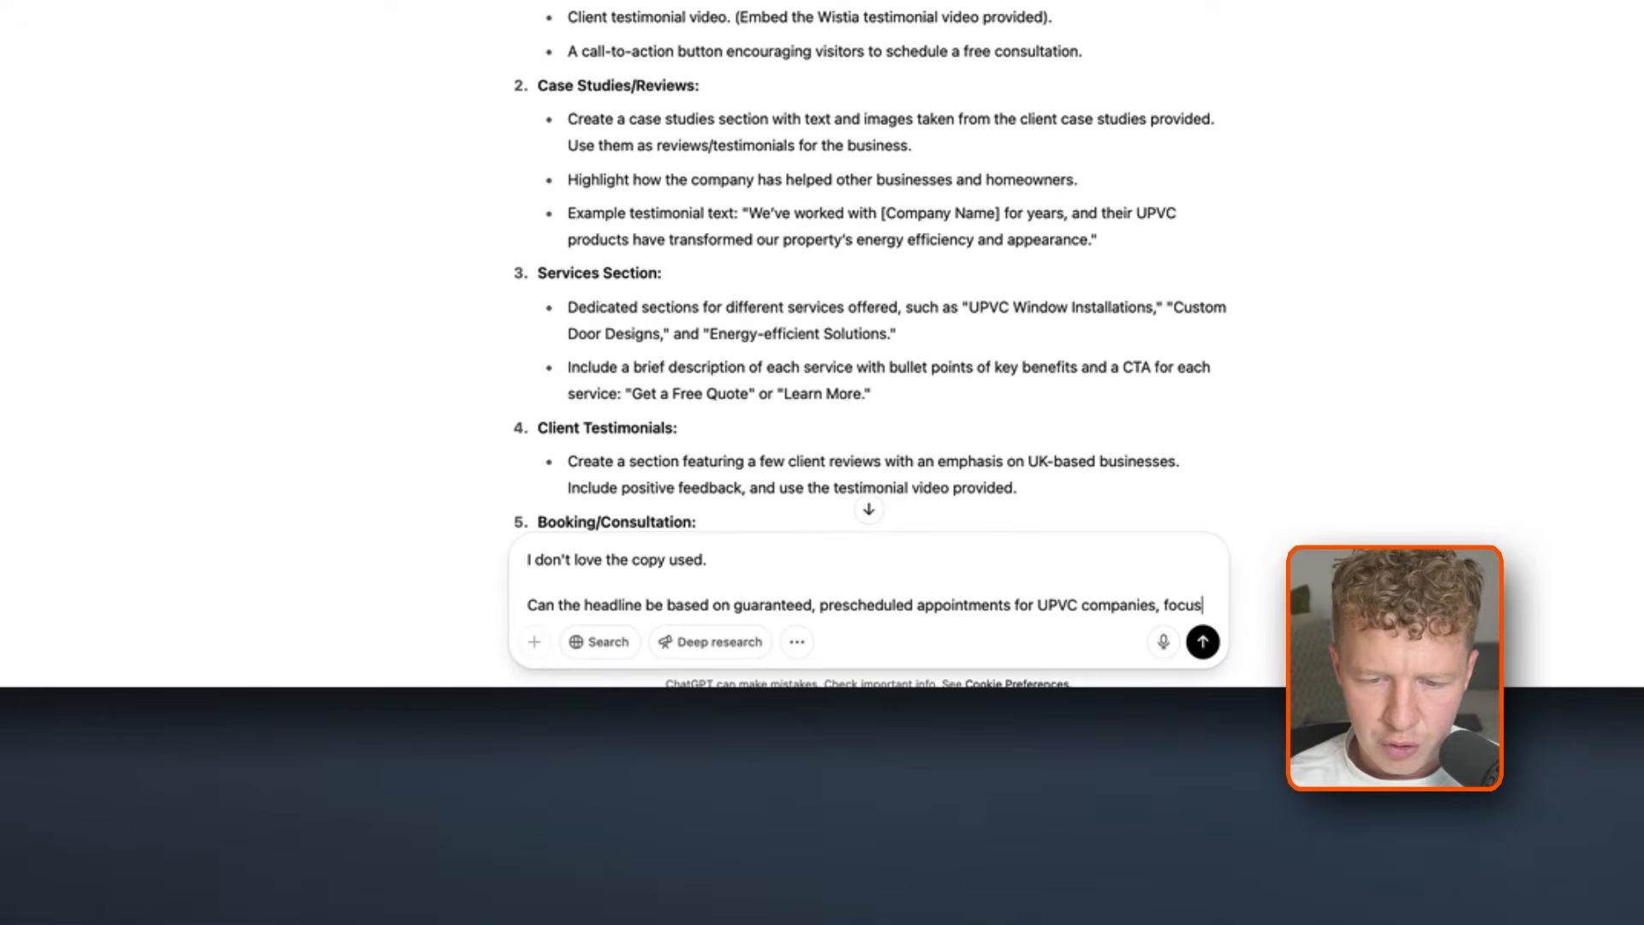
type("on t")
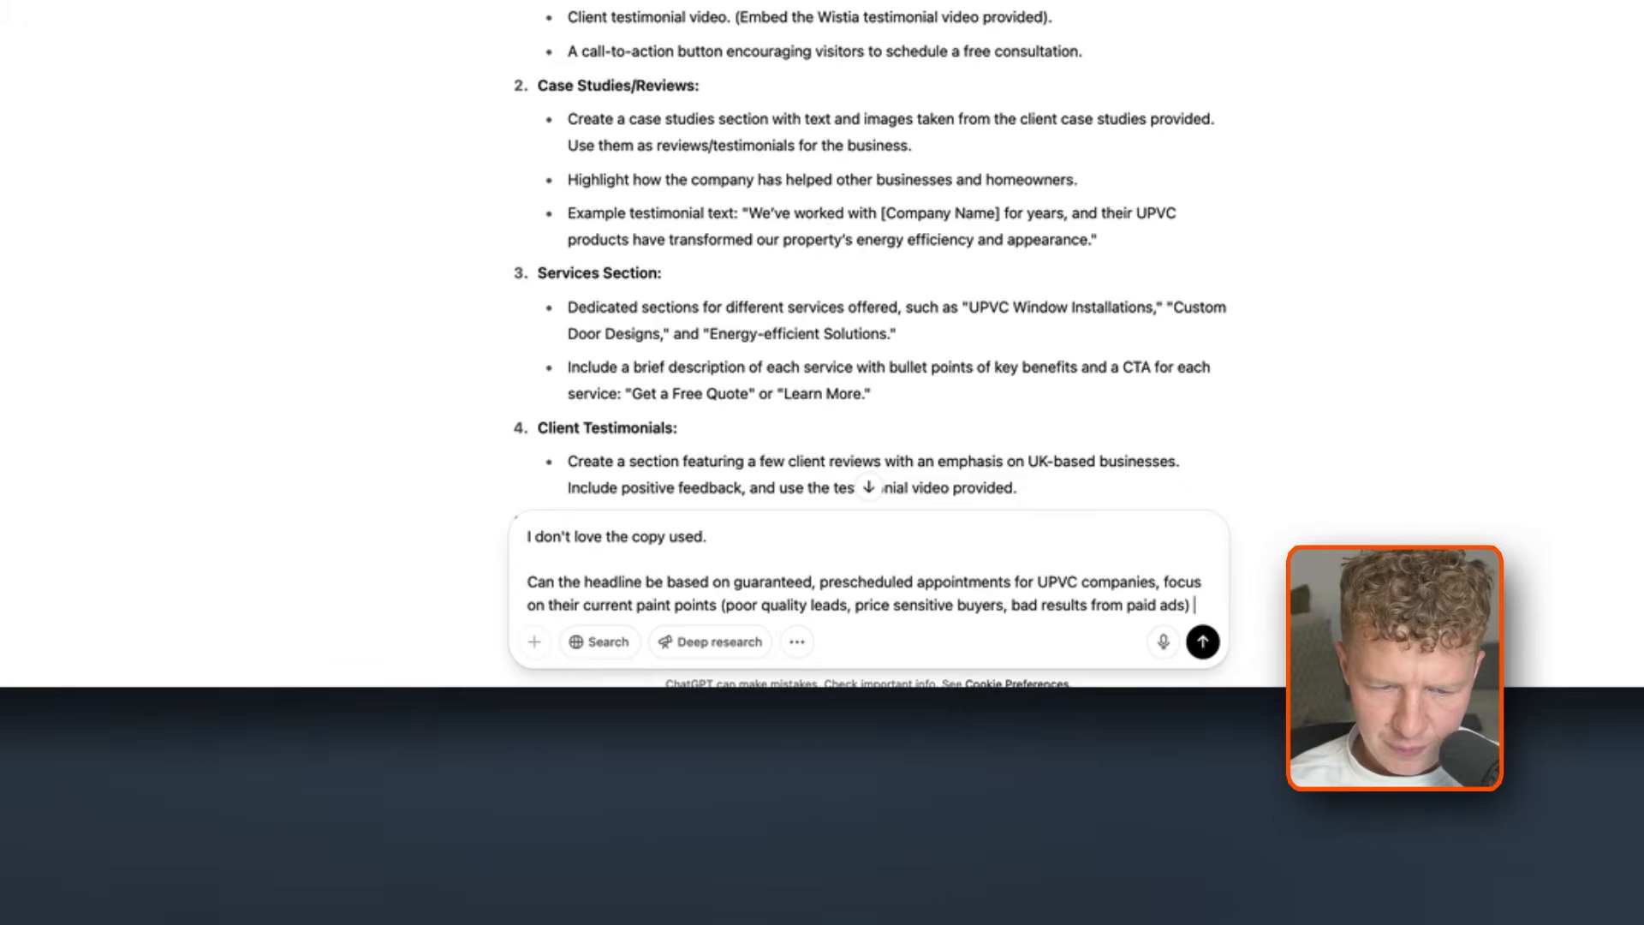
key("Return")
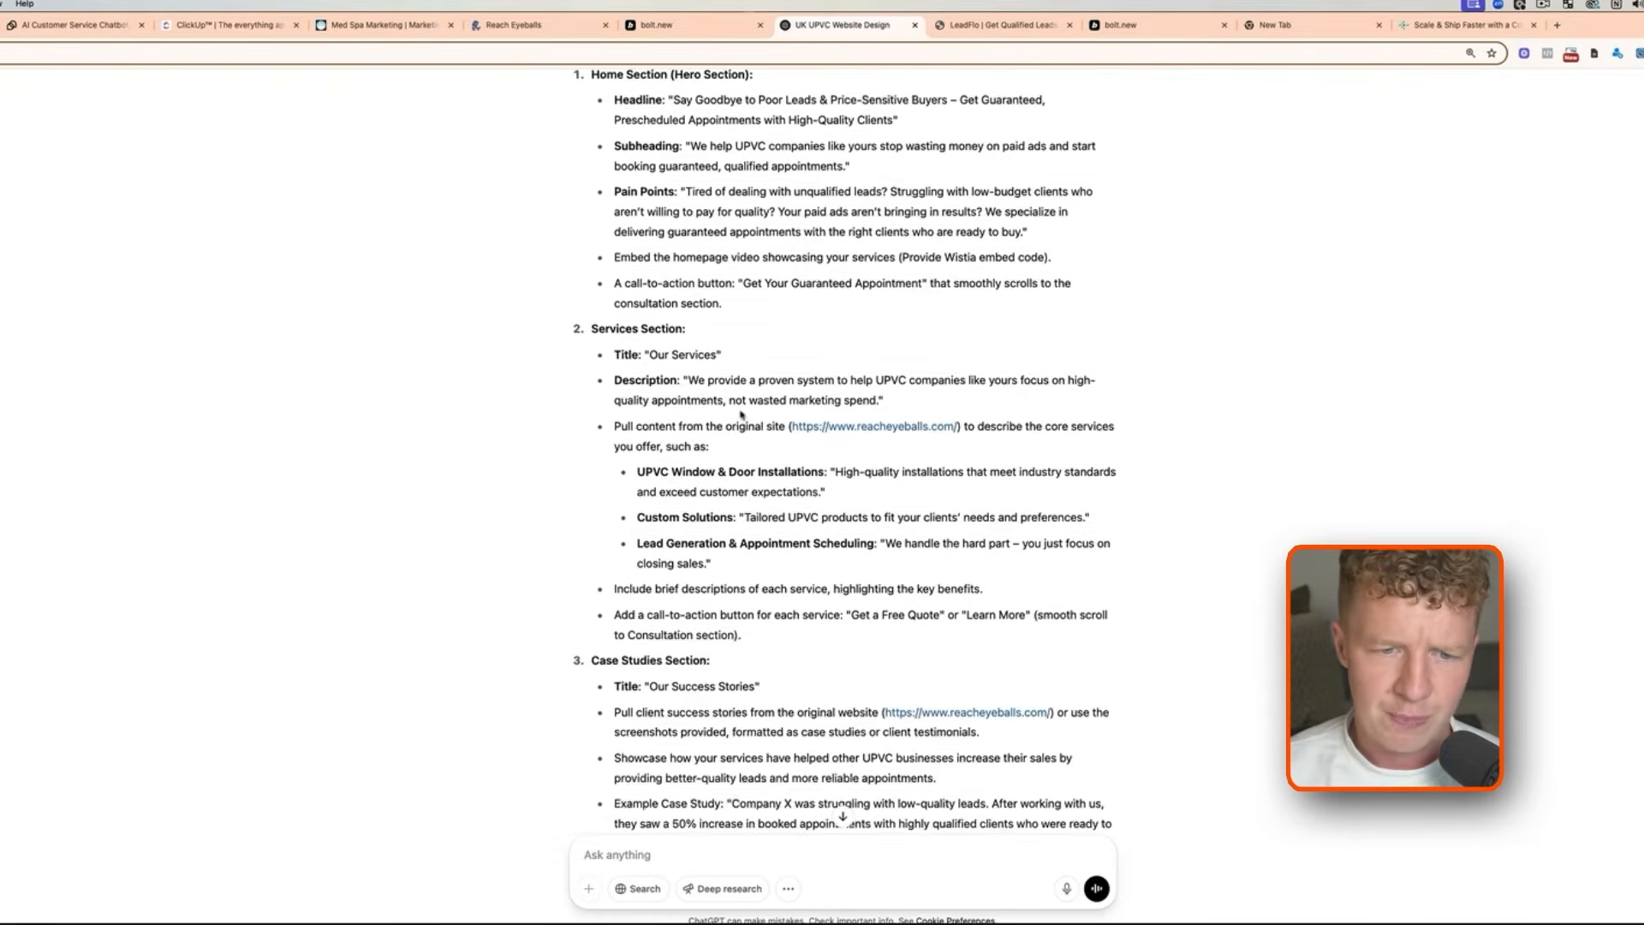
Review the revised prompt and draft the reply "Great - for the case studies on the page, please can you analyse the uploaded images and take the case studies from those."
scroll(737, 422, "down", 10)
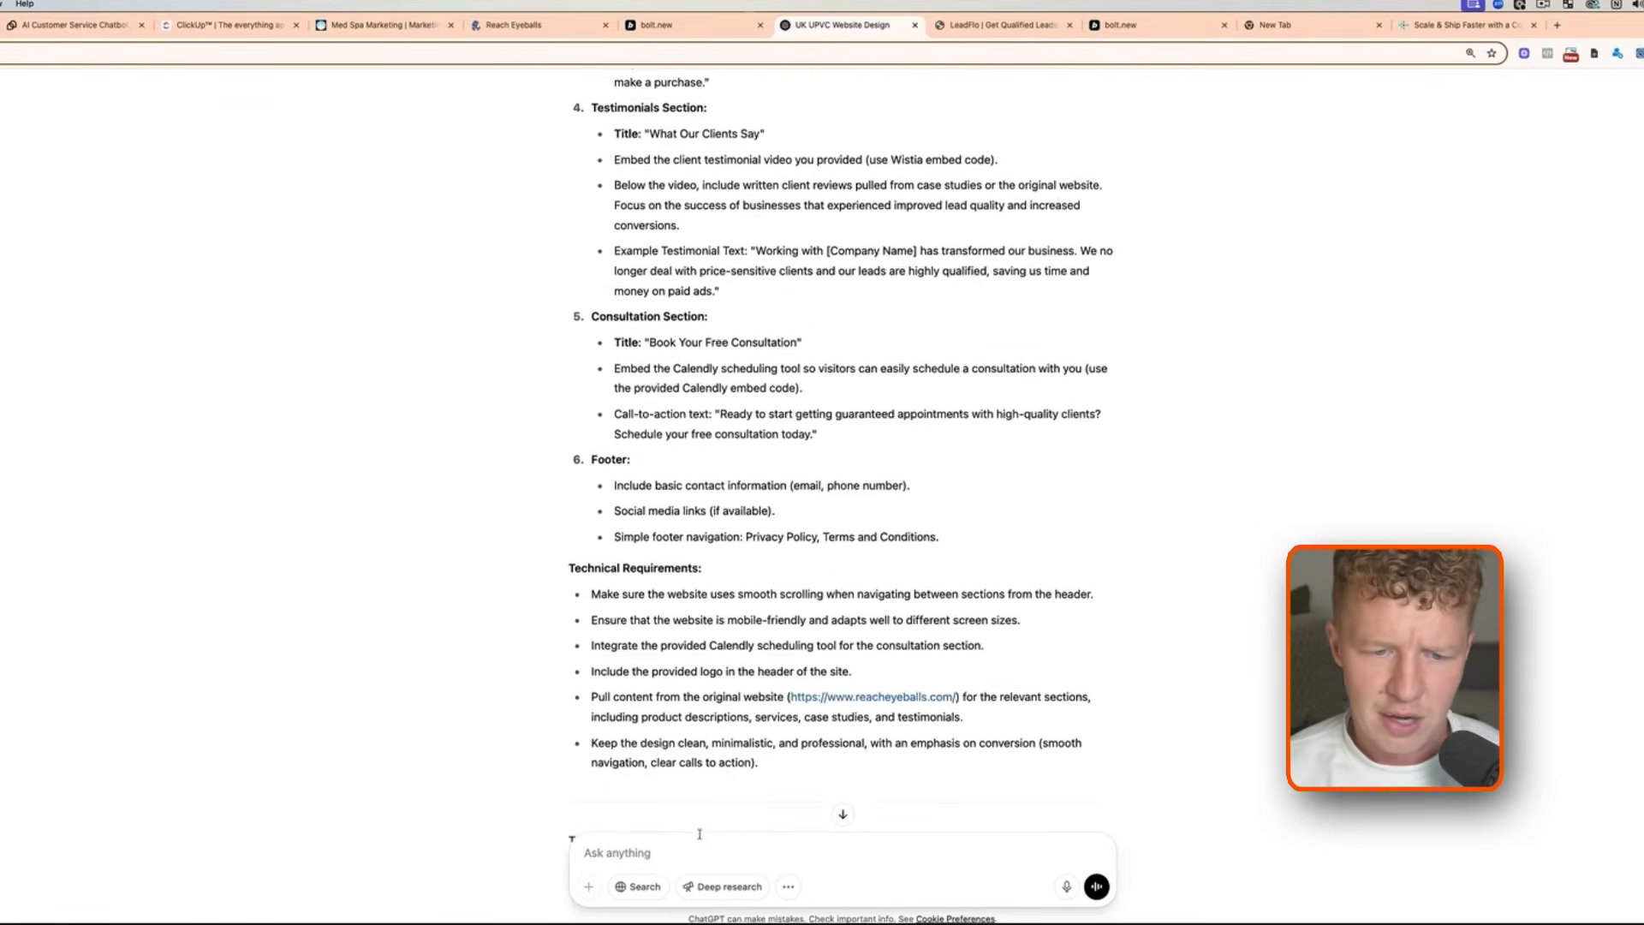
type("Great - for the ")
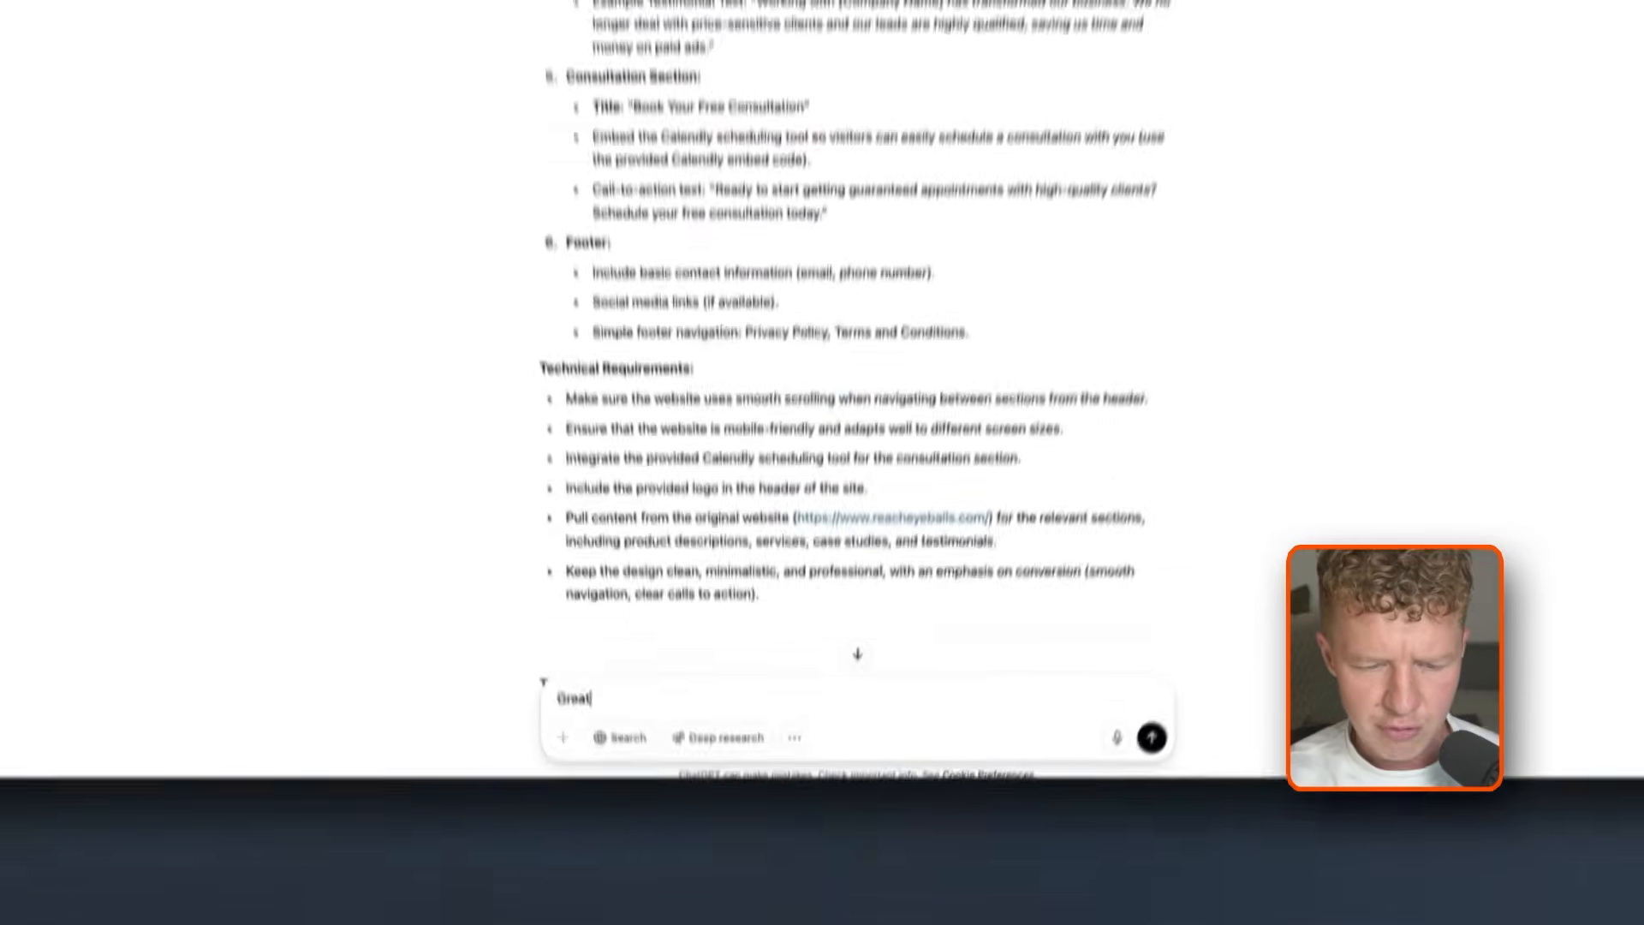
type("case st")
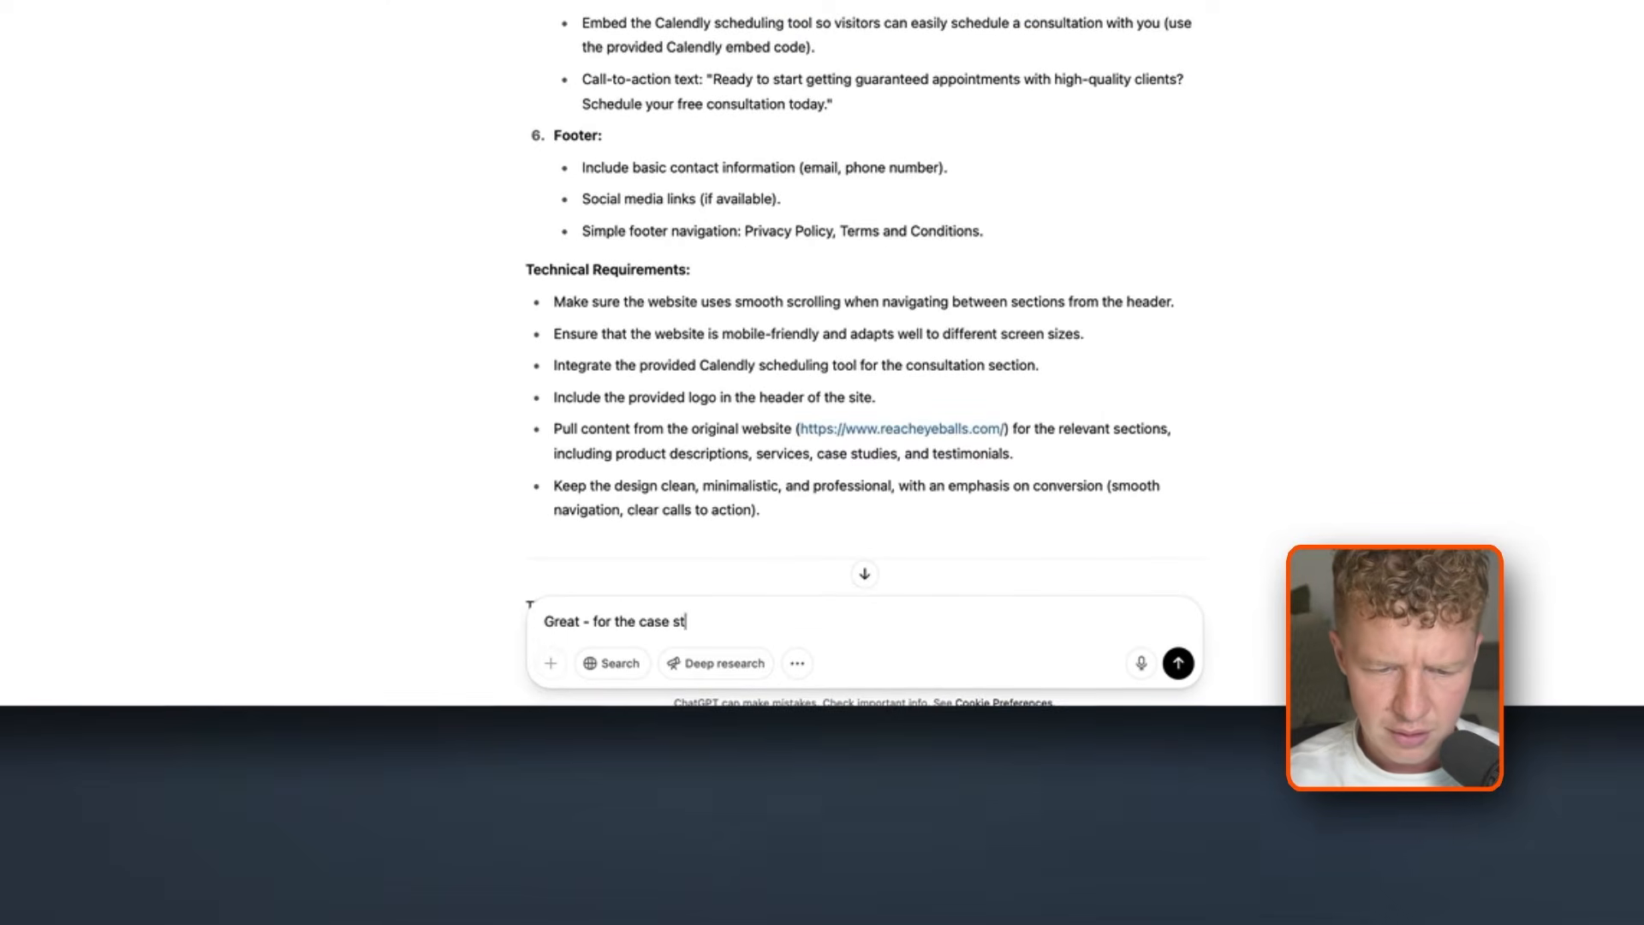
type("dudies o")
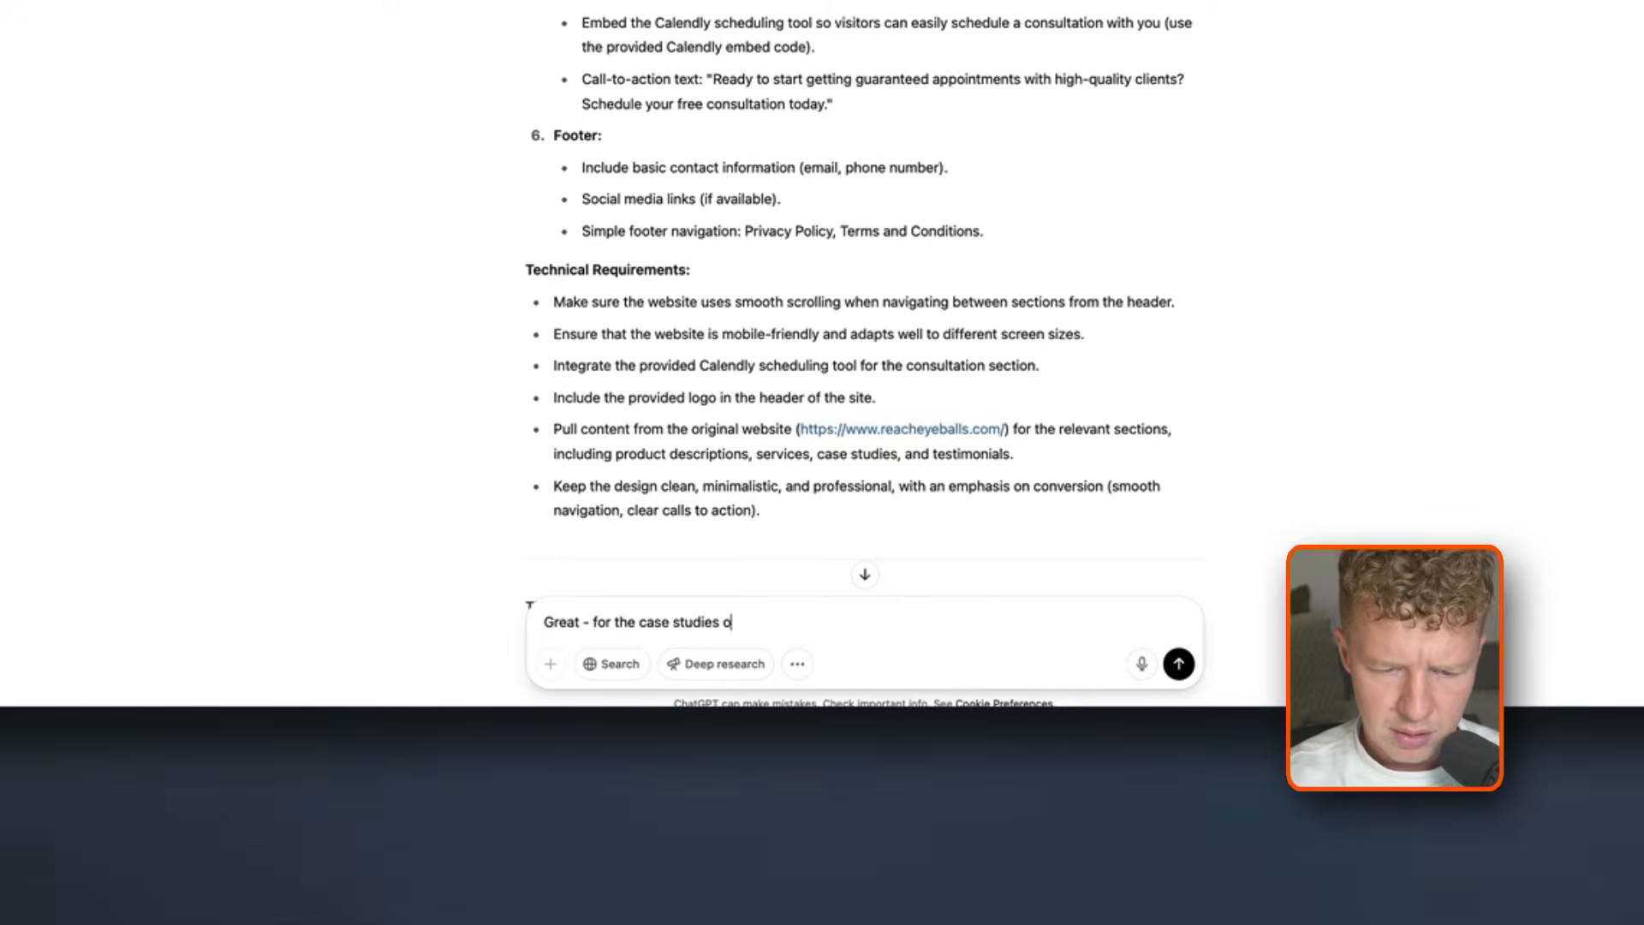
type("n the page, please can you anal")
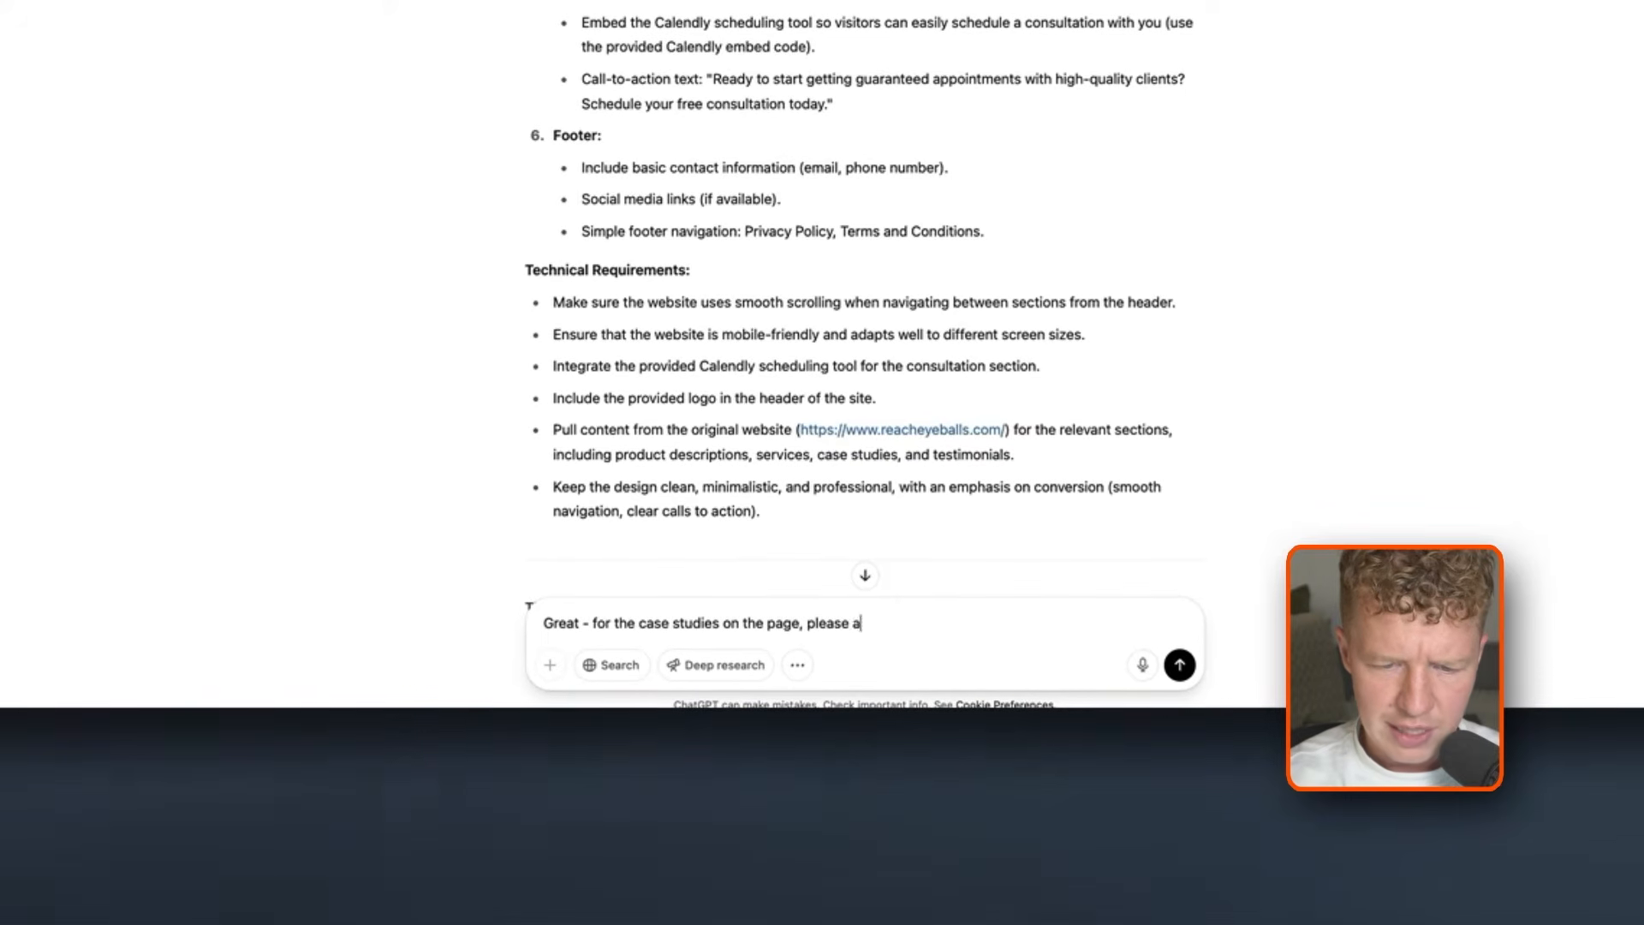
type("ys")
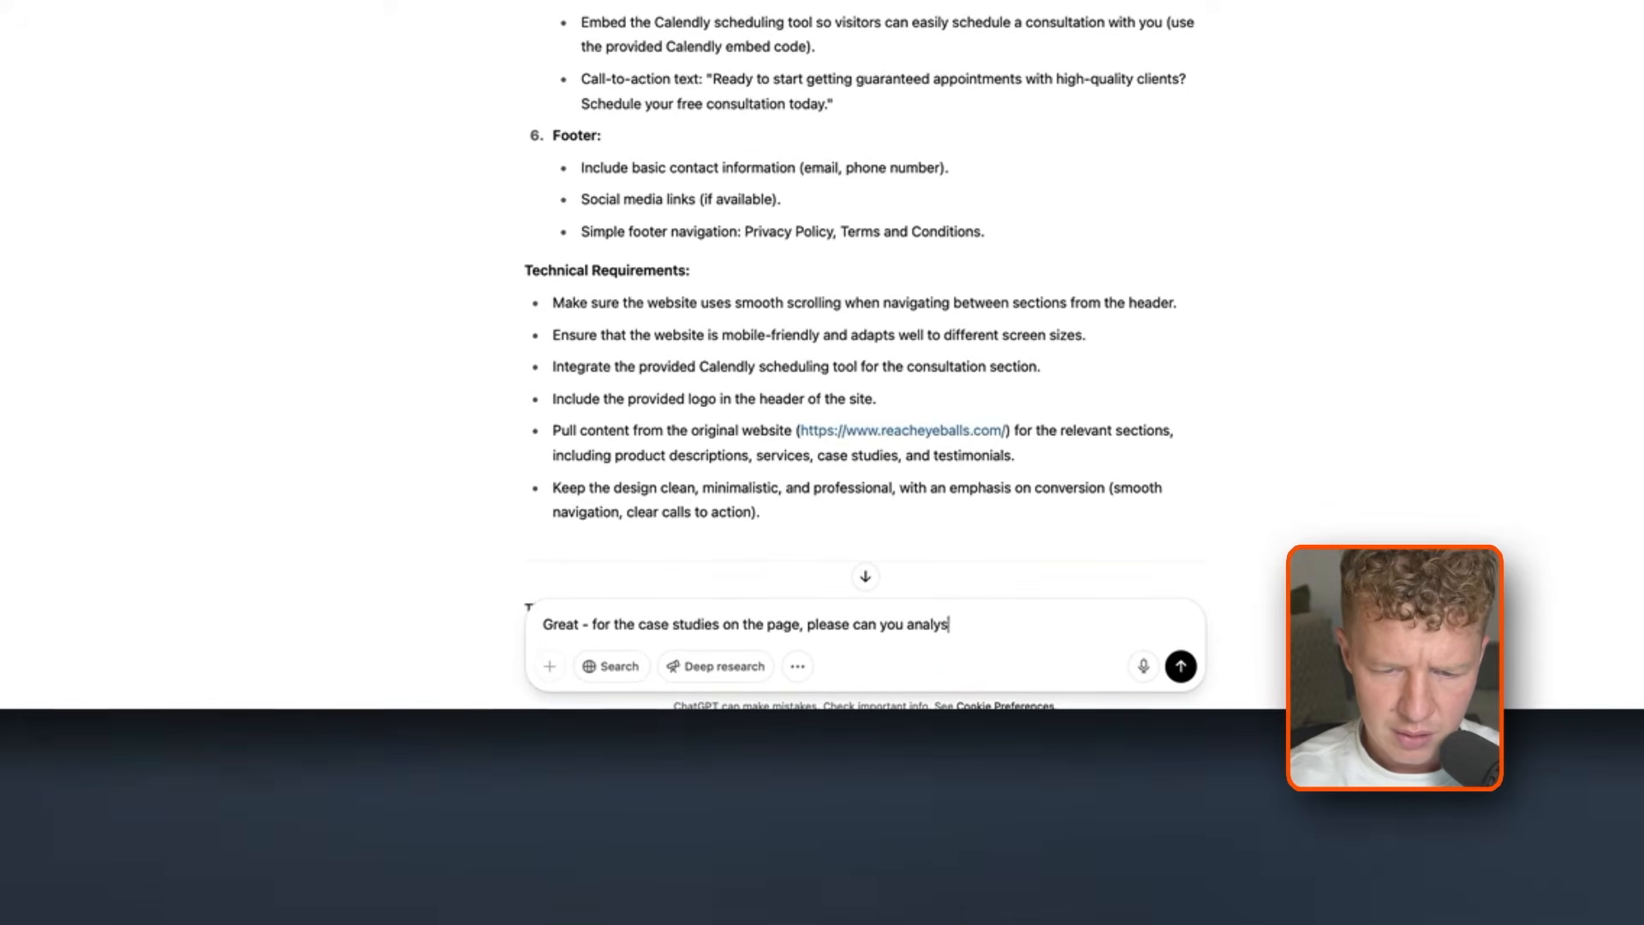
type("e the uploaded imag")
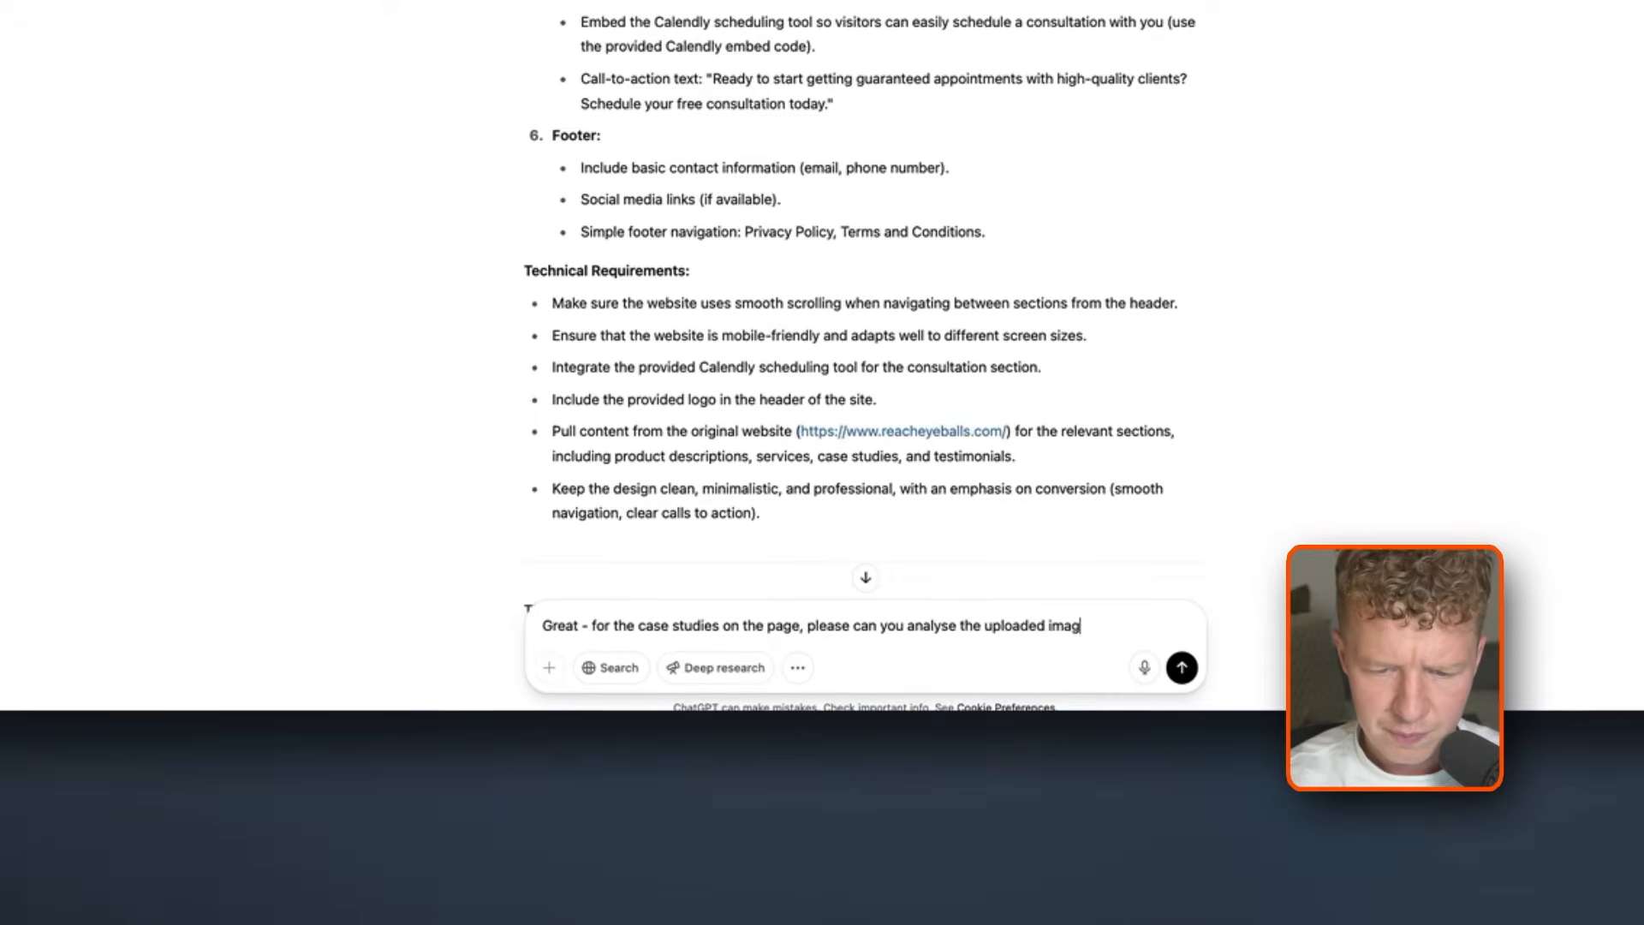
type("es and take the cases")
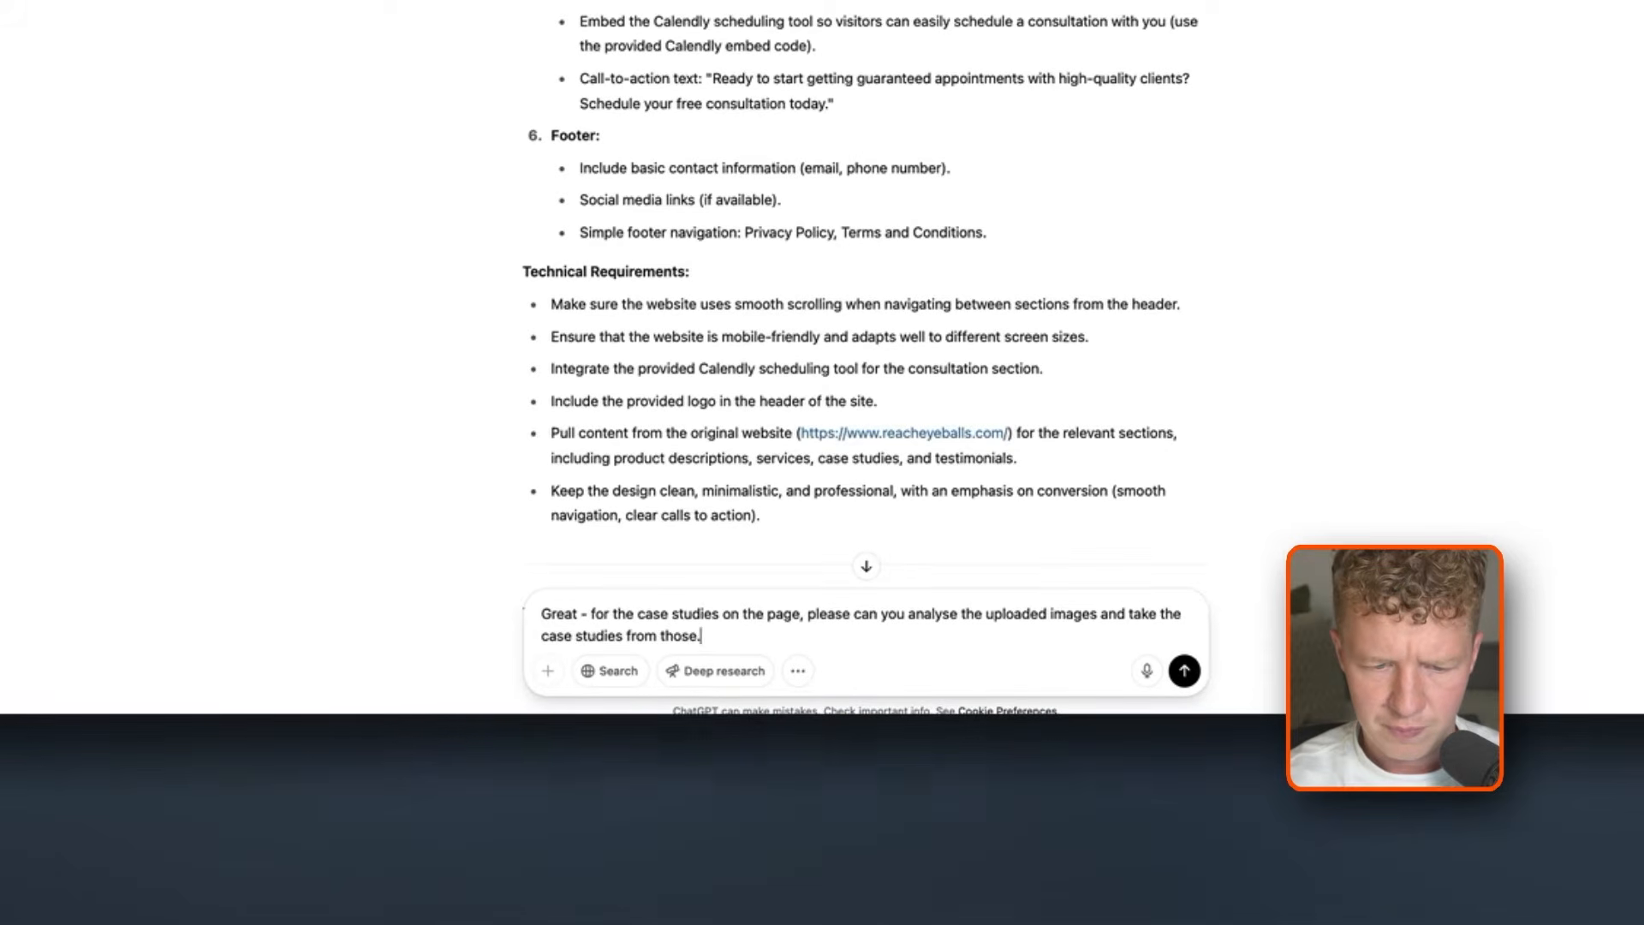
Add a second paragraph to the reply: "Can you also include in the prompt to use the following embed links for videos / calendar:"
key("shift+Return")
key("shift+Return")
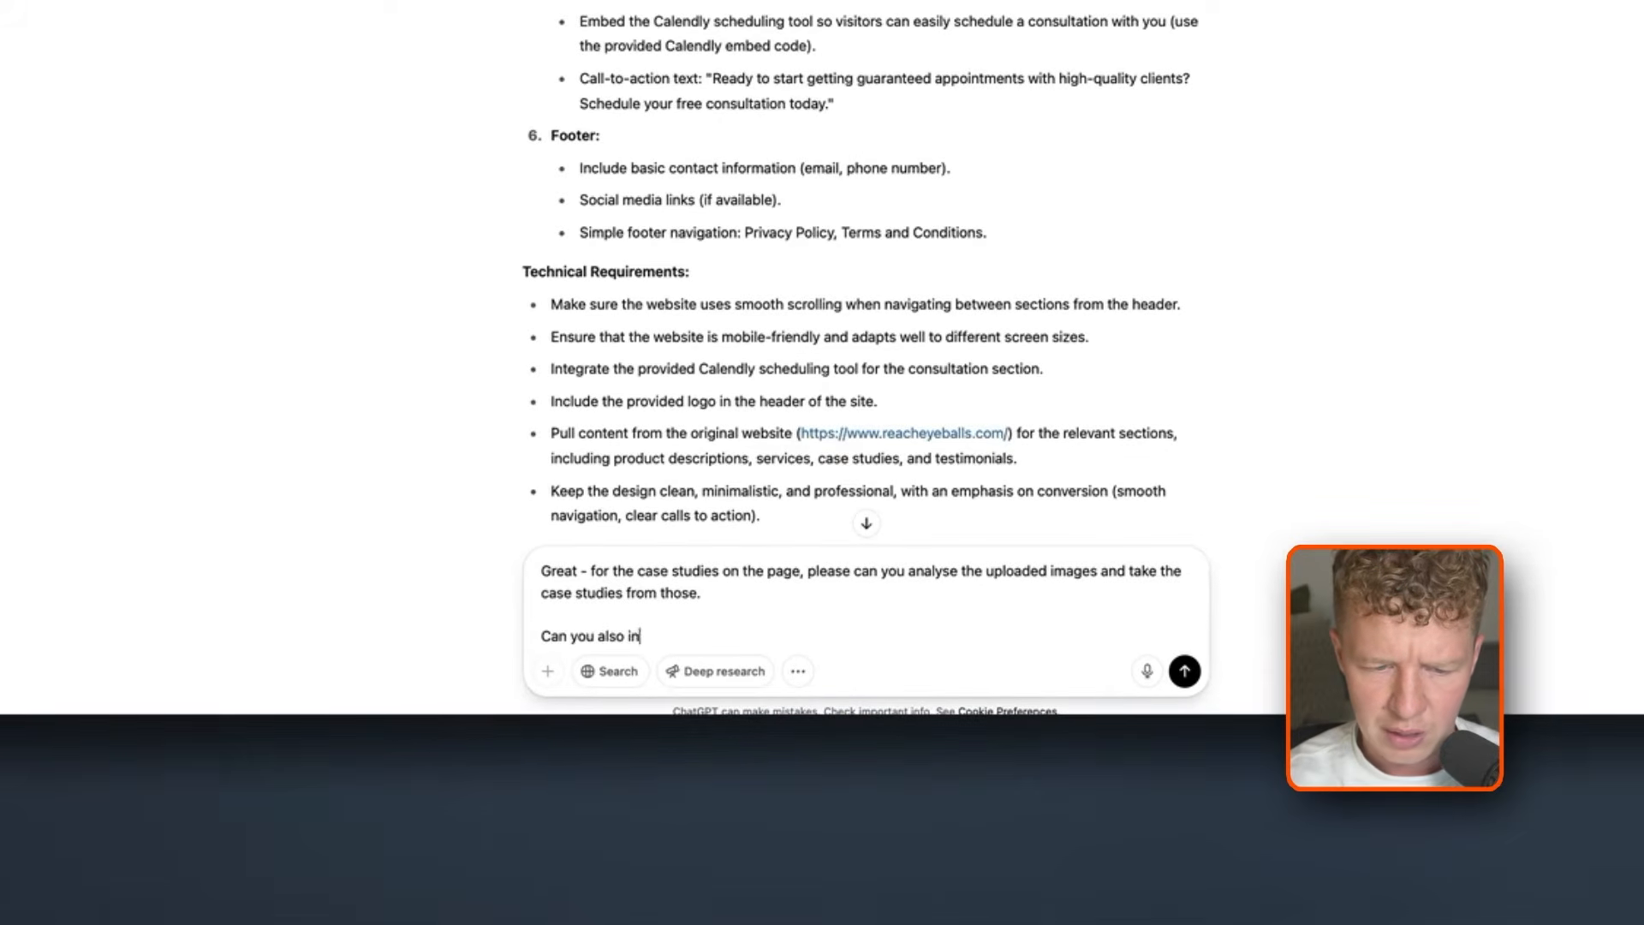
type("Can you also include in the prompt to use t")
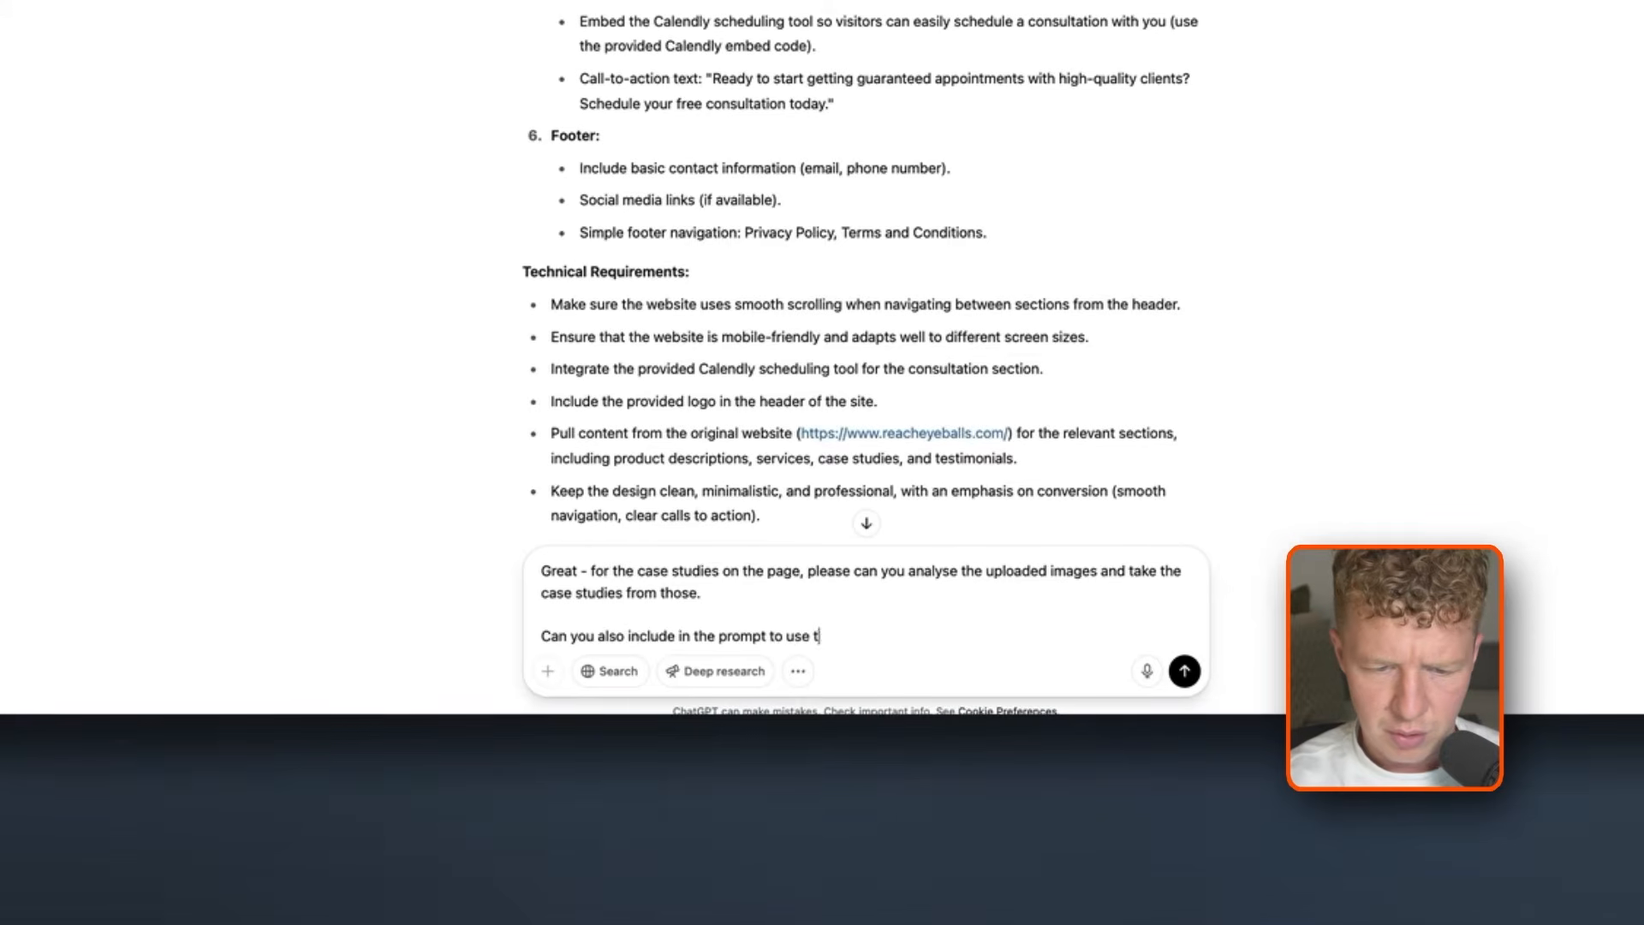
type("he following embed ")
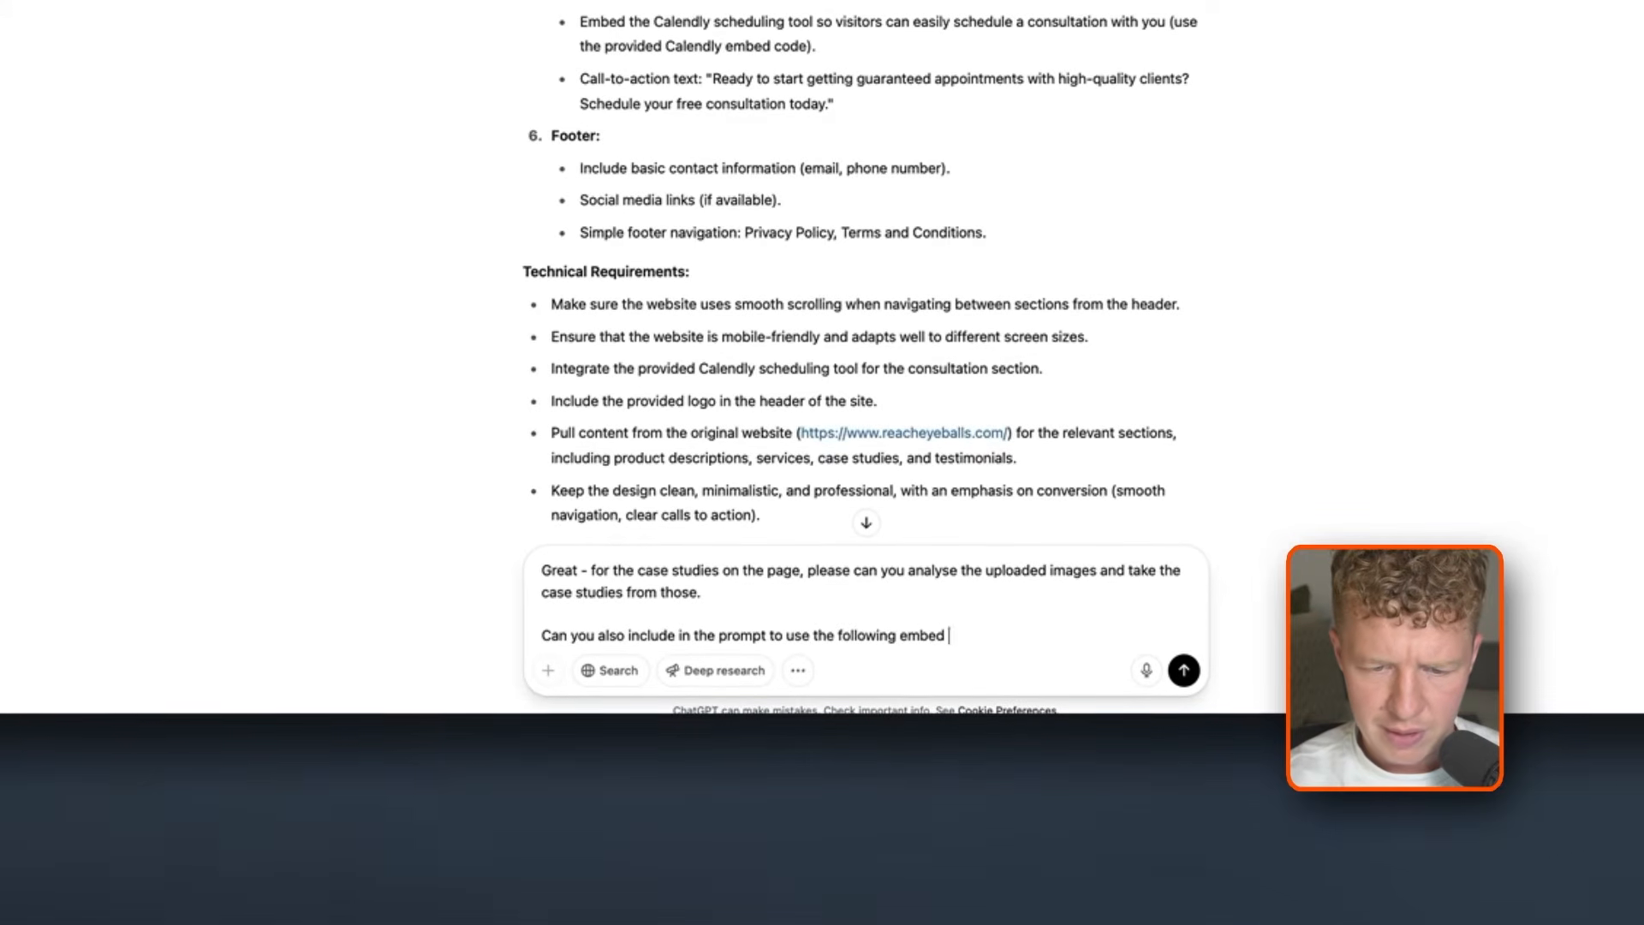
type("links for videos / calend")
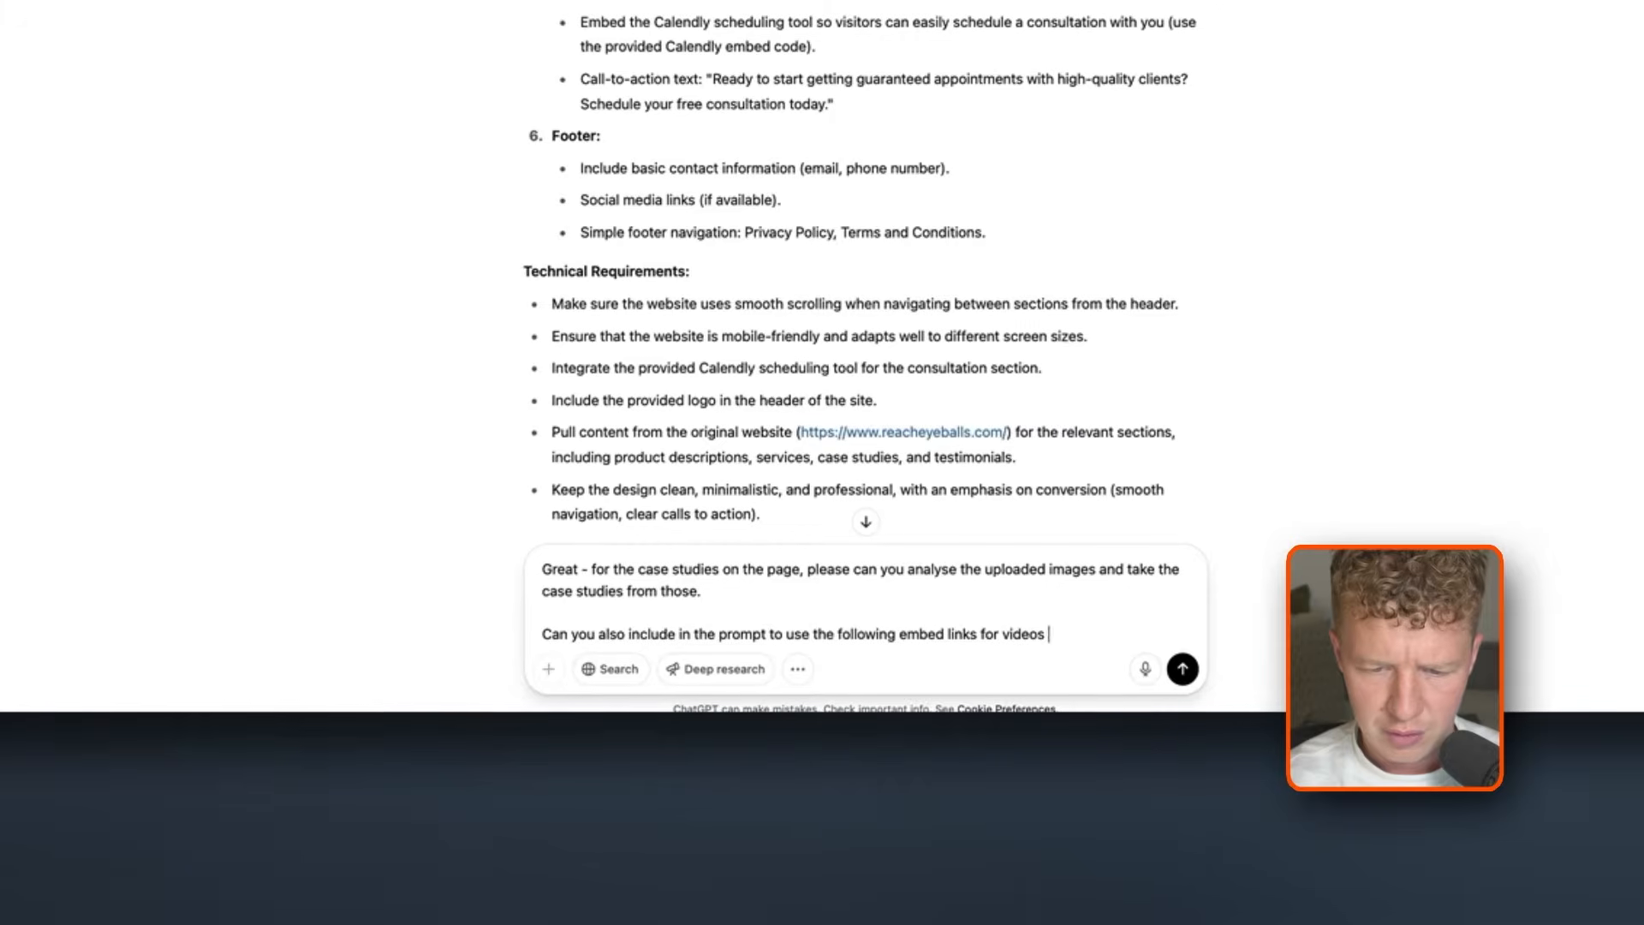
type("ar:")
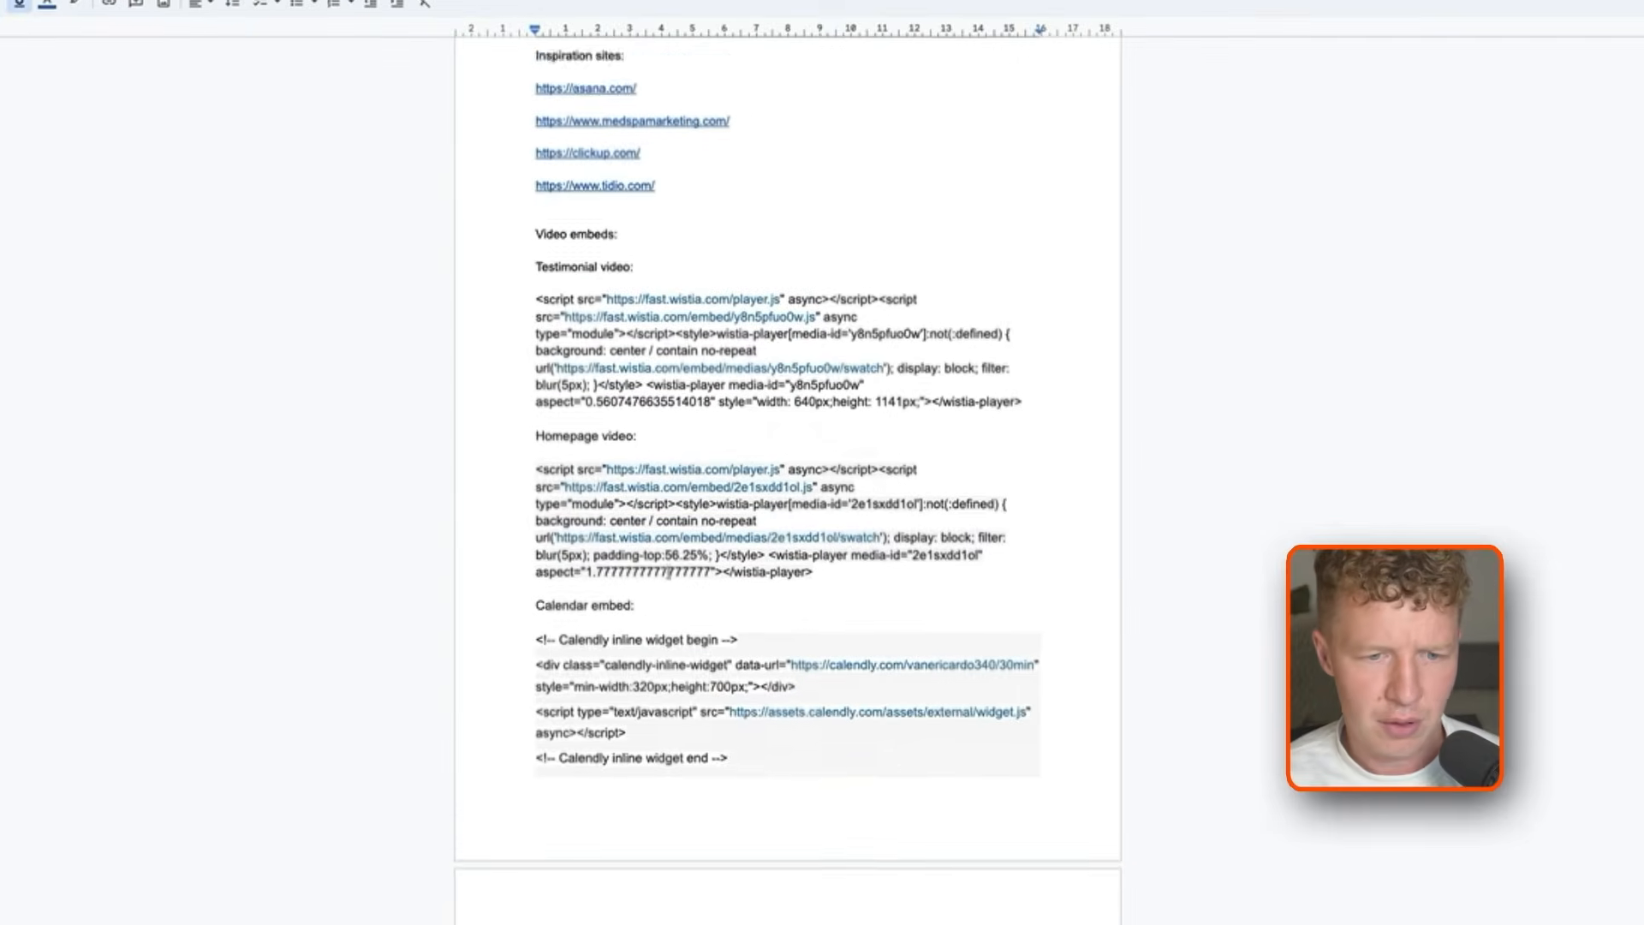
Copy the testimonial video, homepage video and calendar embed codes from the Agency Website Using Bolt document into the ChatGPT reply below its last line
scroll(669, 573, "down", 1)
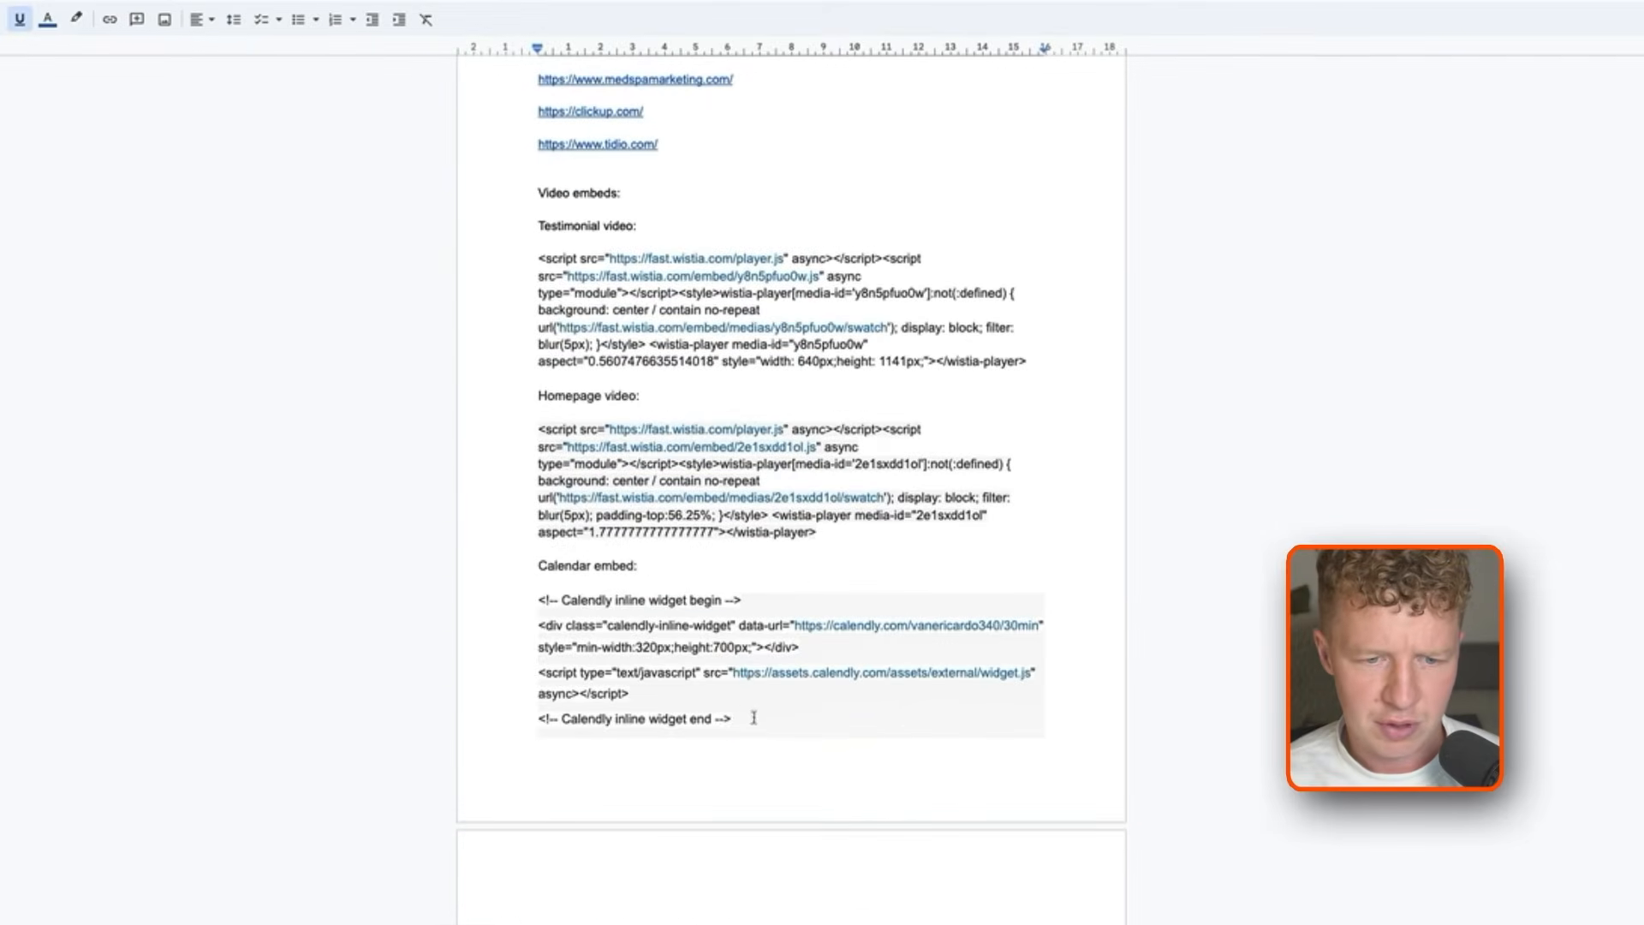
left_click_drag(753, 718, 531, 229)
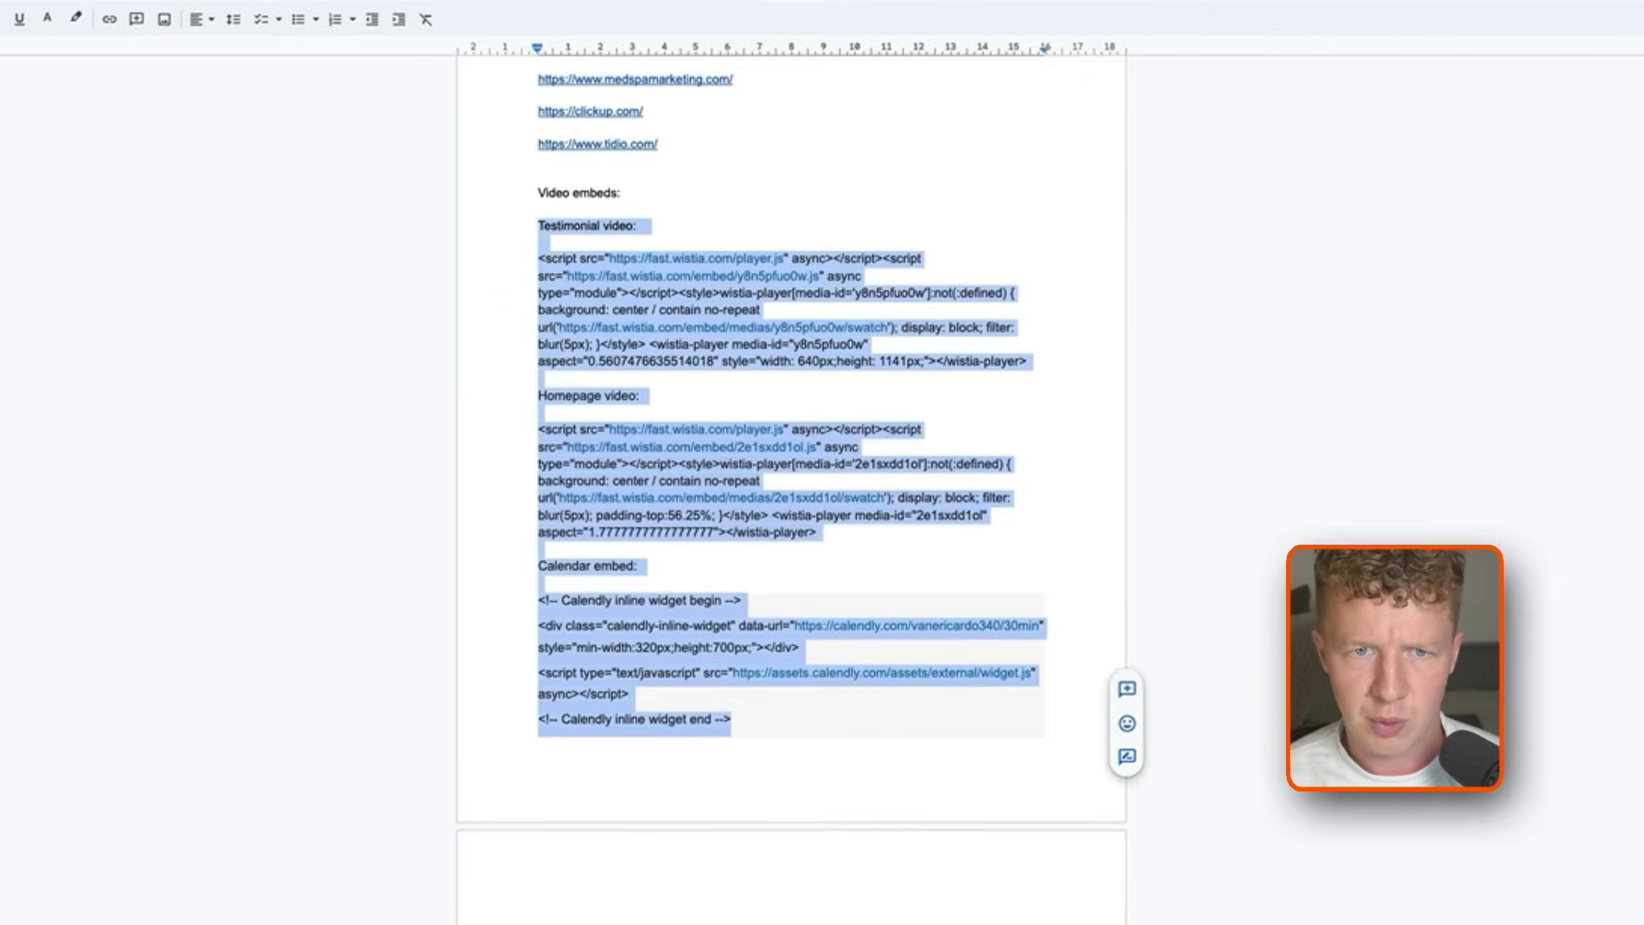
left_click(880, 79)
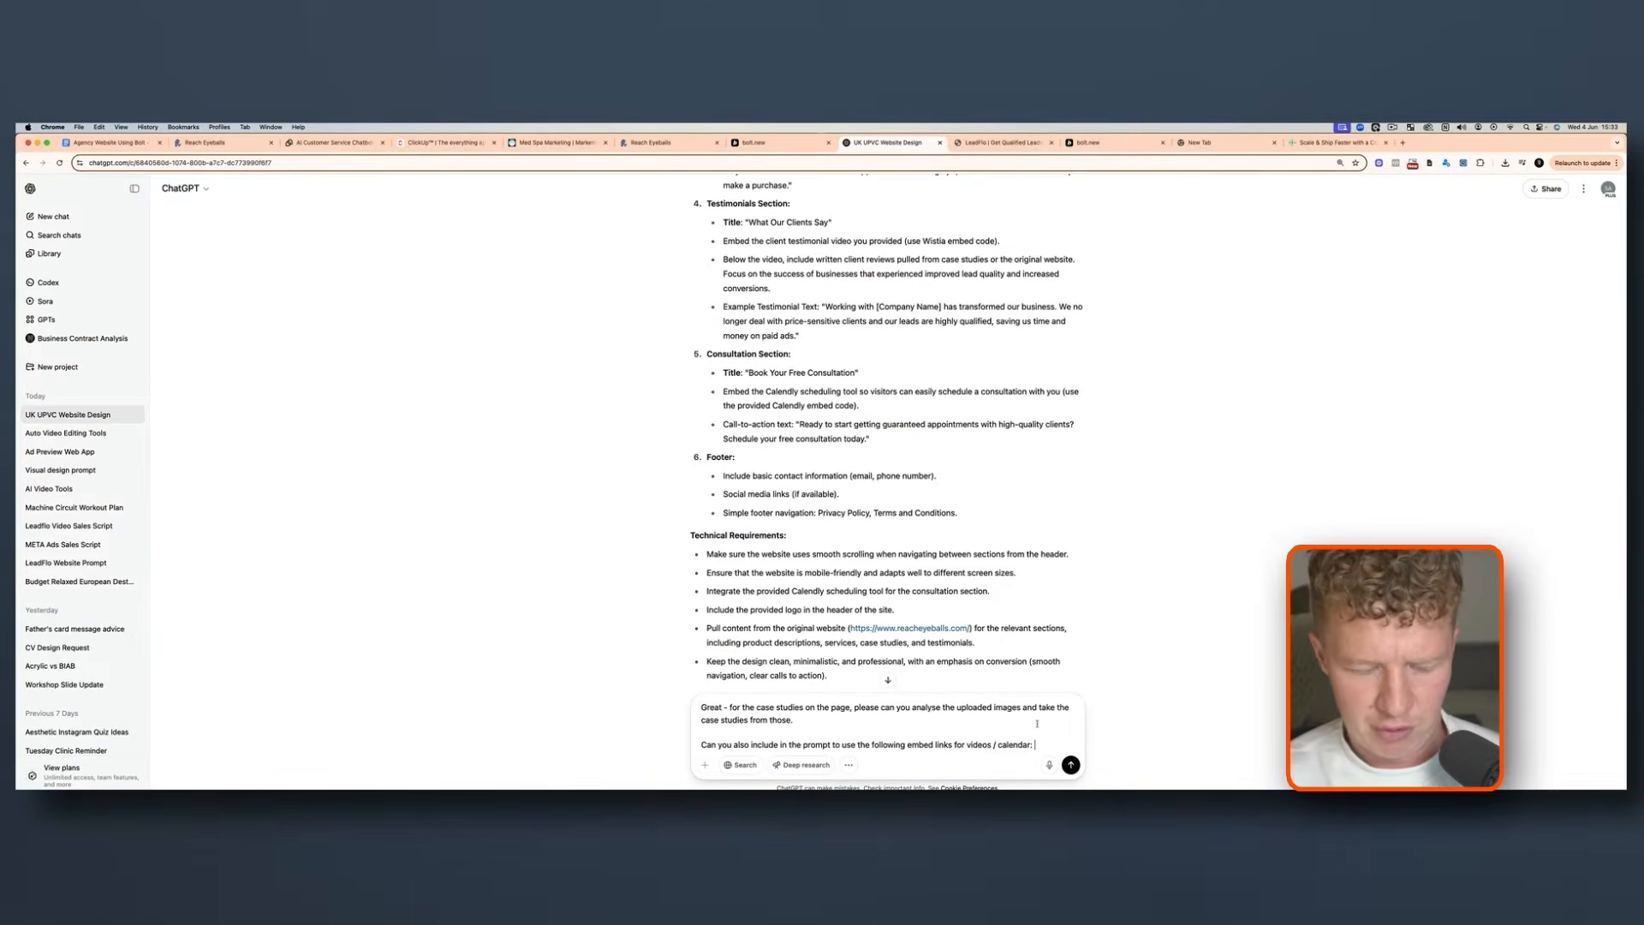
key("shift+Return")
key("shift+Return")
key("super+v")
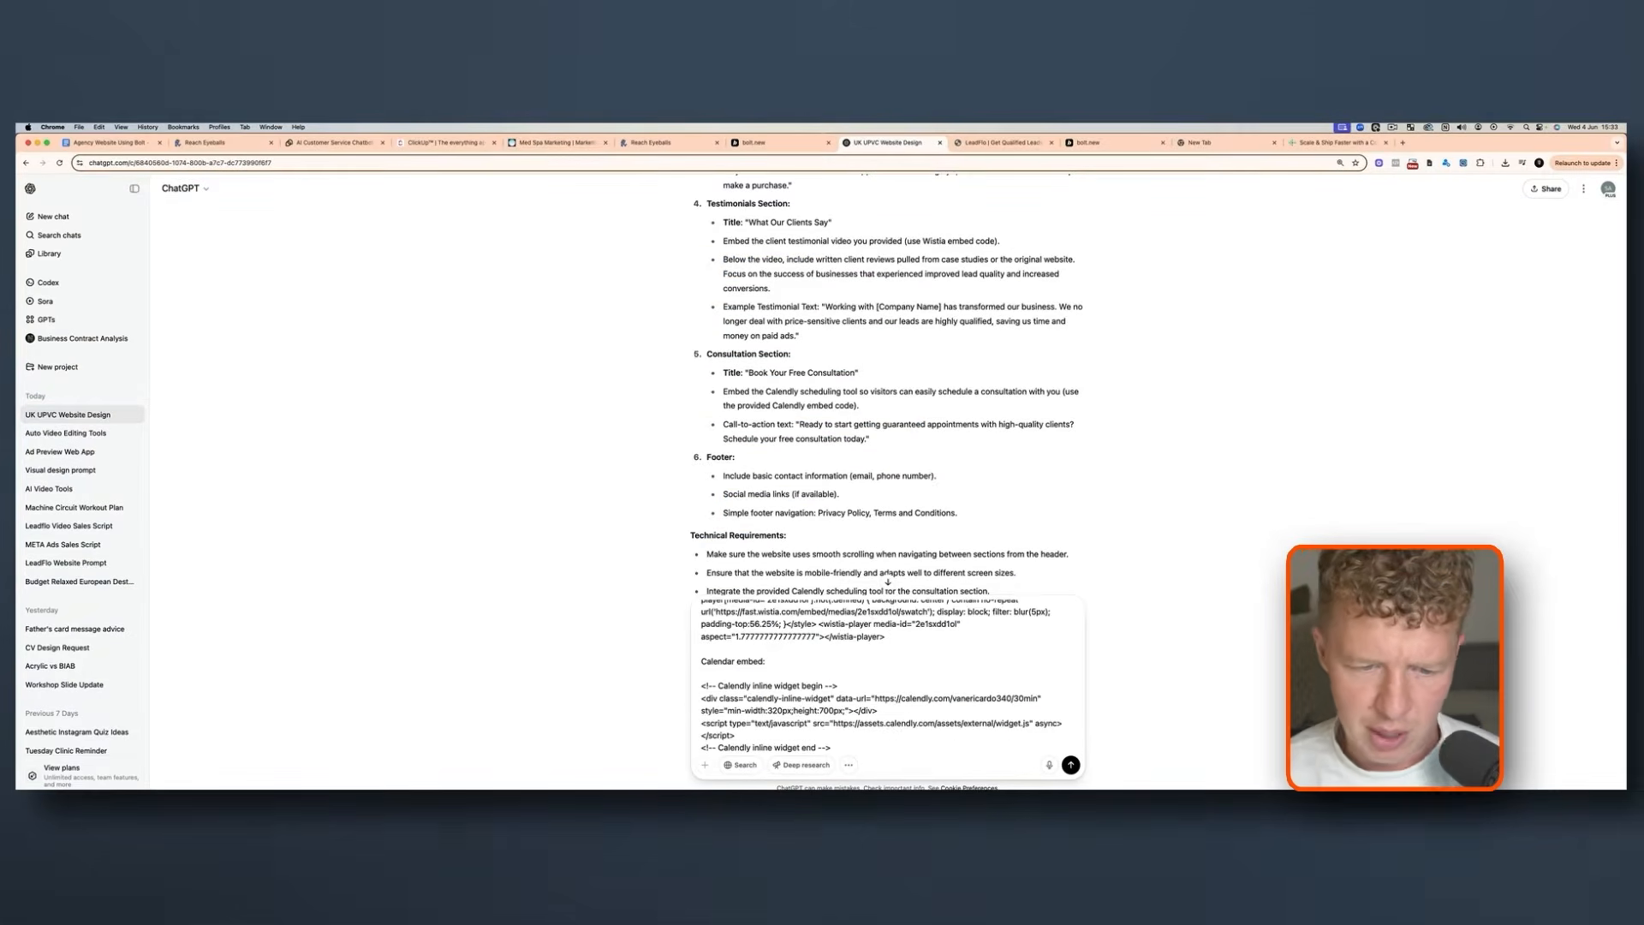
Switch to Finder, open the "new website" folder in Downloads and preview each of its four AVIF images
mouse_move(736, 786)
left_click(438, 777)
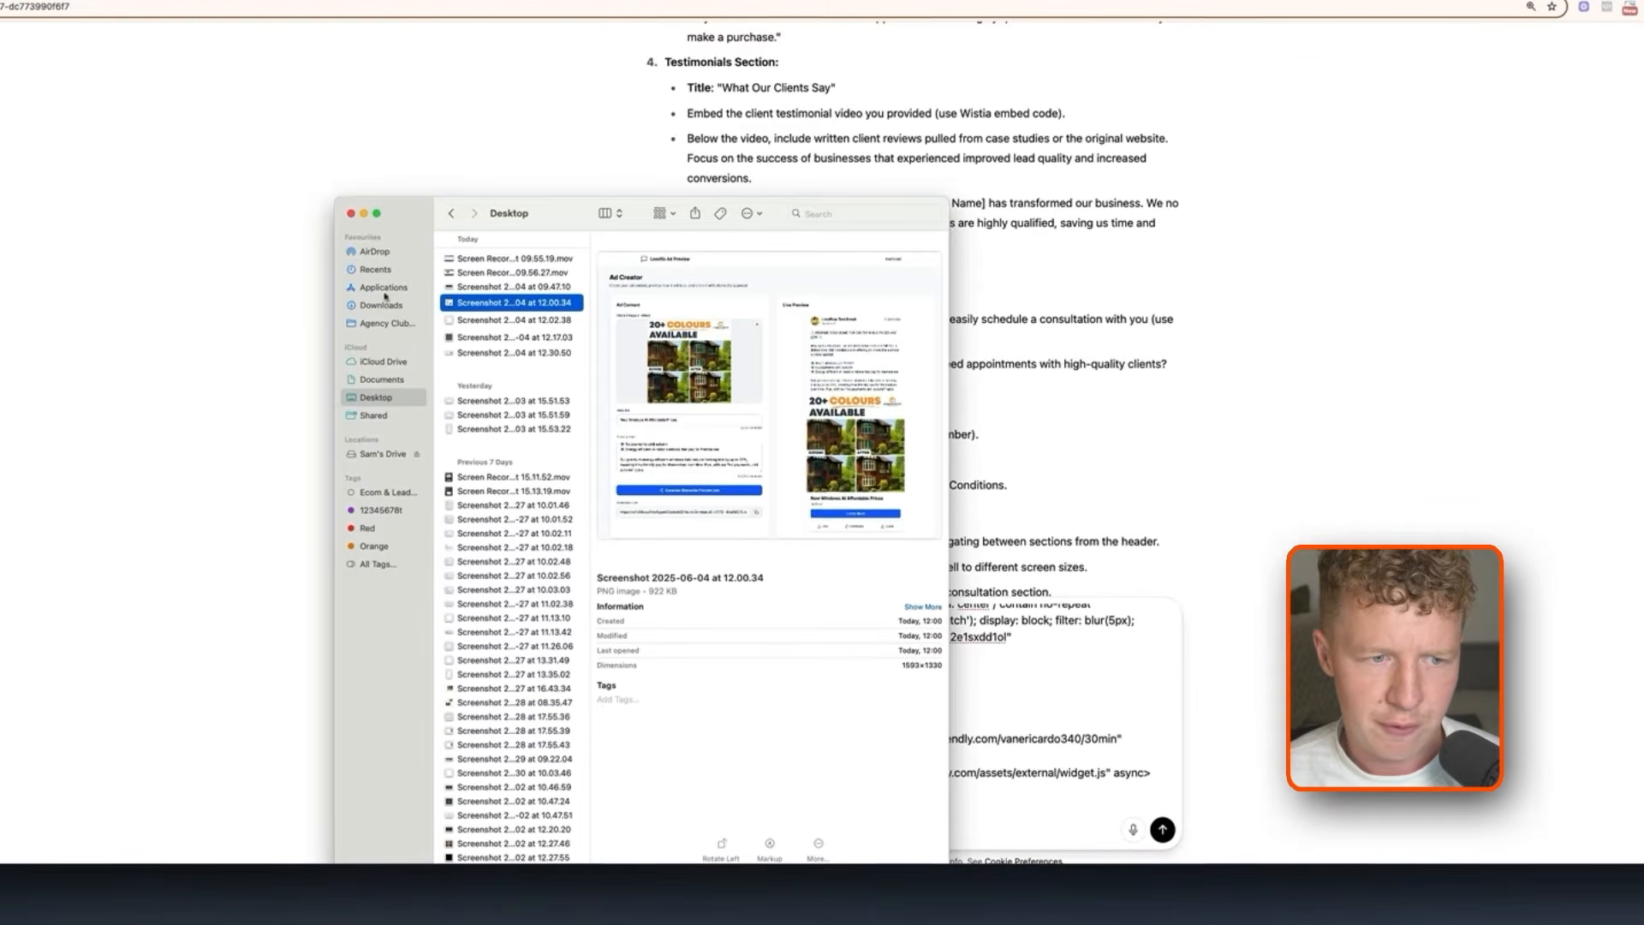
left_click(416, 308)
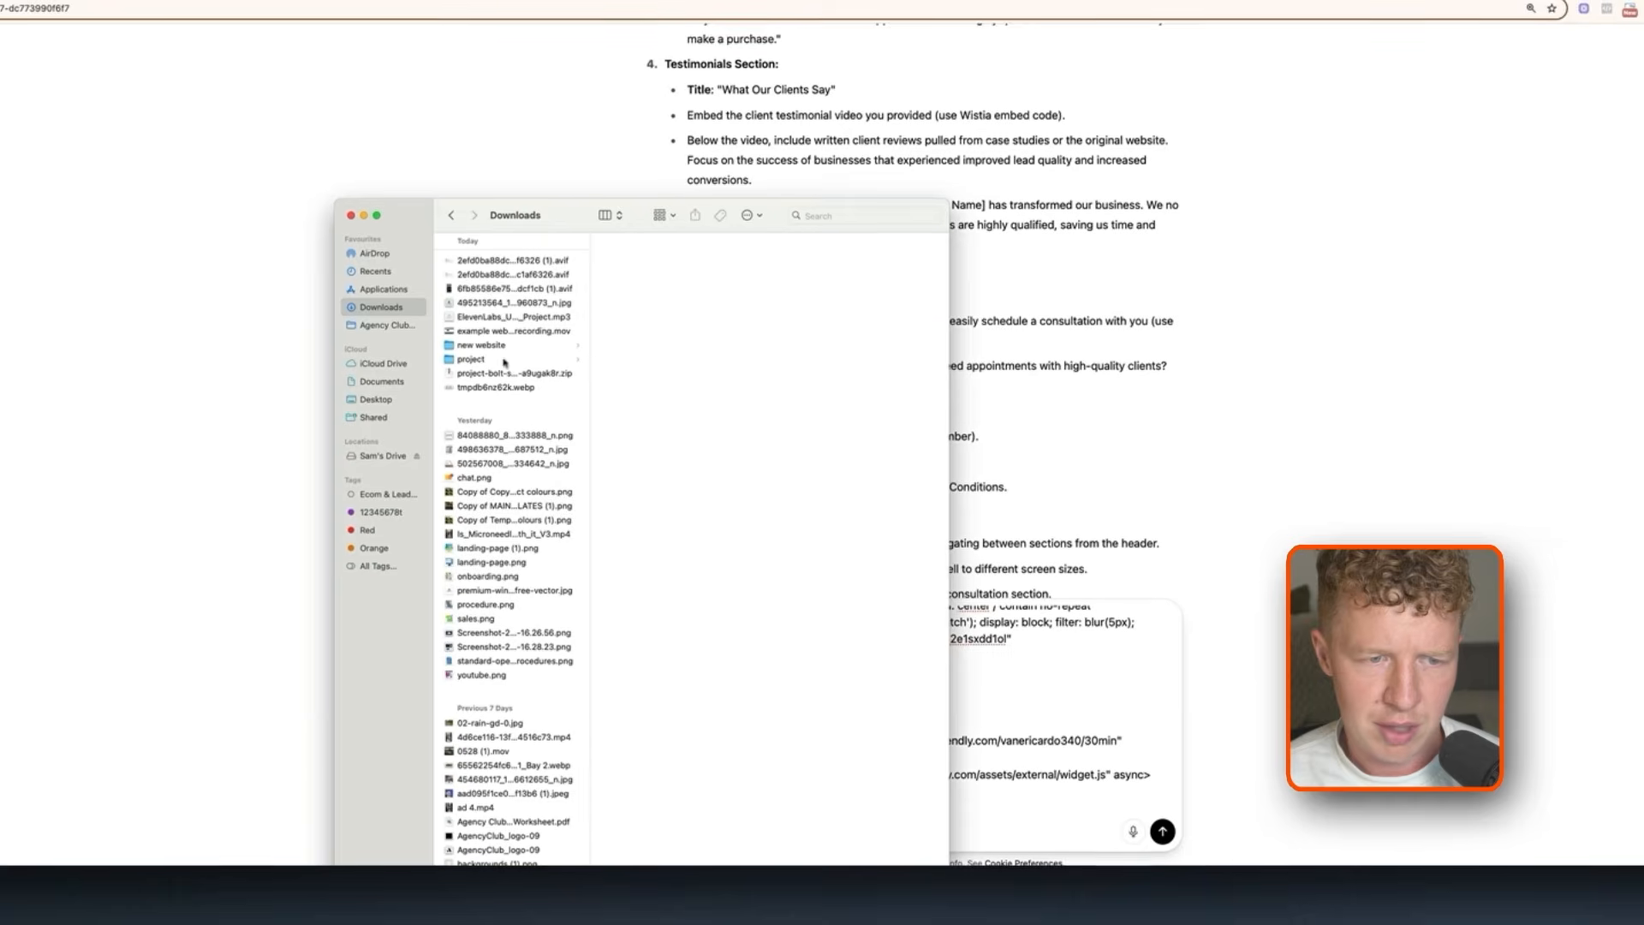
left_click(493, 345)
left_click_drag(662, 327, 662, 275)
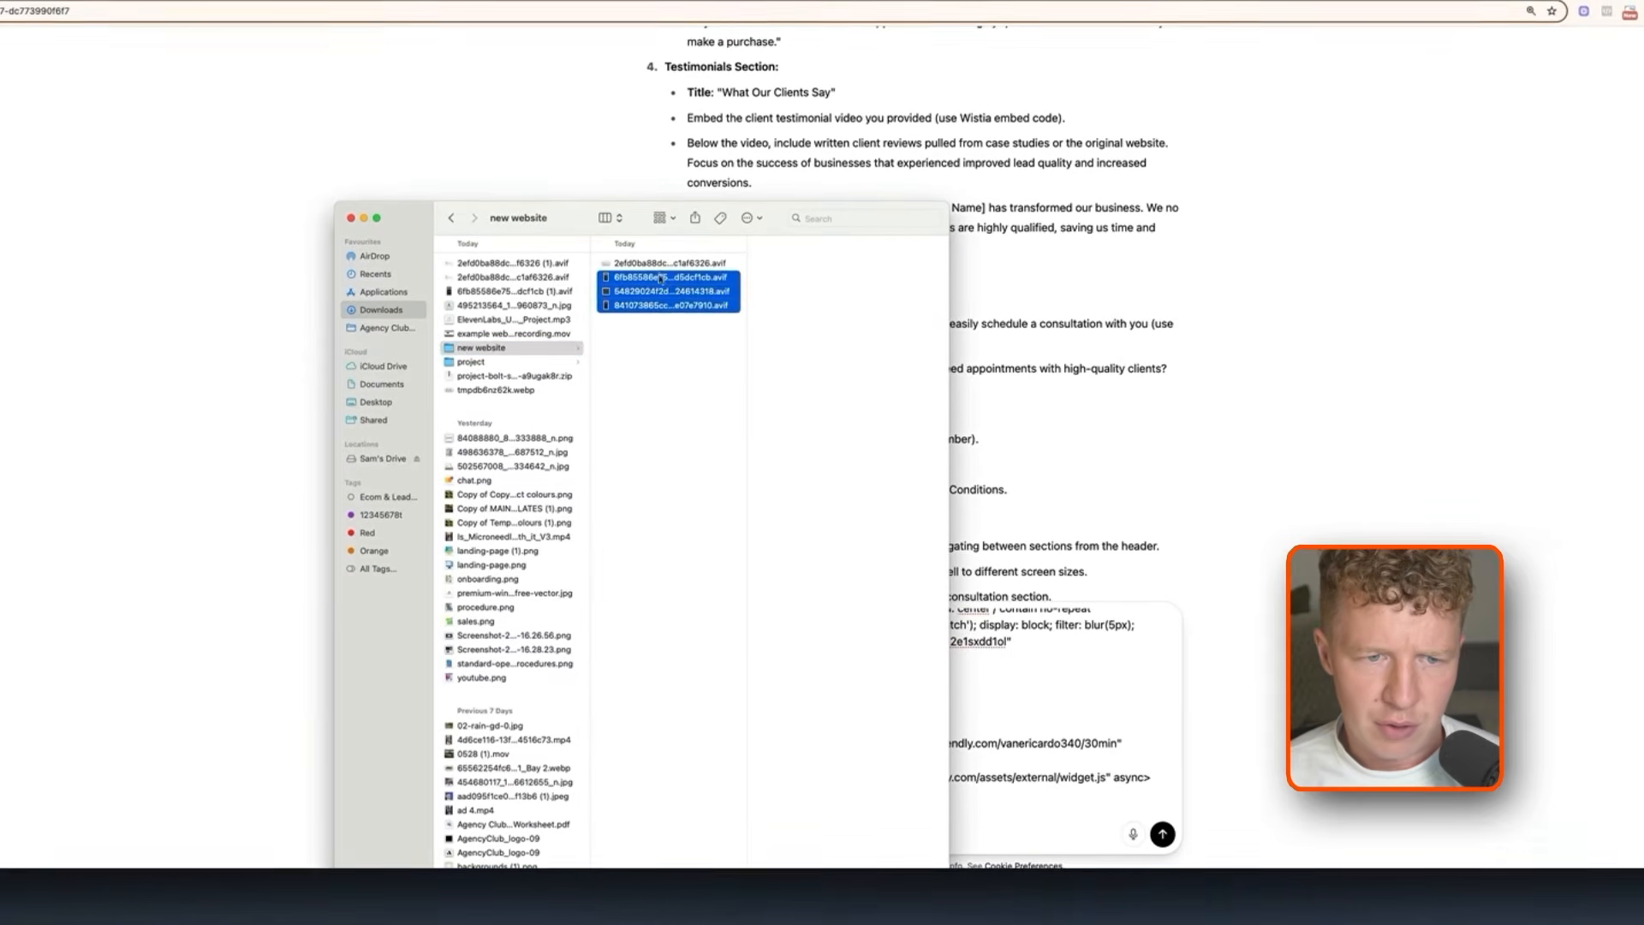
left_click(660, 267)
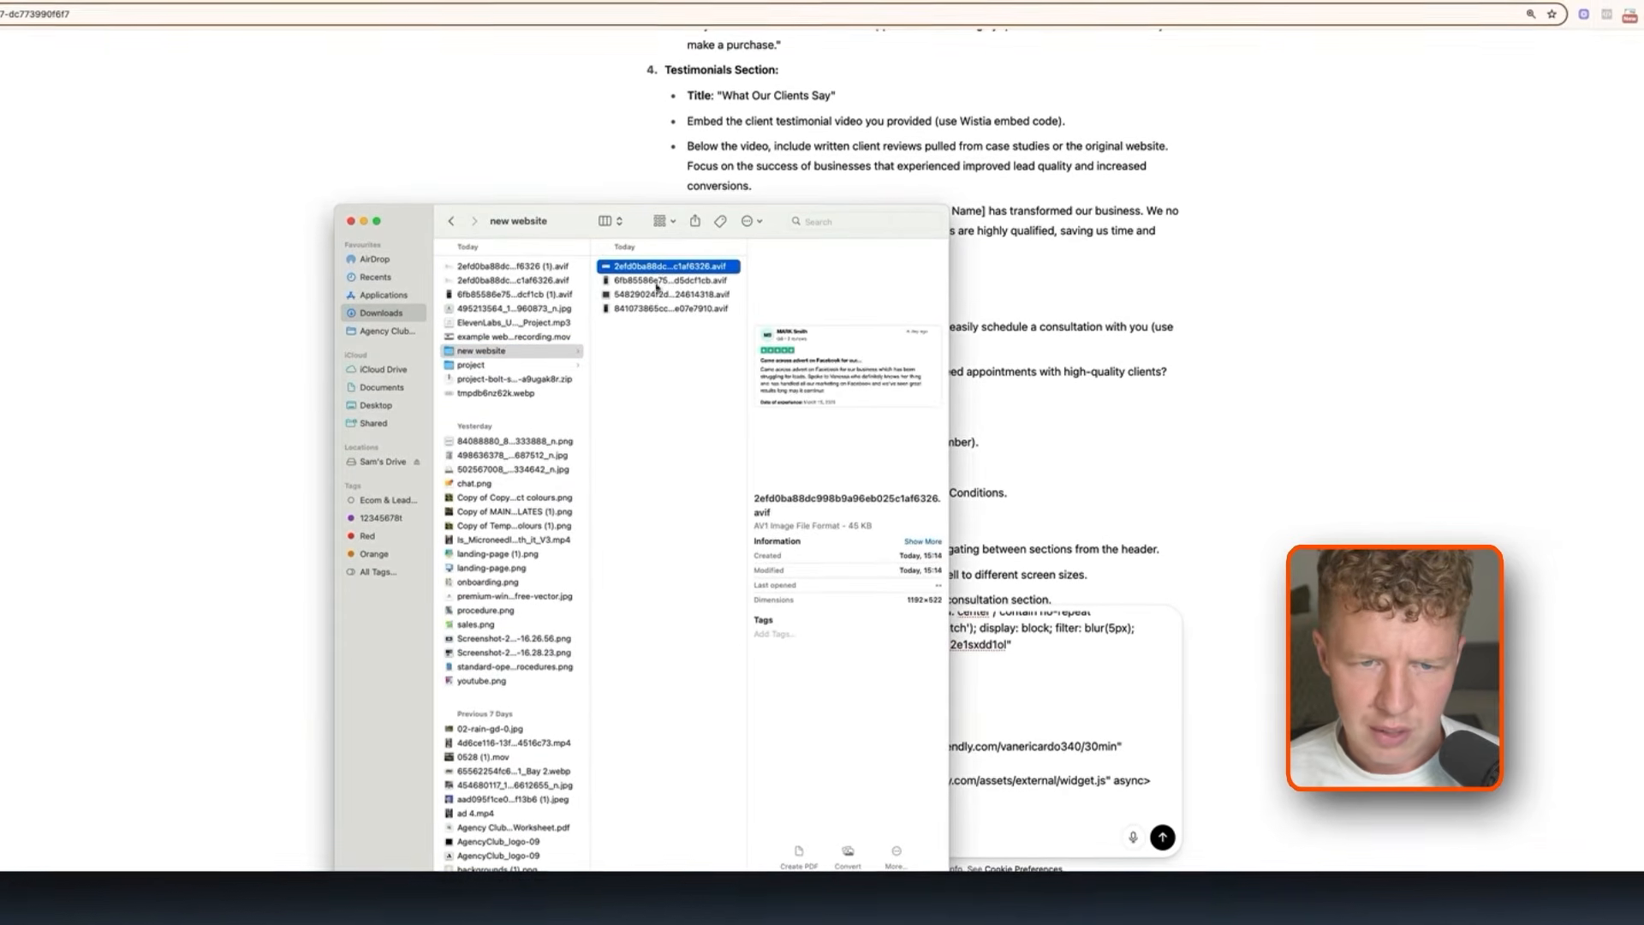
left_click(659, 280)
left_click(659, 294)
left_click(658, 308)
Try to attach all four AVIF images from the "new website" folder to the ChatGPT reply
left_click(663, 351)
left_click_drag(663, 356, 1062, 706)
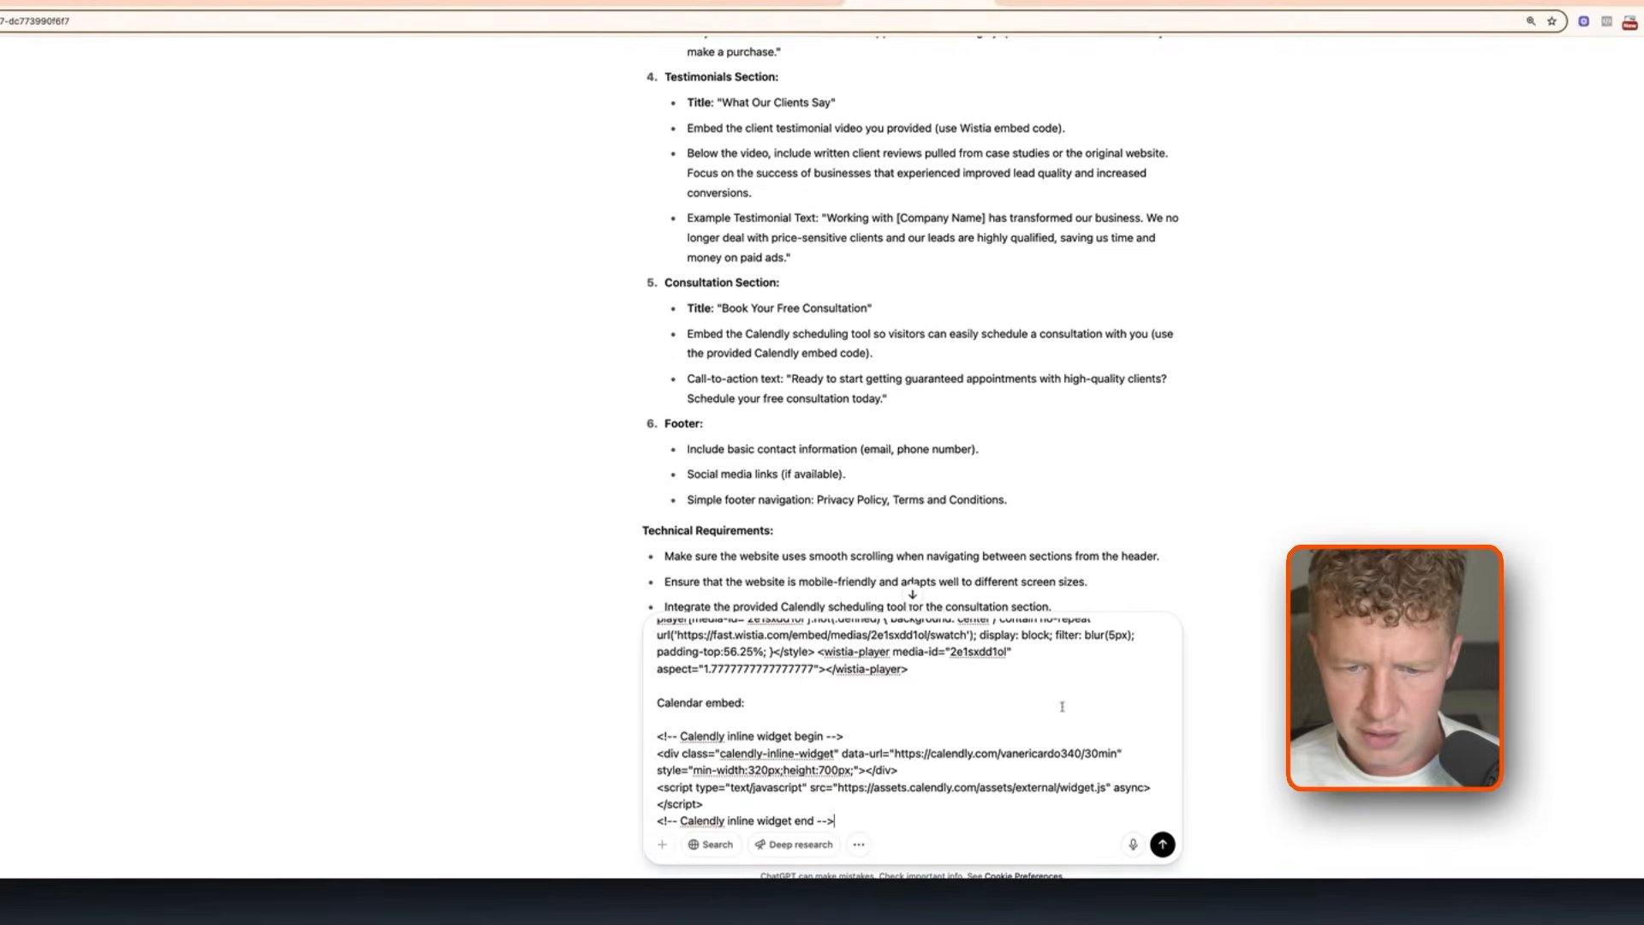
scroll(881, 543, "up", 2)
scroll(880, 543, "down", 5)
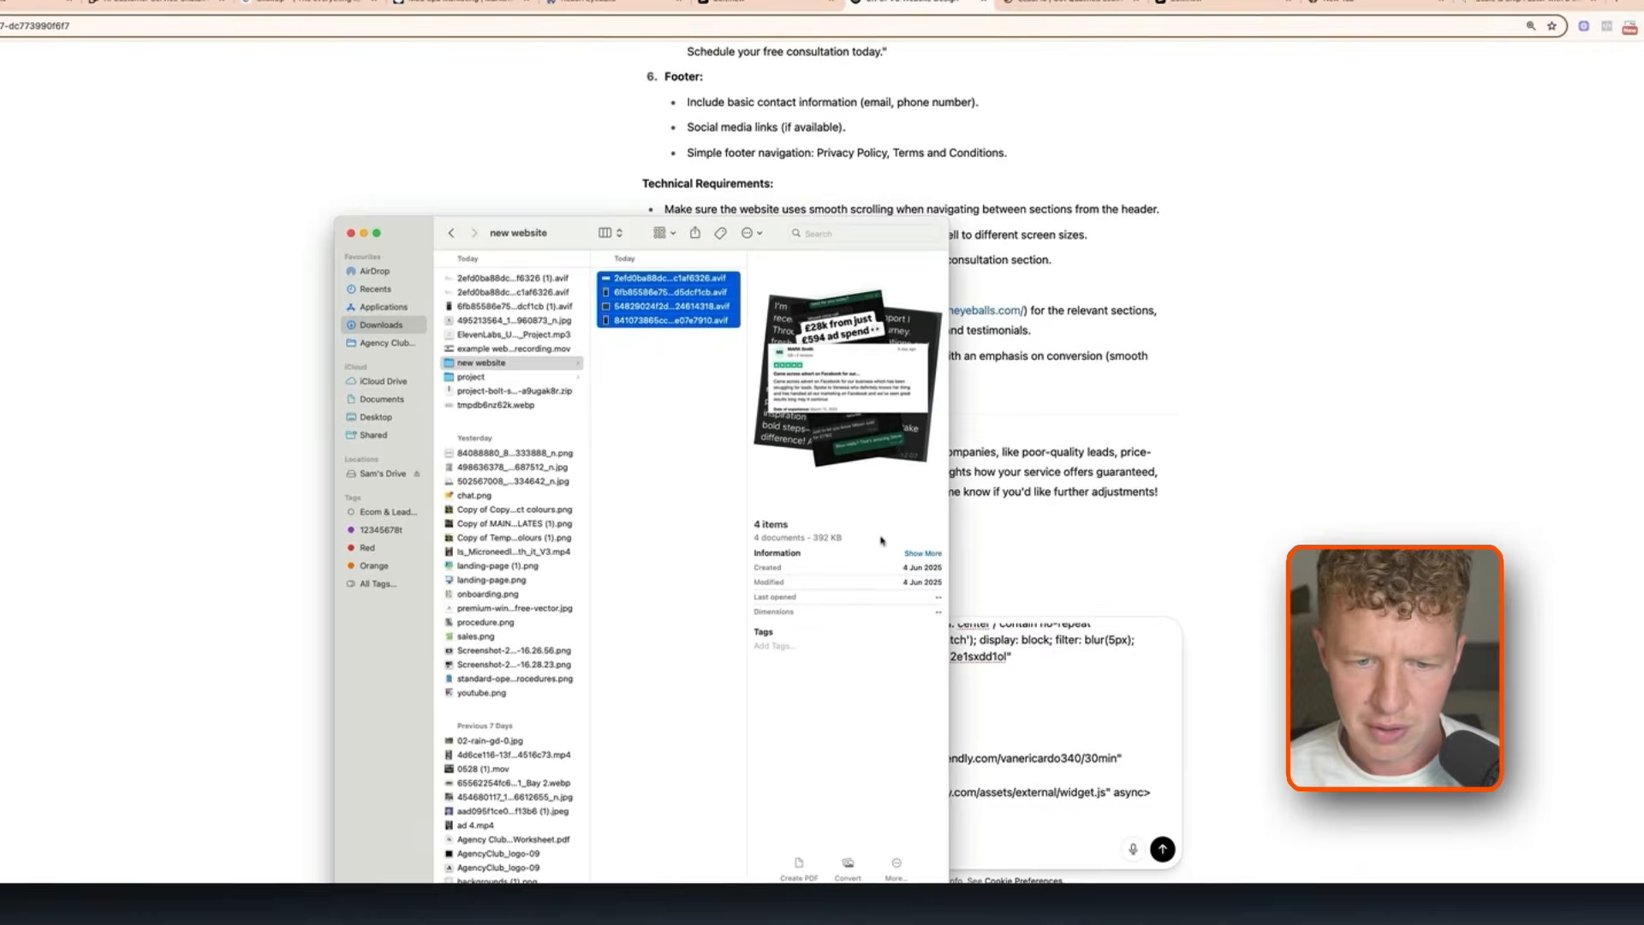
left_click_drag(1034, 762, 1054, 762)
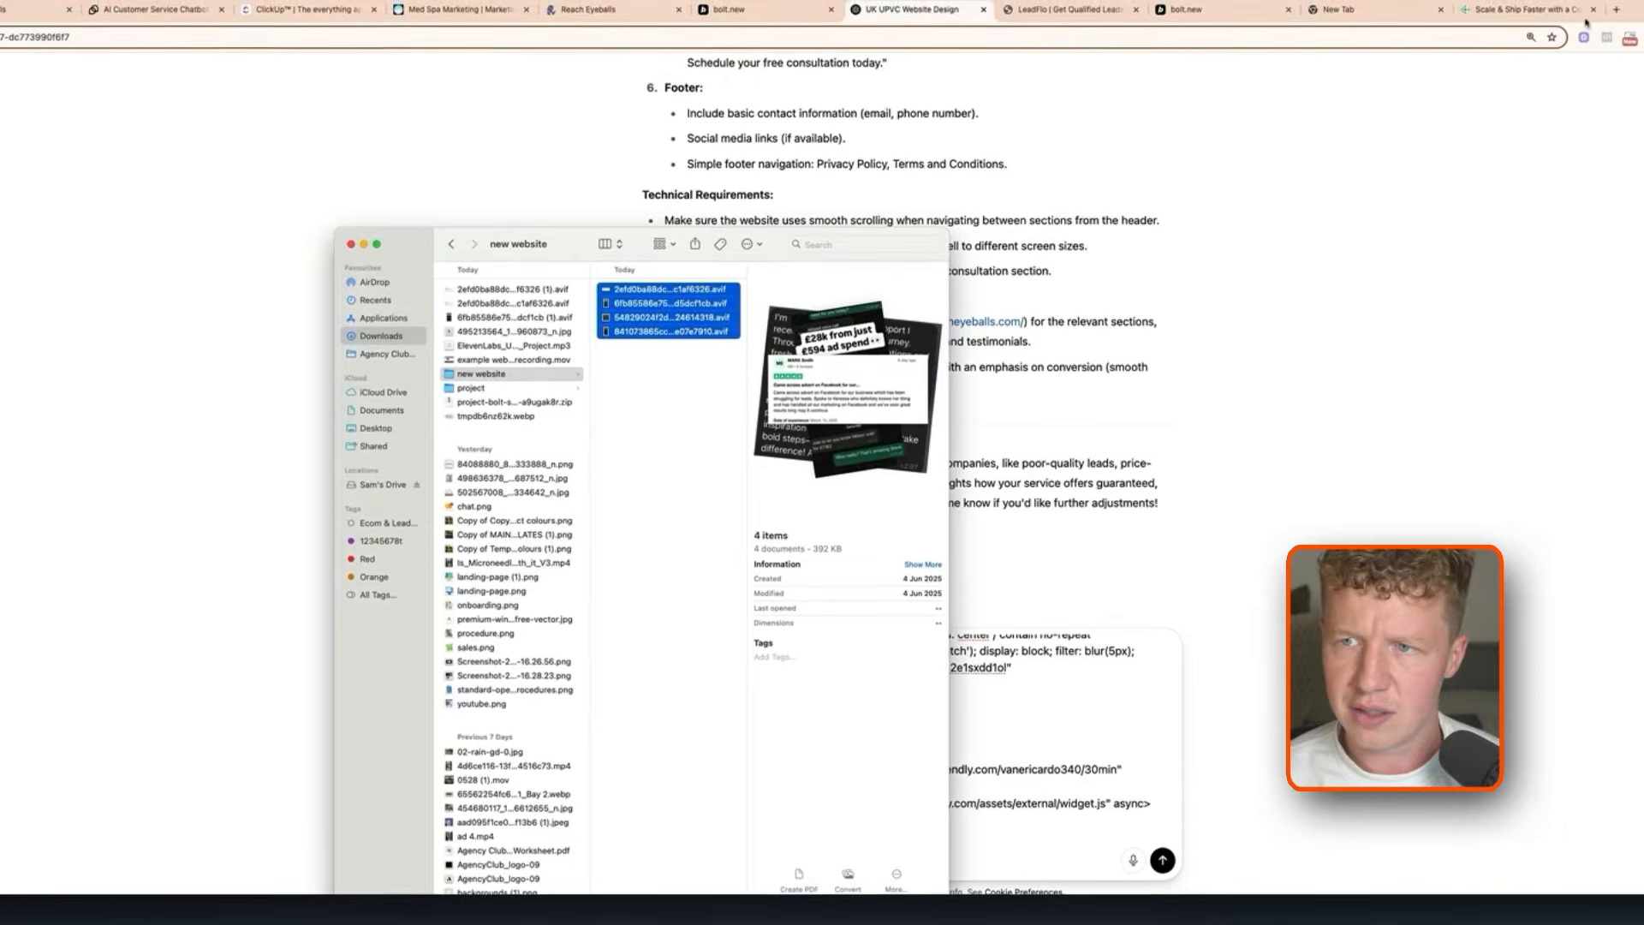
Try to attach the four converted PNG case study images from Finder to the ChatGPT reply
key("super+Tab")
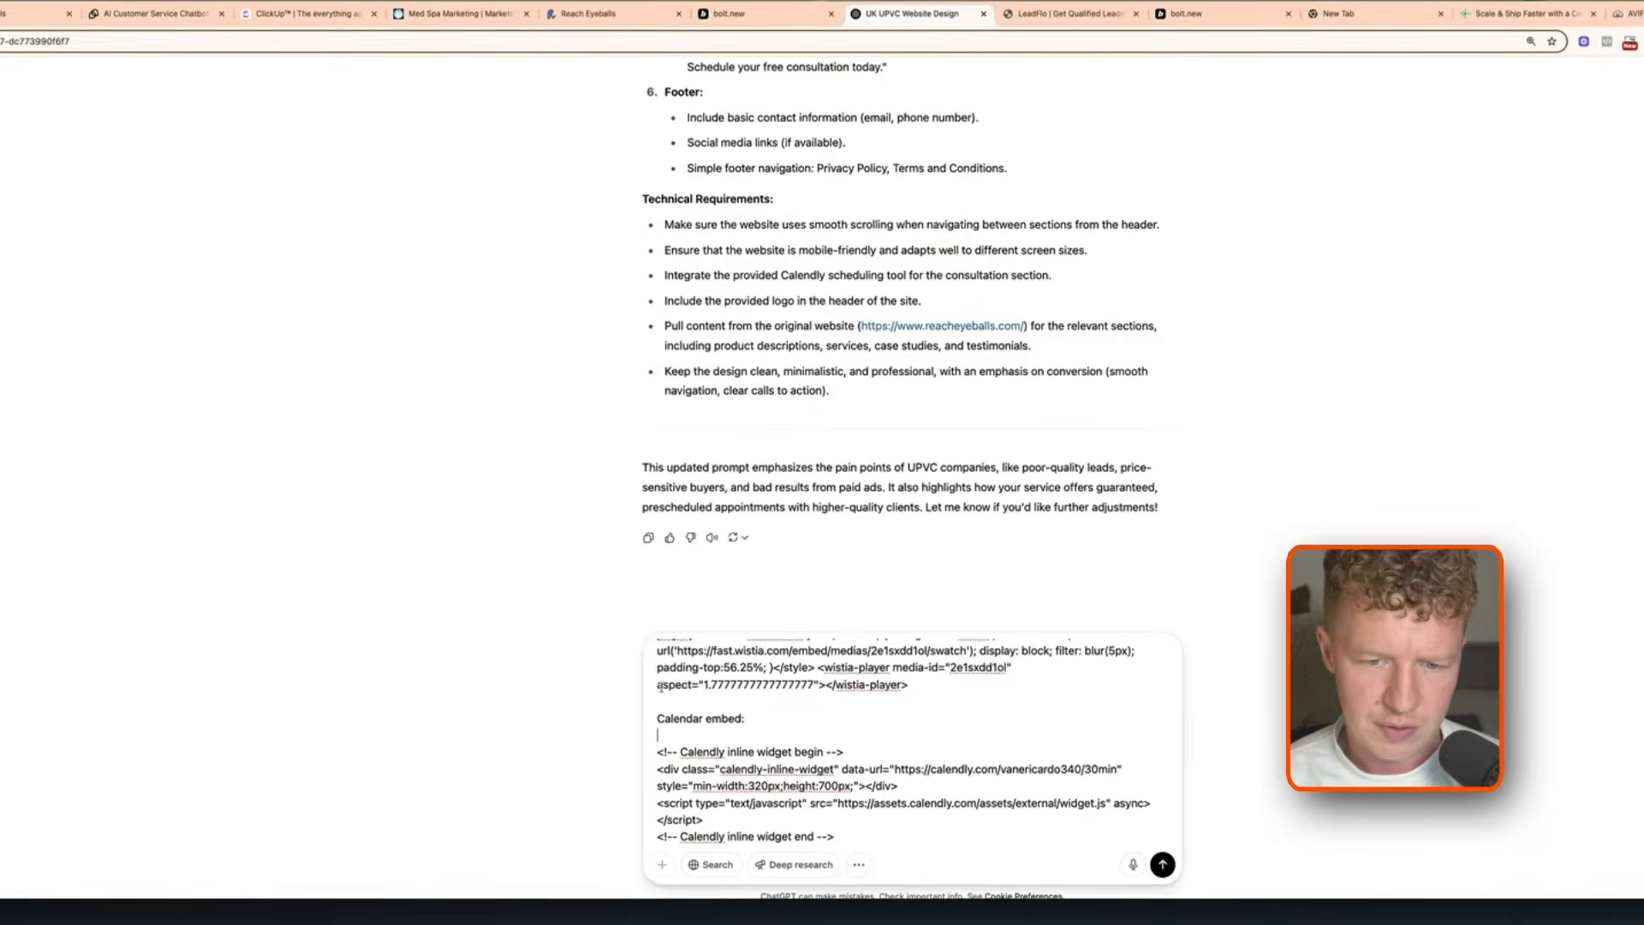
key("super+Tab")
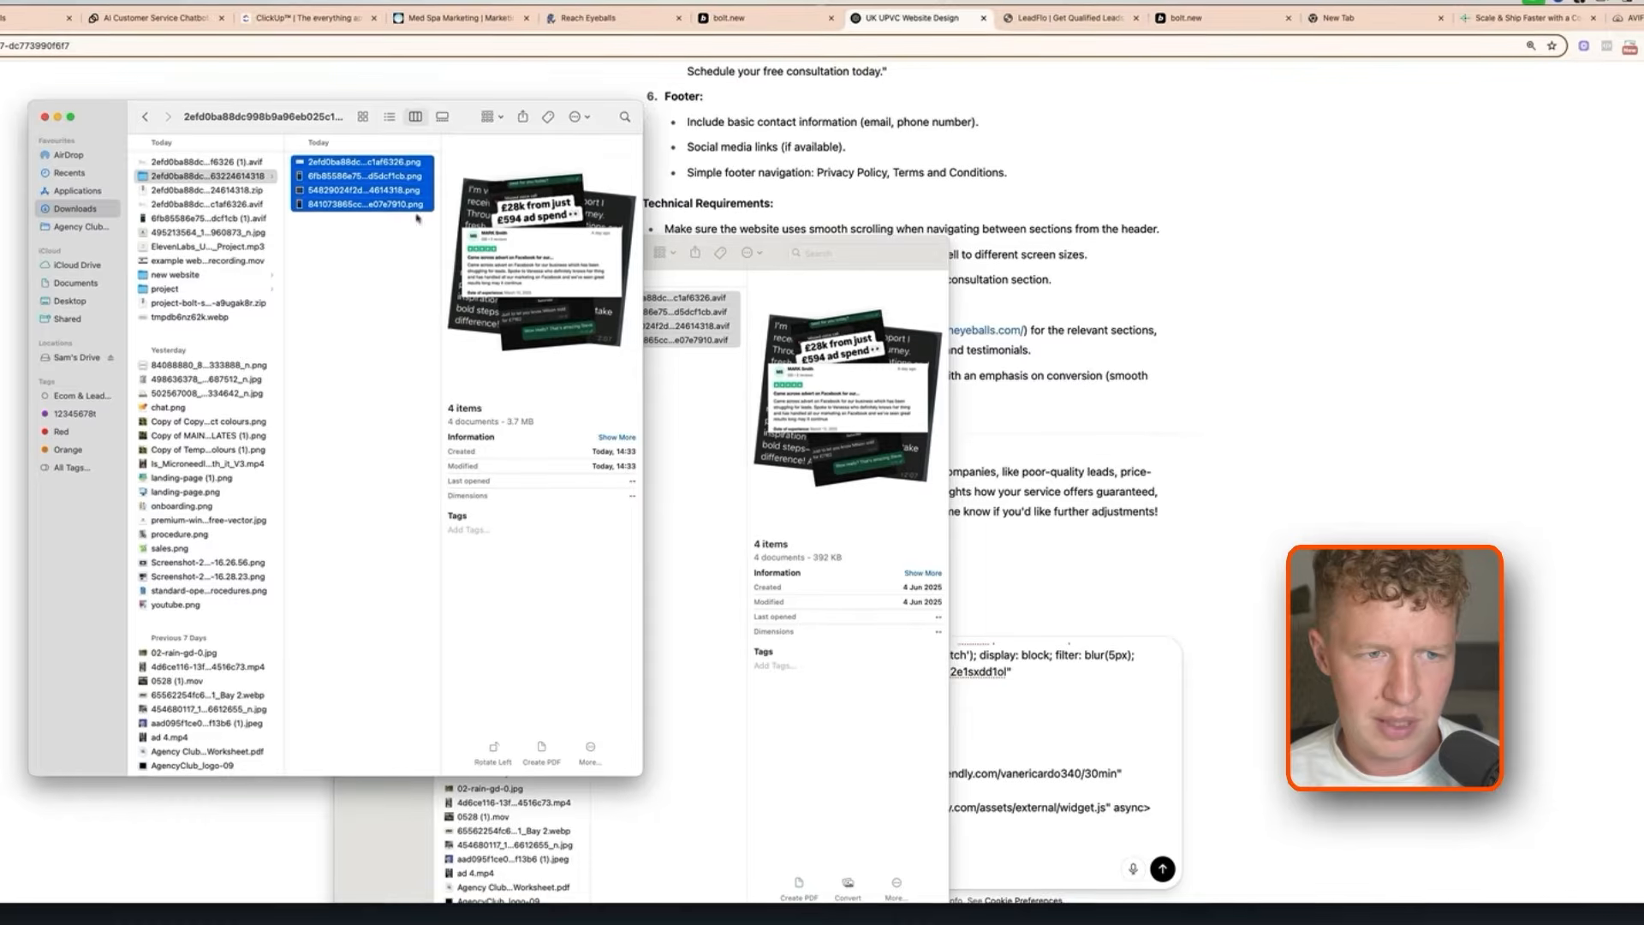
left_click_drag(408, 205, 1054, 762)
scroll(1077, 681, "up", 10)
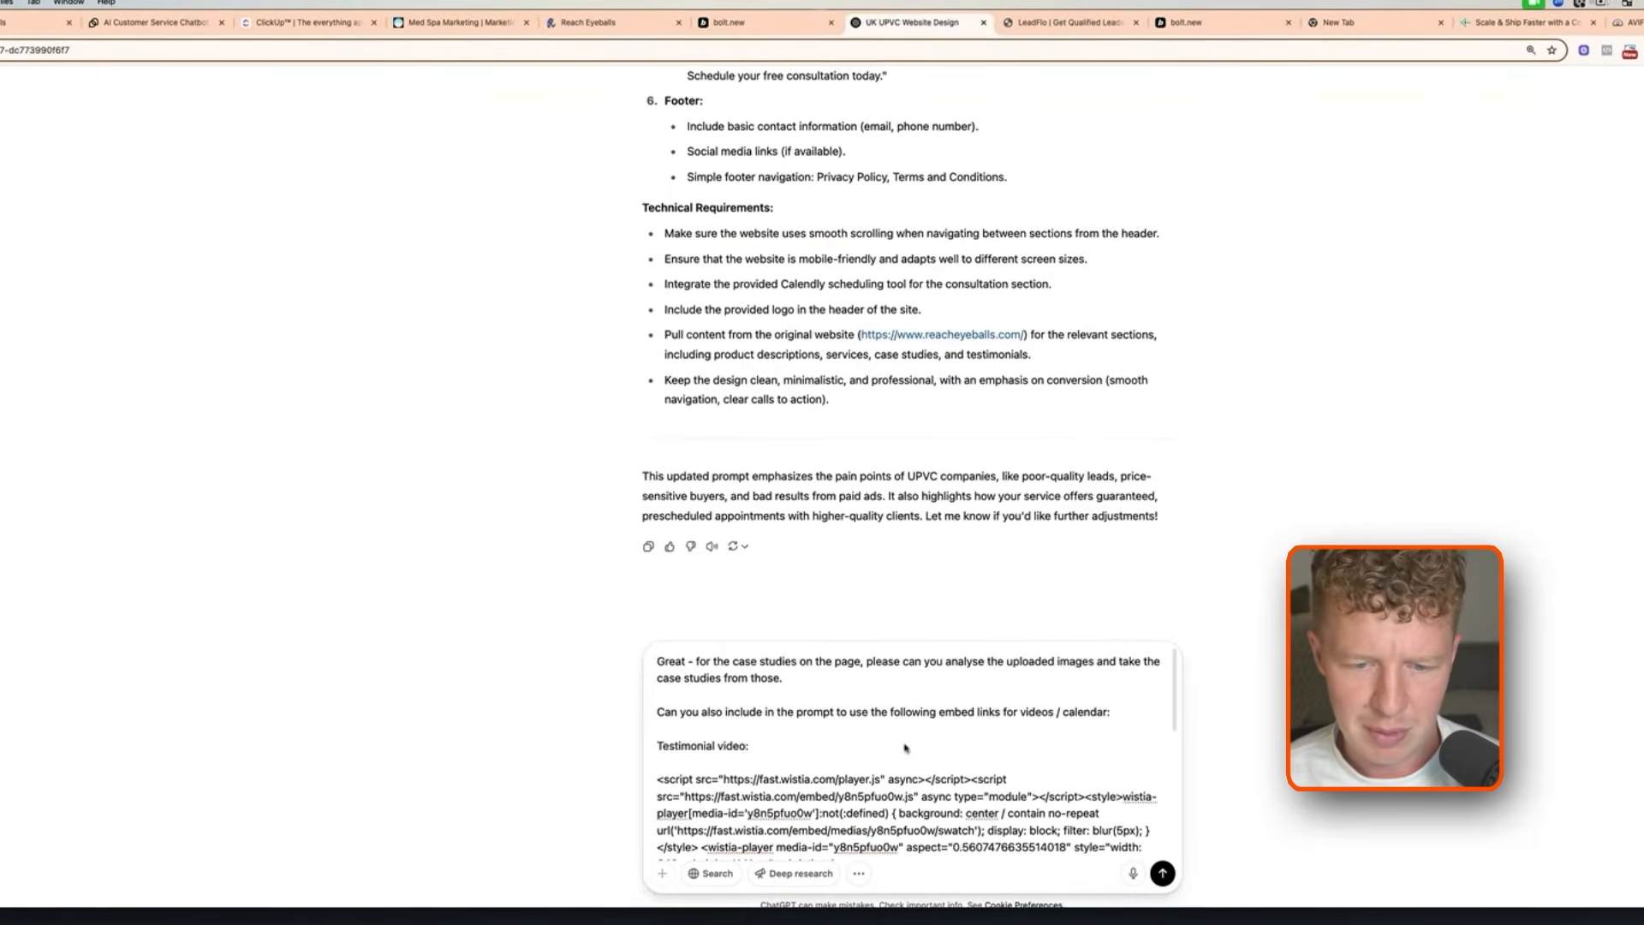
Look over the drafted reply with the case study request and the video and calendar embeds, and send it
left_click(128, 160)
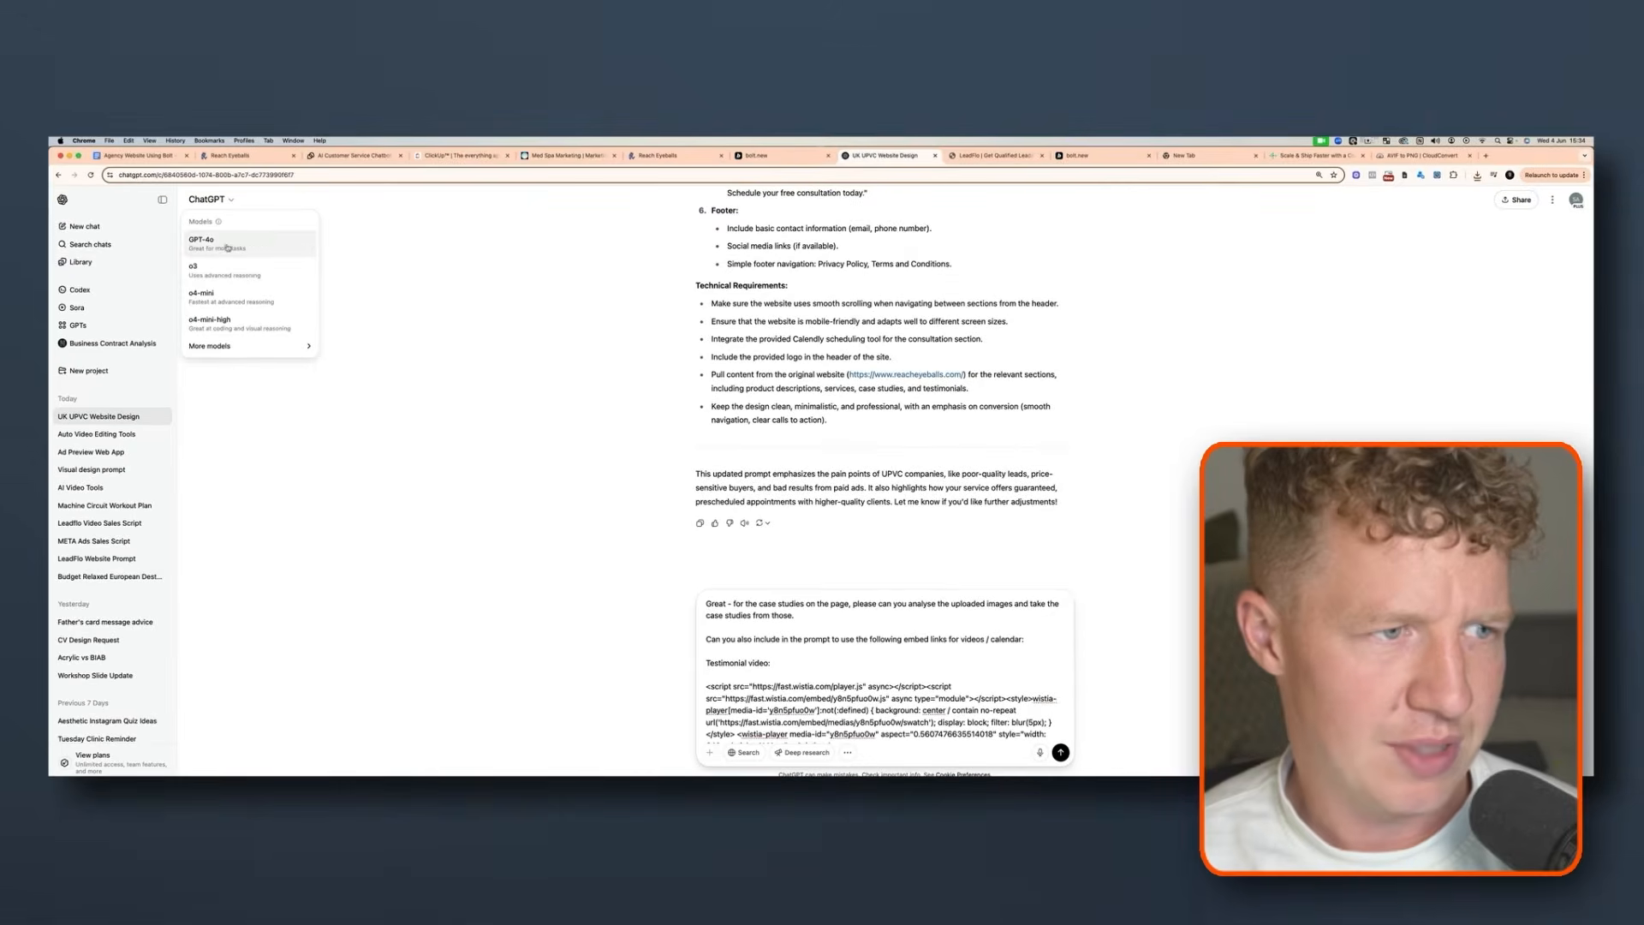
left_click(552, 396)
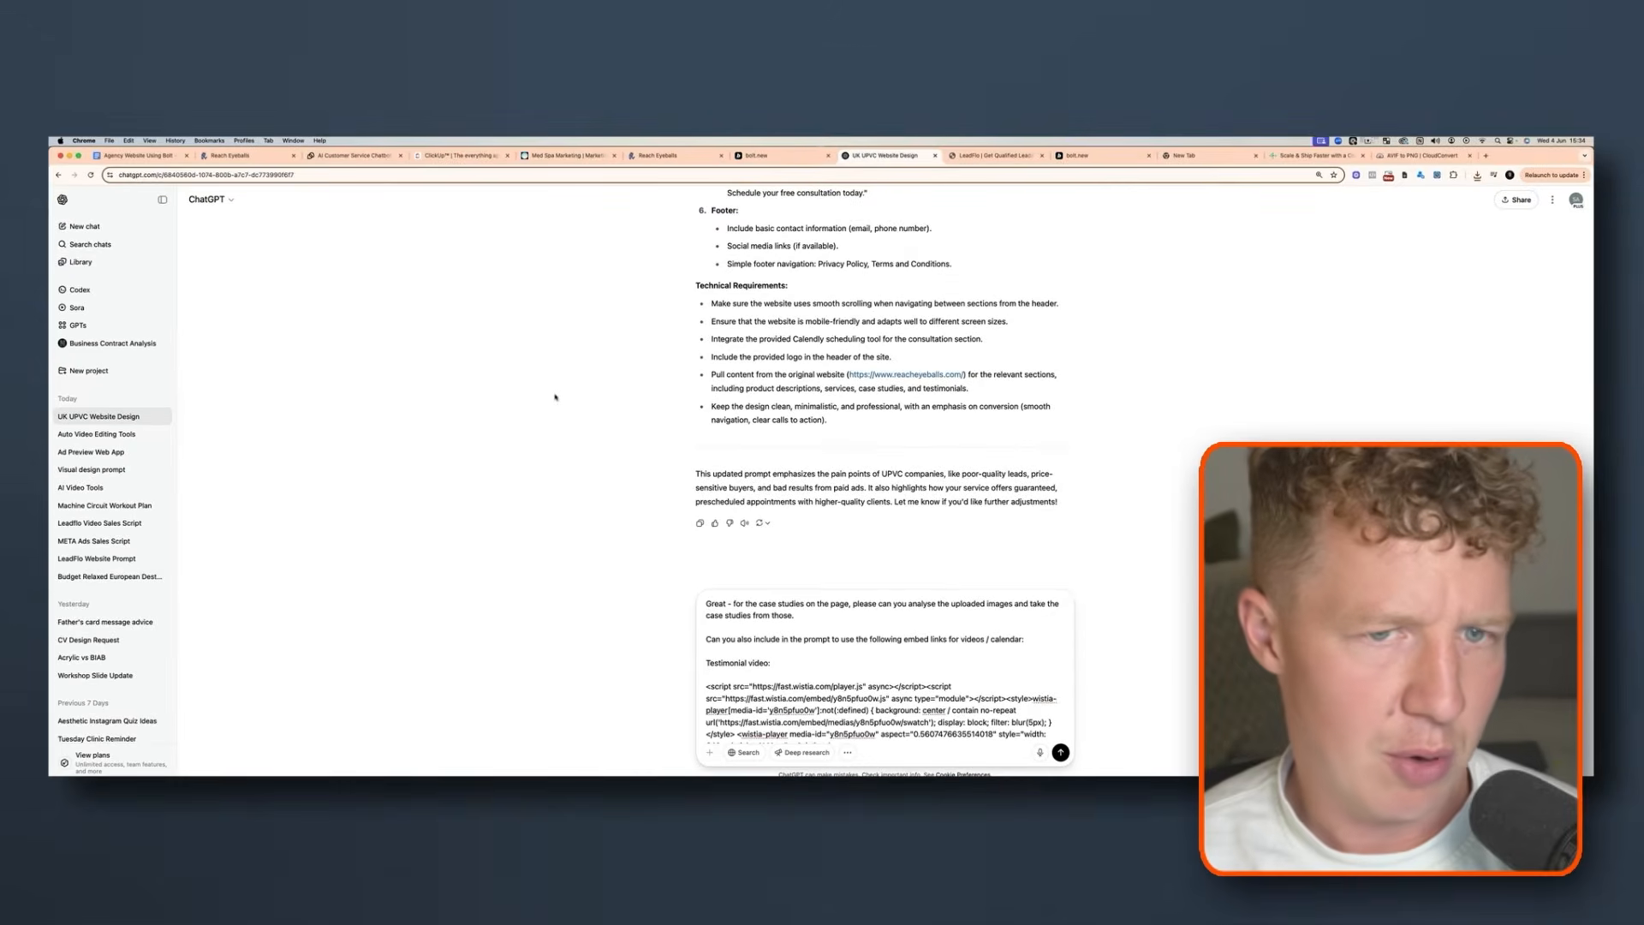
scroll(780, 415, "up", 3)
scroll(818, 488, "down", 3)
scroll(1050, 737, "down", 10)
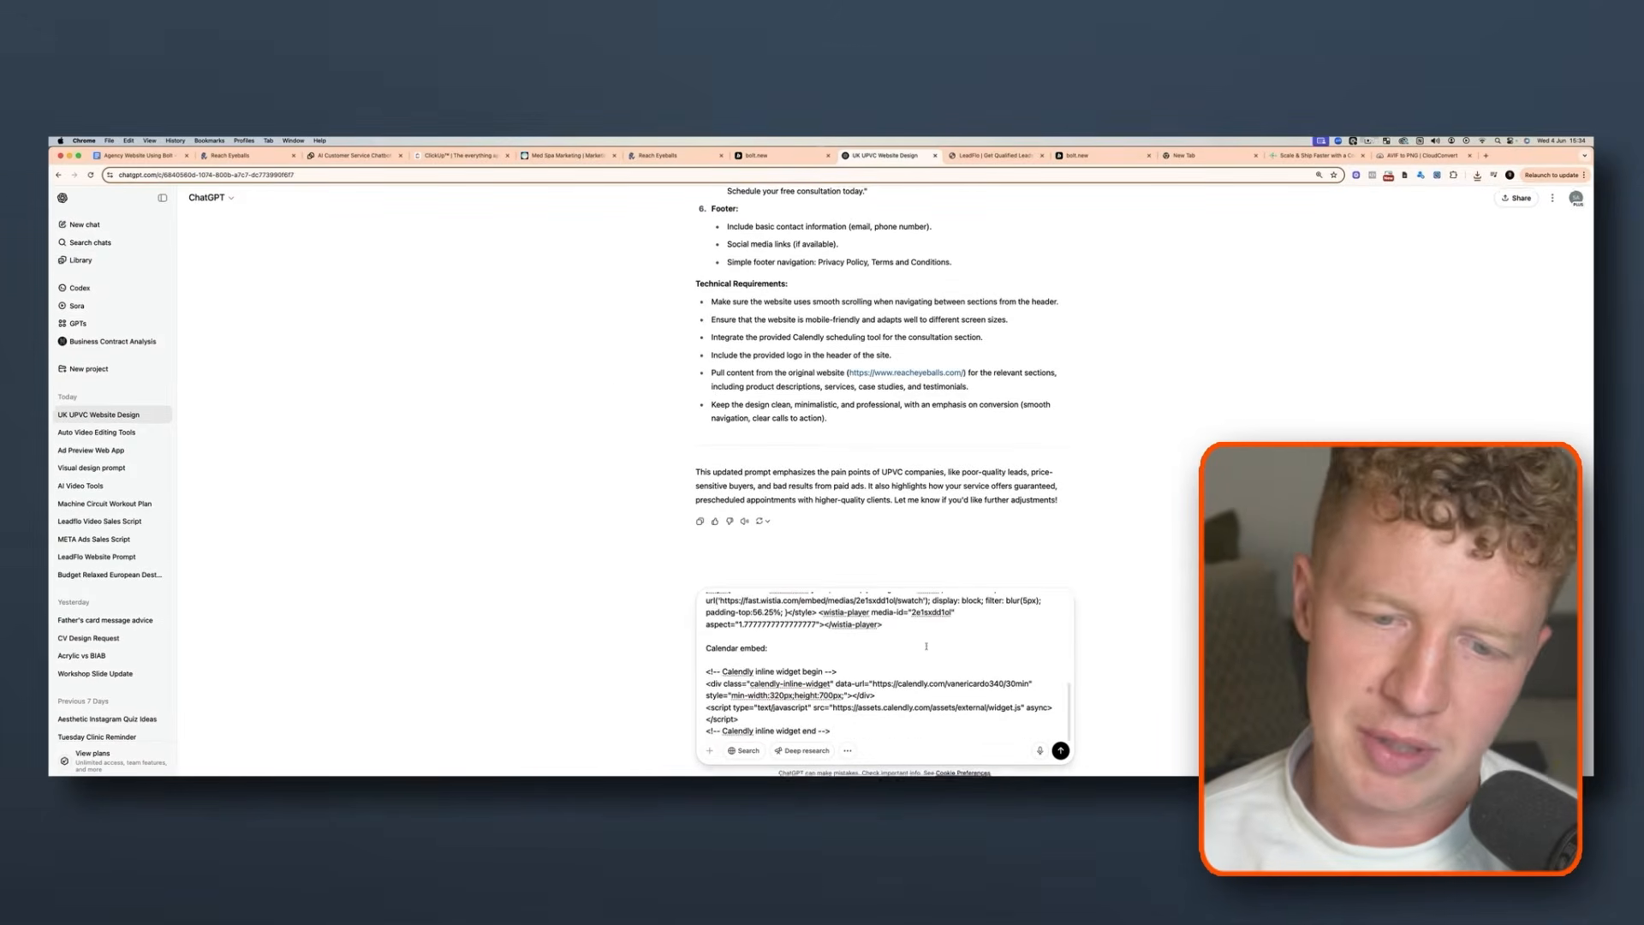
left_click(1059, 752)
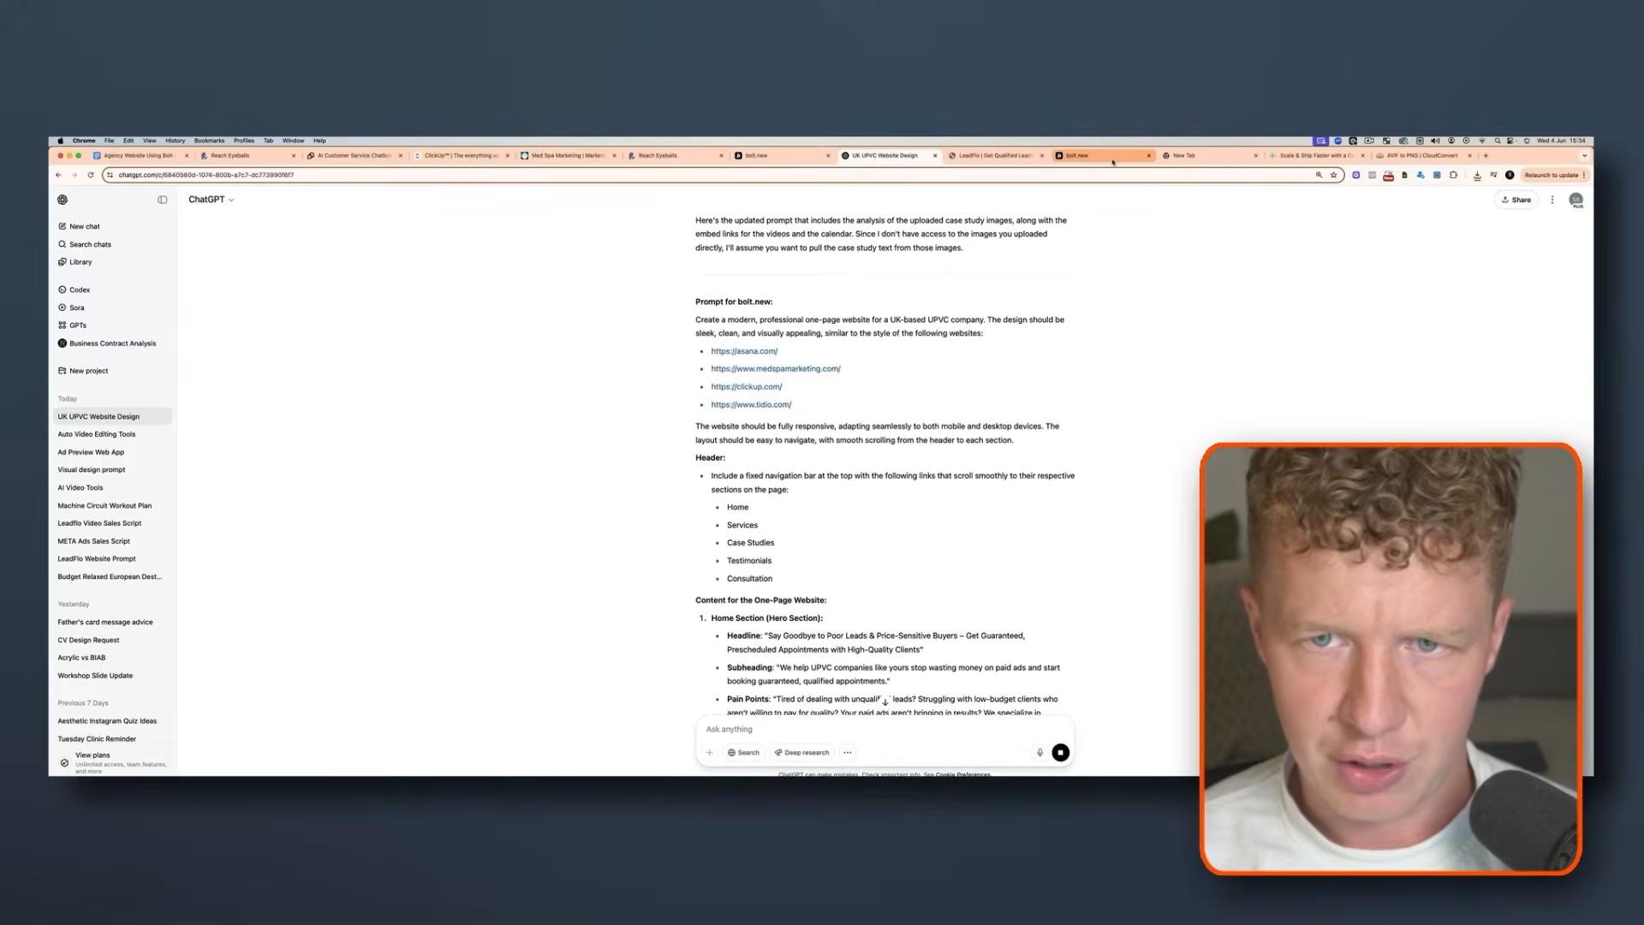
Open bolt.new in a new browser tab
key("super+t")
type("bolt.new")
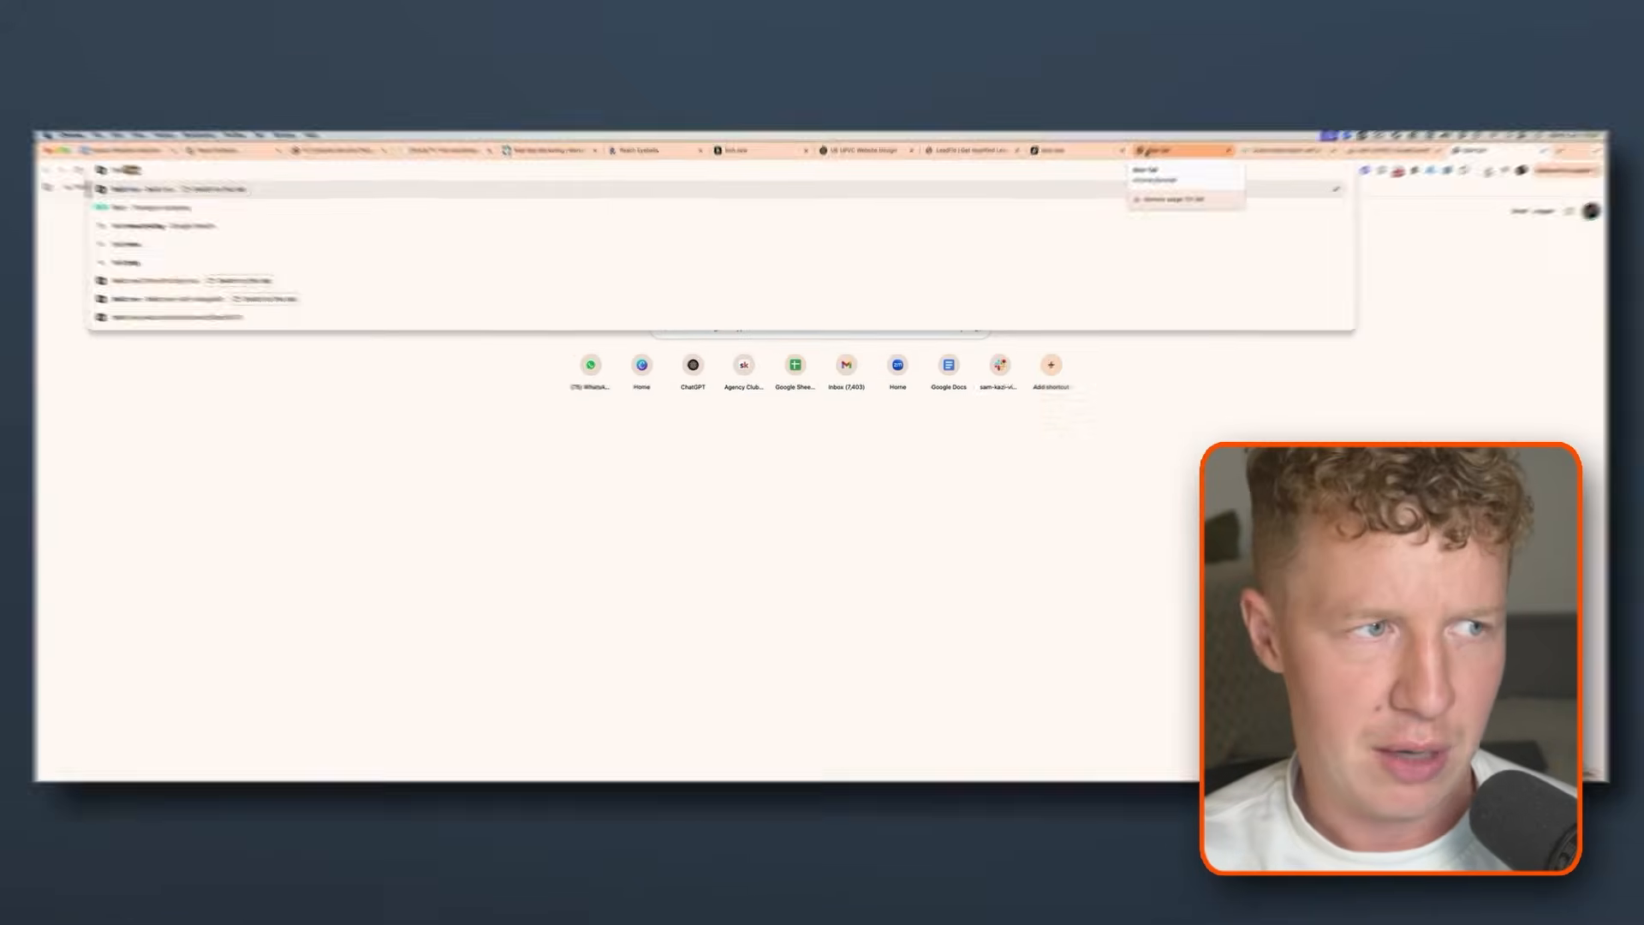
key("Return")
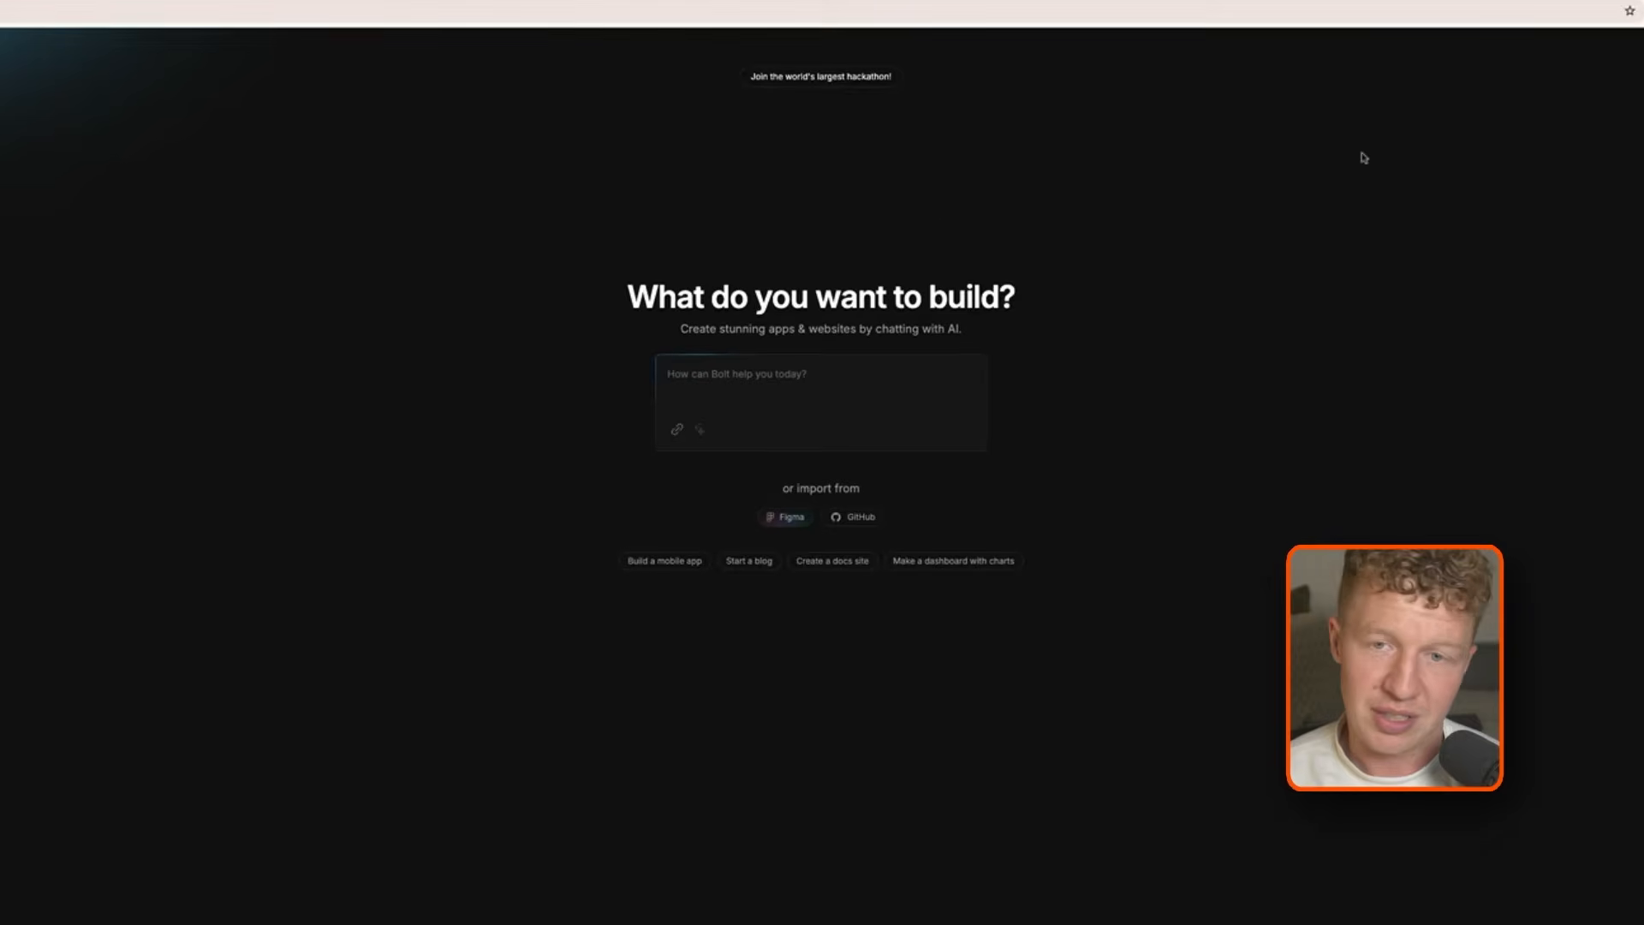
Copy the updated bolt.new prompt from ChatGPT's latest response, from "Create a modern, professional one-page website" through its closing paragraph
left_click(893, 2)
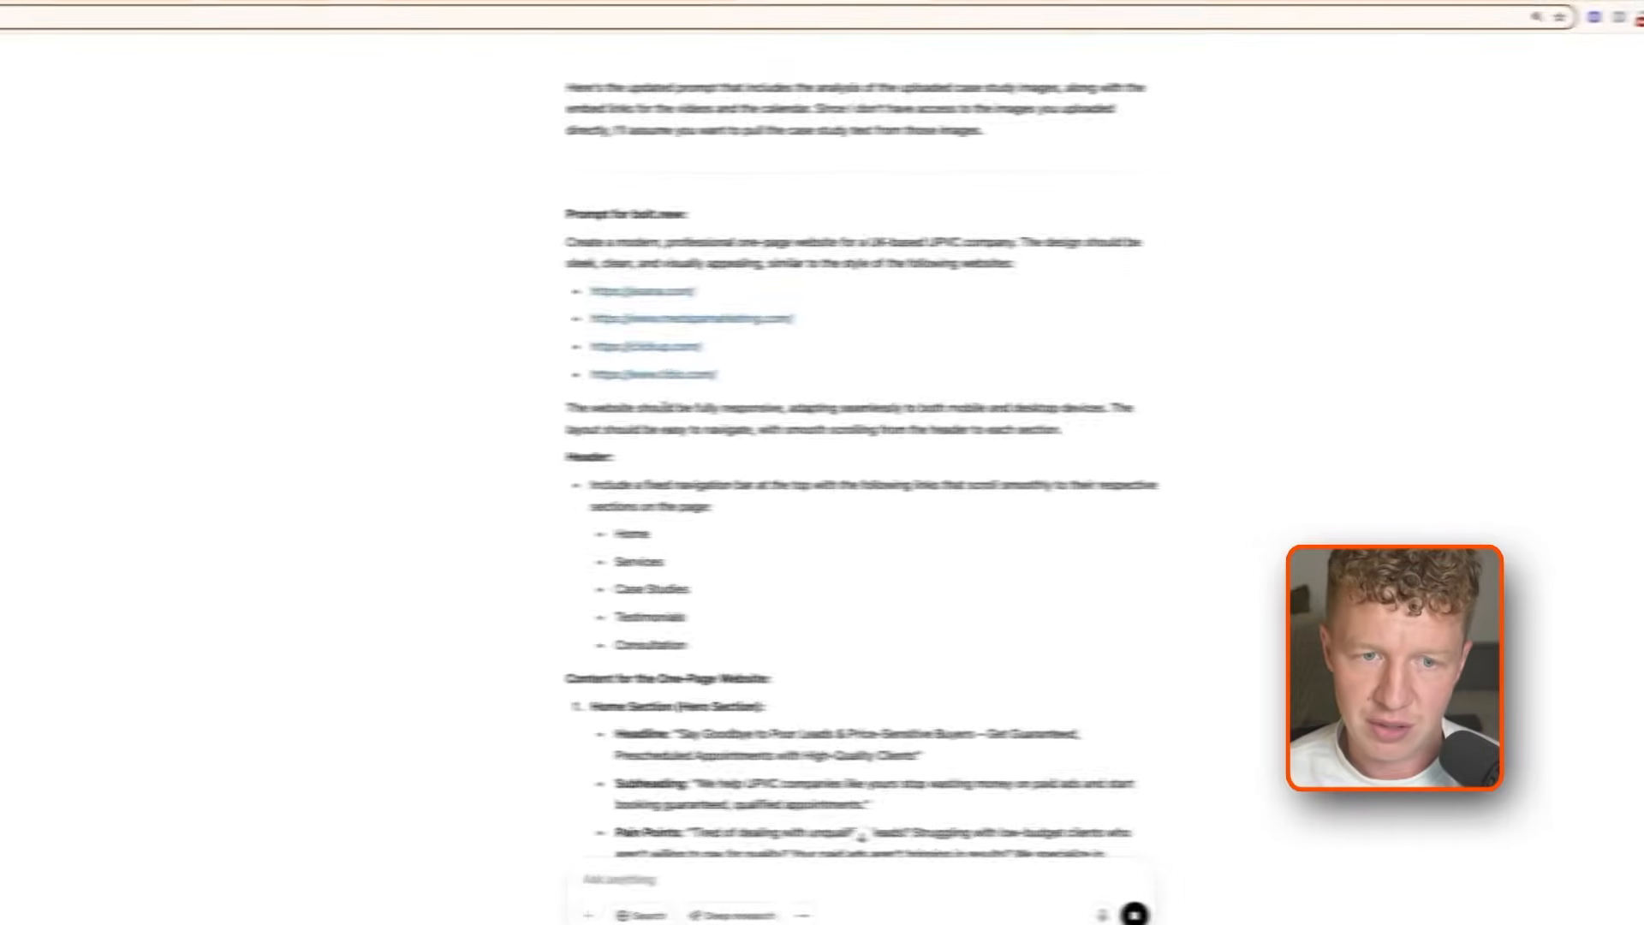
scroll(635, 406, "down", 1)
scroll(600, 343, "up", 1)
left_click_drag(528, 182, 789, 554)
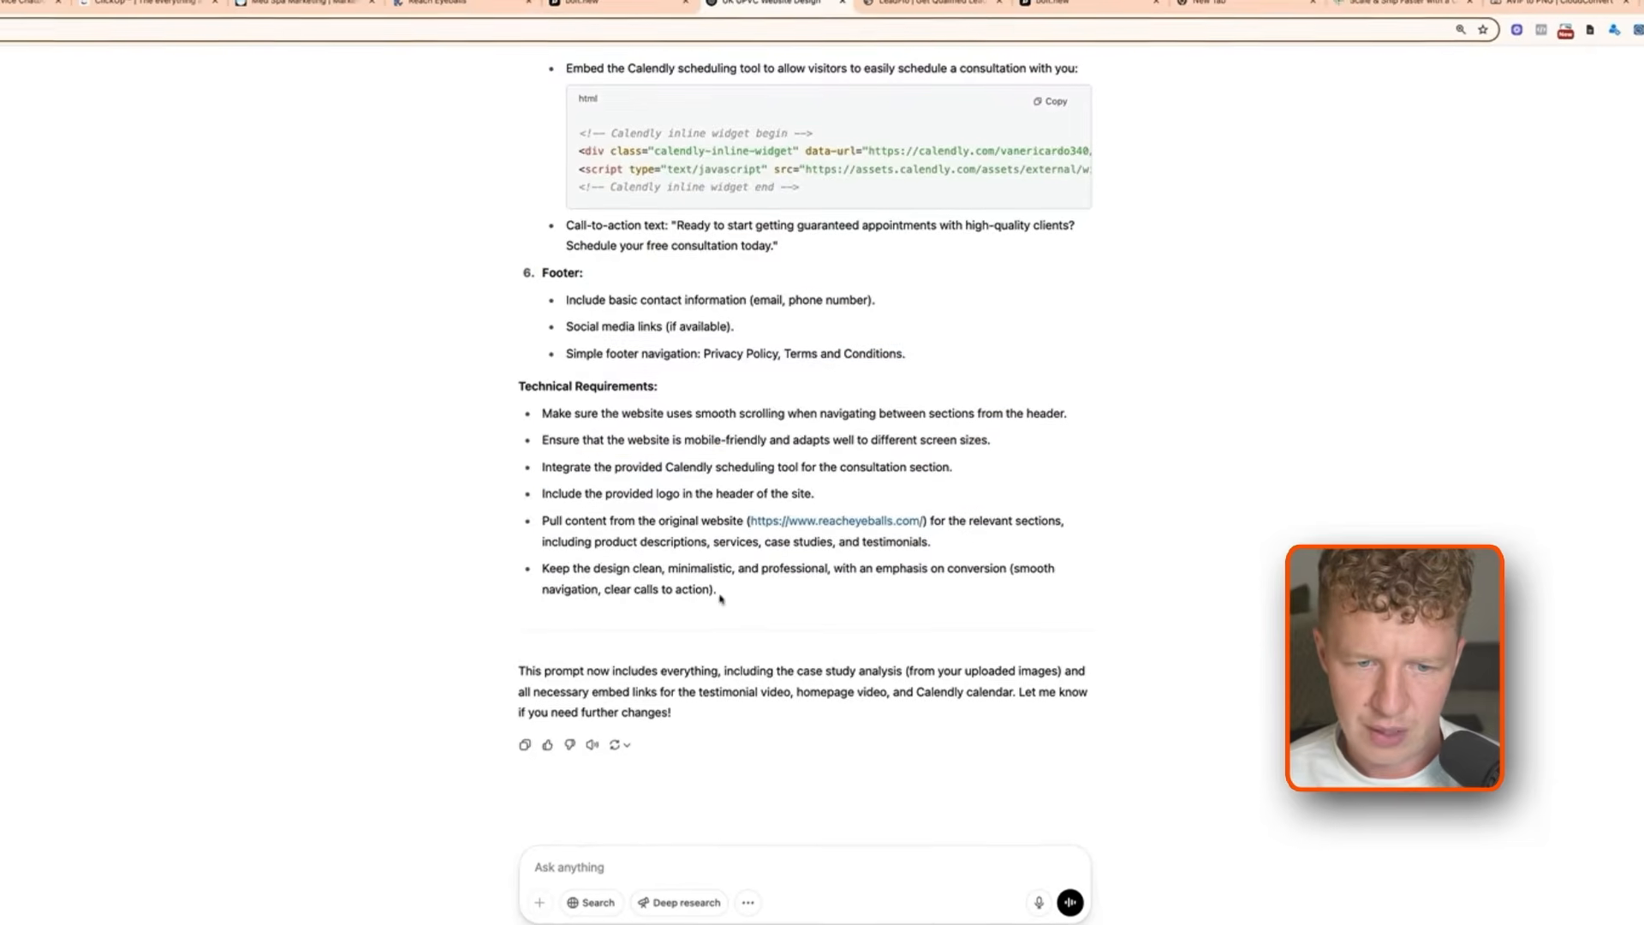
left_click_drag(721, 593, 549, 283)
scroll(771, 624, "up", 8)
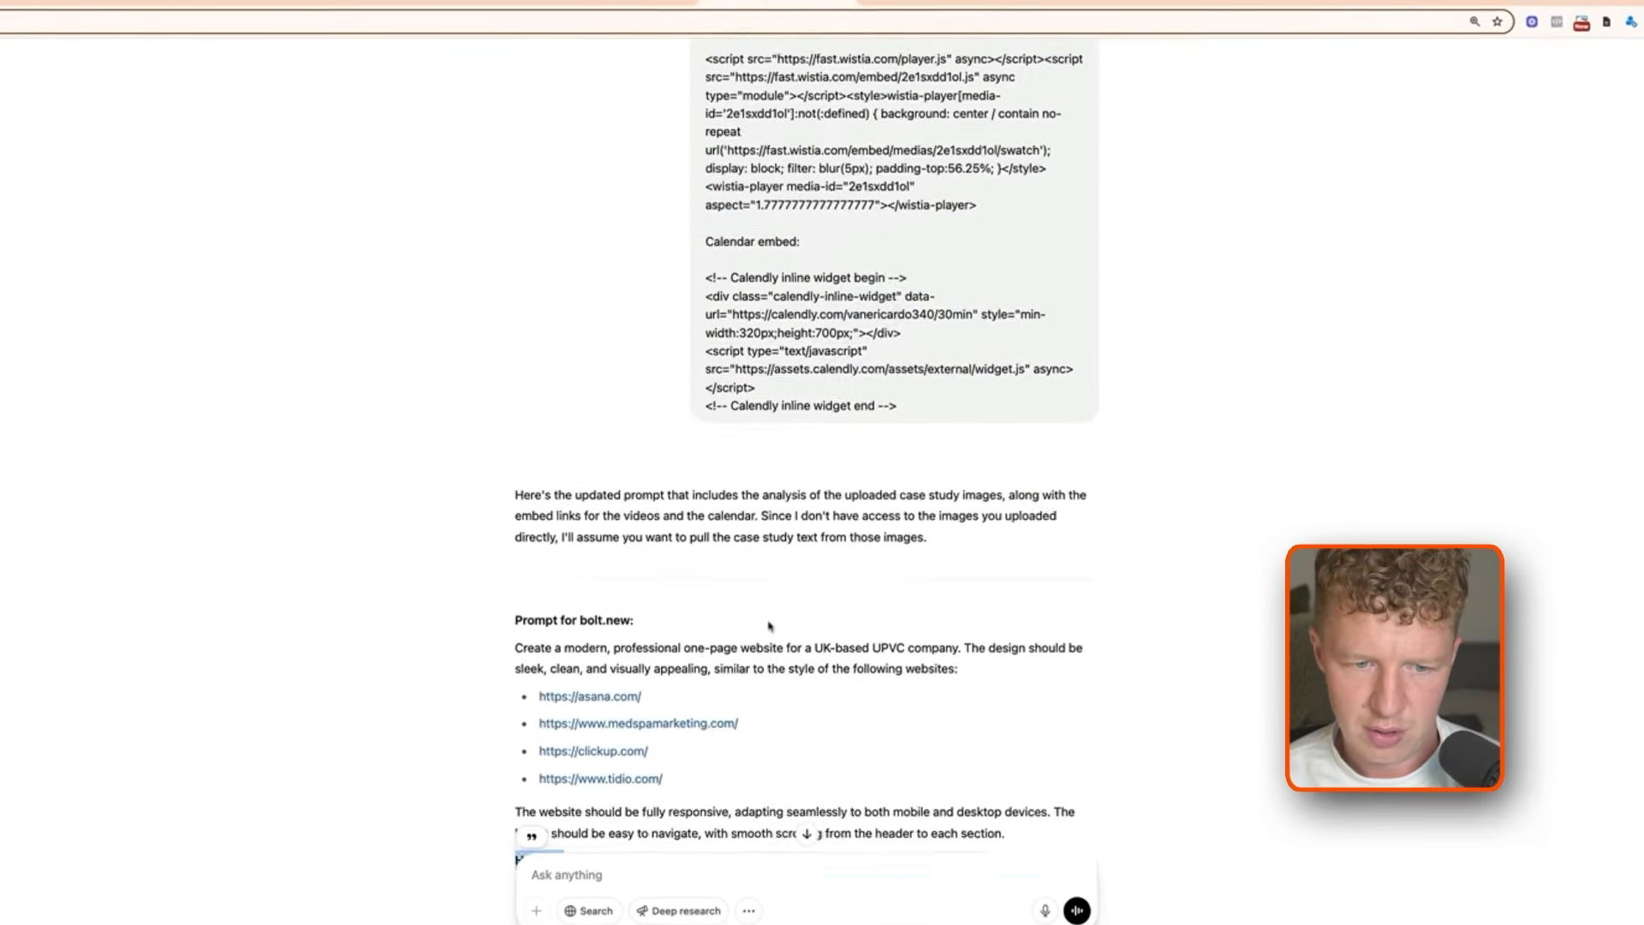
scroll(702, 583, "down", 3)
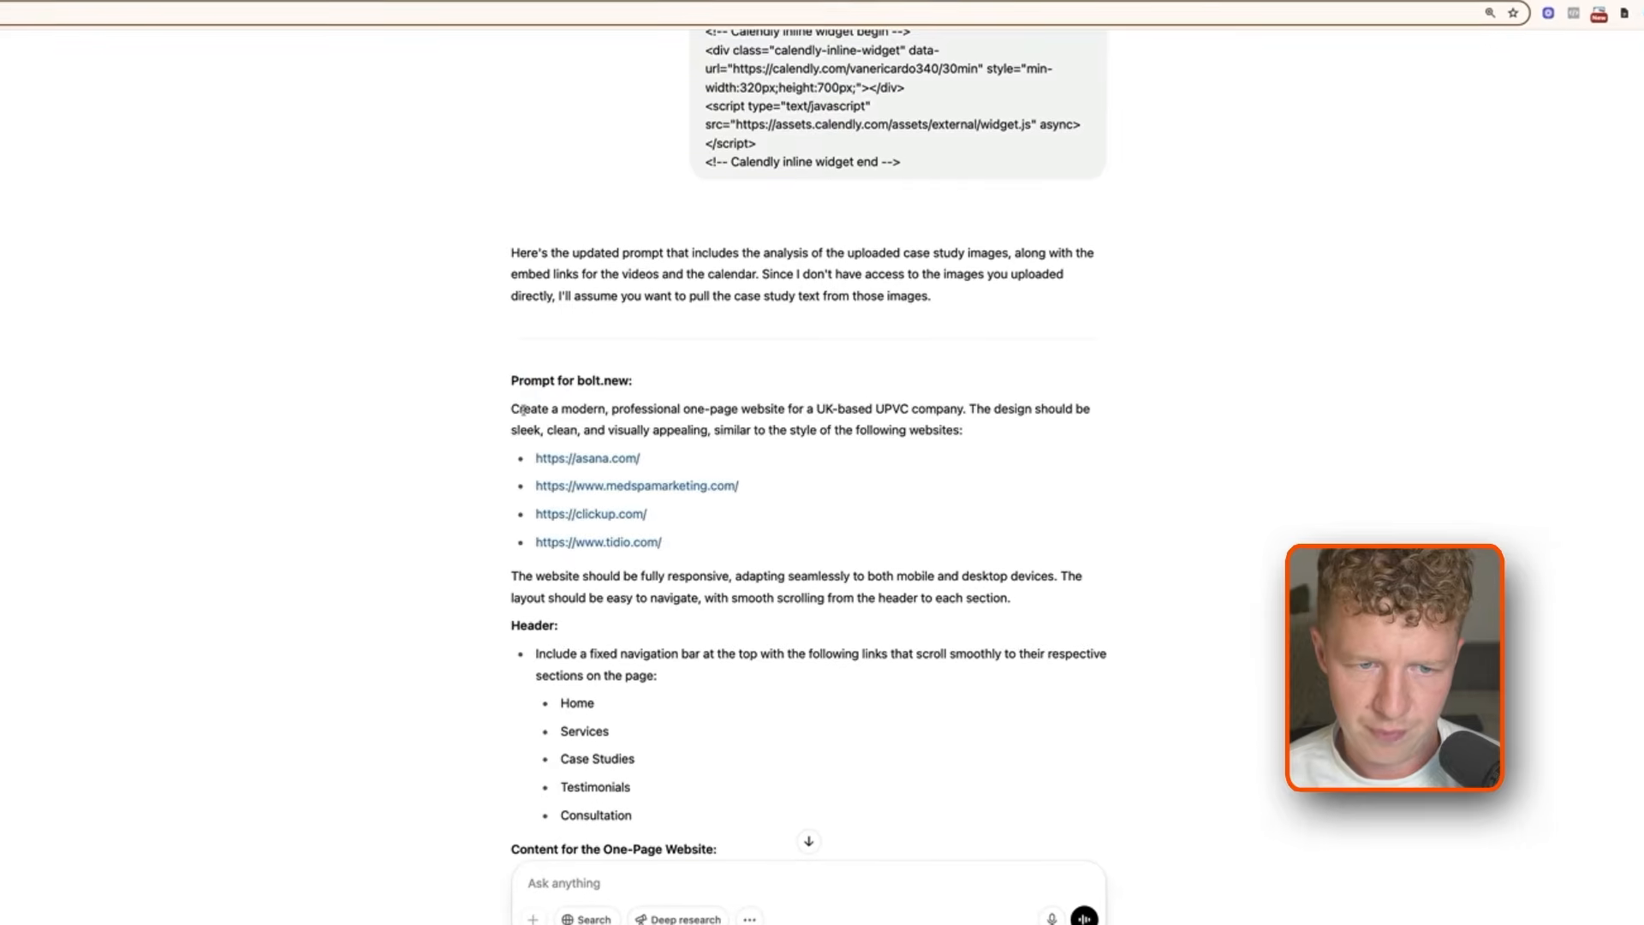
left_click_drag(512, 409, 837, 805)
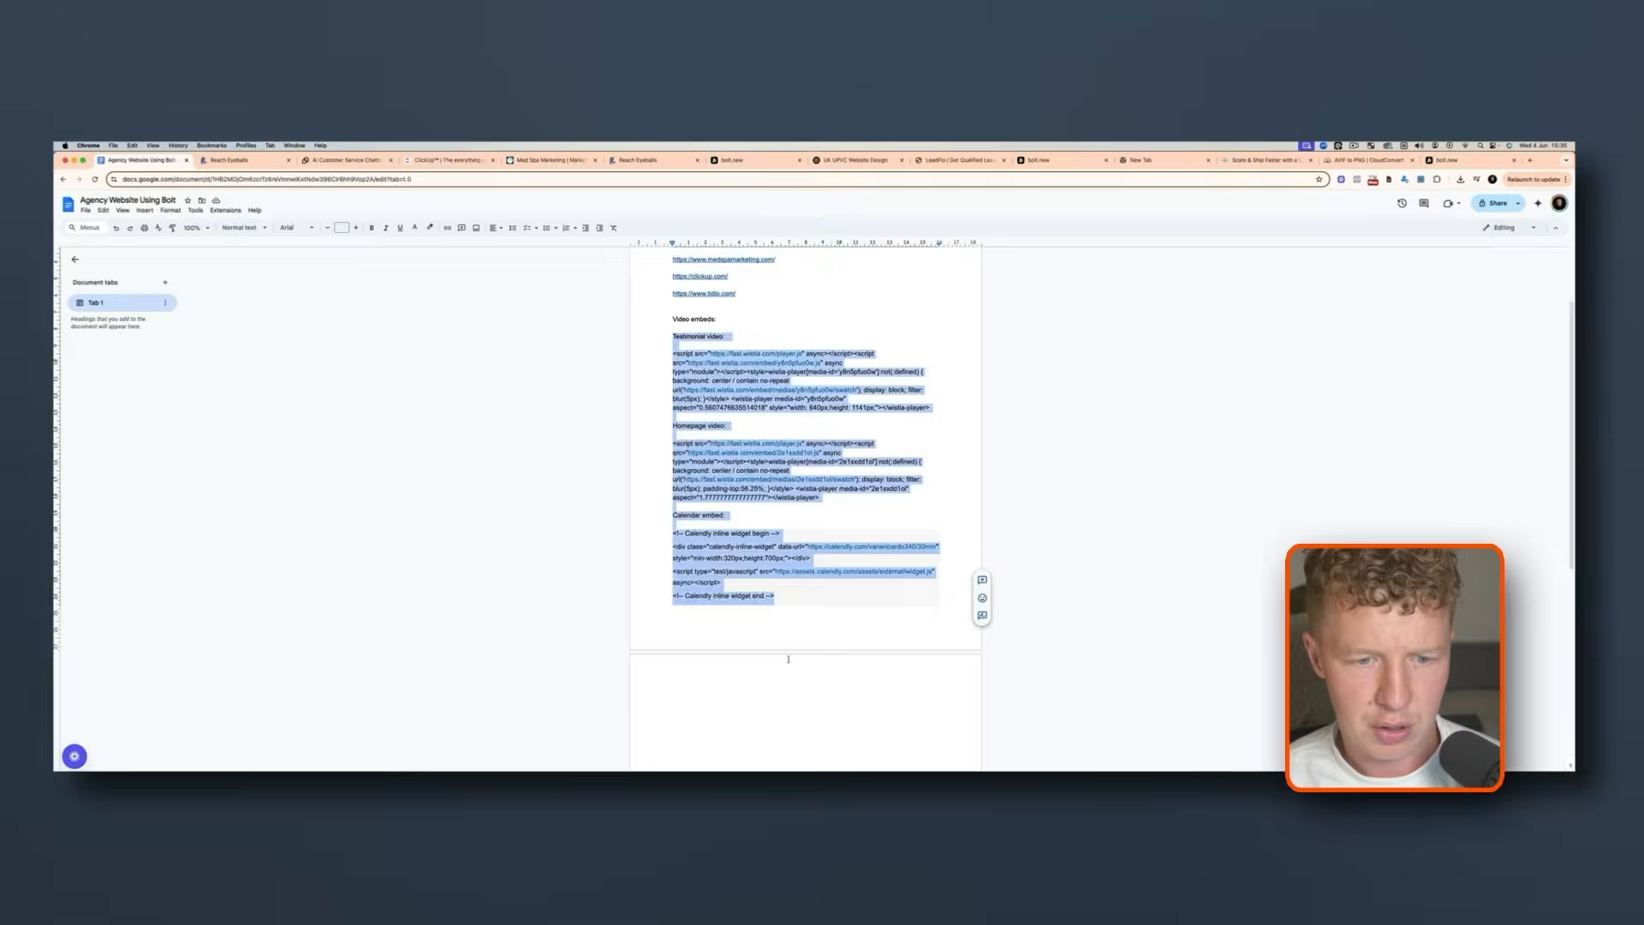
Paste the copied prompt below the calendar embed, on the blank page of the Agency Website Using Bolt document
left_click(785, 691)
scroll(786, 692, "down", 3)
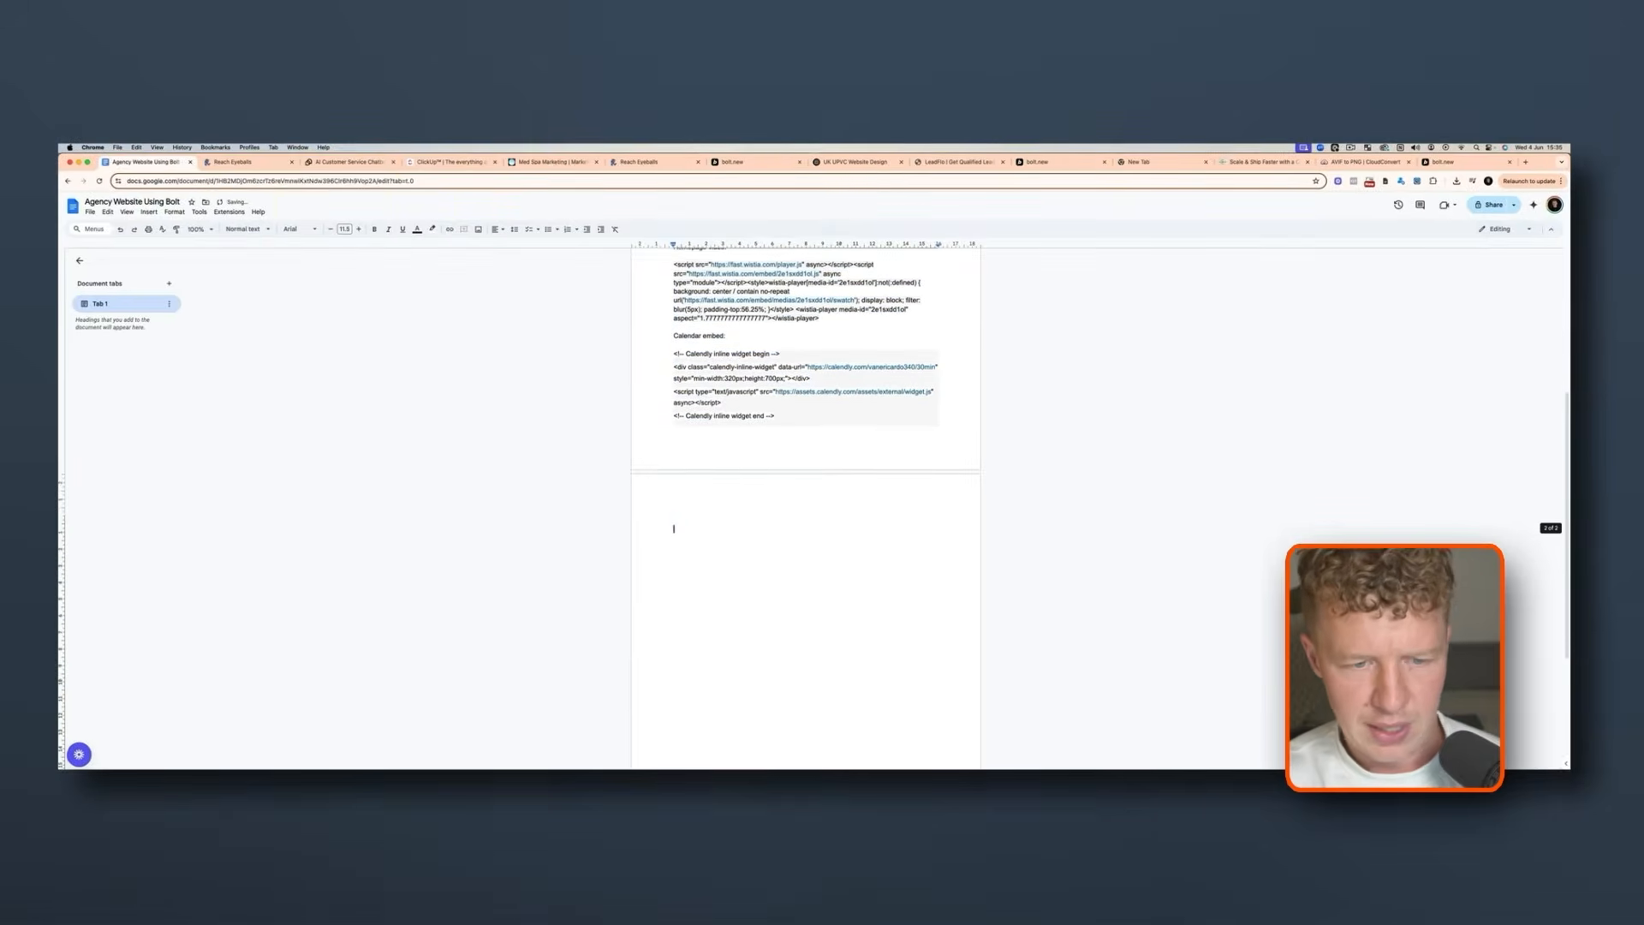
key("super+v")
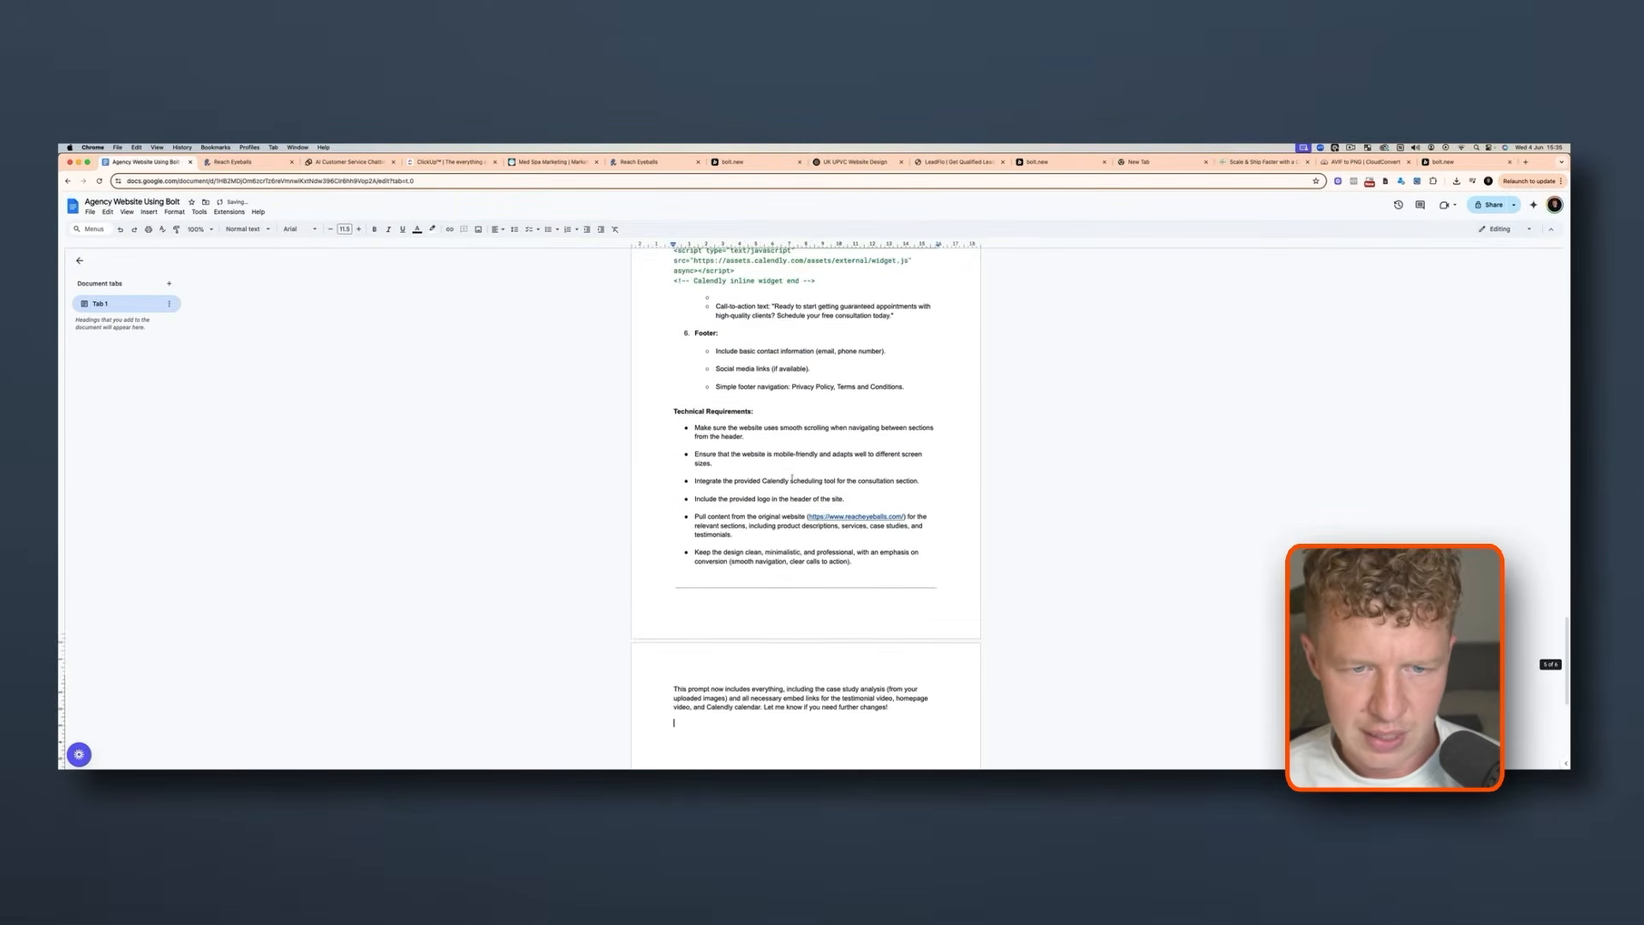
scroll(793, 460, "up", 5)
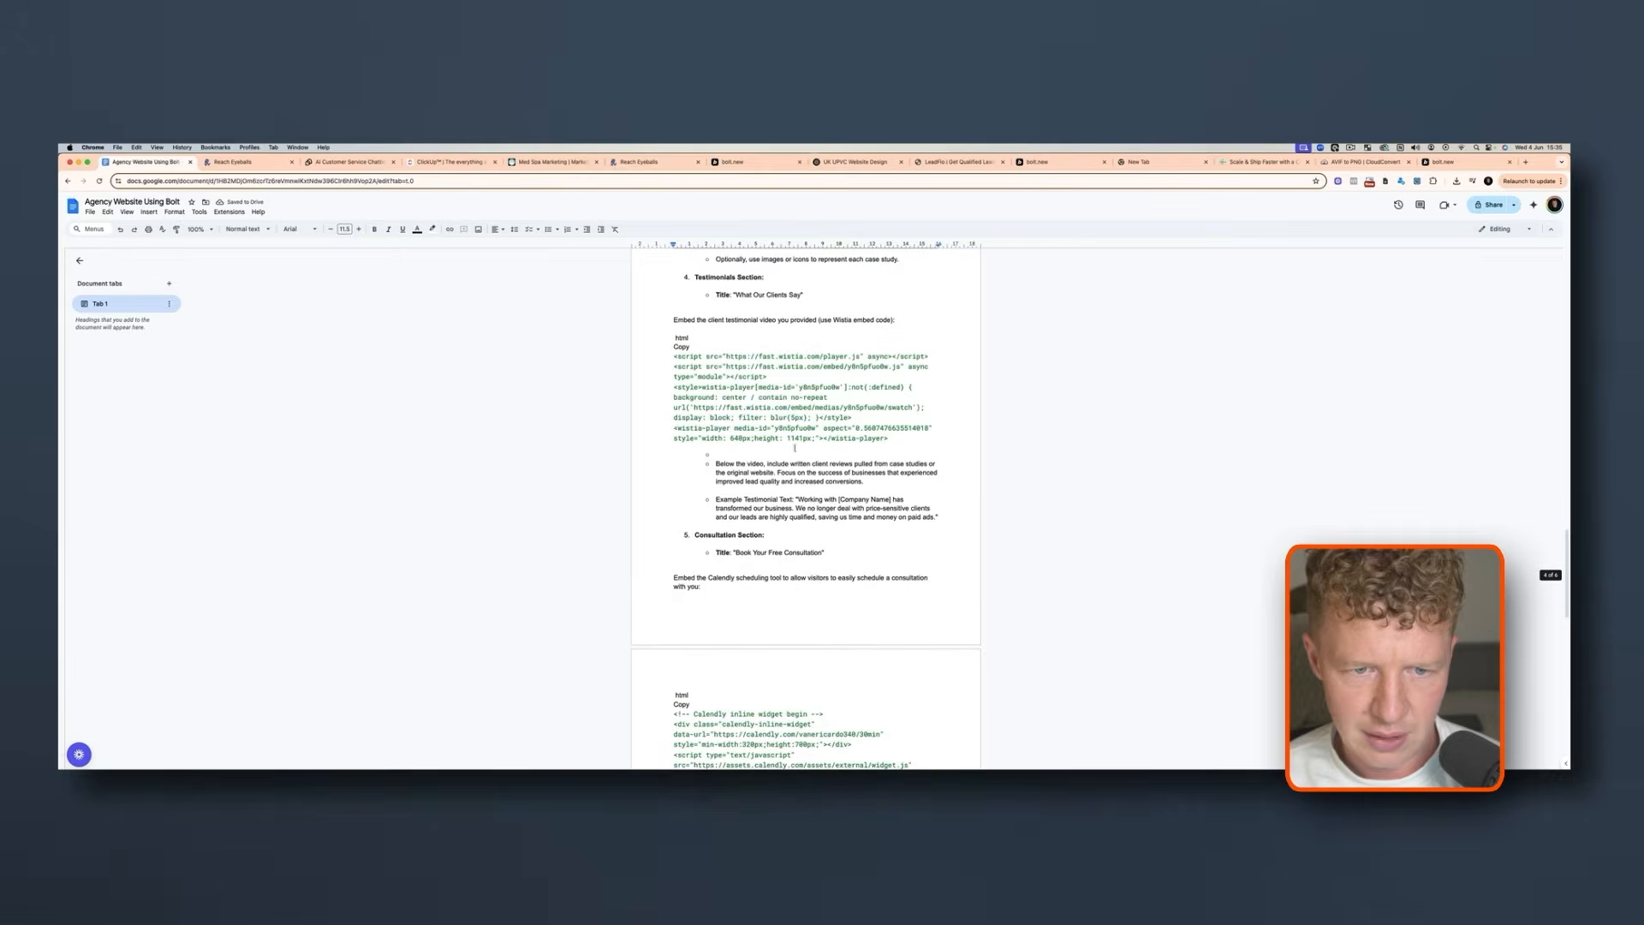
Return to the ChatGPT response and check its case studies section and the full testimonial video embed code
left_click(855, 162)
scroll(840, 498, "up", 5)
left_click(1265, 499)
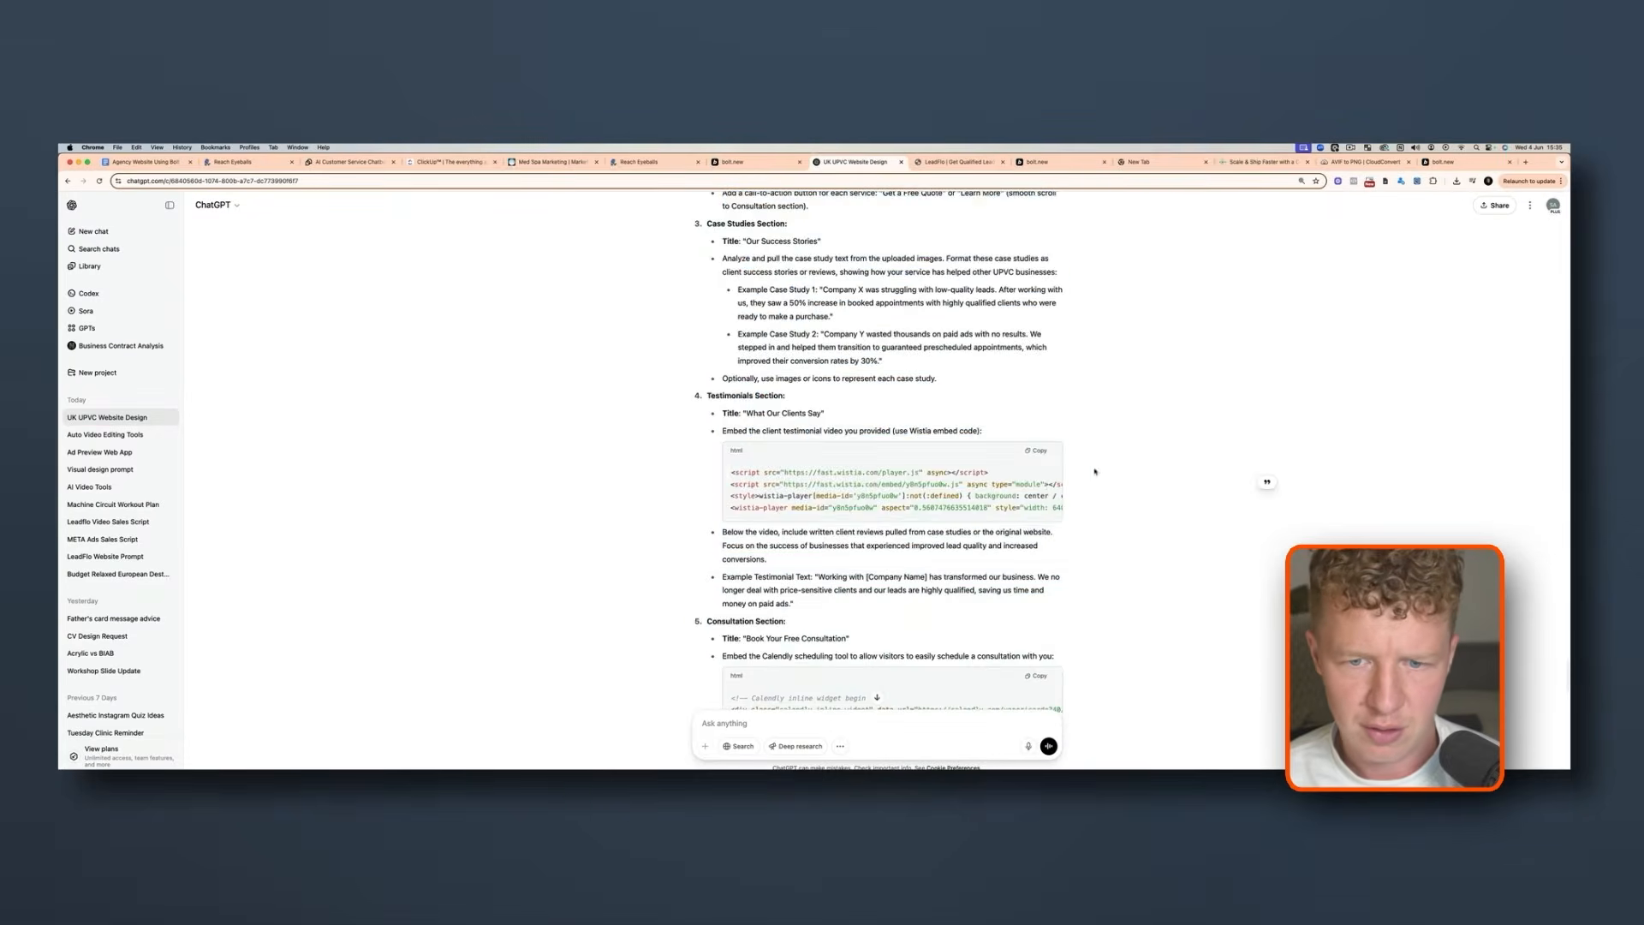
scroll(1012, 493, "right", 5)
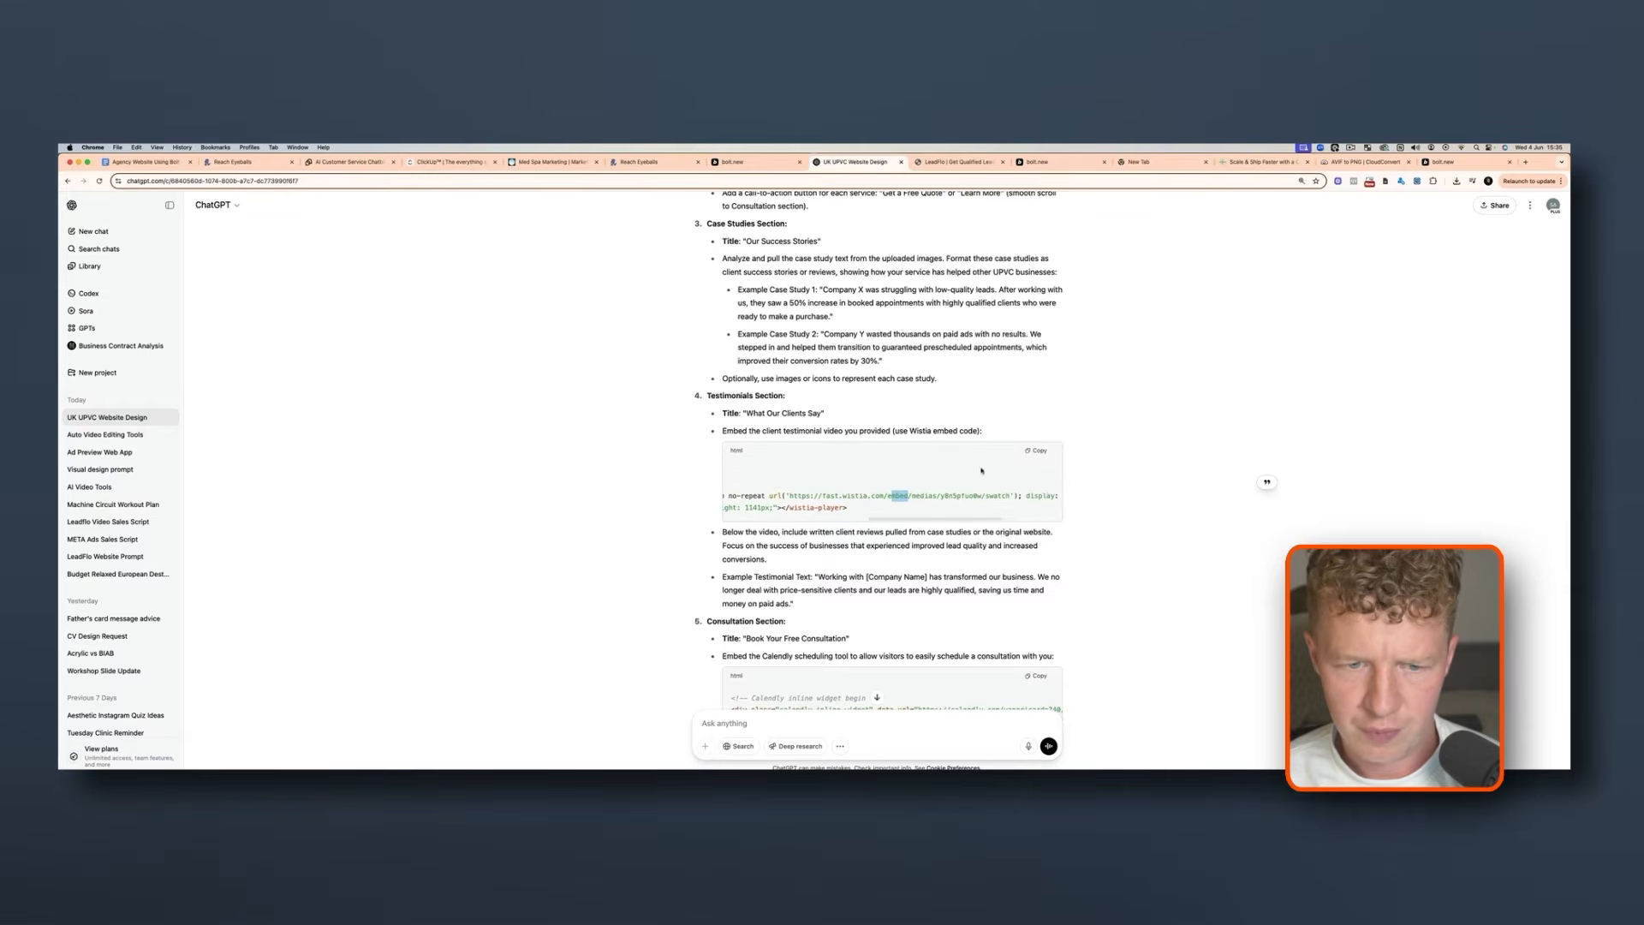
scroll(981, 471, "down", 5)
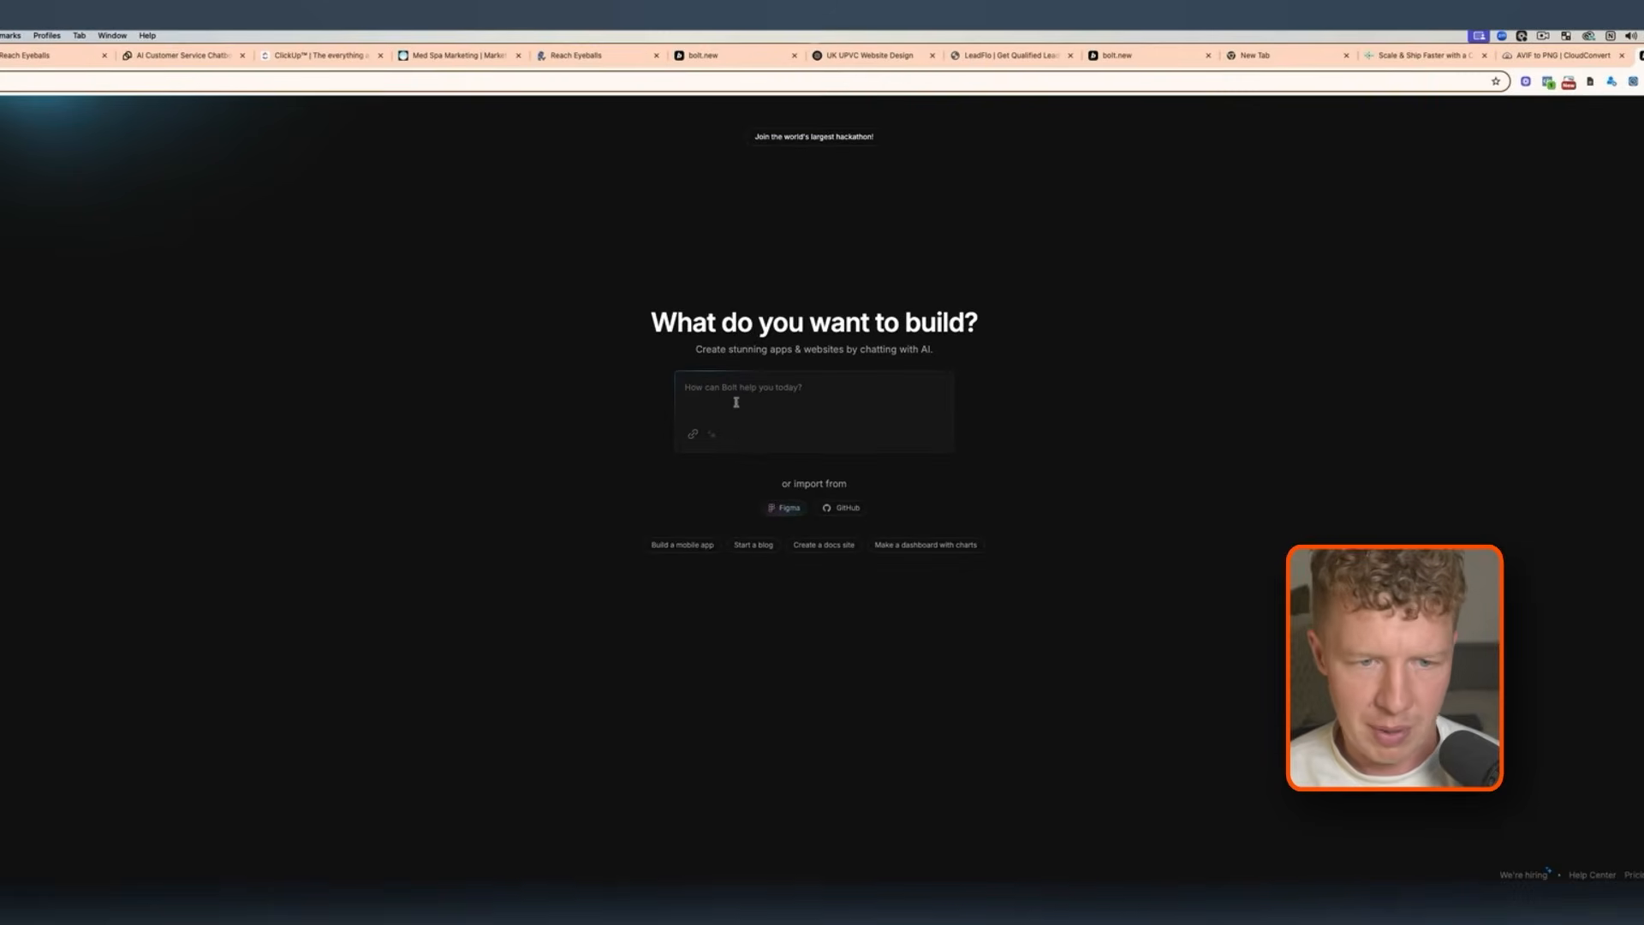
Paste the full website prompt into bolt.new and submit it to start the build
key("super+v")
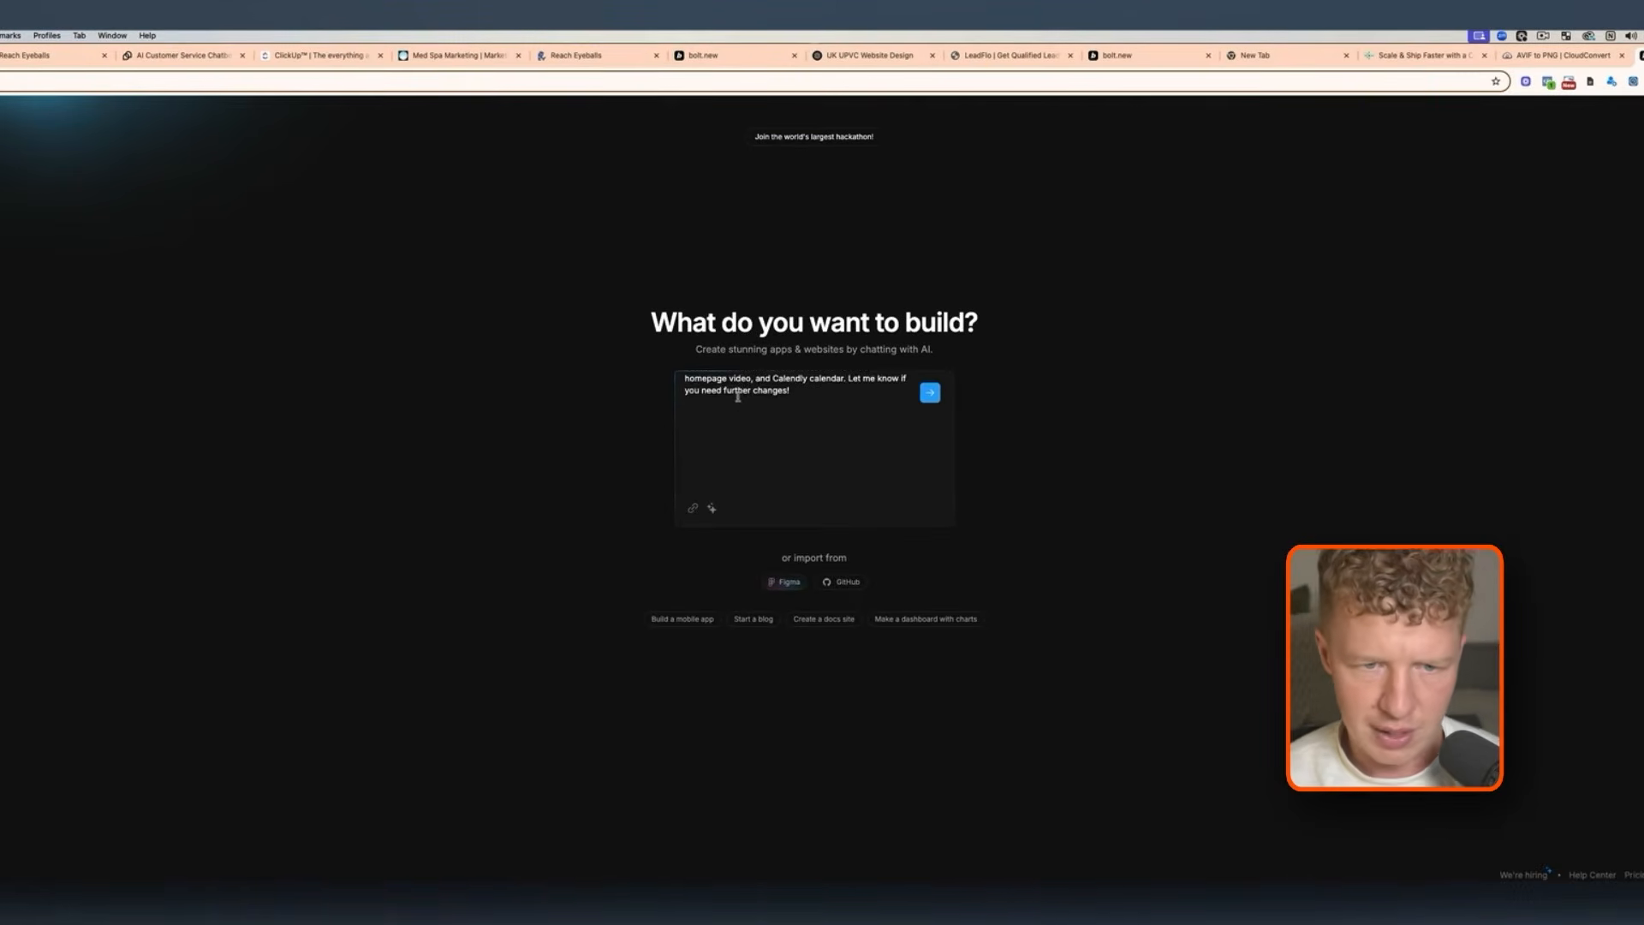
scroll(760, 404, "up", 20)
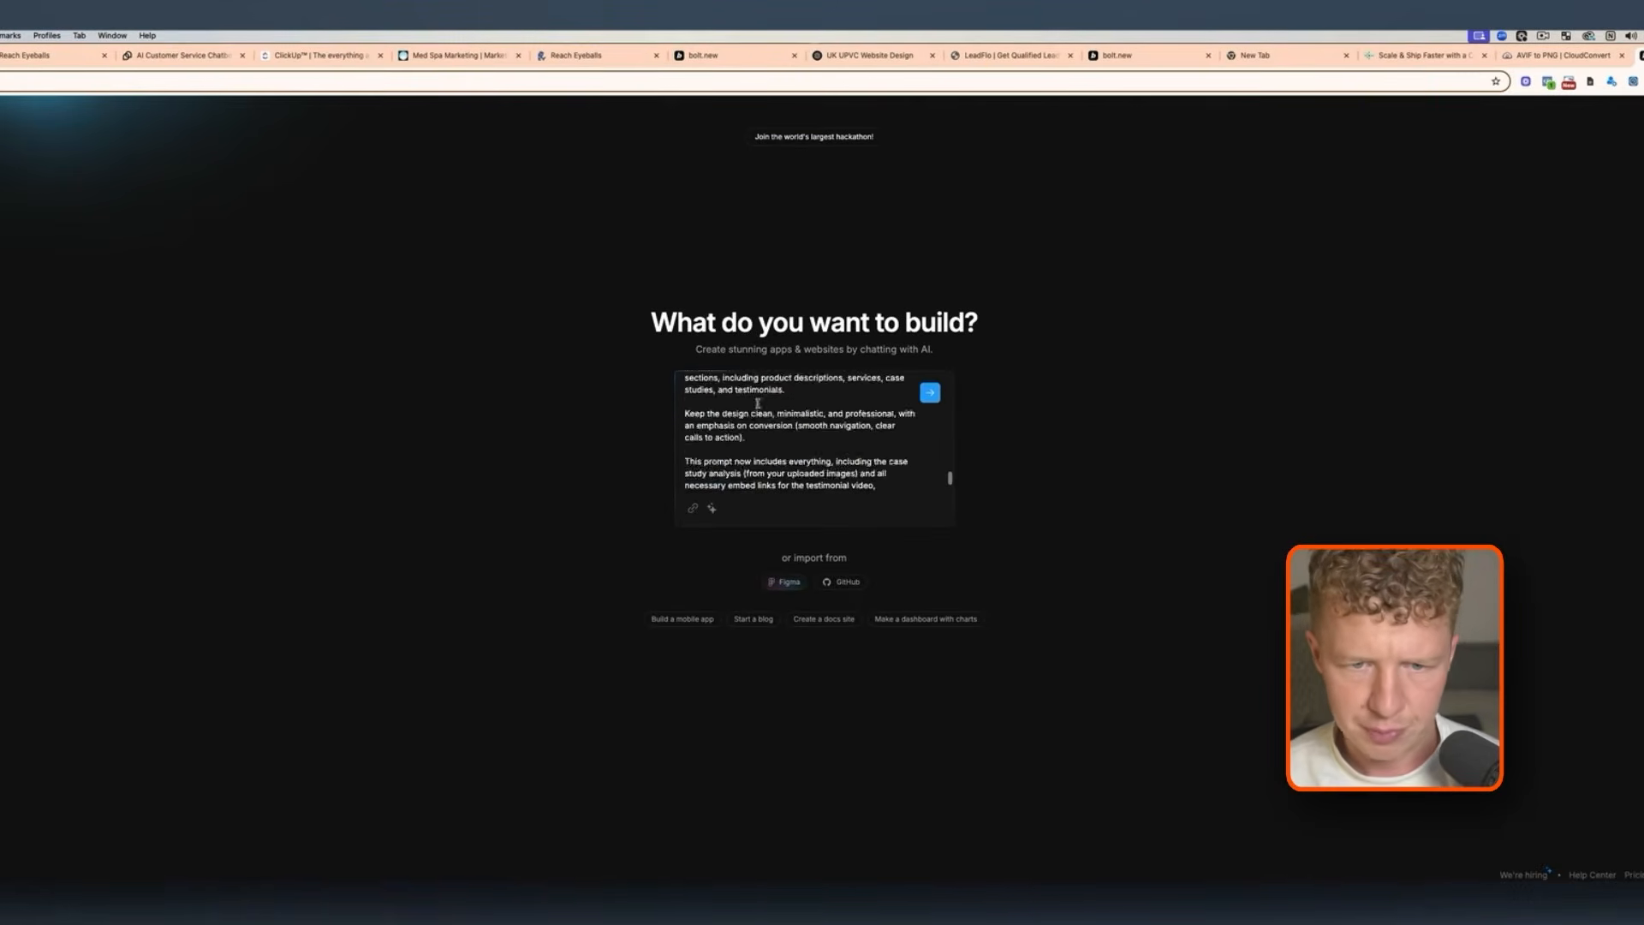
left_click(931, 391)
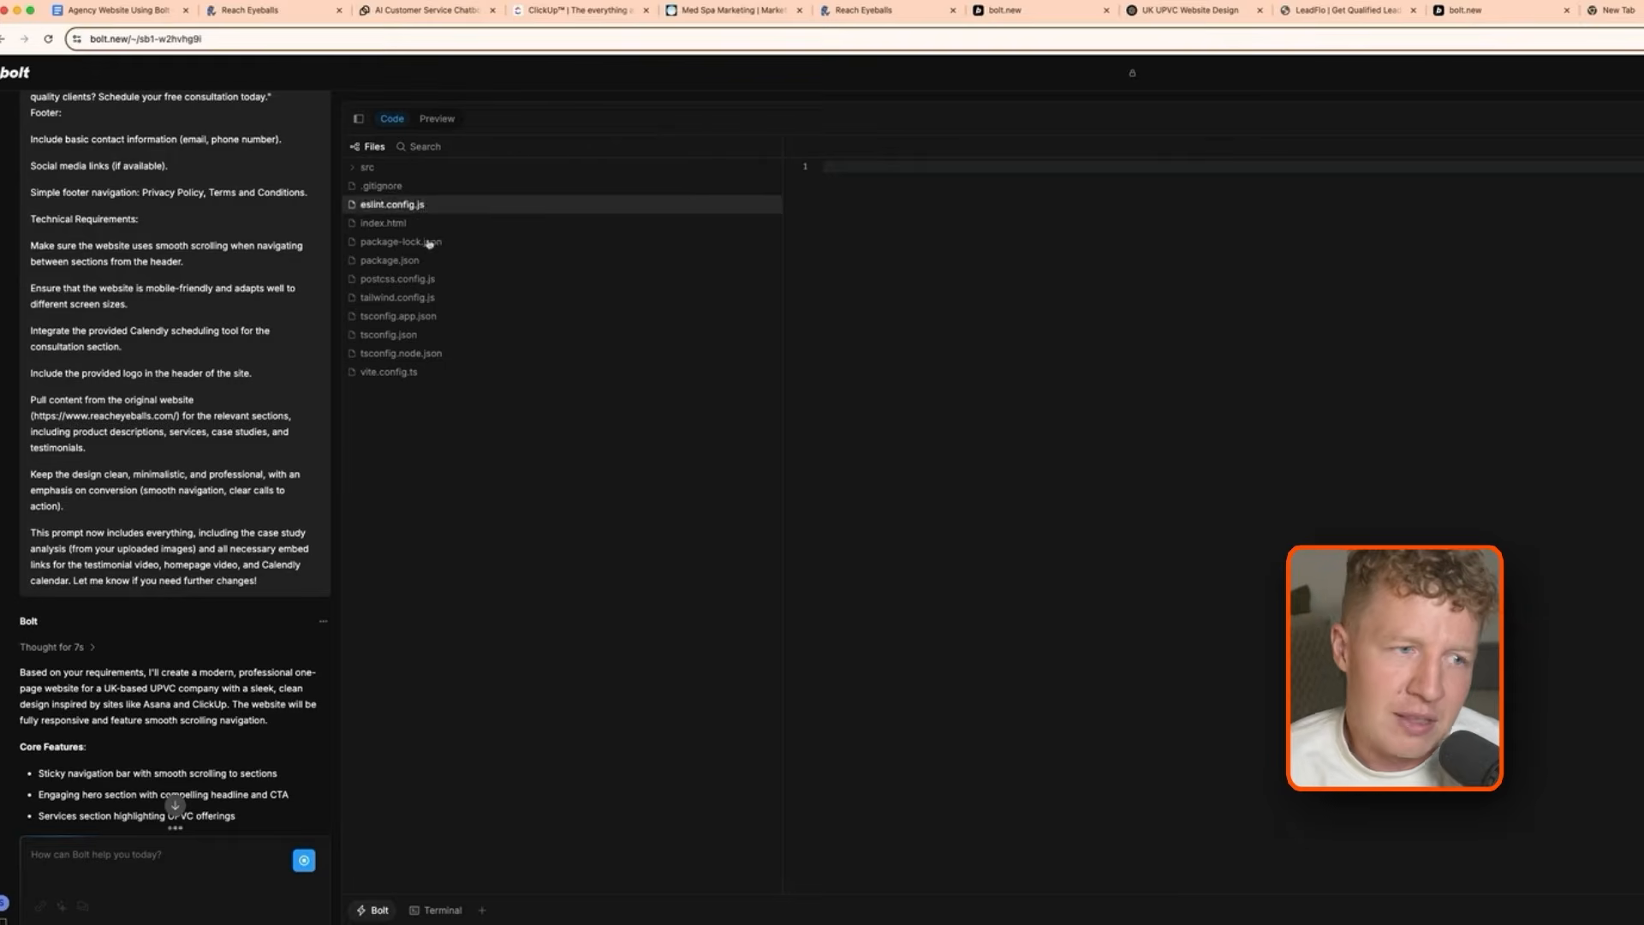
Jump to the latest build progress in Bolt's chat and show the website preview
left_click(175, 805)
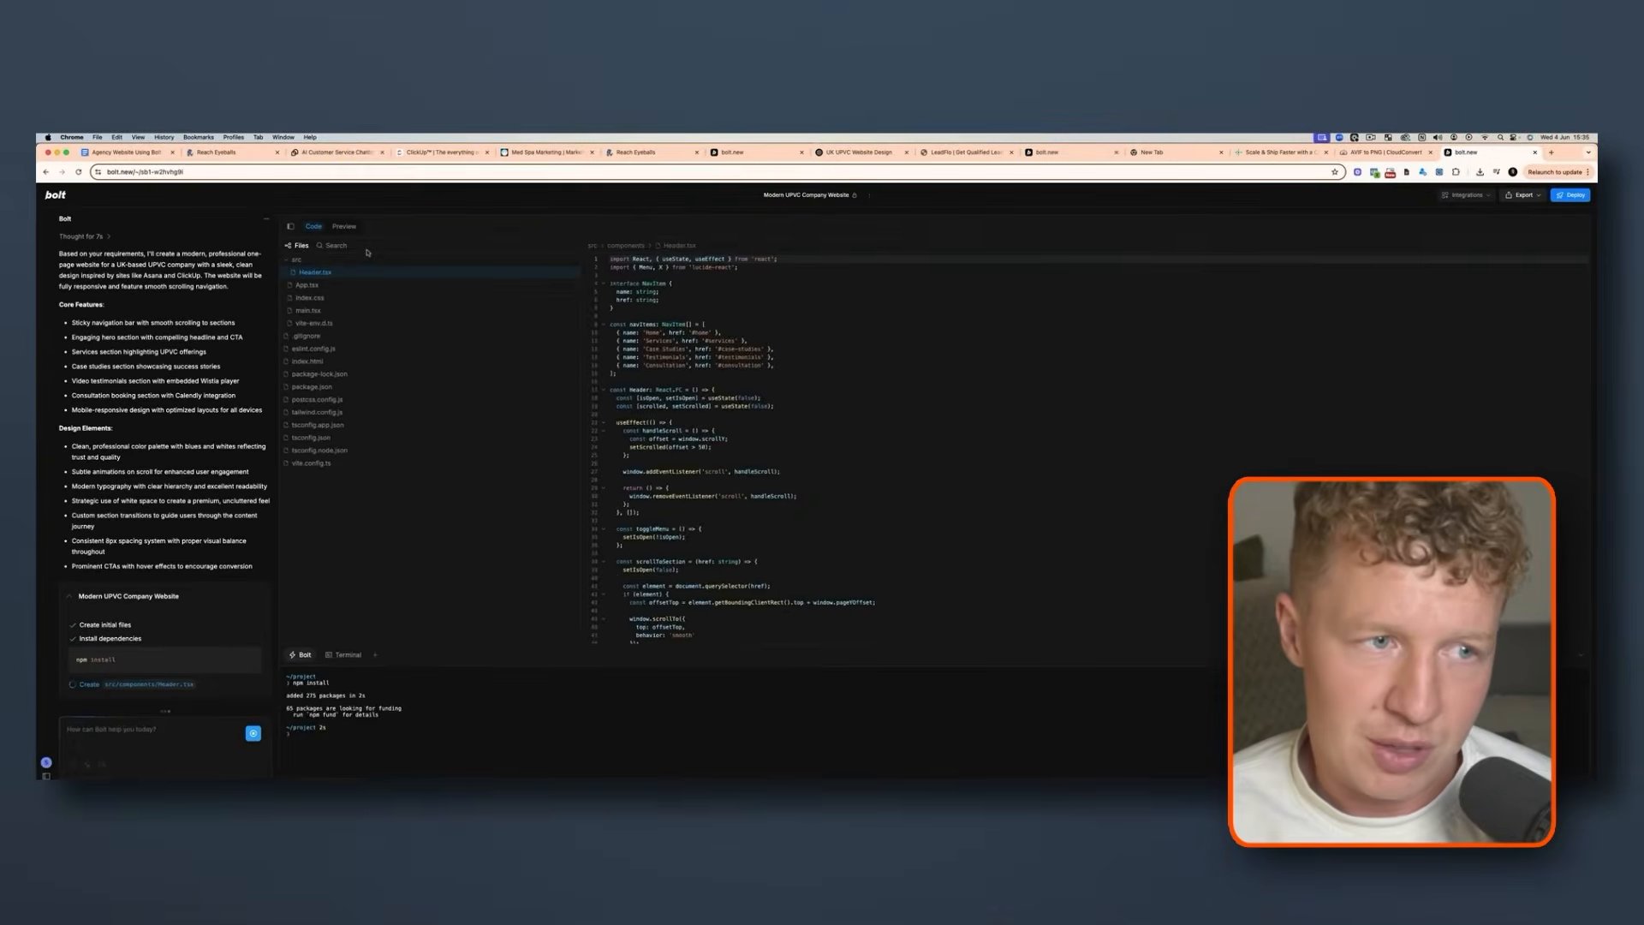
left_click(450, 123)
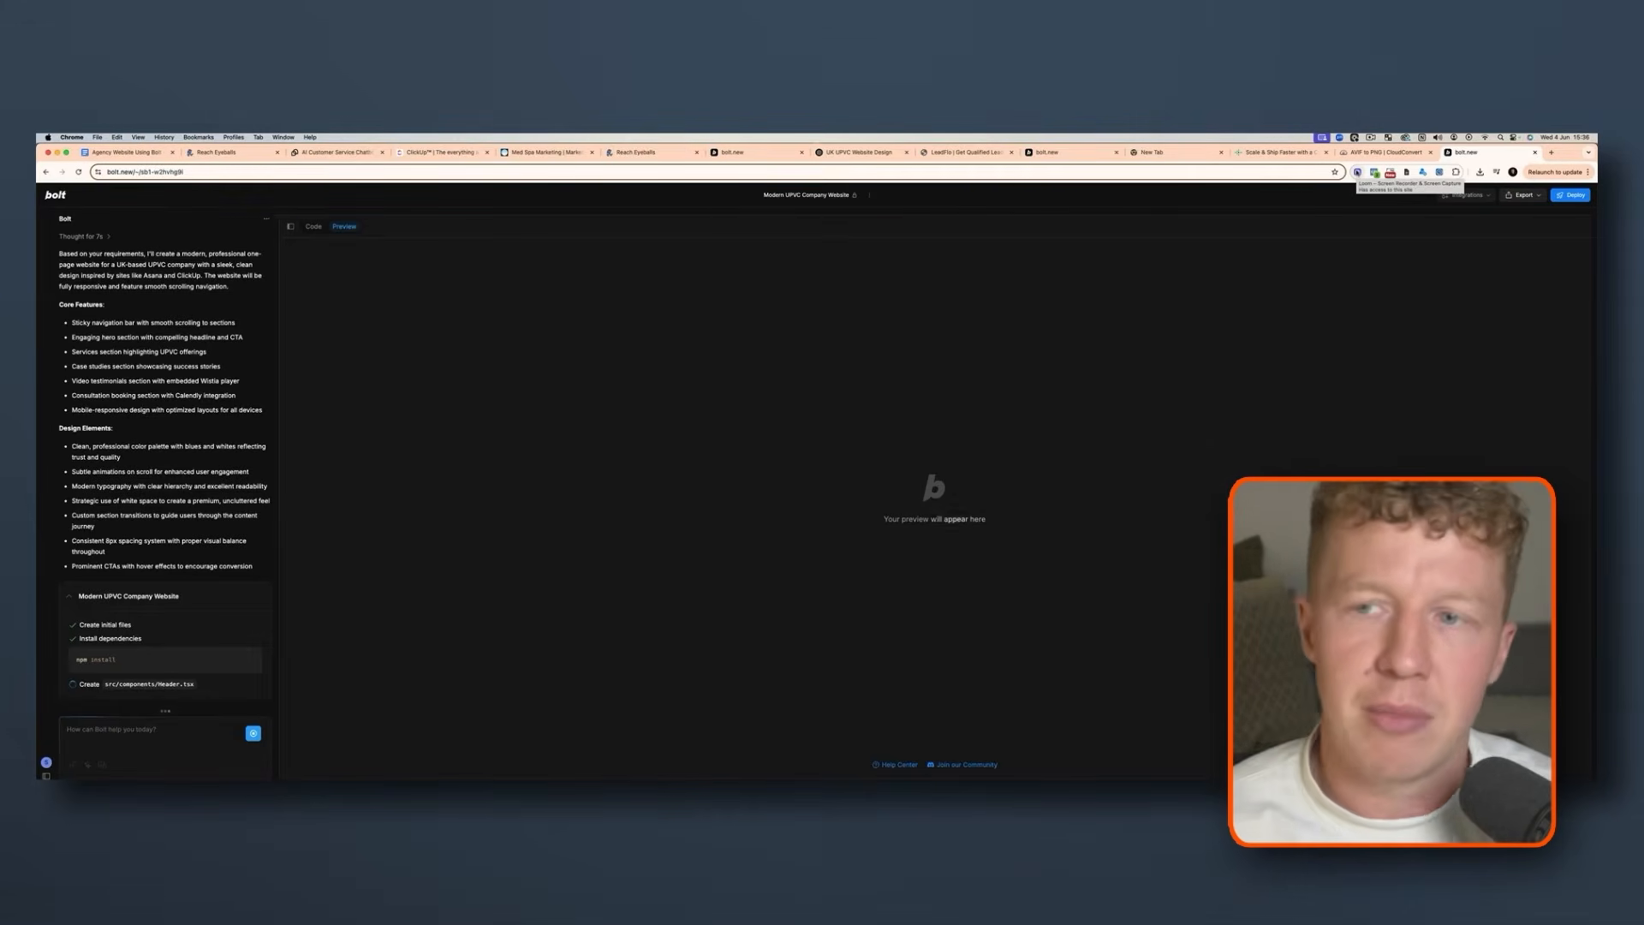
mouse_move(38, 465)
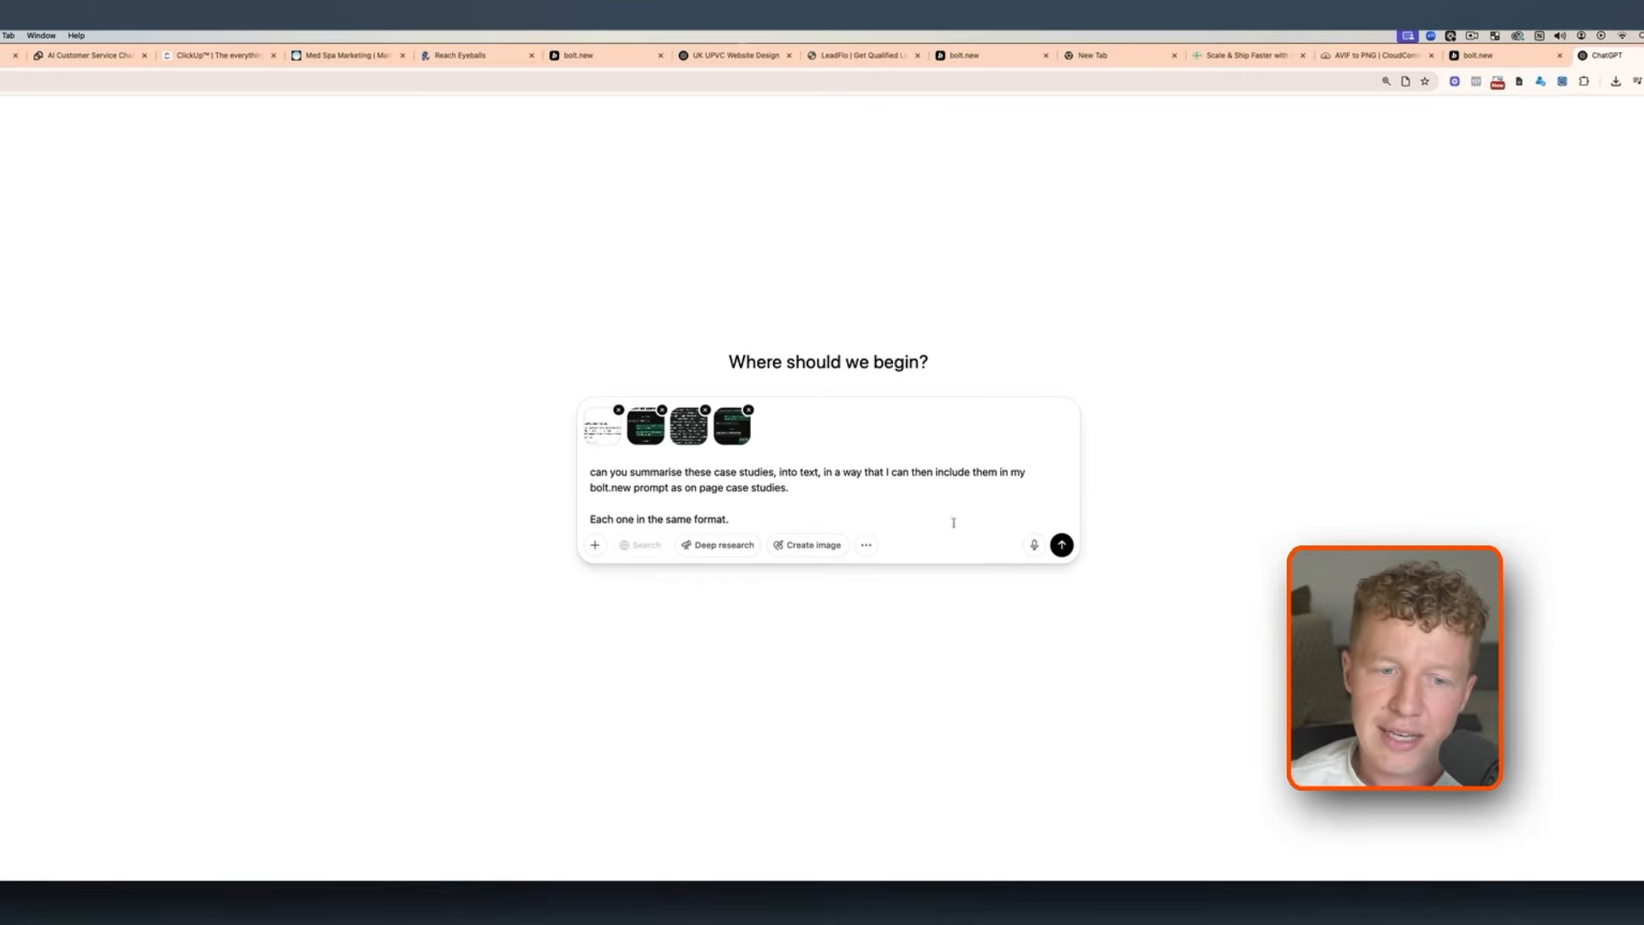
Send ChatGPT the request to summarise the four uploaded case studies as text in the same format, and copy the resulting summaries
left_click(1062, 546)
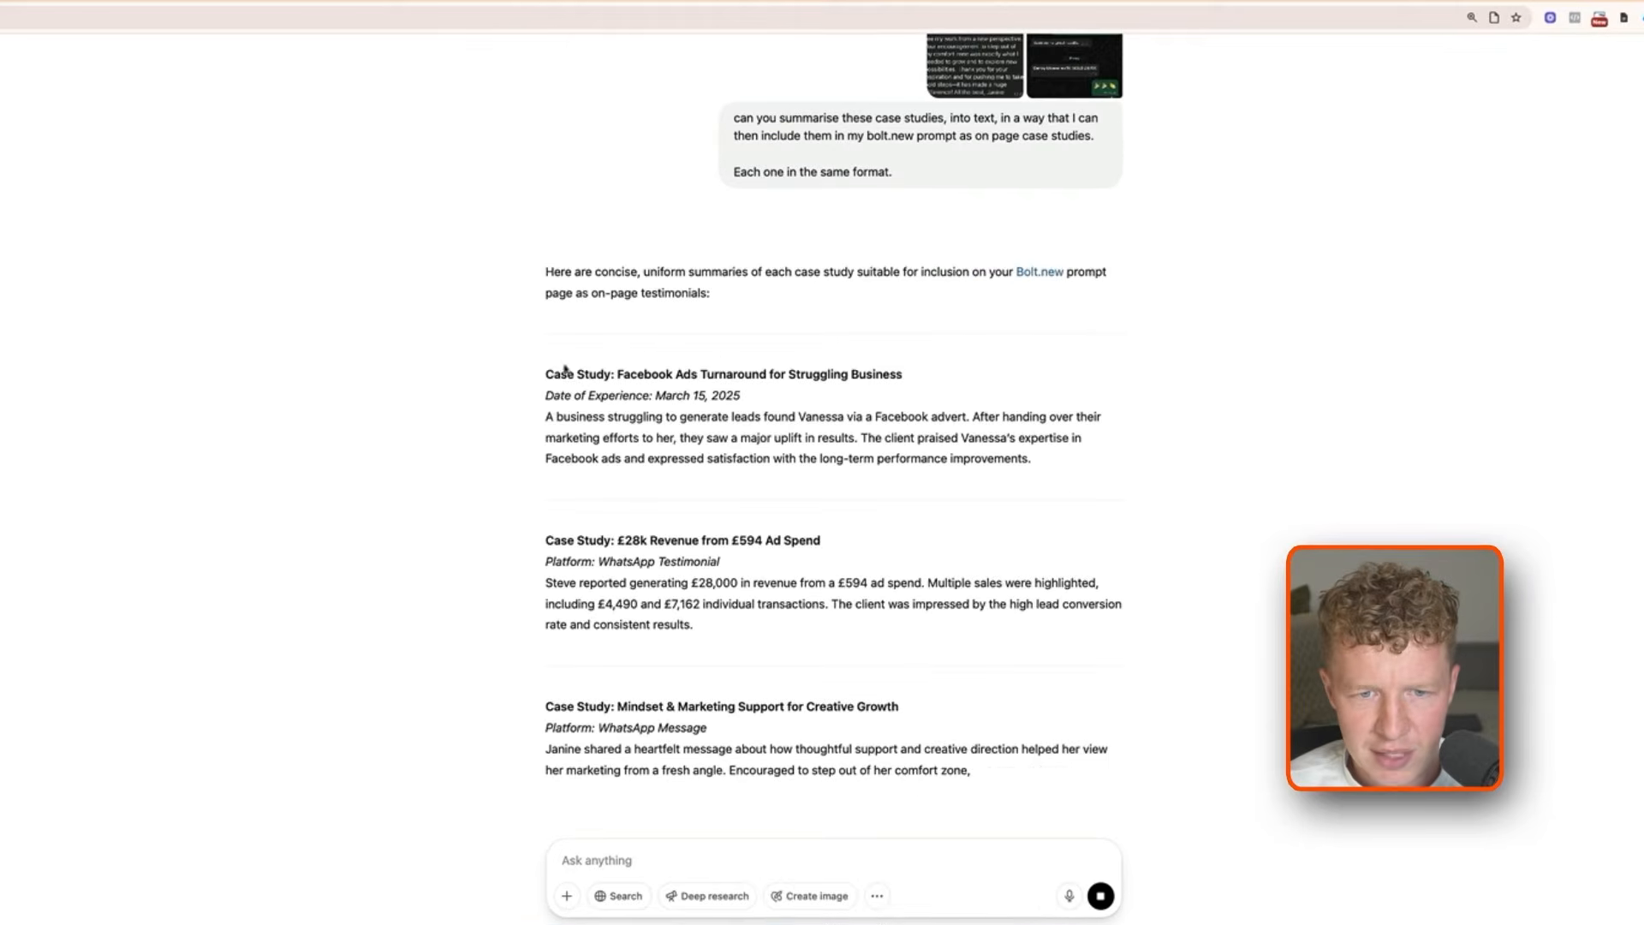
left_click_drag(691, 404, 844, 651)
left_click_drag(770, 734, 769, 656)
key("super+c")
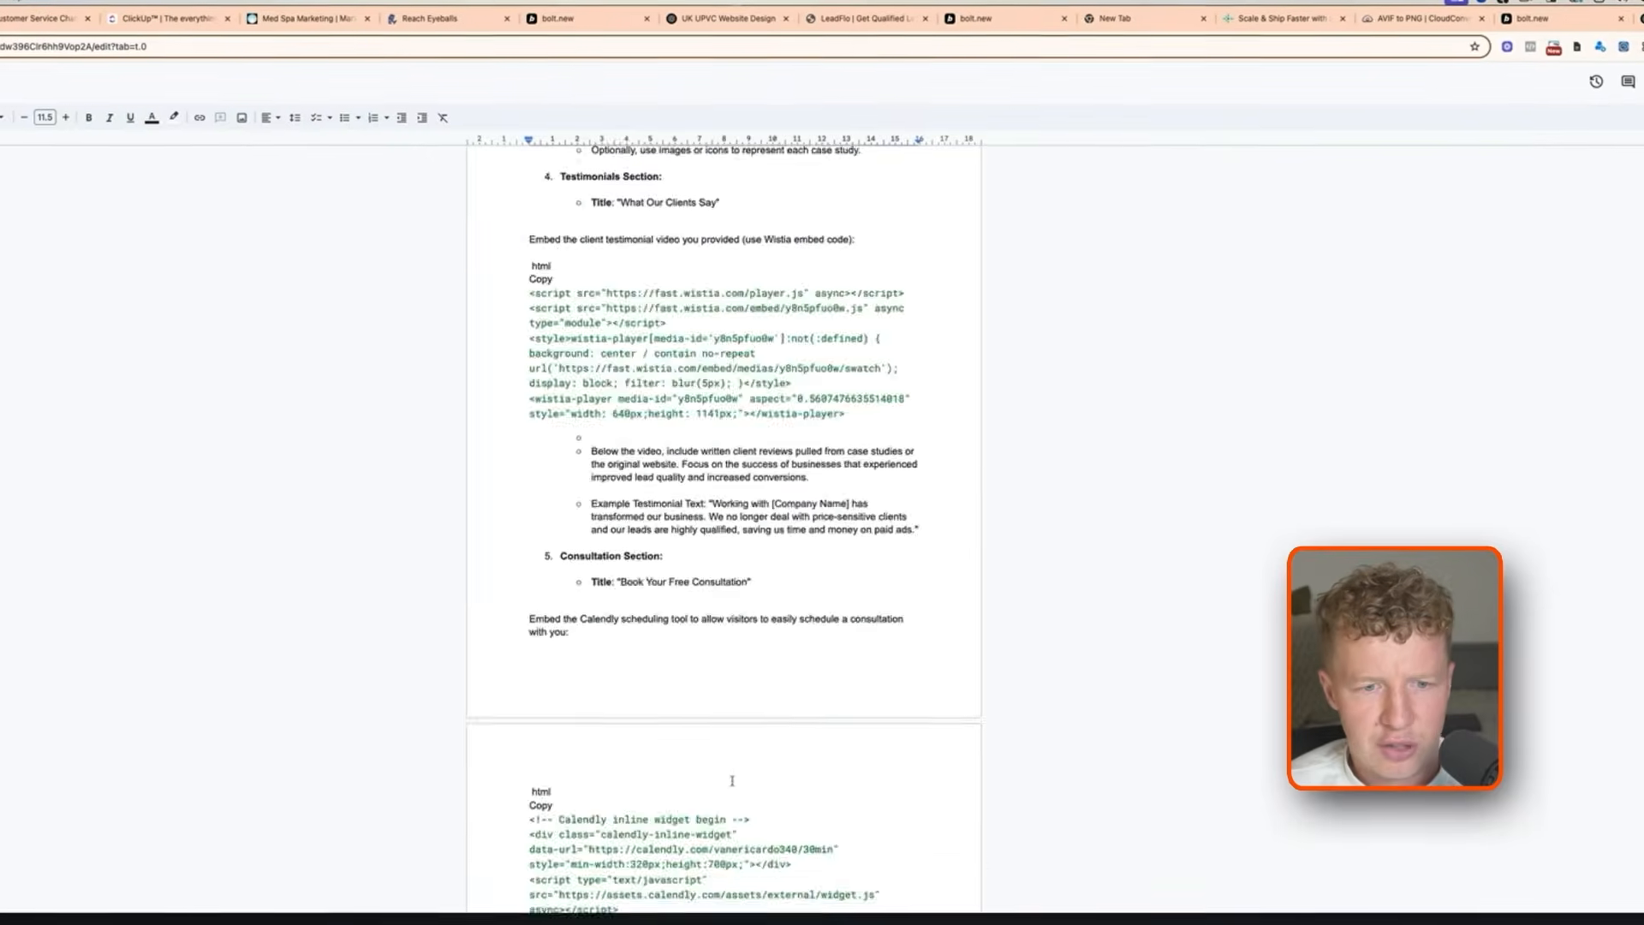
Paste the four case study summaries at the end of the prompt document in Google Docs and select them
scroll(731, 779, "down", 10)
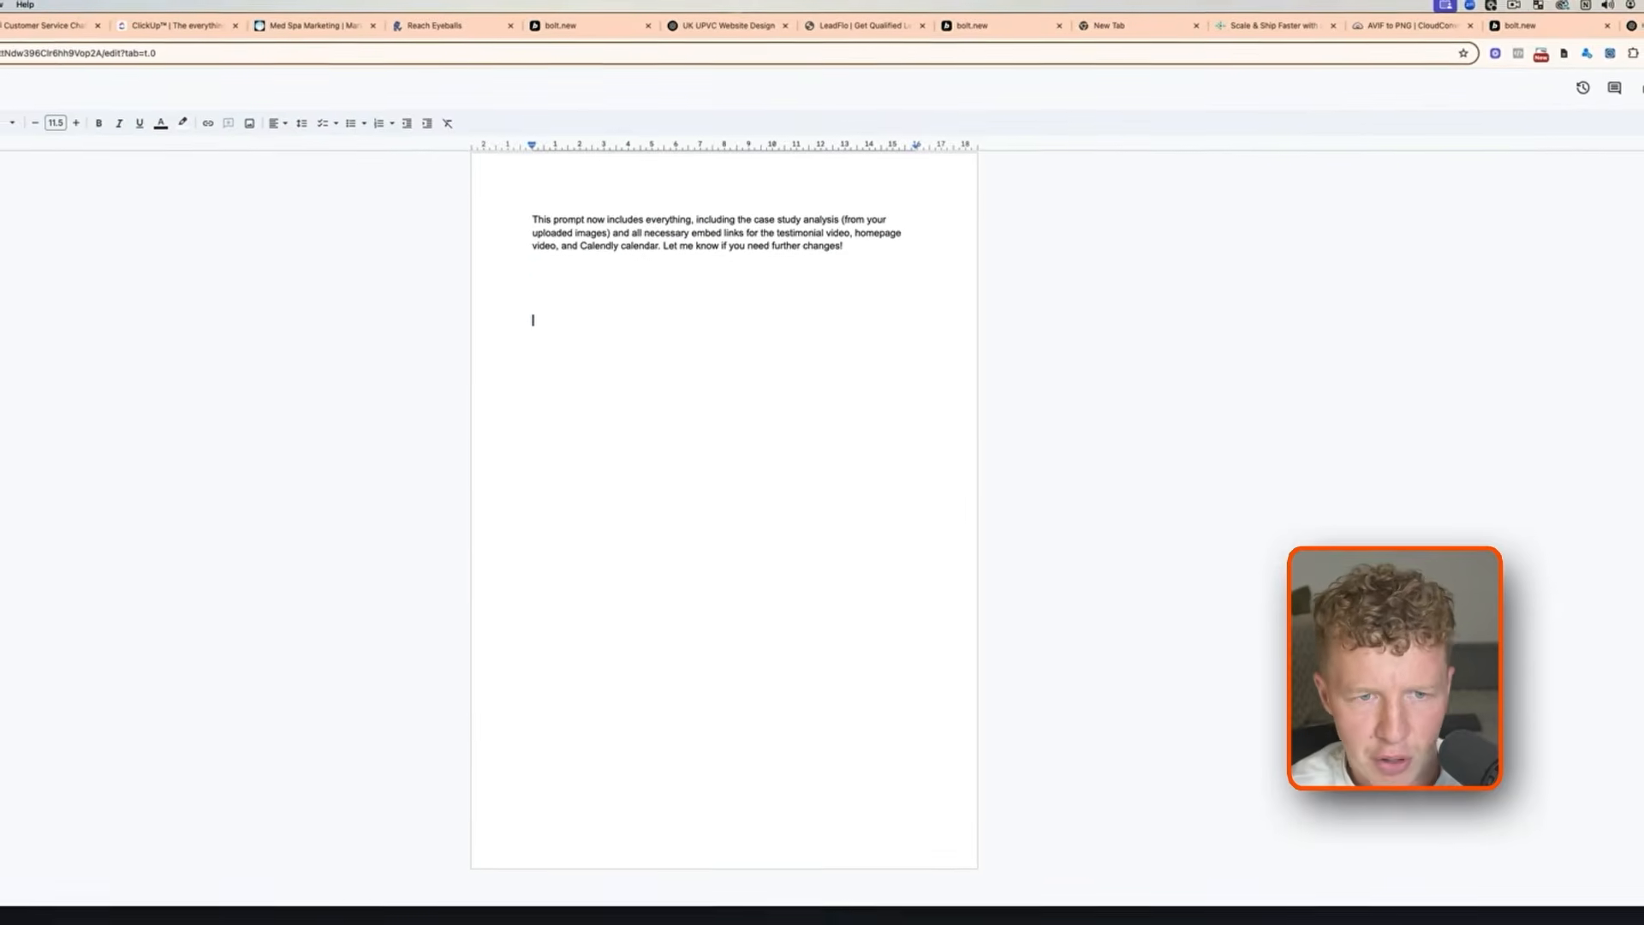
key("super+v")
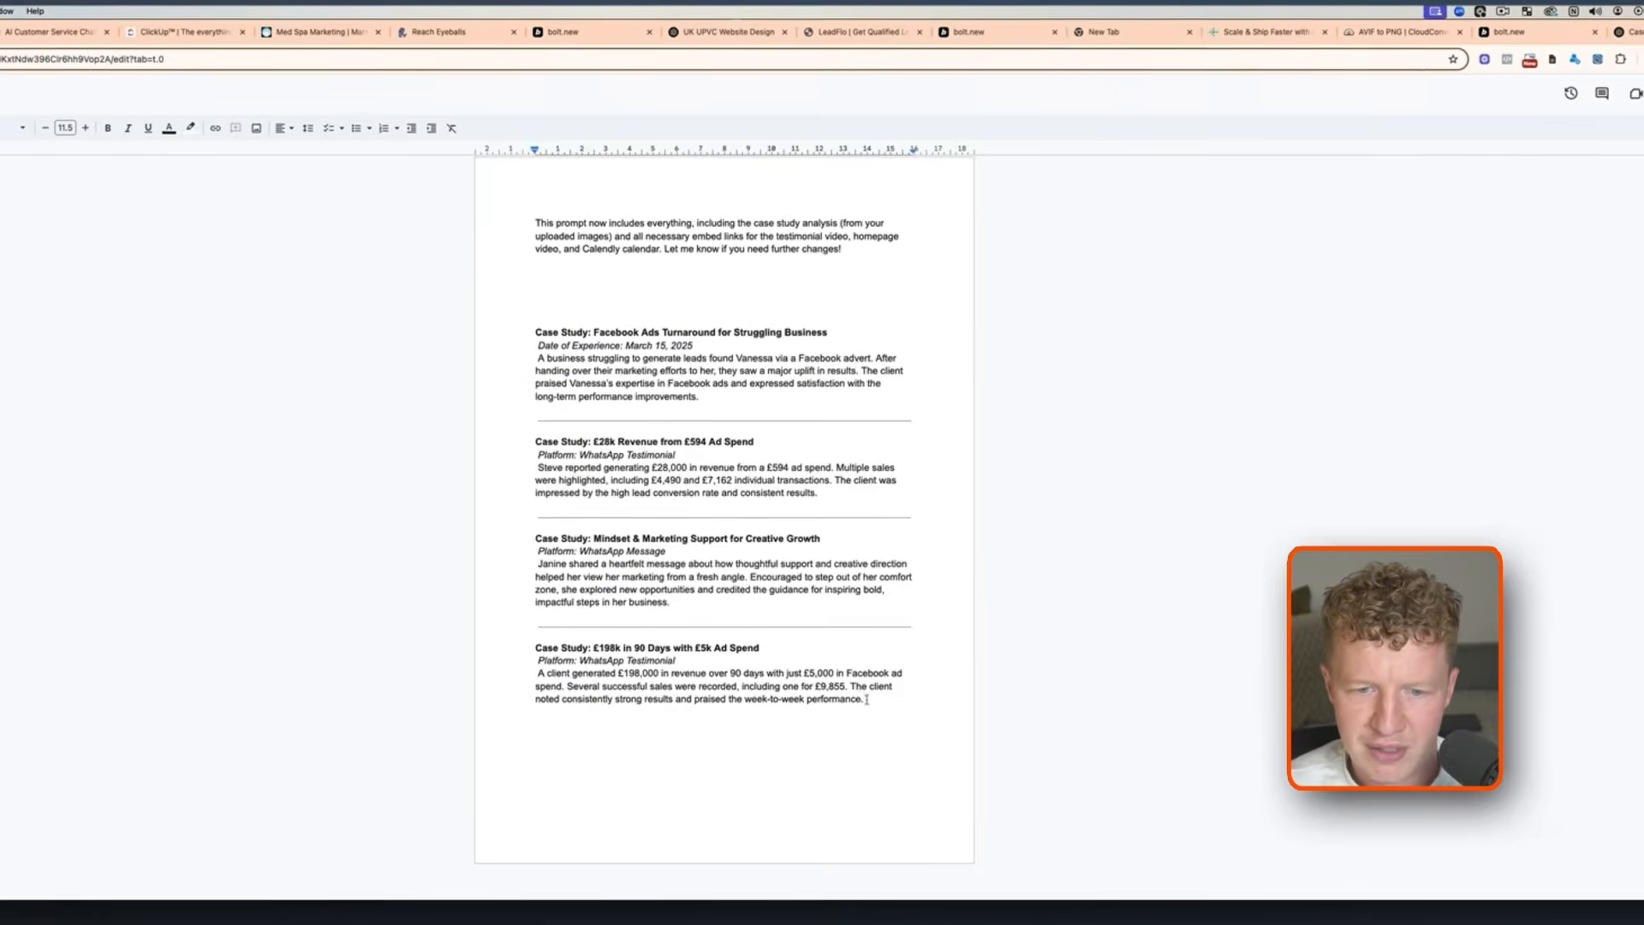
left_click_drag(865, 701, 512, 331)
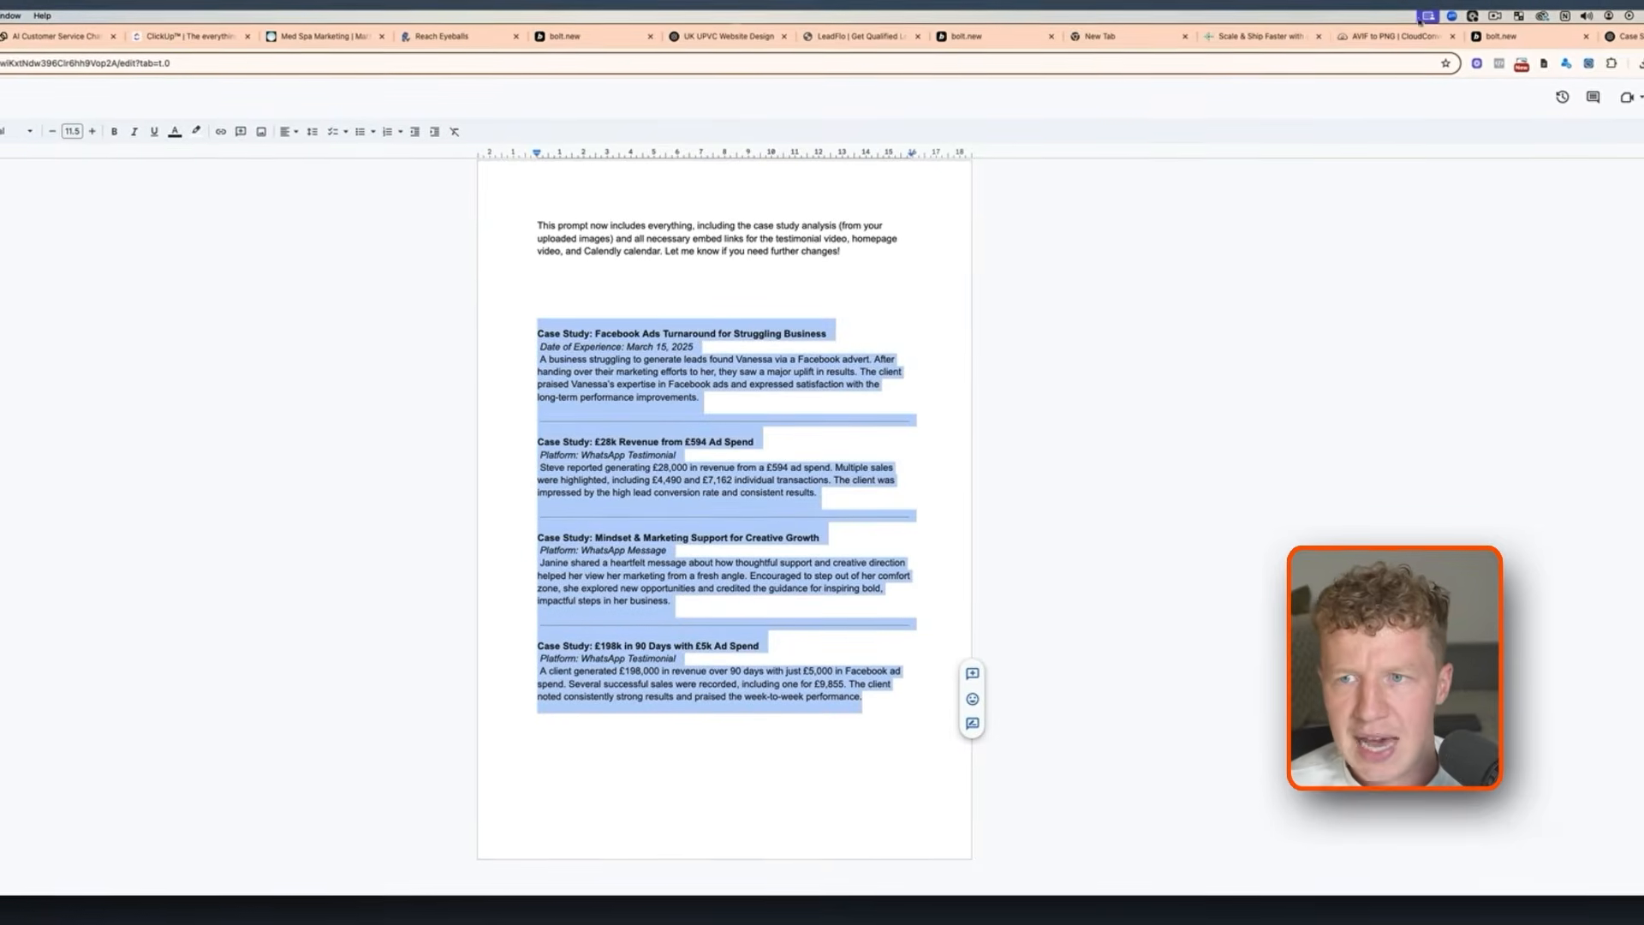
Switch to the Bolt project, check the generated code in index.css, and return to the website preview
left_click(1505, 34)
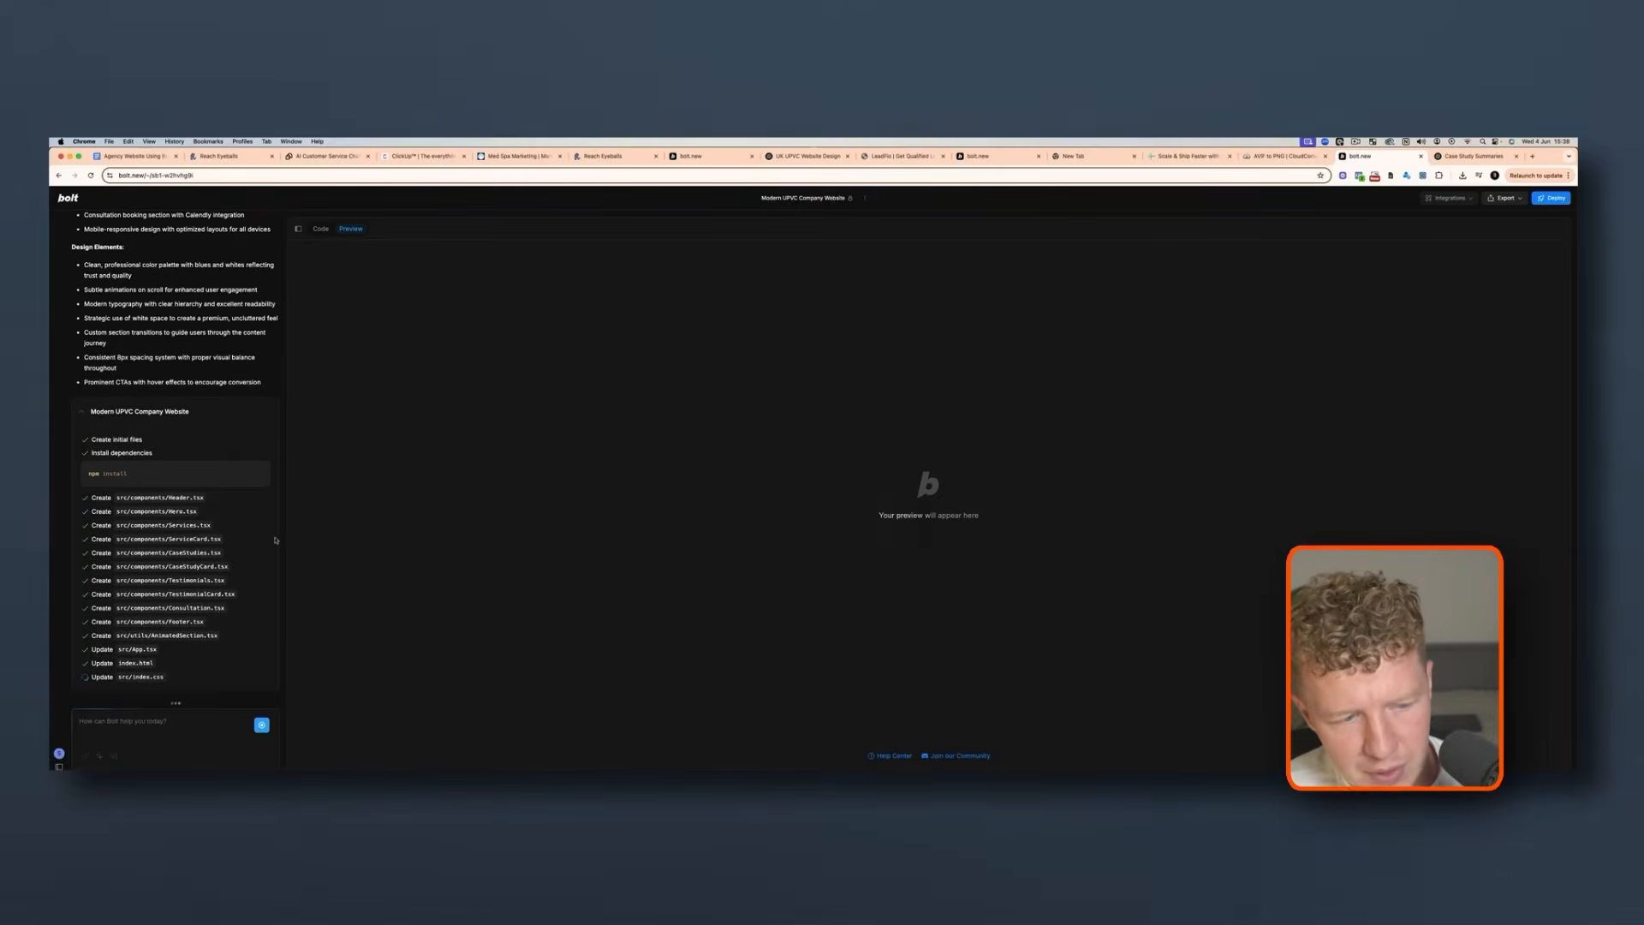
left_click(323, 233)
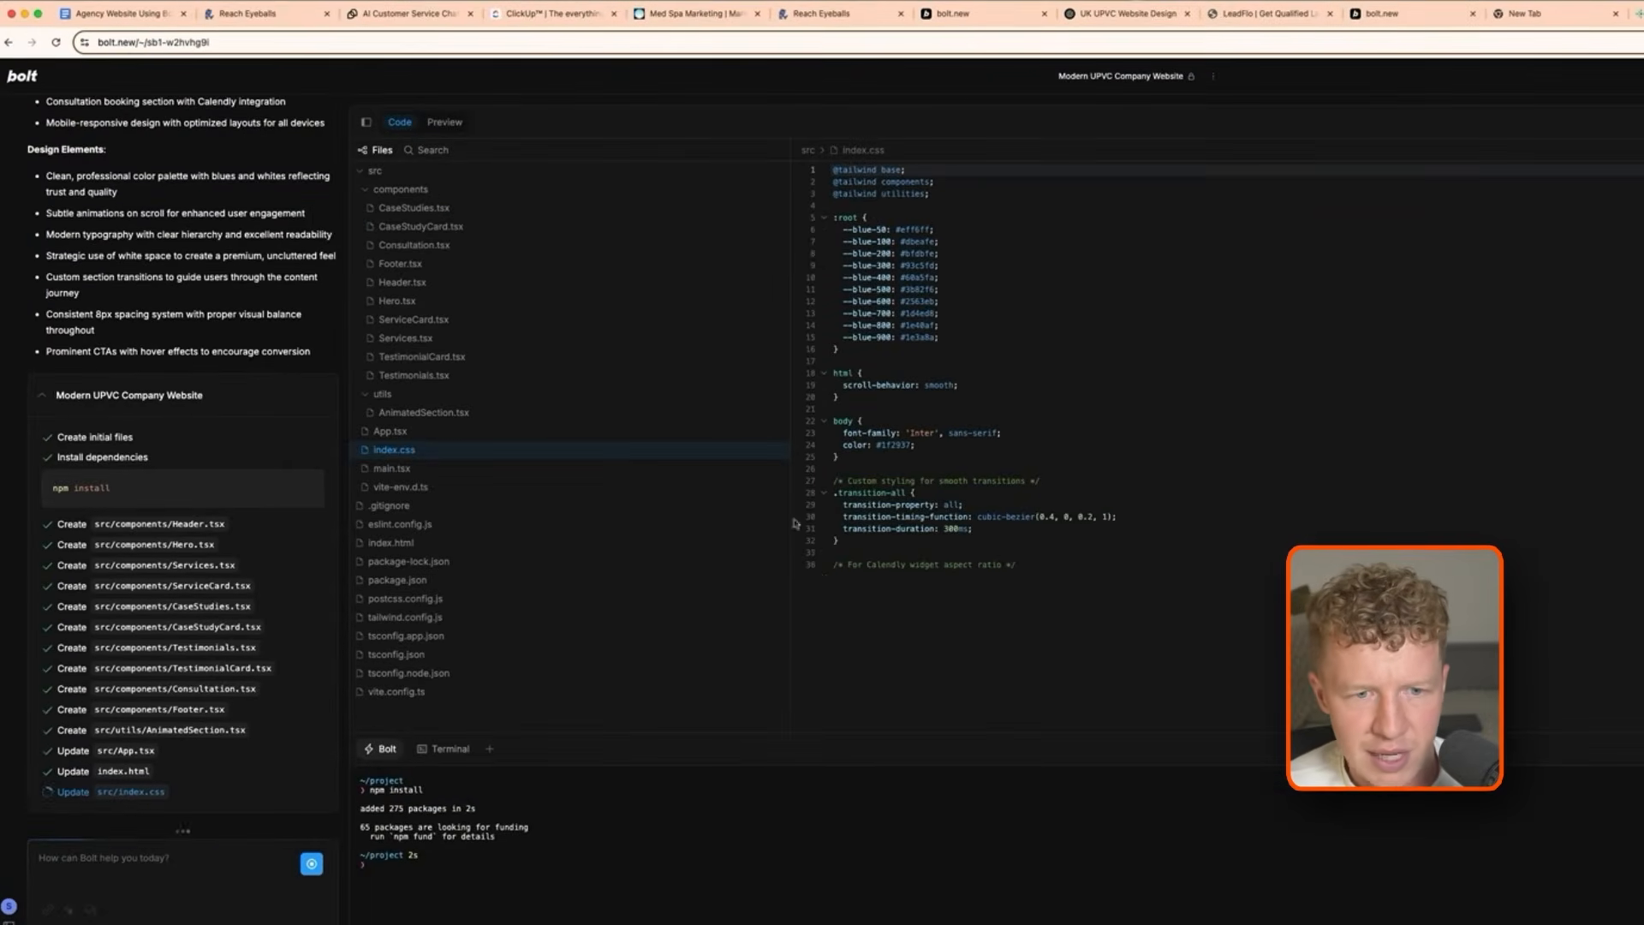
left_click(444, 121)
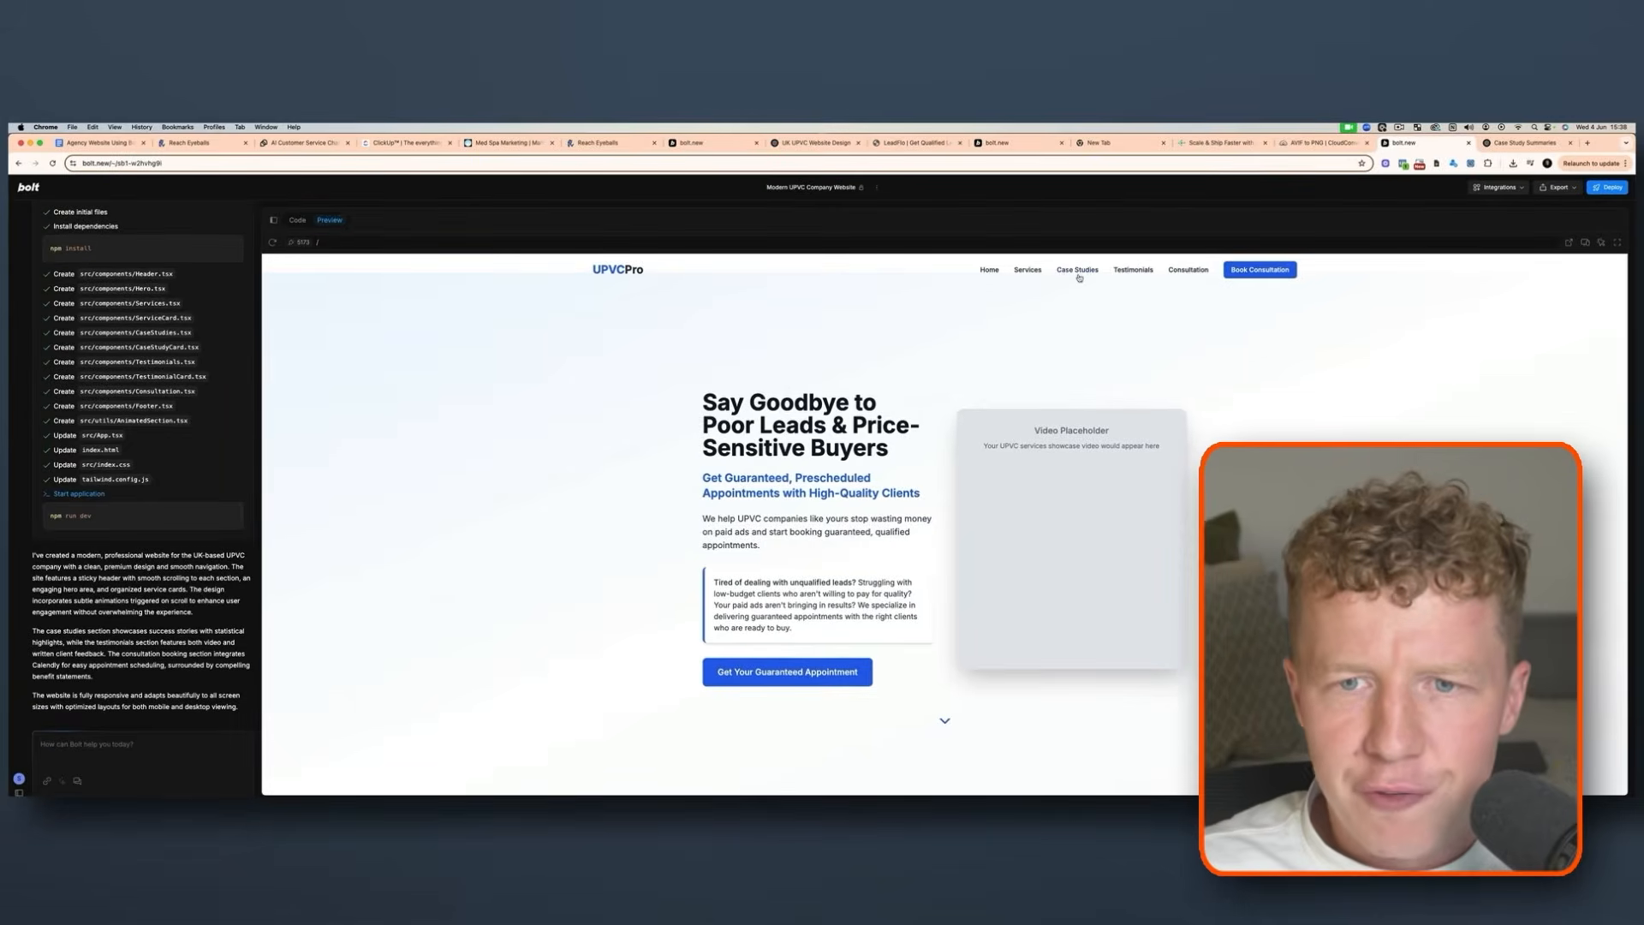
Review the generated site's hero, services, success stories and testimonial sections, checking both video areas
left_click(1077, 272)
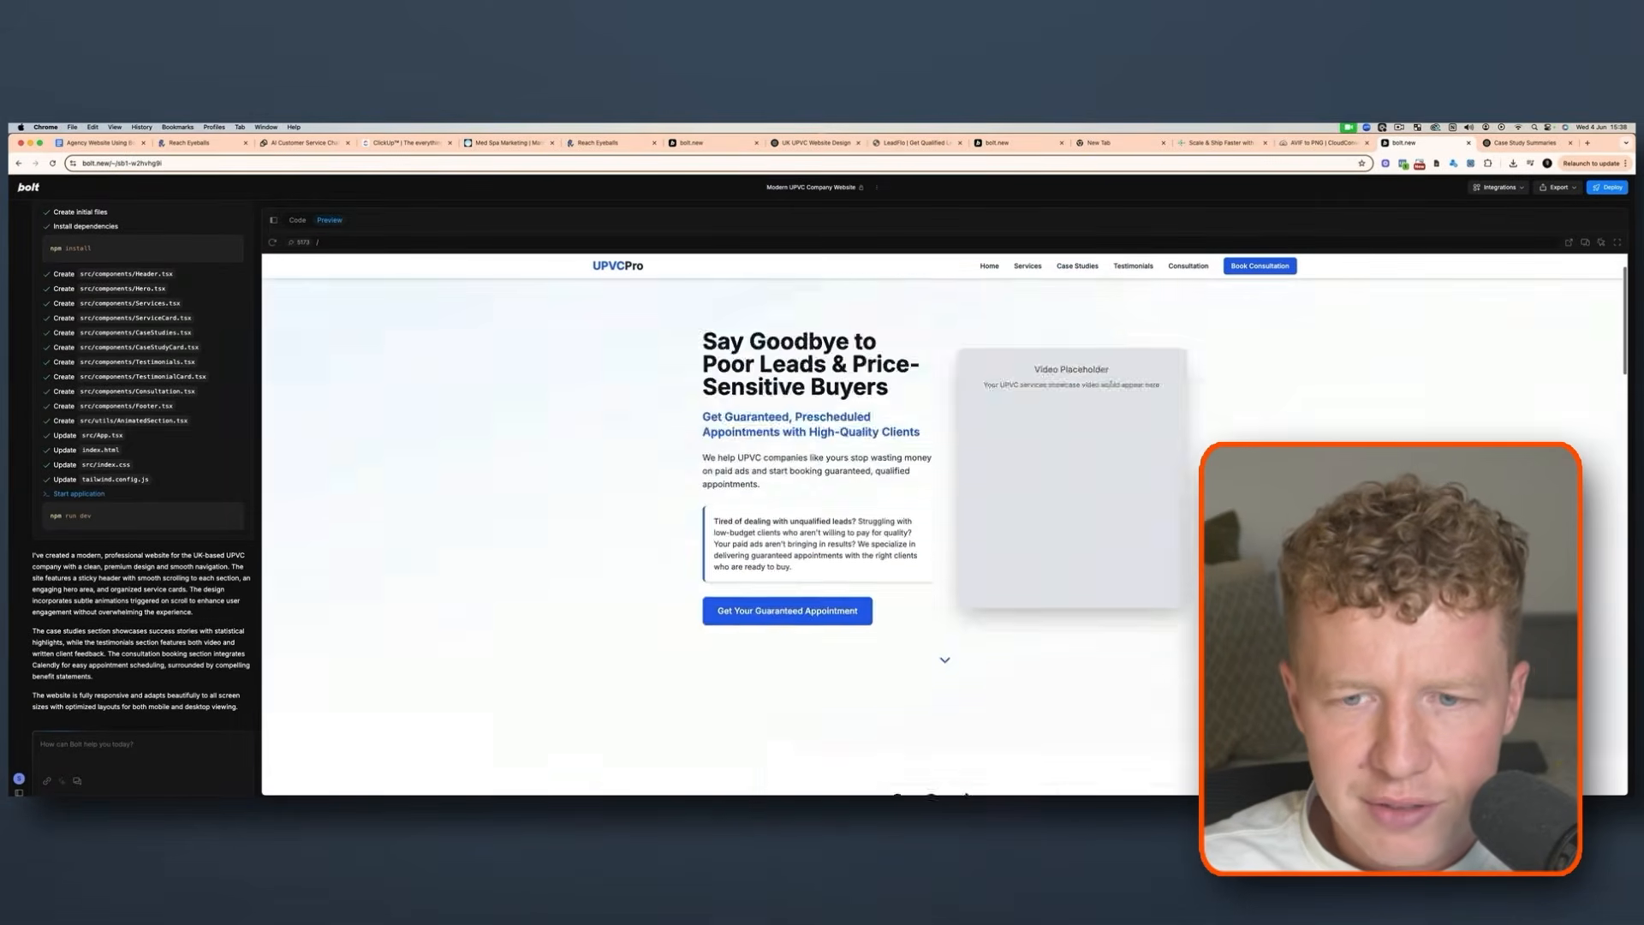
scroll(943, 661, "down", 10)
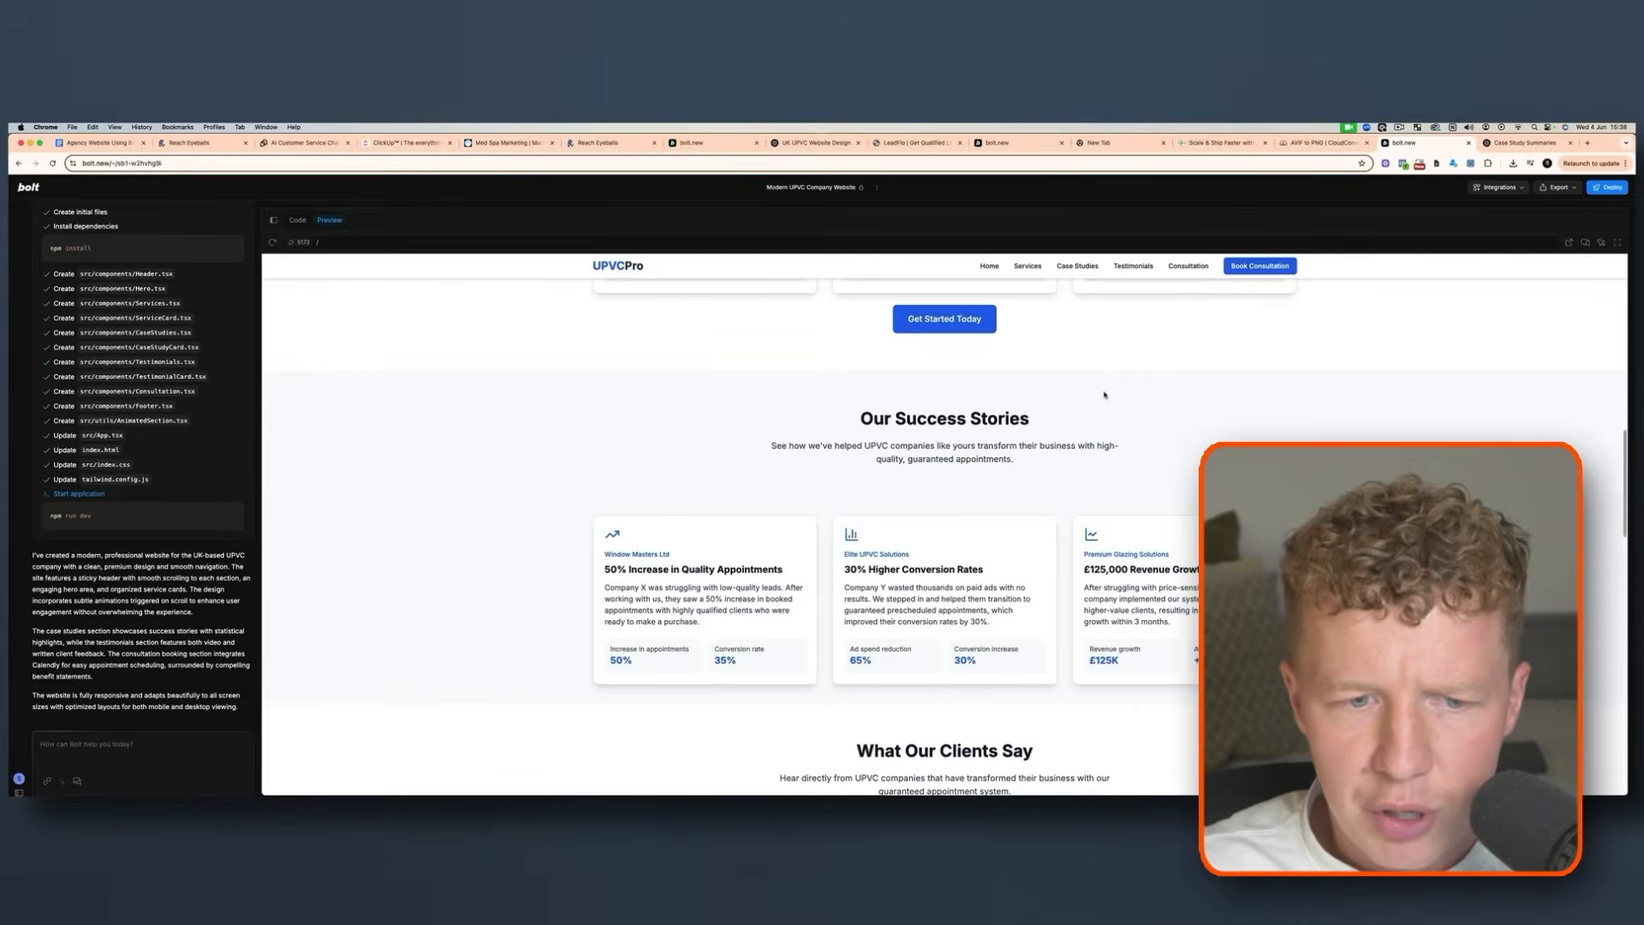
scroll(1105, 395, "up", 15)
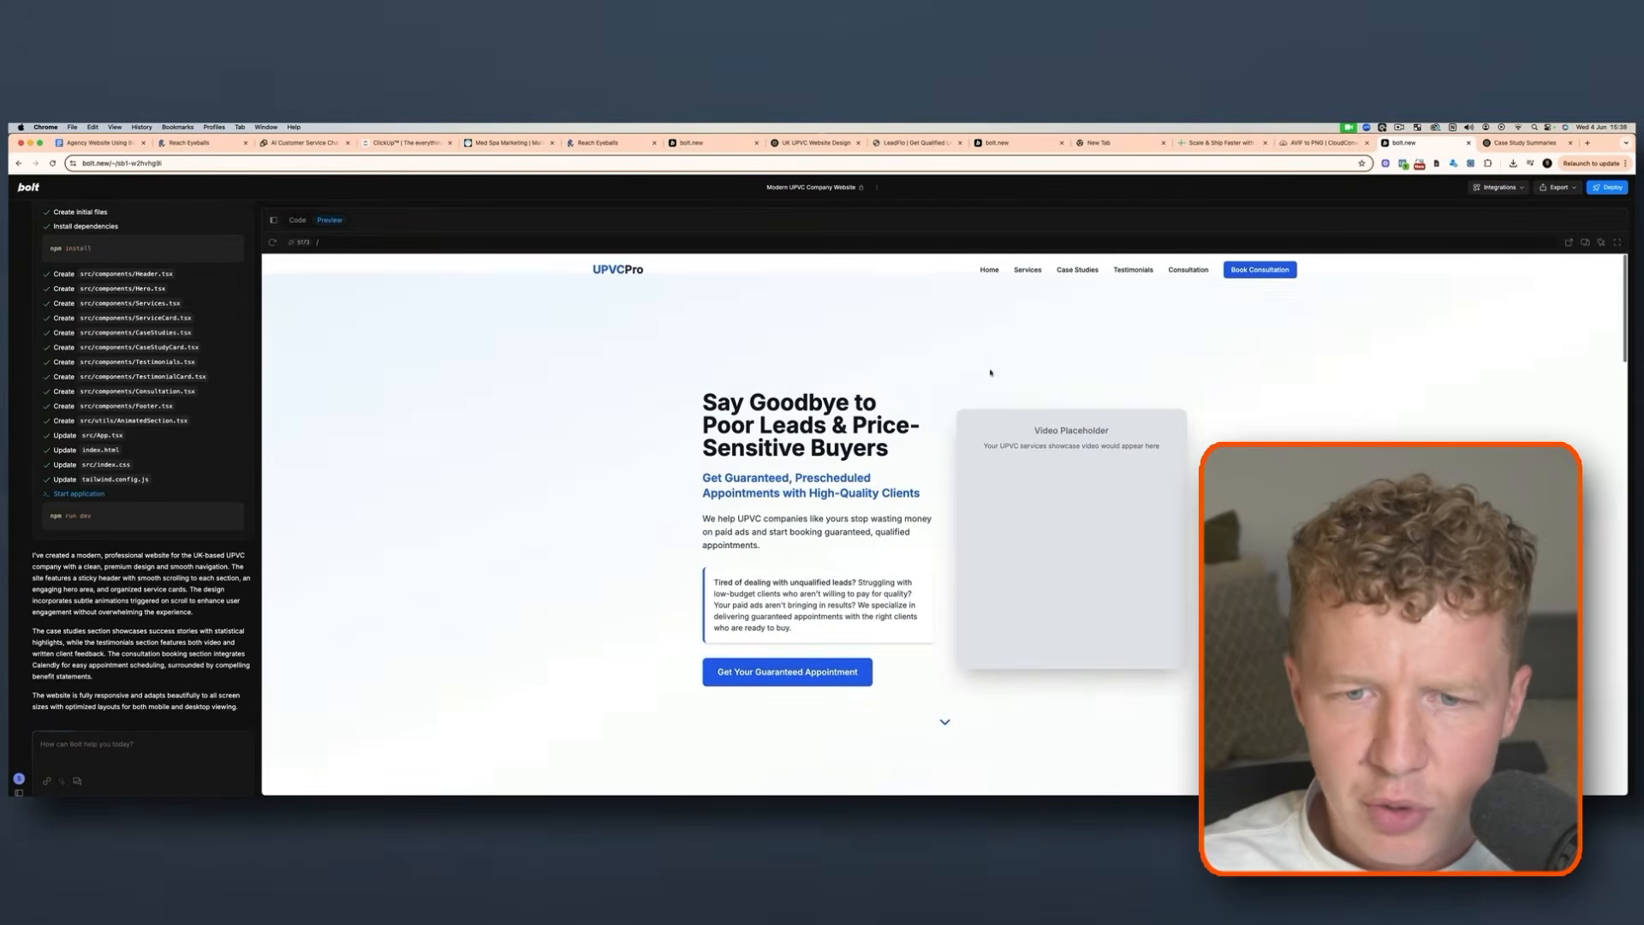
scroll(971, 497, "down", 6)
scroll(973, 498, "up", 5)
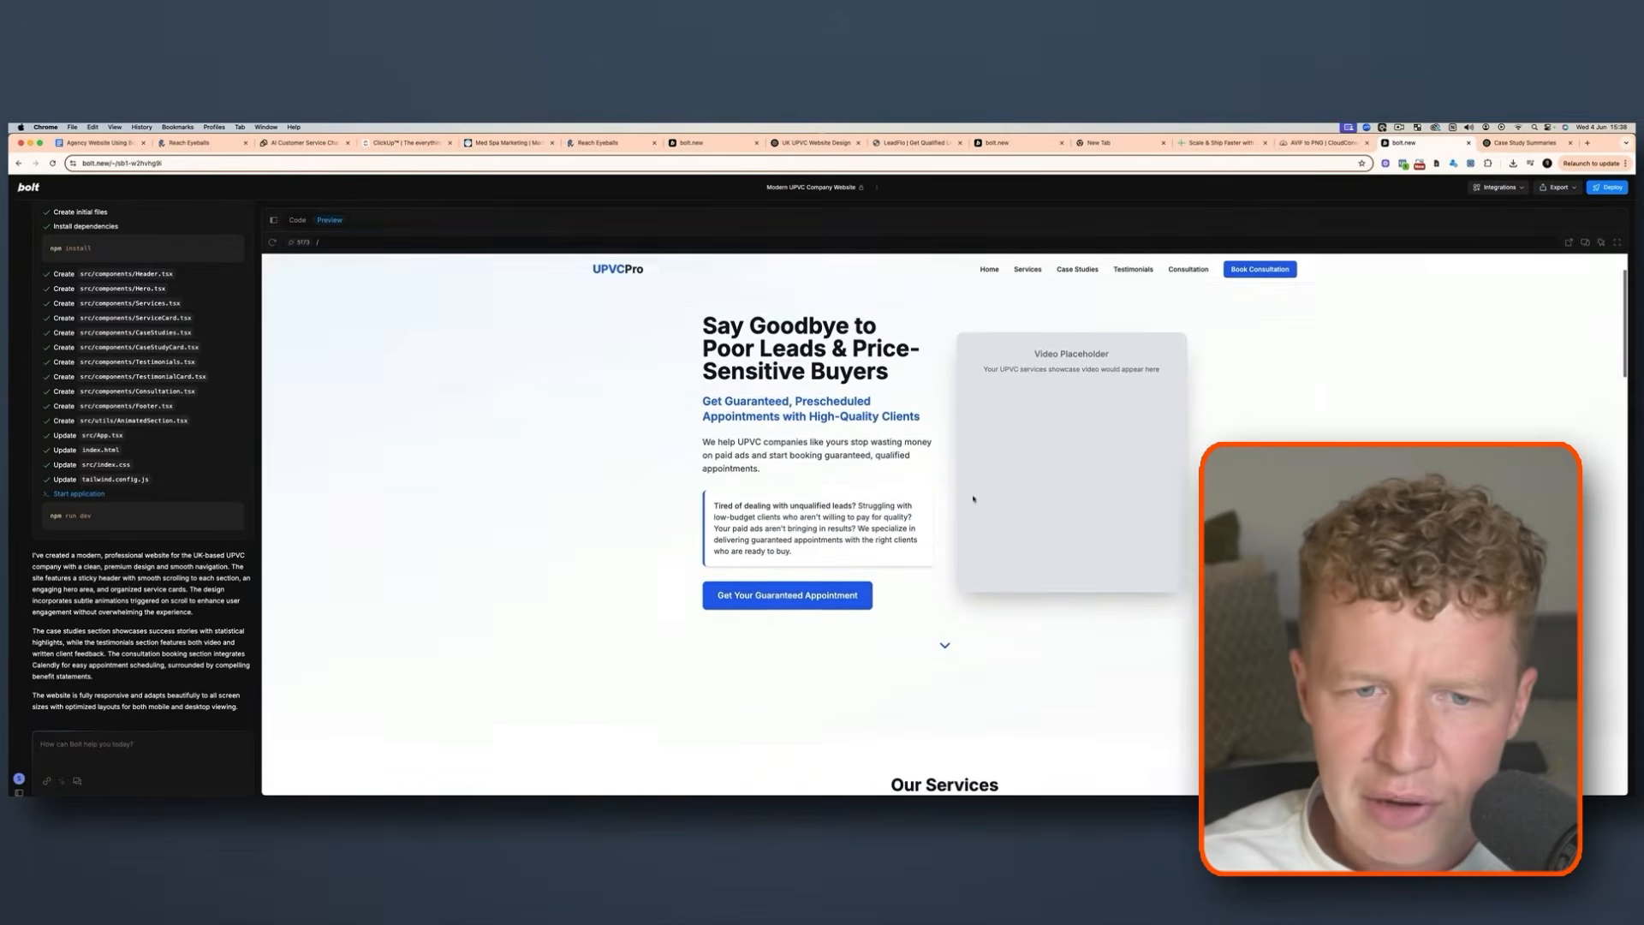
scroll(942, 501, "down", 5)
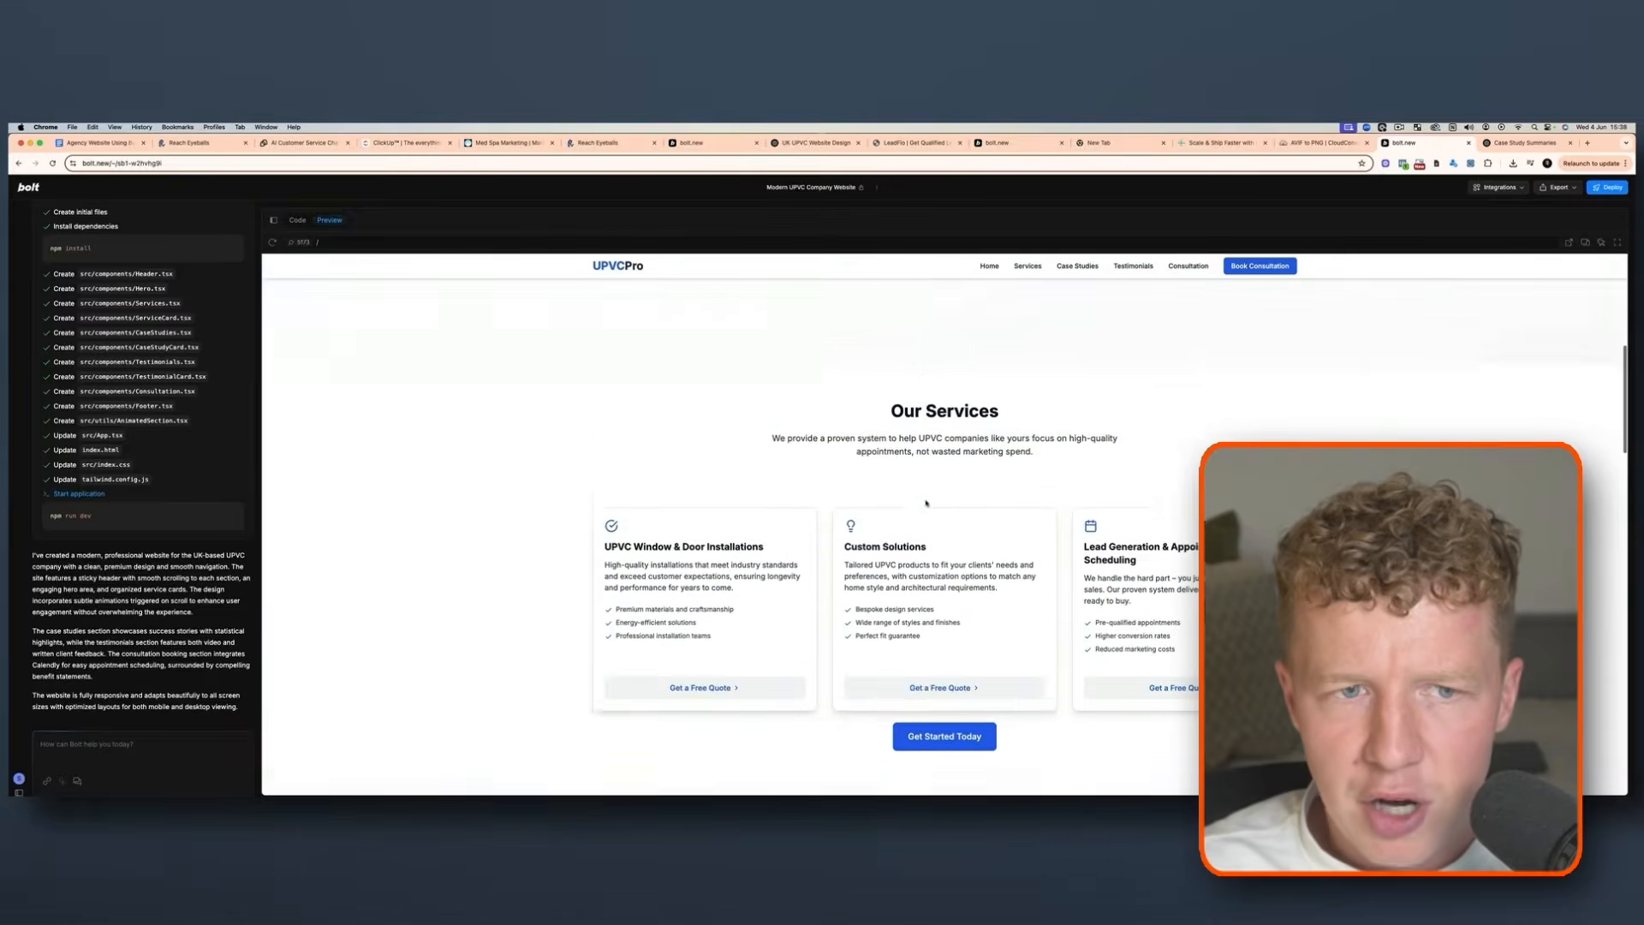
scroll(926, 502, "down", 10)
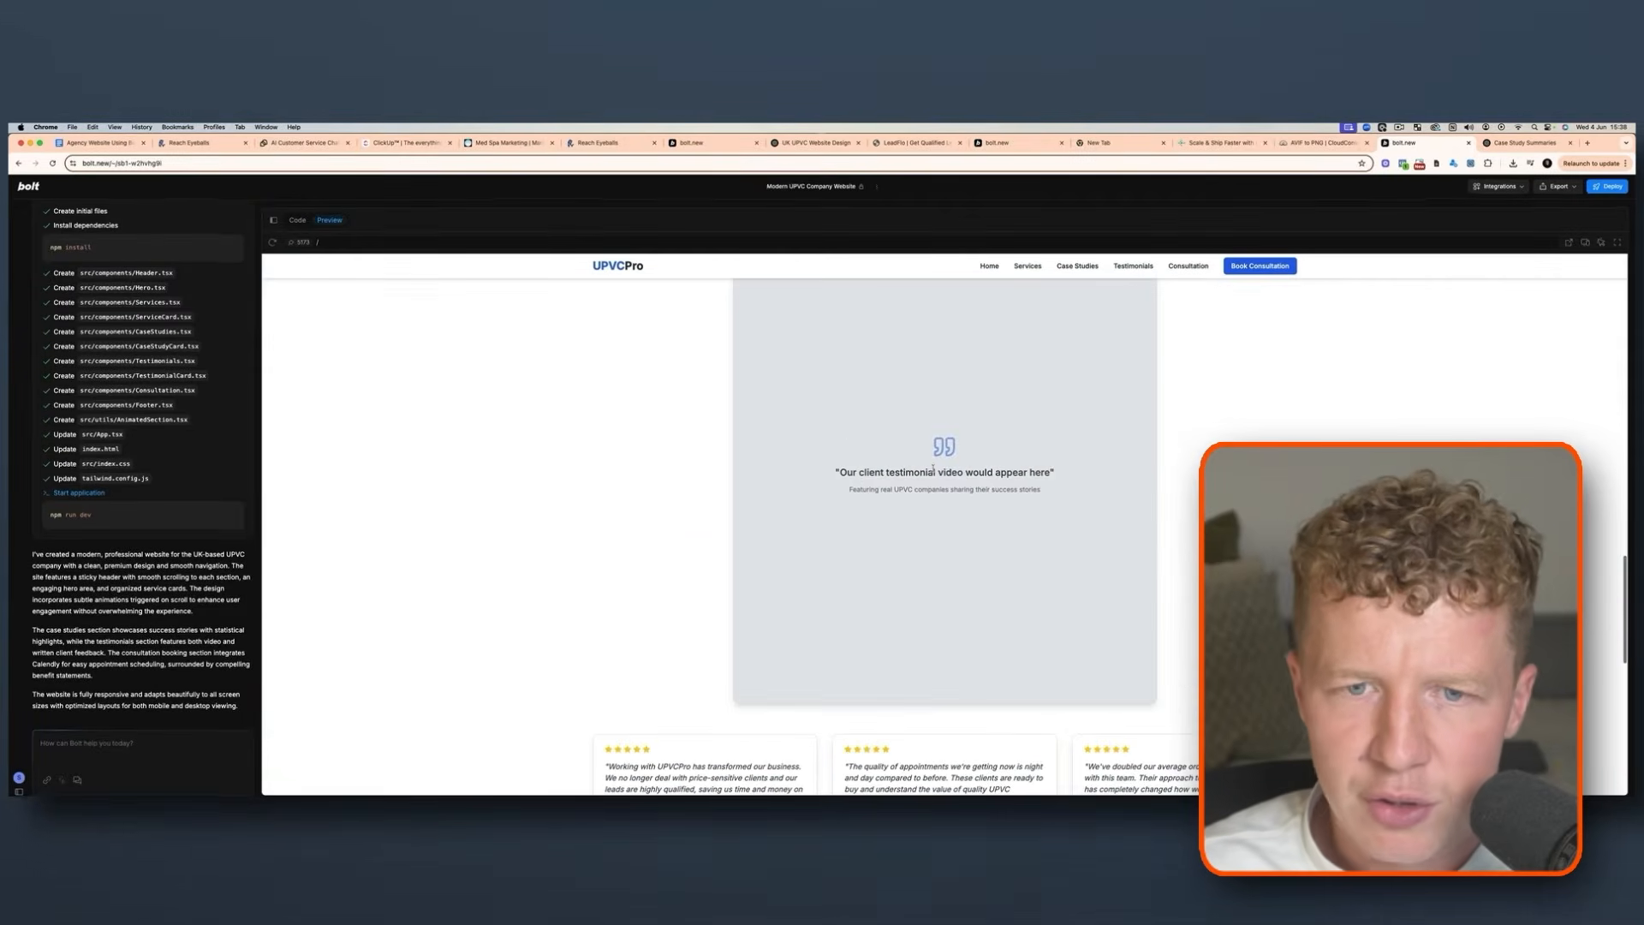
Save the header logo image from the existing reacheyeballs.com website into the new website folder
left_click(190, 142)
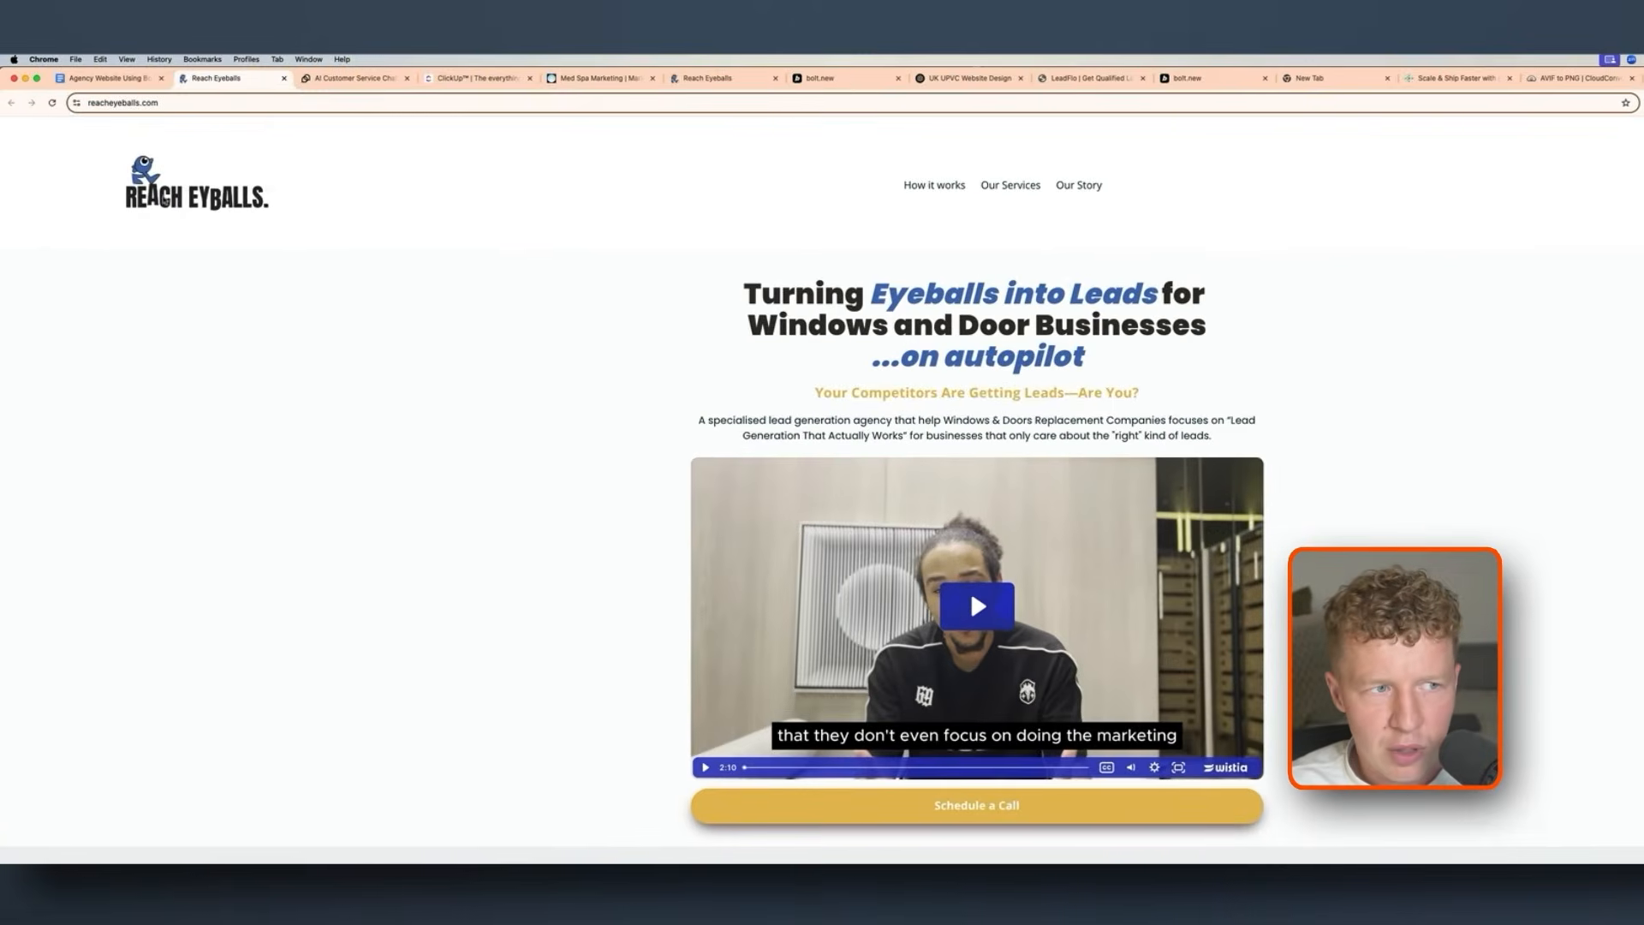
right_click(31, 204)
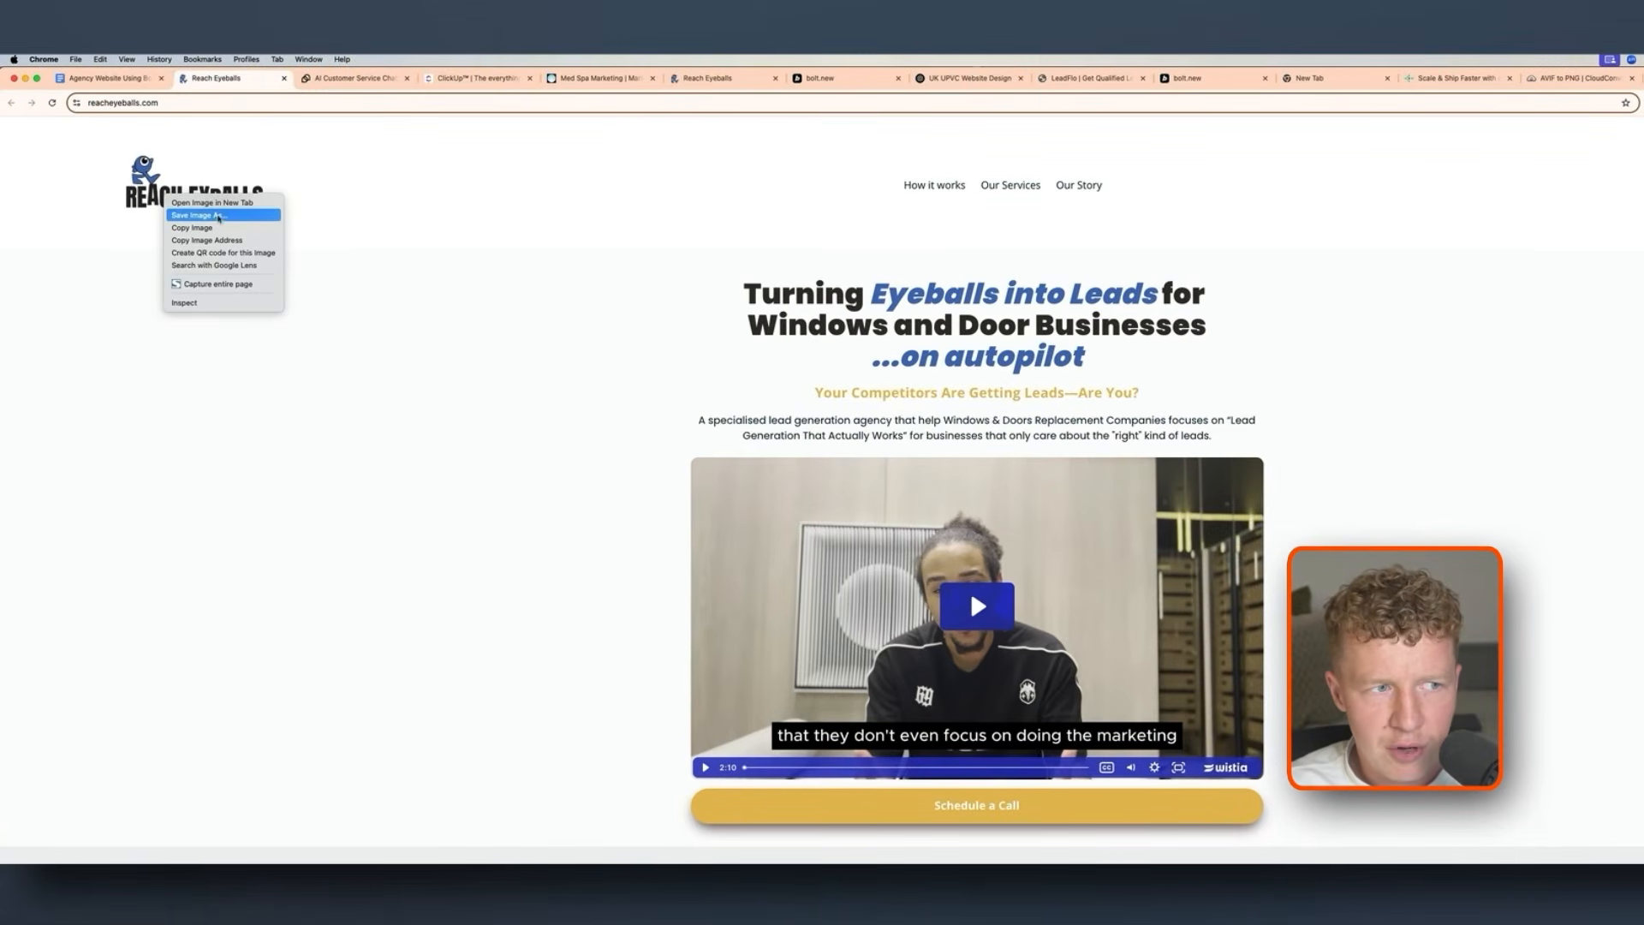
left_click(218, 216)
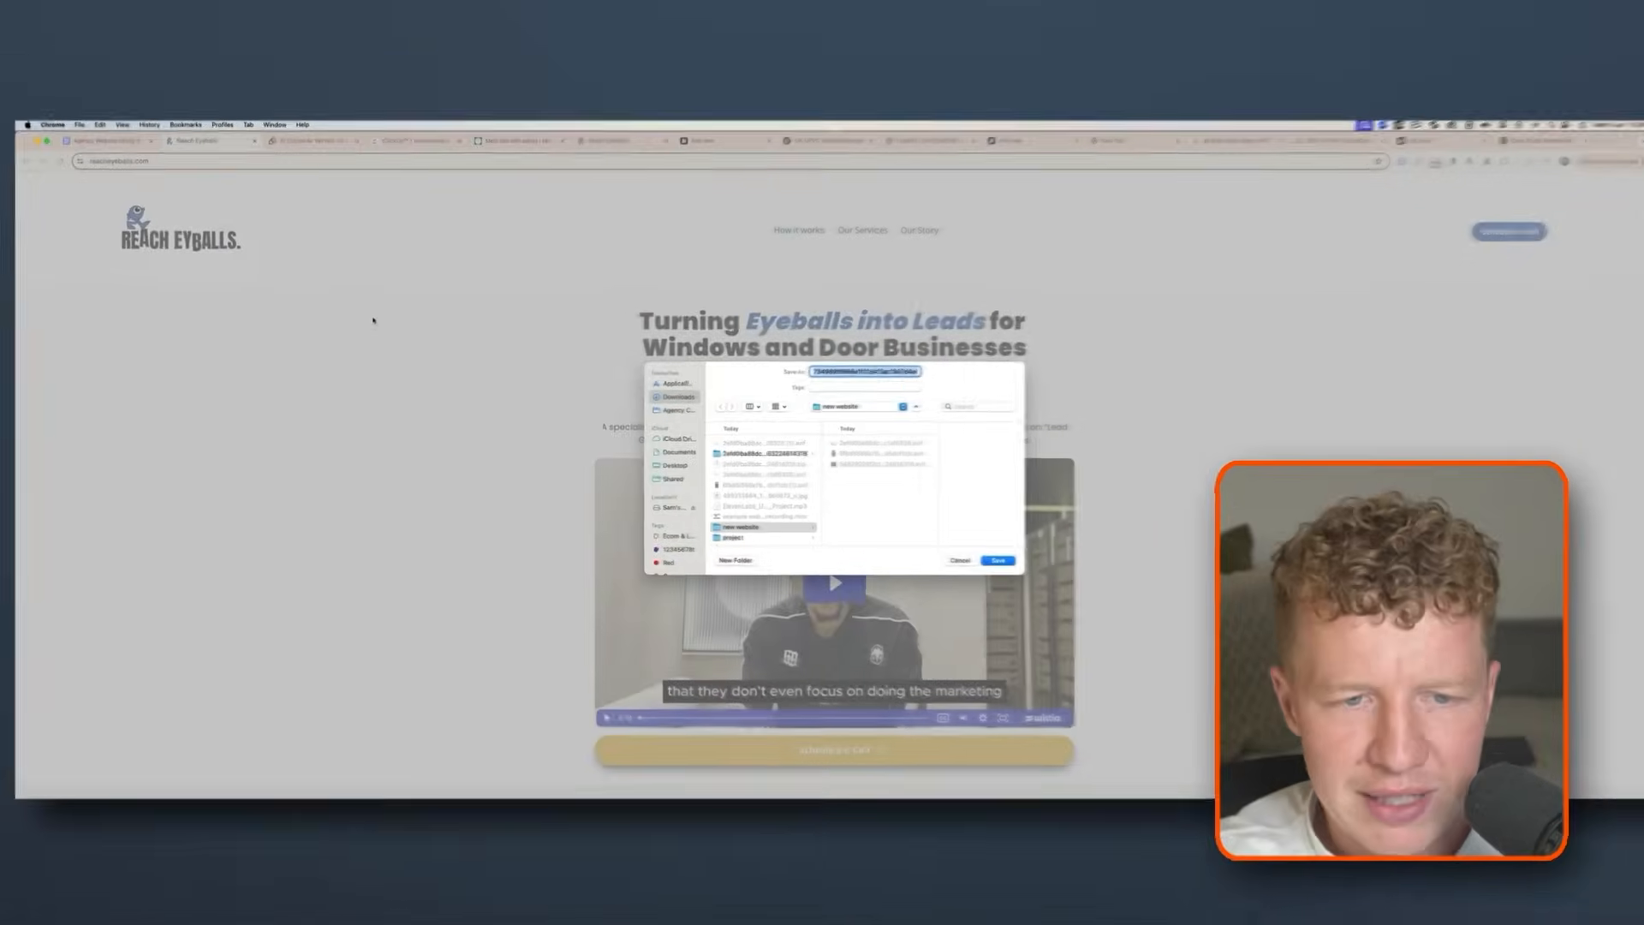
key("Return")
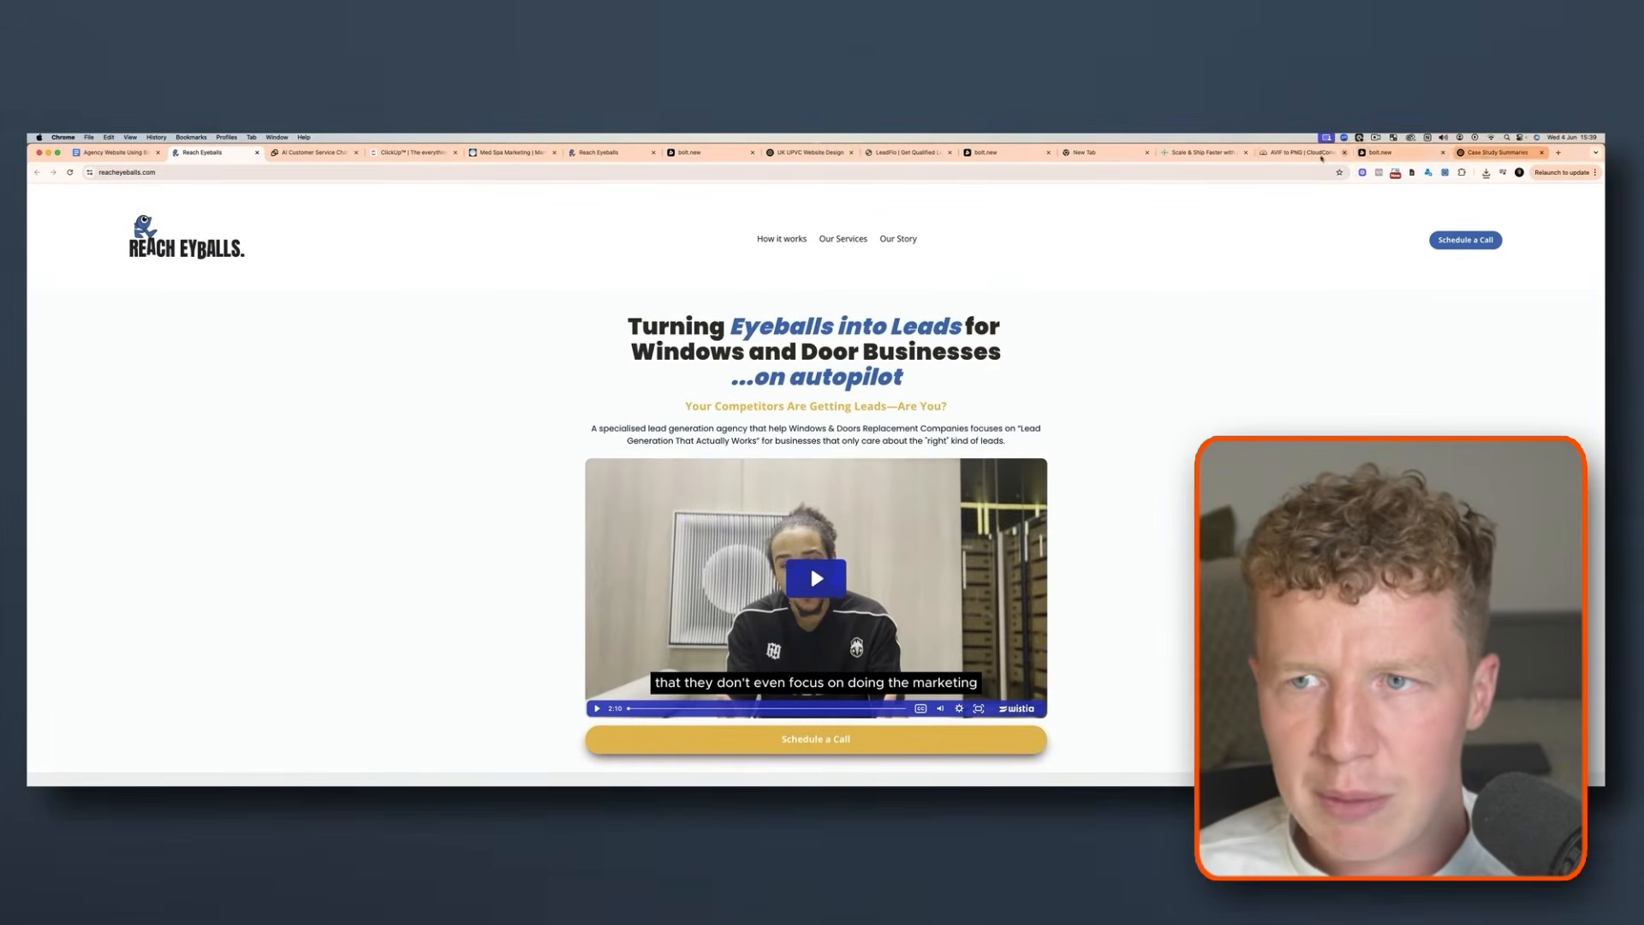
left_click(1405, 153)
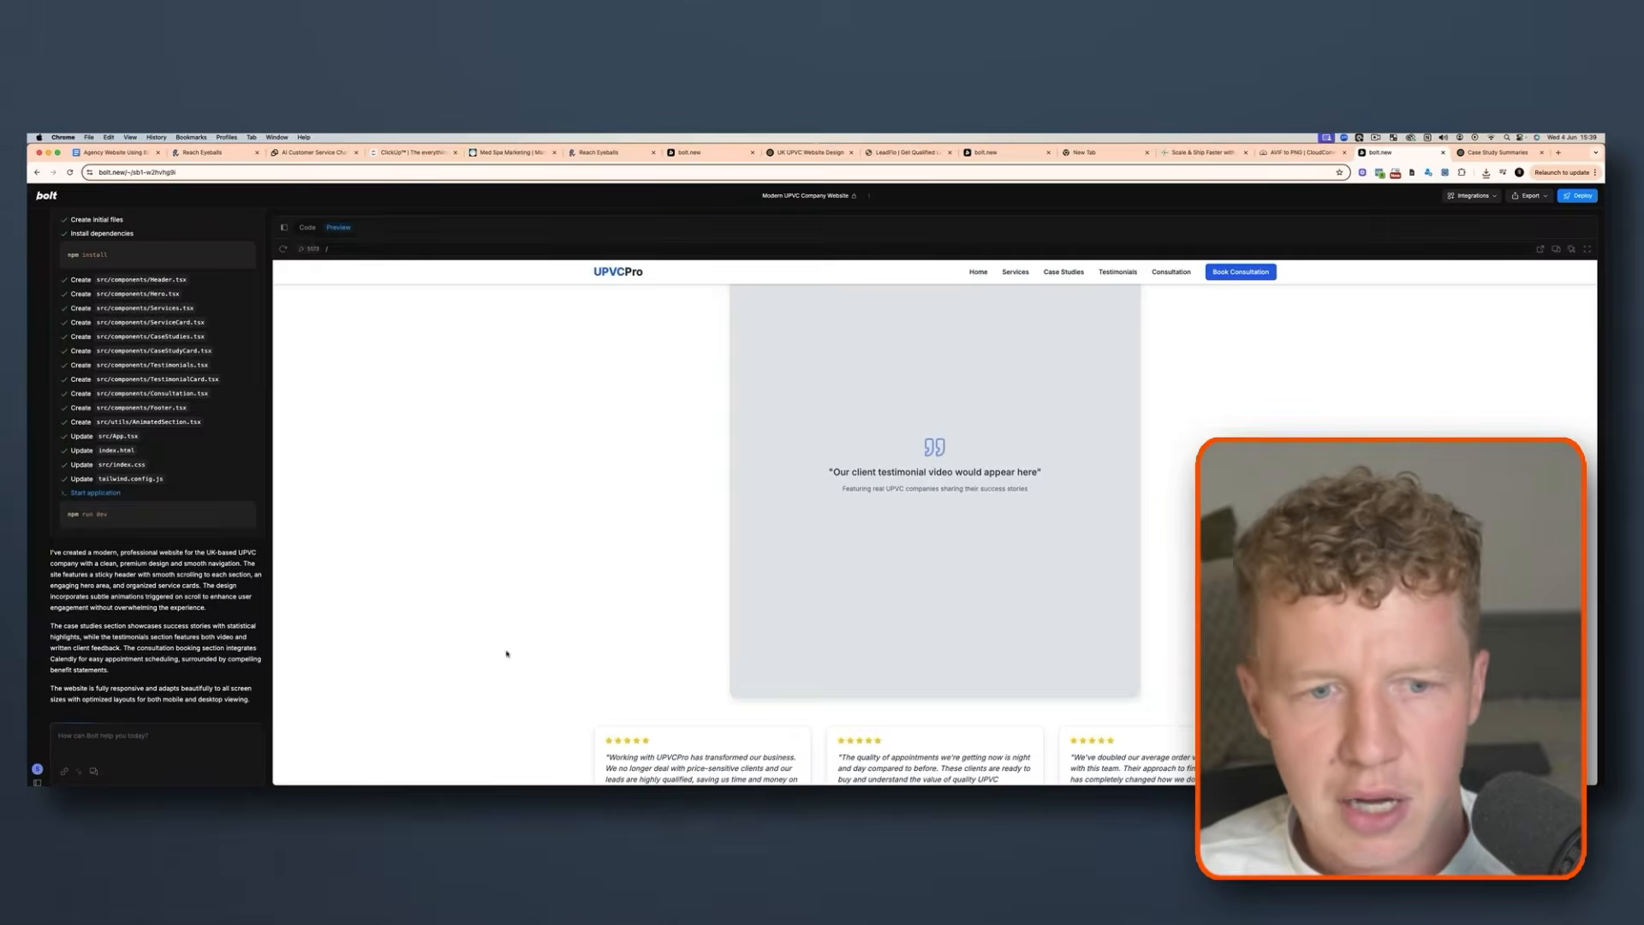
left_click(129, 732)
type("Please can you change the business name to Ea")
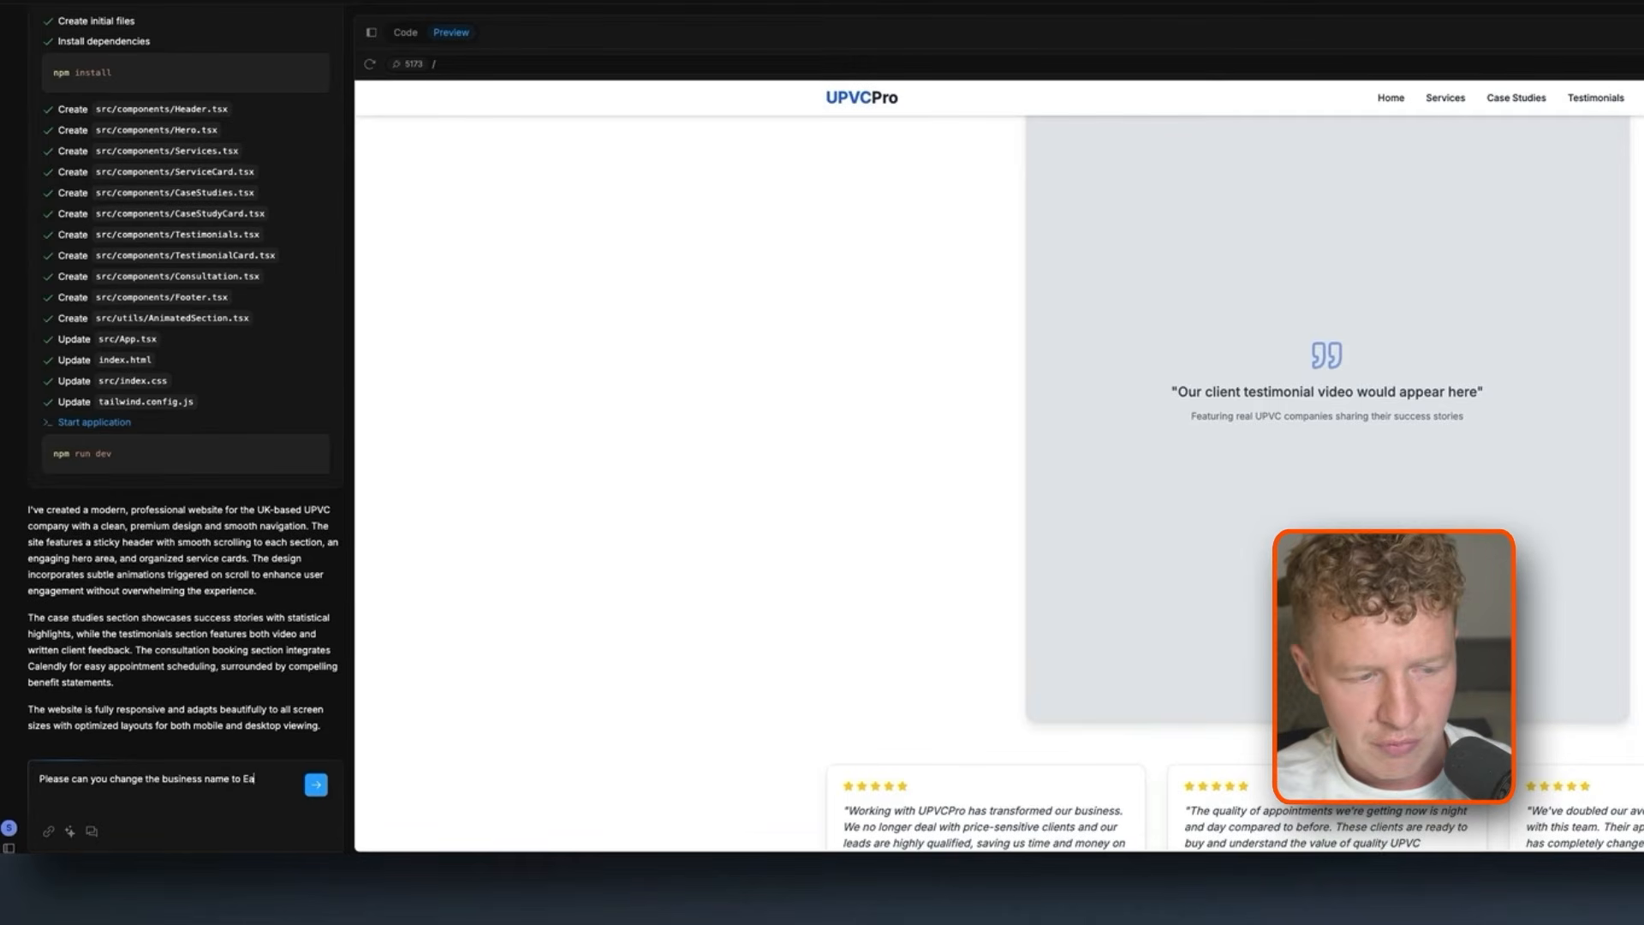
type("balls and use the upload")
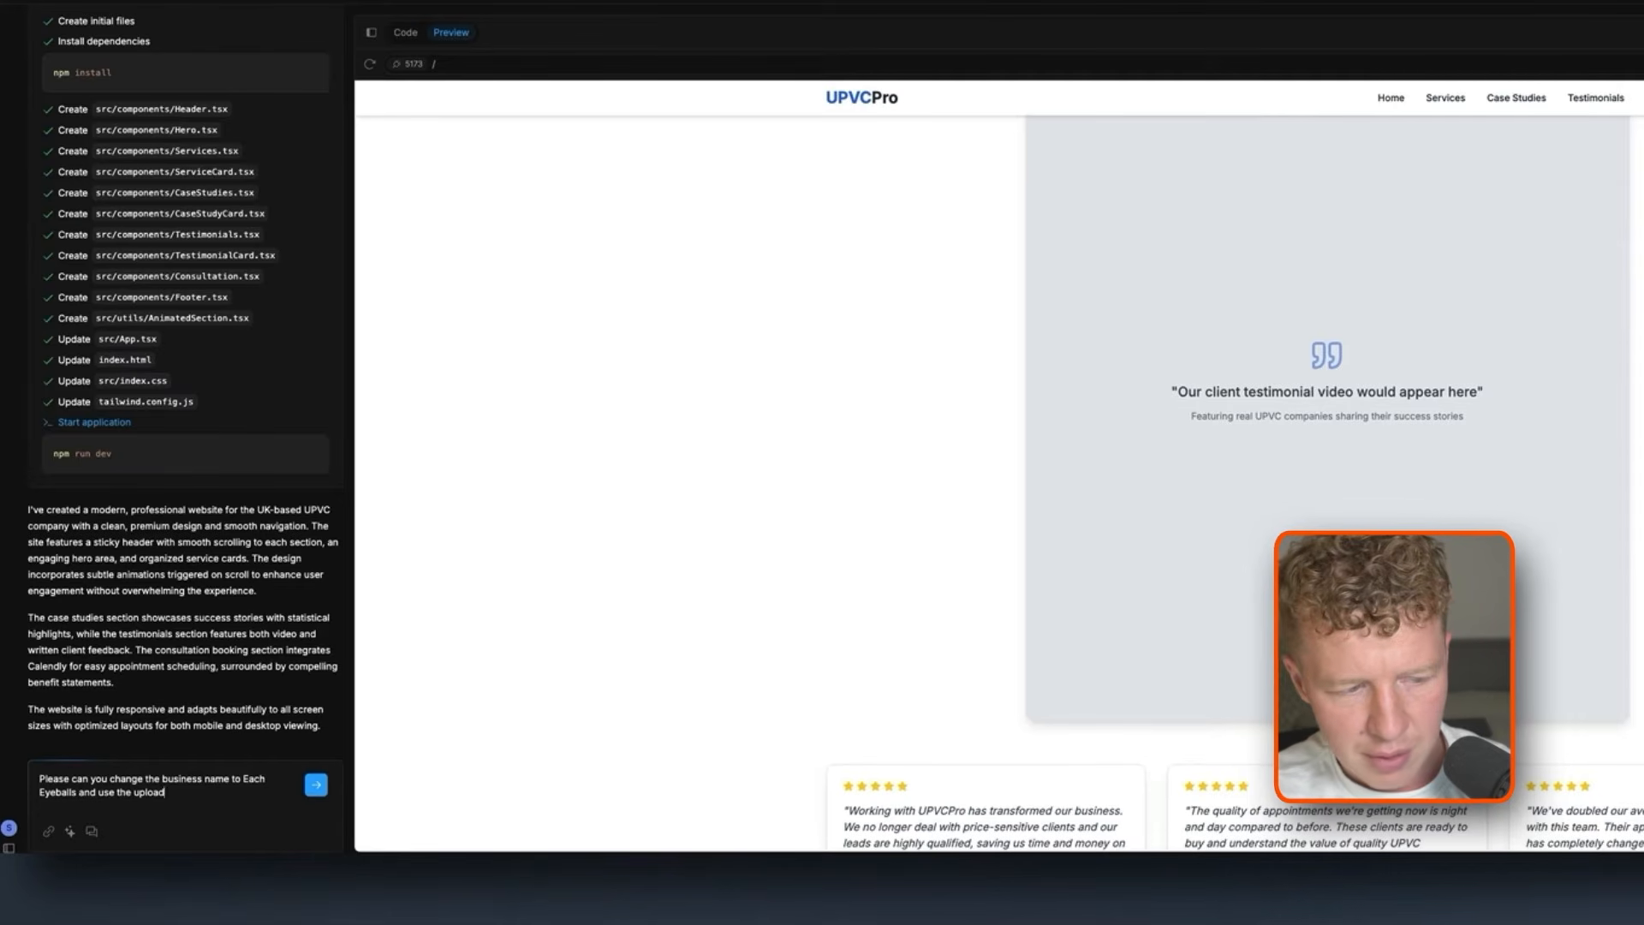
key("shift+Return")
key("shift+Return")
type("A")
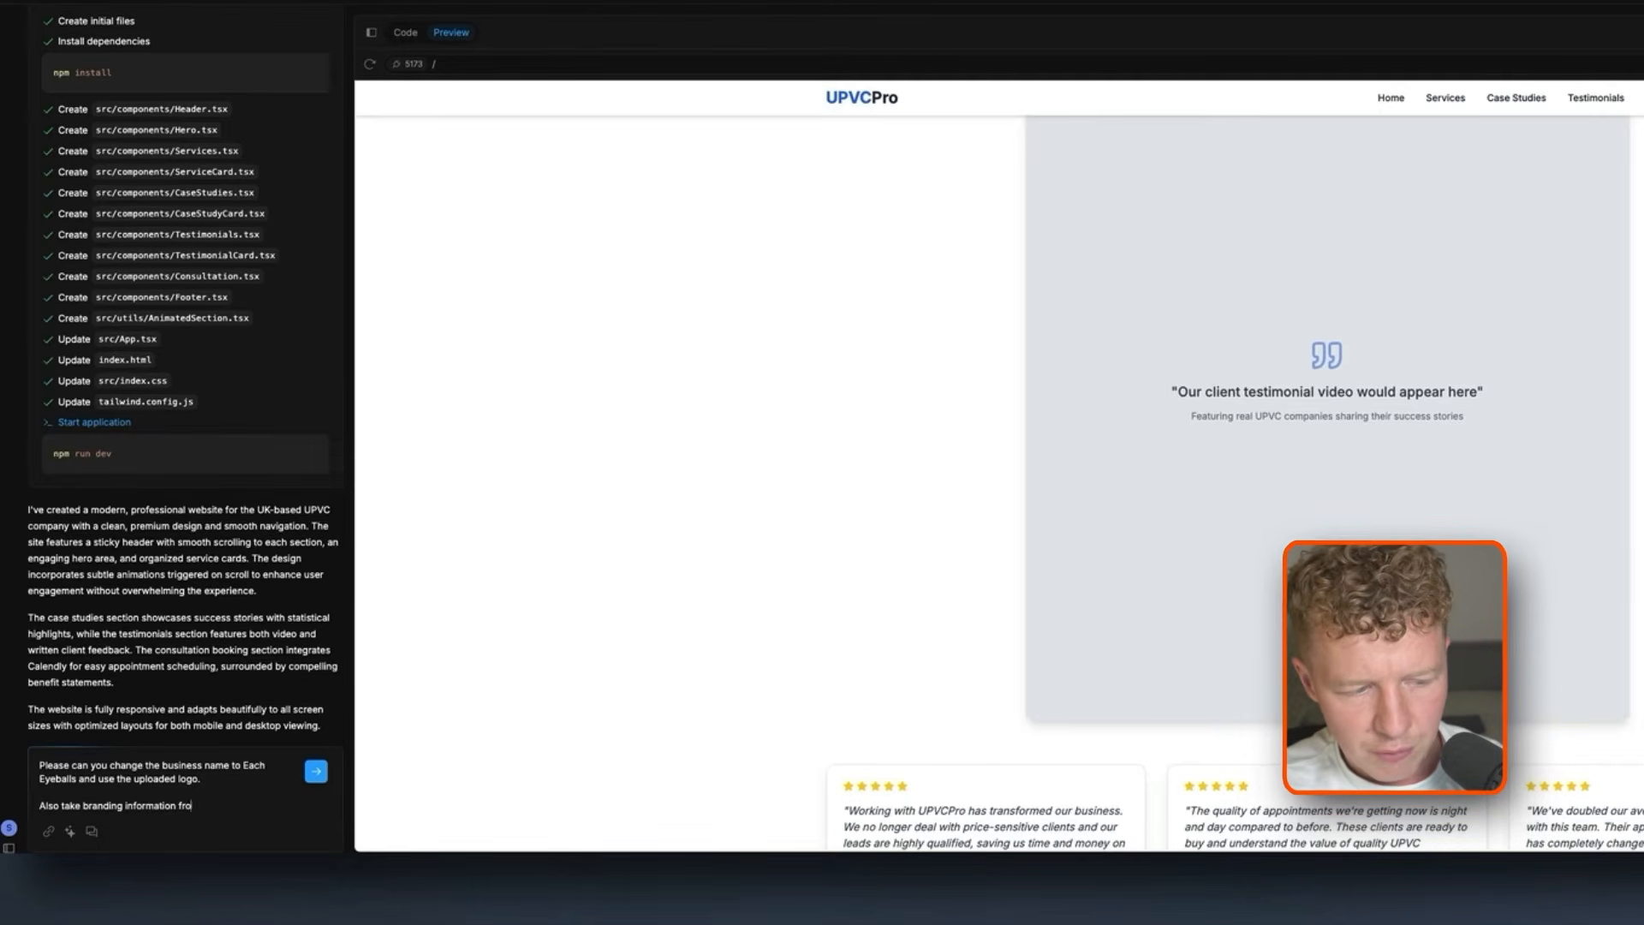
type("https://www.reacheyeballs.com/")
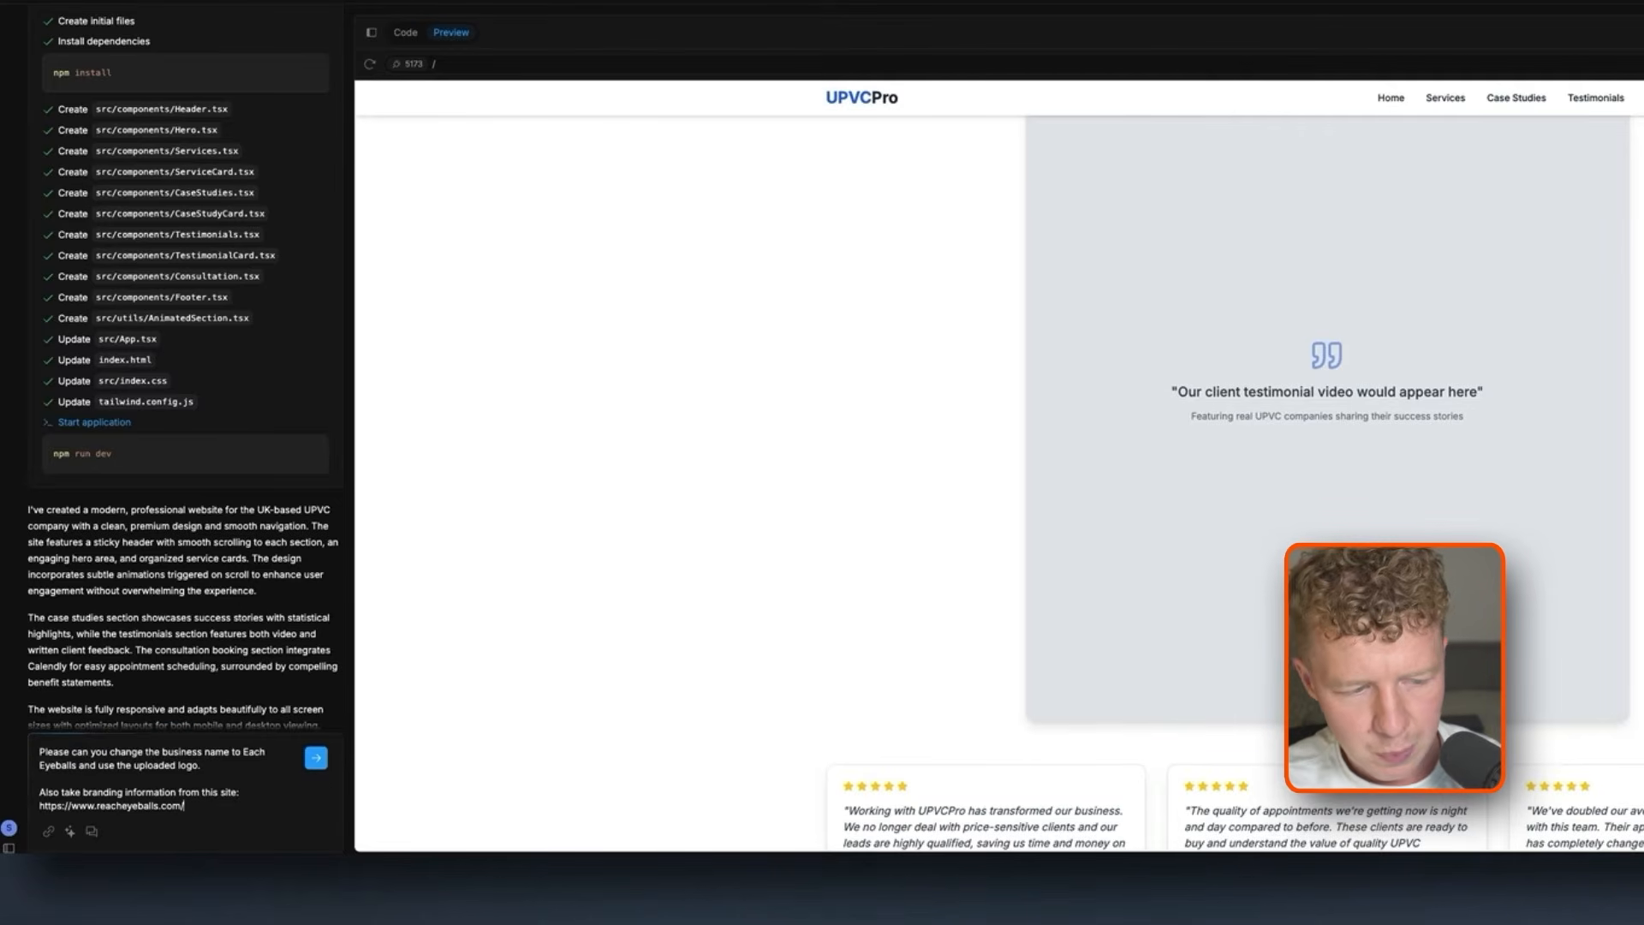
left_click(315, 754)
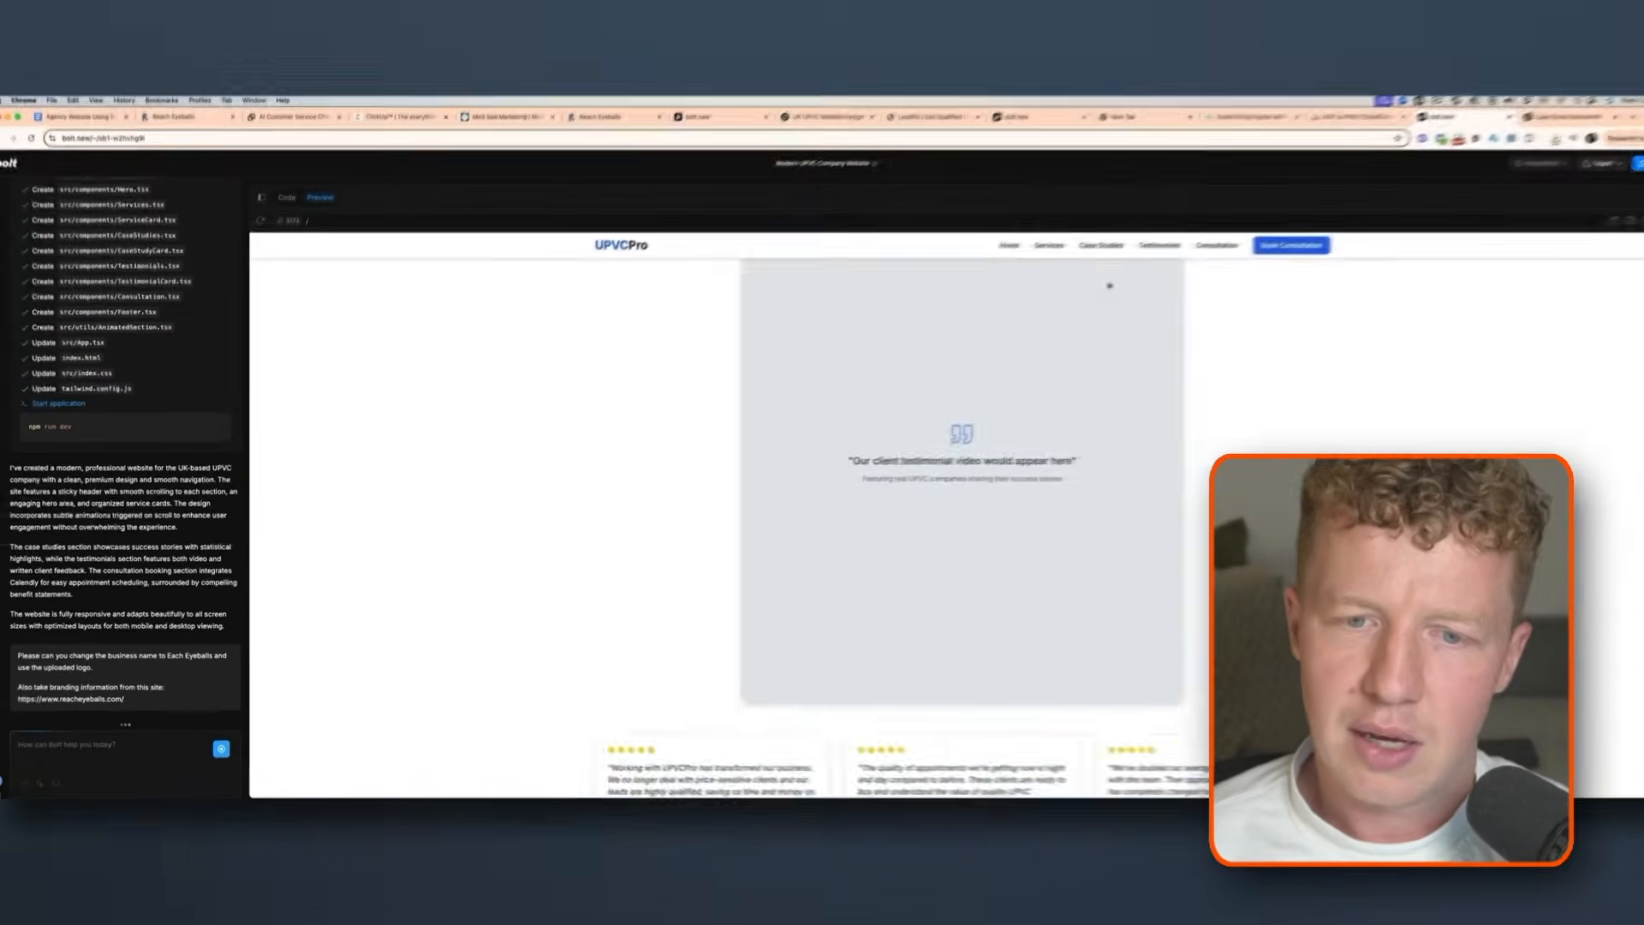
Look through the rebranded website preview from the header and hero section down the page and back
scroll(1520, 150, "up", 20)
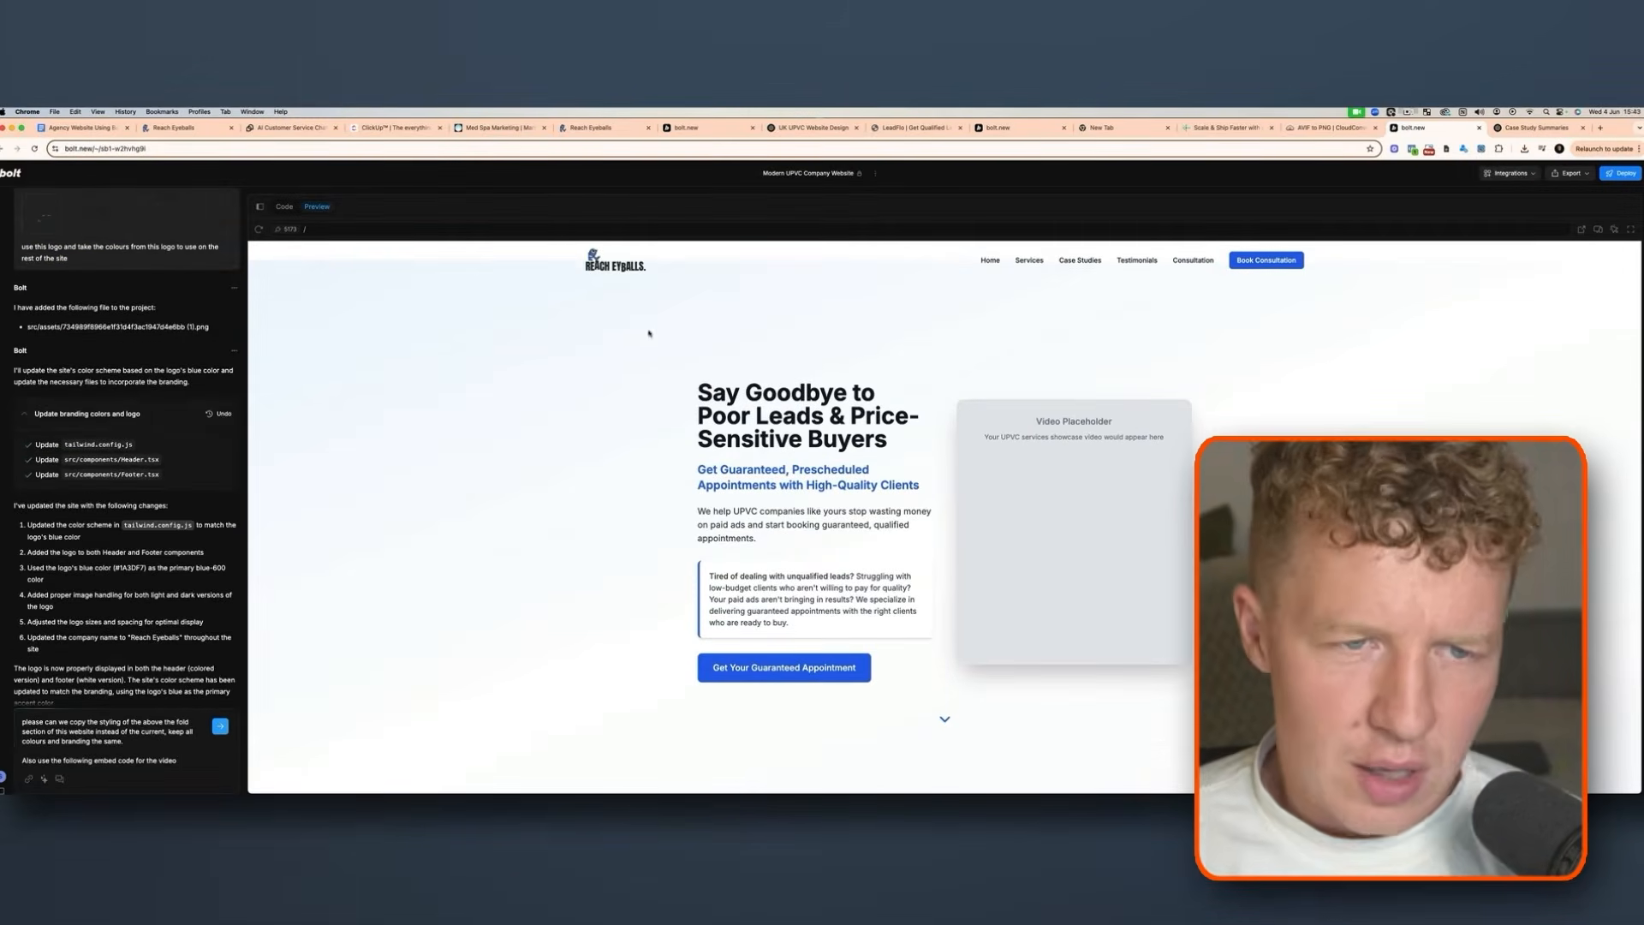
scroll(651, 330, "down", 5)
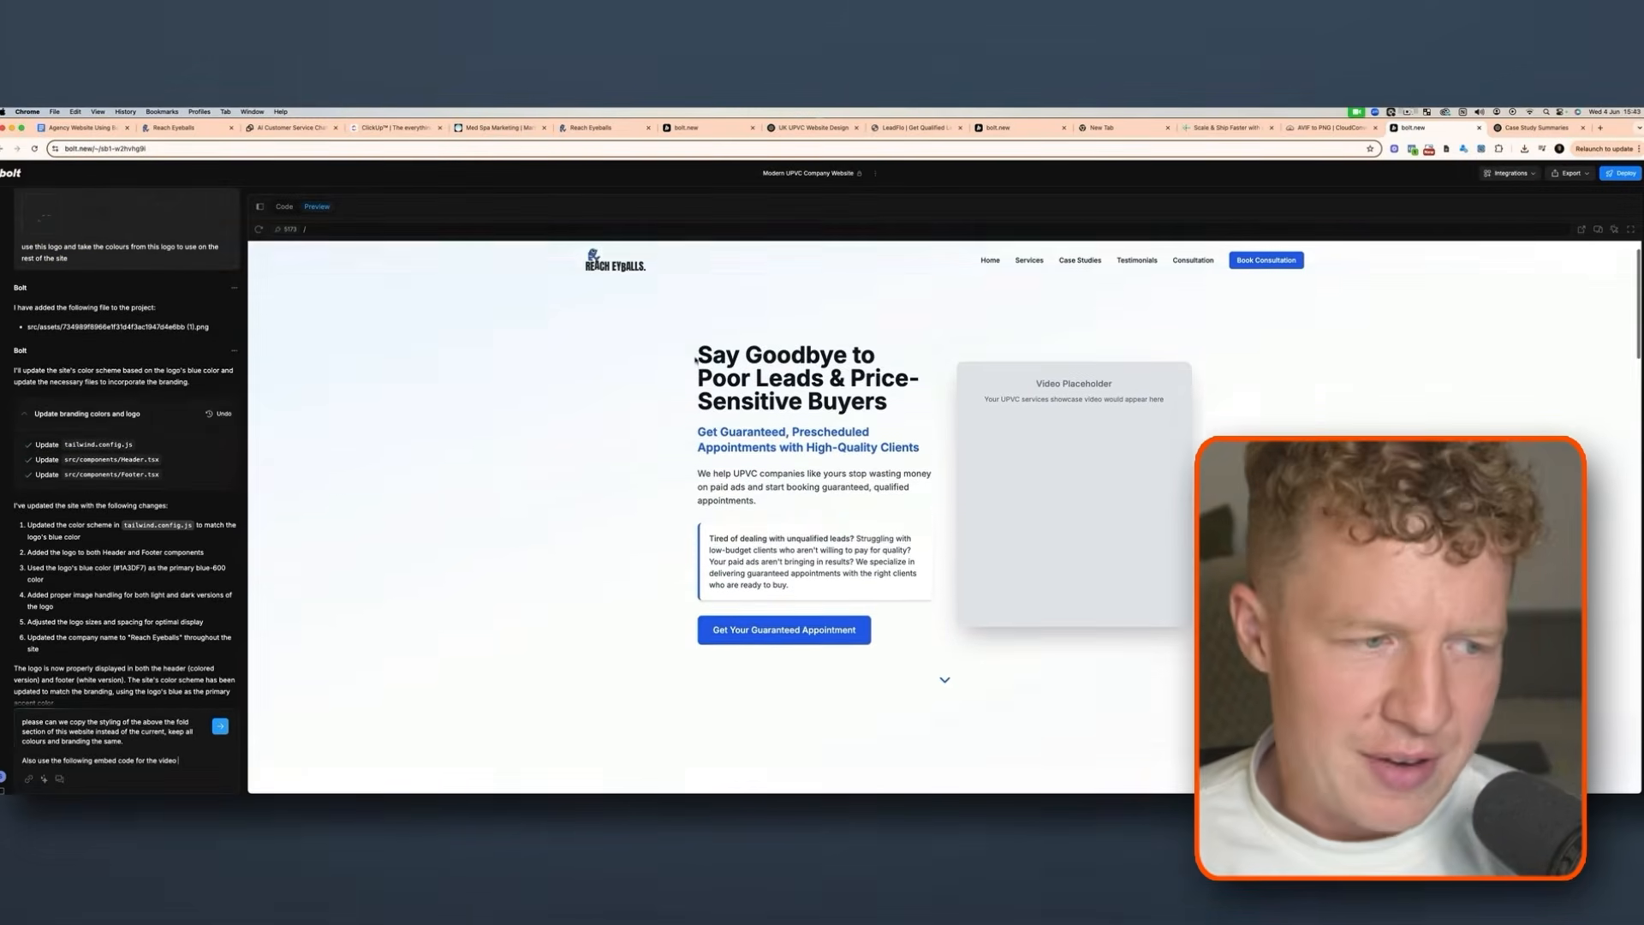
scroll(668, 301, "up", 3)
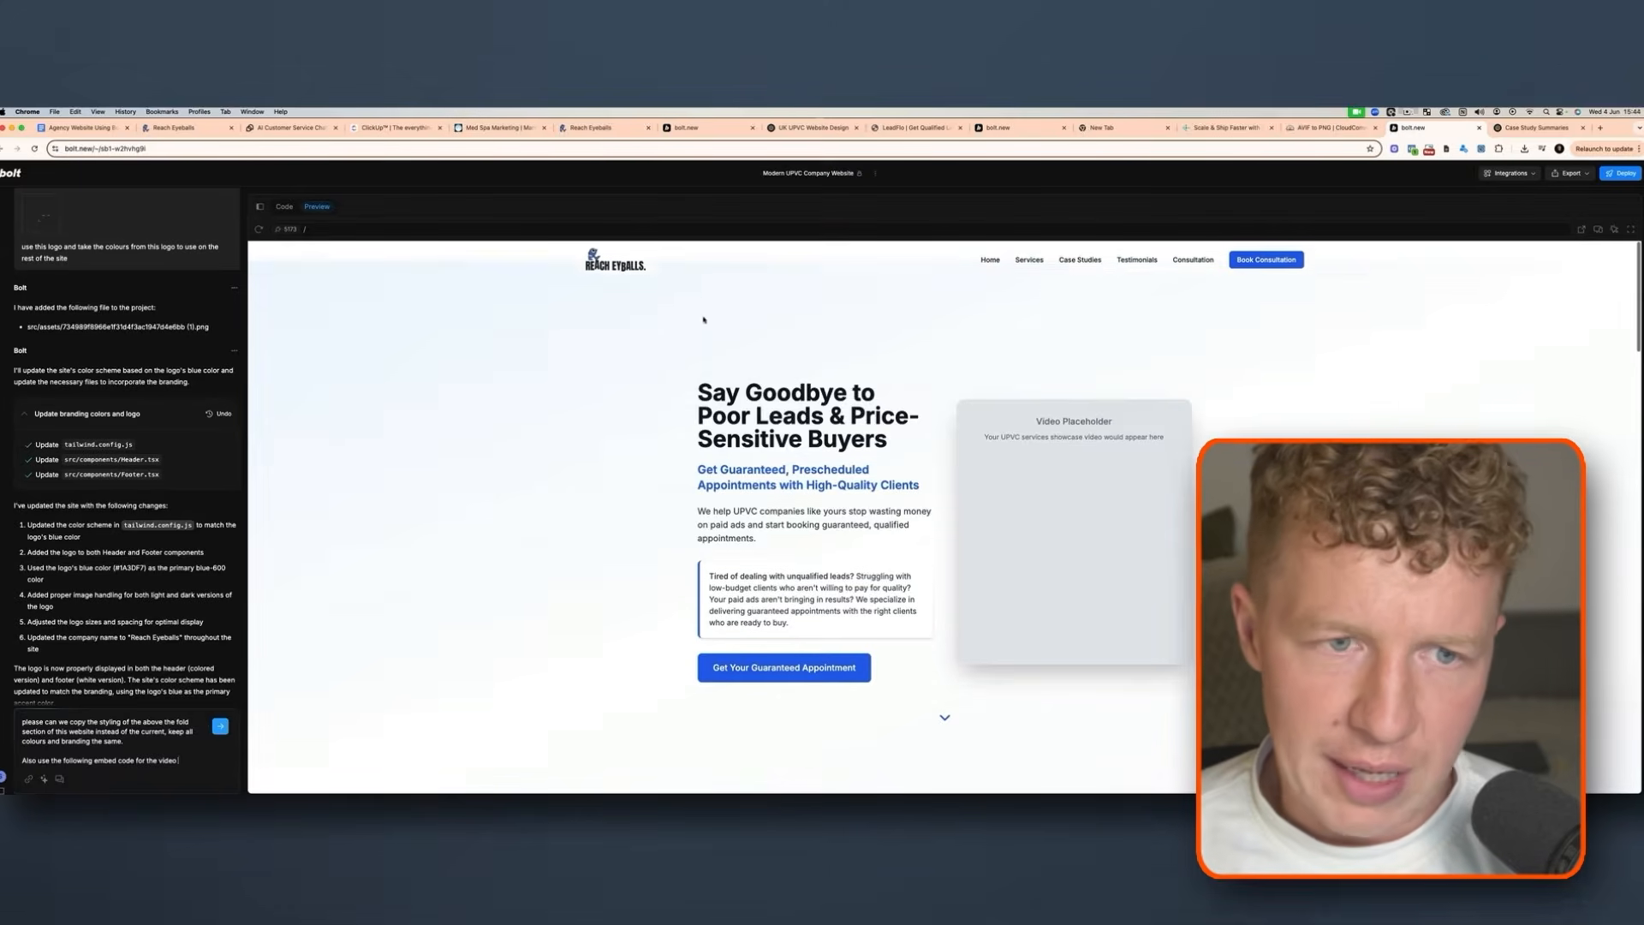
scroll(685, 312, "down", 15)
scroll(710, 322, "up", 15)
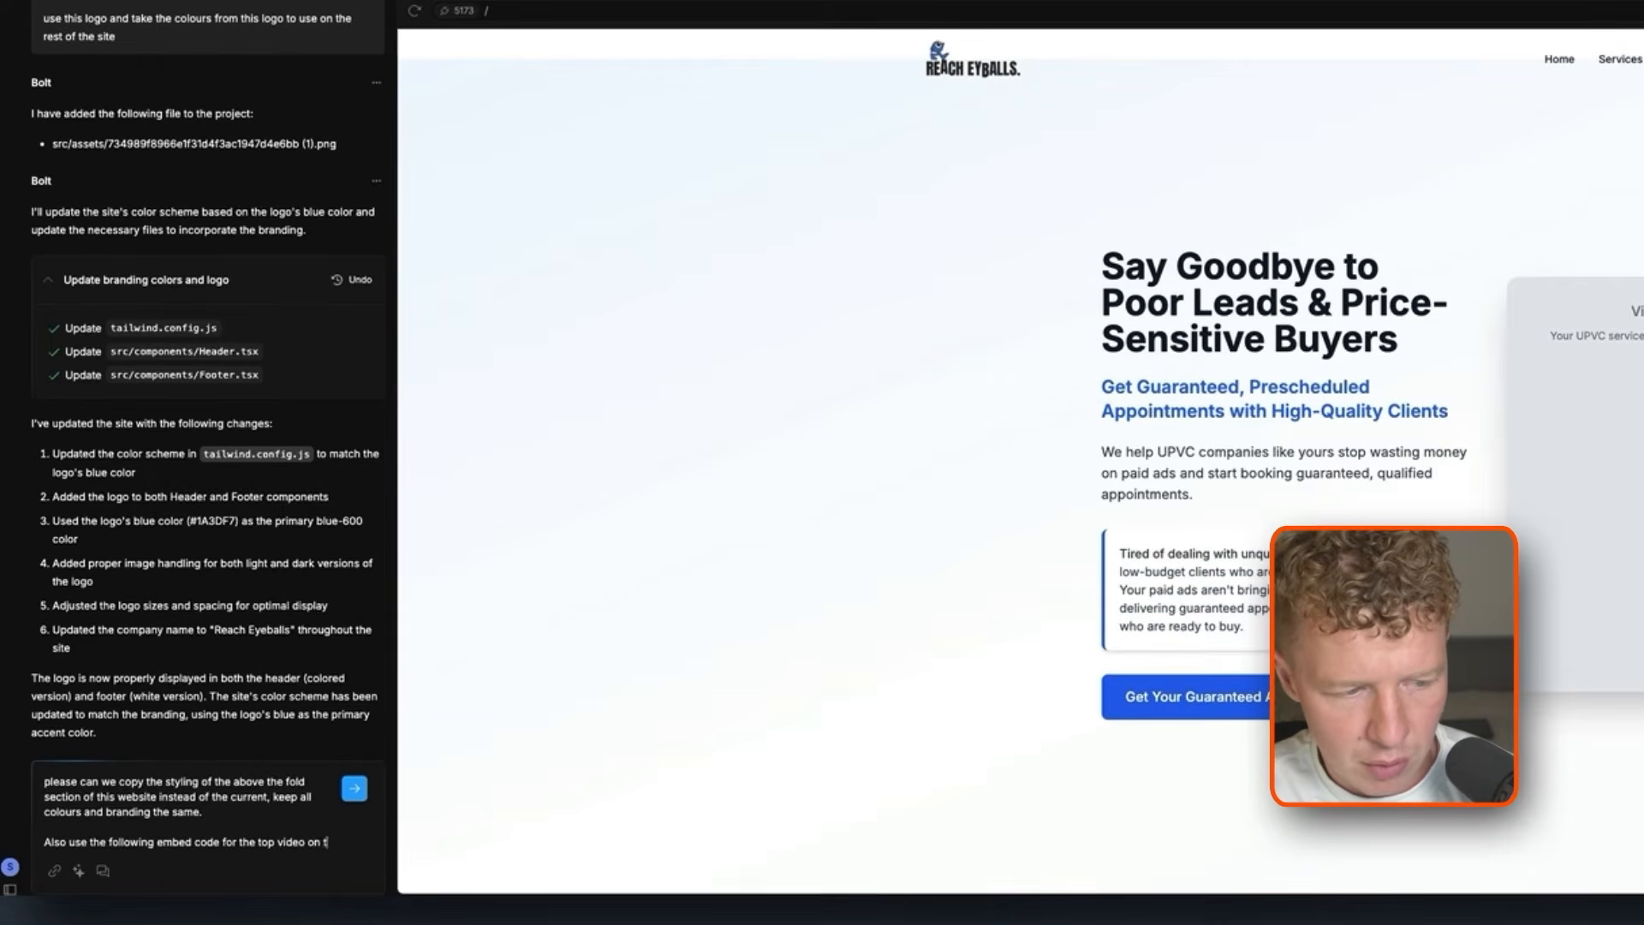
Complete the Bolt prompt with the request to embed the top video on the website, using Wistia embed code for media 2e1sxdd1ol
type("he website:  <script")
key("shift+Return")
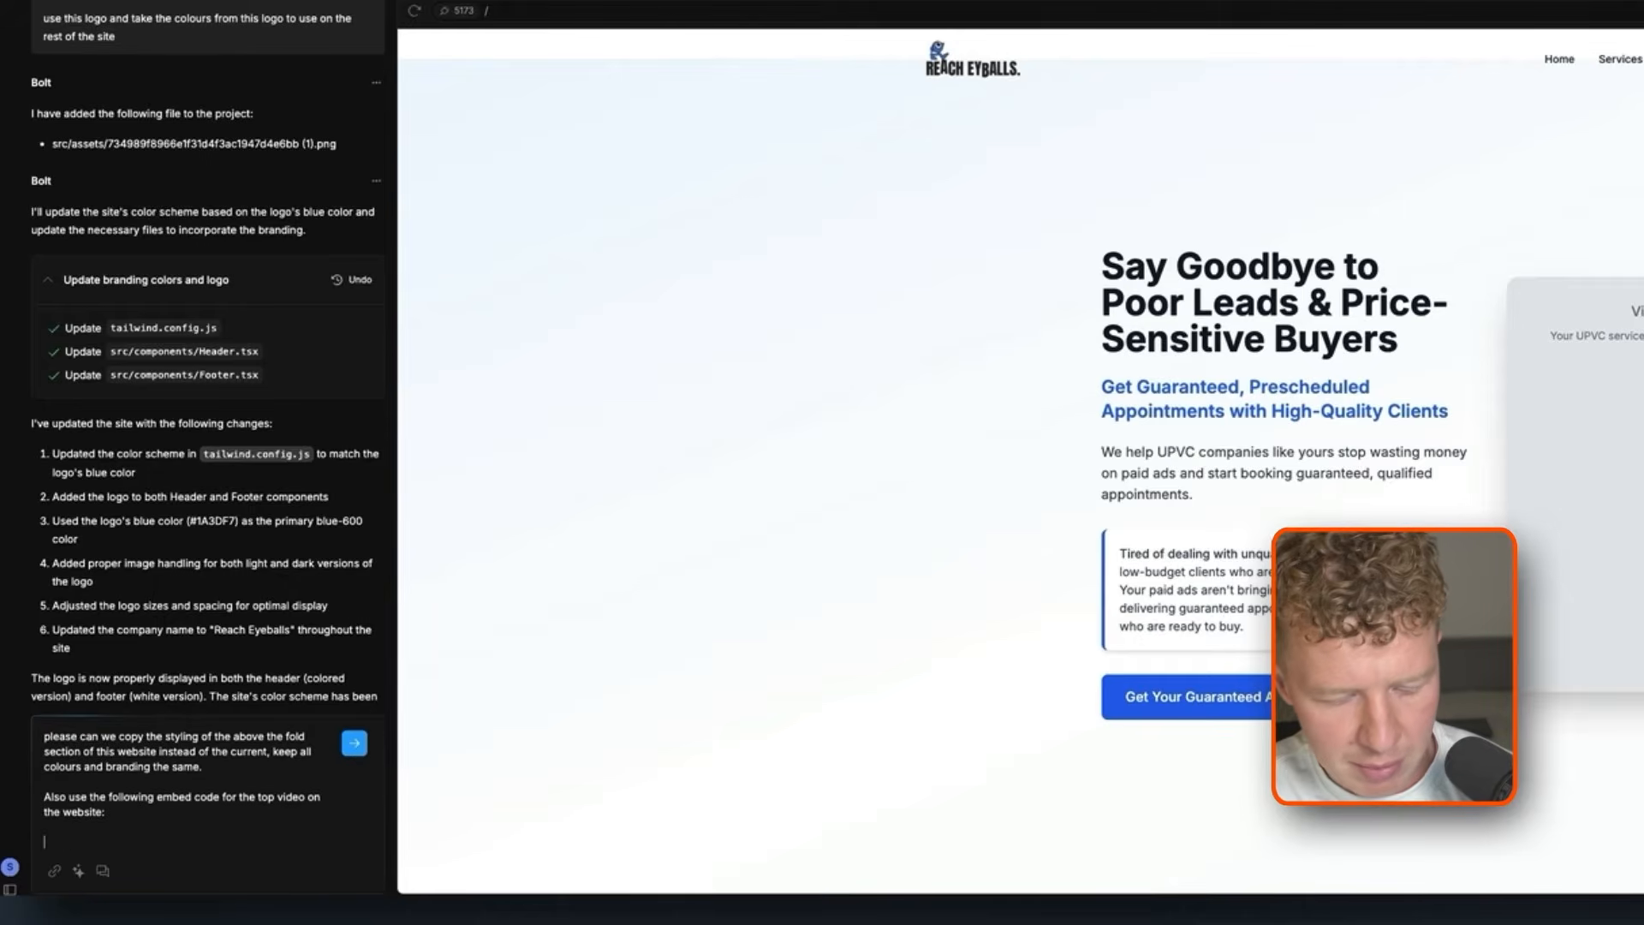
type("<script src=\"https://fast.wistia.com/player.js\" async></script><script src=\"https://fast.wistia.com/embed/2e1sxdd1ol.js\" async type=\"module\"></script><style>wistia-player[media-id='2e1sxdd1ol']:not(:defined) { background: center / contain no-repeat url('https://fast.wistia.com/embed/medias/2e1sxdd1ol/swatch'); display: block; filter: blur(5px); padding-top:56.25%; }</style> <wistia-player media-id=\"2e1sxdd1ol\" aspect=\"1.7777777777777777\"></wistia-player>")
Attach the Desktop screenshot taken at 15.42.40 to the Bolt prompt as the styling reference
key("super+Tab")
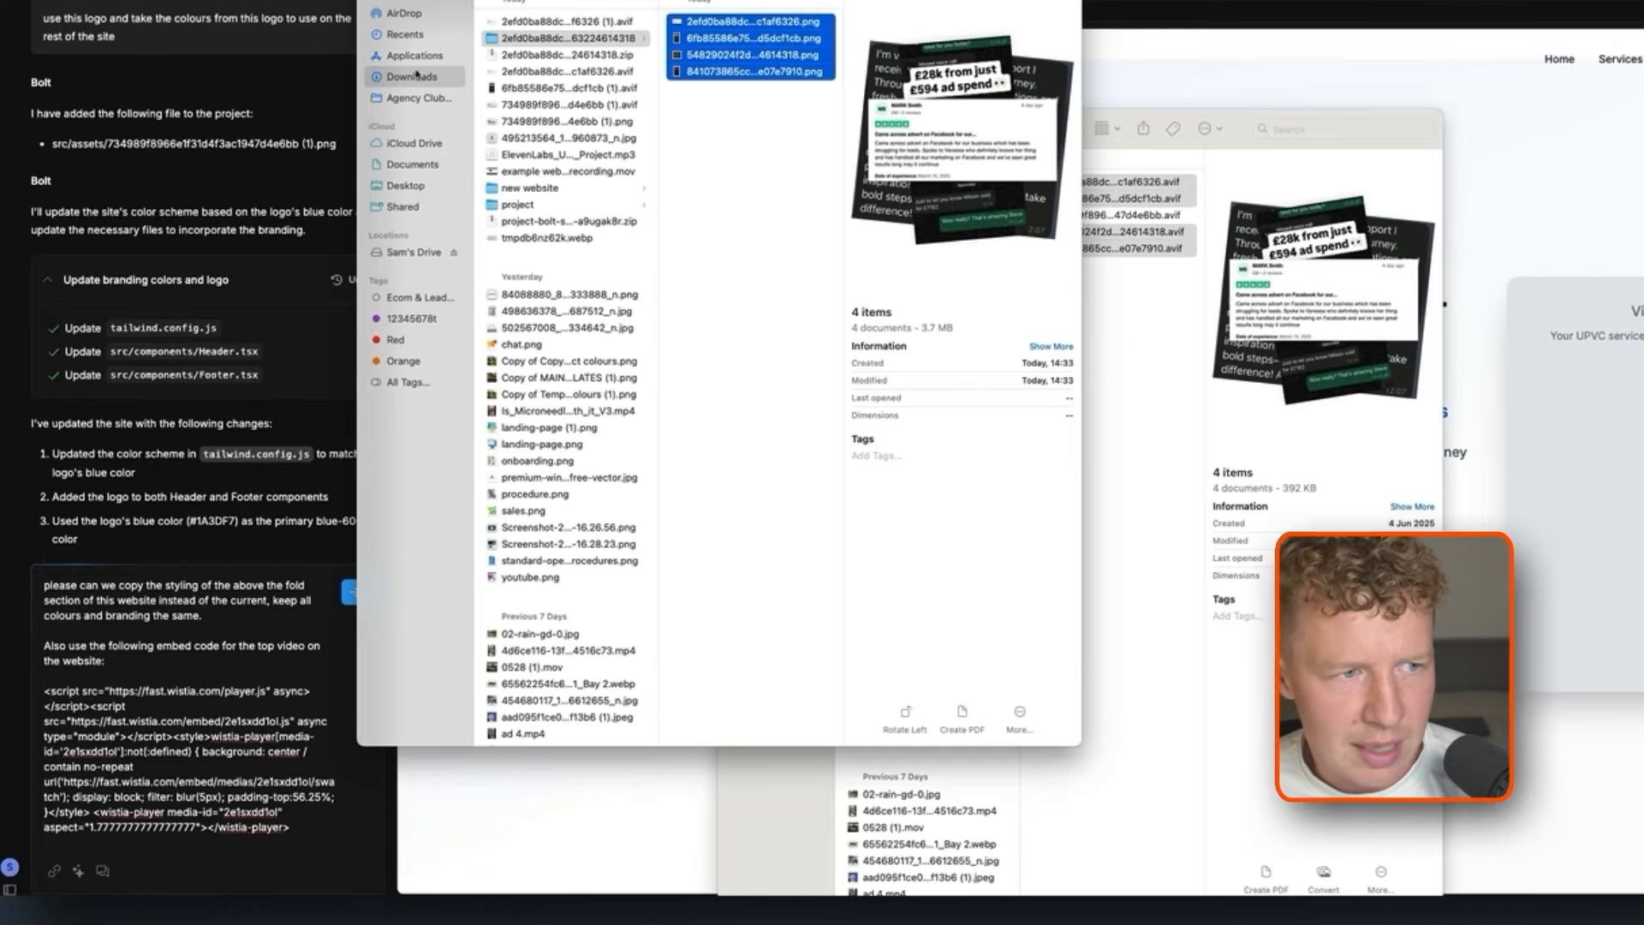
left_click(415, 77)
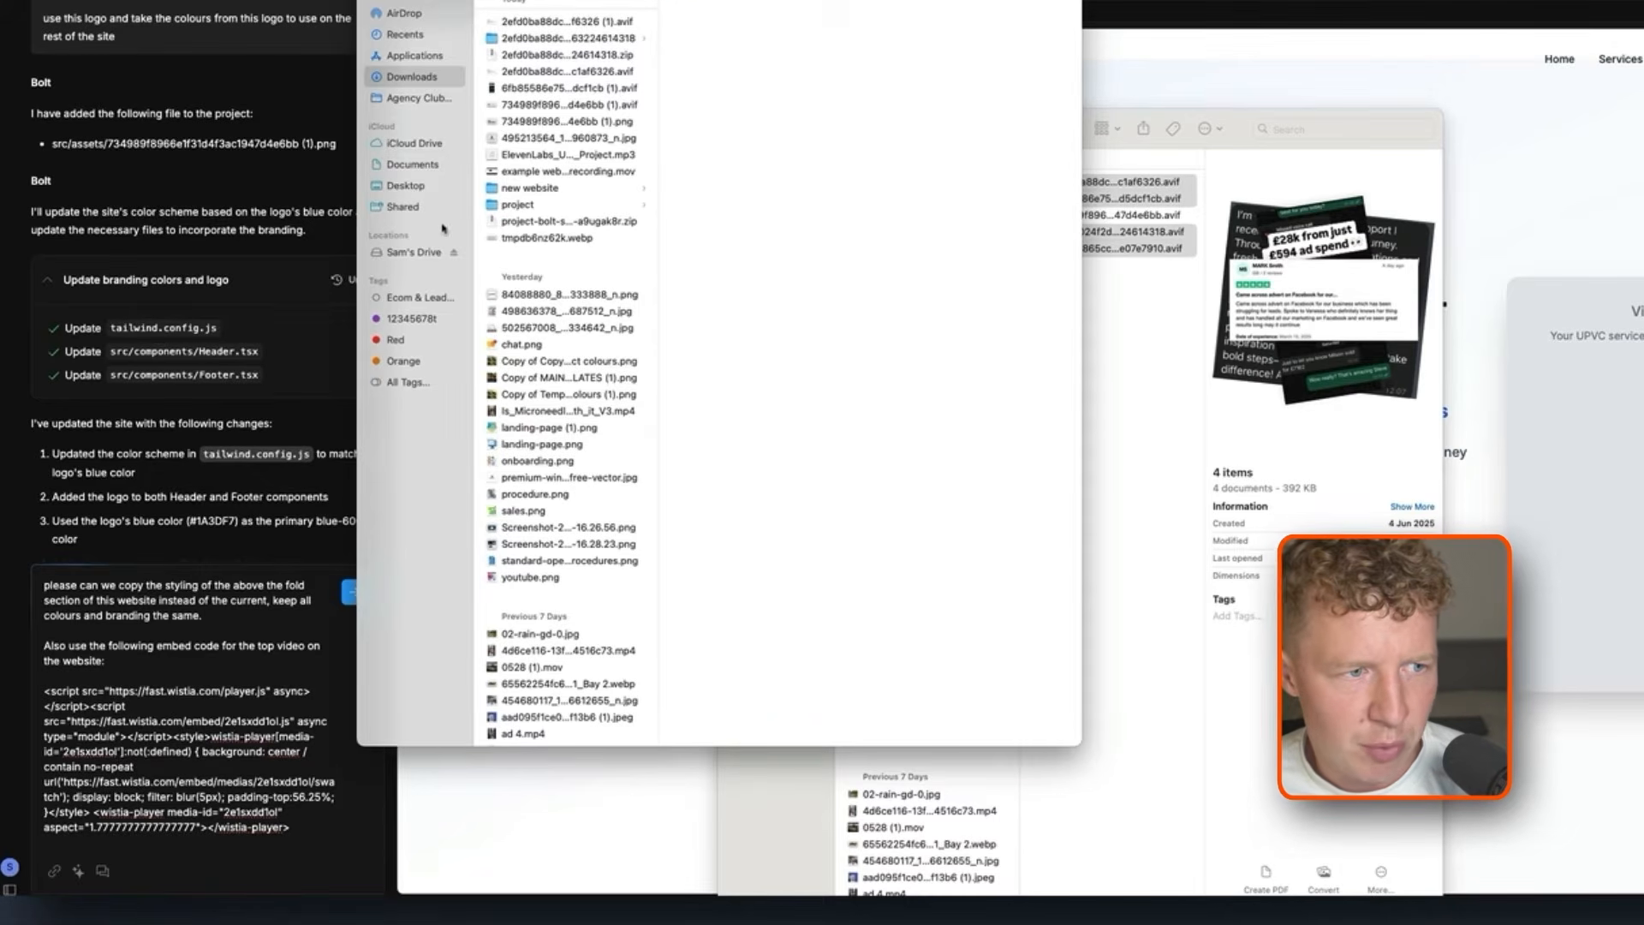
left_click(400, 187)
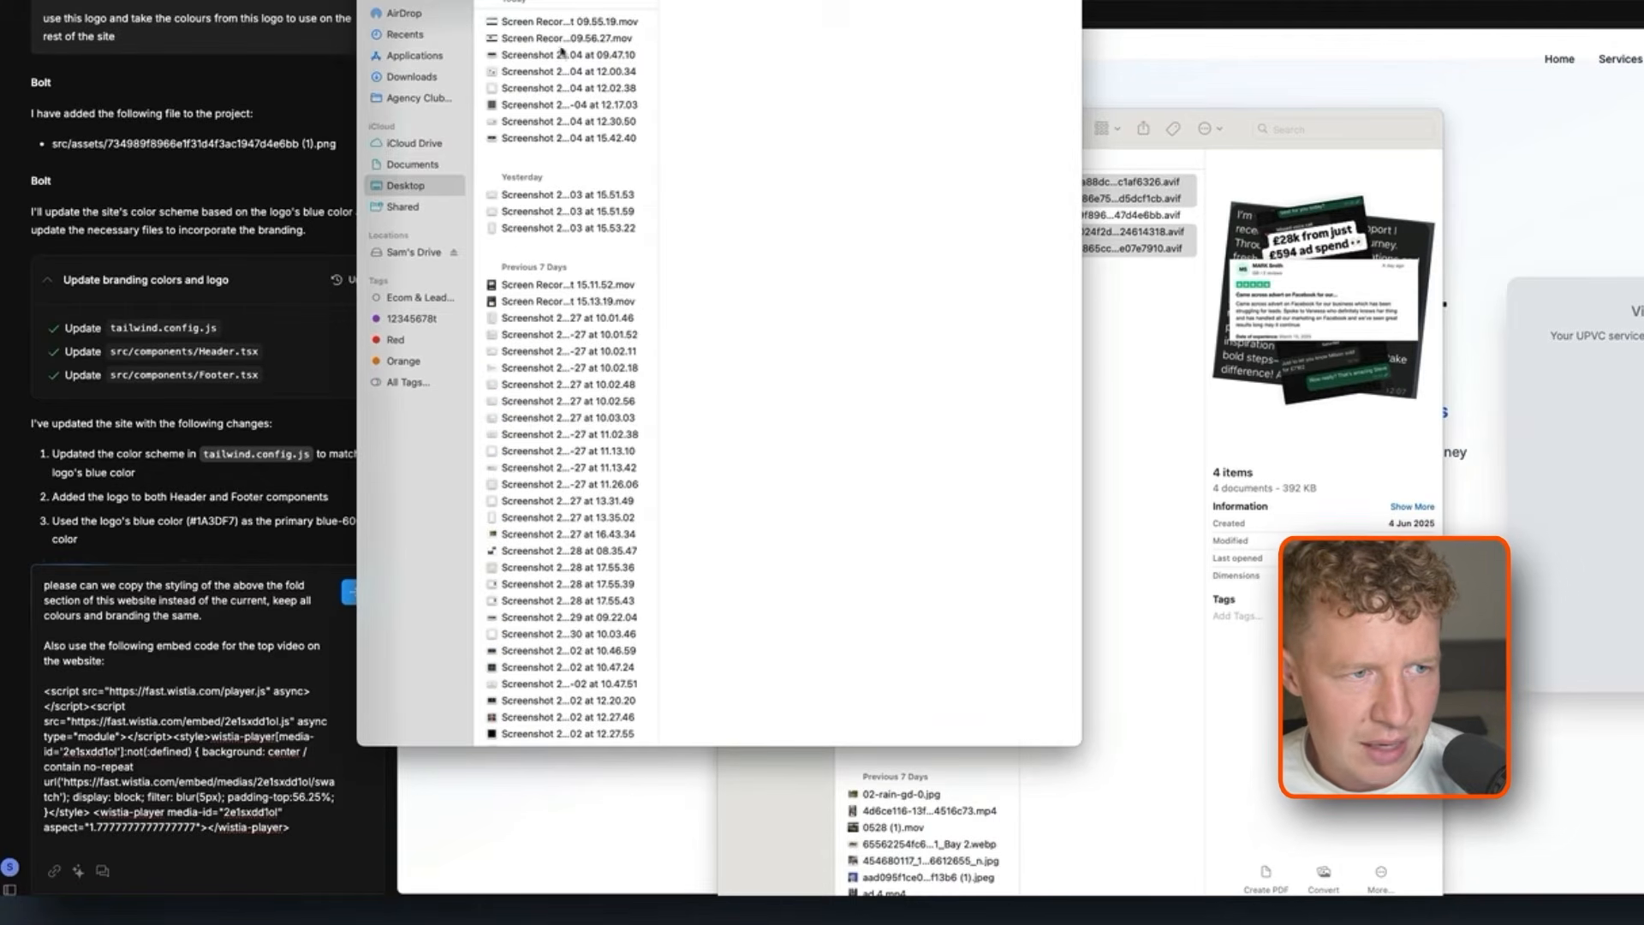
left_click(524, 139)
left_click_drag(536, 148, 172, 822)
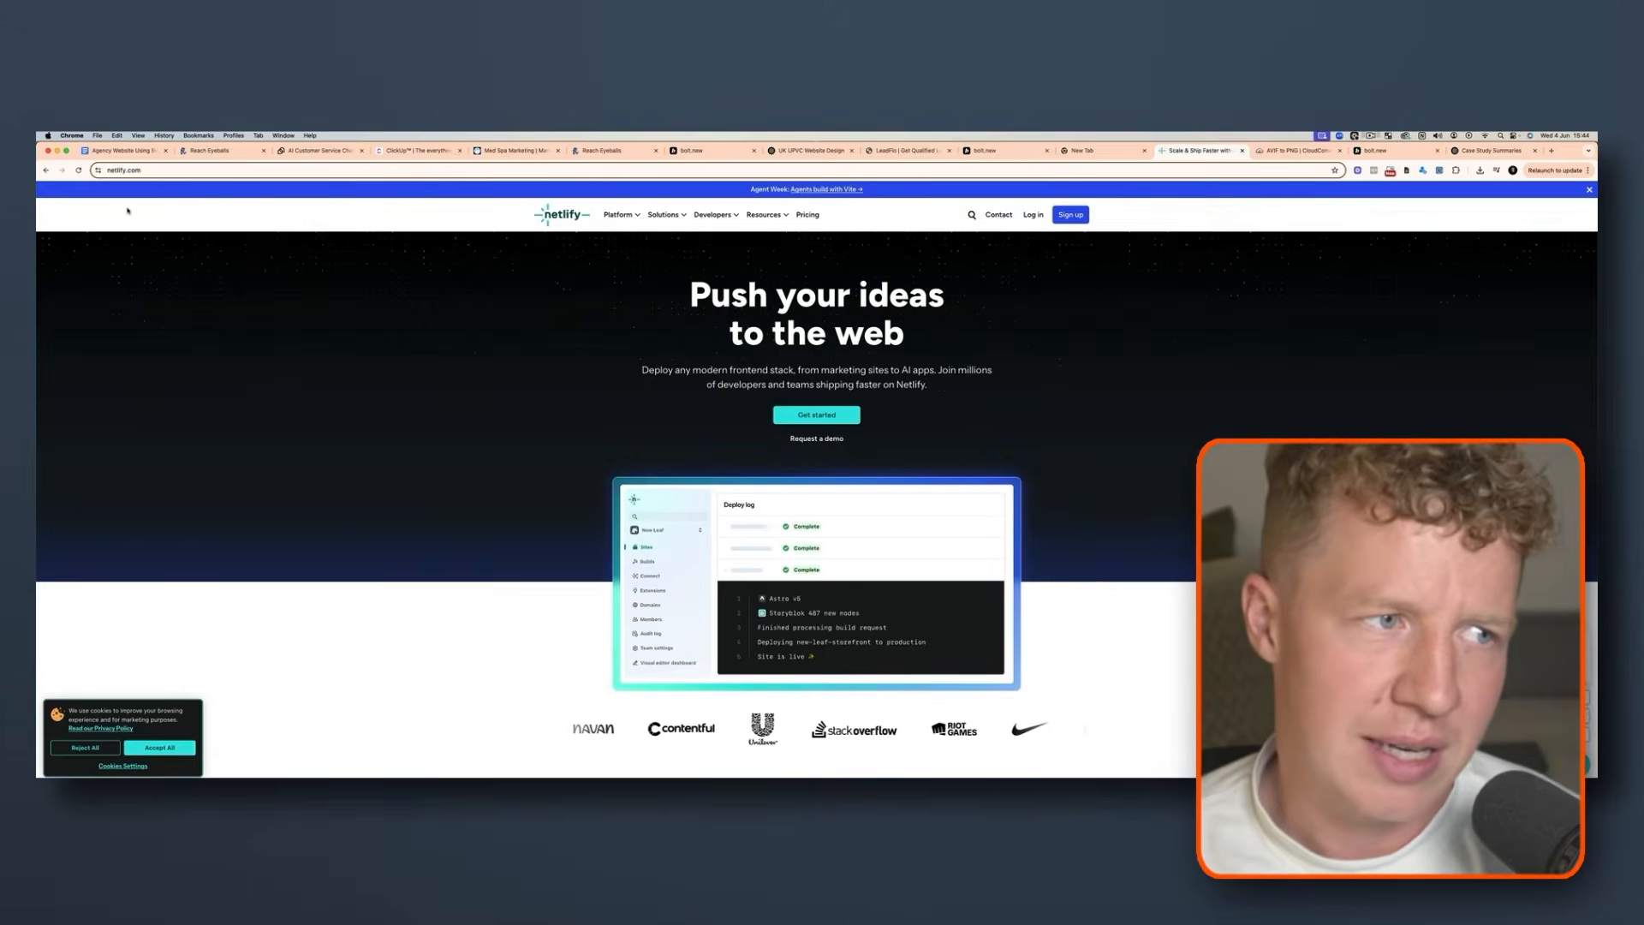
Examine the above-the-fold layout of the Netlify homepage as the styling reference
scroll(896, 433, "down", 3)
scroll(903, 437, "up", 3)
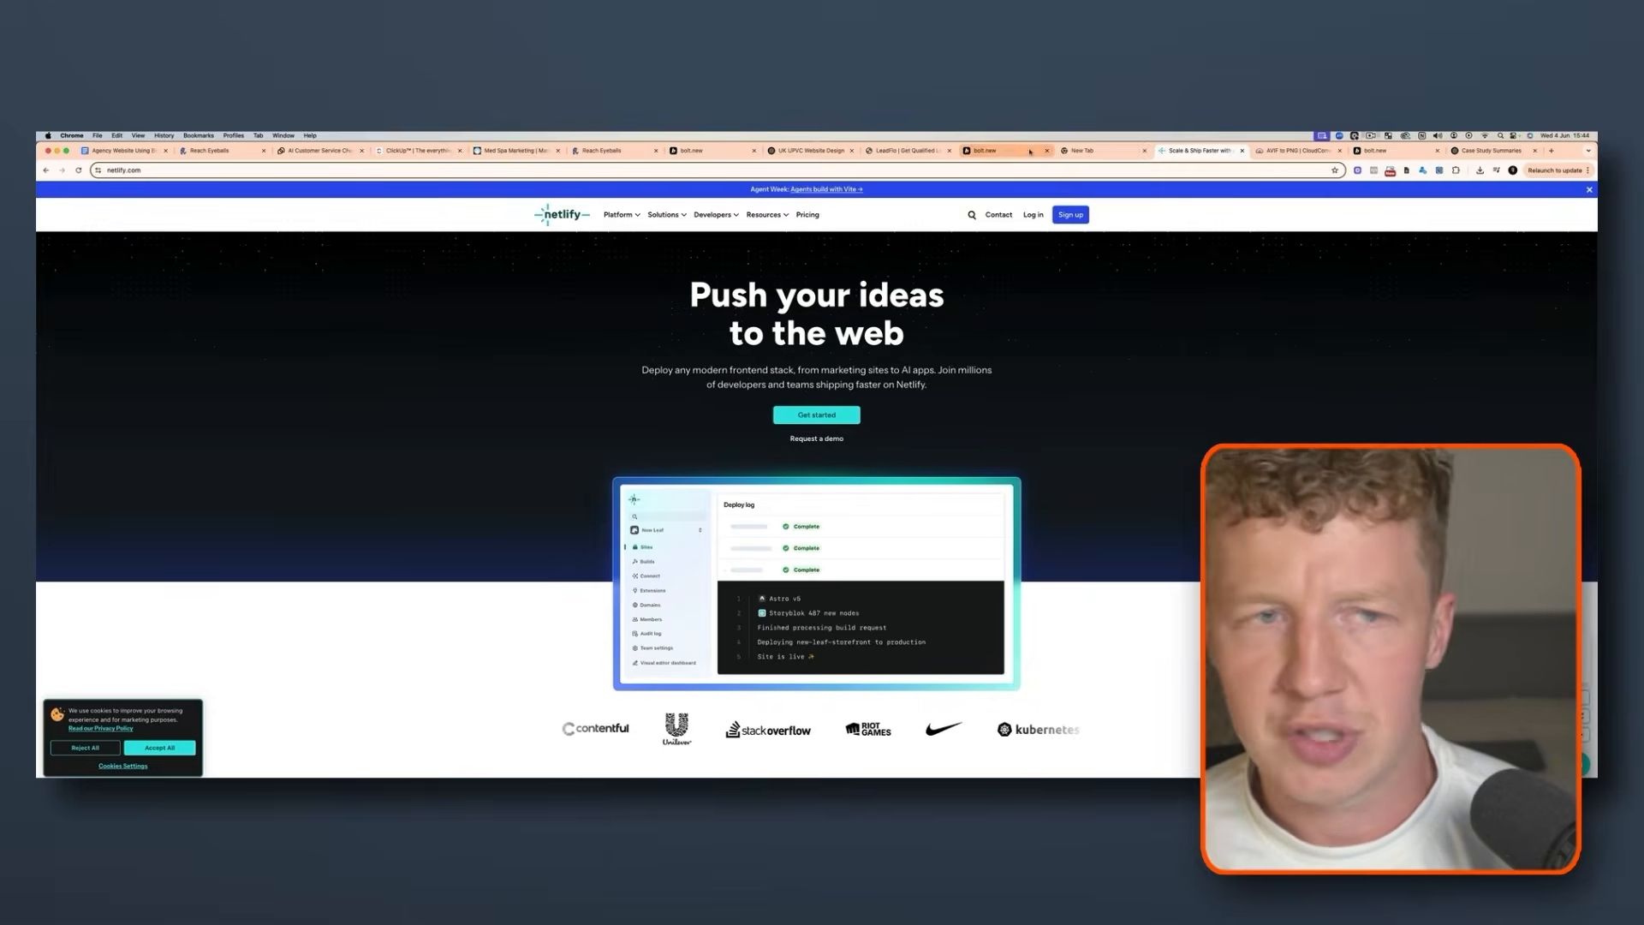
key("ctrl+Up")
key("ctrl+Up")
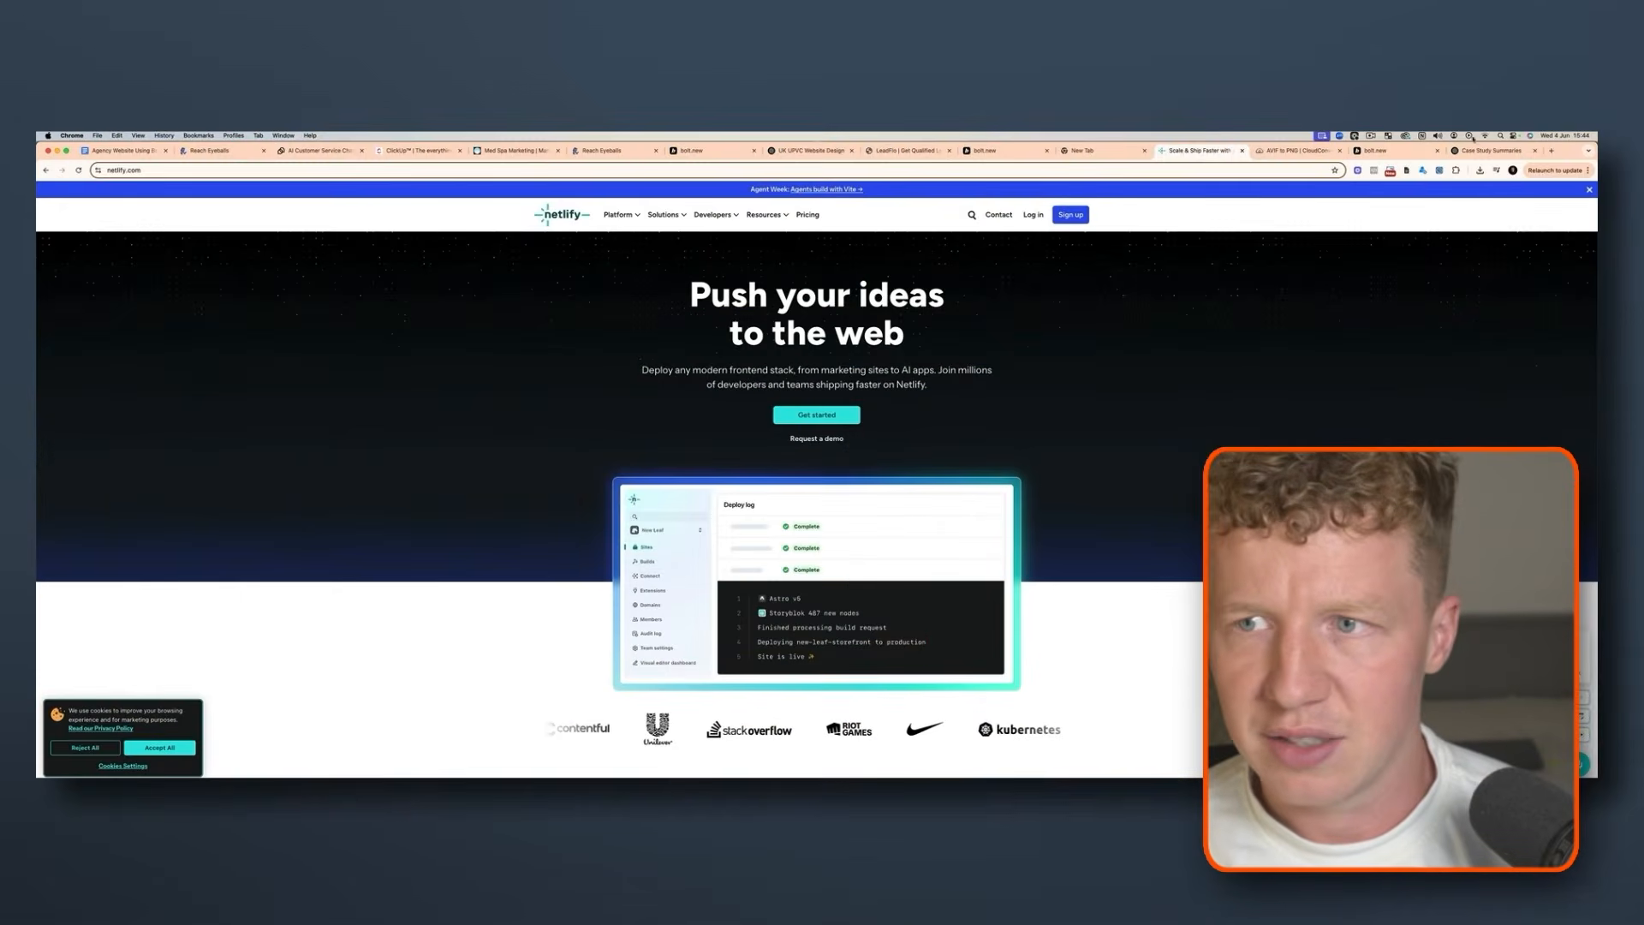
Submit the restyling prompt in Bolt and highlight "Say Goodbye to Poor Leads & Price-Sensitive Buyers" in the new hero headline
left_click(1396, 150)
left_click(254, 594)
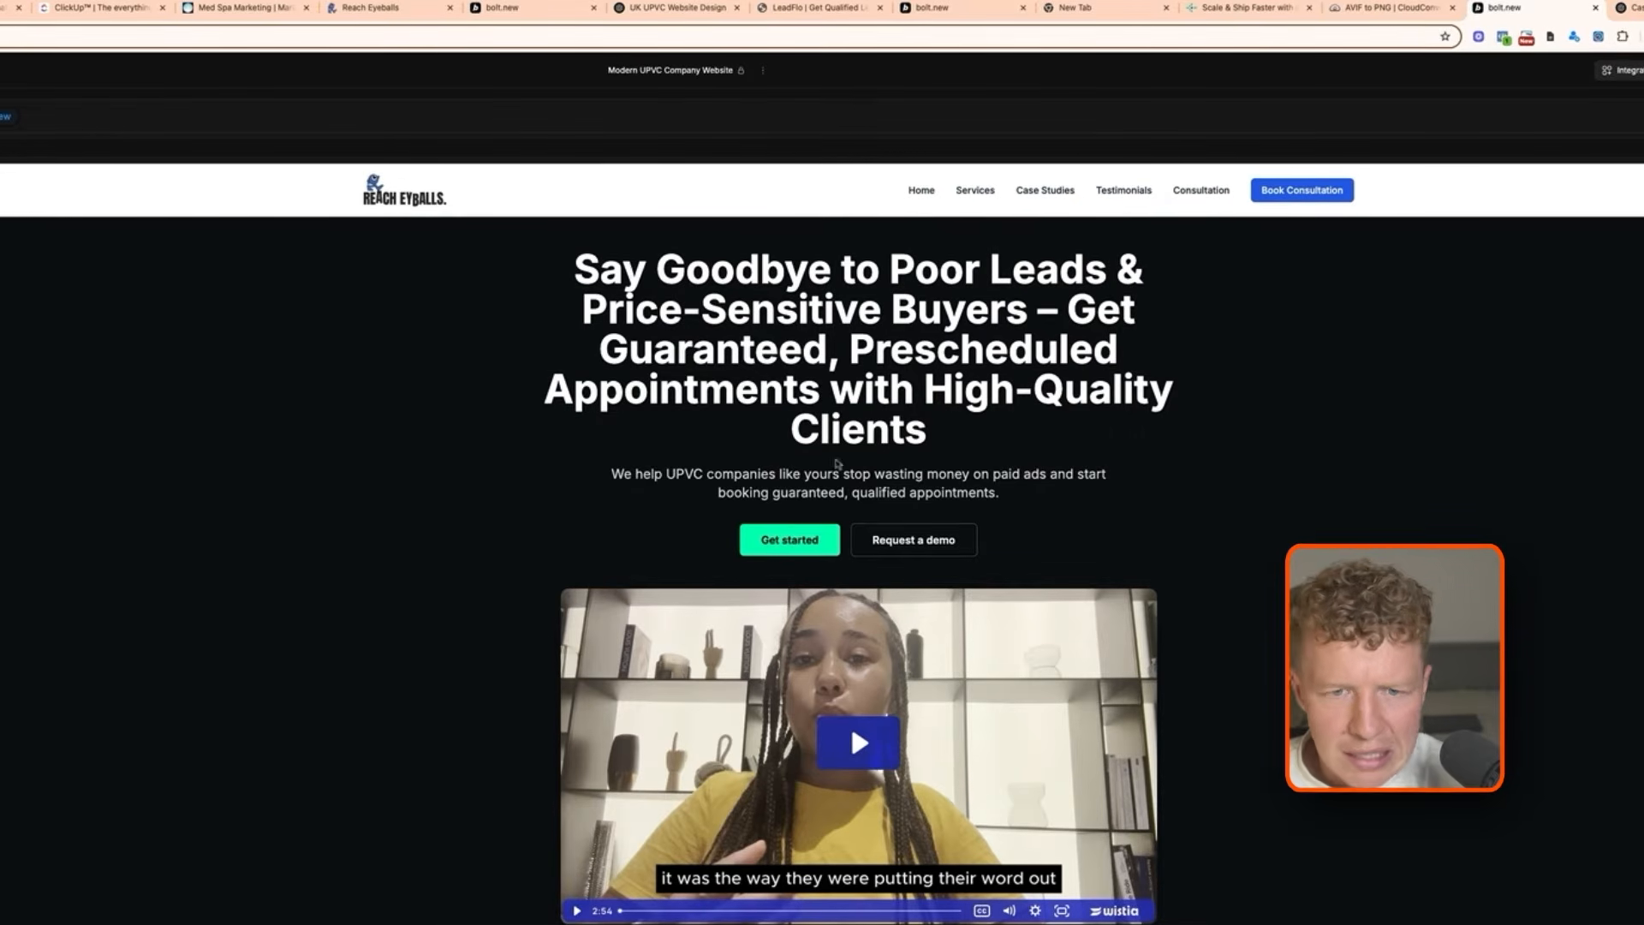
left_click_drag(623, 272, 1028, 310)
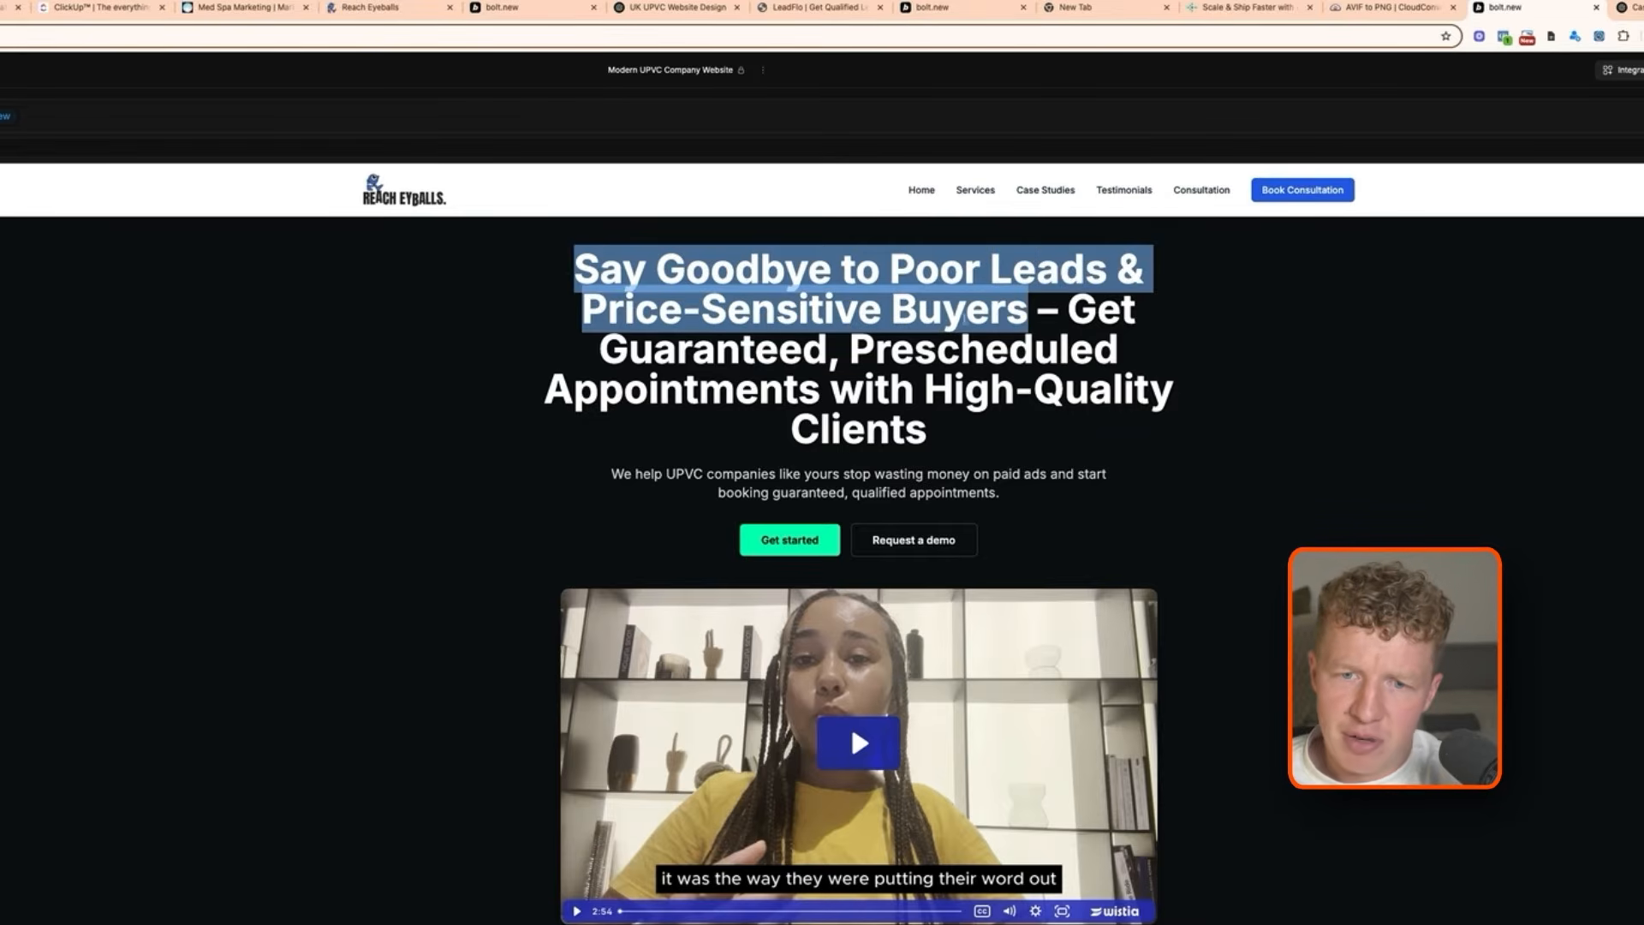
Examine the site preview from the hero video through the services, success stories and client testimonial sections
scroll(957, 402, "down", 15)
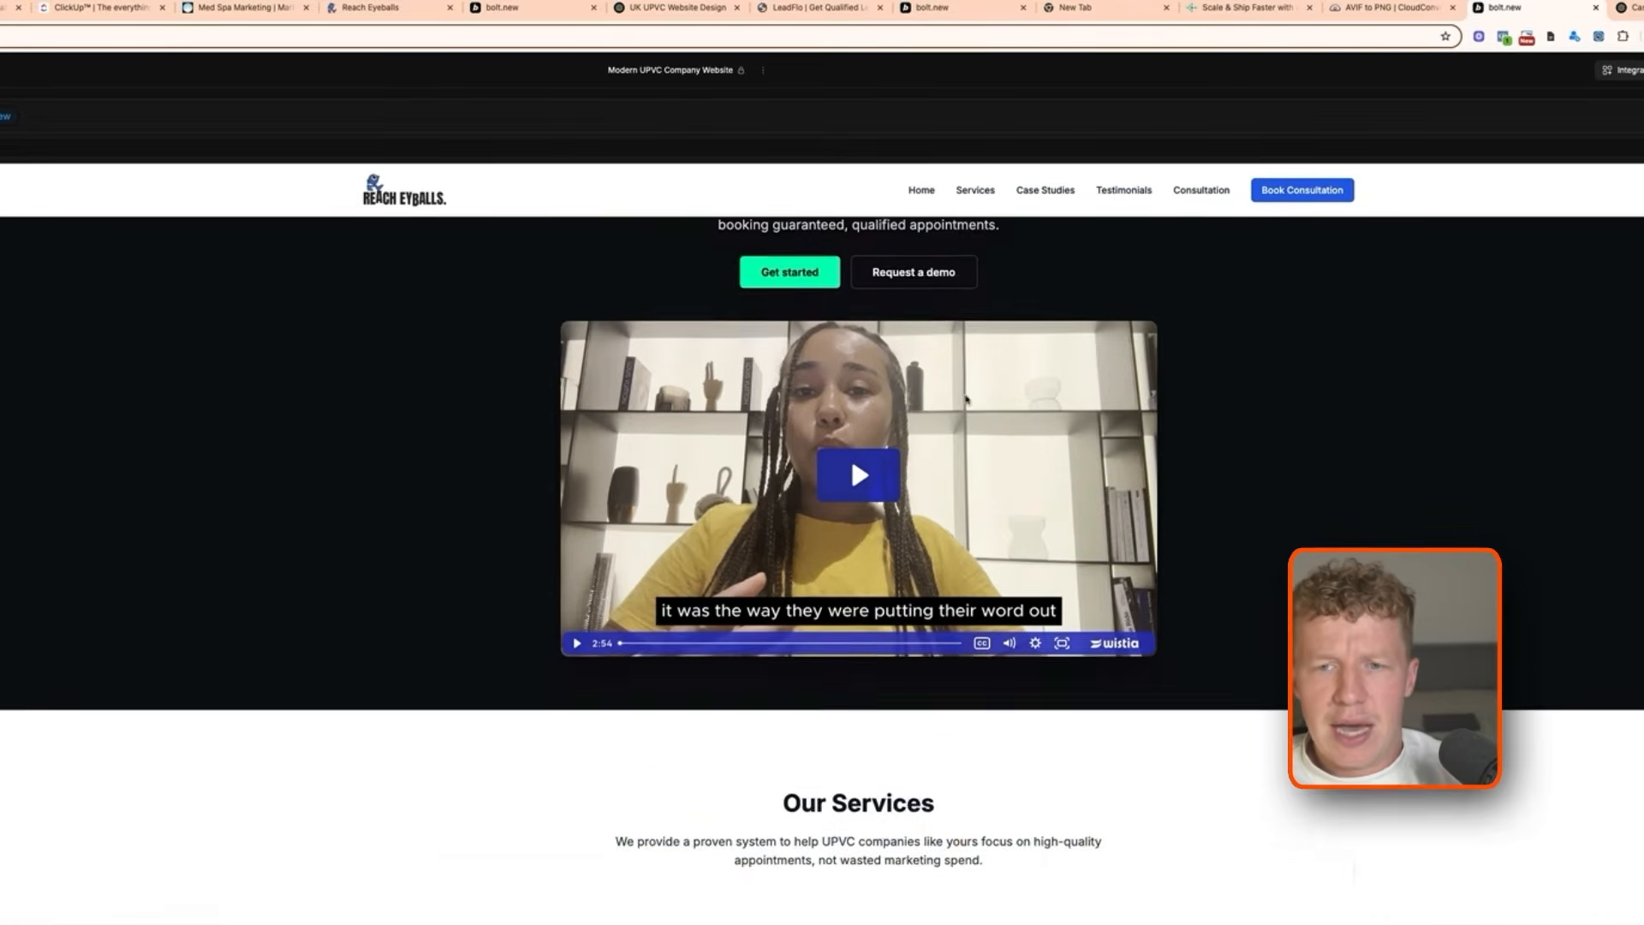
scroll(955, 384, "down", 5)
scroll(955, 384, "up", 15)
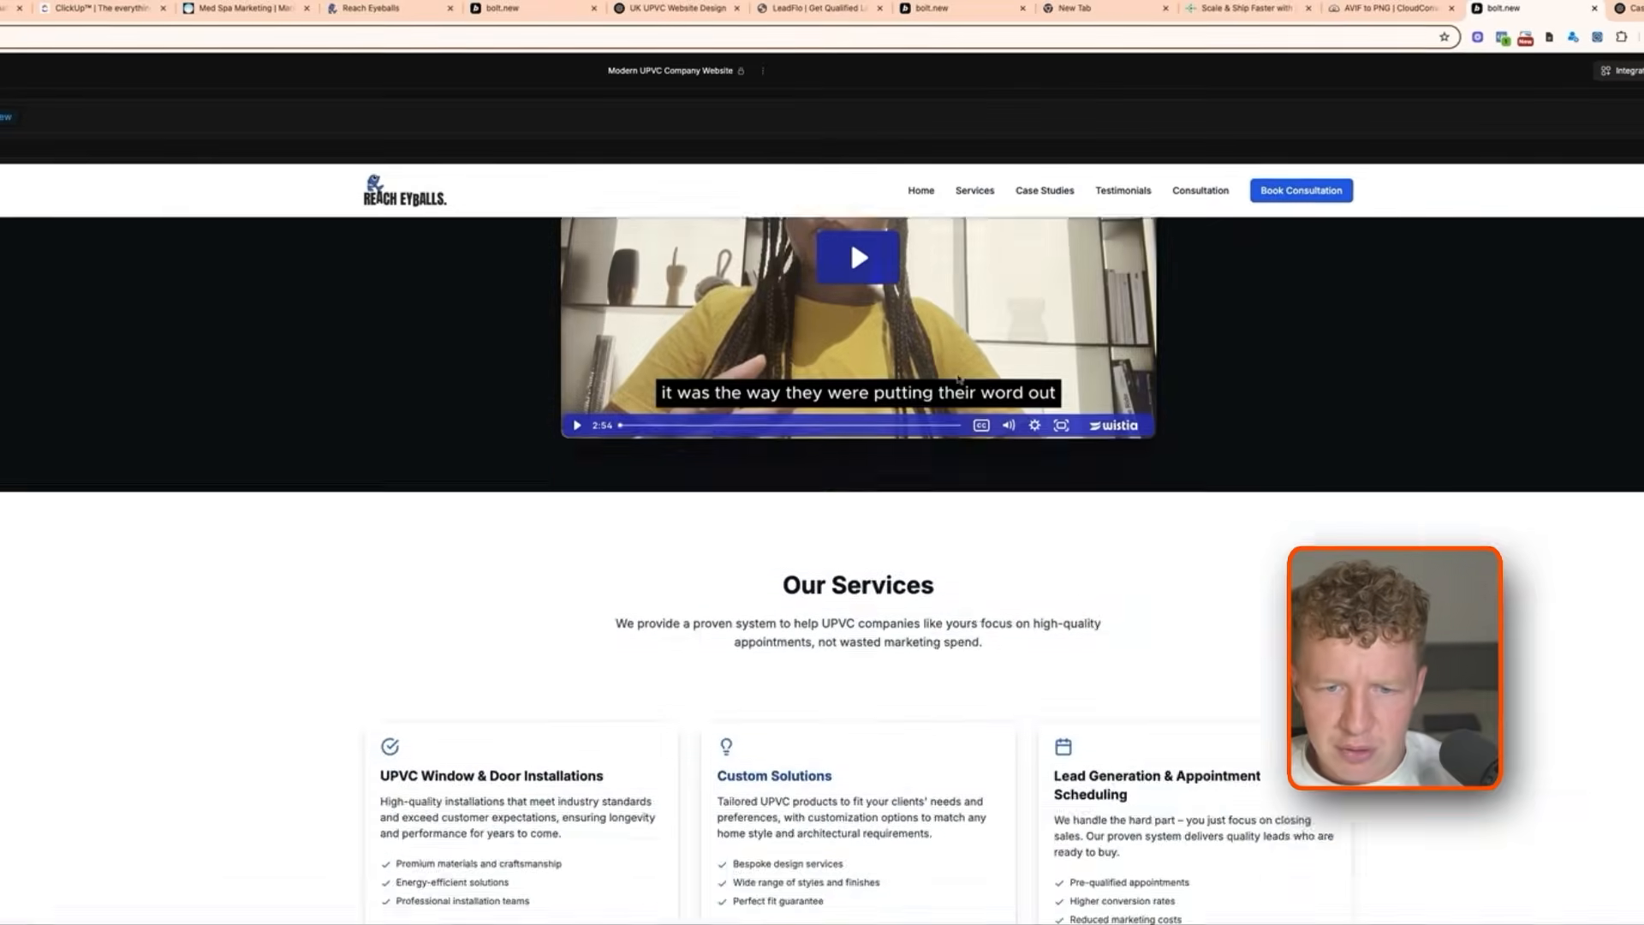
scroll(959, 382, "down", 5)
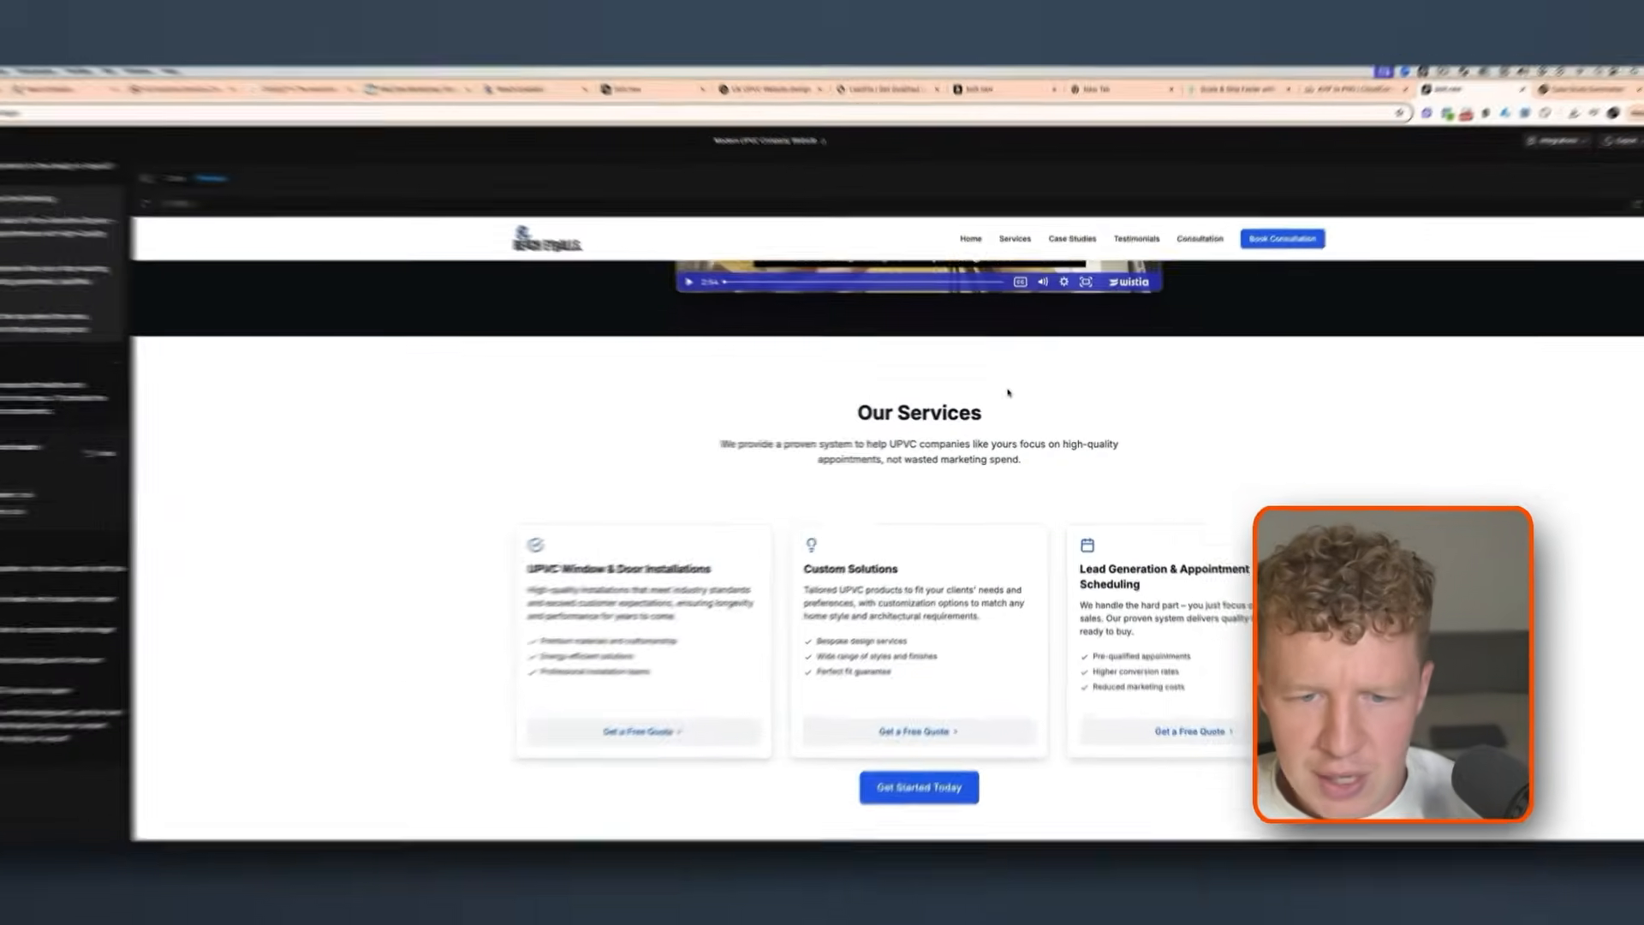
scroll(1008, 392, "down", 3)
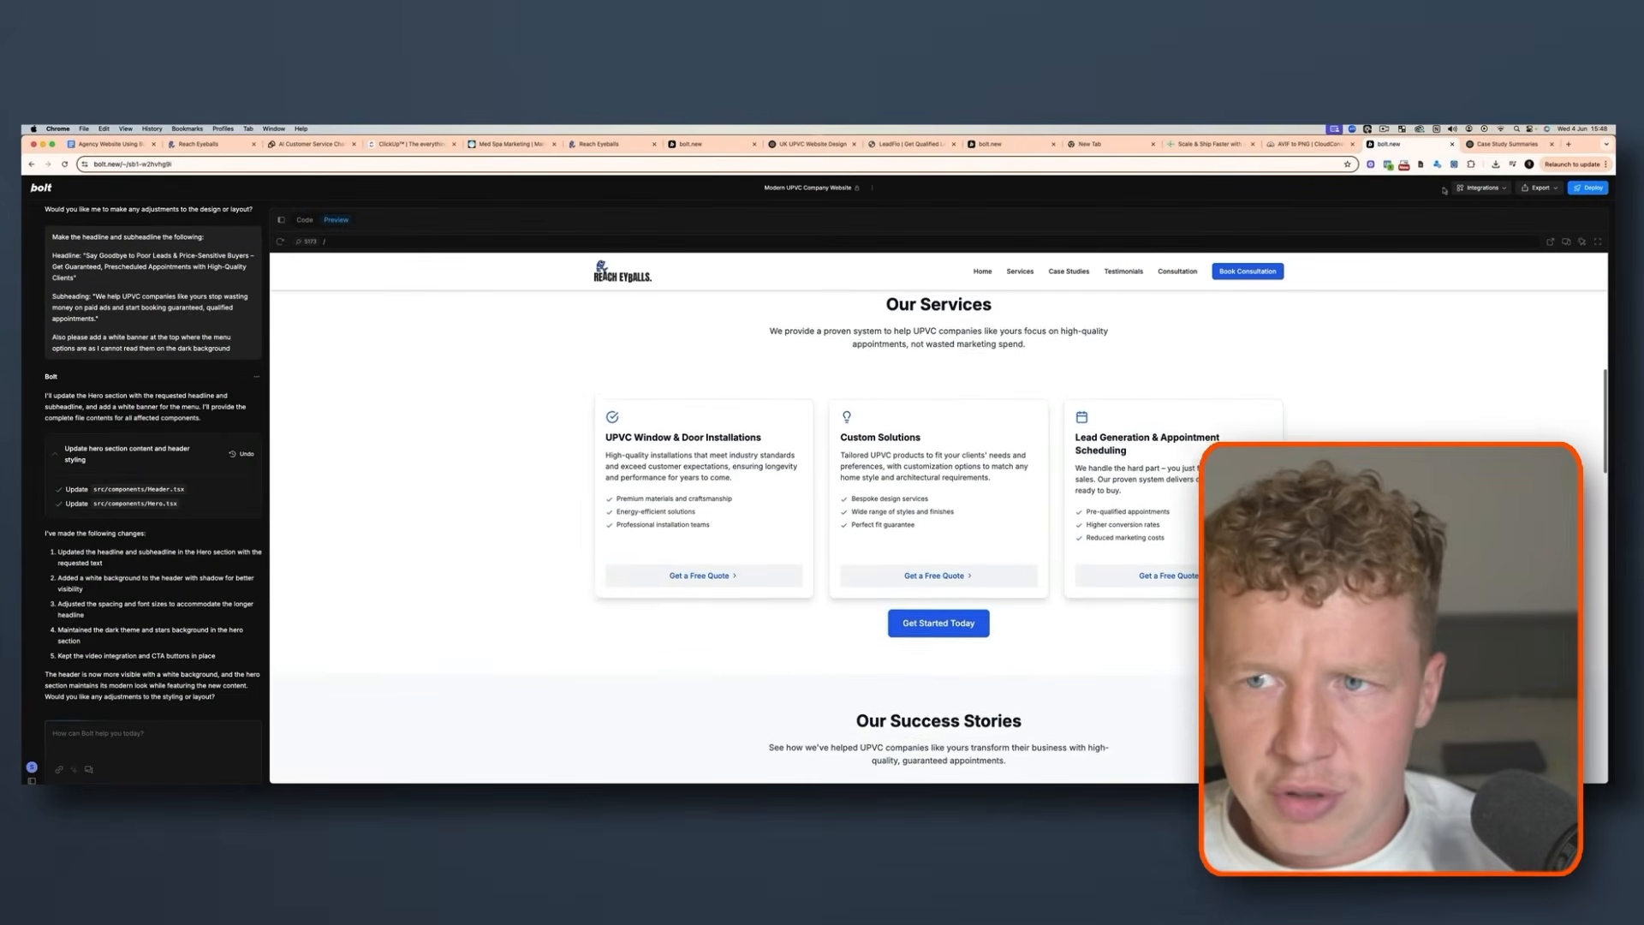
scroll(1127, 359, "down", 10)
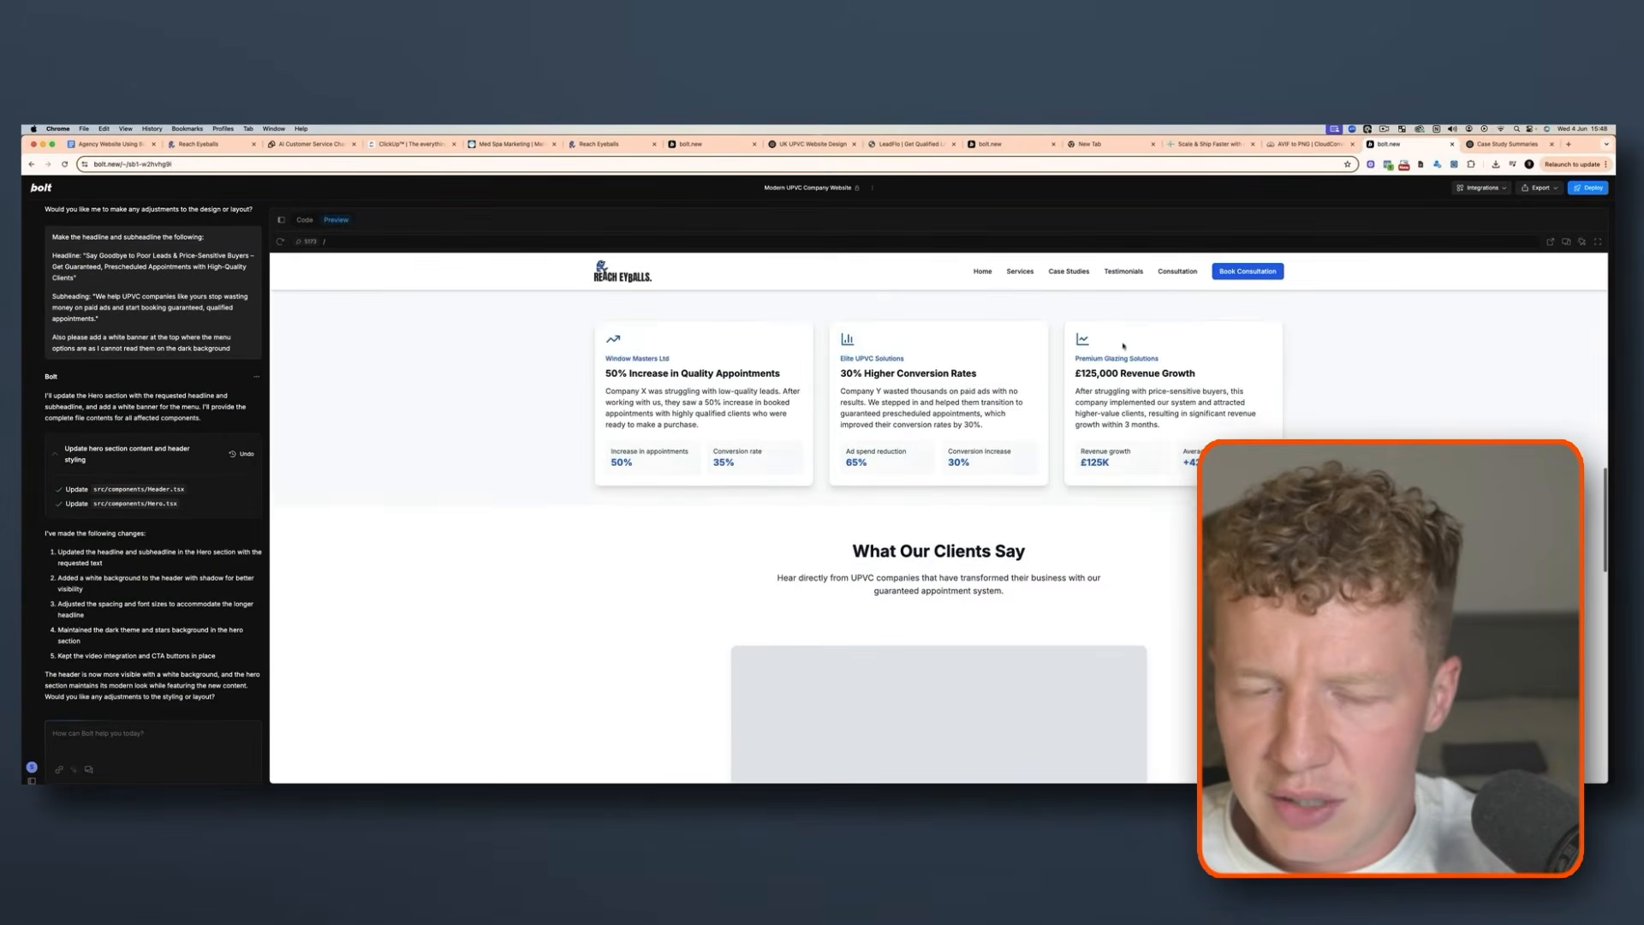
scroll(1127, 359, "up", 3)
scroll(1127, 356, "down", 2)
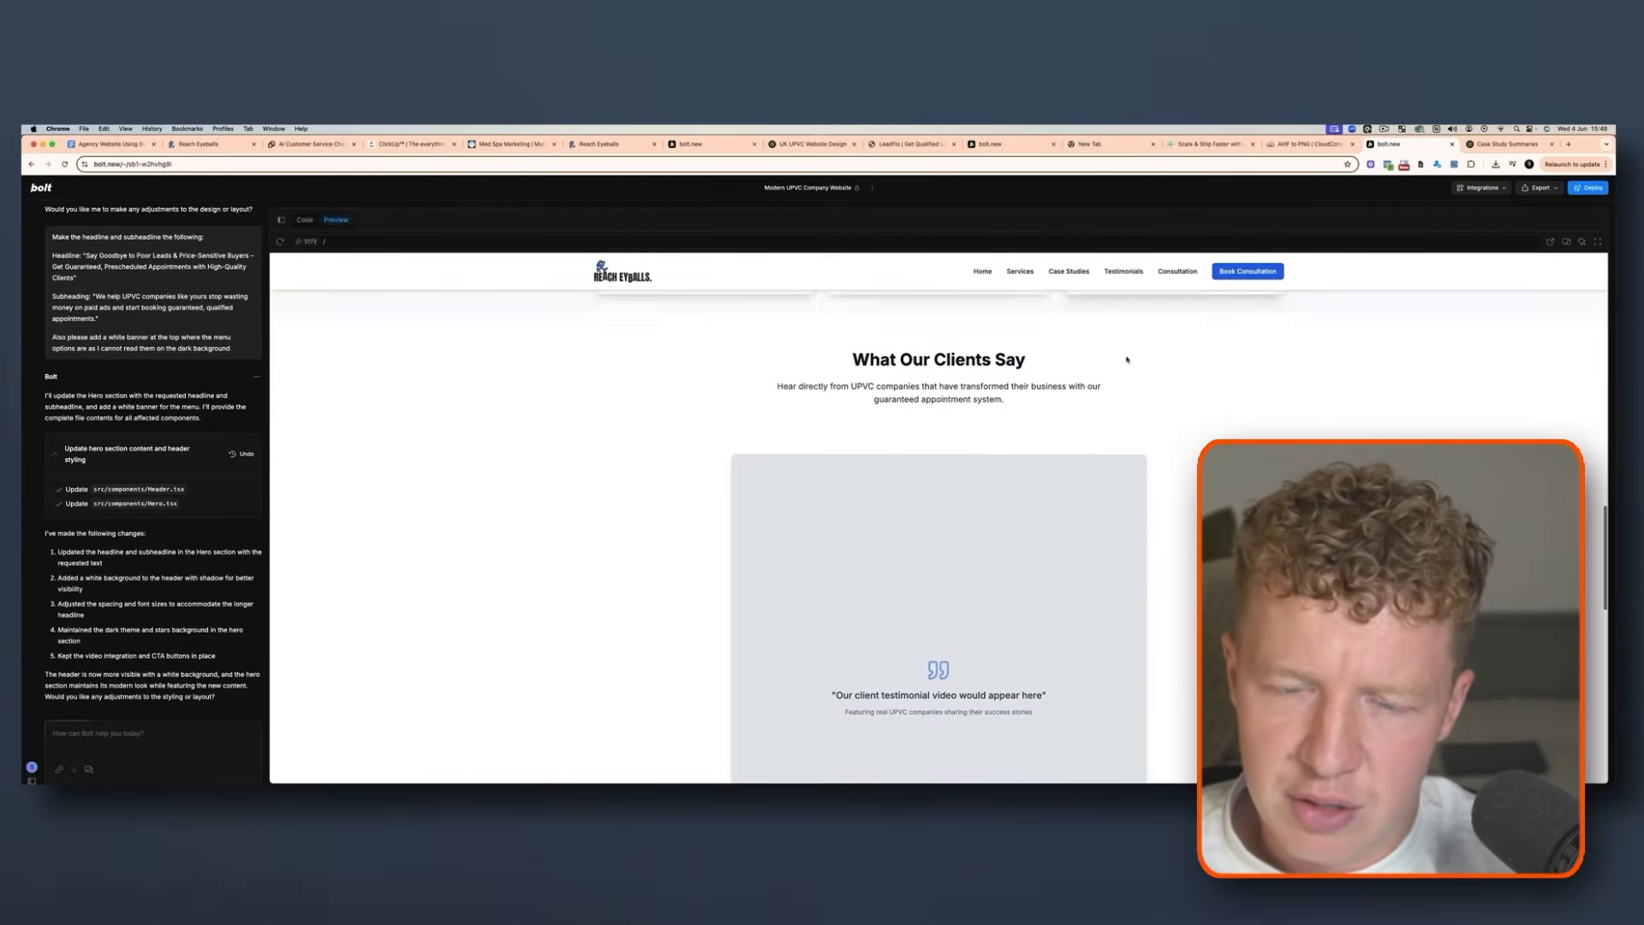
scroll(806, 365, "up", 1)
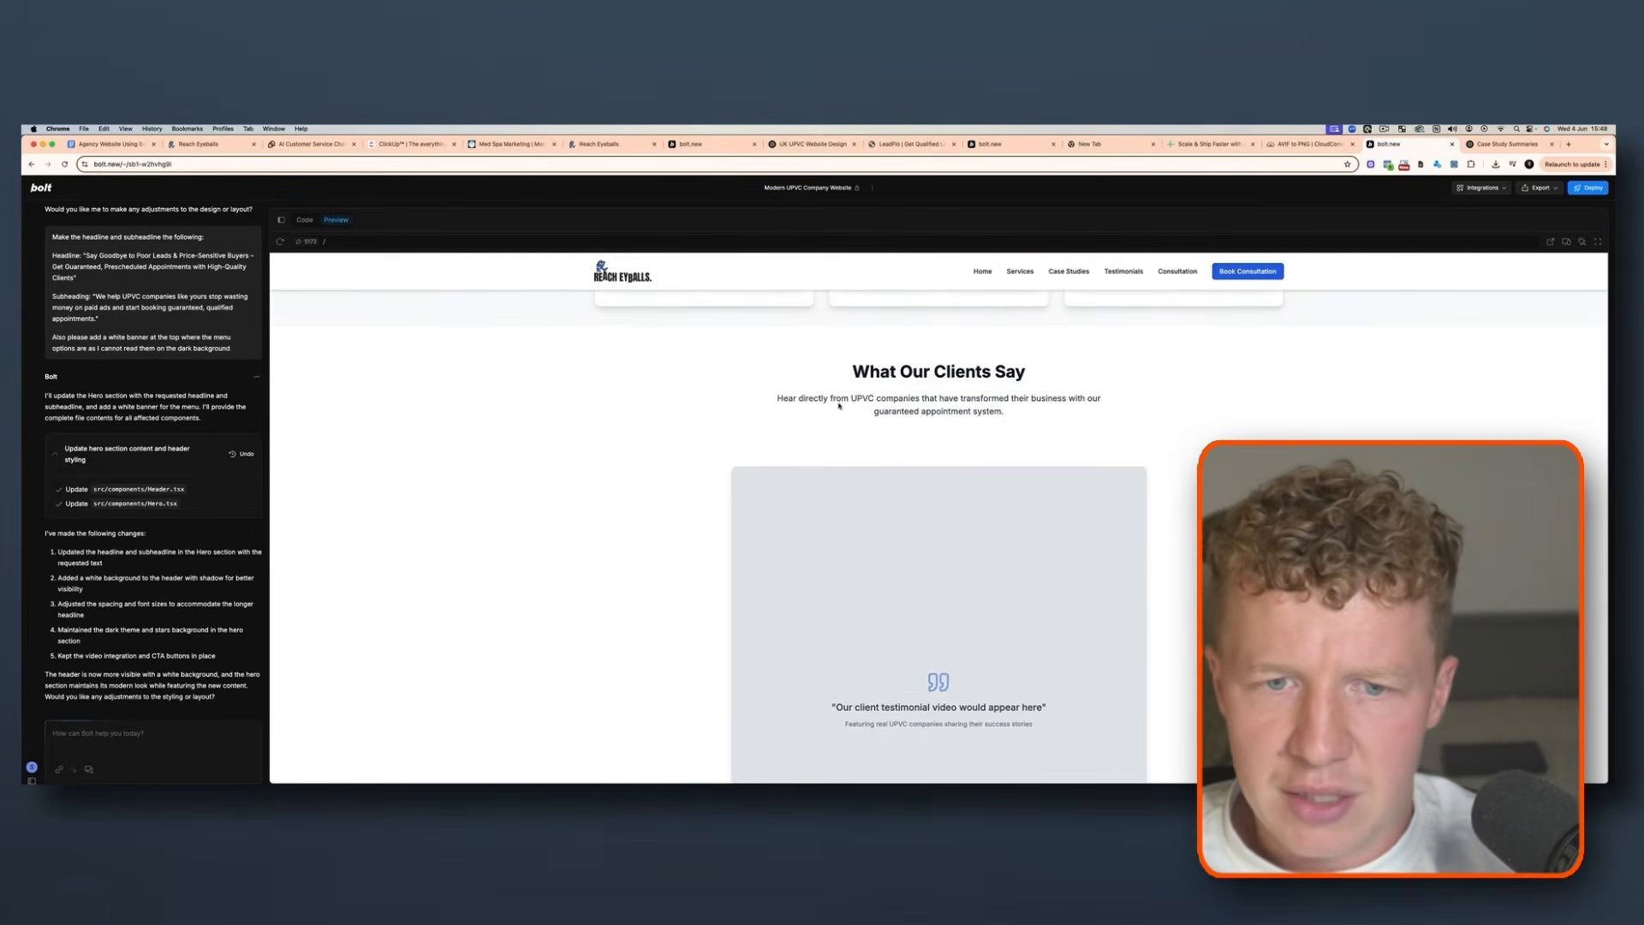
scroll(862, 430, "down", 15)
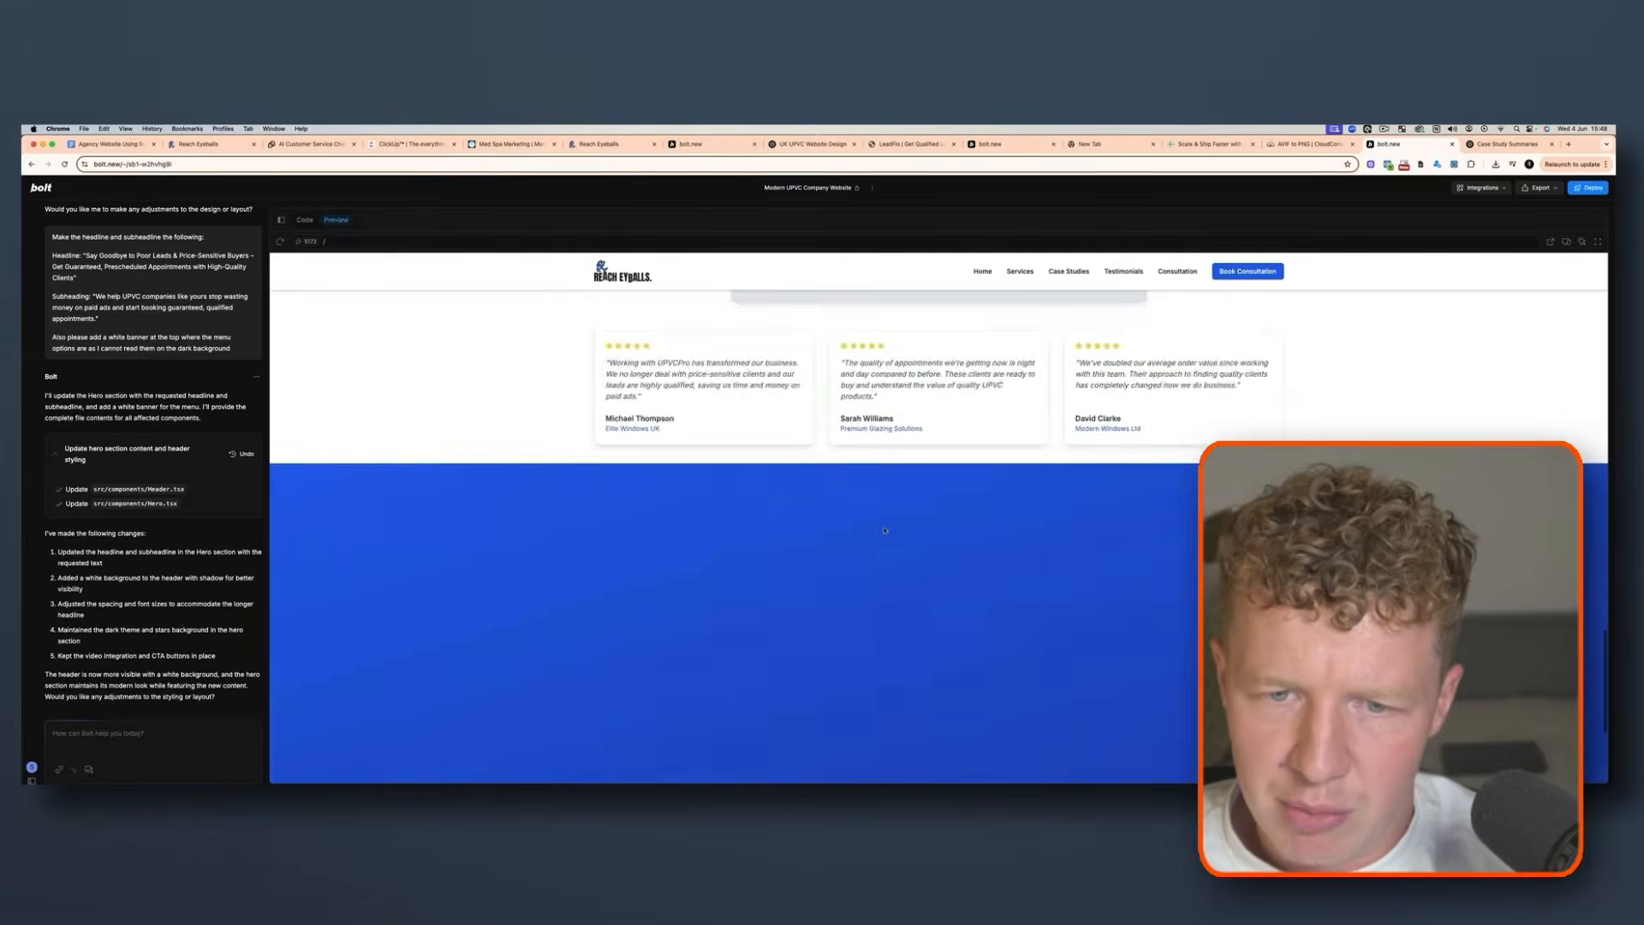
scroll(876, 518, "up", 8)
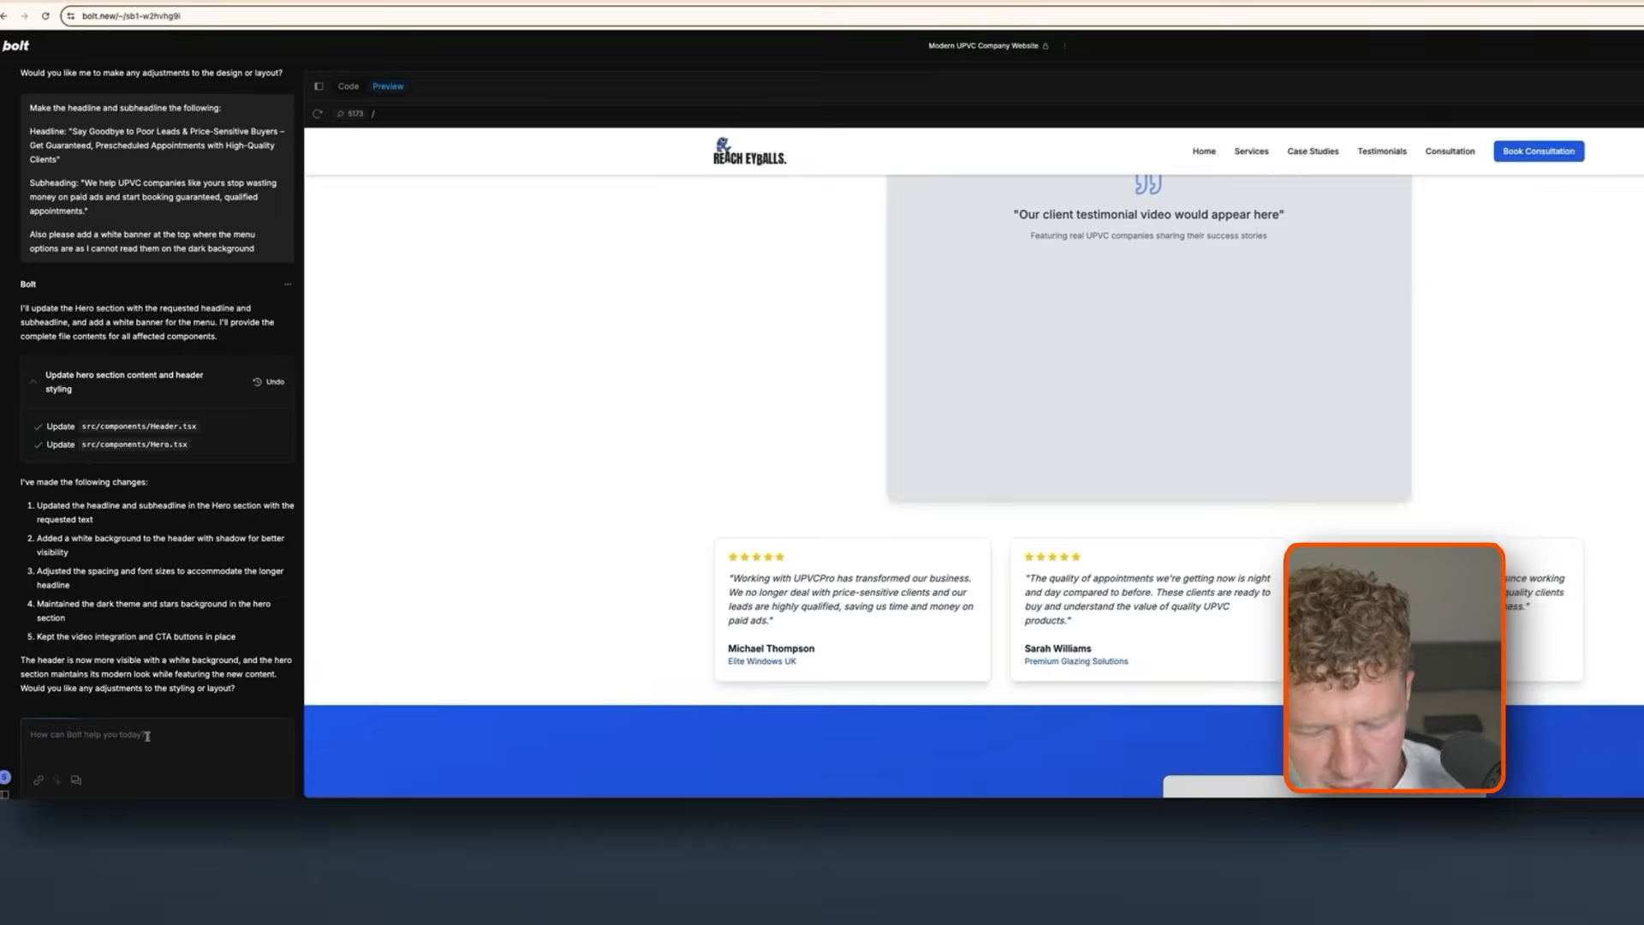
Start a Bolt prompt asking to format the case studies using the four case study summaries copied from the Agency Website Using Bolt document
left_click(147, 736)
type("Ple")
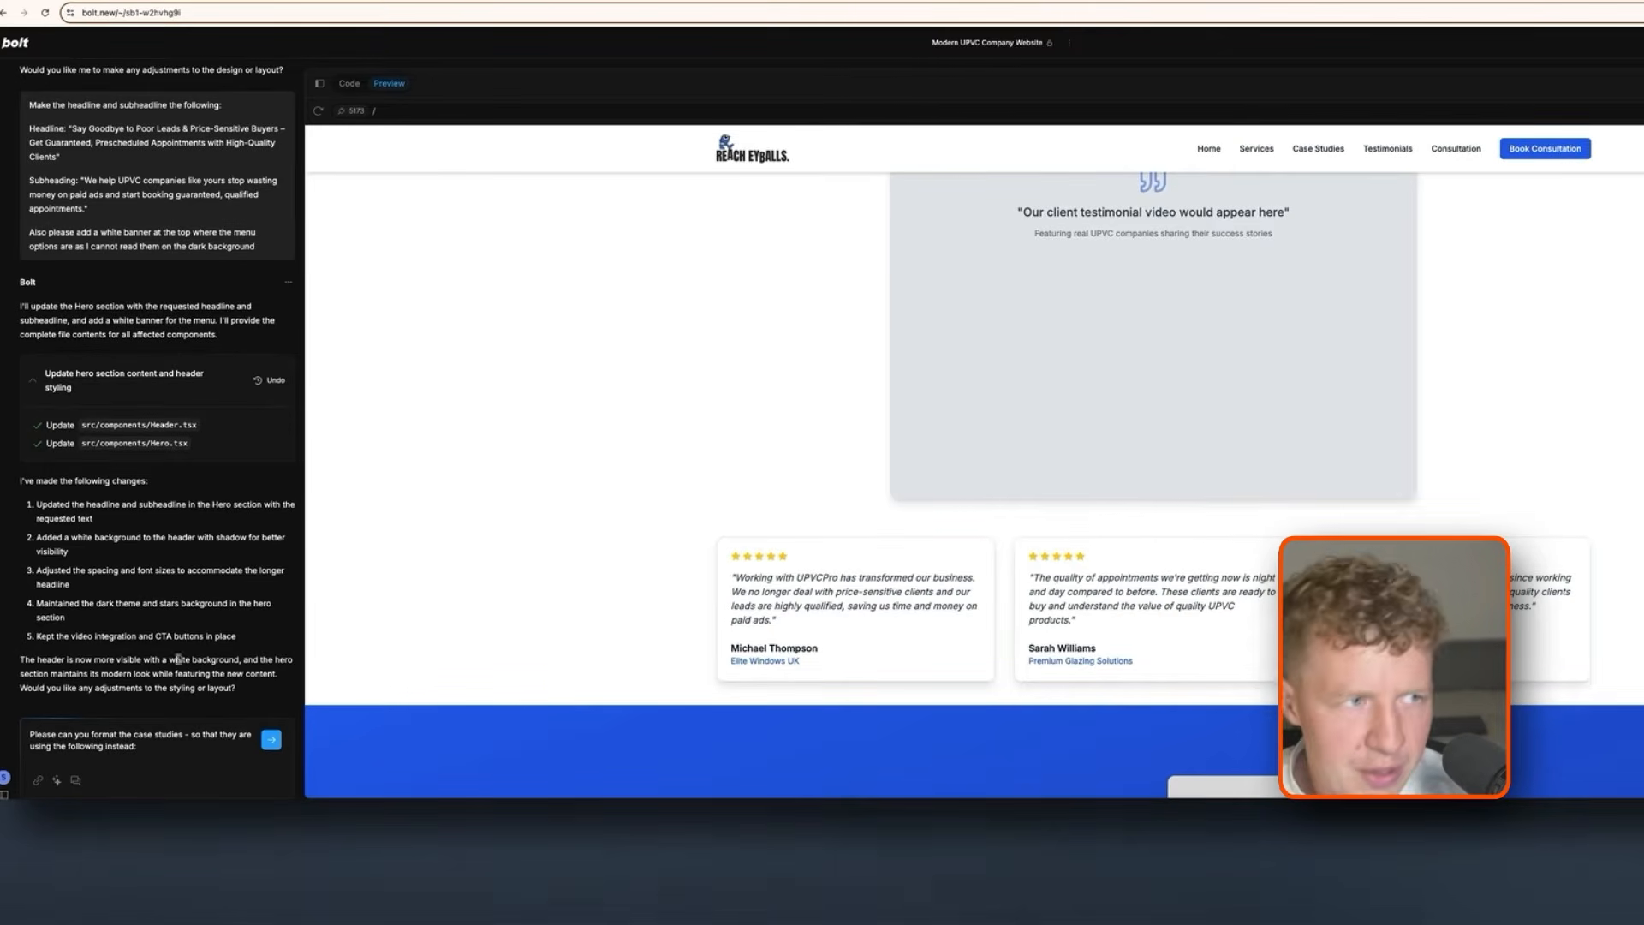
left_click(116, 149)
scroll(734, 584, "up", 15)
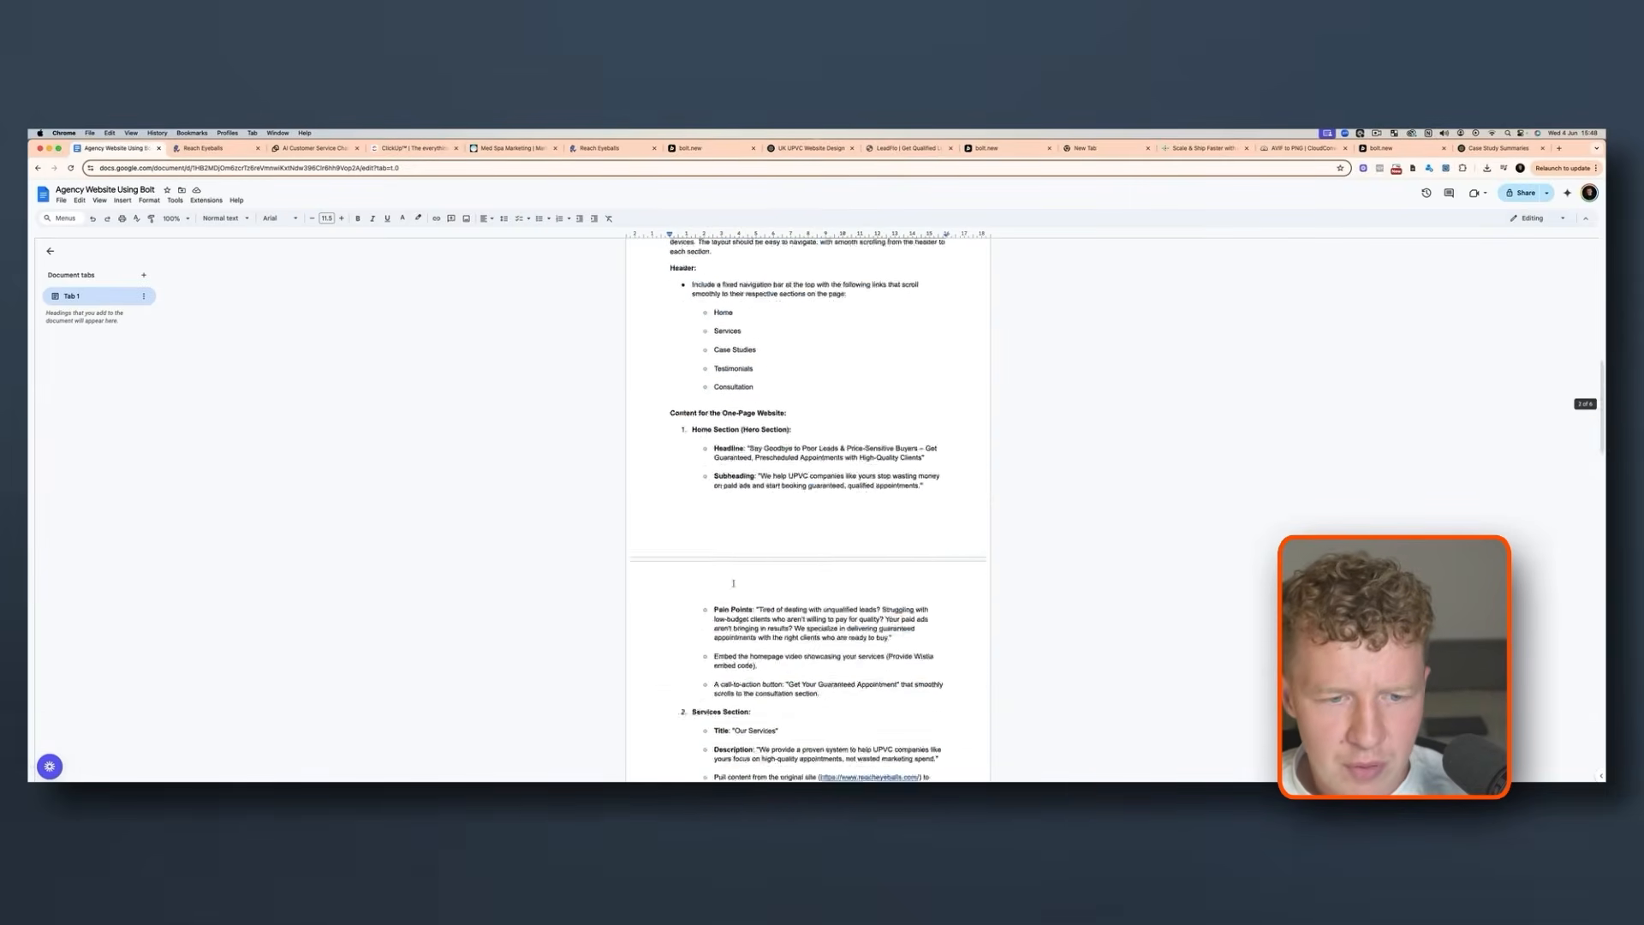
scroll(734, 584, "down", 20)
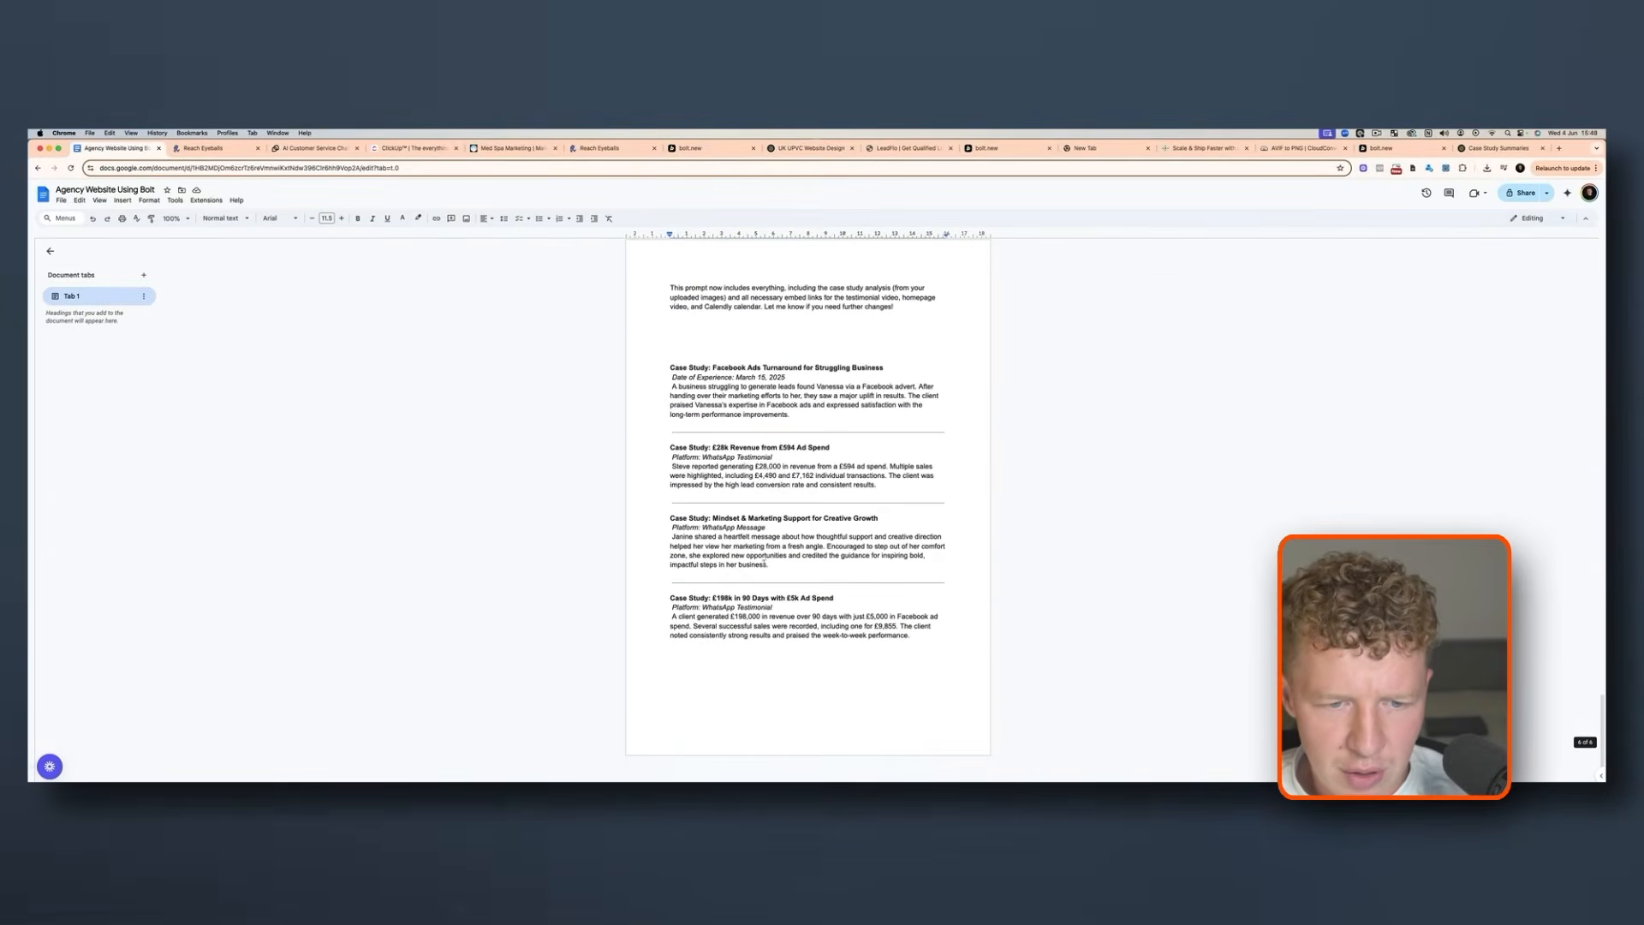
left_click_drag(916, 639, 670, 367)
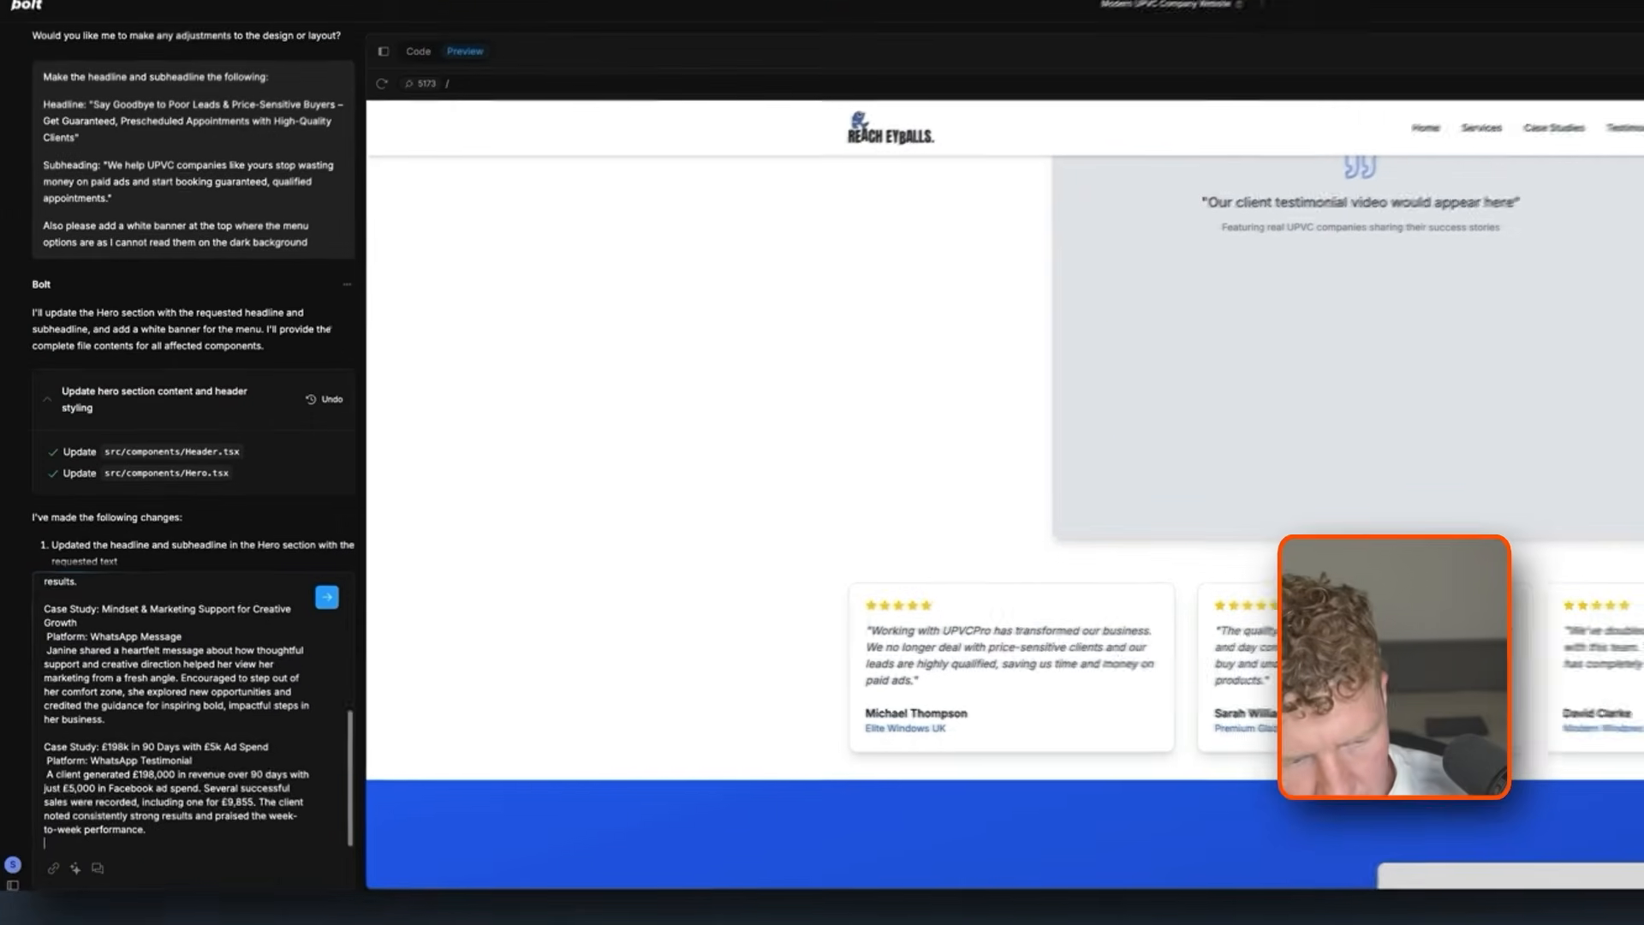
Add to the prompt that the case studies use a slider format, one including the nicely styled video, with the video embed URL below
type("F")
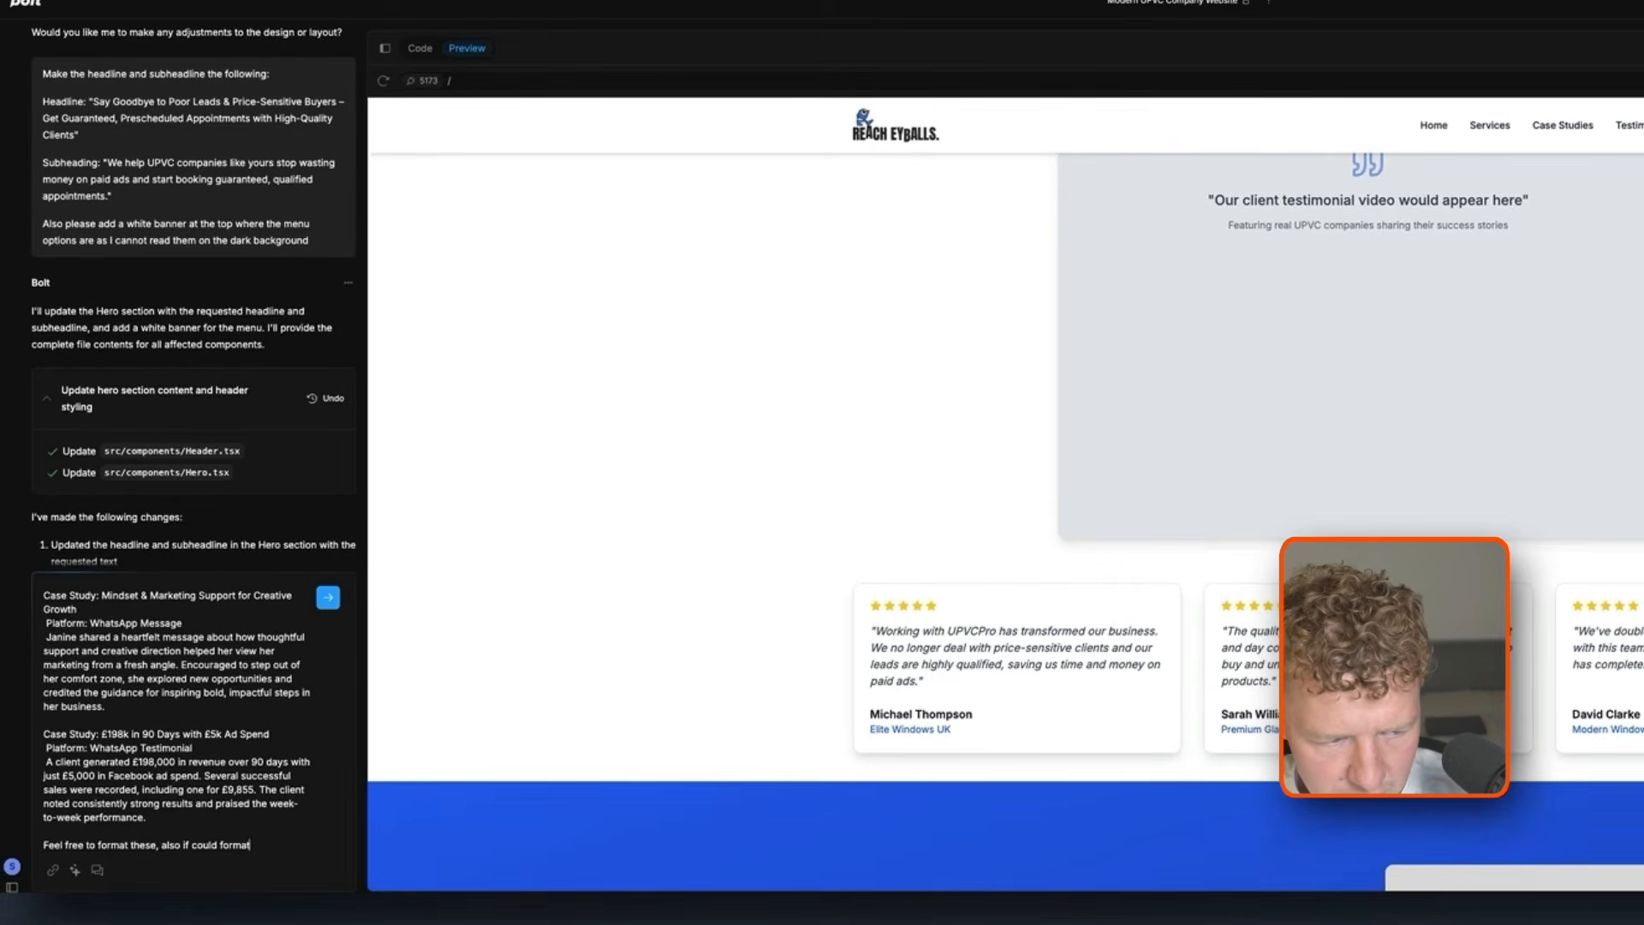
type("slider format, with one of them including the video")
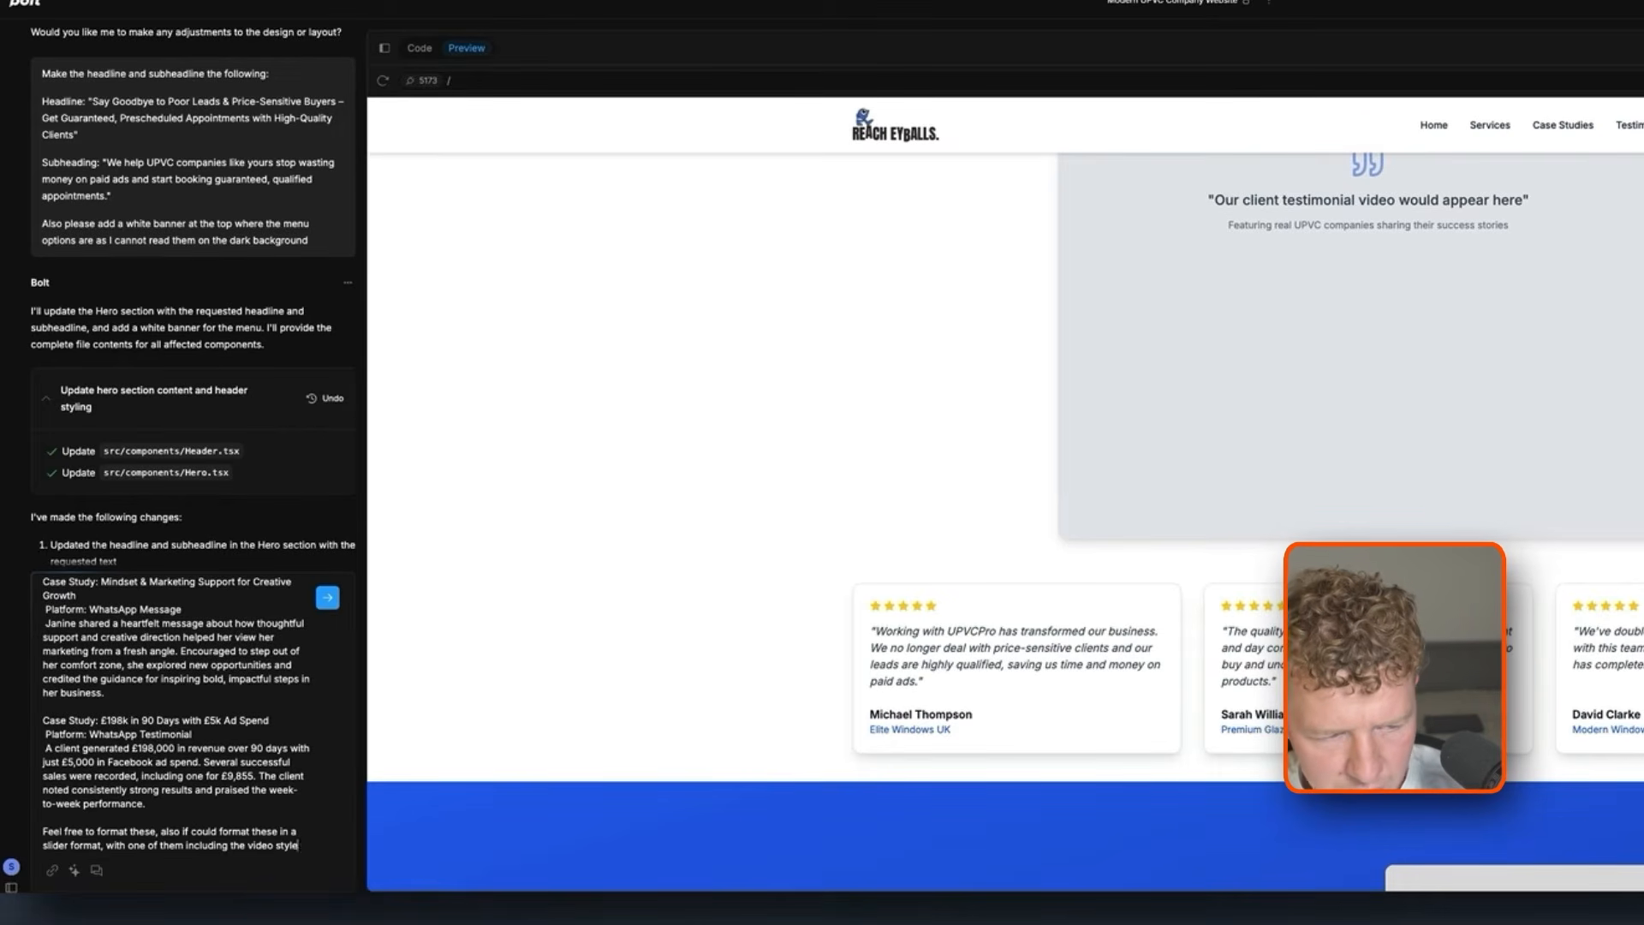
type("styled")
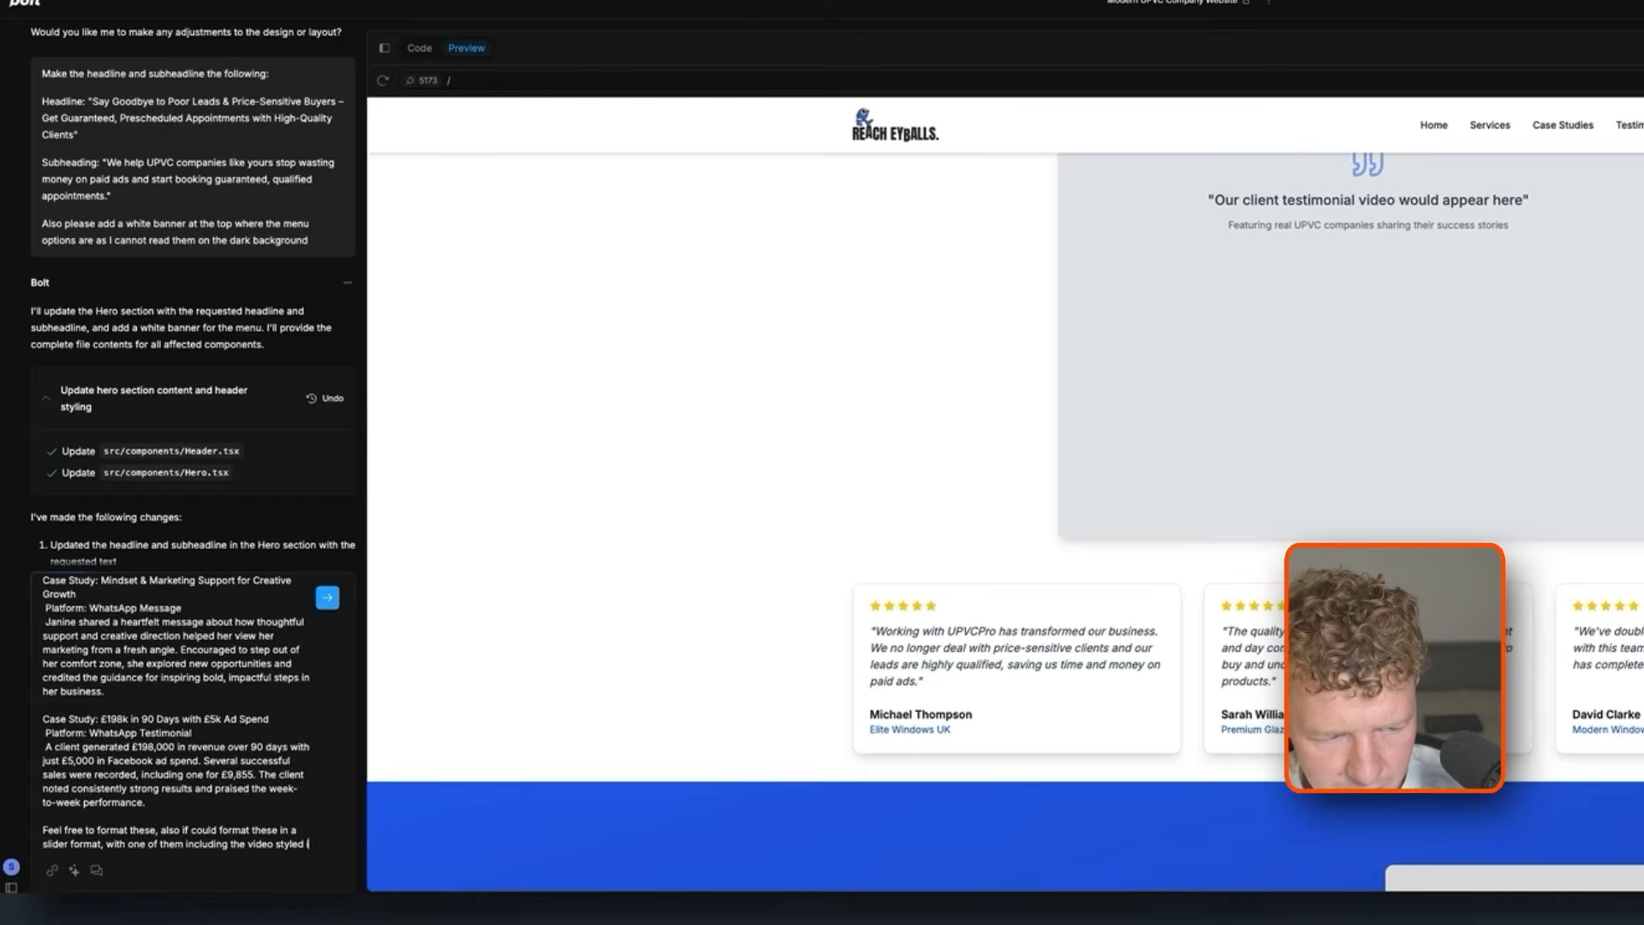
type(" in a nice way.")
key("shift+Return")
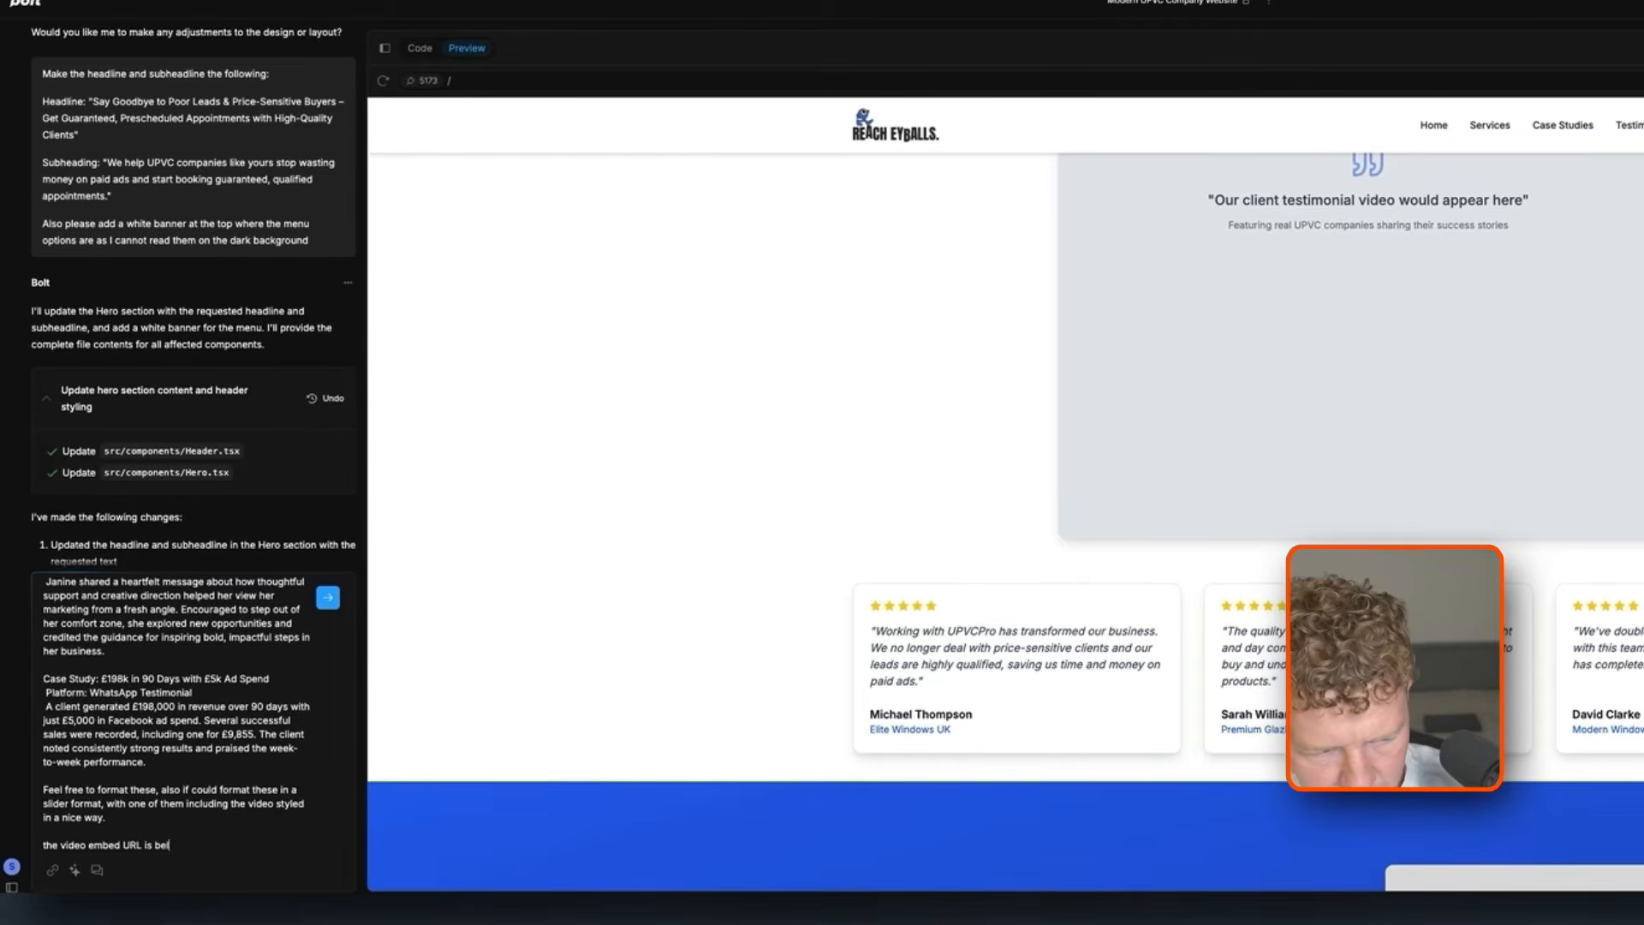
scroll(198, 712, "down", 1)
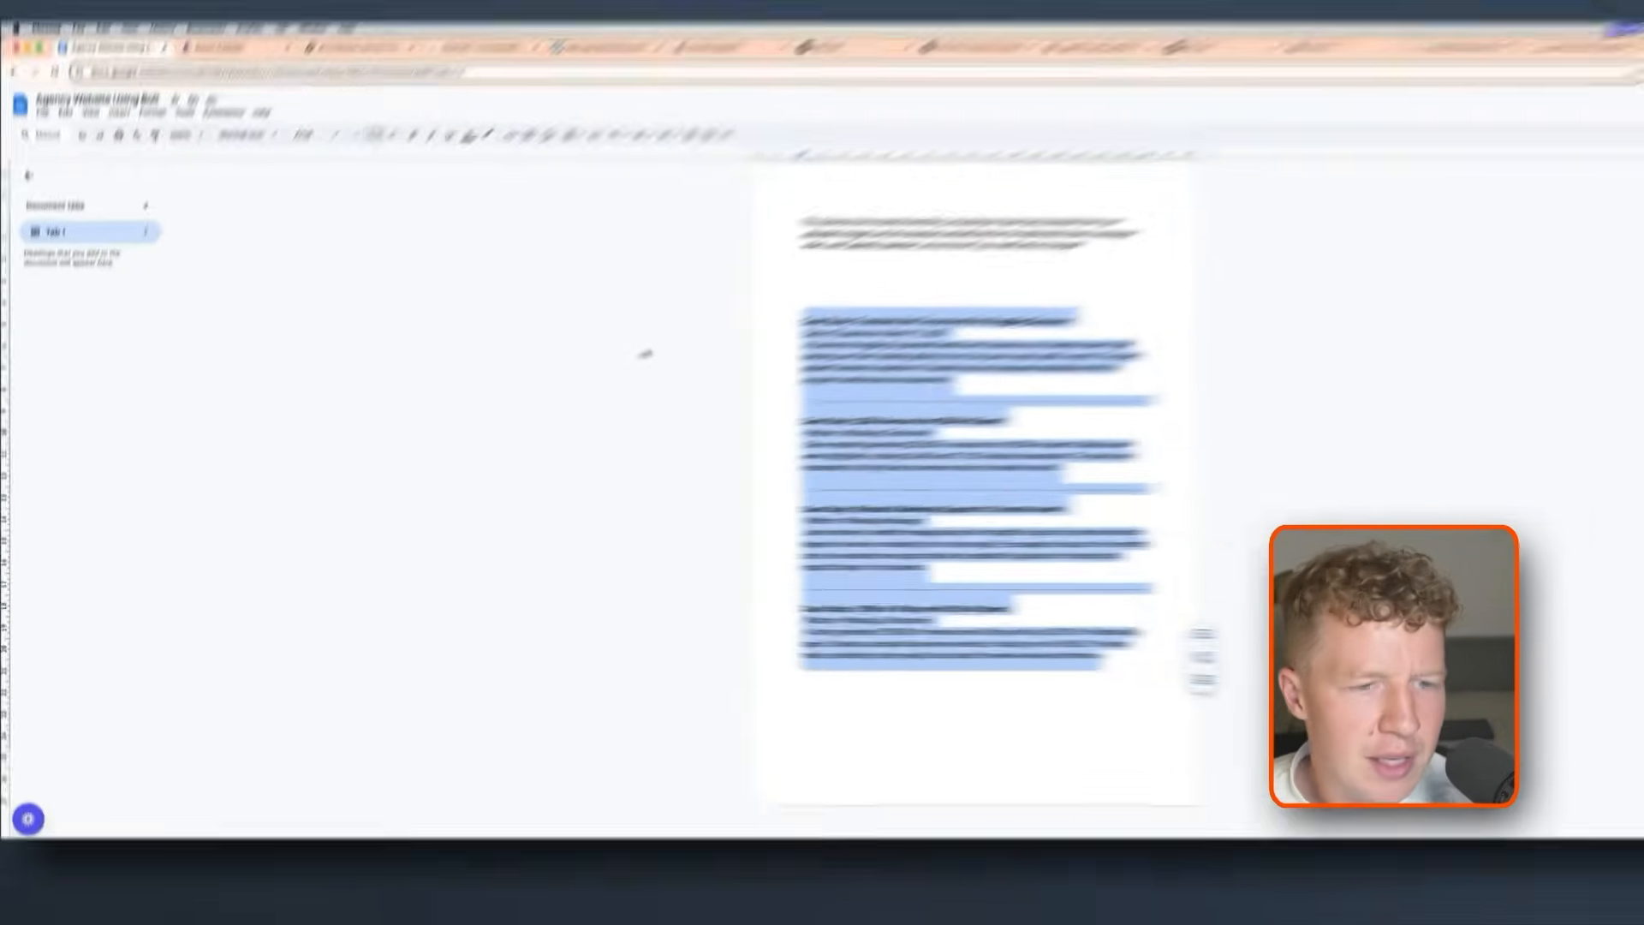
Copy the testimonial video's Wistia embed code from the Google Doc into the Bolt prompt and submit it
scroll(801, 425, "up", 10)
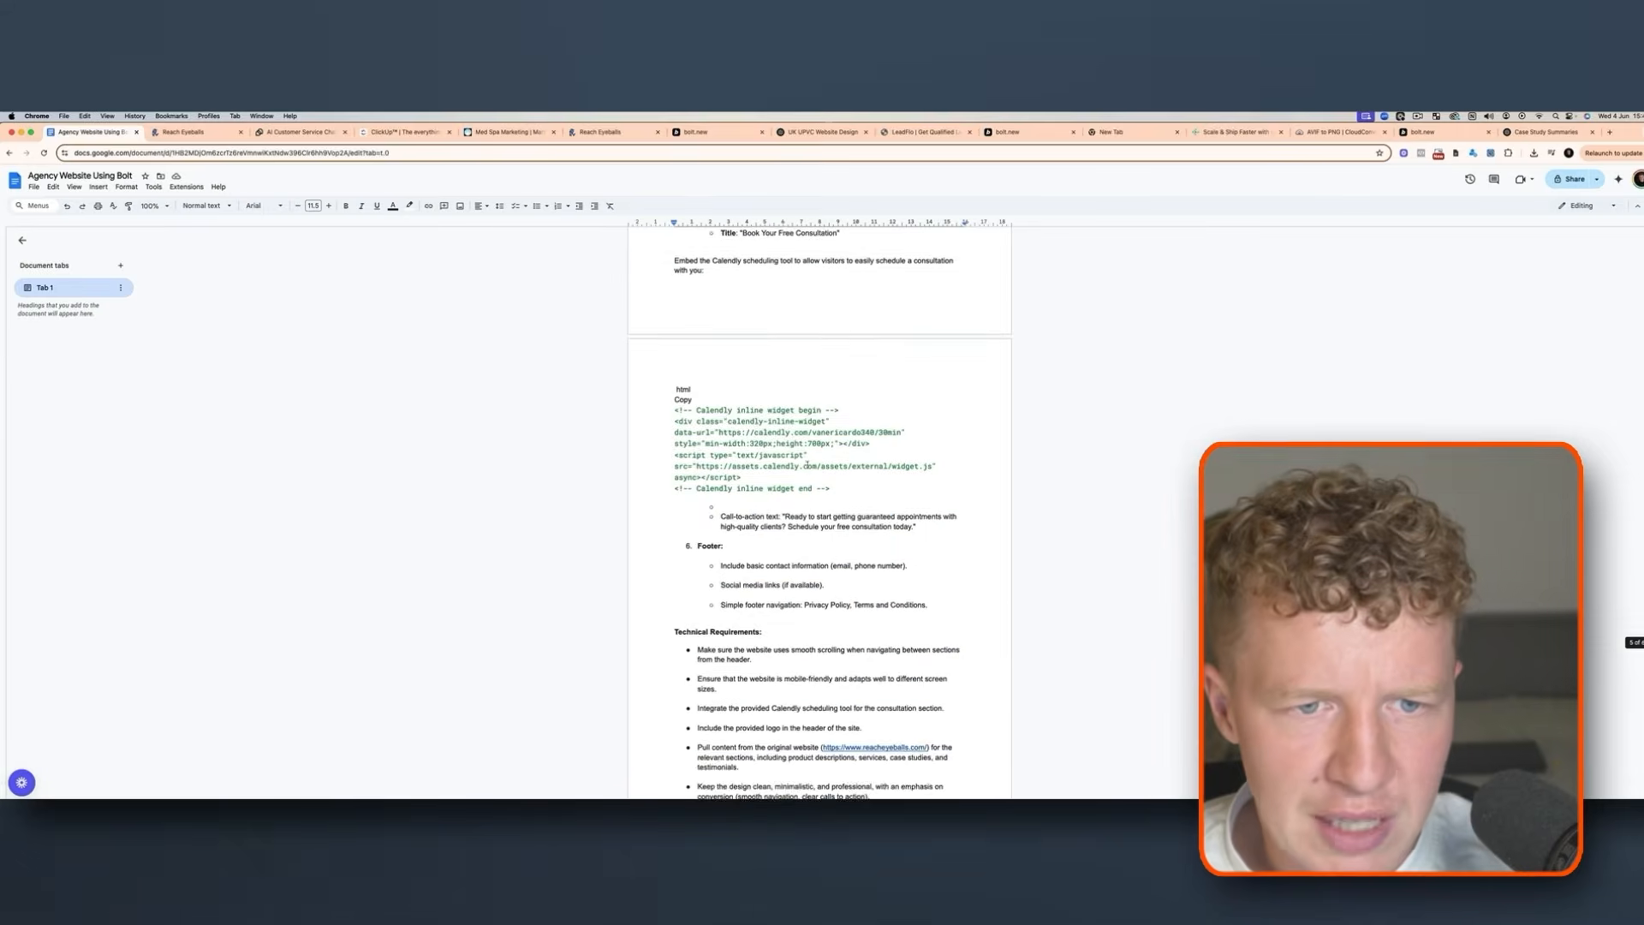
scroll(728, 448, "up", 15)
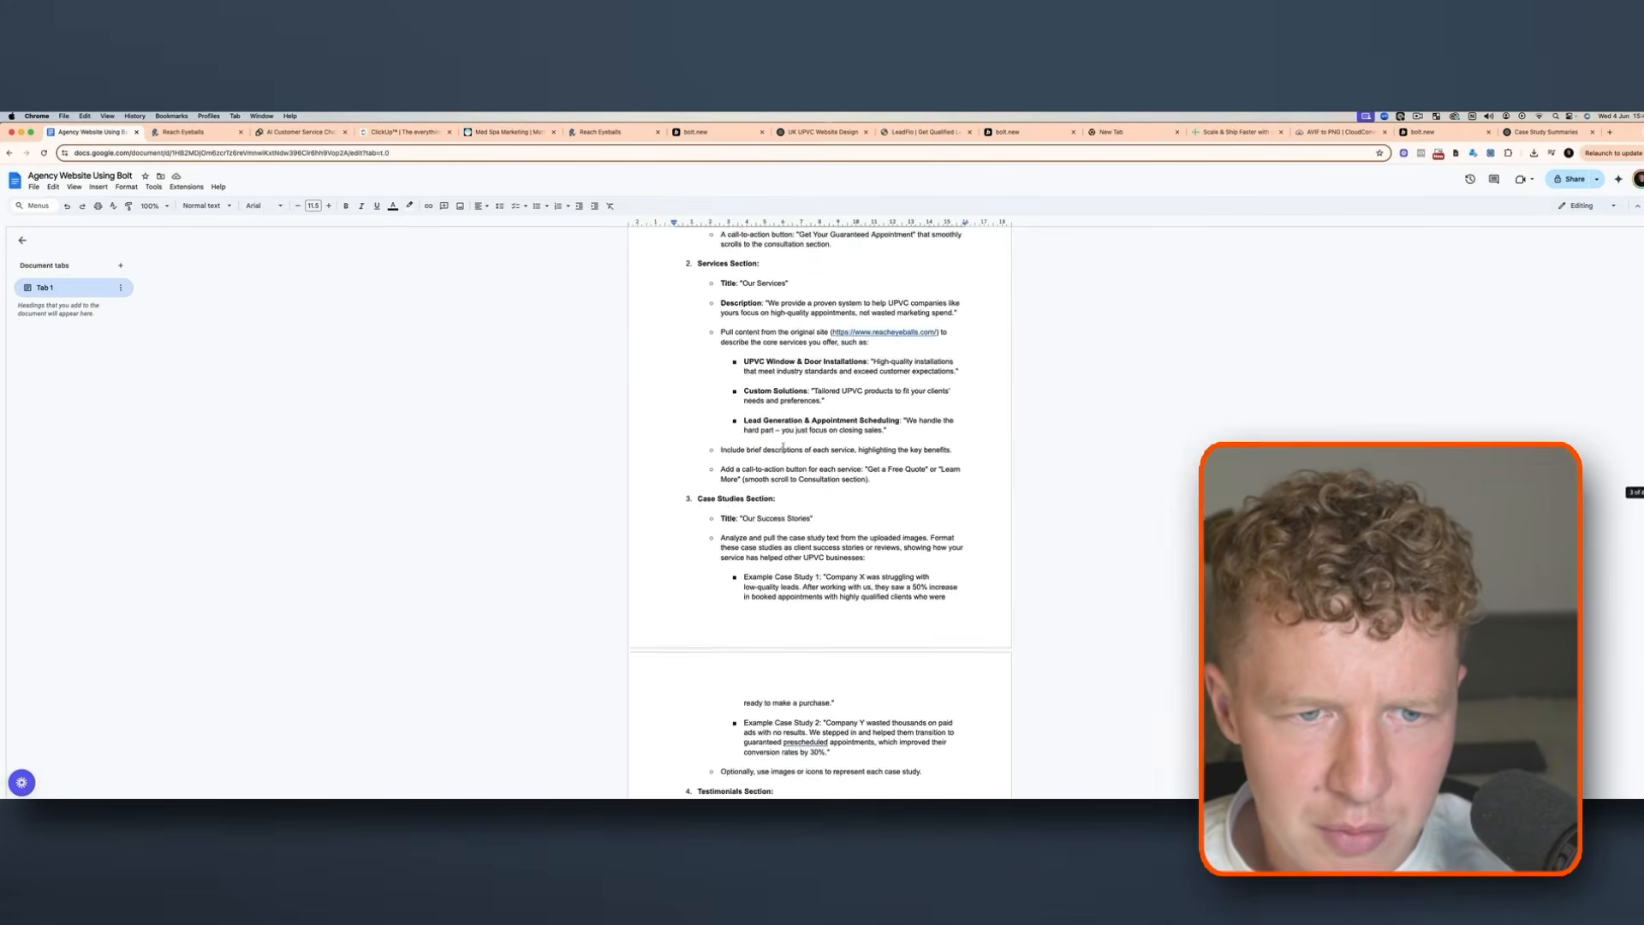
scroll(785, 446, "up", 5)
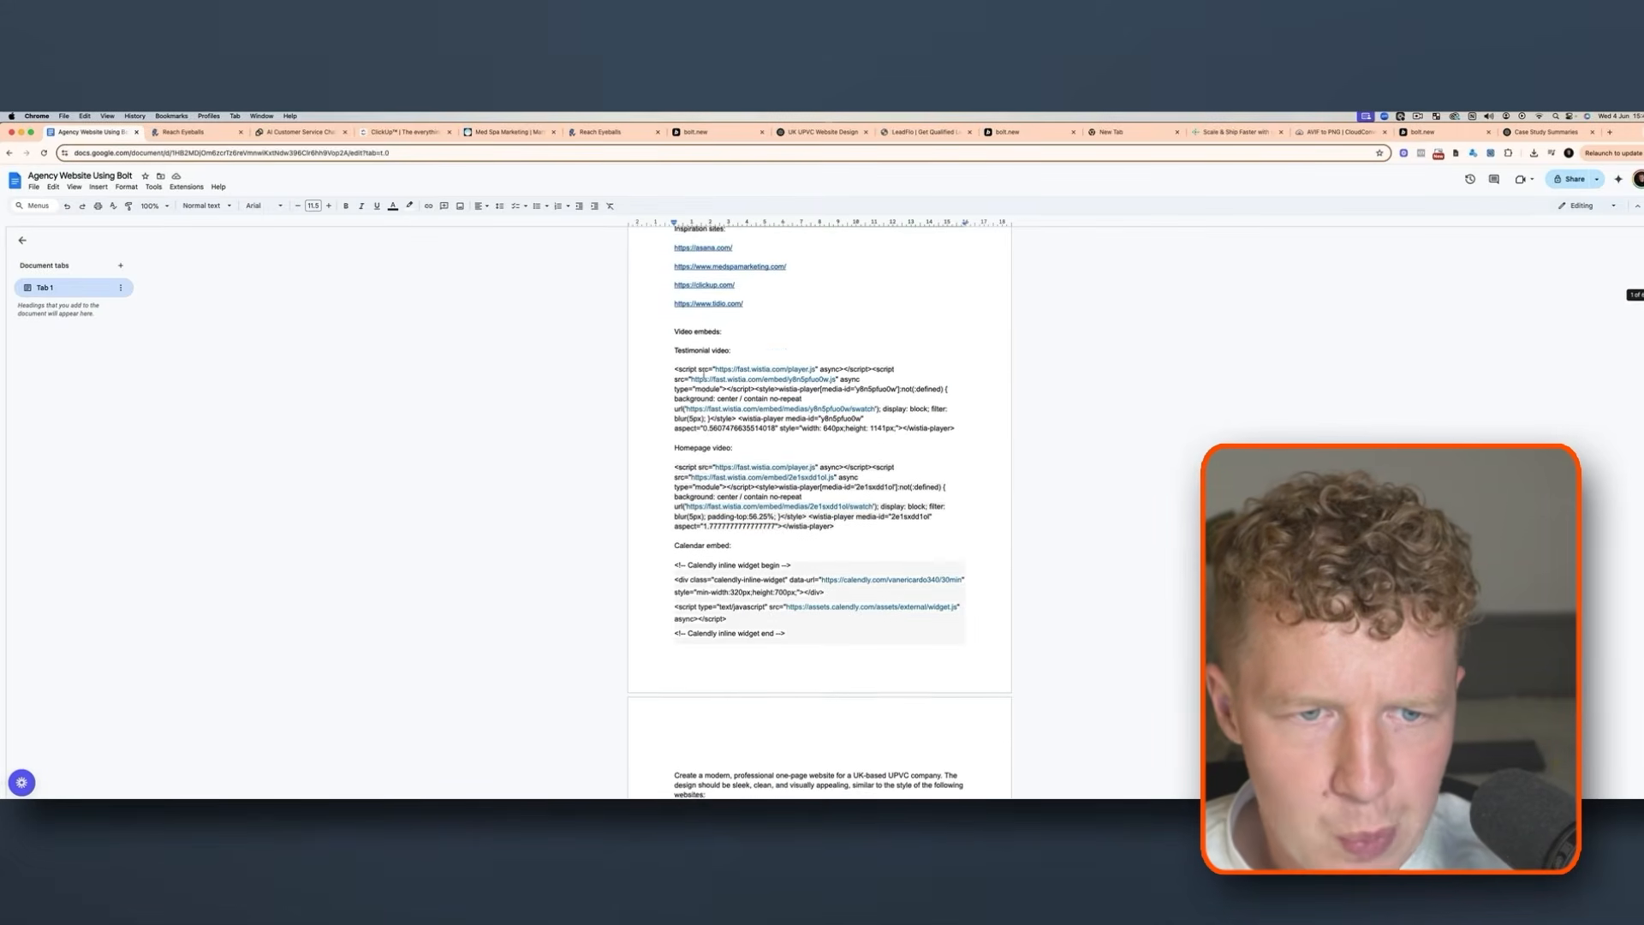
left_click_drag(674, 340, 954, 399)
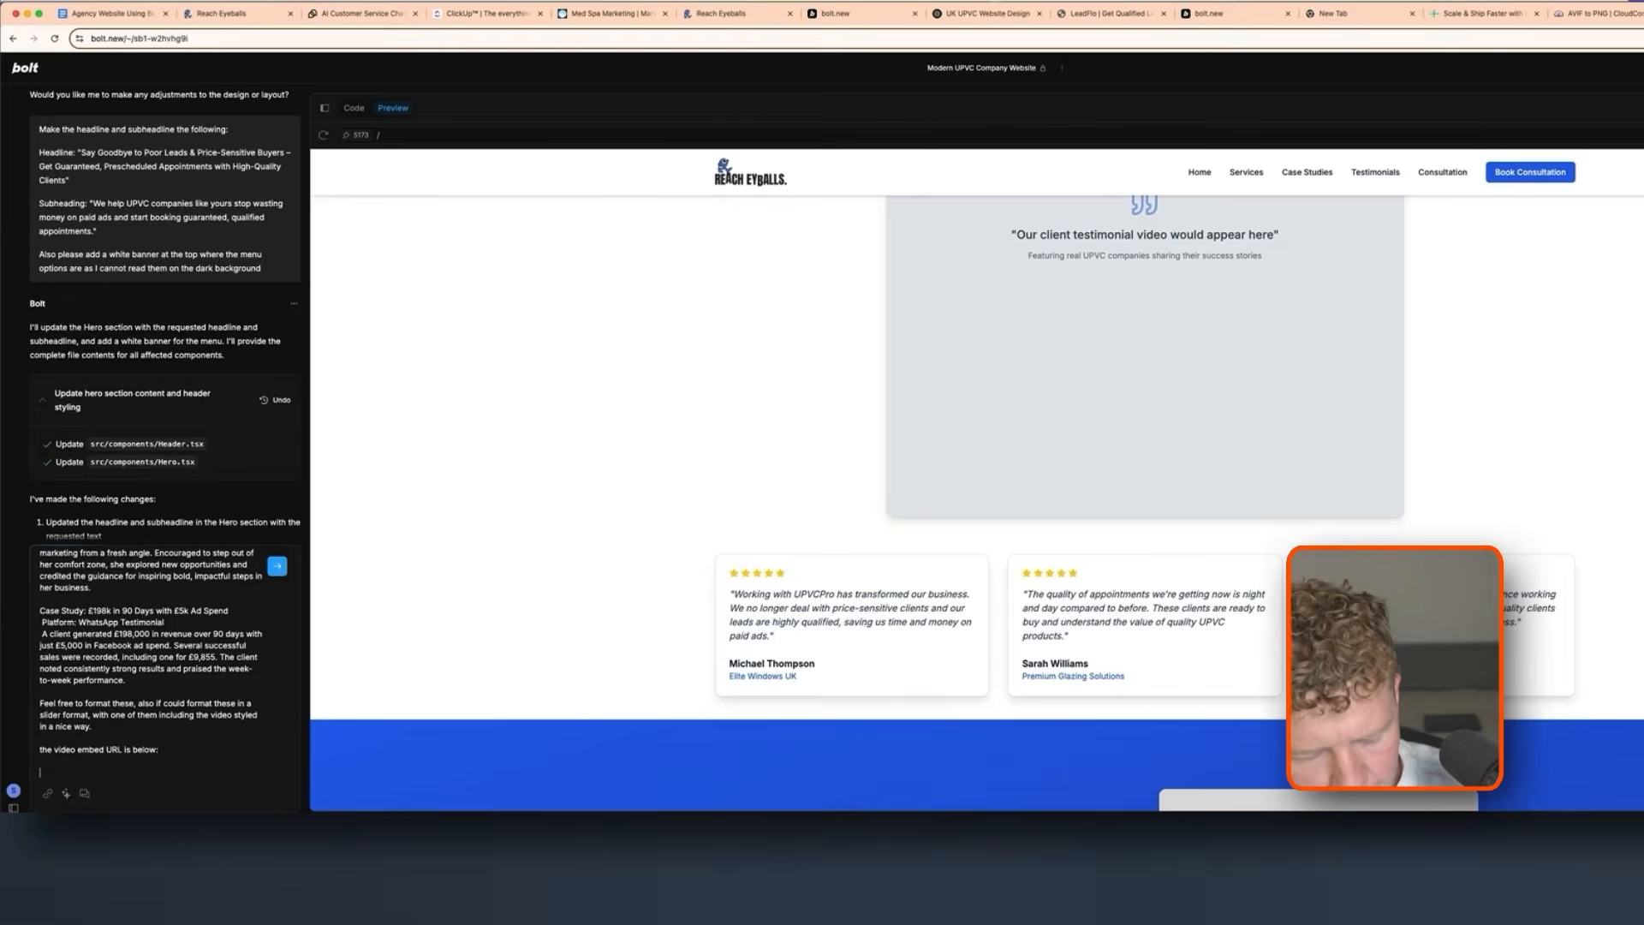
key("super+v")
key("Return")
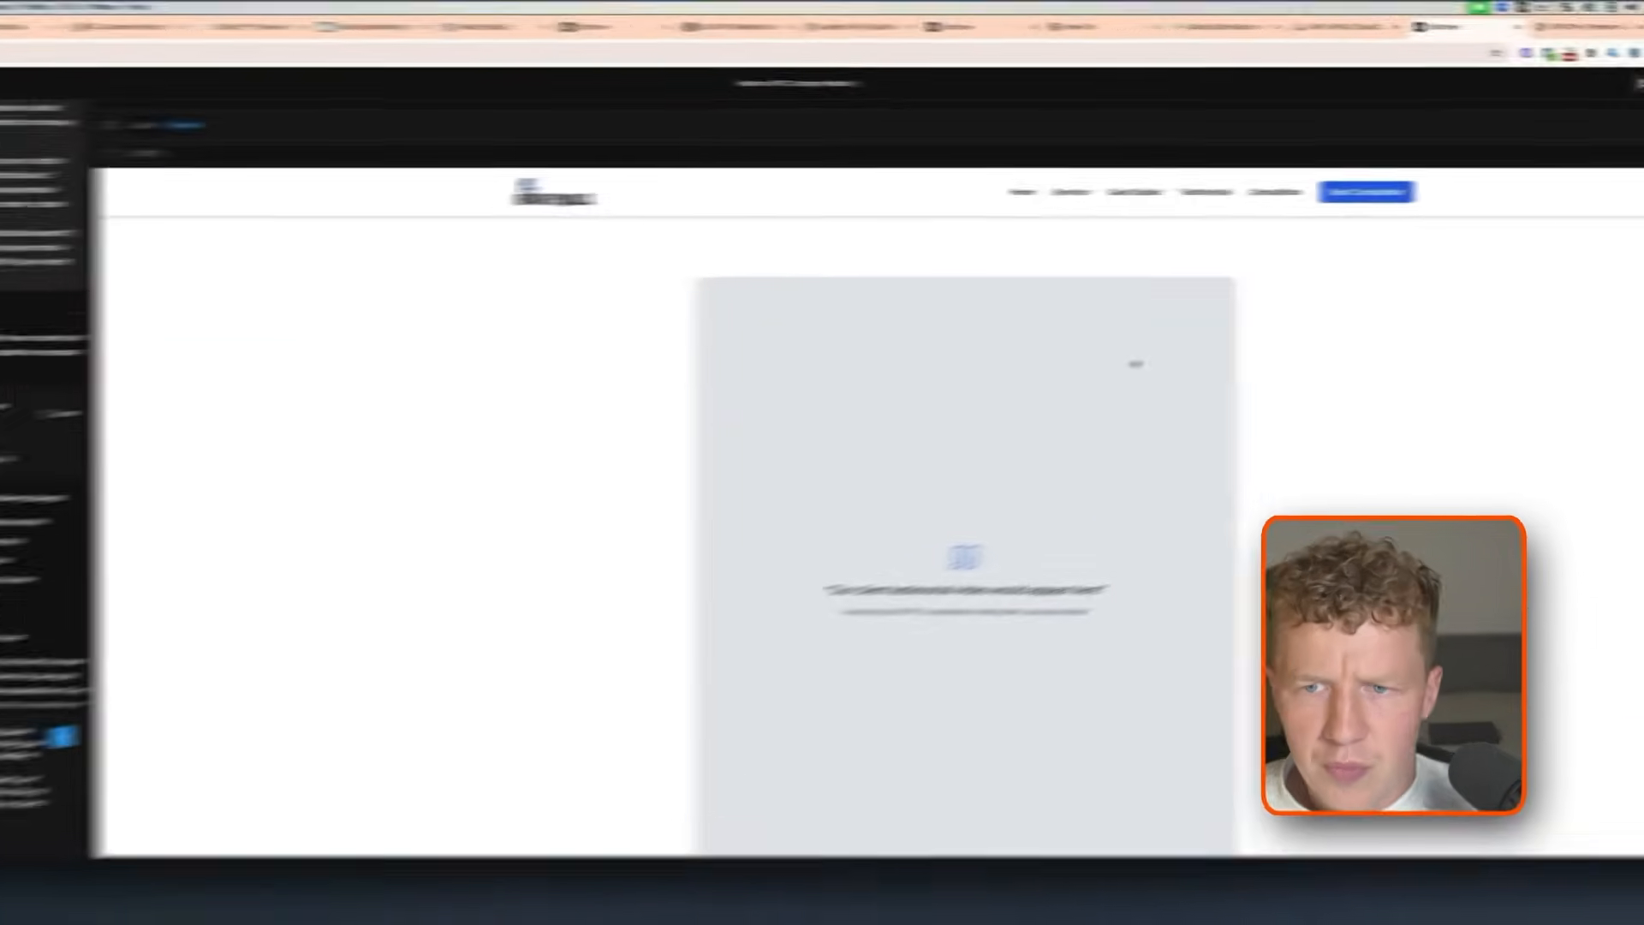
Examine the new Success Stories slider in the preview and advance it to the following case study
scroll(986, 416, "down", 5)
scroll(987, 417, "up", 2)
scroll(985, 416, "up", 10)
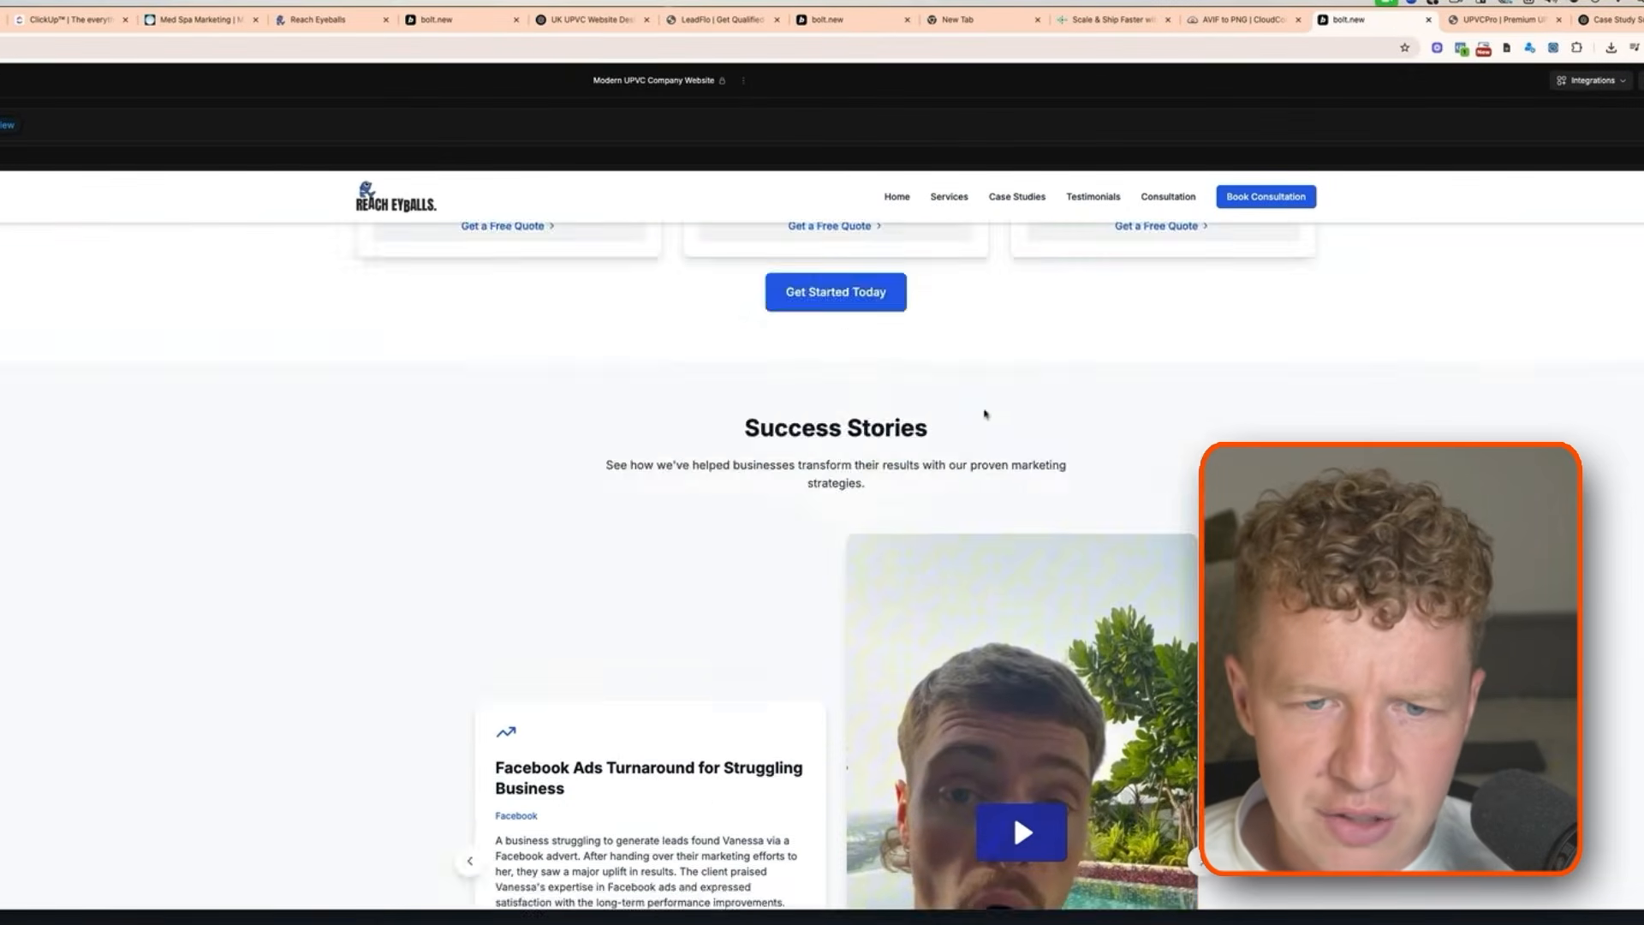
scroll(540, 499, "down", 3)
left_click(1203, 617)
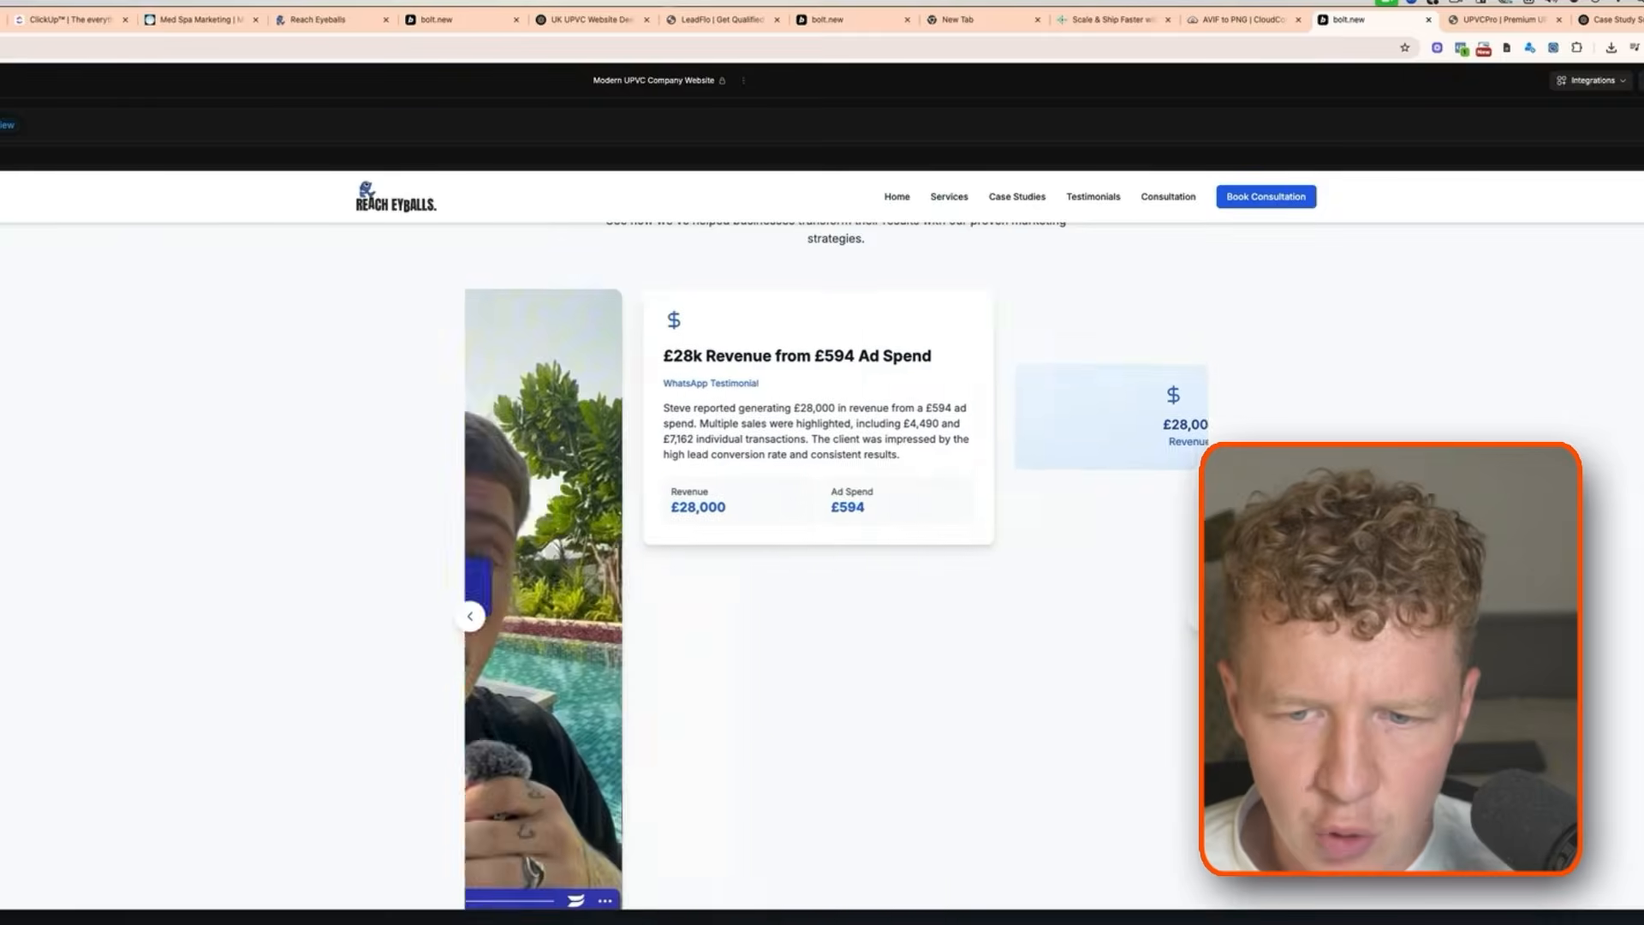
scroll(924, 497, "down", 1)
scroll(924, 497, "up", 2)
scroll(924, 496, "down", 1)
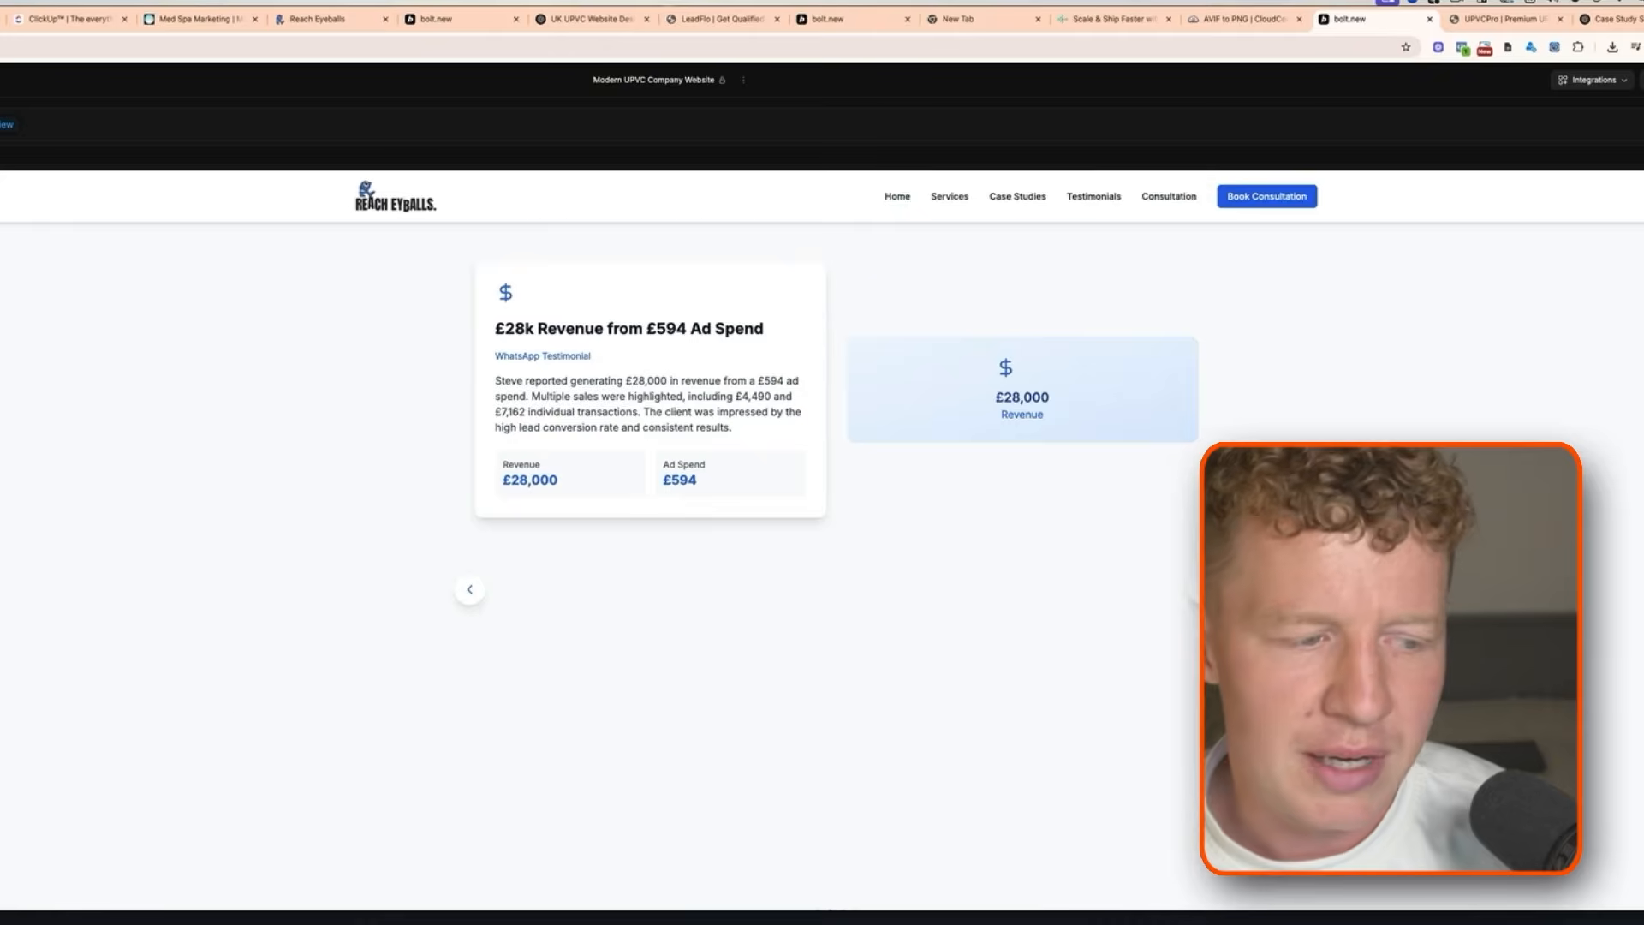
Compare the case study slider with the testimonials, consultation, hero and services sections of the preview
scroll(434, 673, "down", 15)
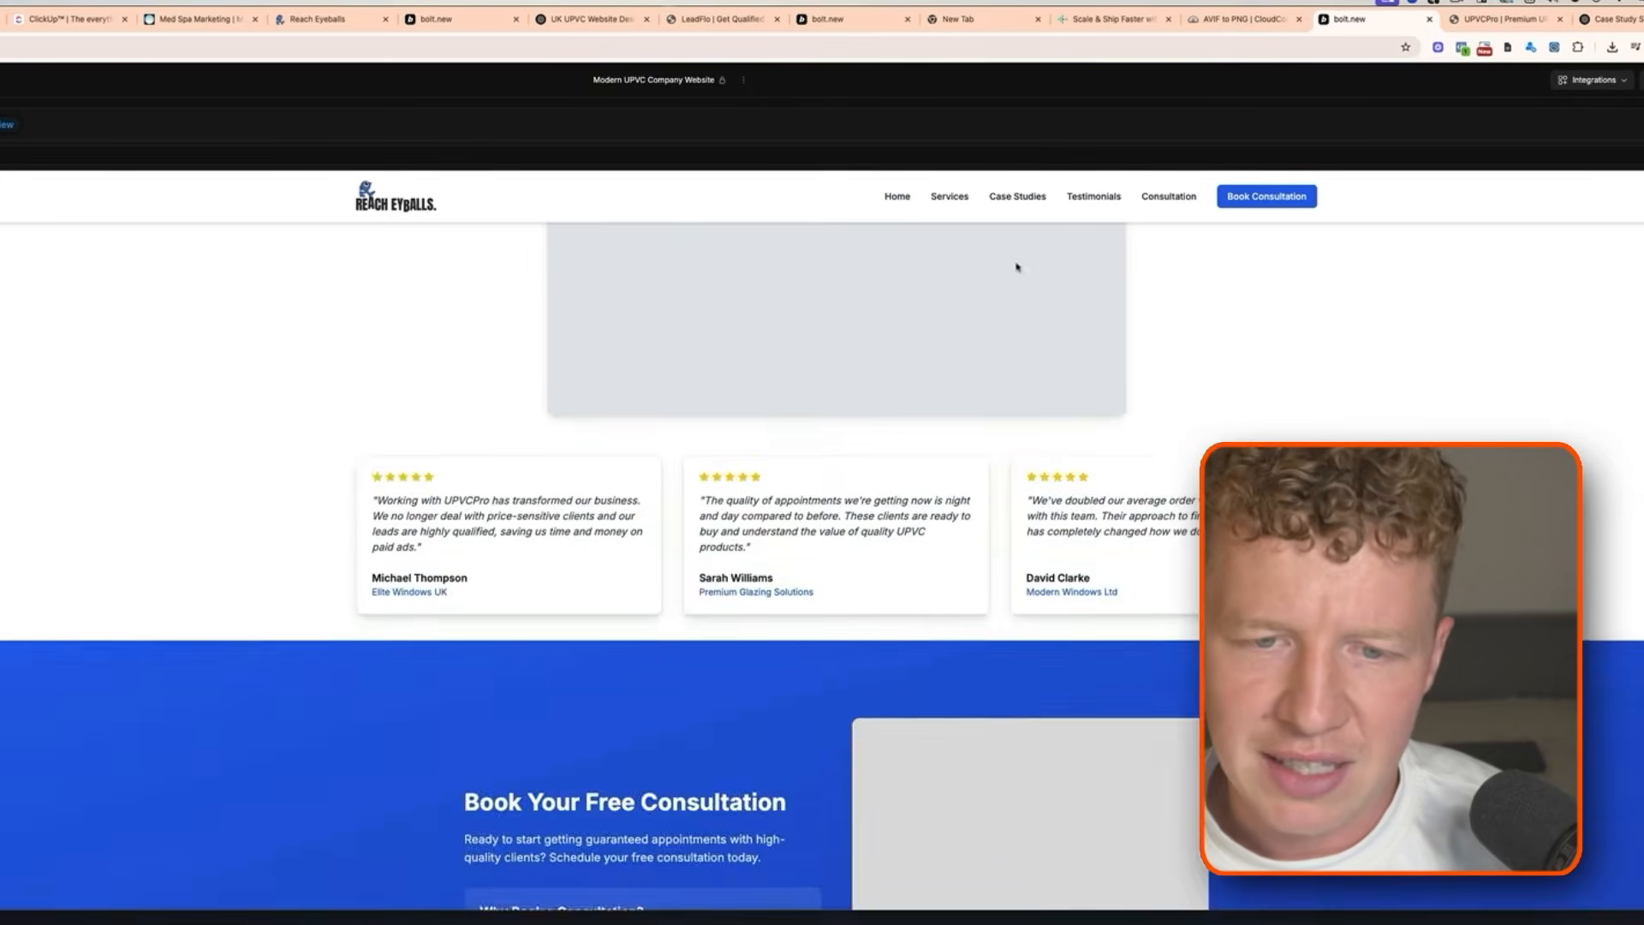
scroll(925, 390, "up", 10)
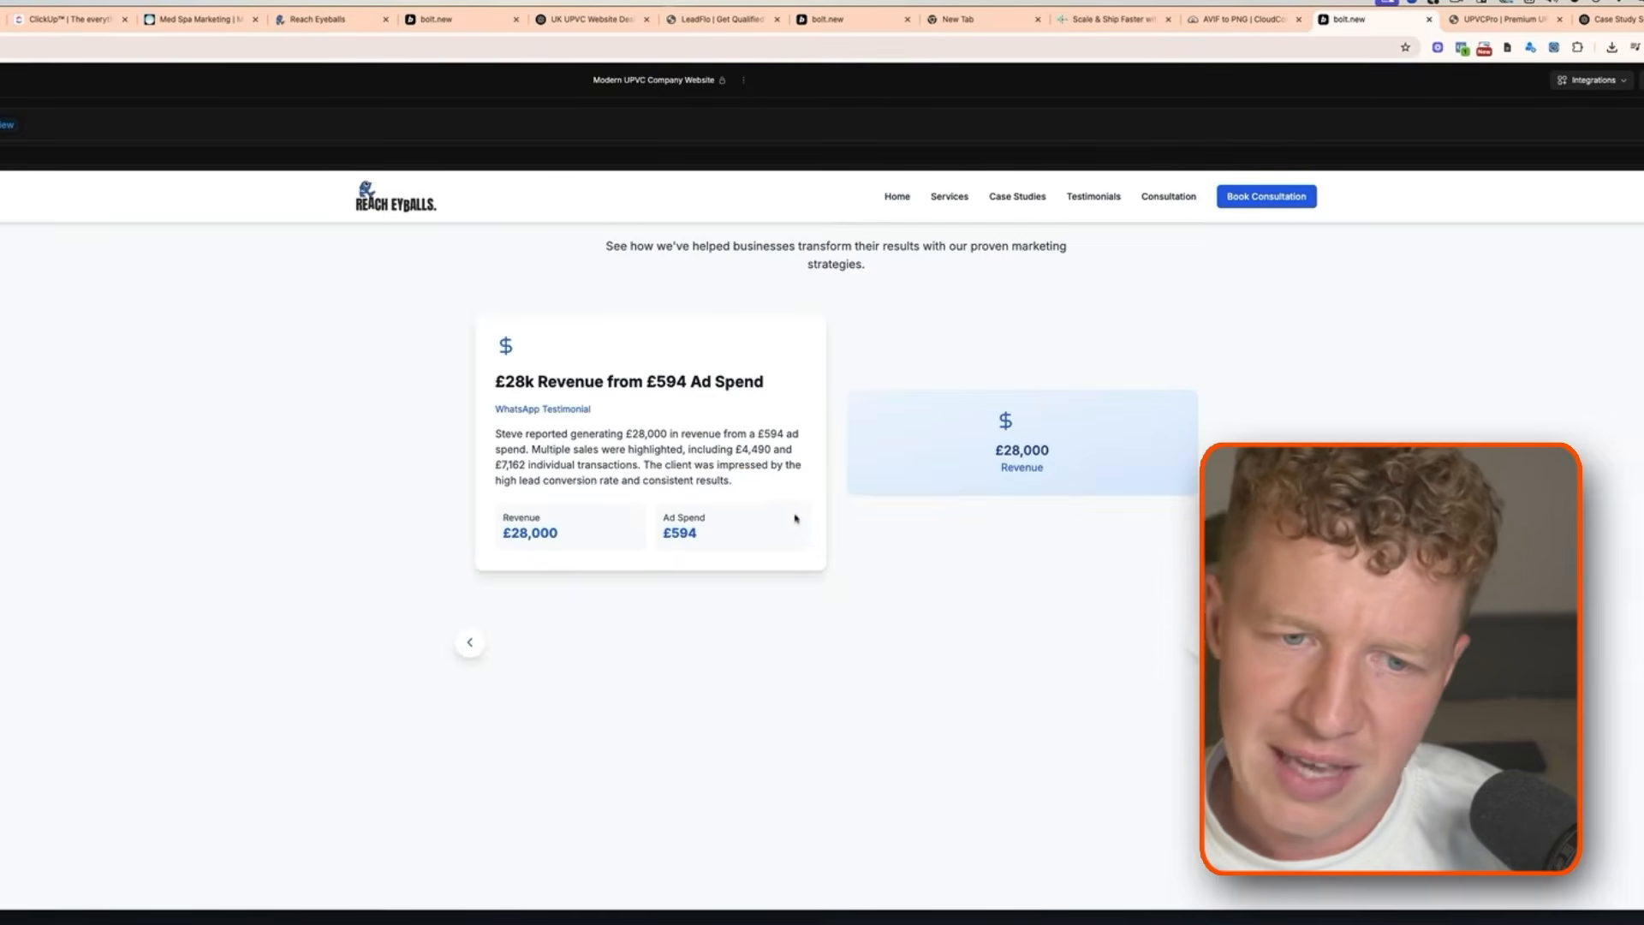
scroll(795, 519, "down", 10)
scroll(795, 518, "up", 20)
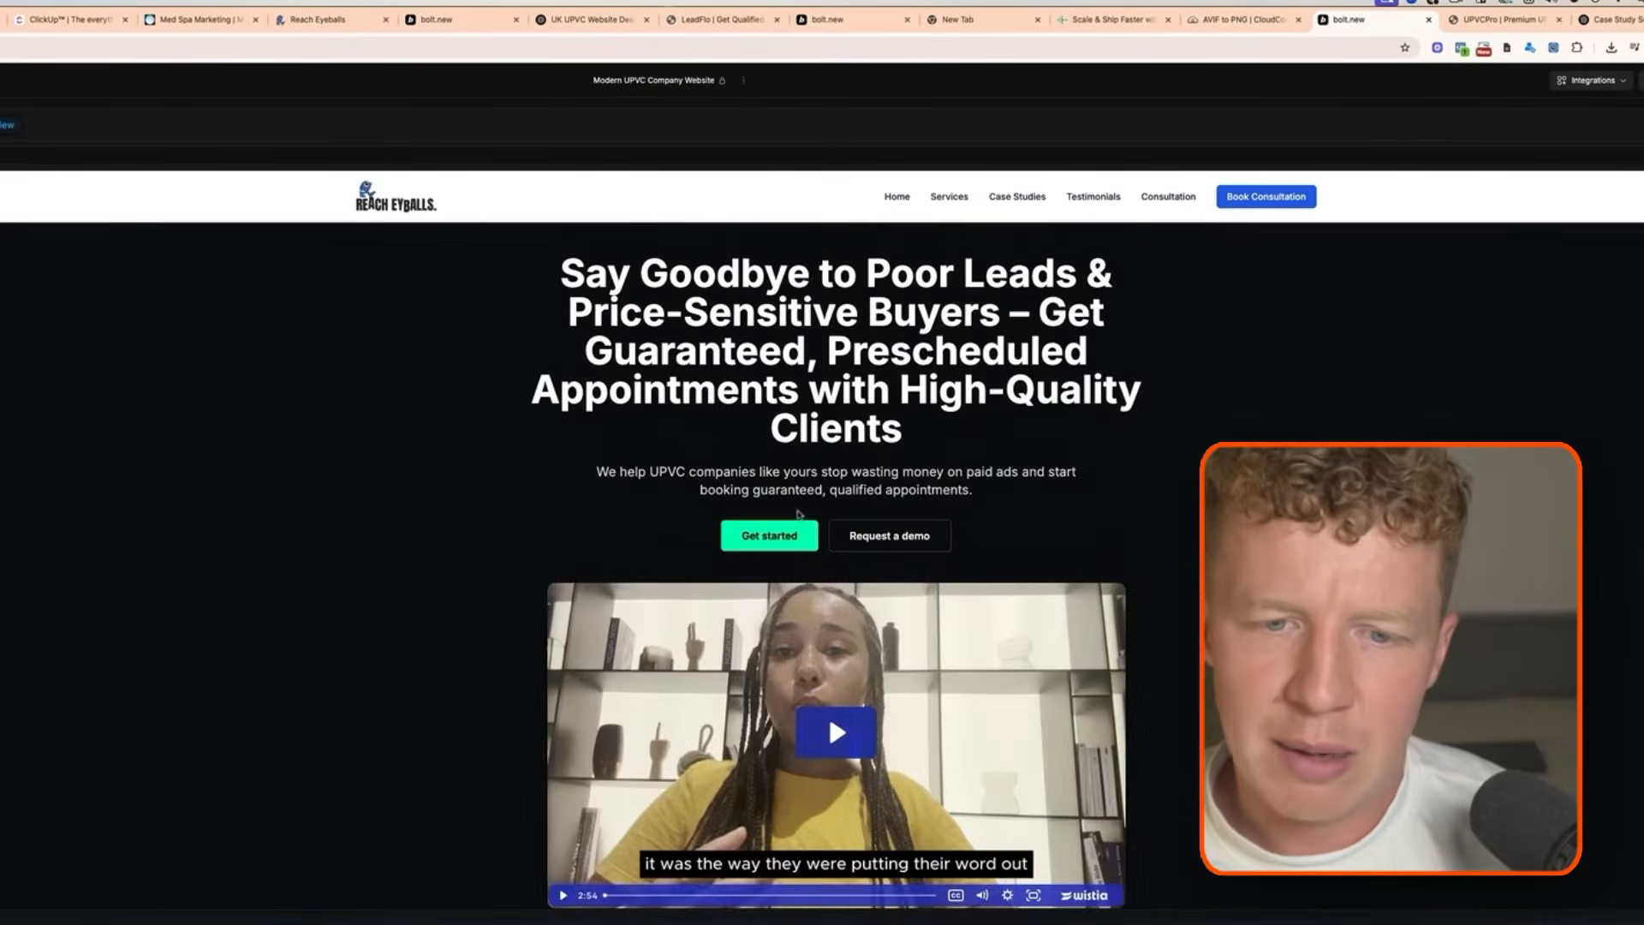
scroll(798, 514, "down", 8)
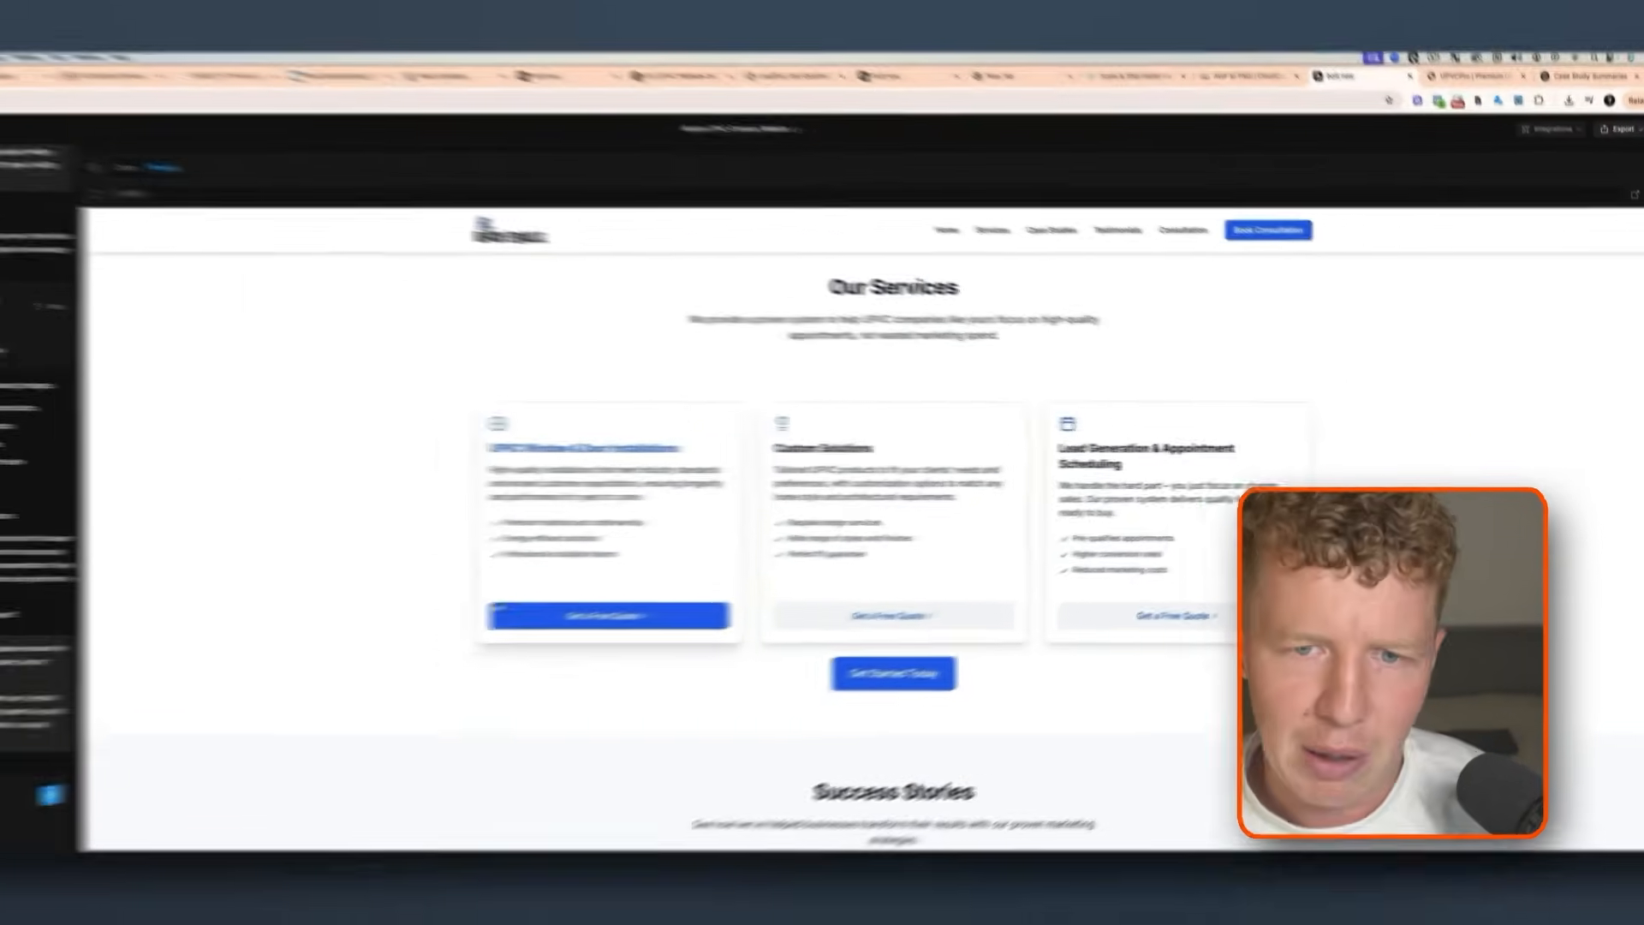
Check the preview's page sections and try the Testimonials and Services links in its navigation bar
scroll(1050, 263, "up", 10)
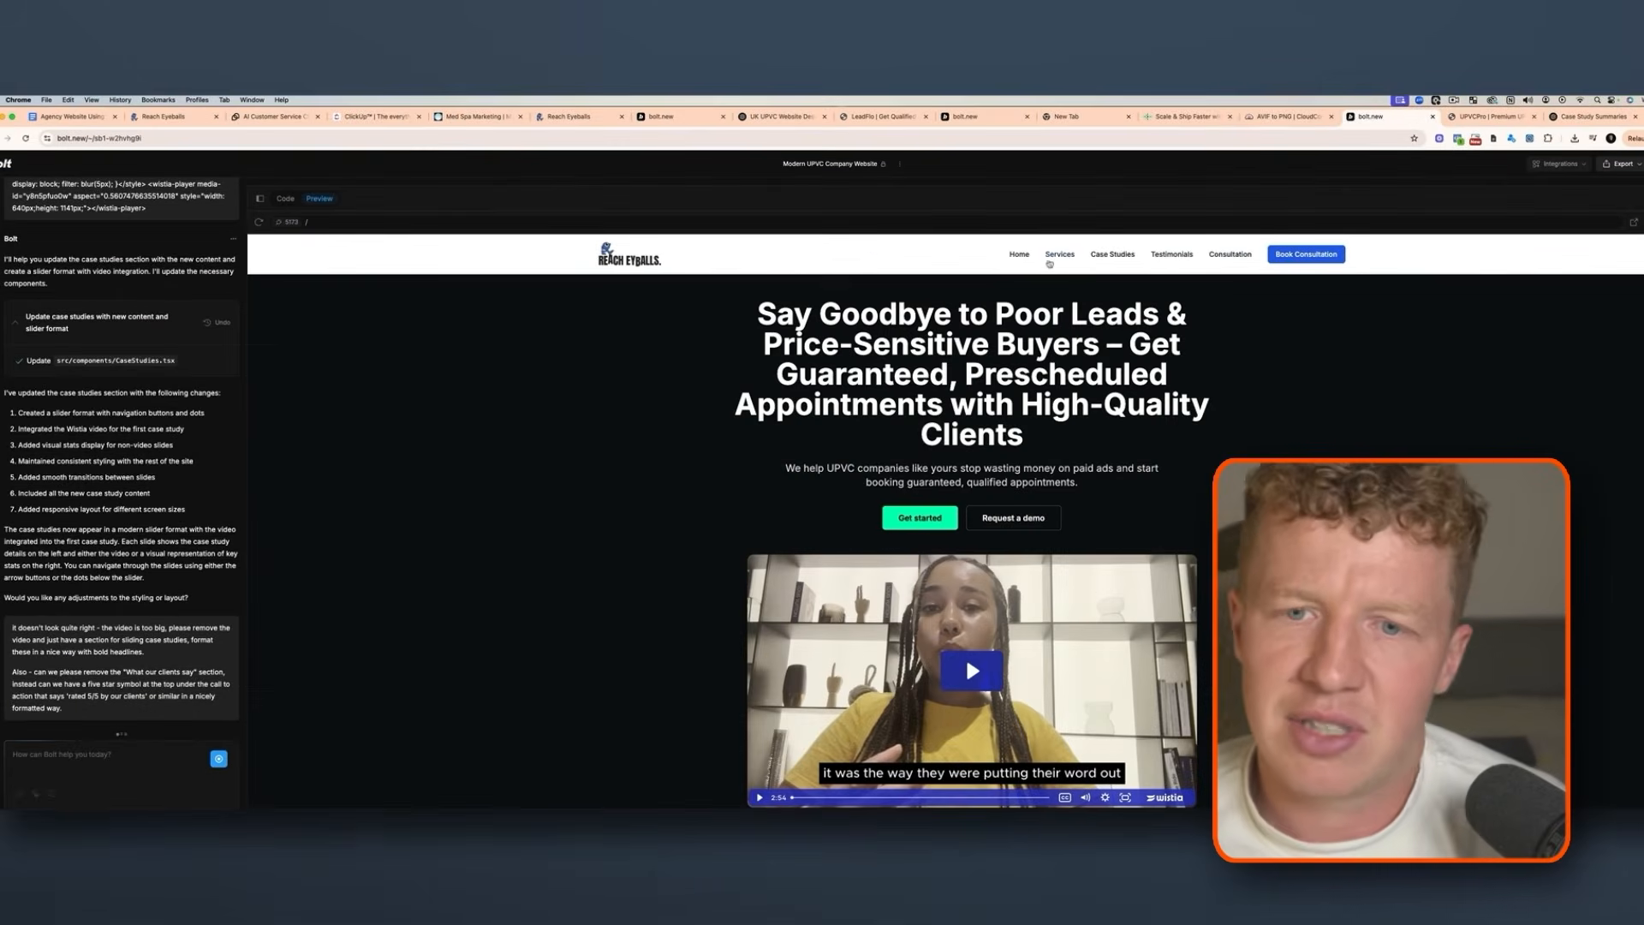
scroll(1050, 264, "down", 15)
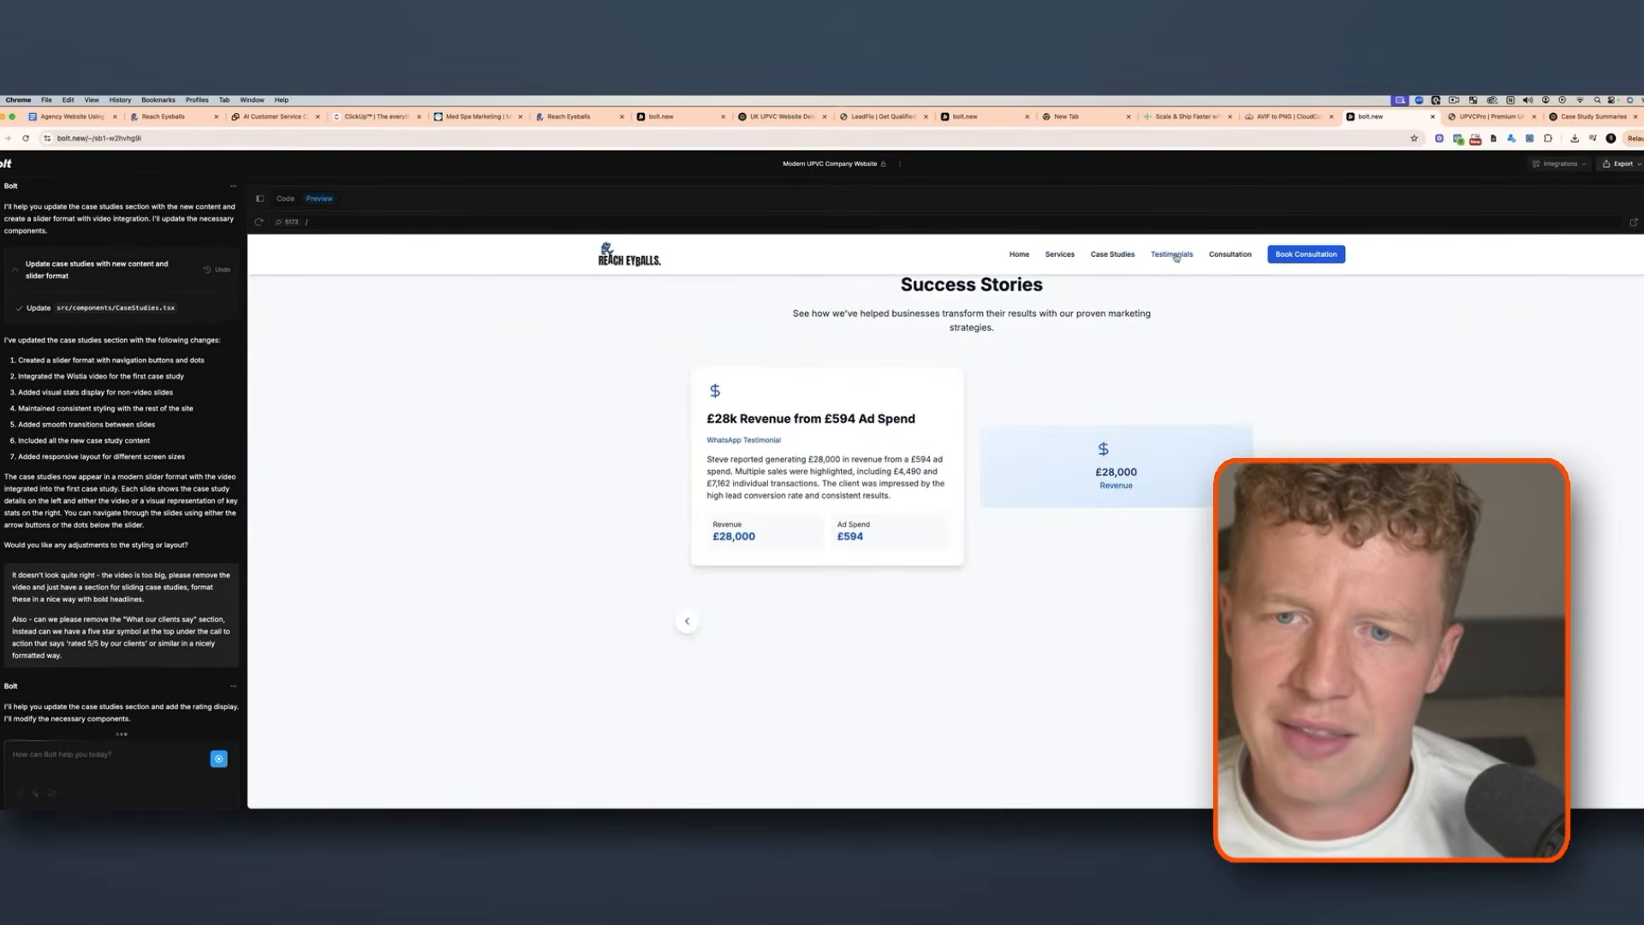
left_click(1176, 257)
left_click(1049, 256)
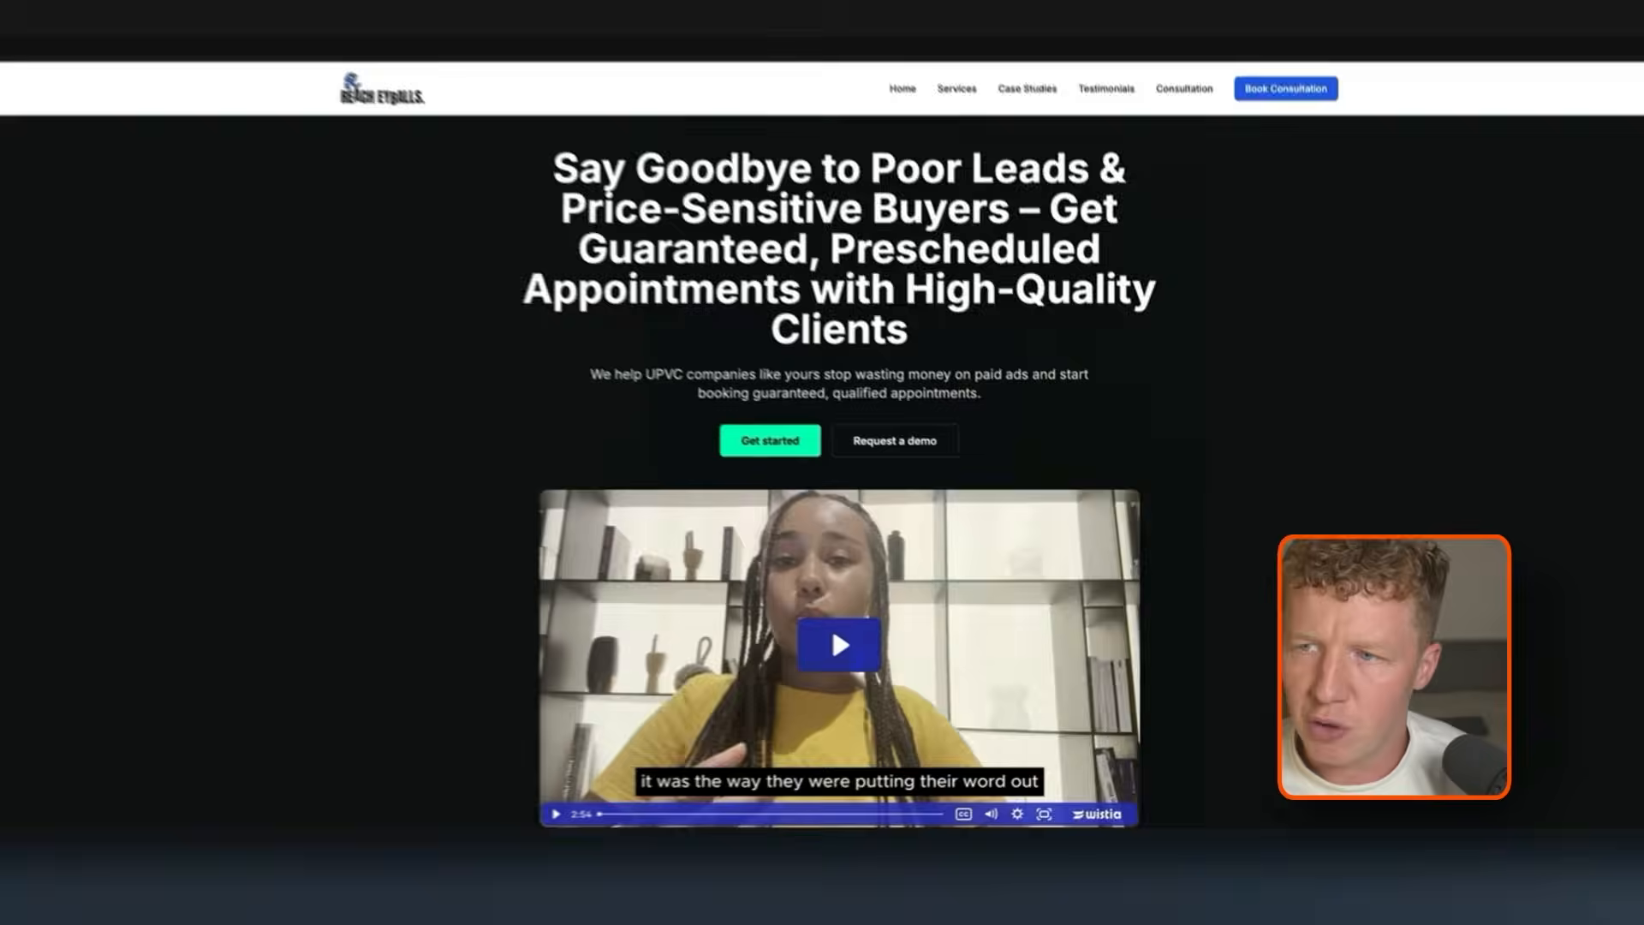
Switch the preview to the iPhone 16 mobile view and examine its navigation menu, hero headline, buttons and video
left_click(1642, 223)
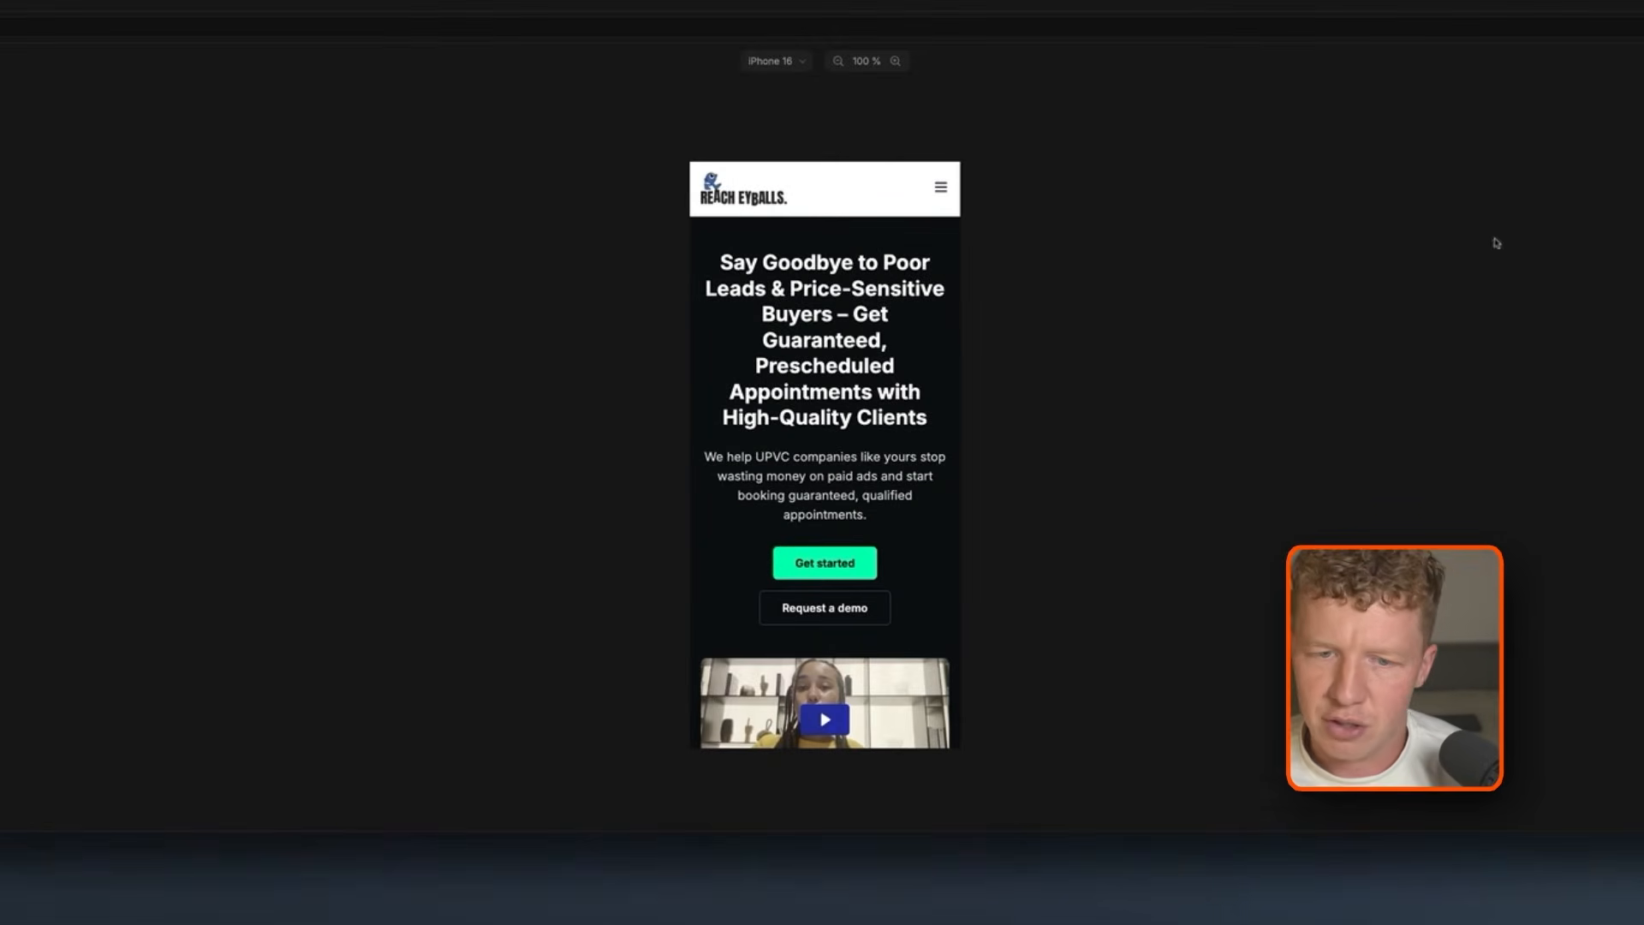
scroll(850, 372, "down", 2)
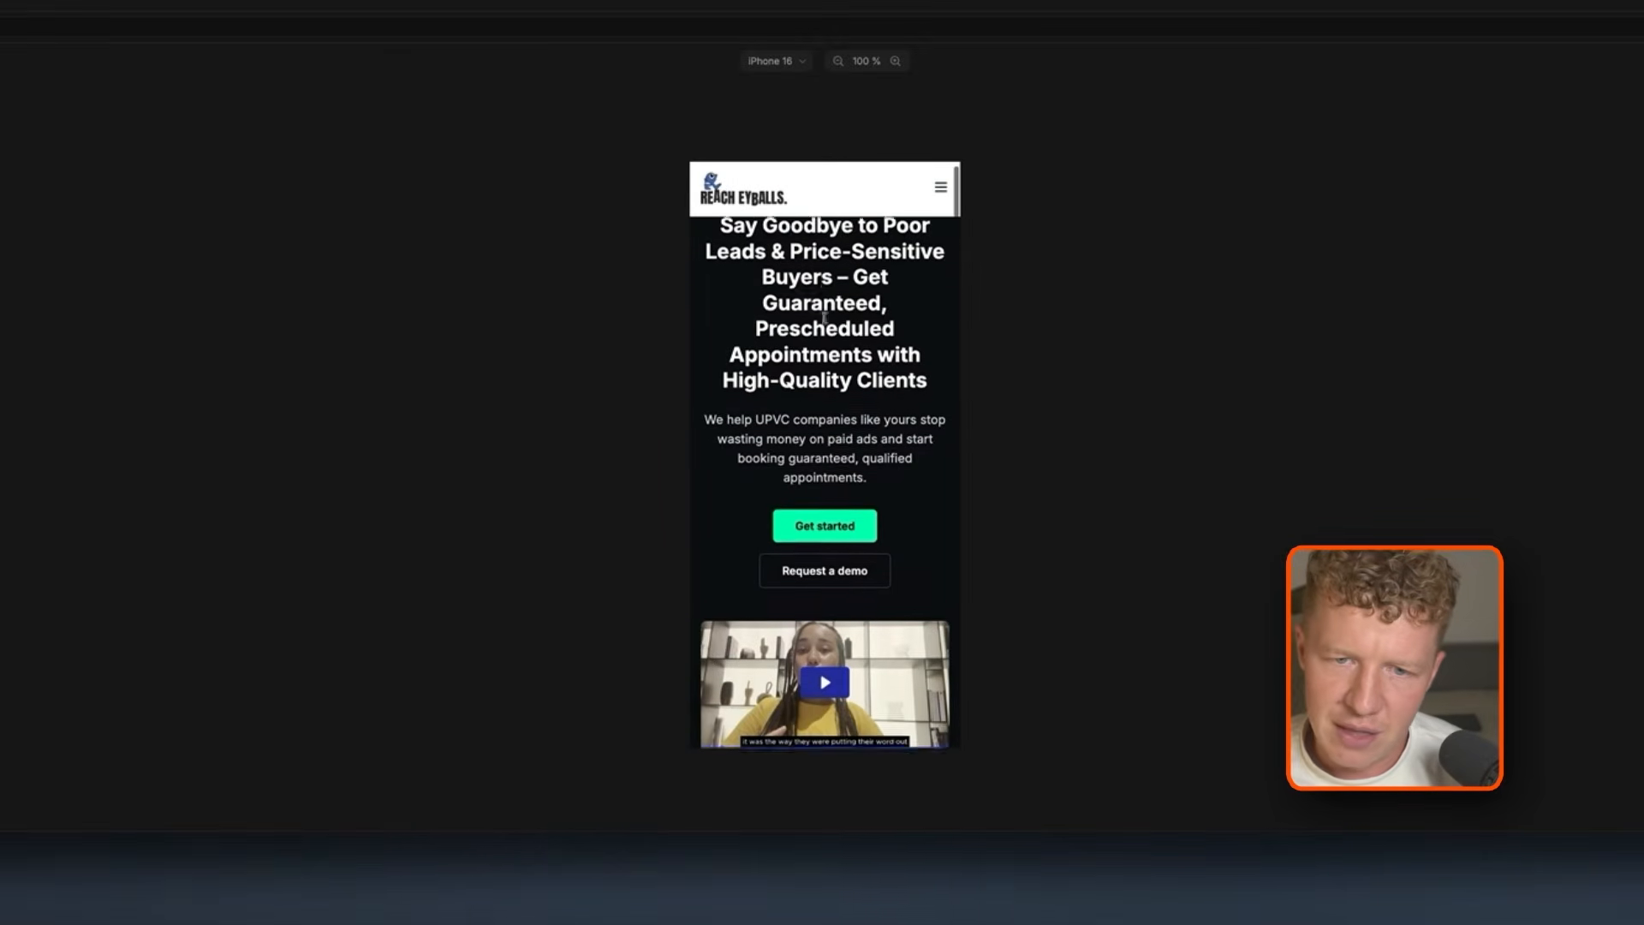
left_click(936, 190)
left_click(937, 190)
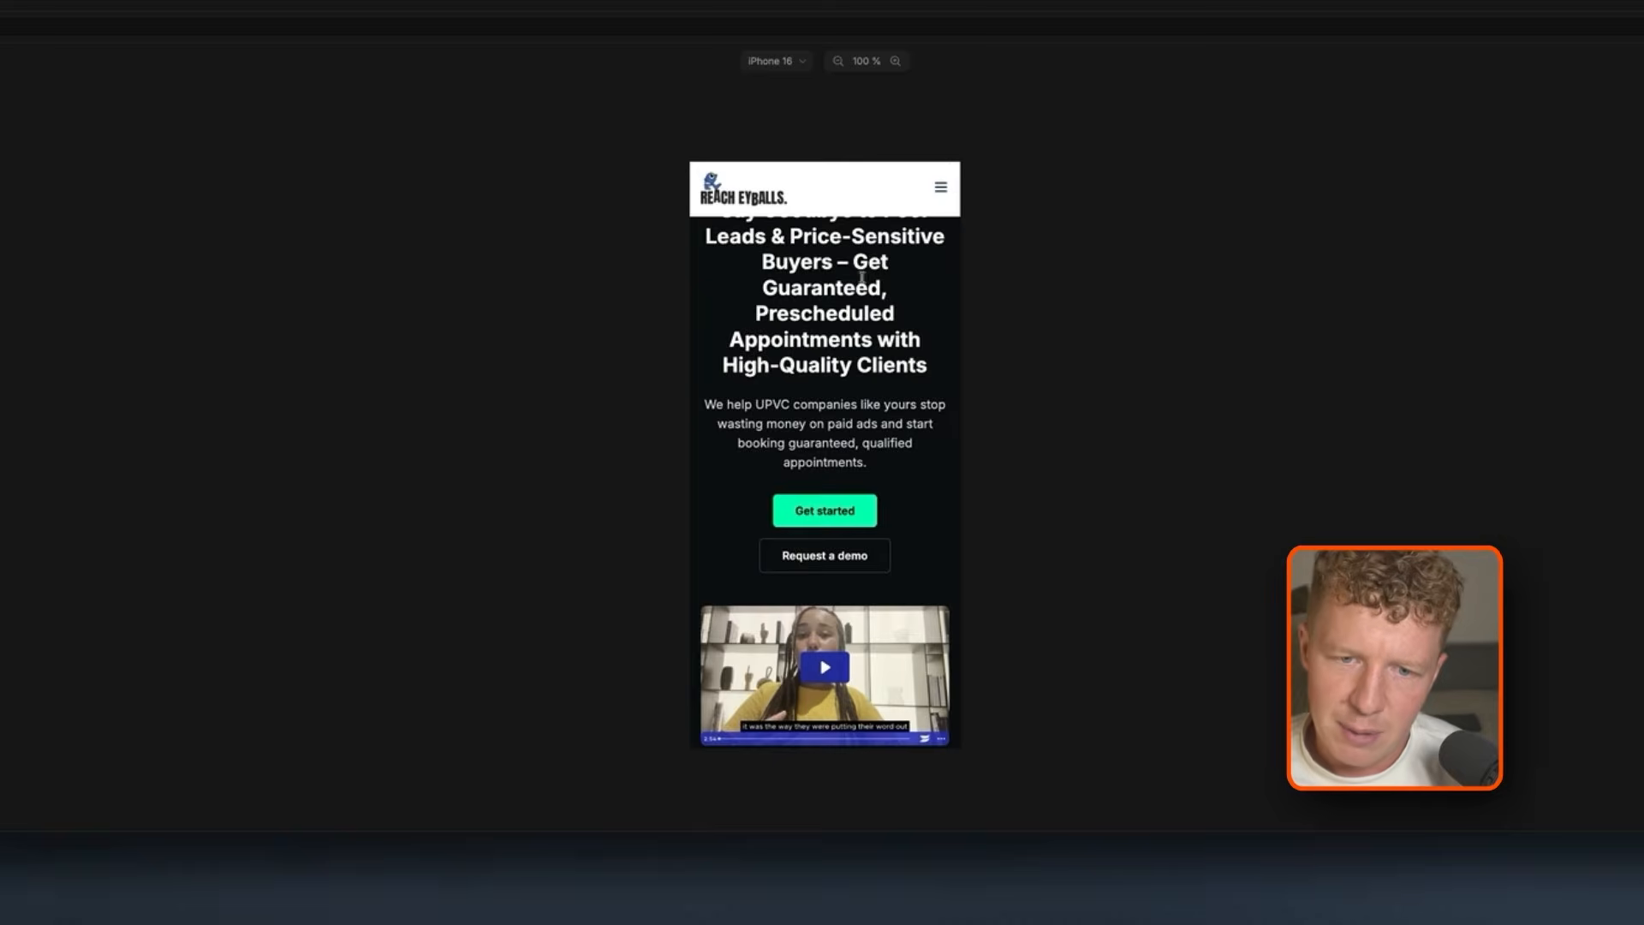
scroll(771, 274, "up", 2)
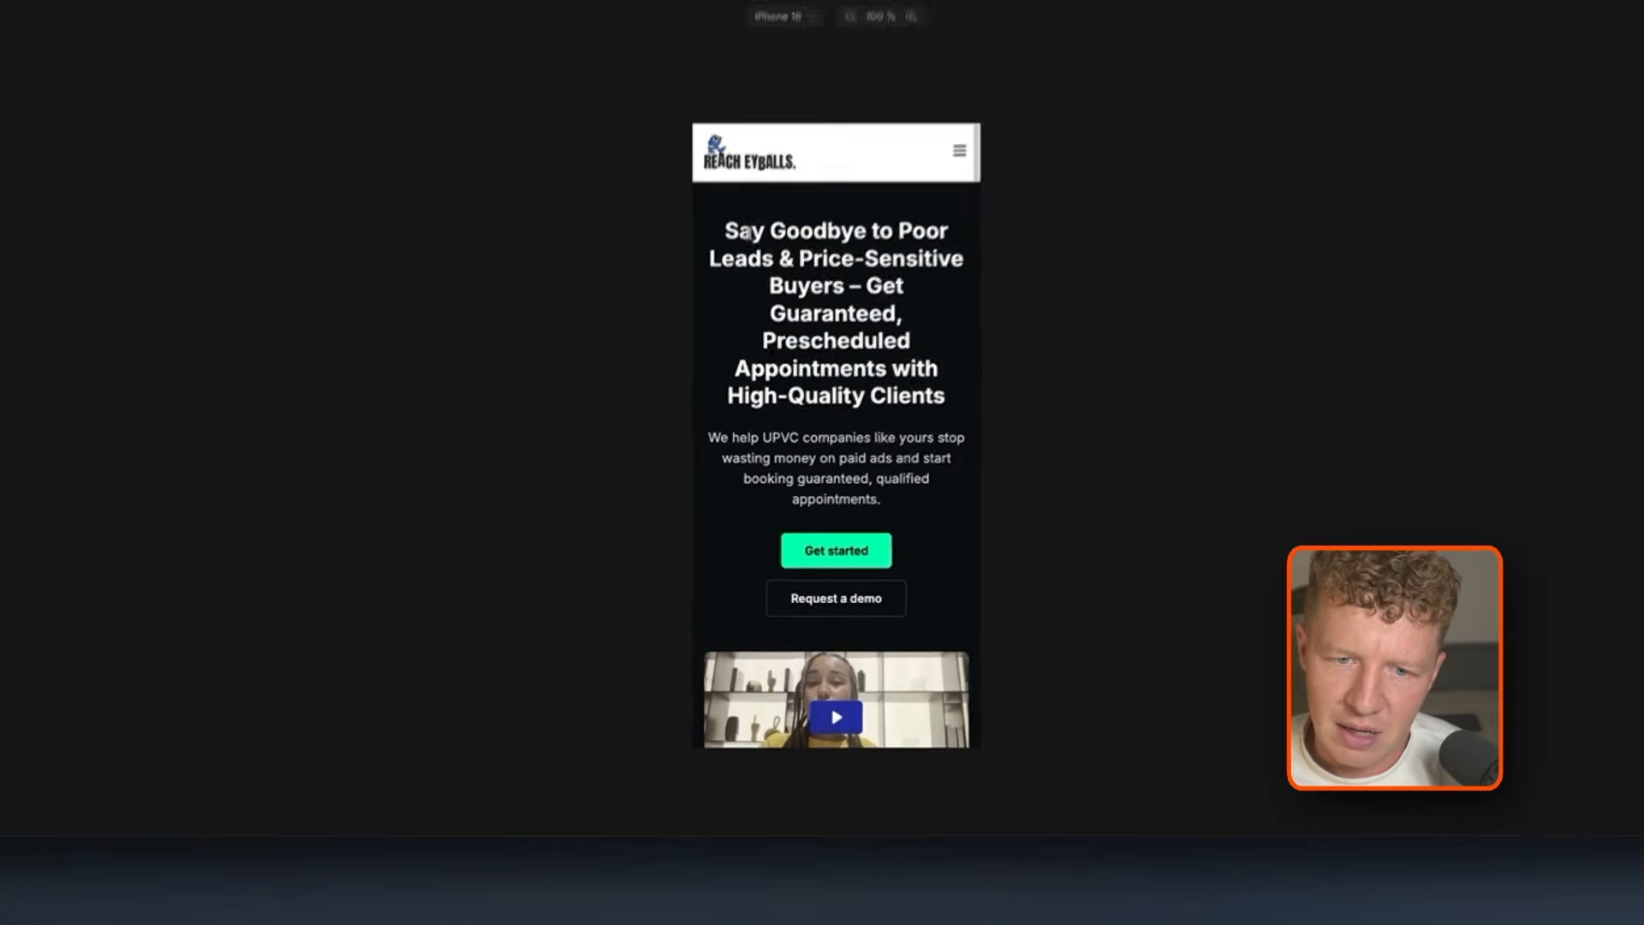
left_click_drag(746, 231, 911, 350)
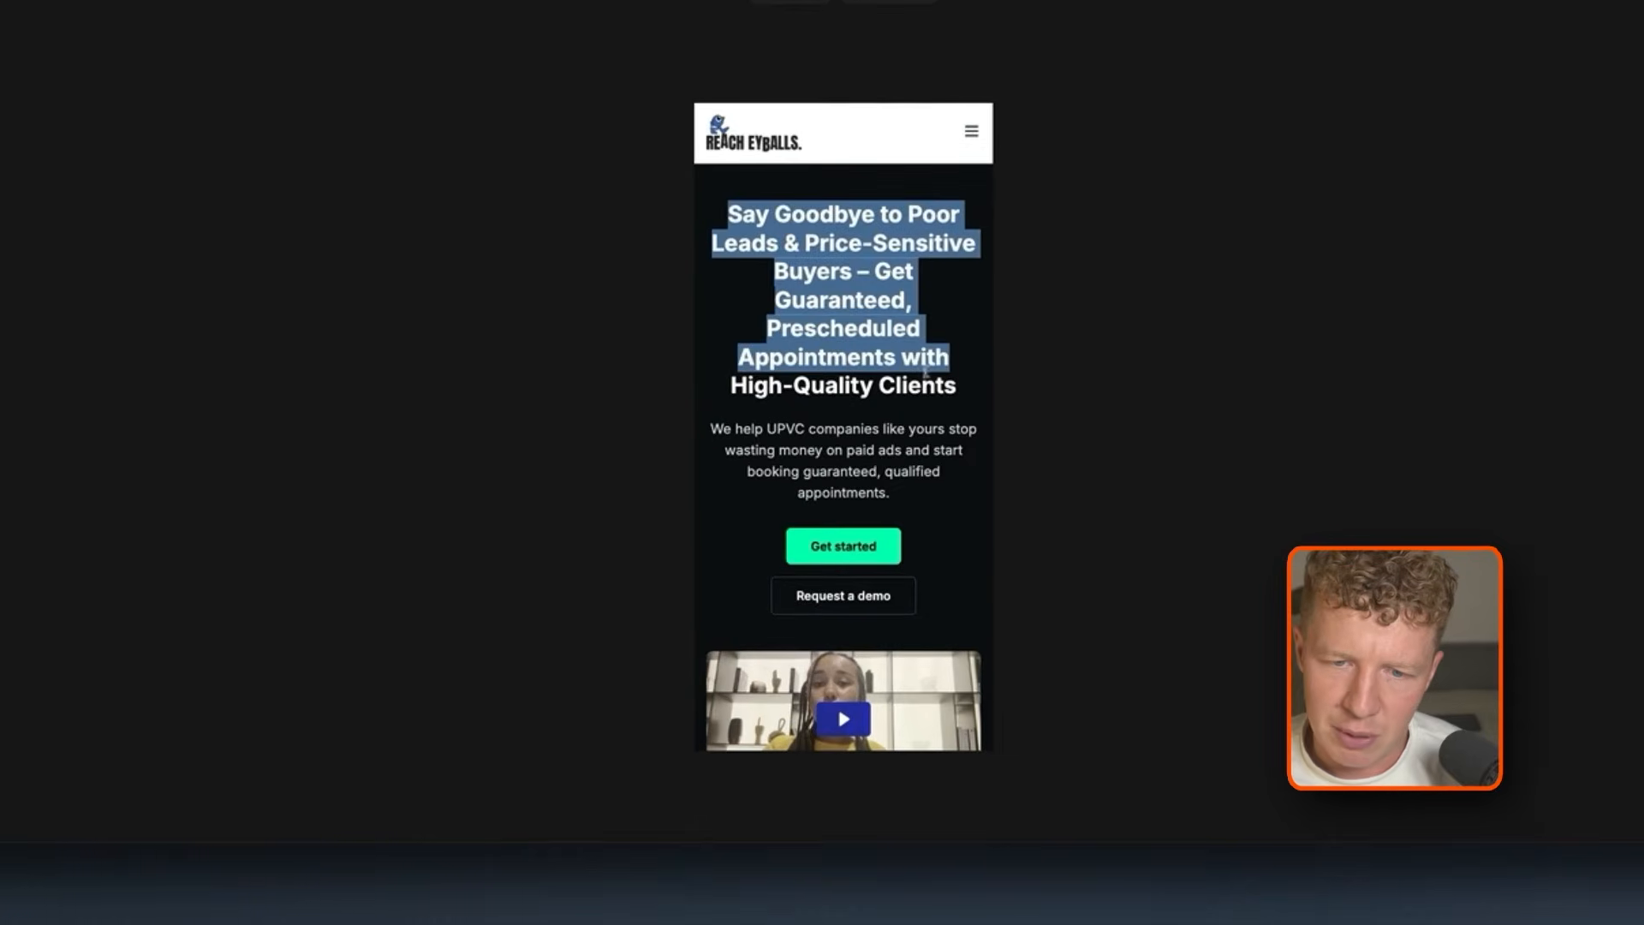
scroll(923, 418, "down", 5)
scroll(858, 349, "up", 2)
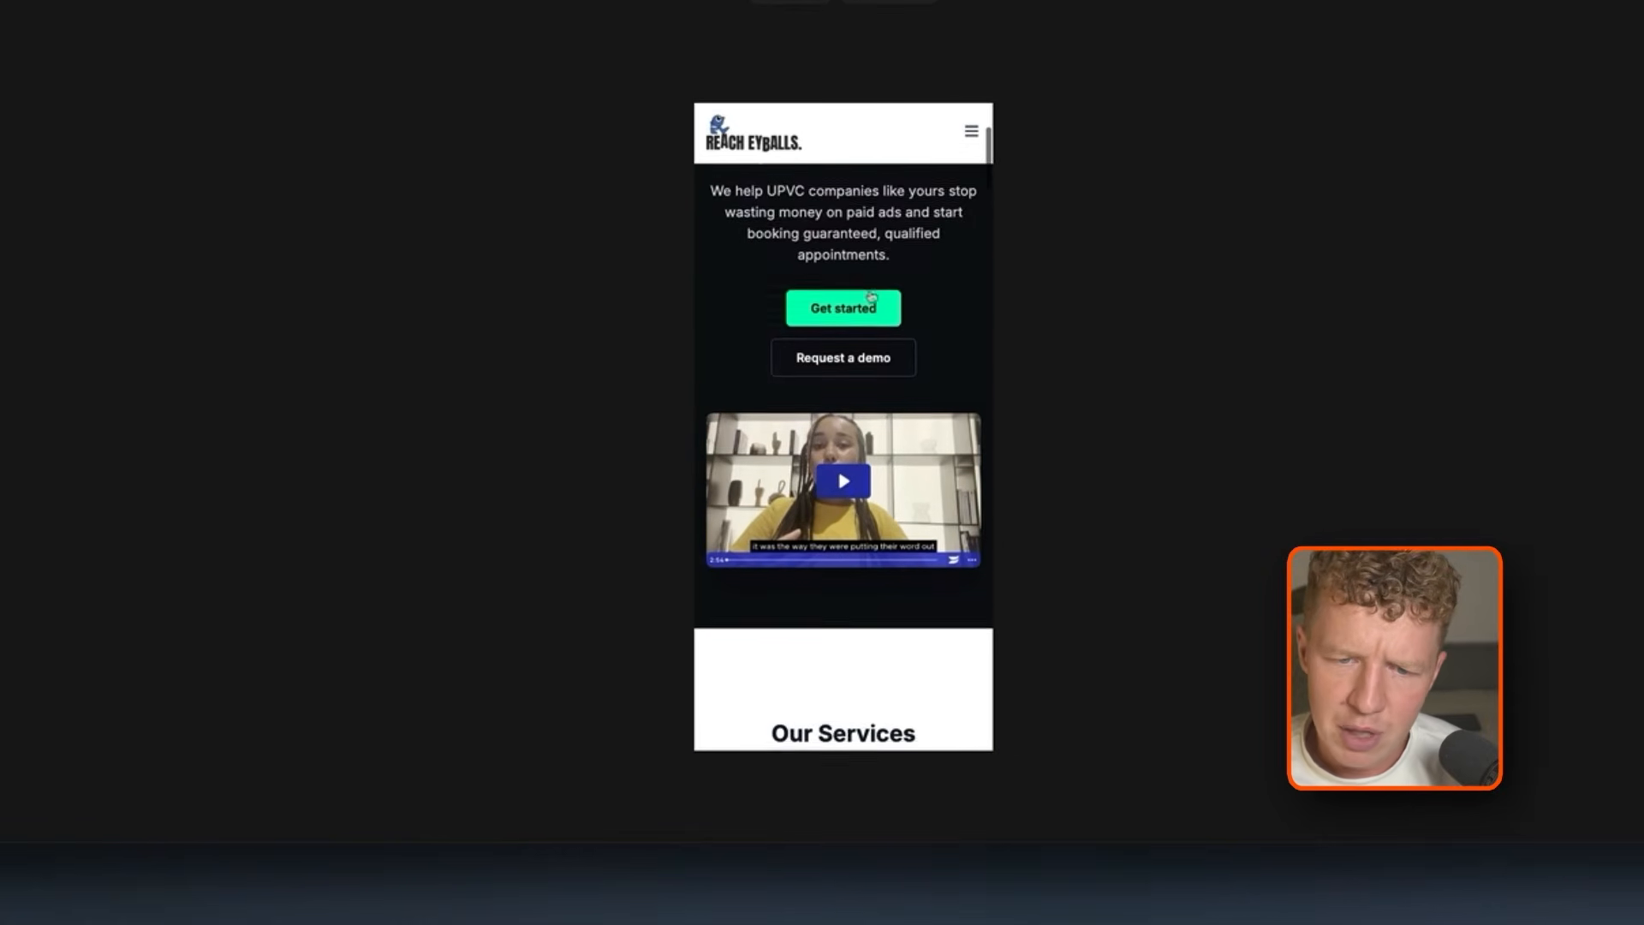
scroll(882, 358, "up", 1)
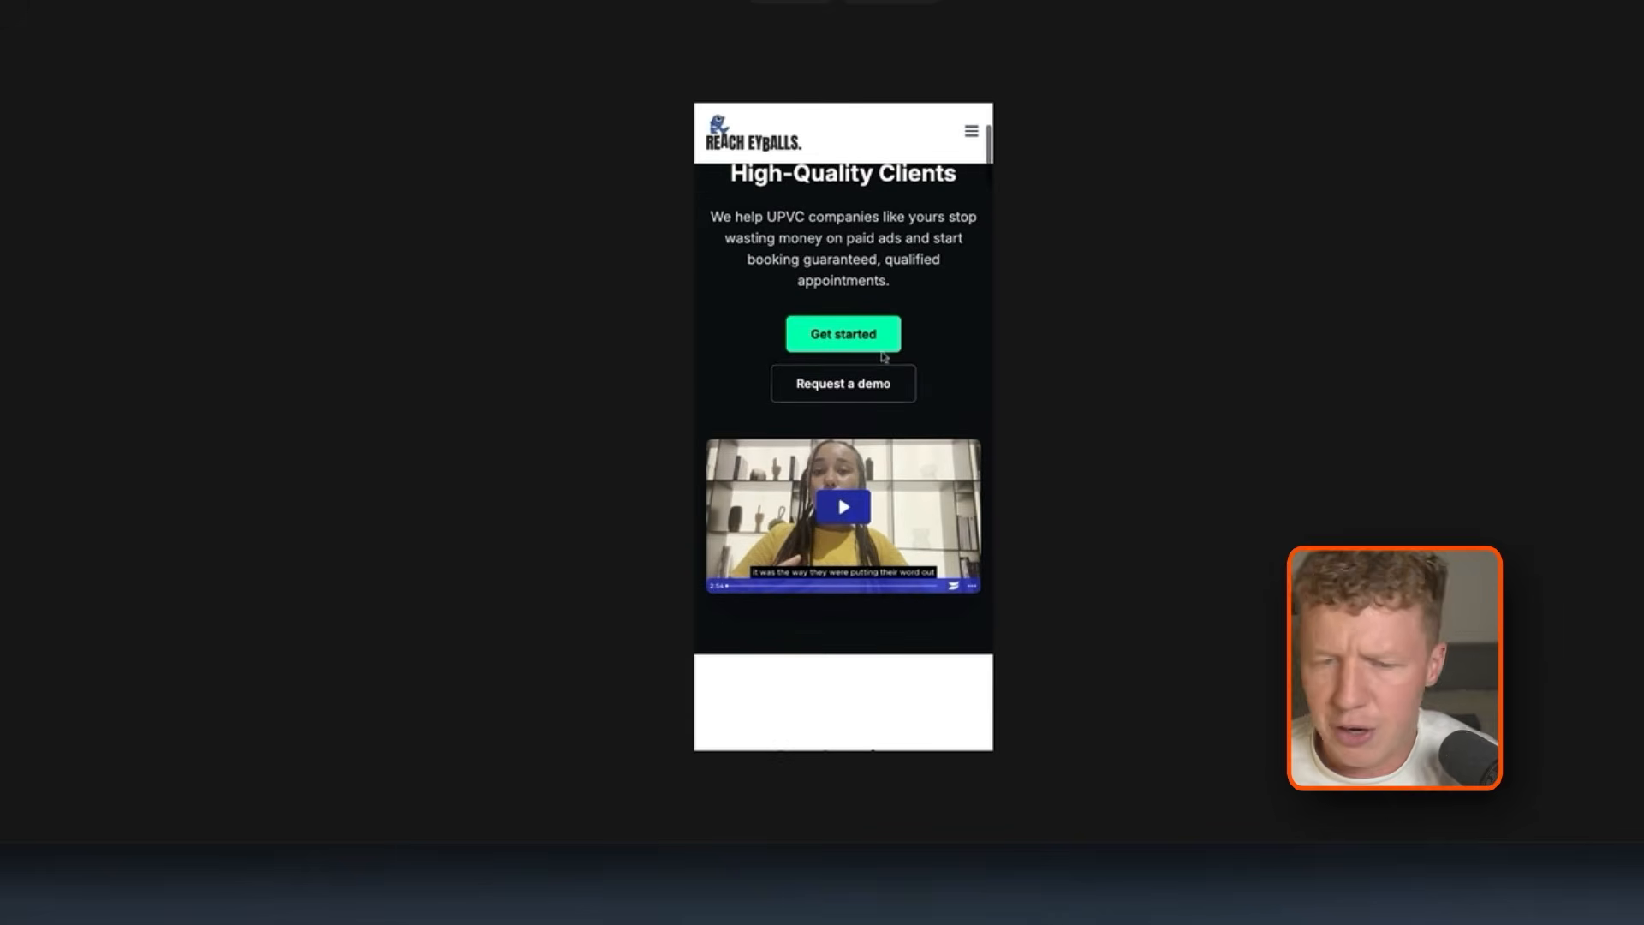
Check the mobile layout of the services cards and advance the case study slider
scroll(835, 392, "down", 8)
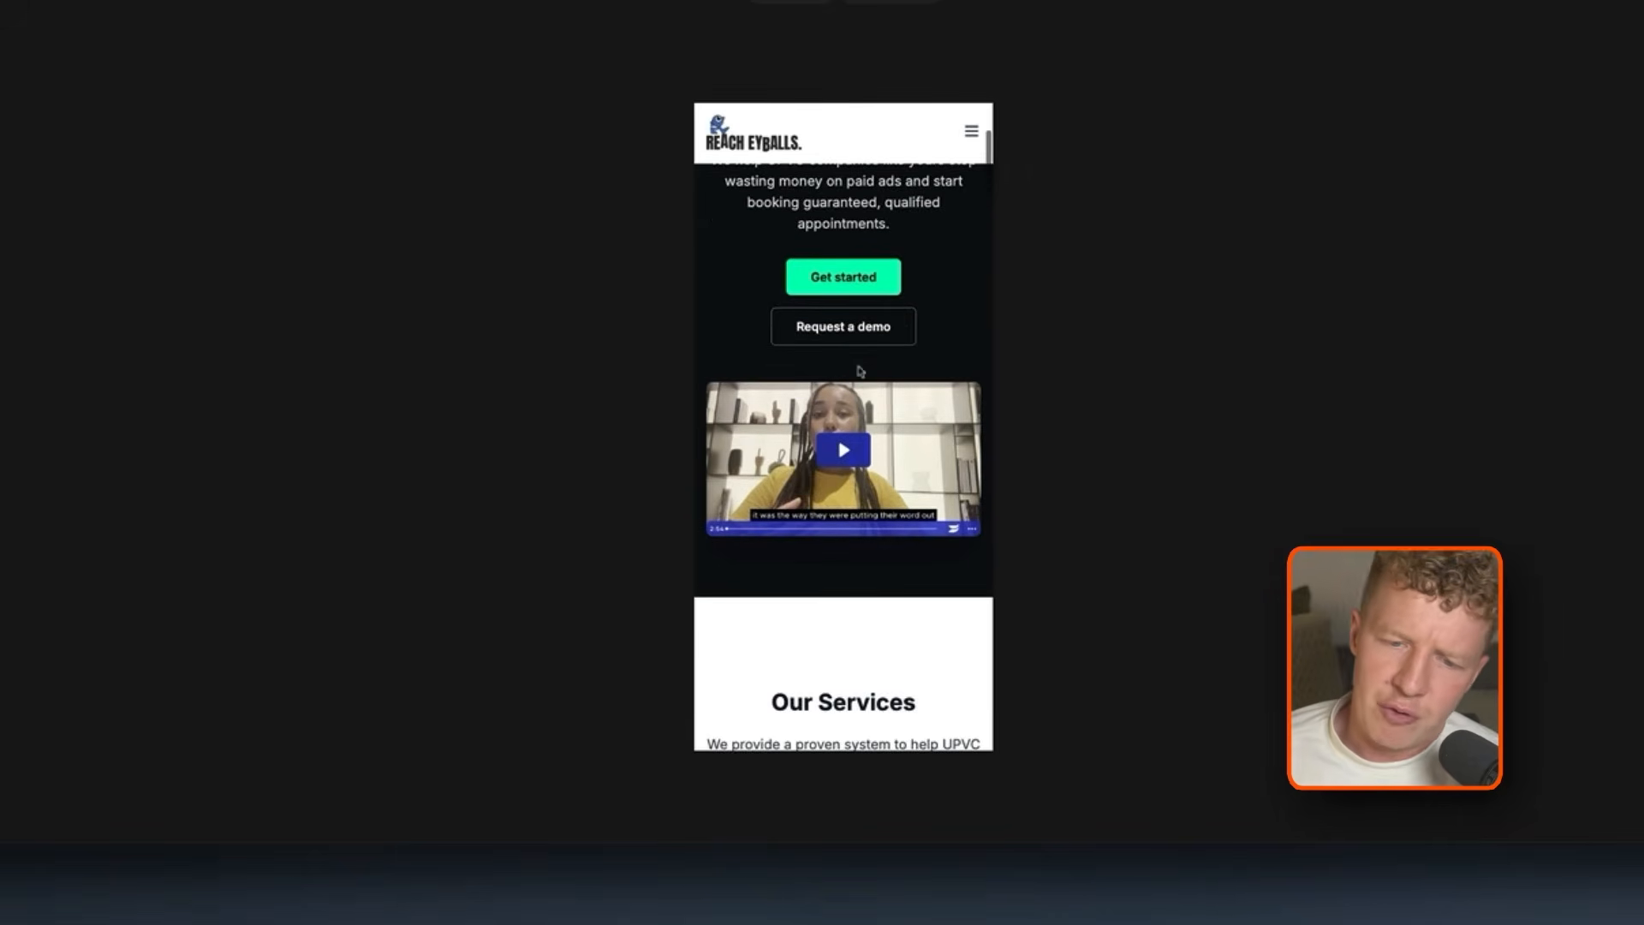
scroll(852, 367, "down", 6)
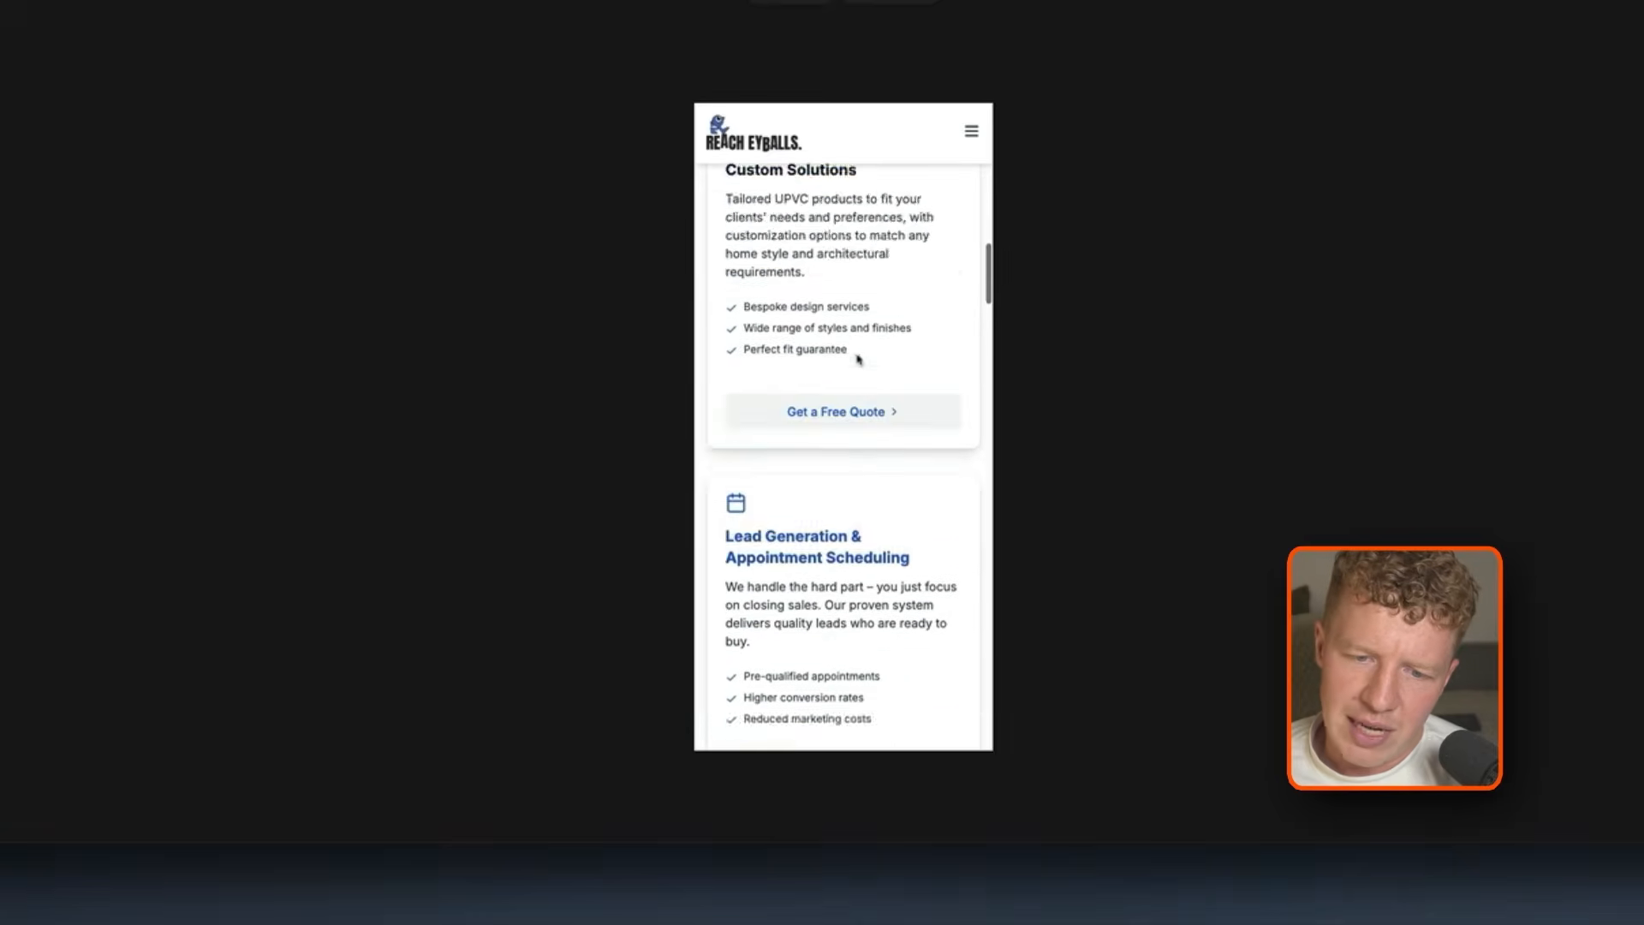
scroll(859, 358, "down", 7)
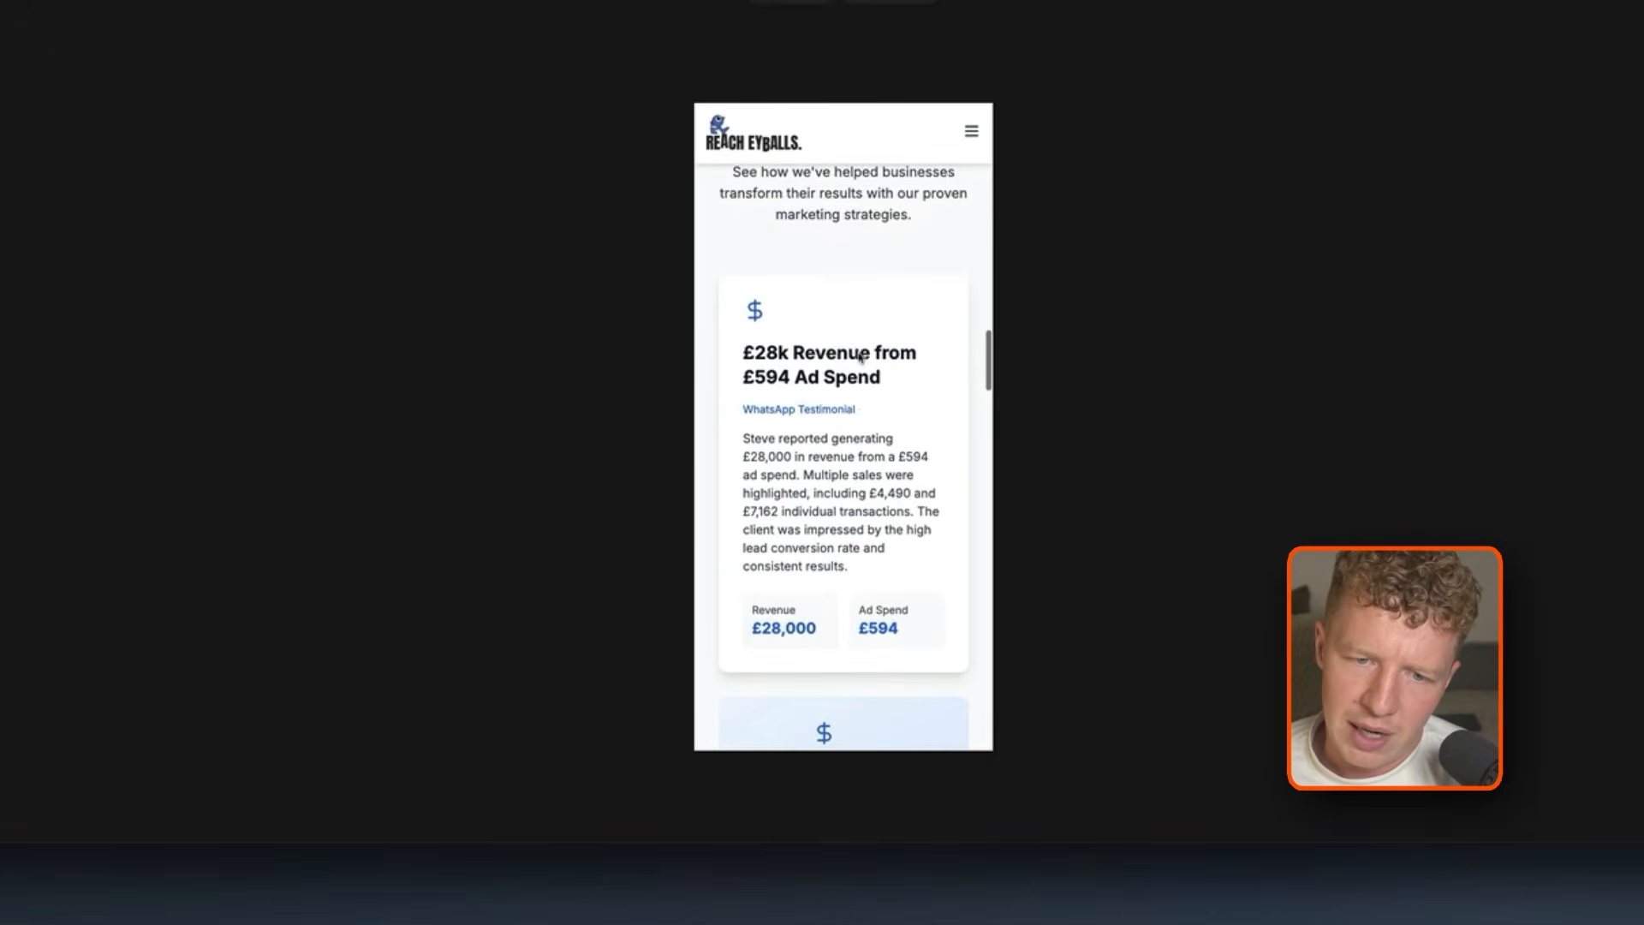
left_click(971, 627)
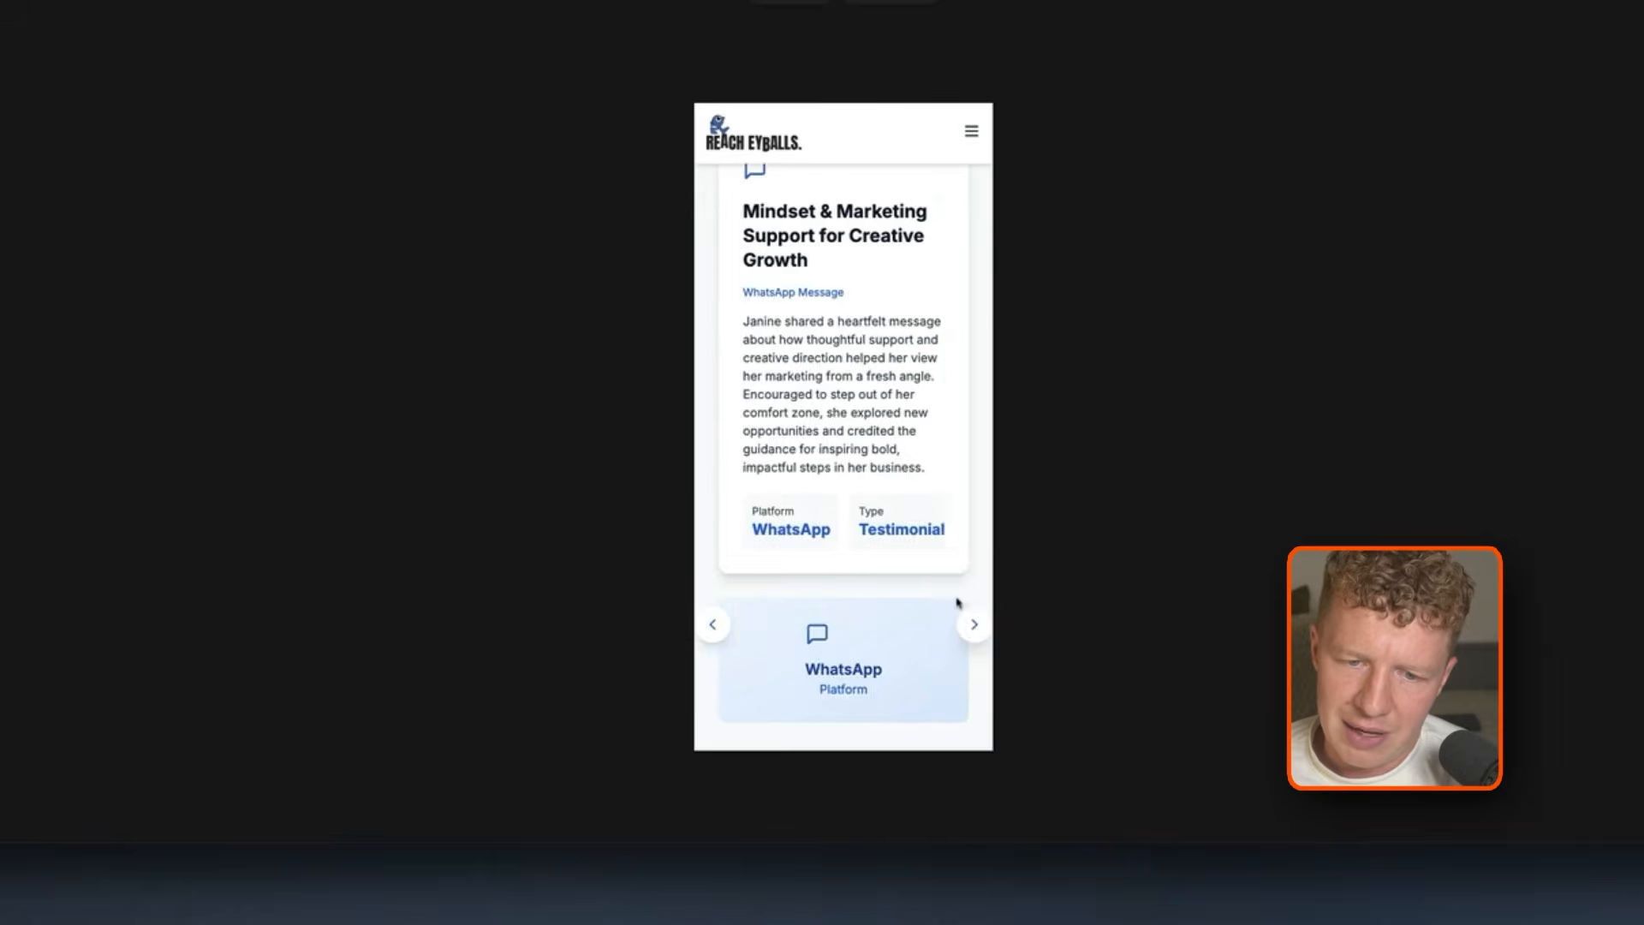
scroll(933, 546, "down", 3)
scroll(933, 455, "up", 4)
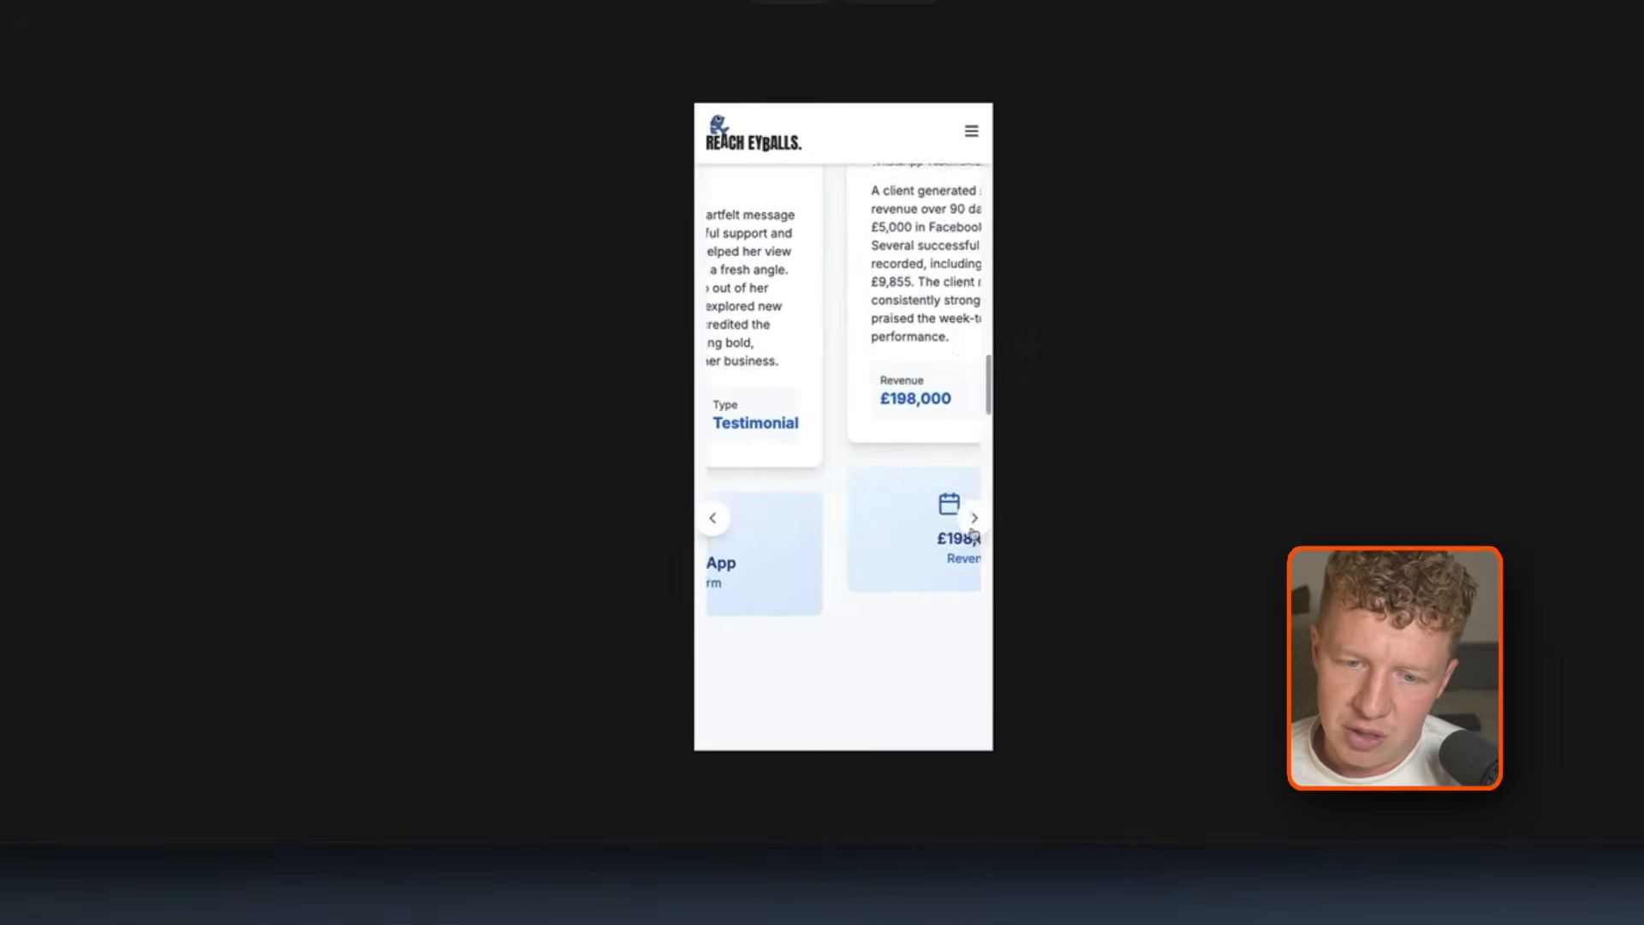
Review the mobile layout of the client testimonials and the consultation calendar section, then return towards the page's beginning
scroll(936, 525, "down", 9)
scroll(929, 527, "down", 7)
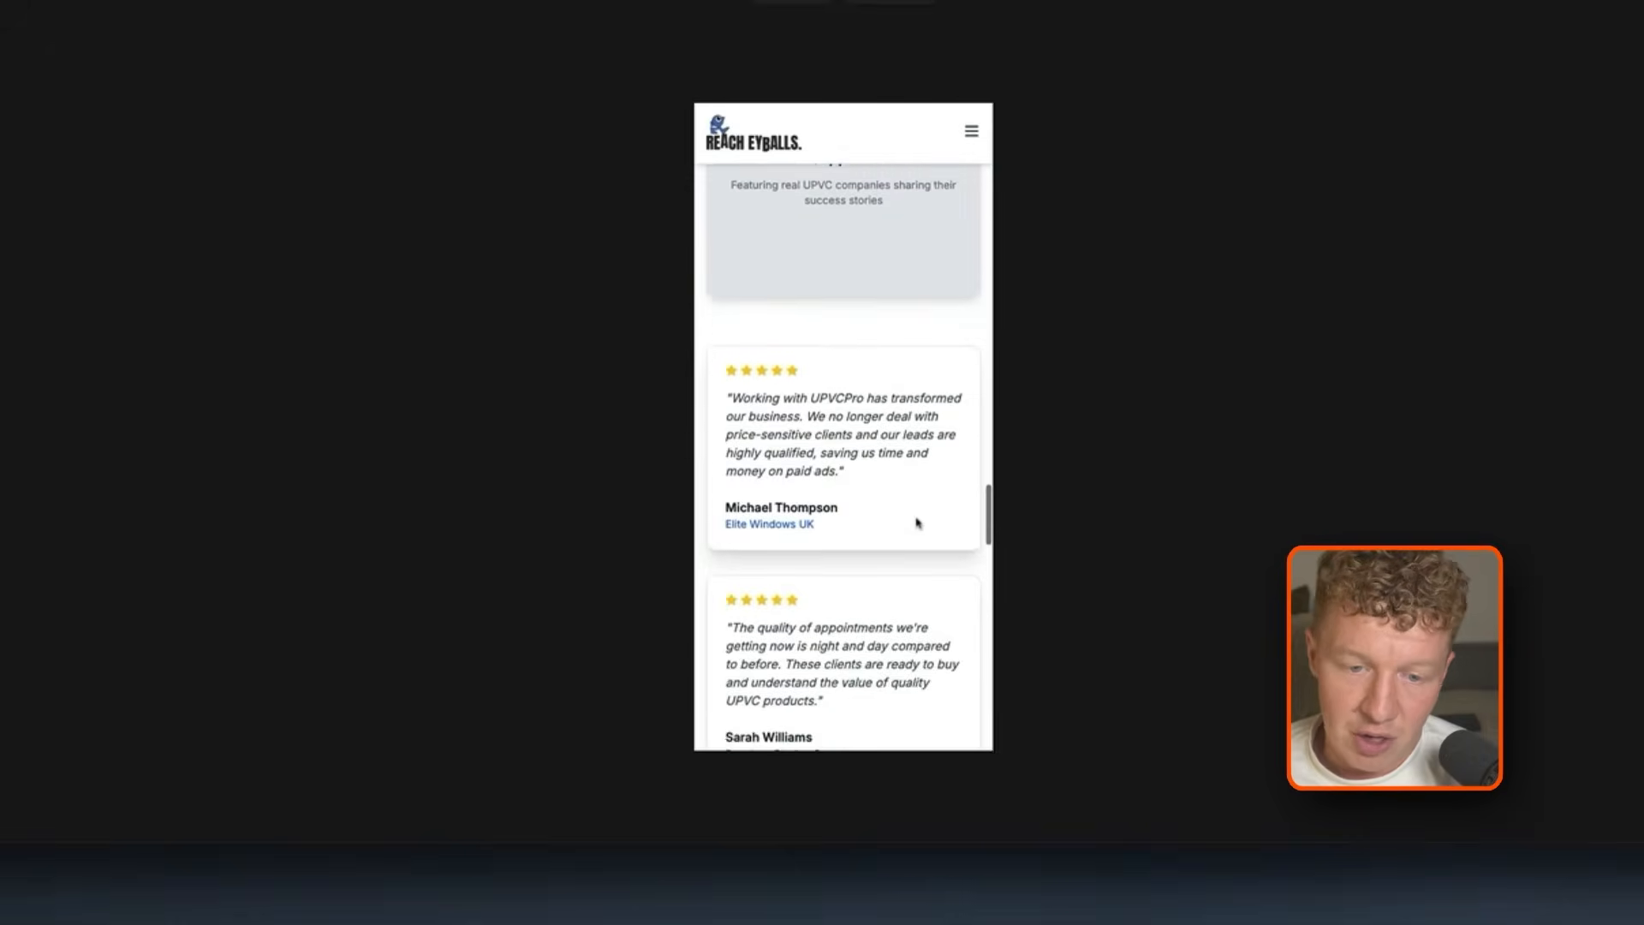
scroll(917, 521, "up", 3)
scroll(916, 523, "down", 2)
scroll(882, 469, "down", 15)
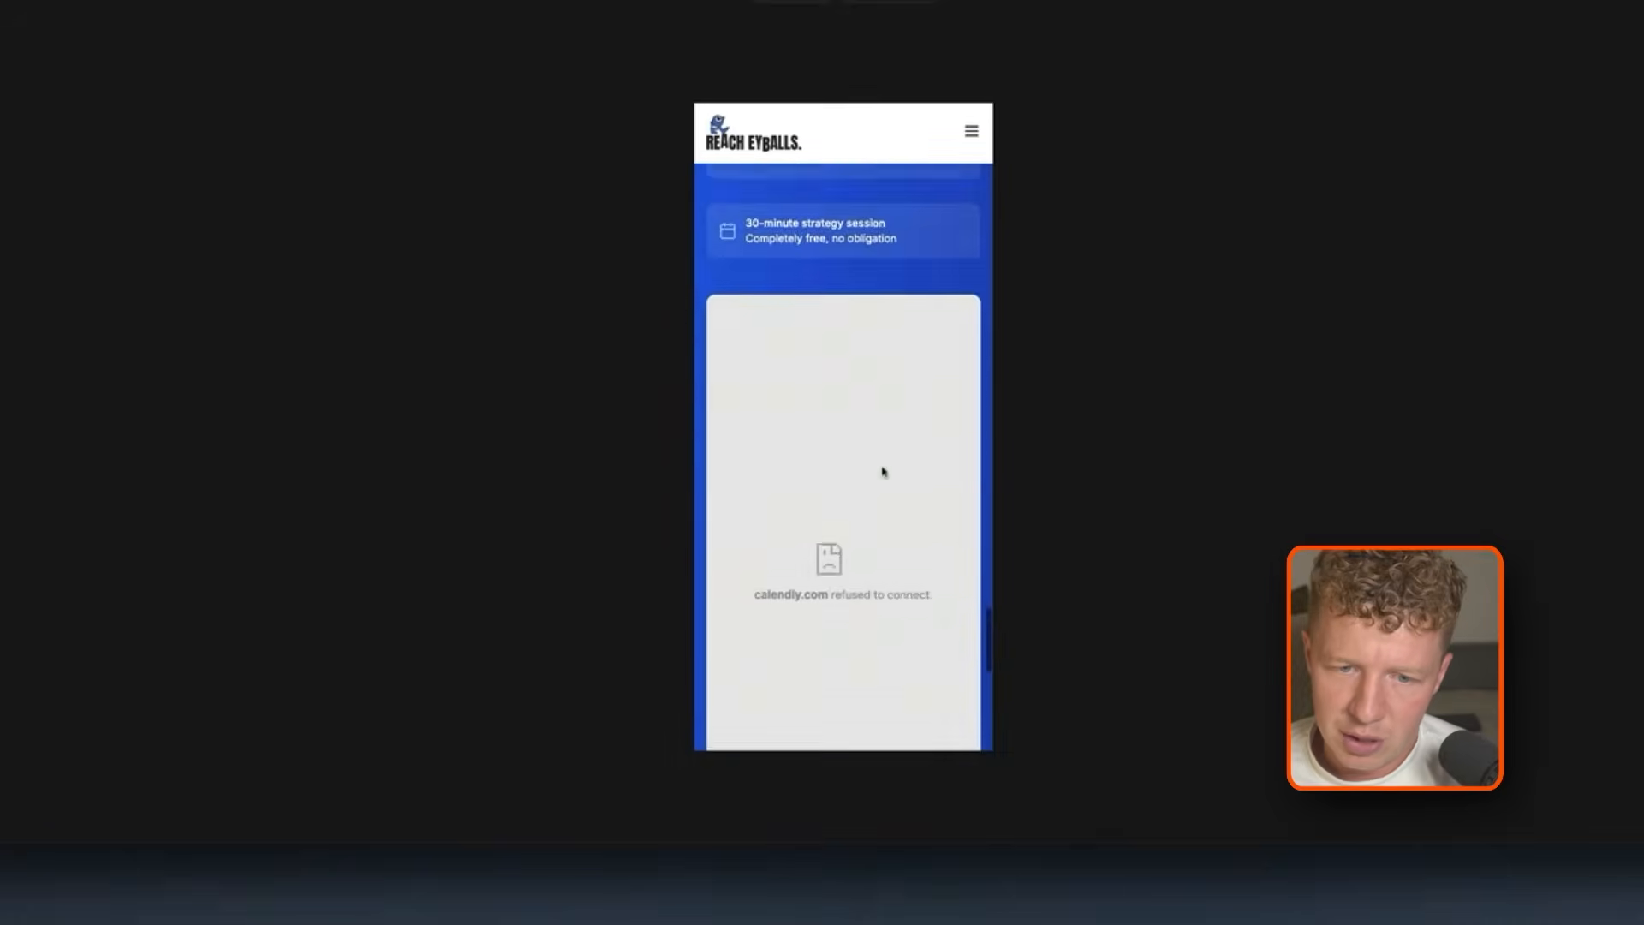
scroll(885, 471, "up", 20)
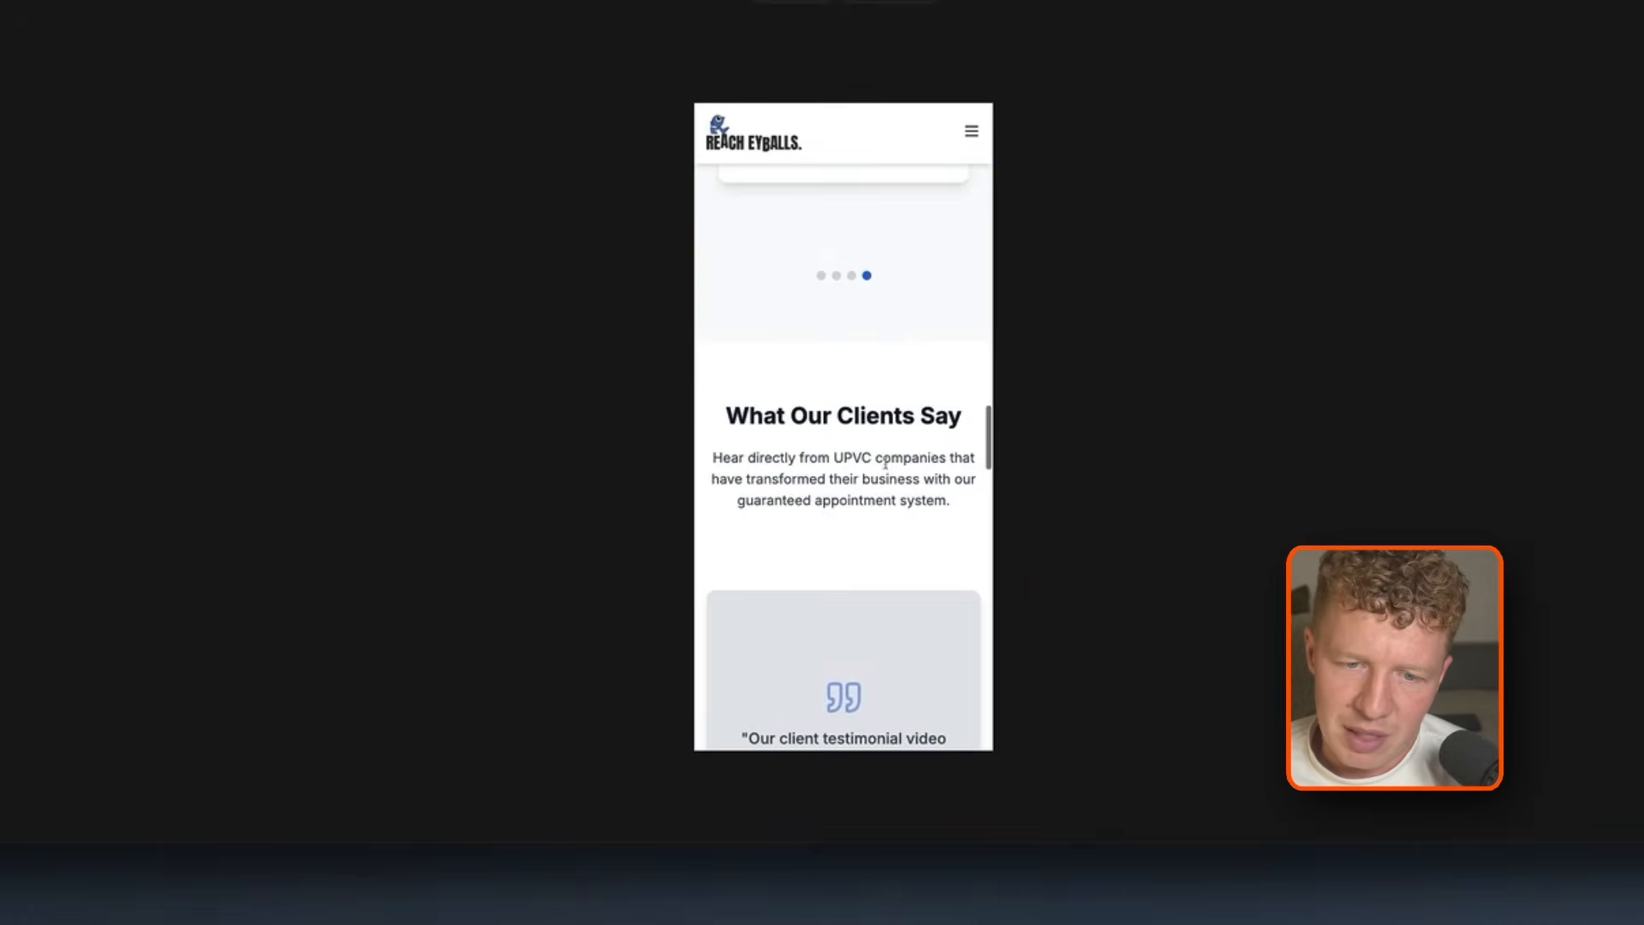
scroll(887, 449, "down", 5)
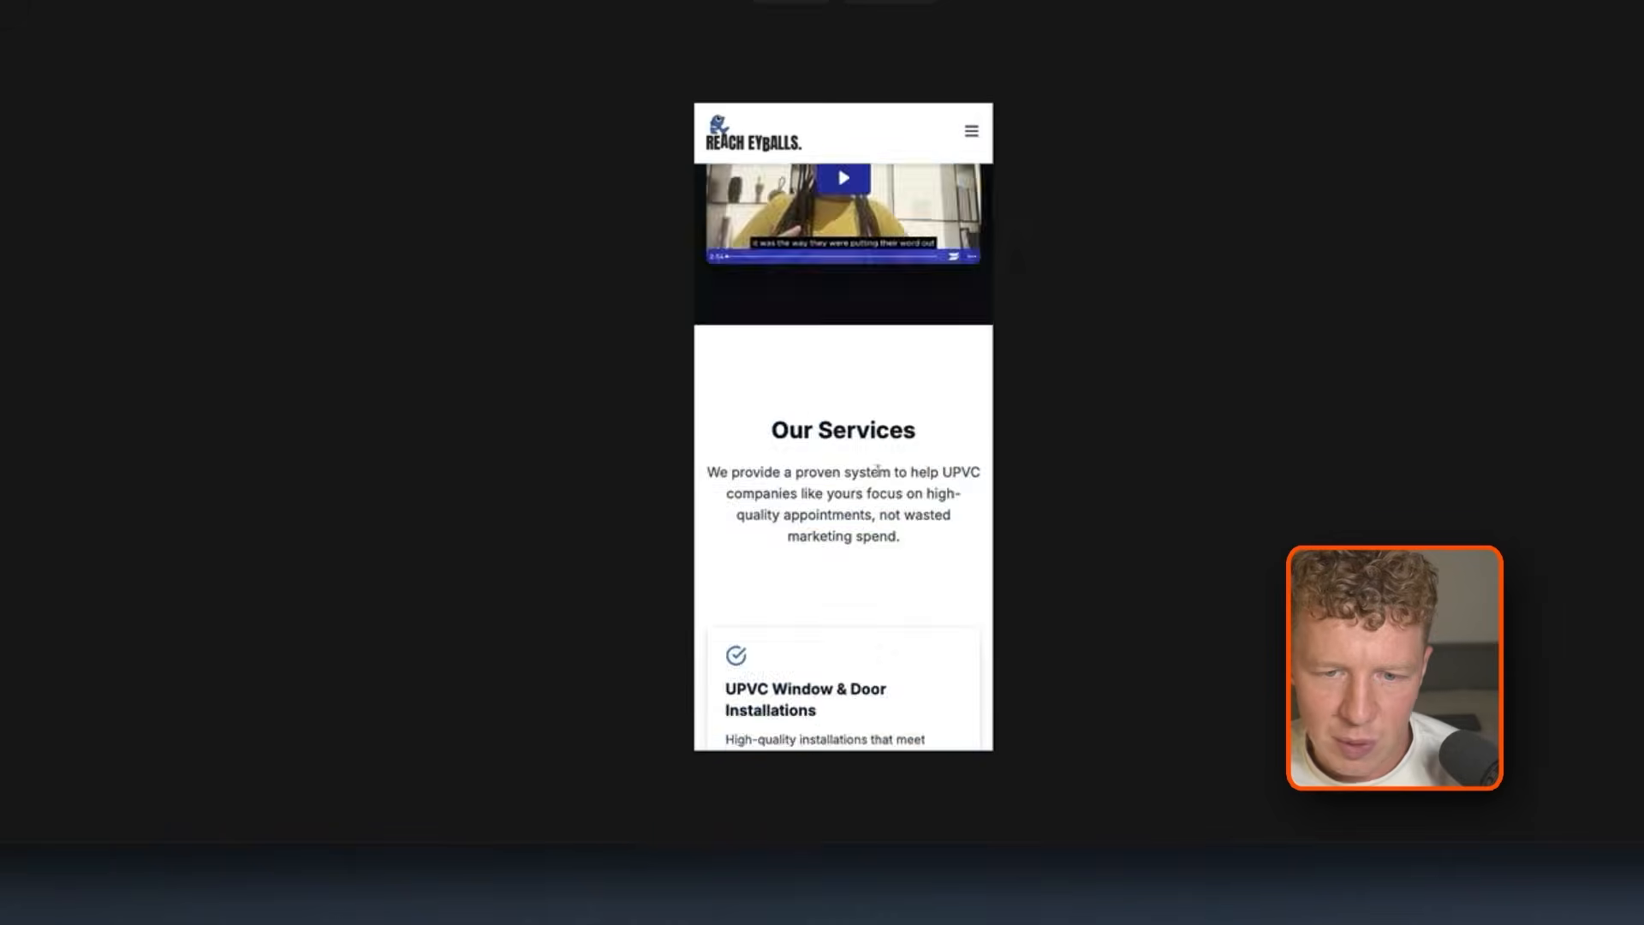
scroll(888, 450, "up", 6)
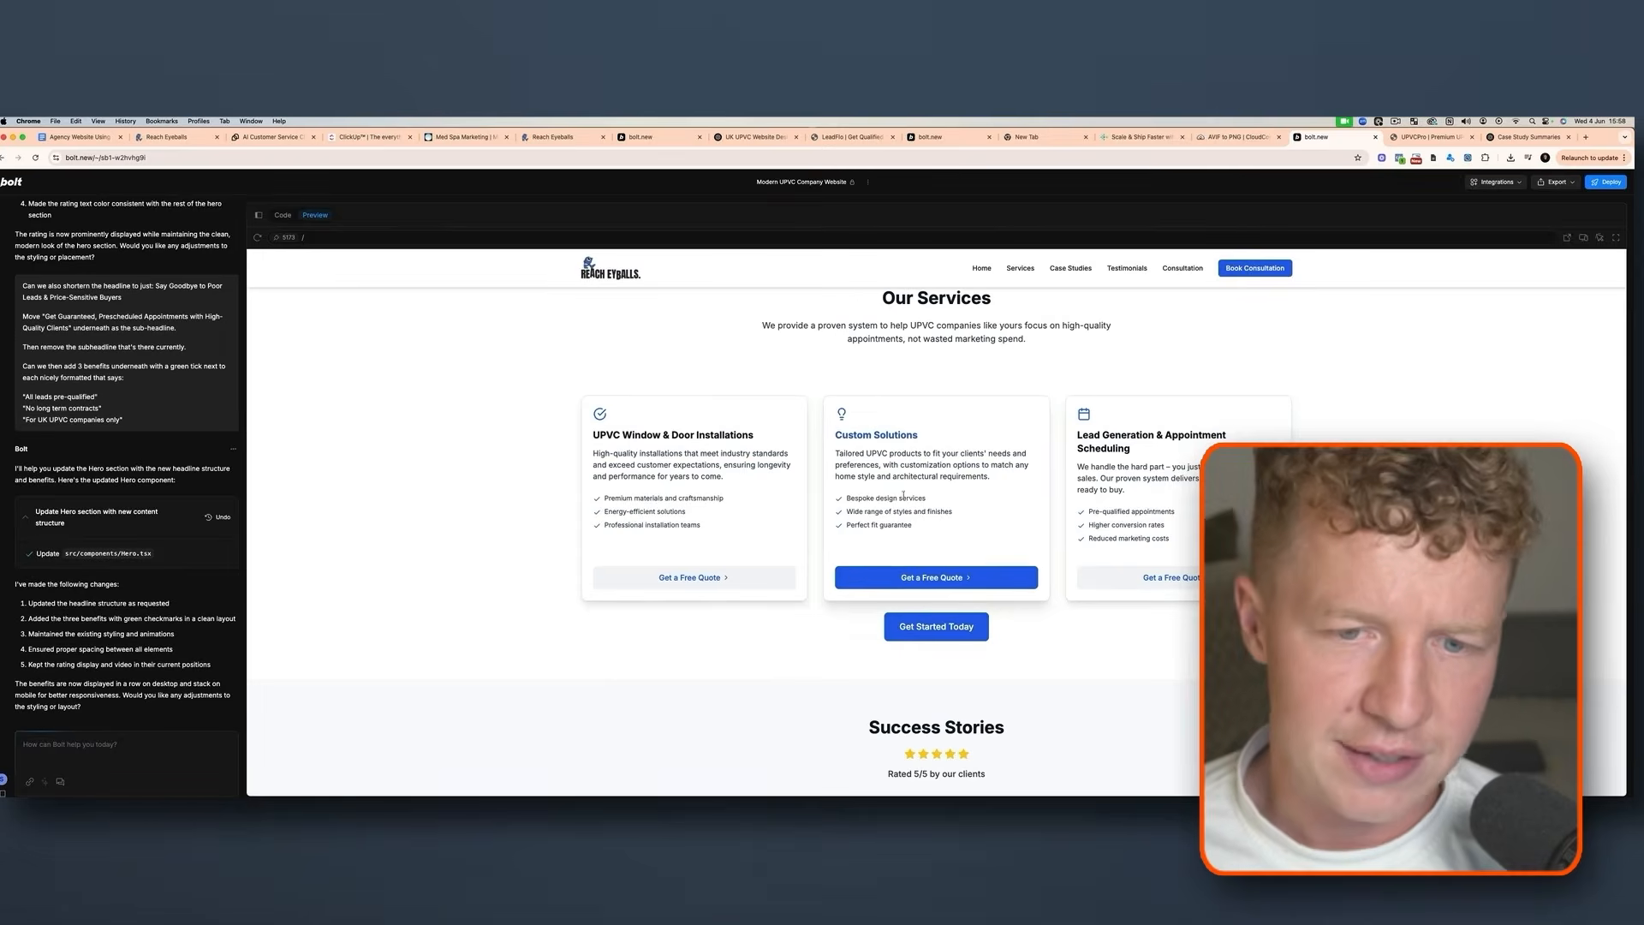
Examine the desktop preview's shortened hero headline, three ticked benefits and star rating, and the services cards
scroll(904, 496, "up", 10)
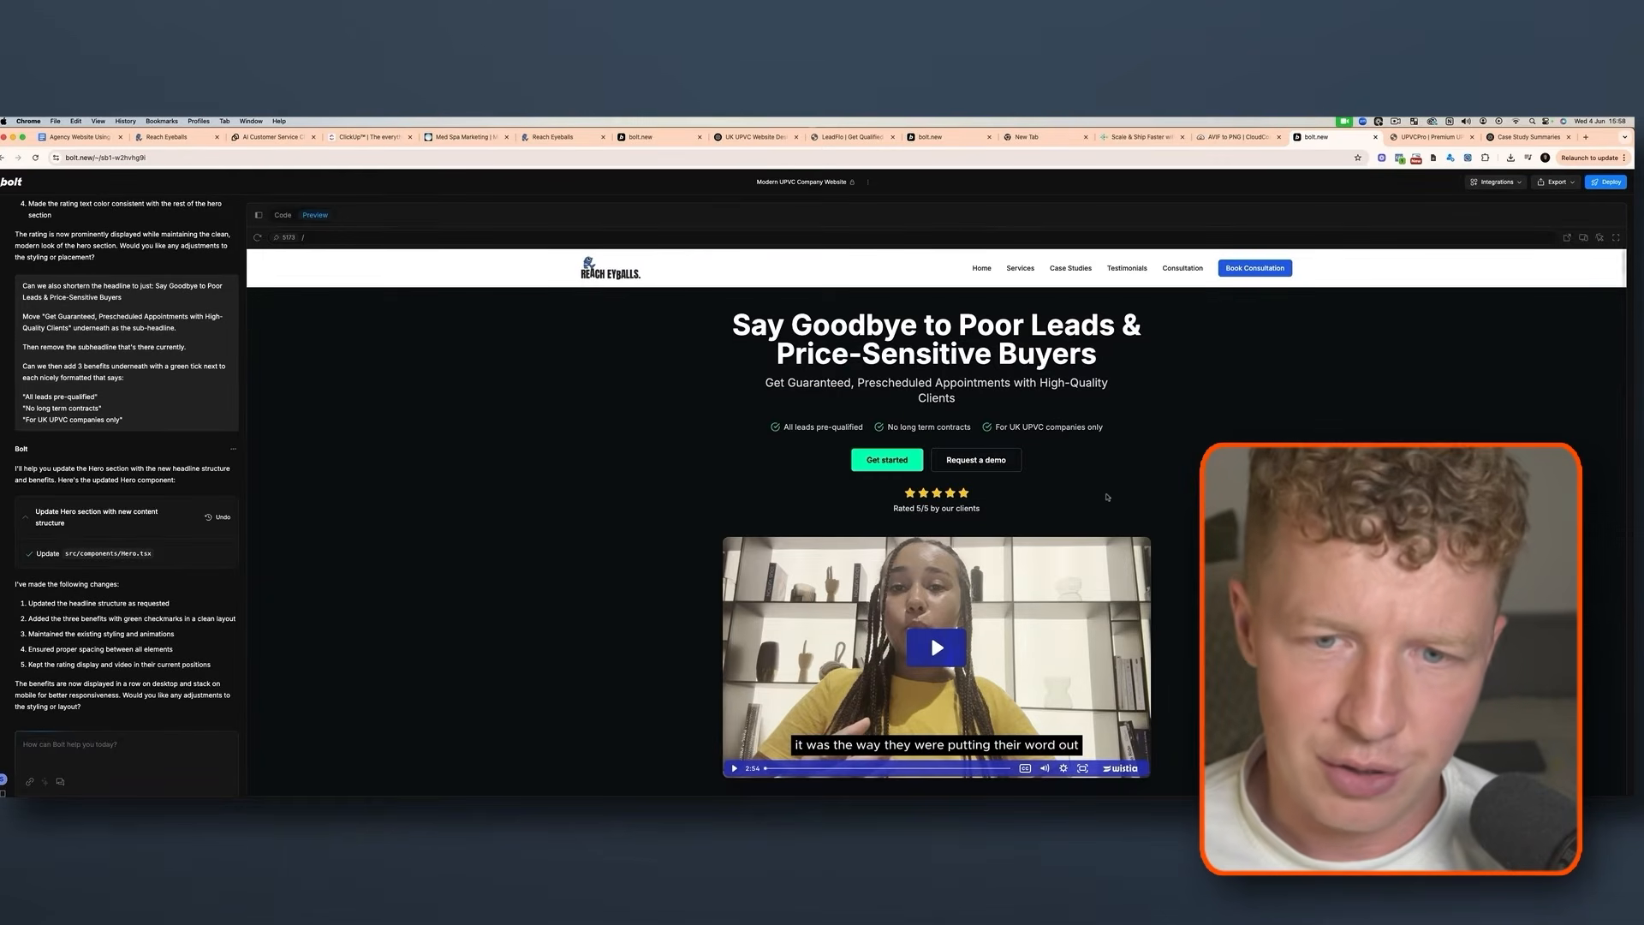
scroll(1142, 491, "down", 1)
scroll(1131, 488, "up", 1)
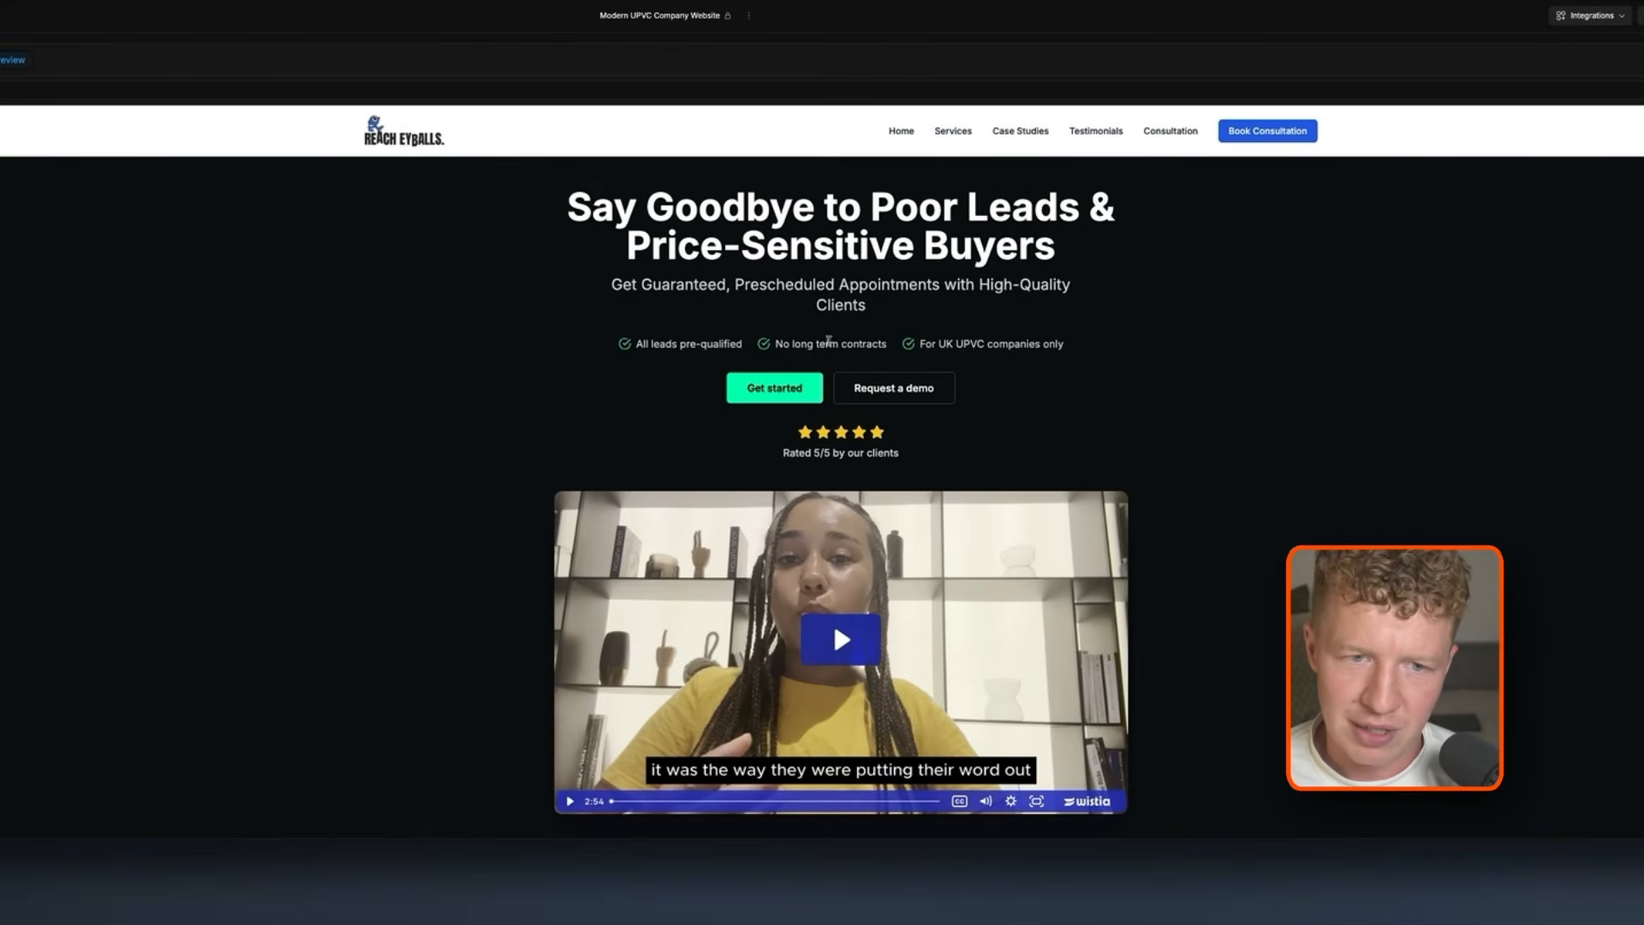
scroll(1014, 411, "down", 2)
scroll(1014, 411, "up", 2)
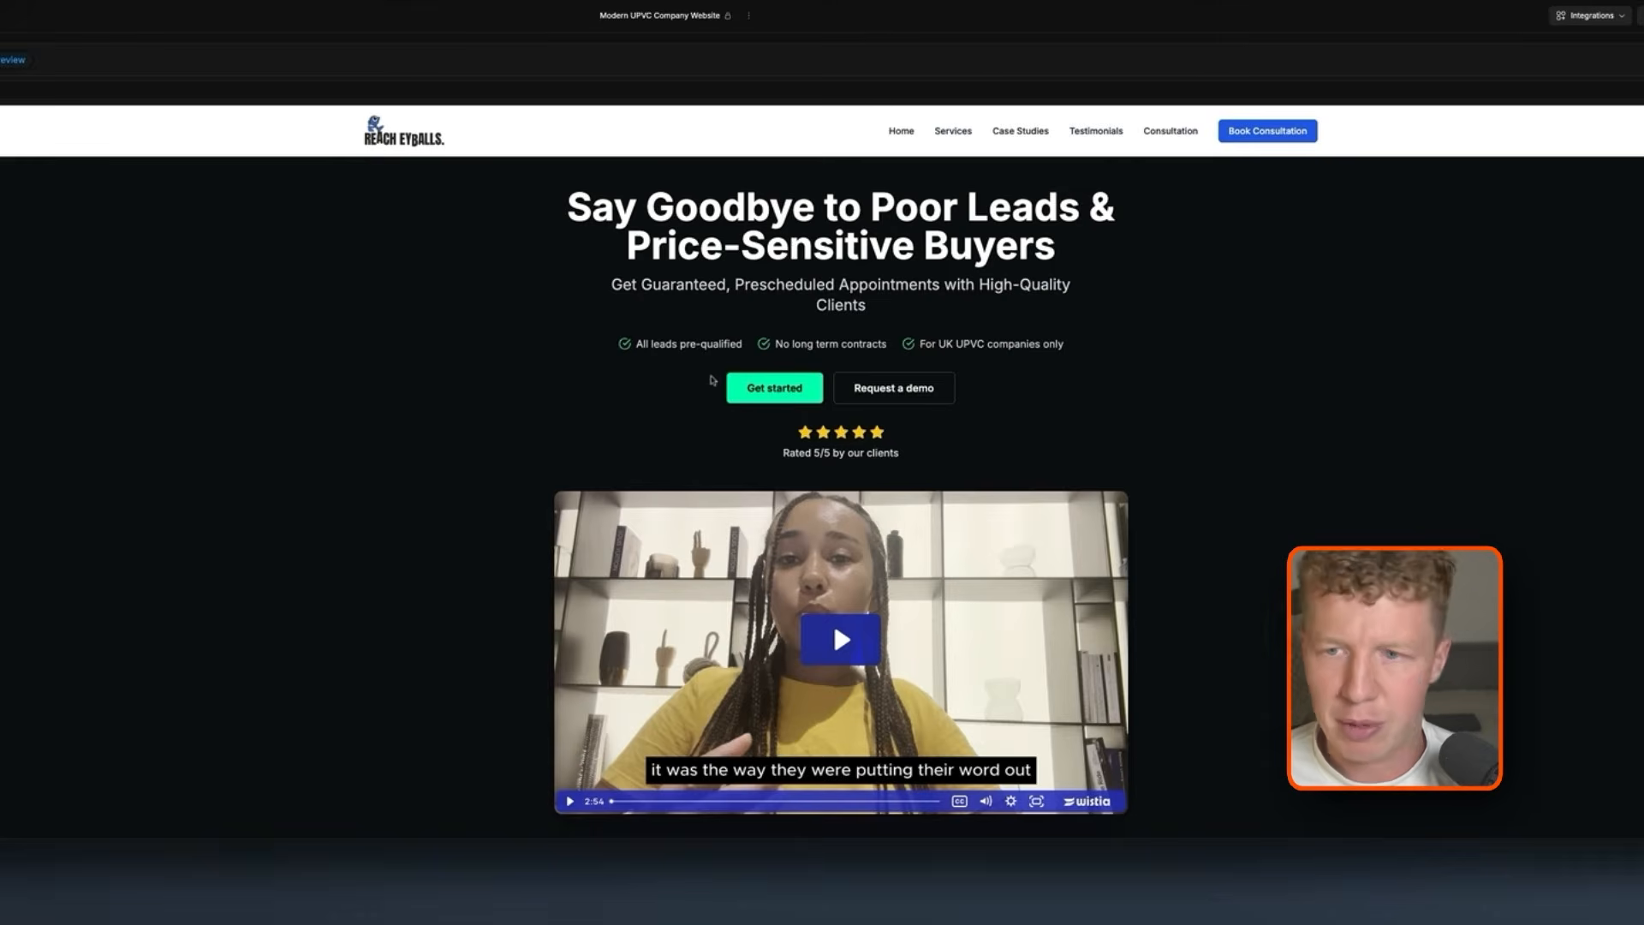
scroll(719, 374, "down", 5)
scroll(766, 388, "down", 4)
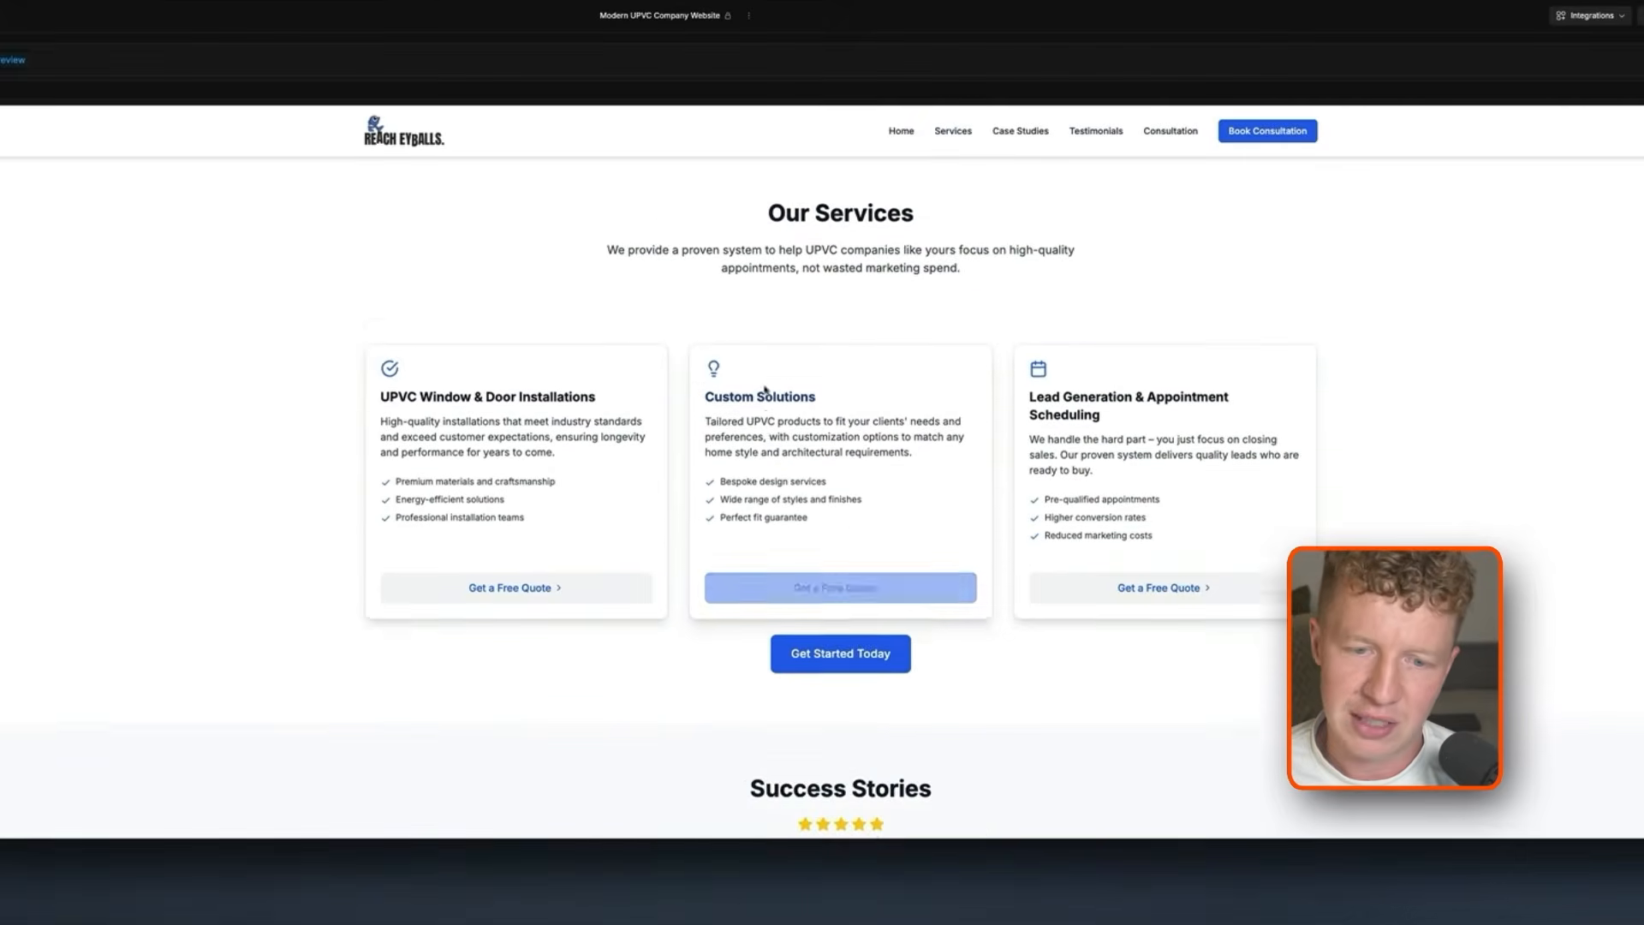
scroll(392, 482, "up", 1)
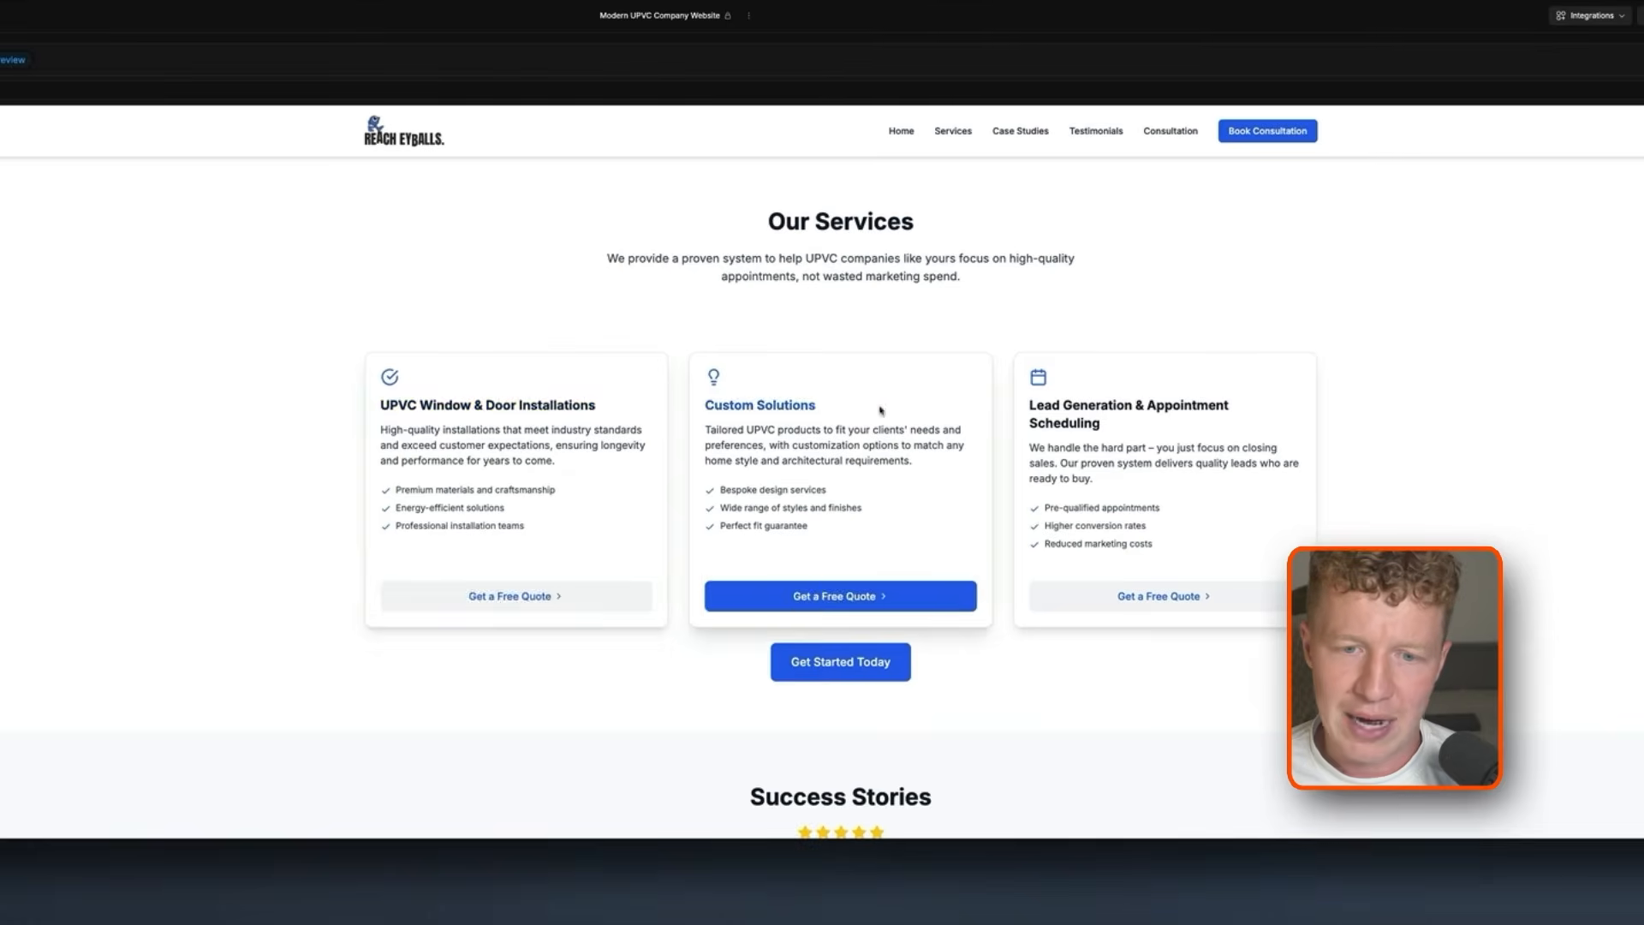
Cycle through the case studies in the desktop Success Stories slider and continue to the consultation section
scroll(1151, 597, "down", 10)
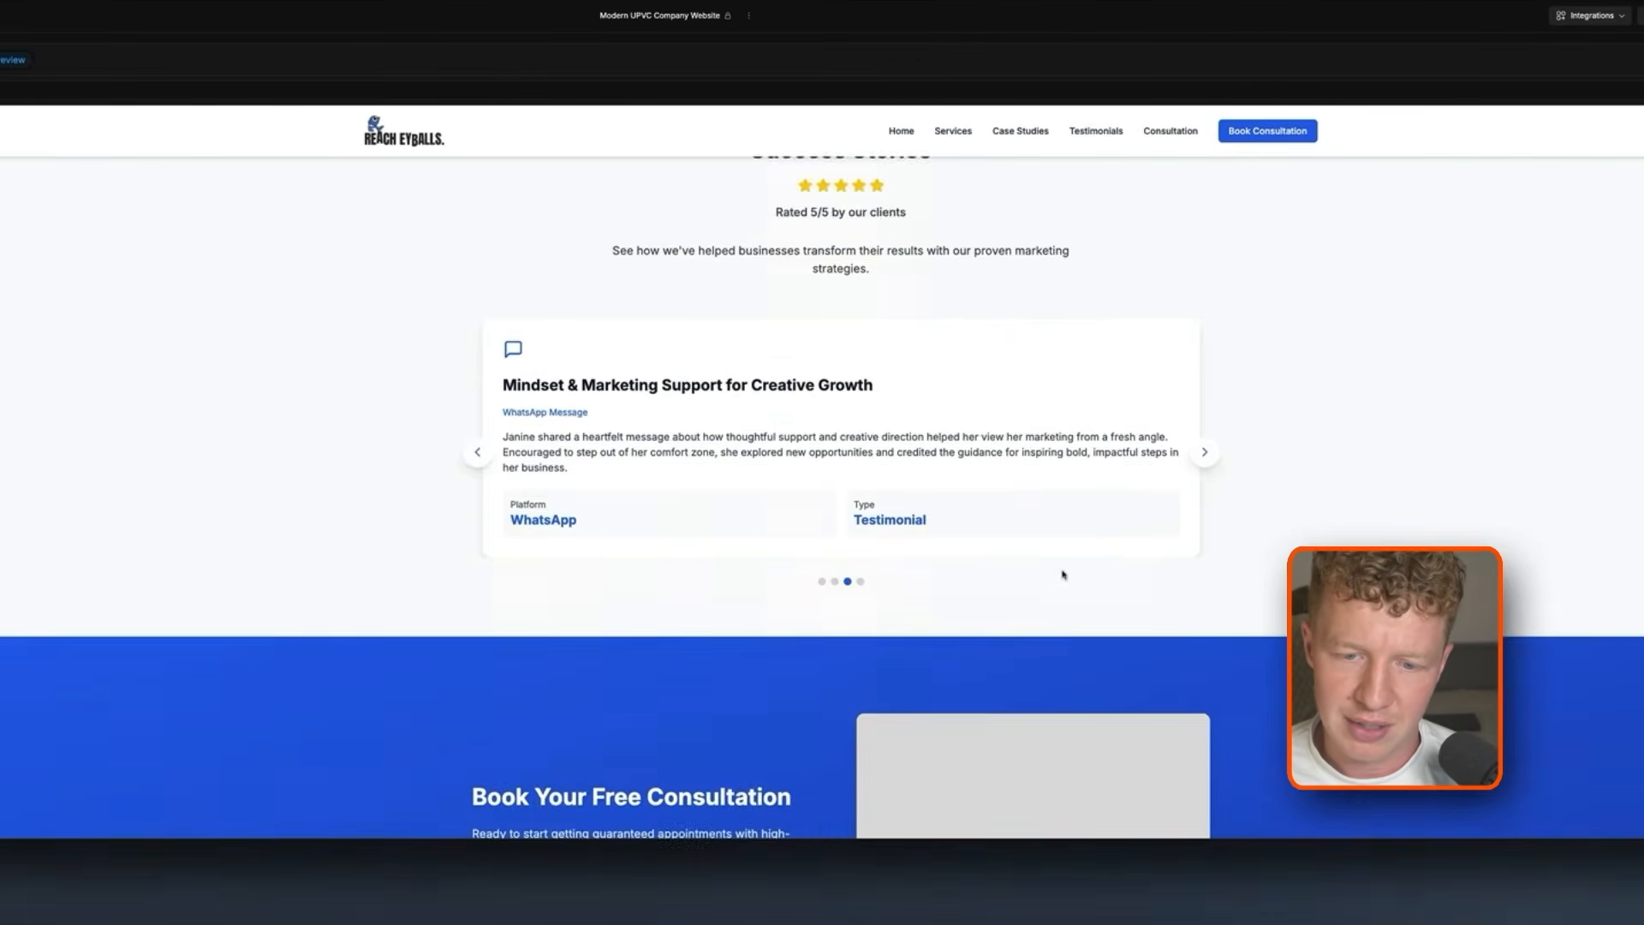
left_click(1205, 384)
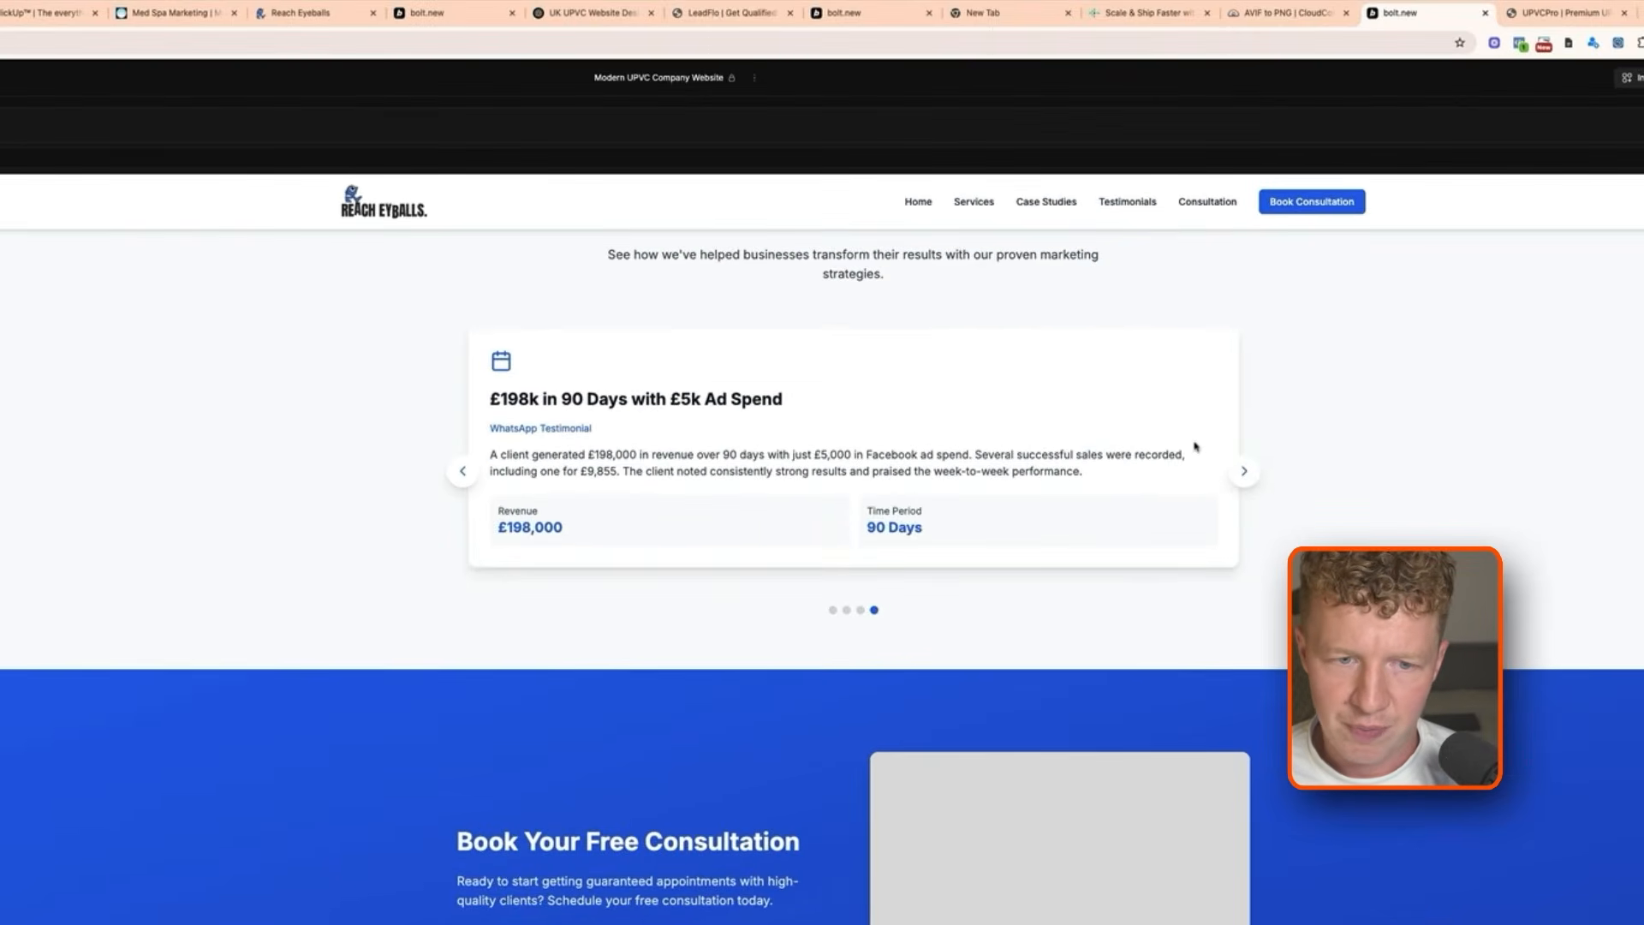
left_click(1241, 474)
left_click(1241, 474)
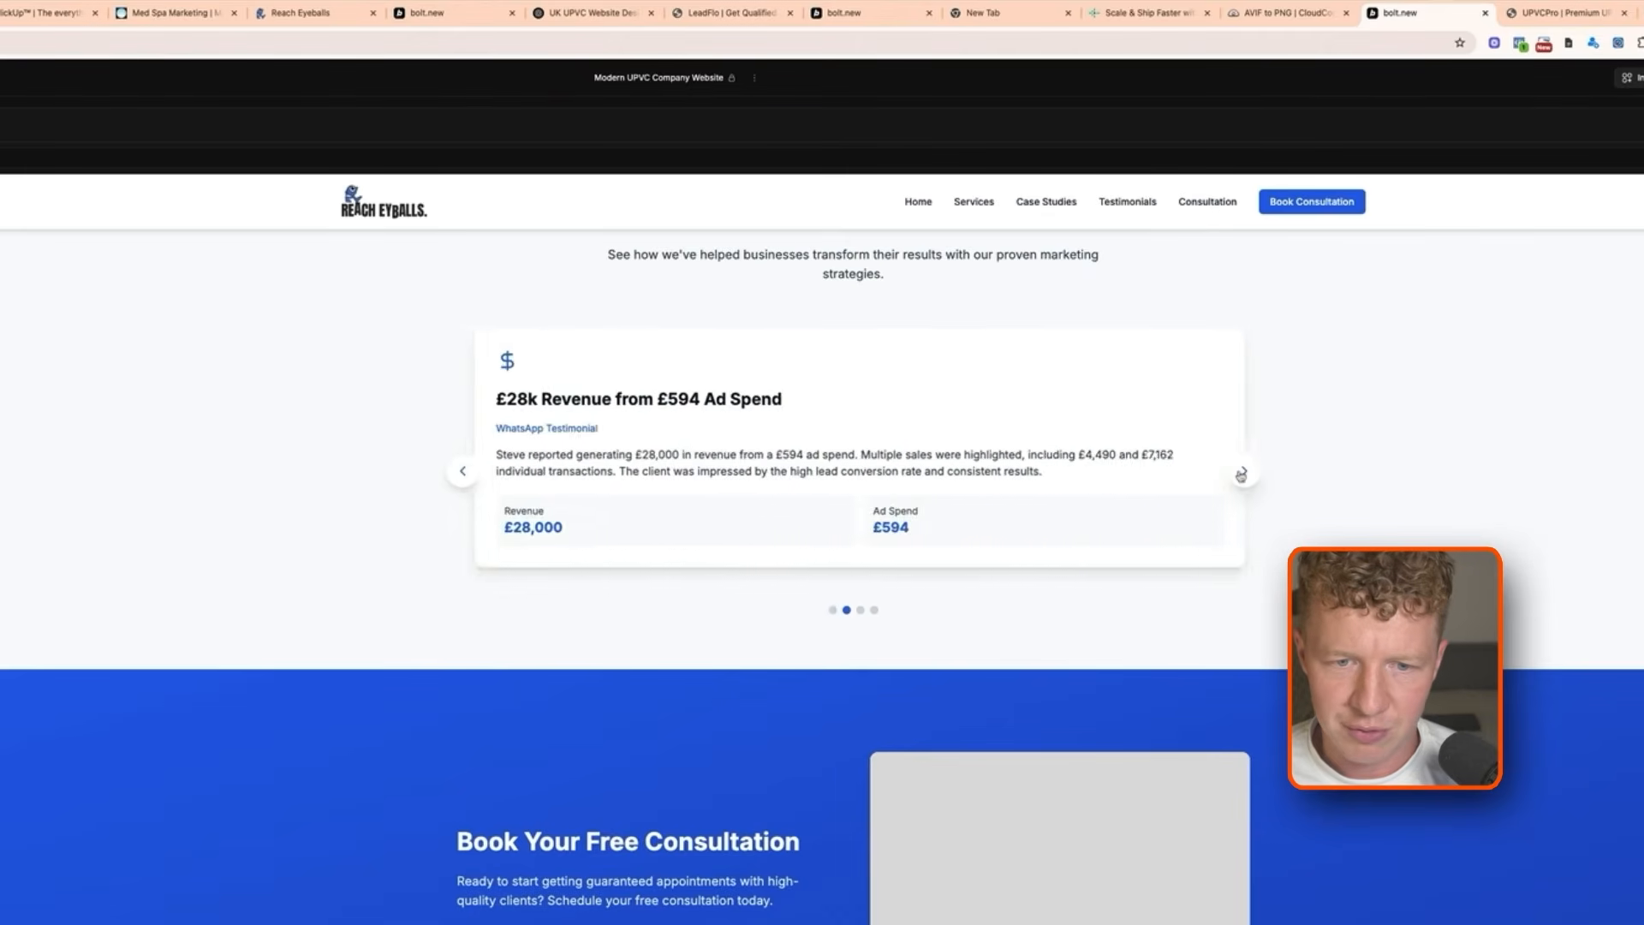
left_click(1241, 473)
left_click(1241, 474)
scroll(1241, 475, "down", 7)
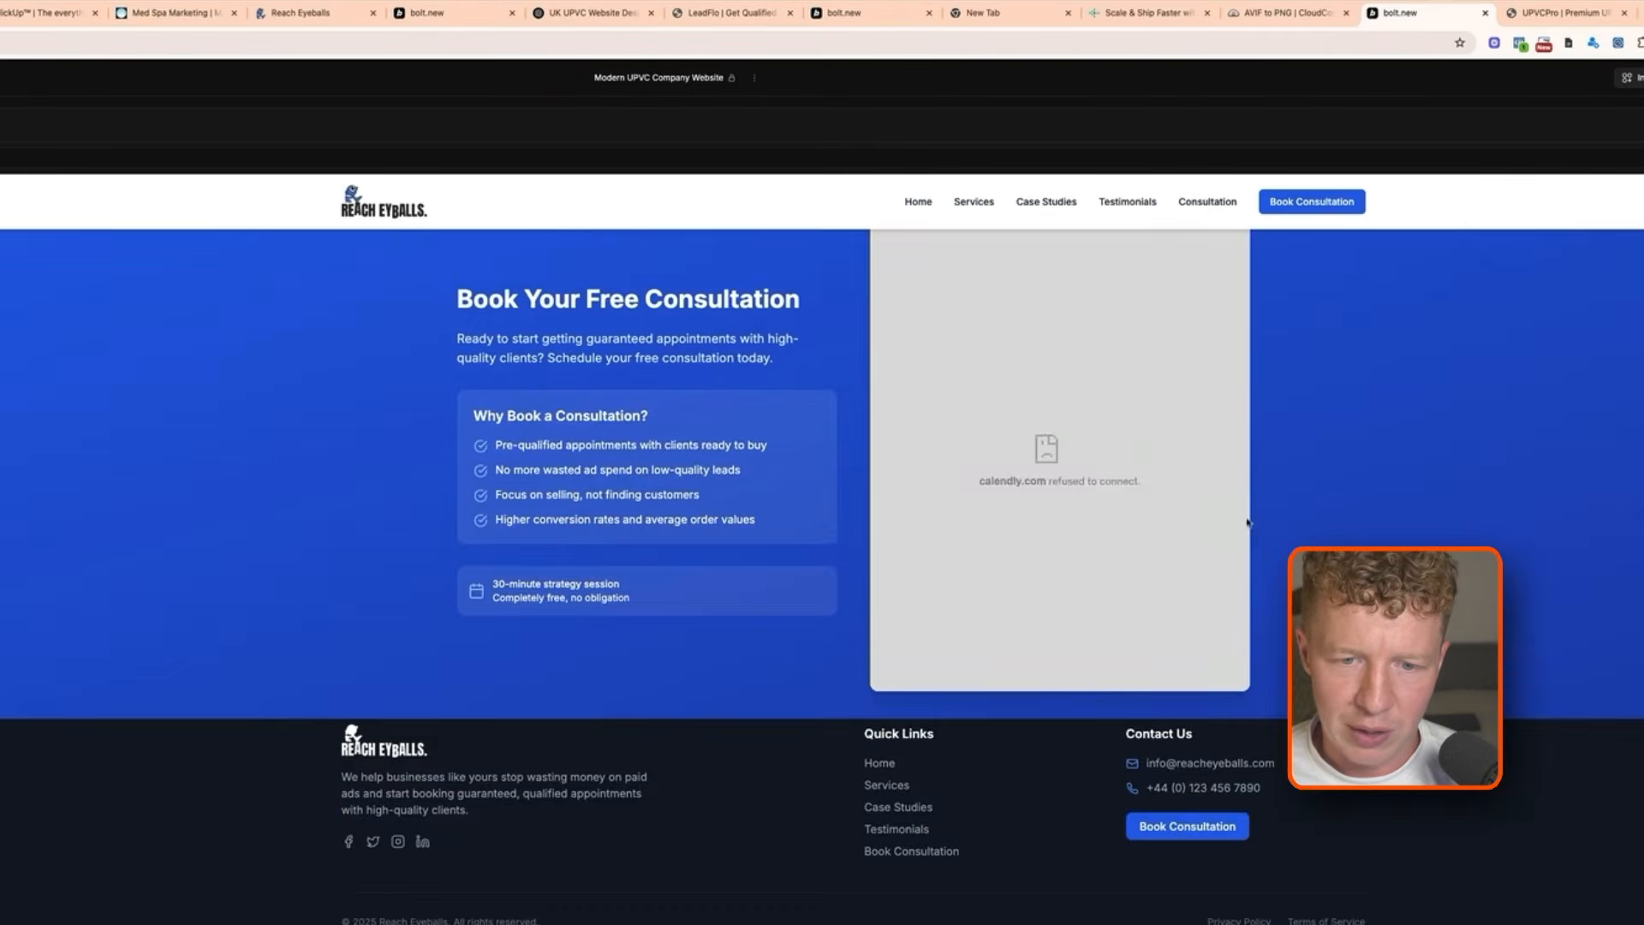
Compare the consultation section and its calendar embed with the Success Stories section, then return to the hero
scroll(1188, 513, "up", 2)
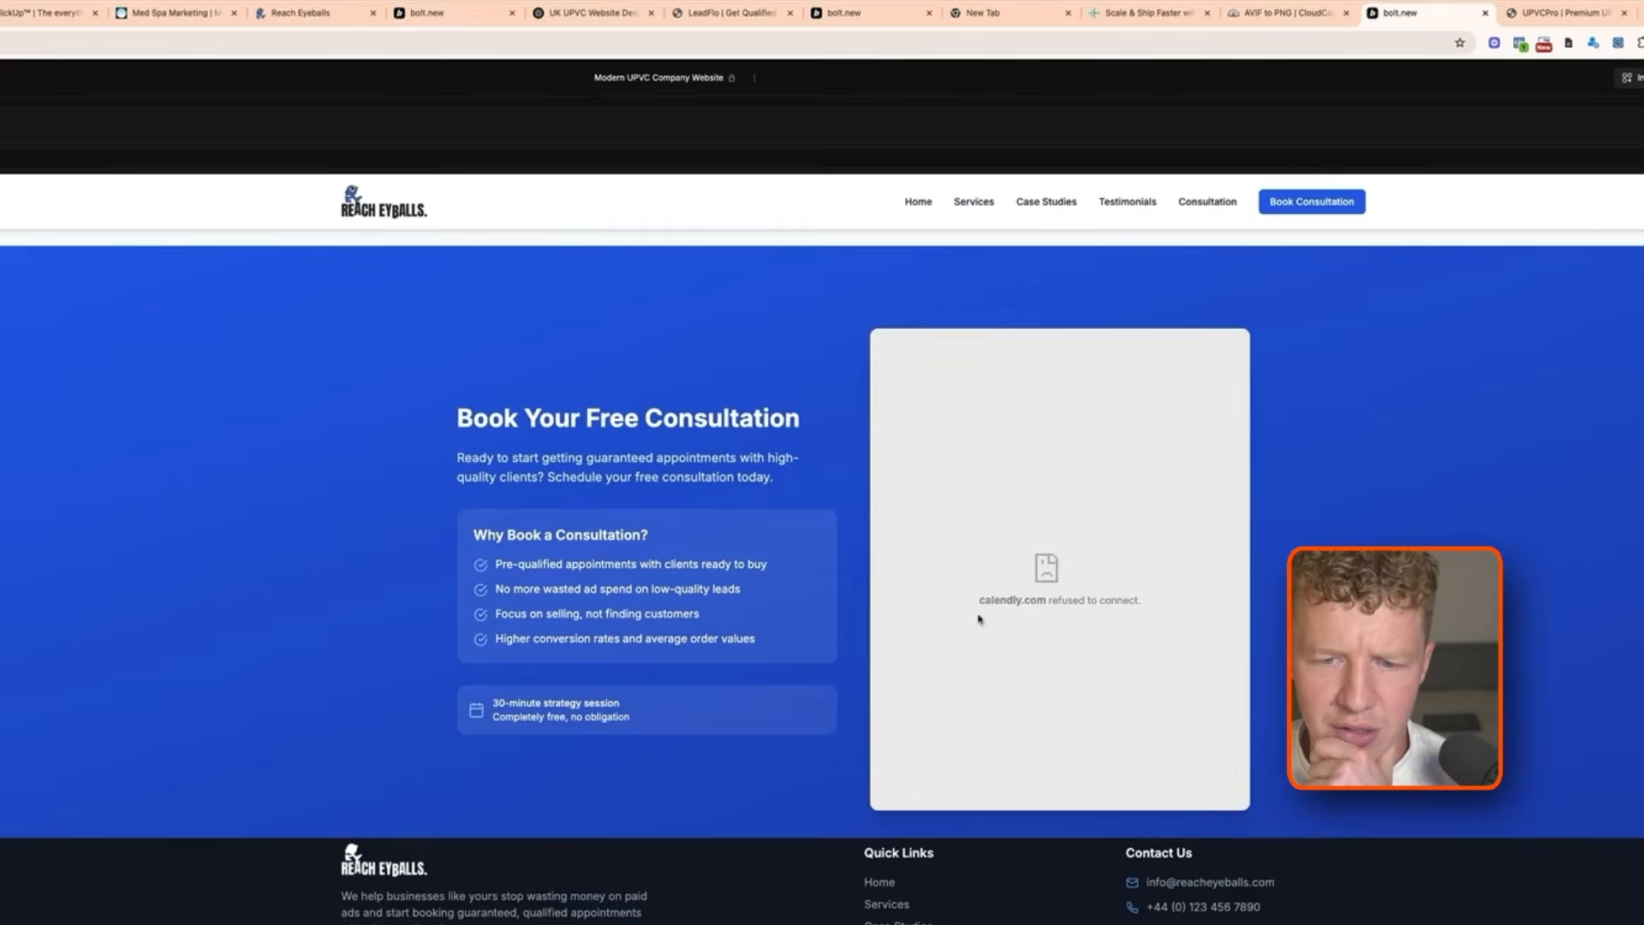
scroll(994, 615, "up", 2)
scroll(1020, 606, "down", 3)
scroll(1019, 591, "up", 5)
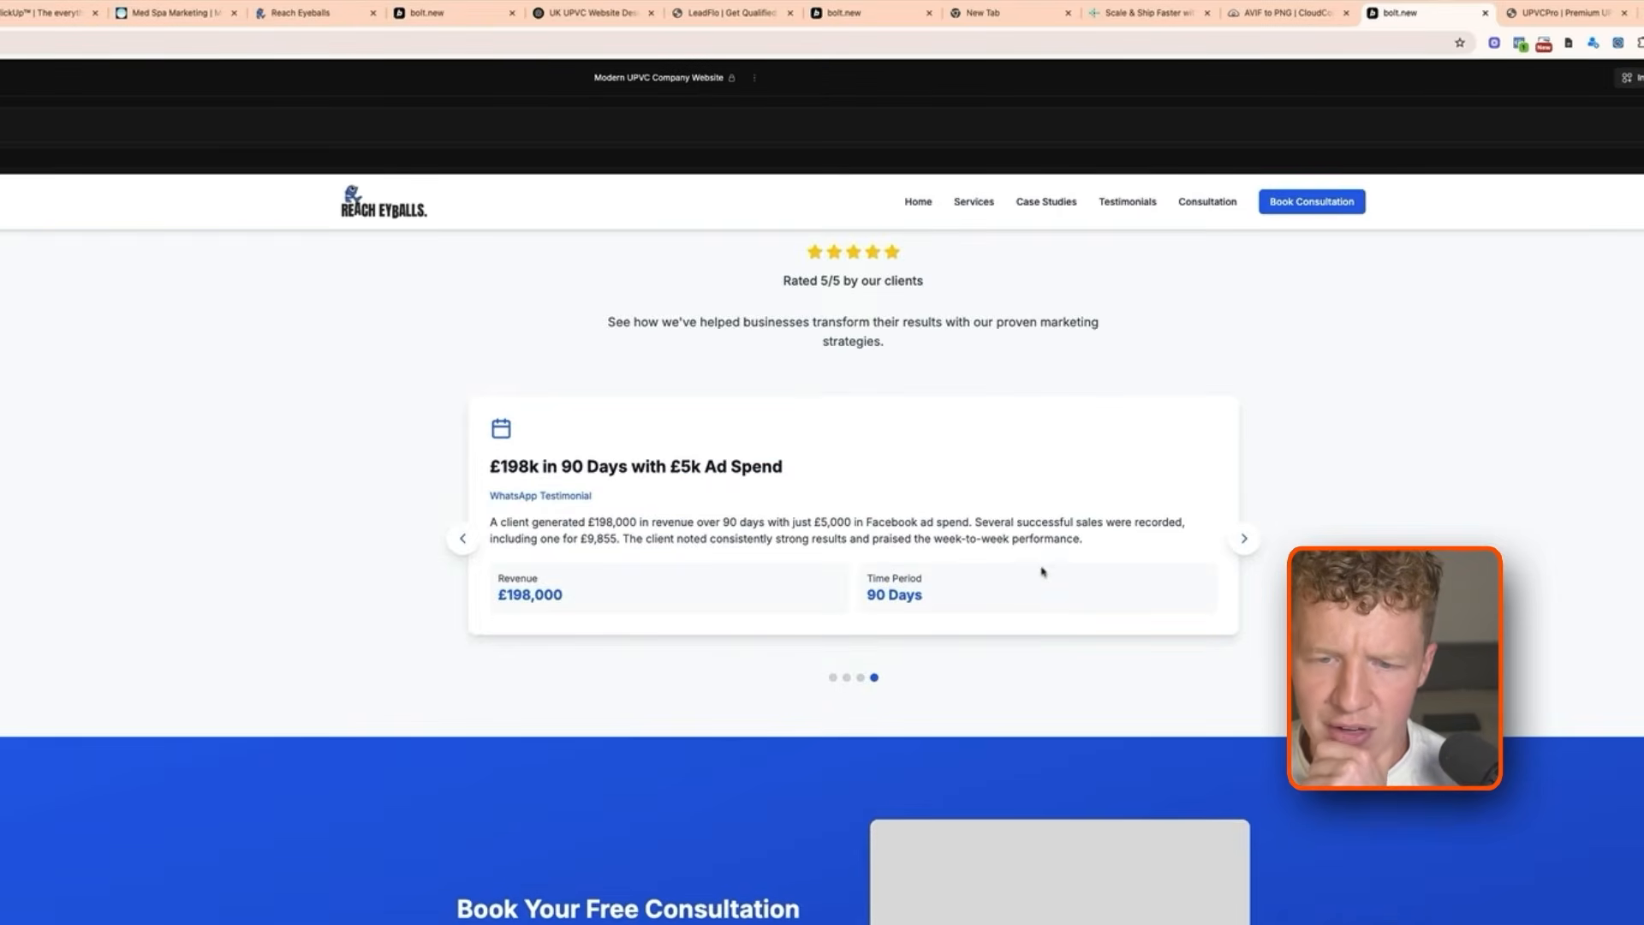
scroll(1057, 600, "down", 5)
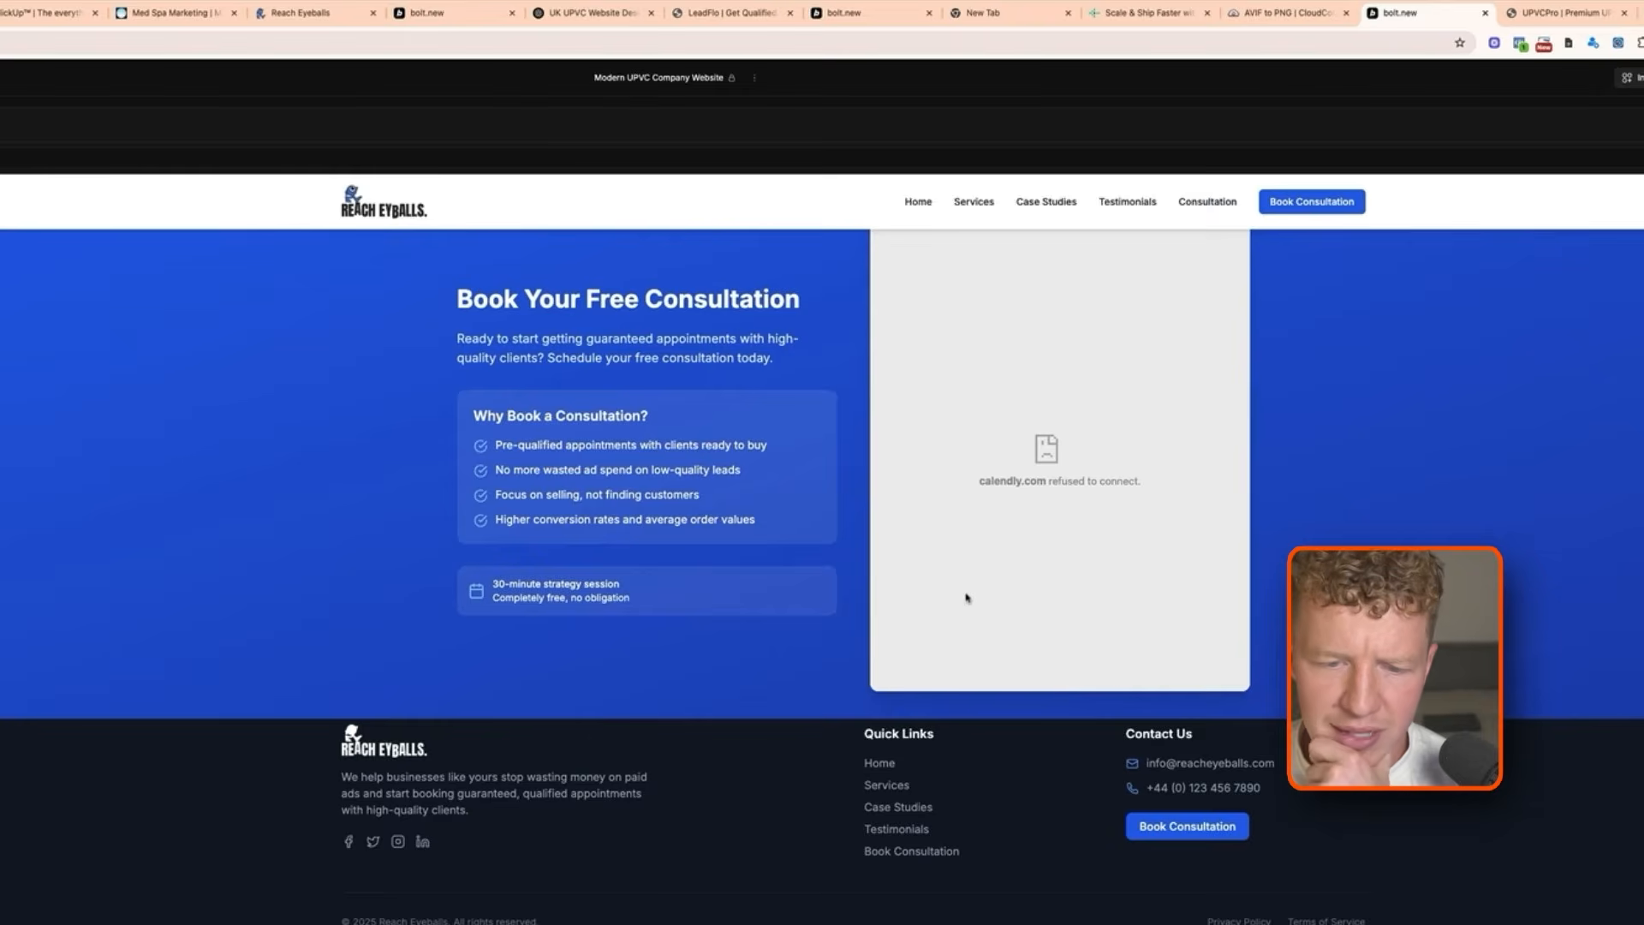
scroll(954, 636, "up", 15)
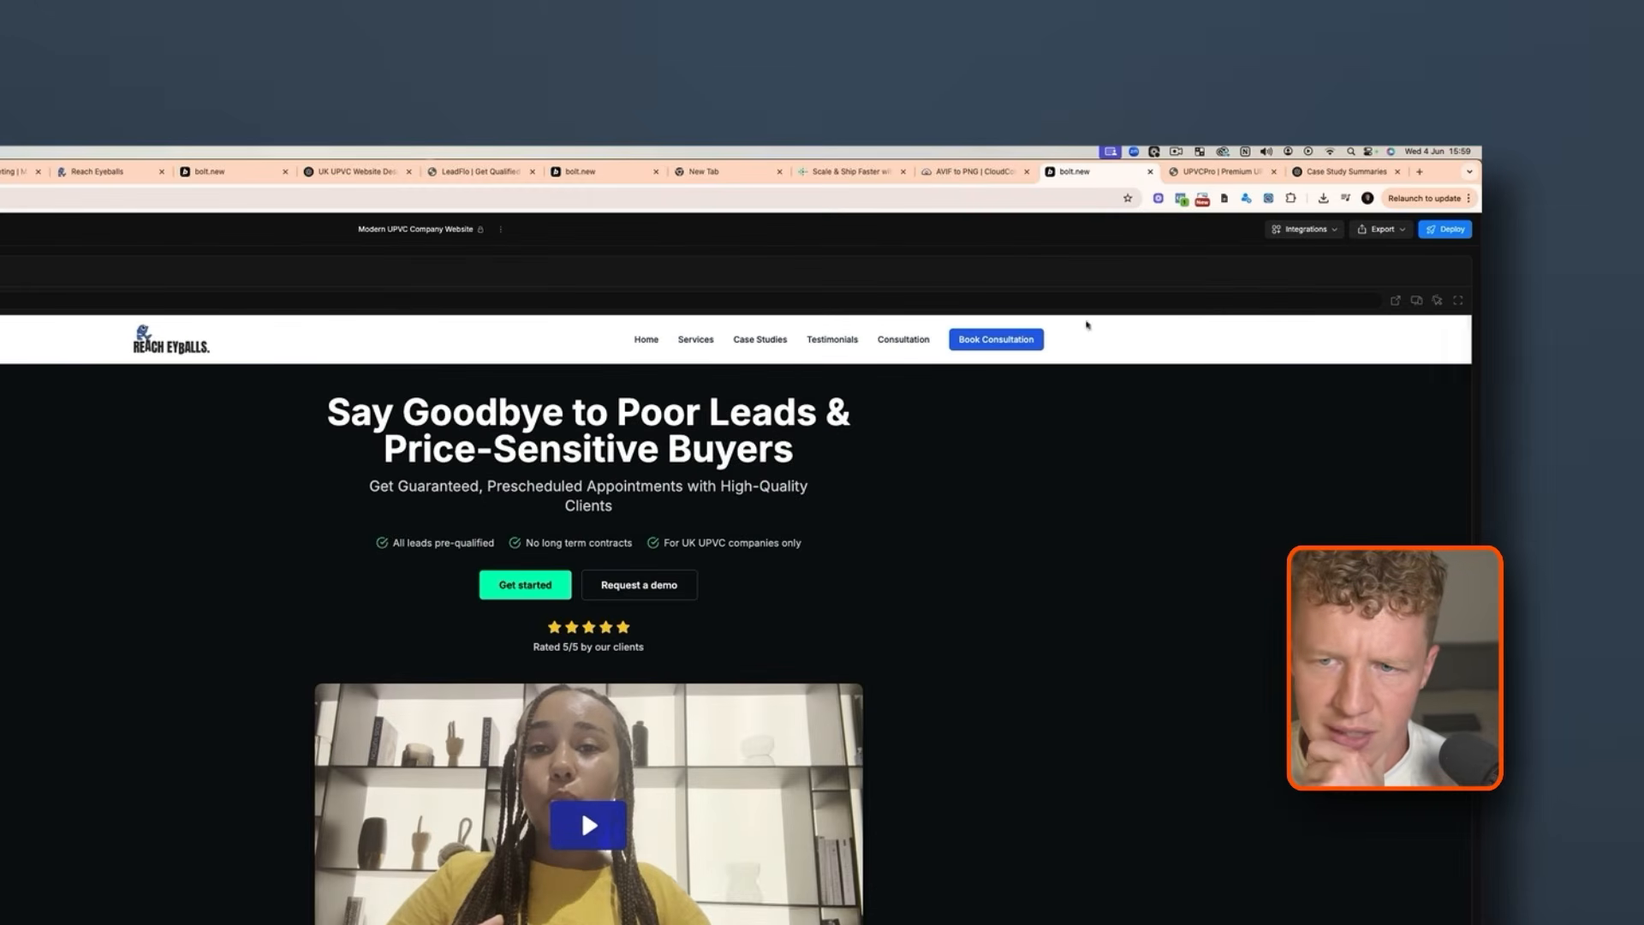
Test the Testimonials, Consultation, Case Studies, Services and Home links in the preview's header
left_click(831, 340)
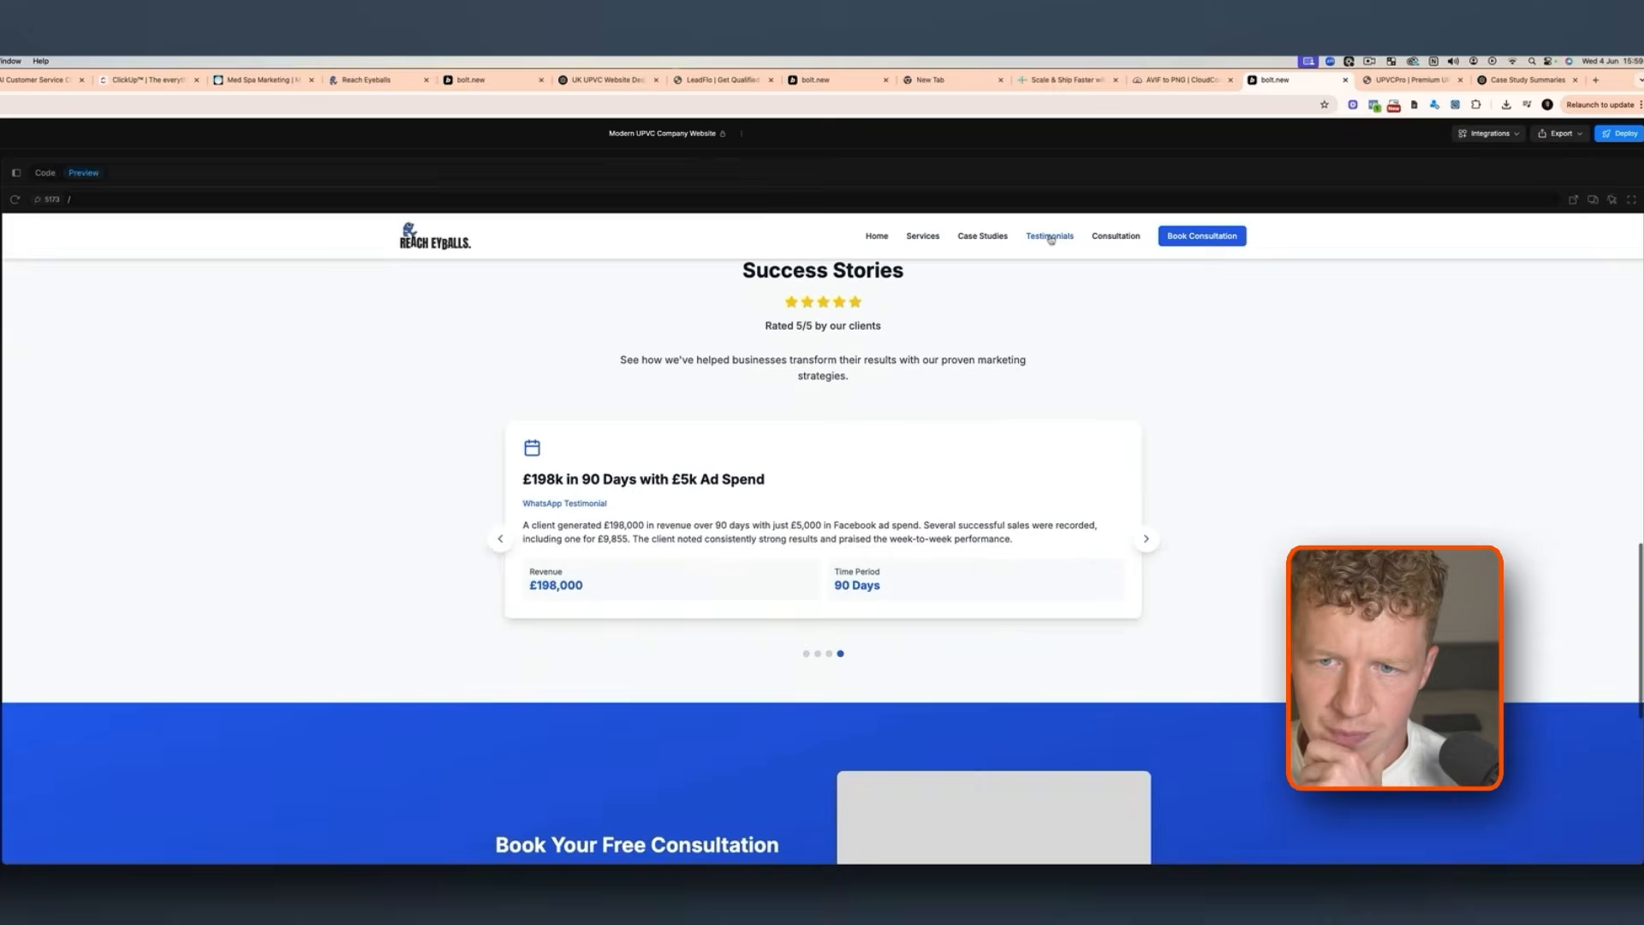
left_click(1116, 236)
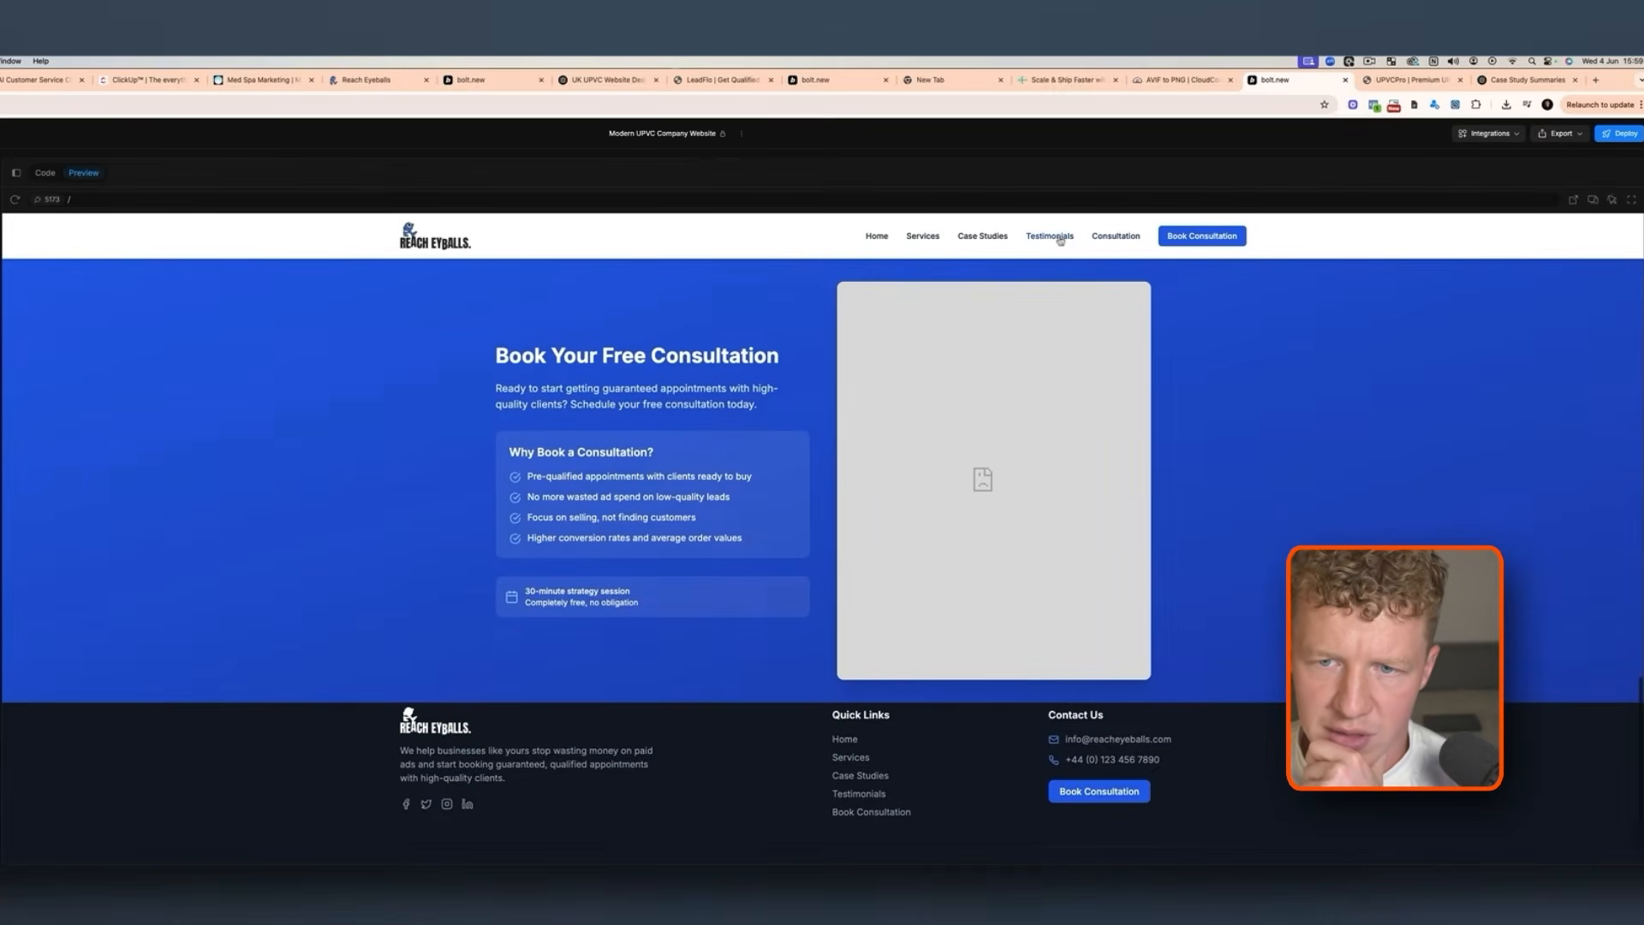
left_click(985, 239)
left_click(921, 238)
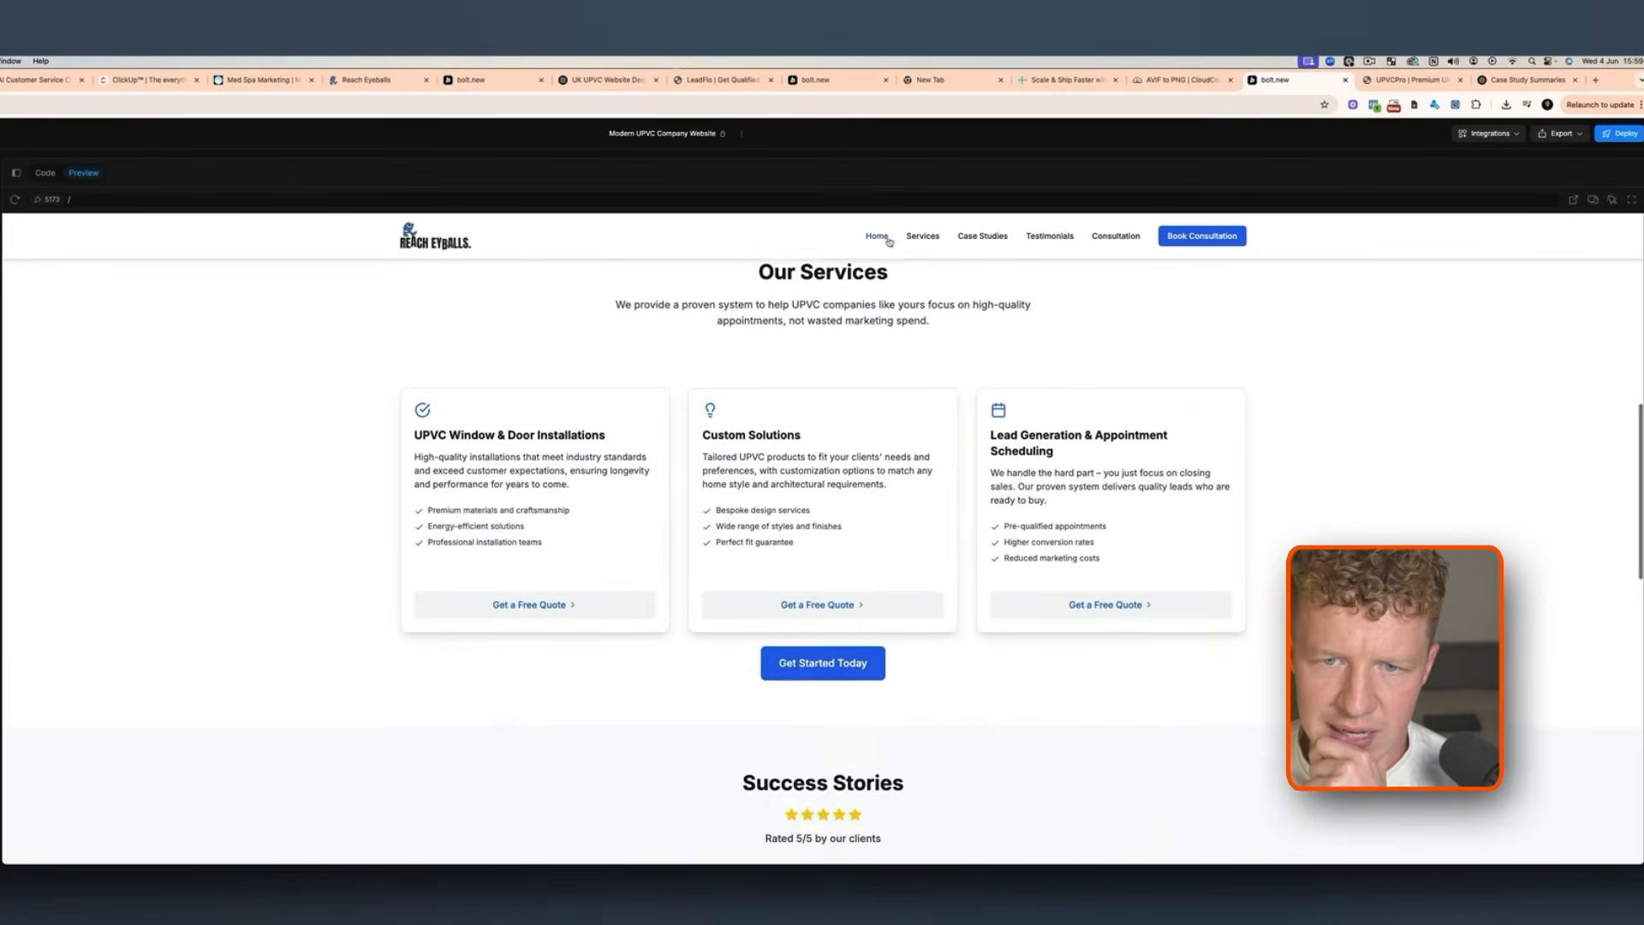
left_click(885, 239)
left_click(991, 240)
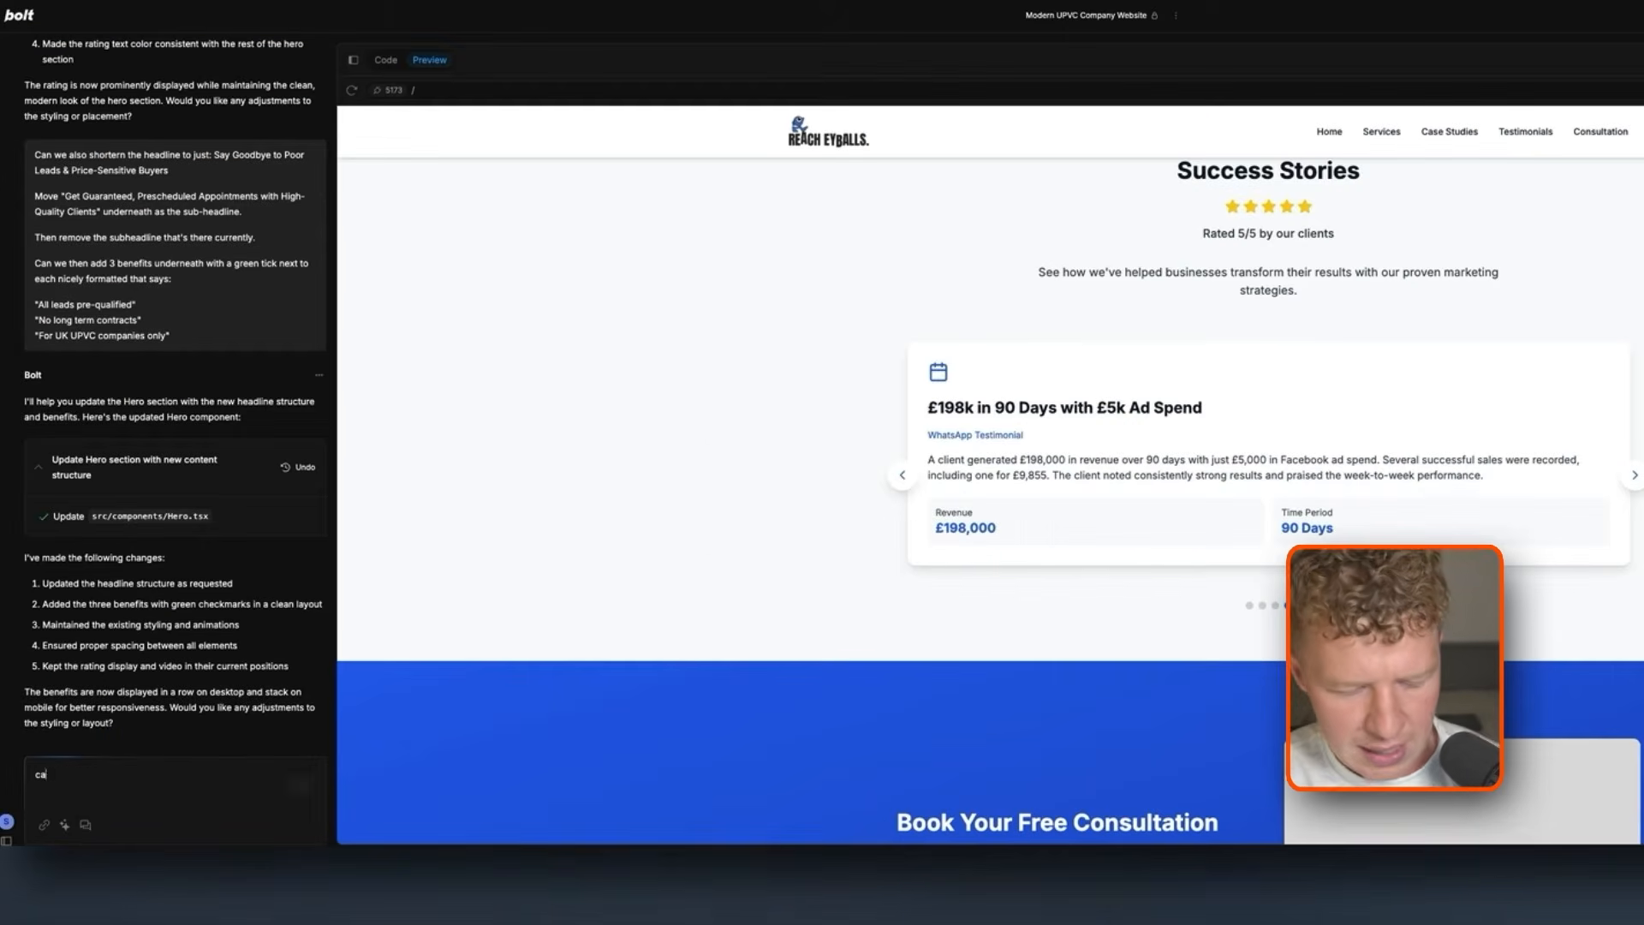
Ask Bolt to remove the testimonials button in the header as it's no longer needed
type("can you remove the testimonials button in the header as it's no longer needed")
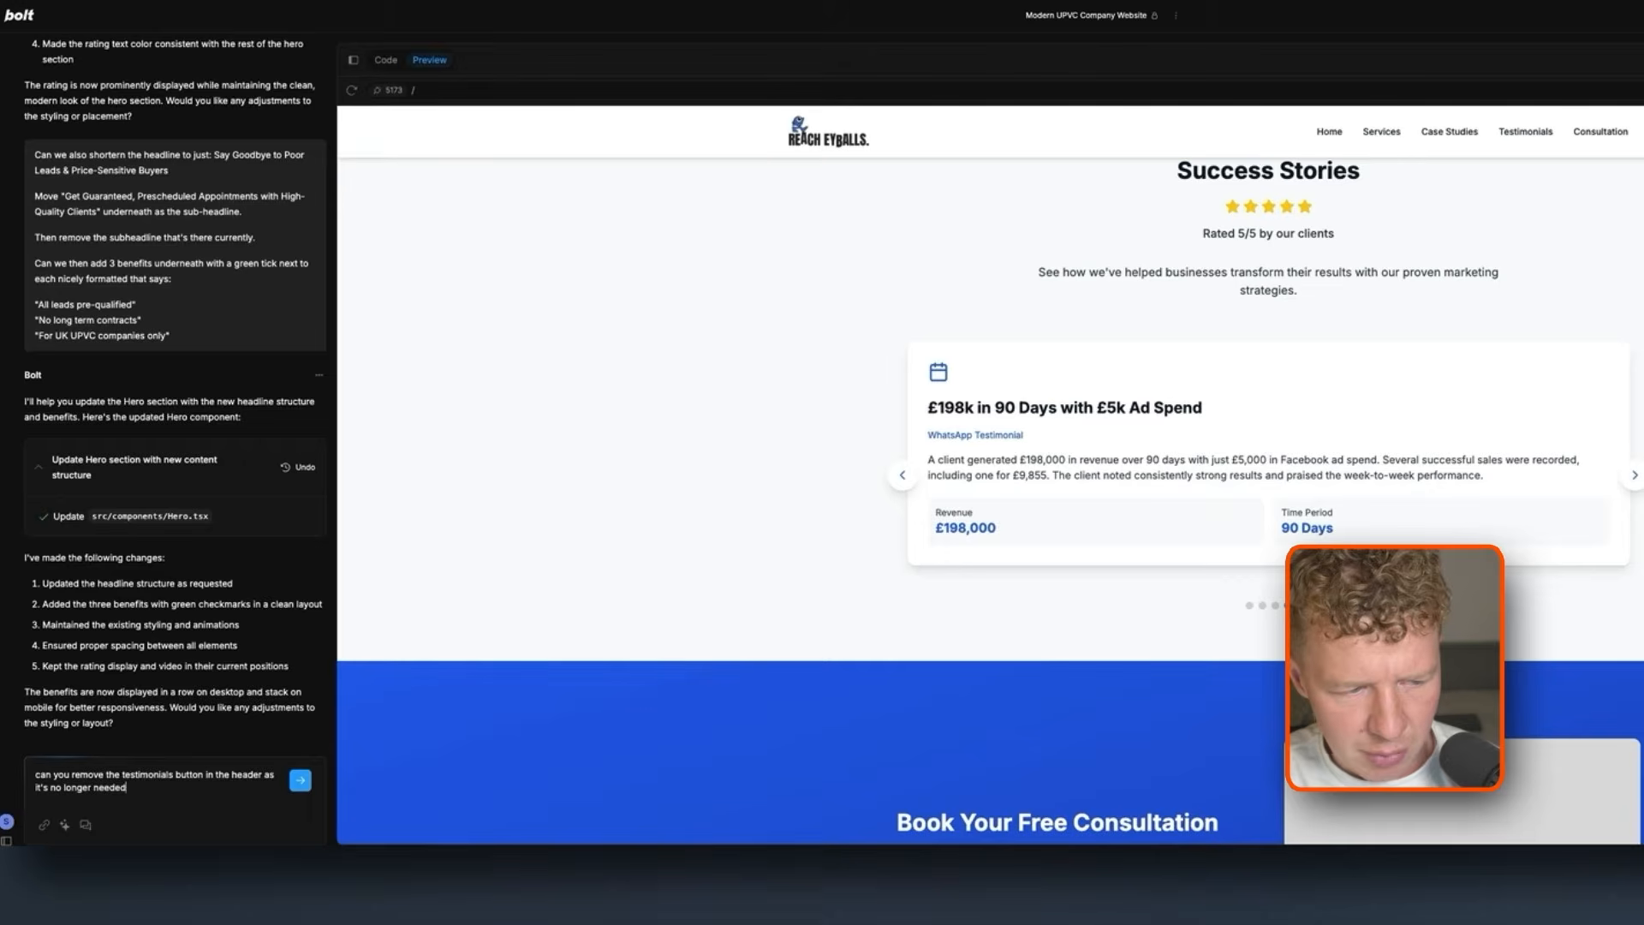
key("Return")
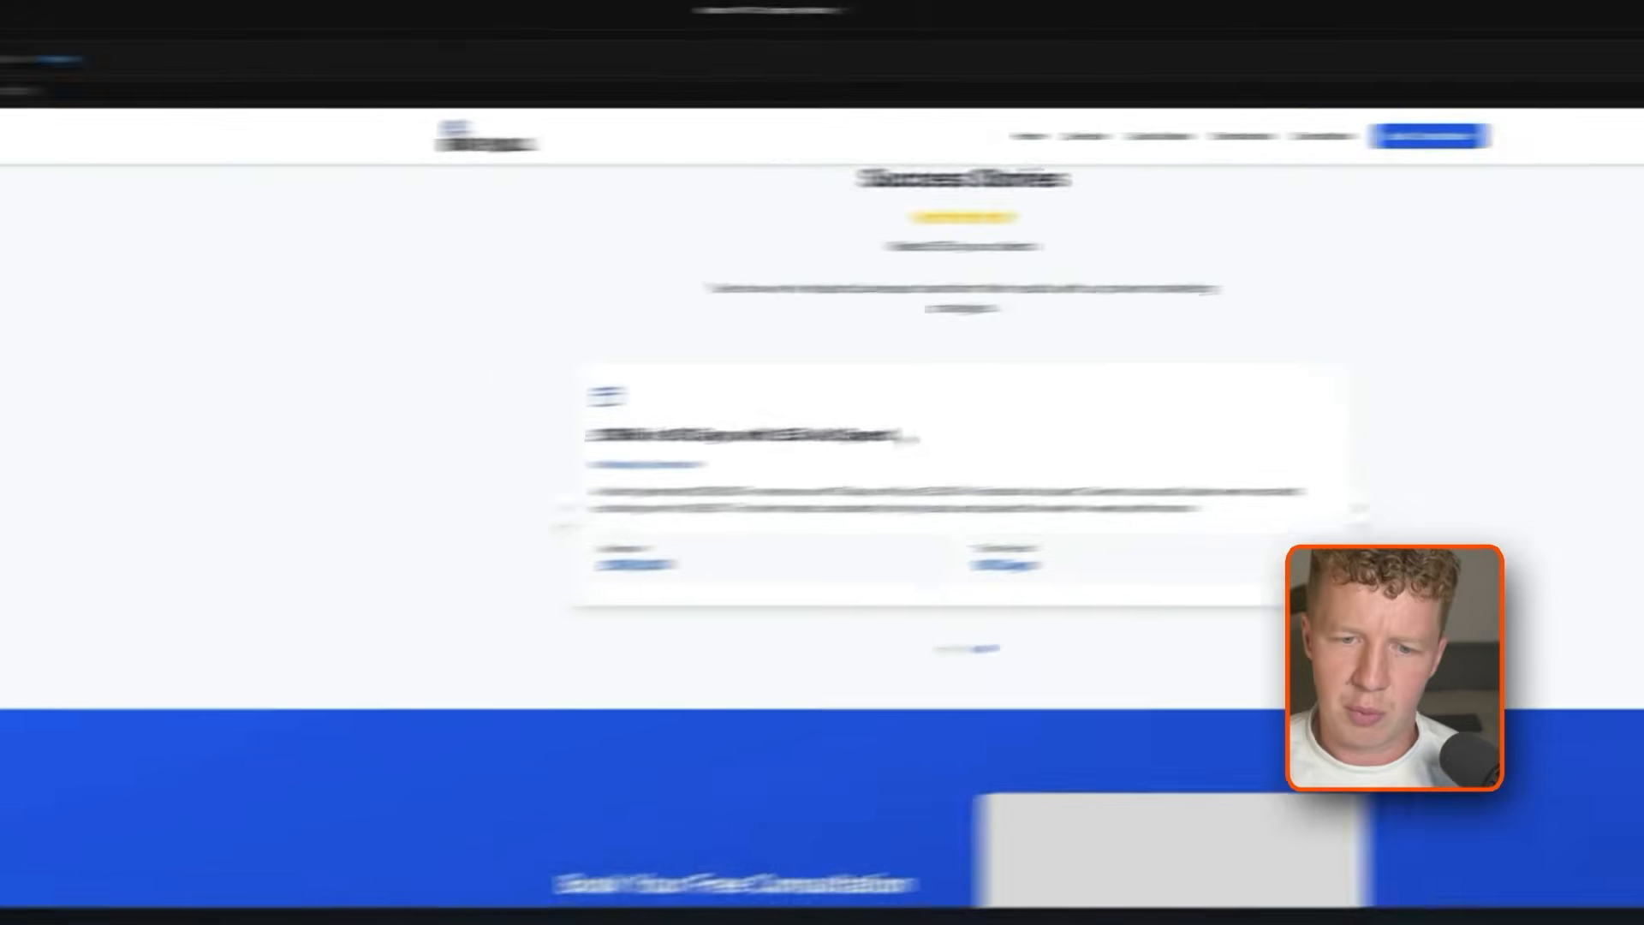
Capture a screenshot of the three service cards and the Get Started Today button in the preview's Our Services section
scroll(1213, 408, "up", 10)
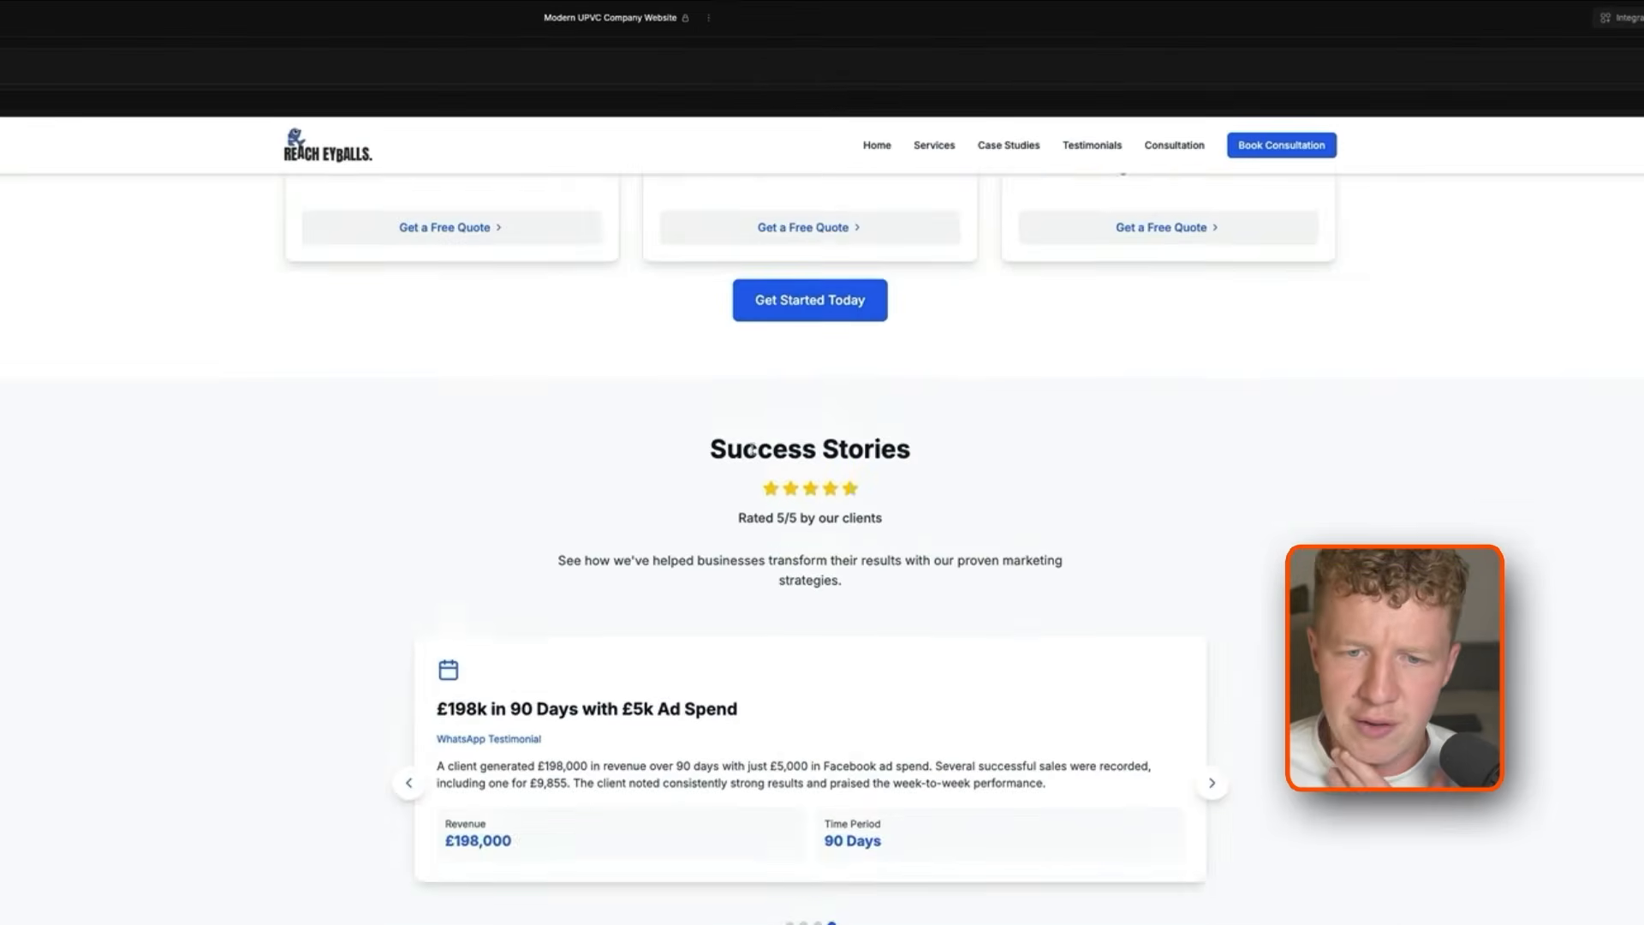
scroll(749, 449, "down", 2)
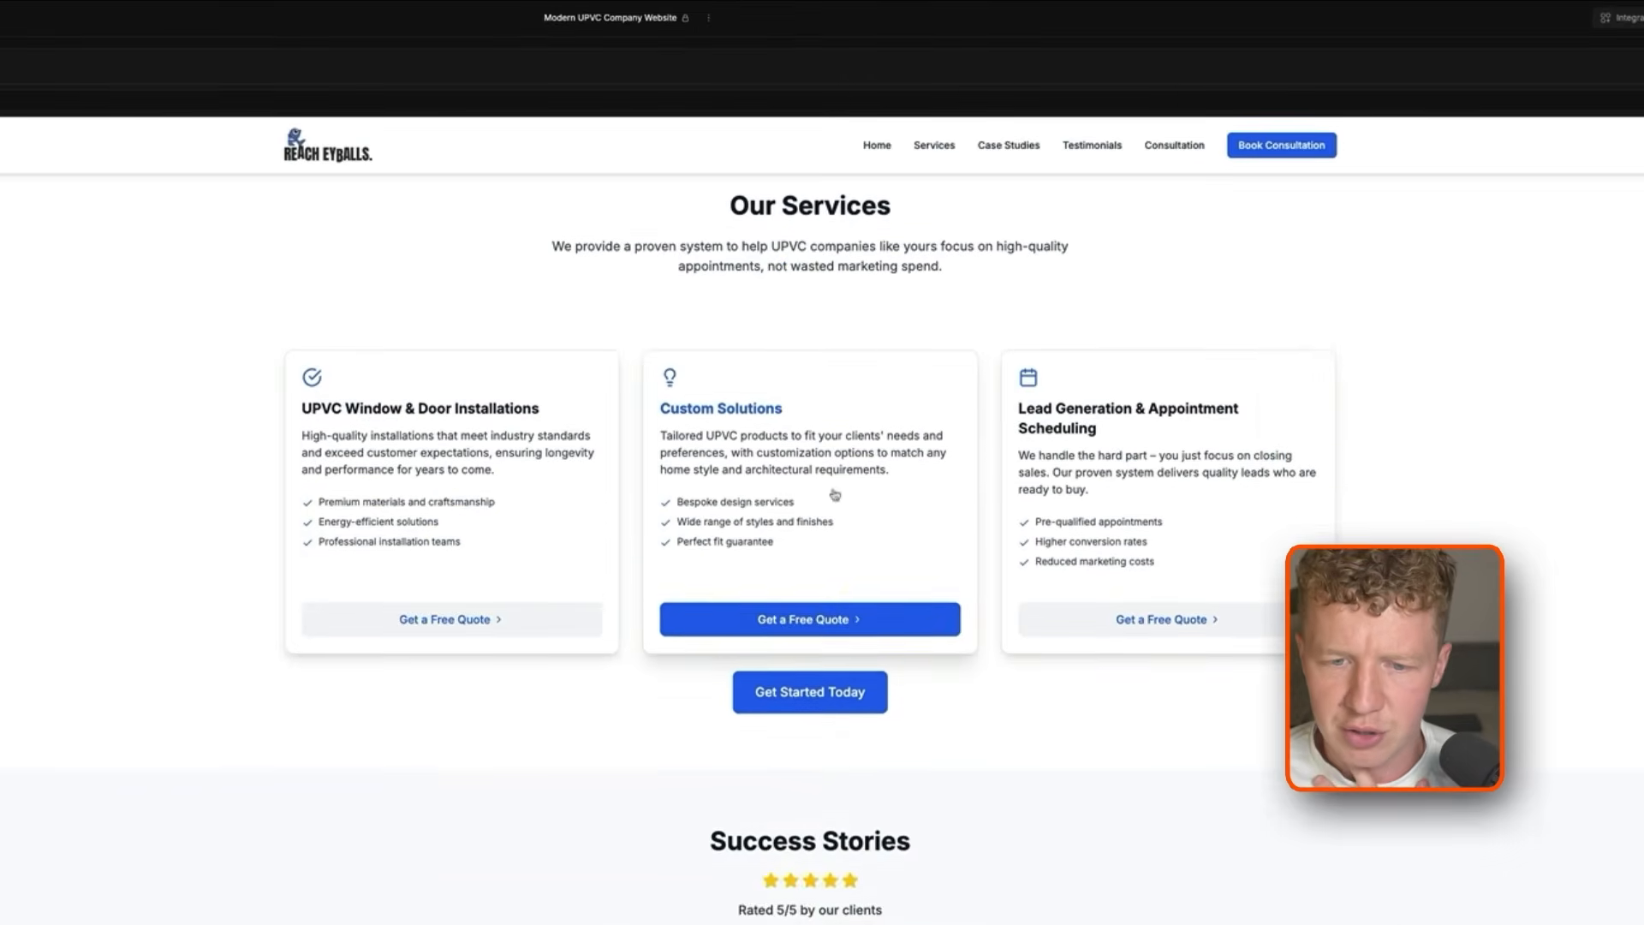
key("super+shift+4")
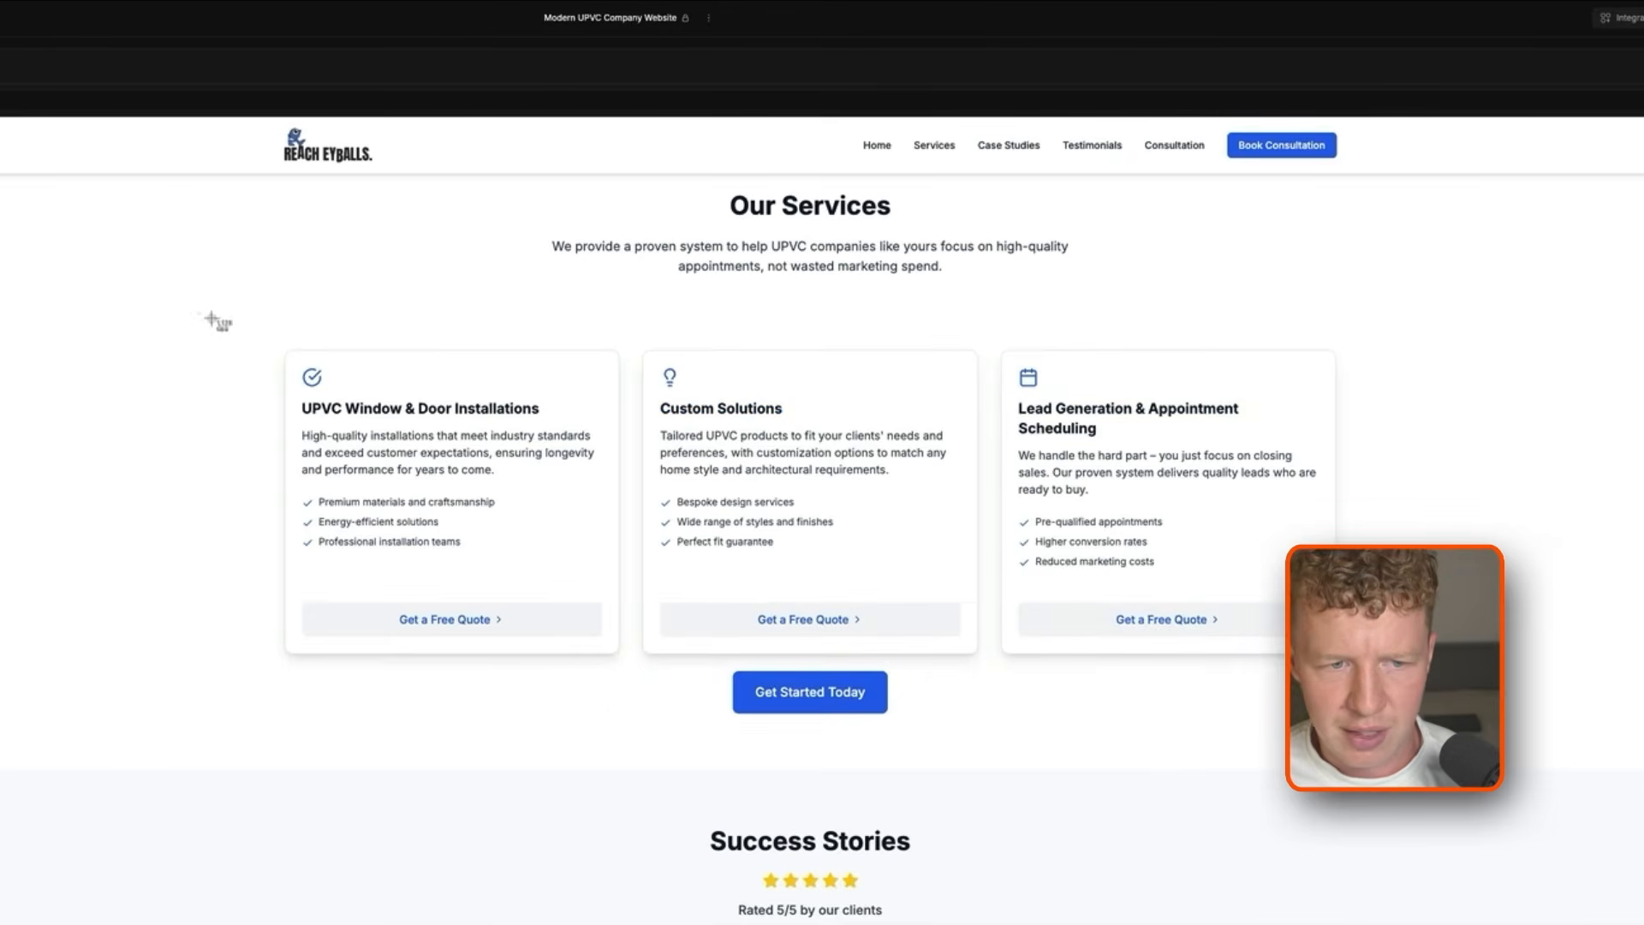
left_click_drag(226, 303, 1406, 745)
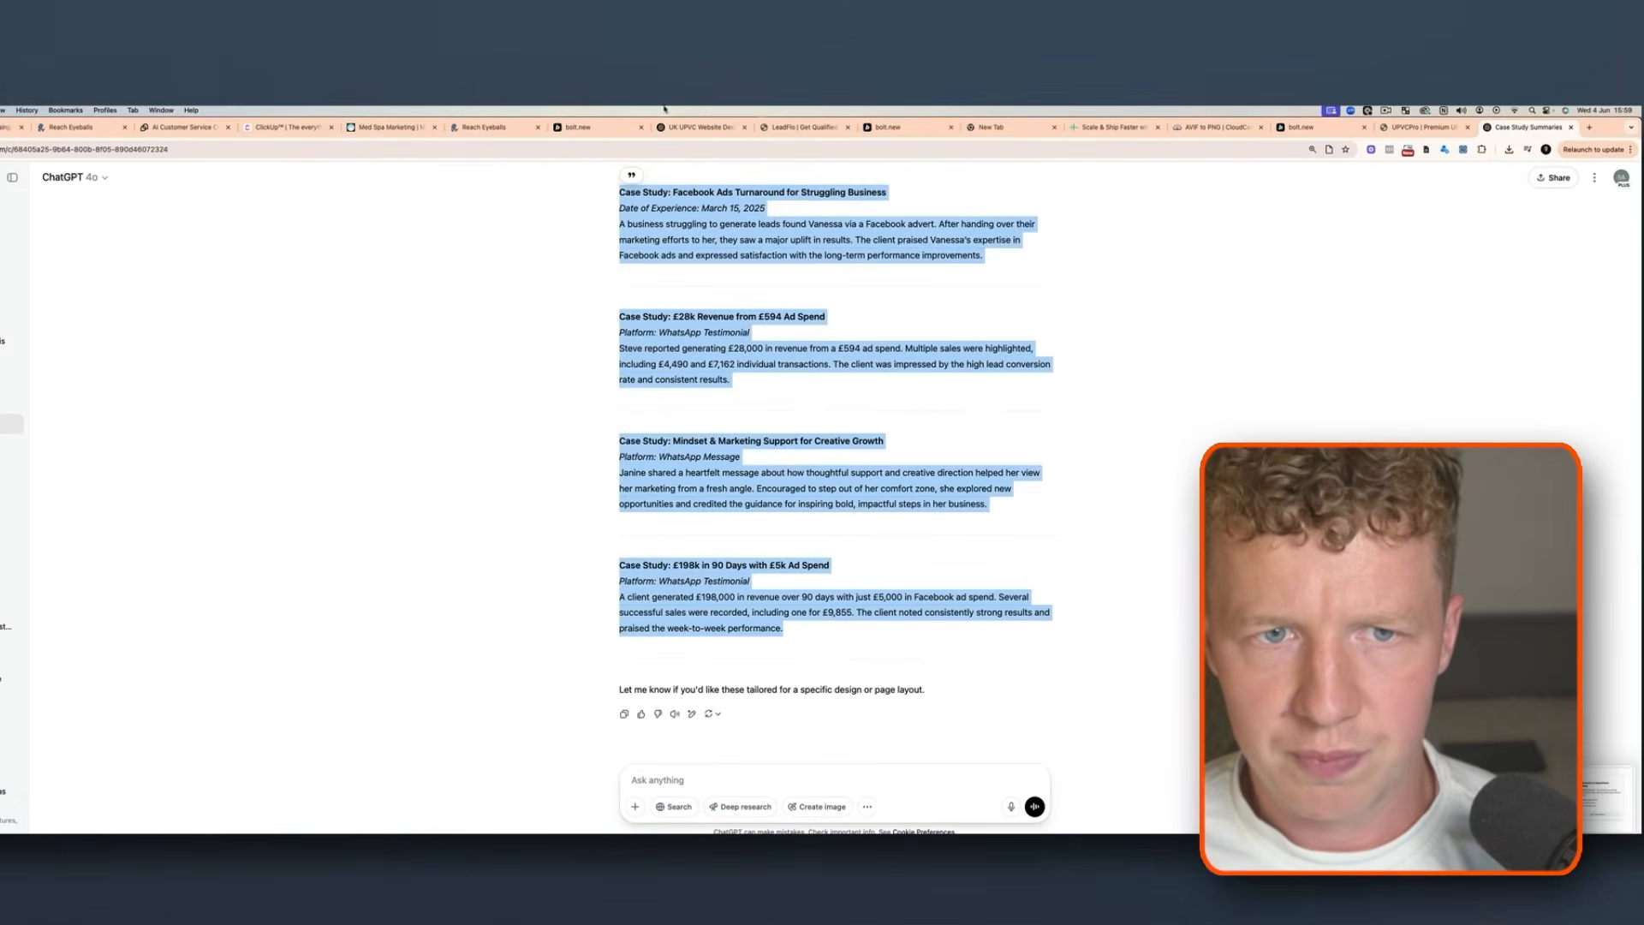
Switch to ChatGPT and attach the new services screenshot from the Desktop folder to a message in the Case Study Summaries chat
left_click(696, 134)
scroll(966, 611, "down", 10)
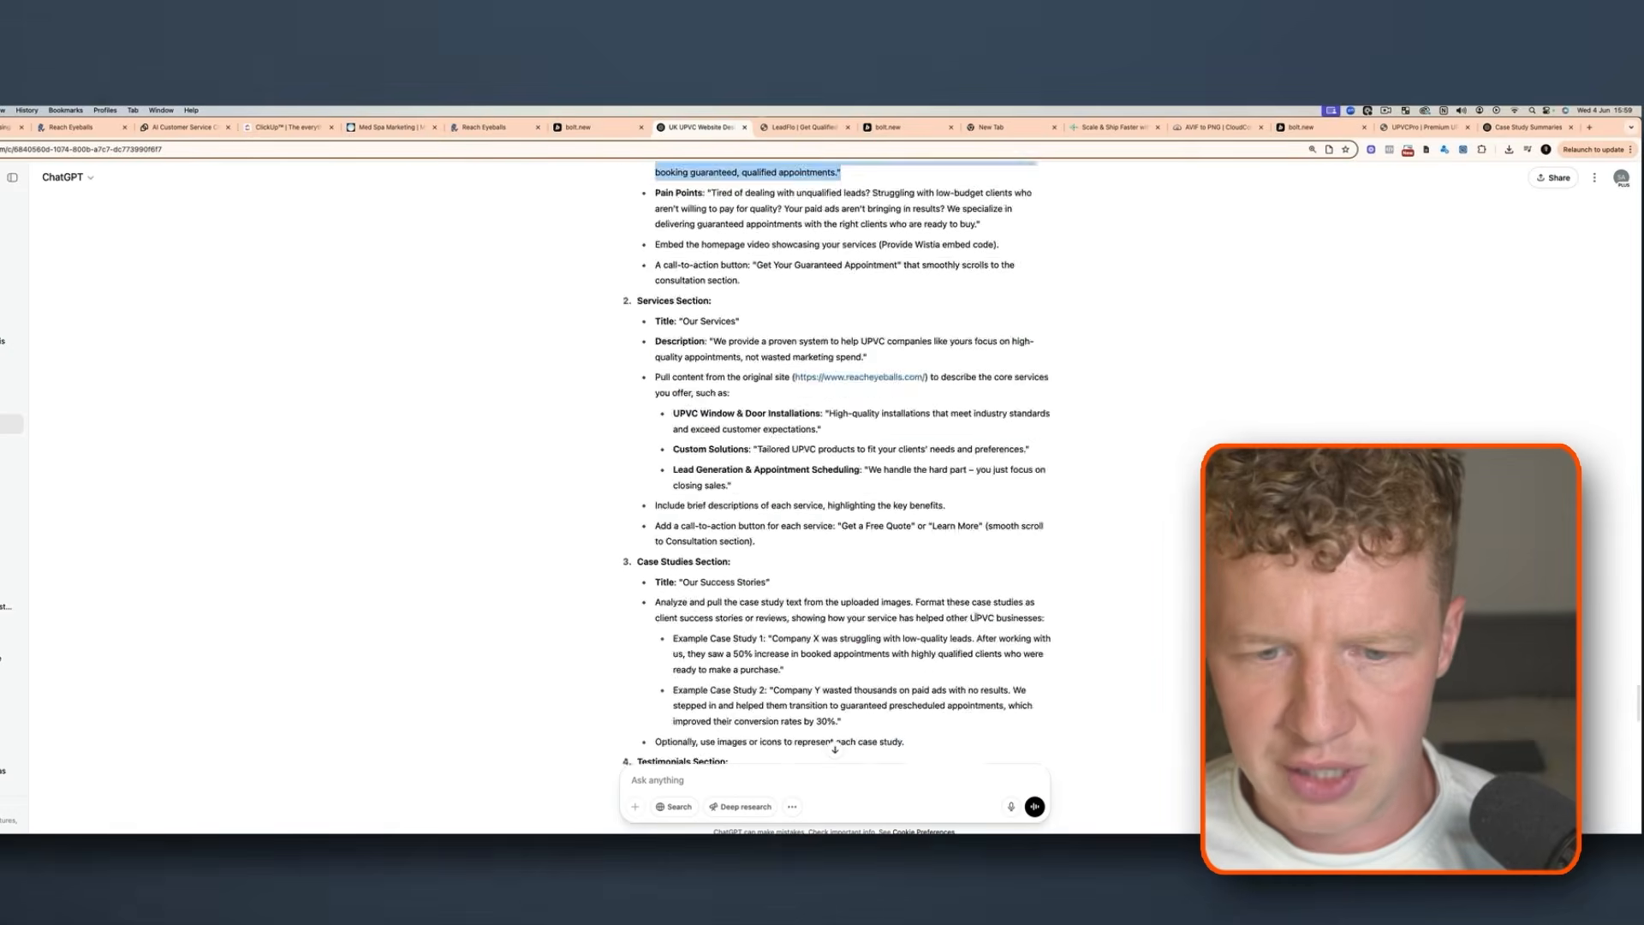
scroll(966, 611, "down", 4)
key("super+Tab")
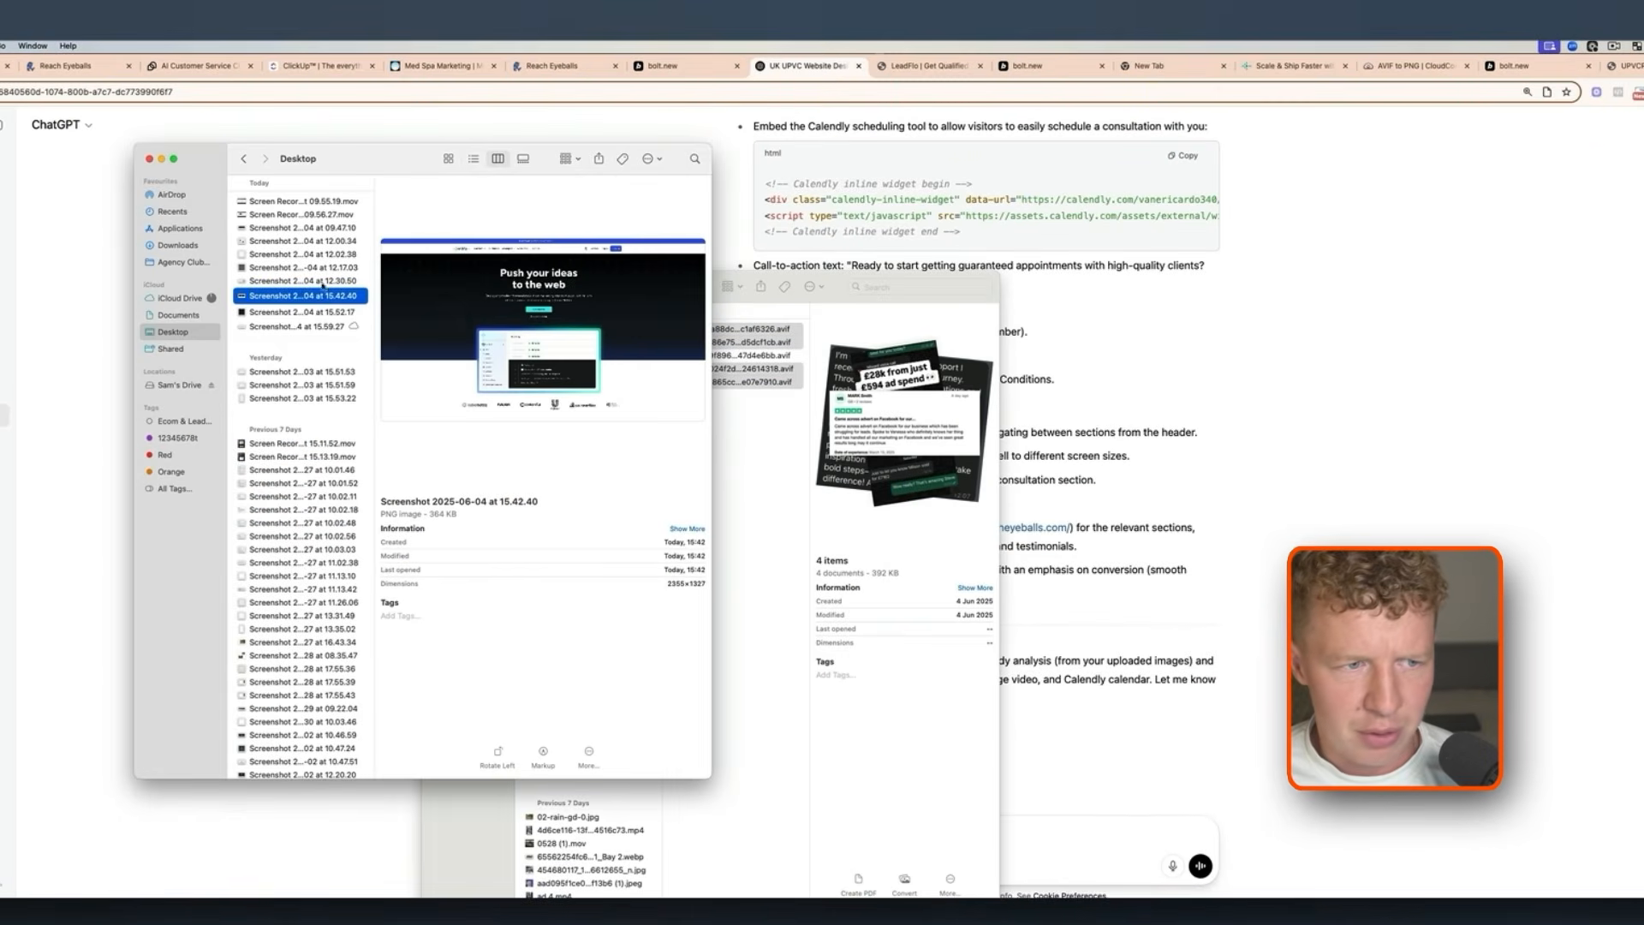
left_click(294, 326)
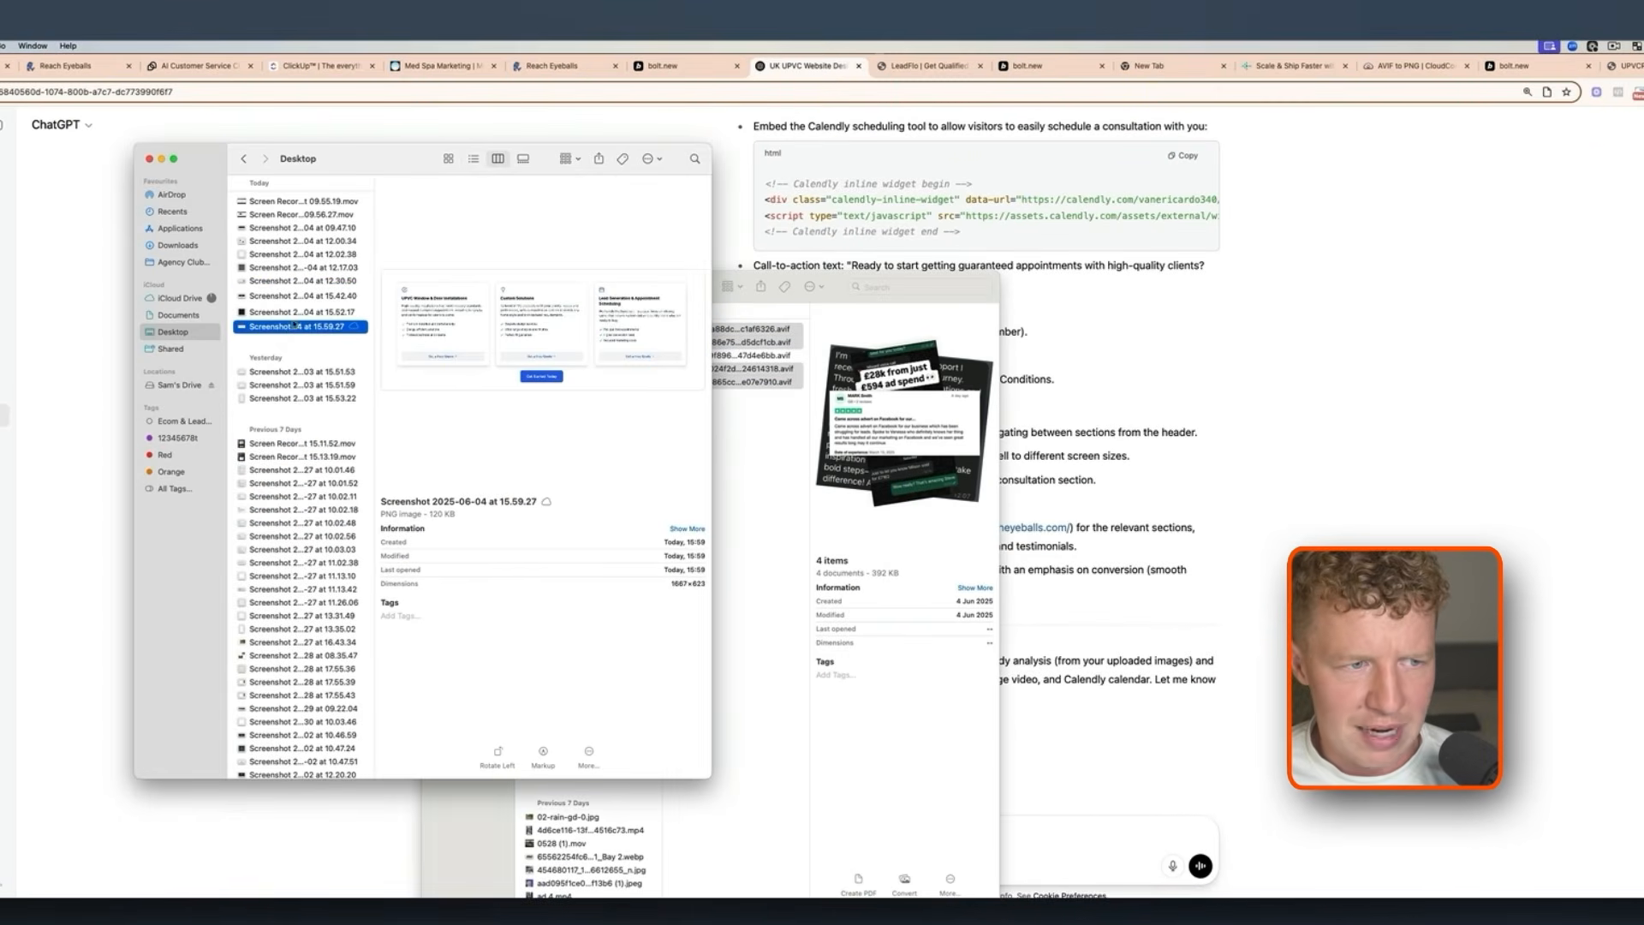
left_click_drag(287, 329, 1109, 831)
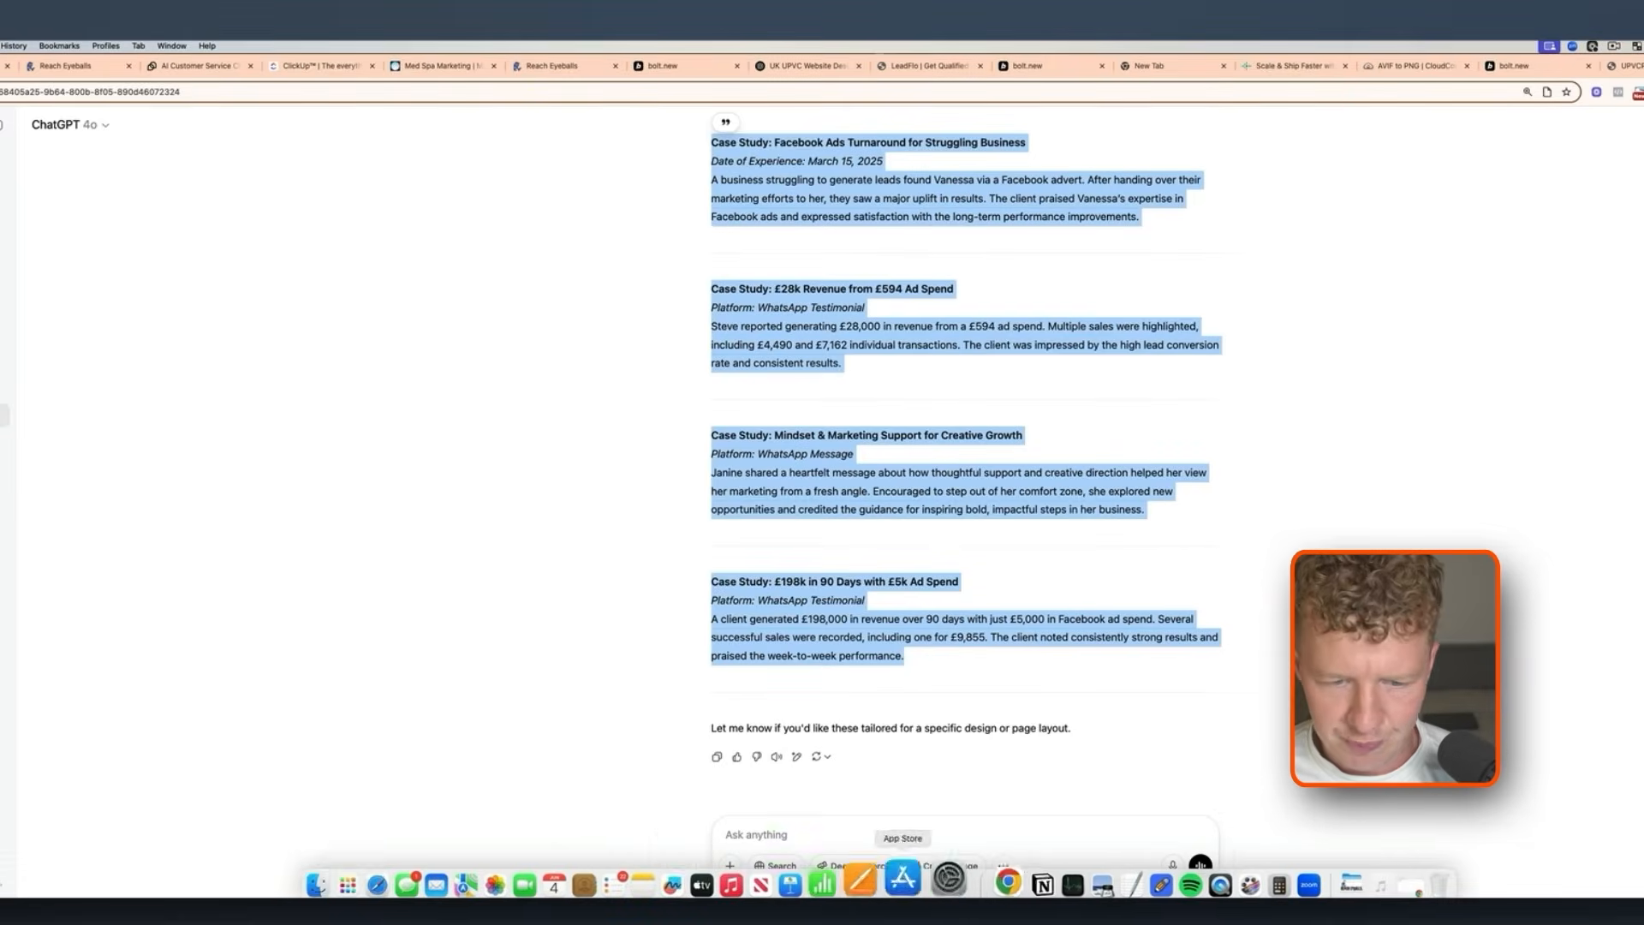
left_click(353, 882)
left_click_drag(307, 325, 912, 837)
left_click(838, 828)
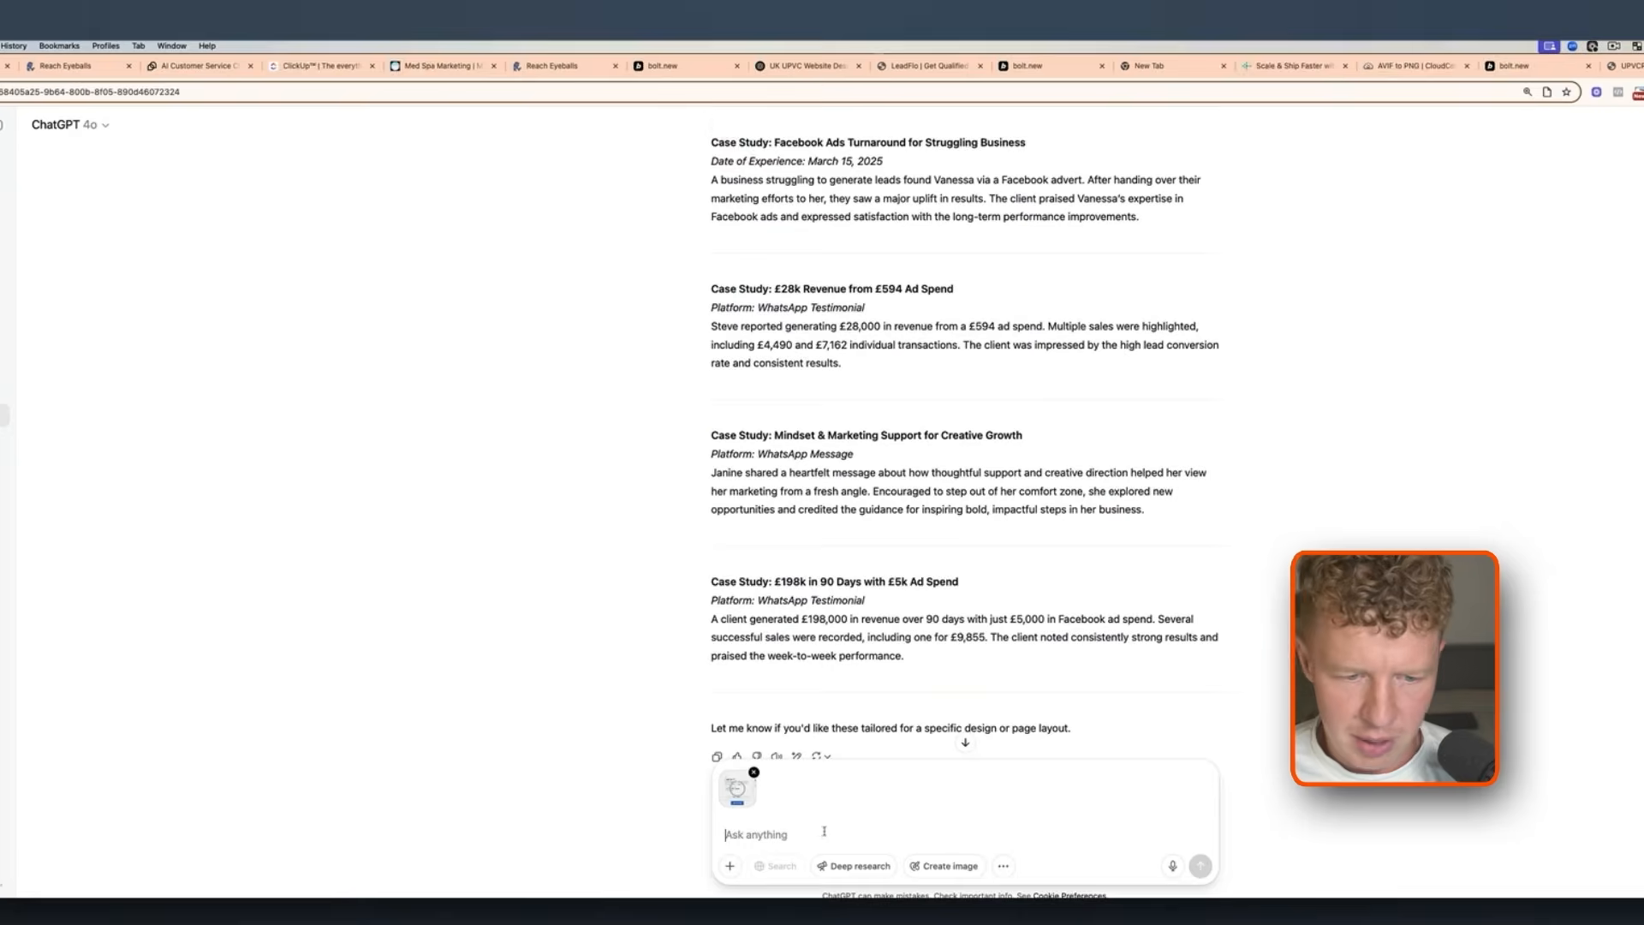
type("Ive g")
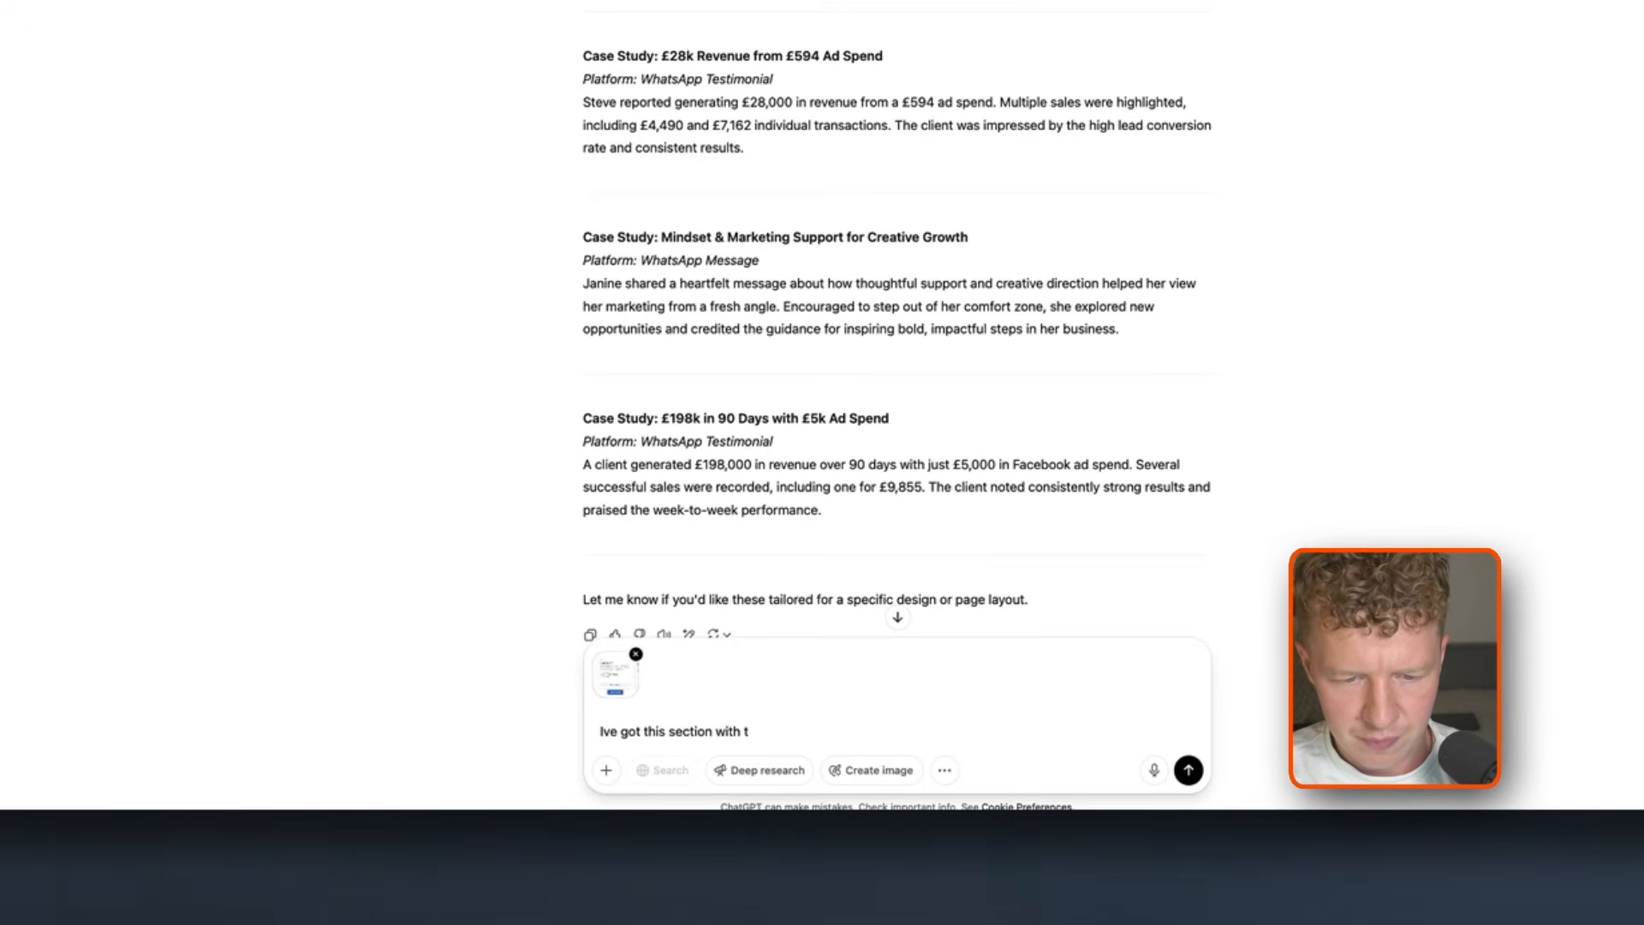
type("ot this section with a new website for")
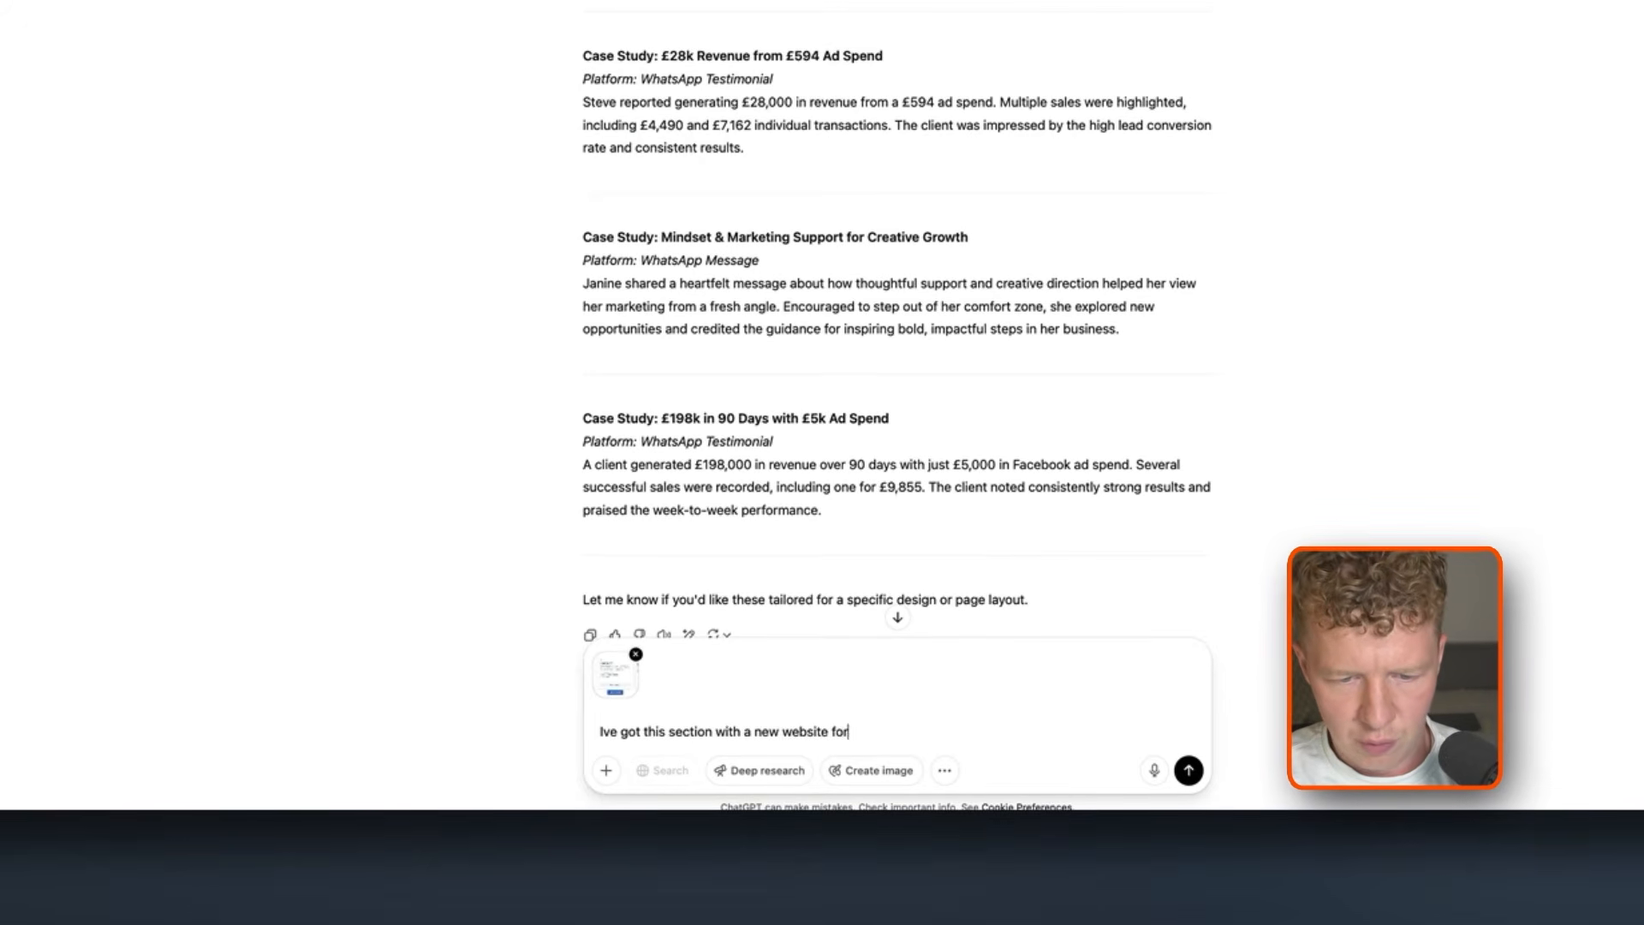
type(":")
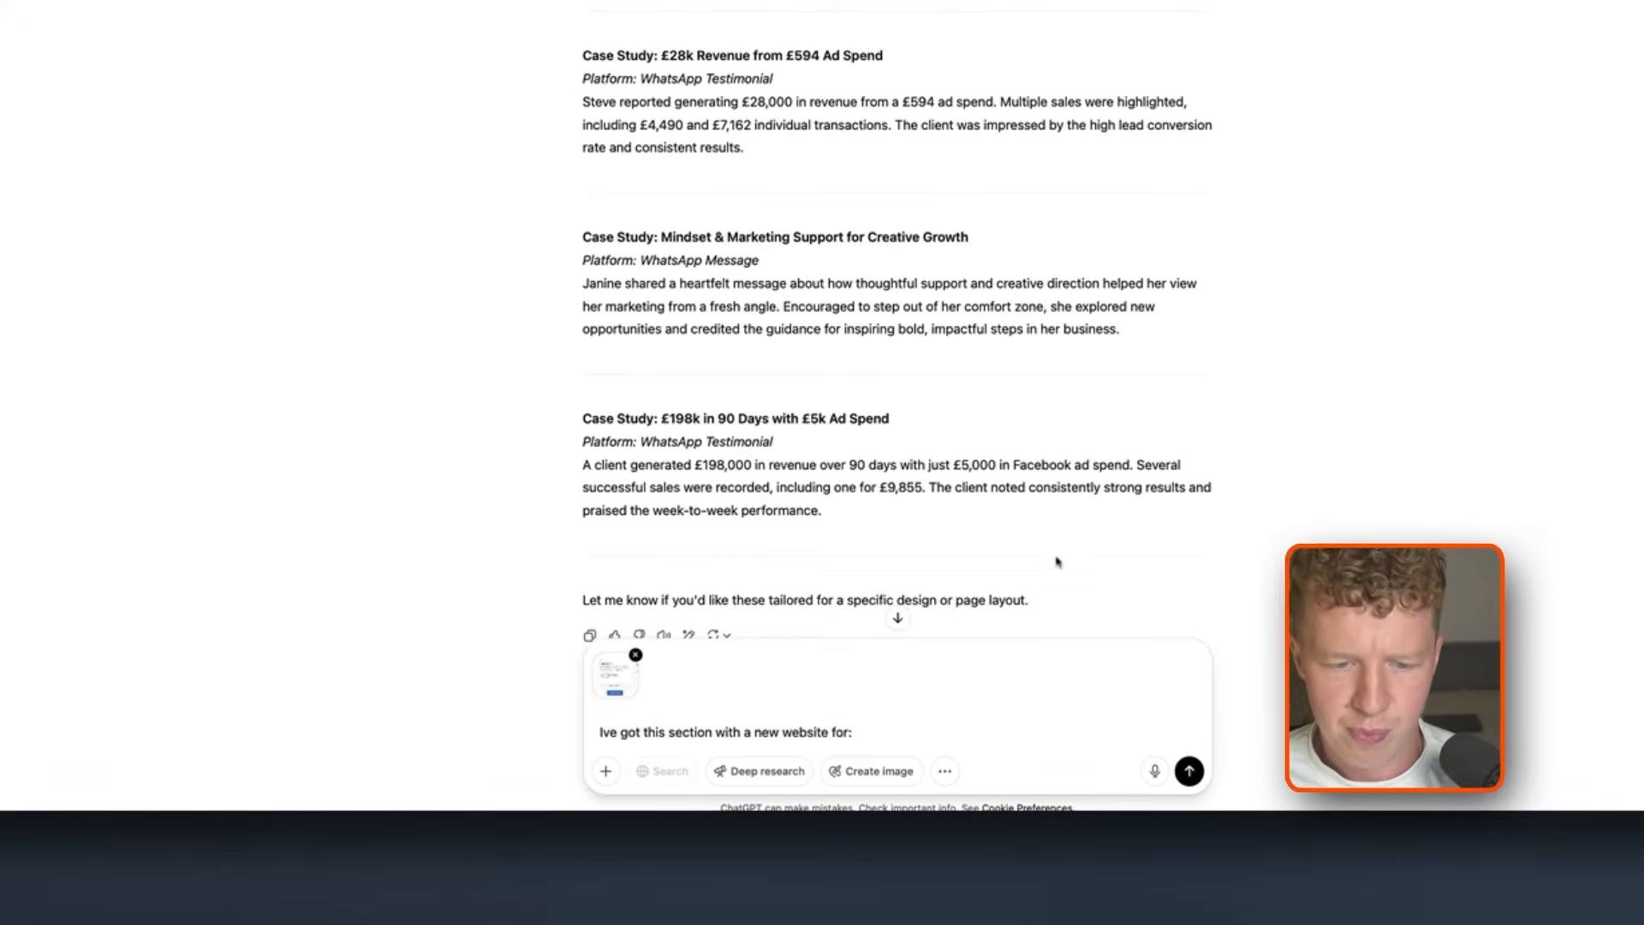
type("https://www.reacheyeballs.com/")
key("shift+Return")
type("Please can")
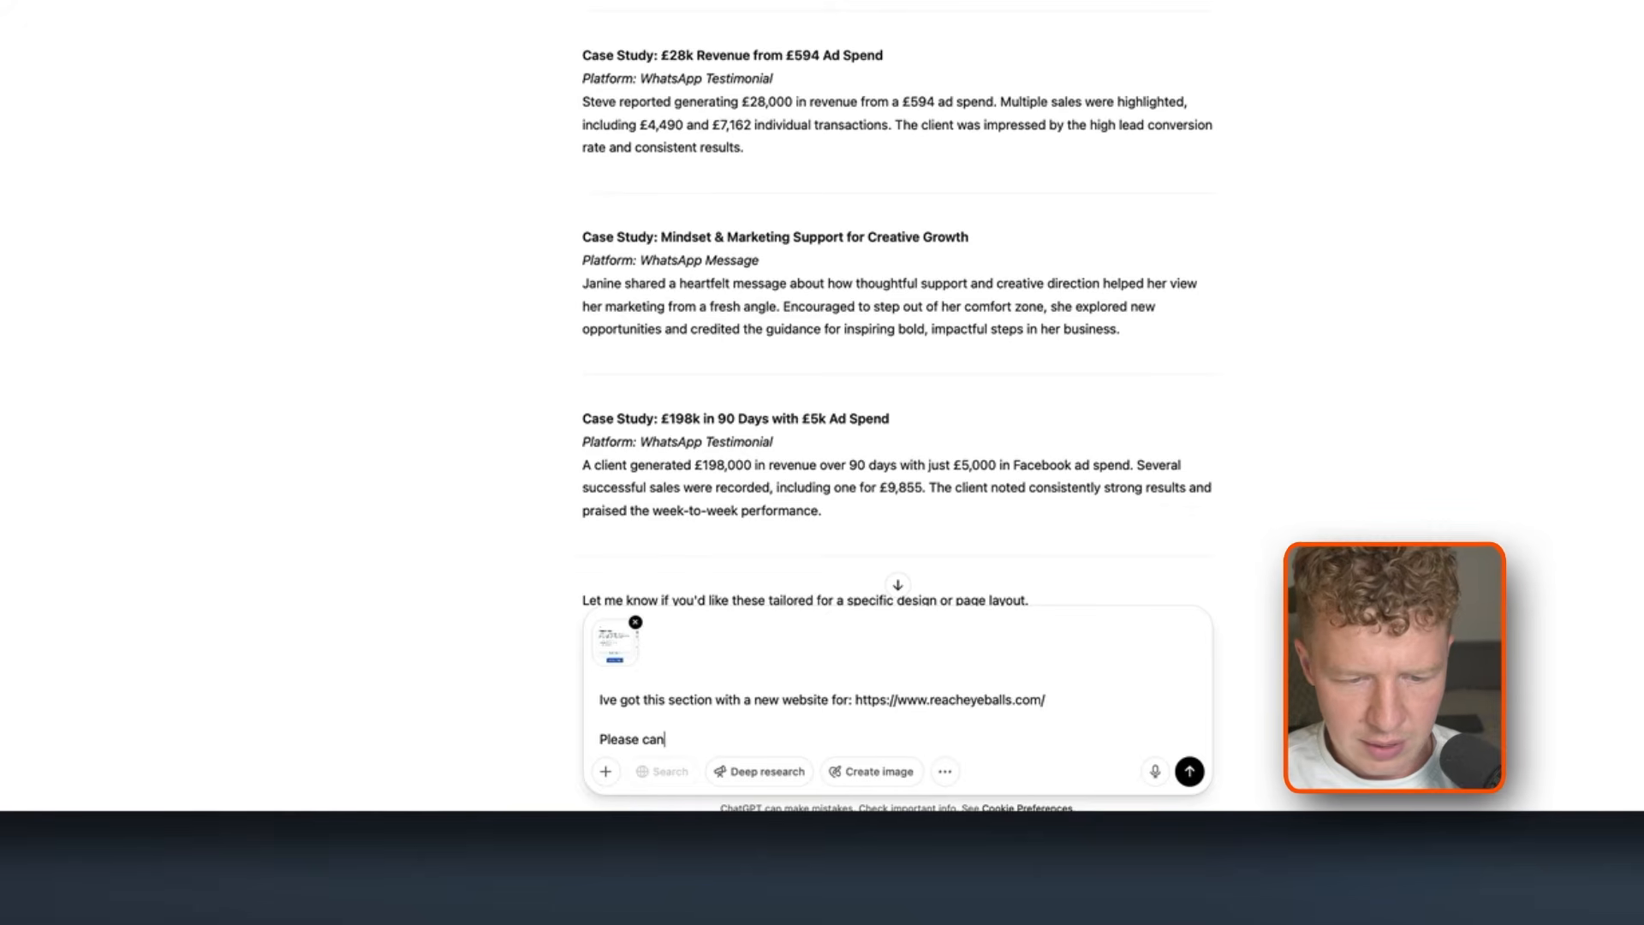
type(" you analyse the website, and rewr")
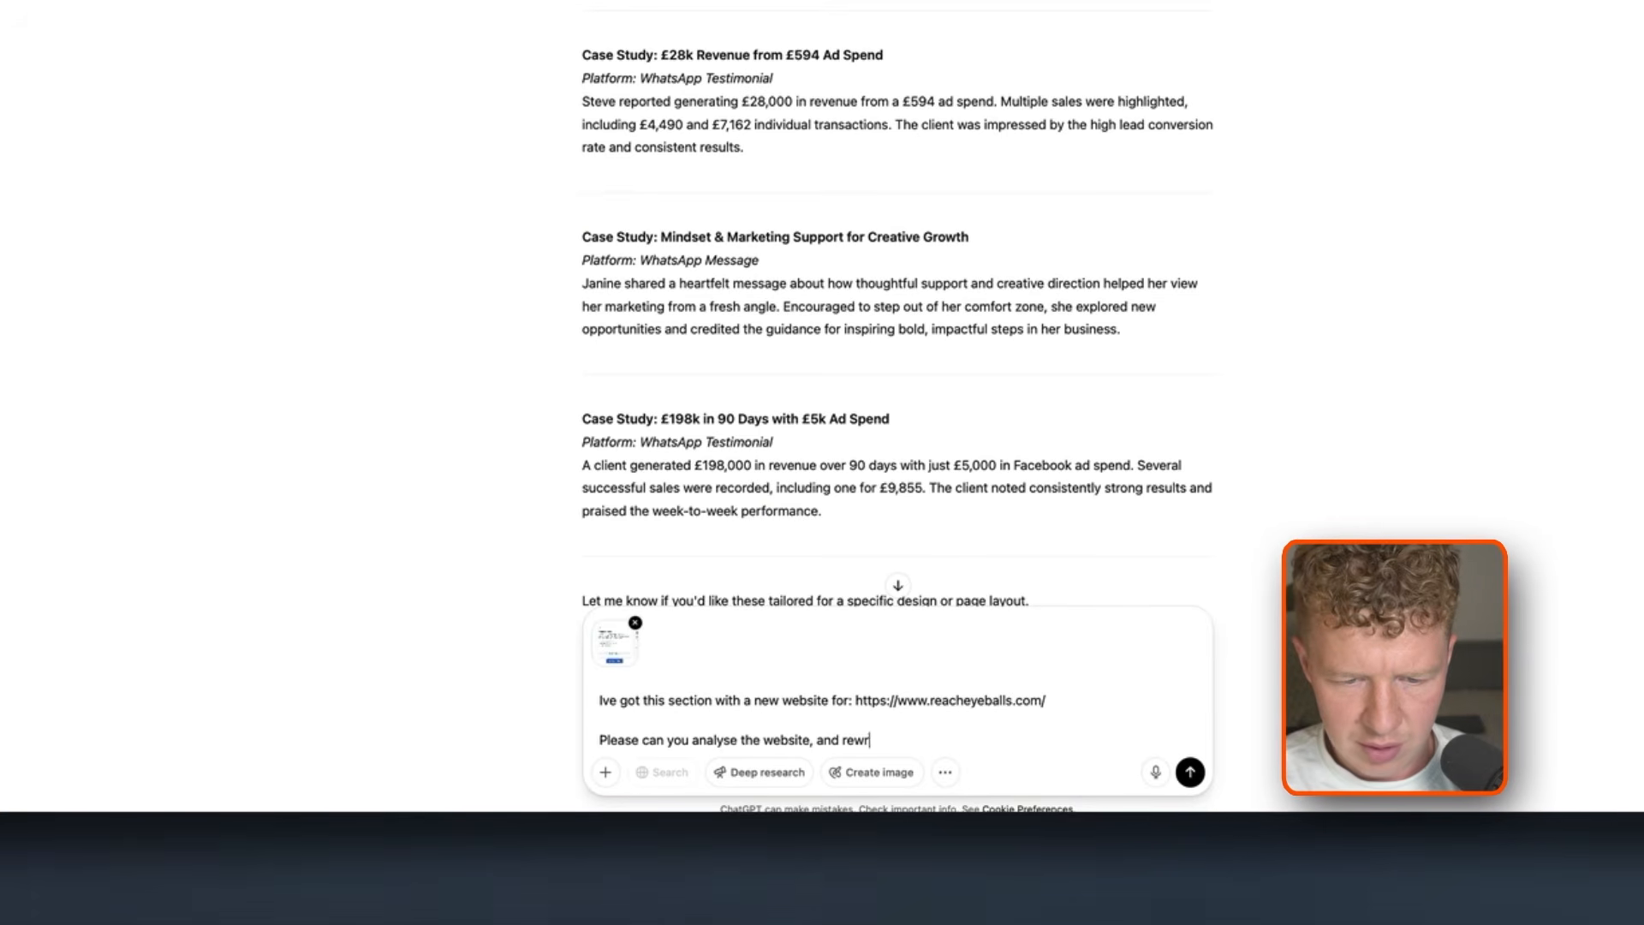
type("those")
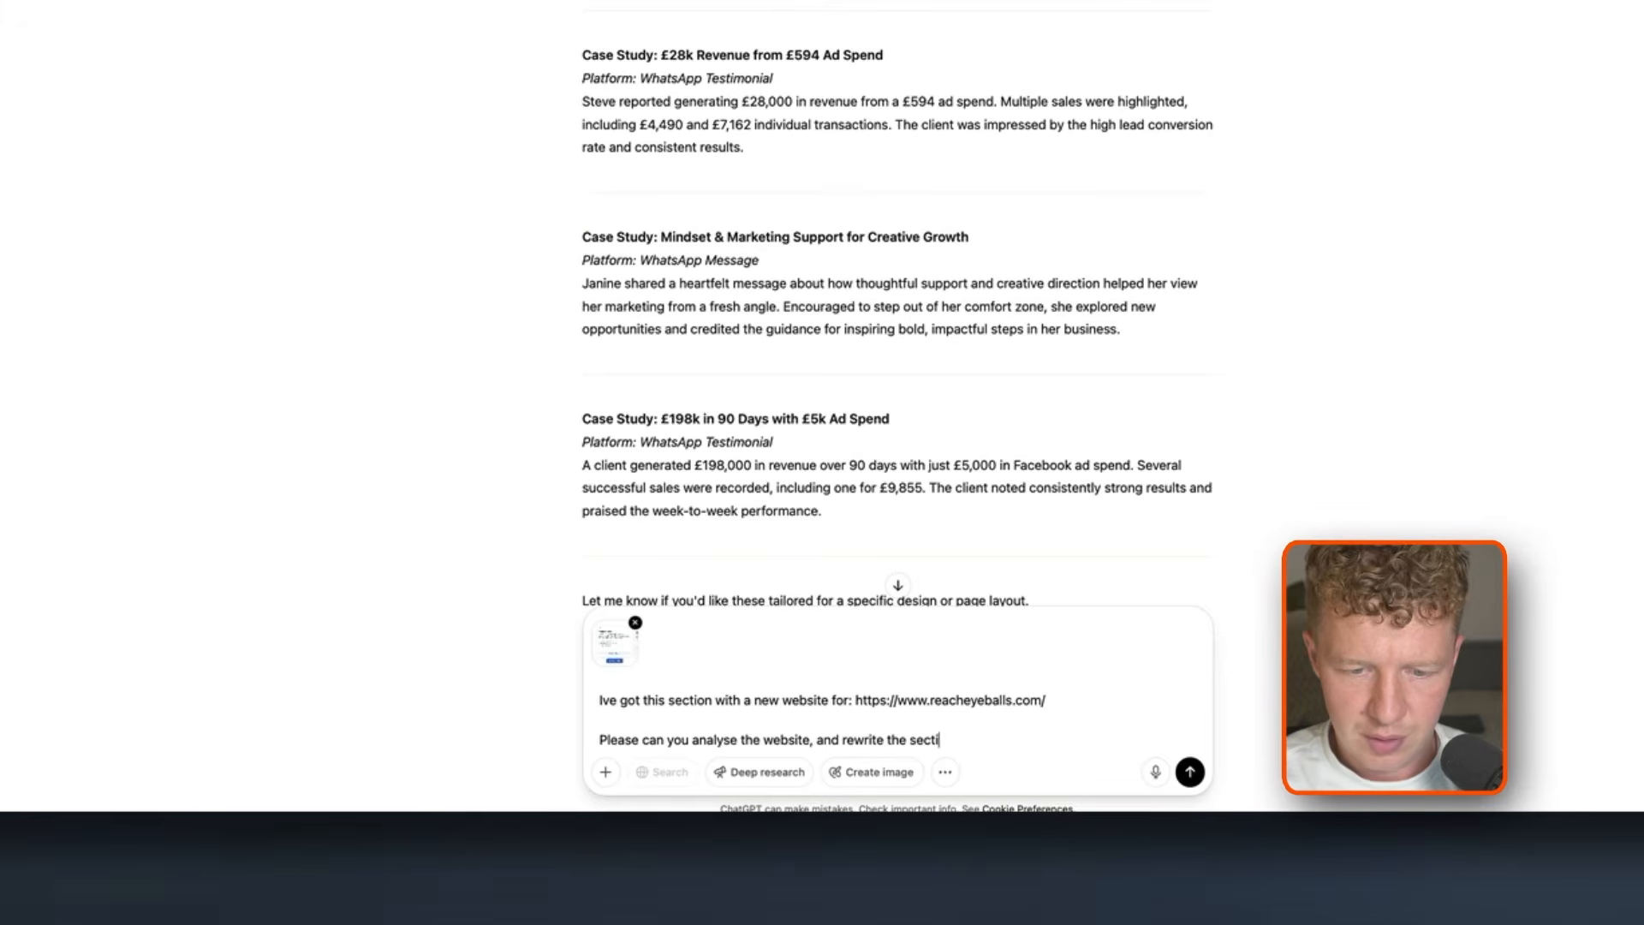
type("ons for me so it")
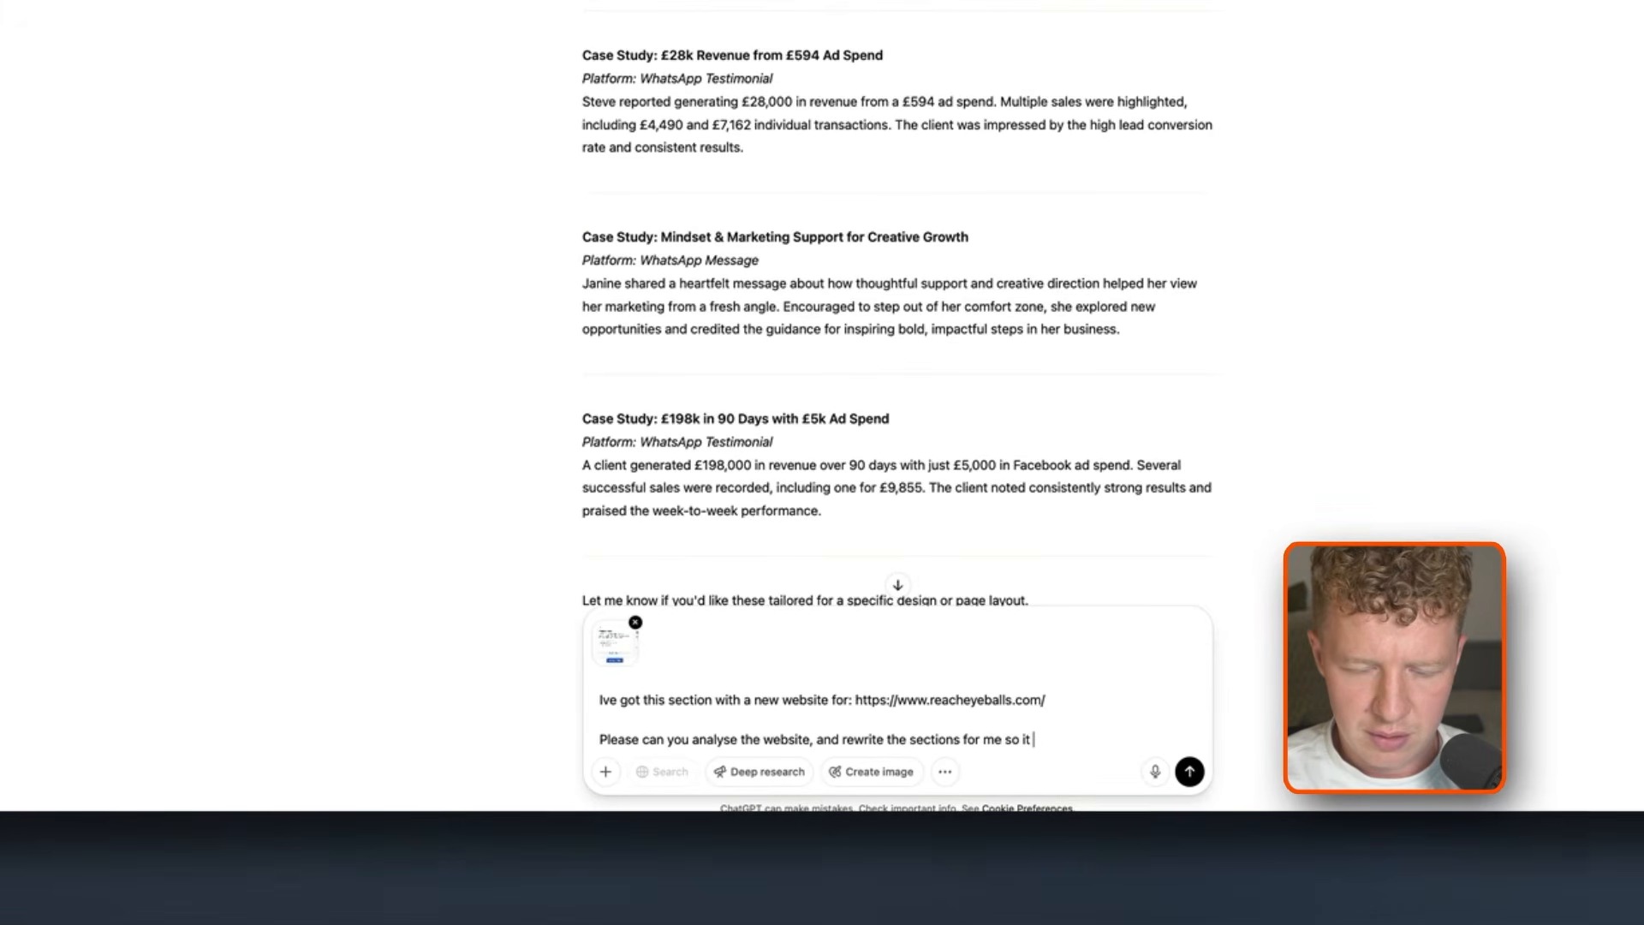
type(" suits the company")
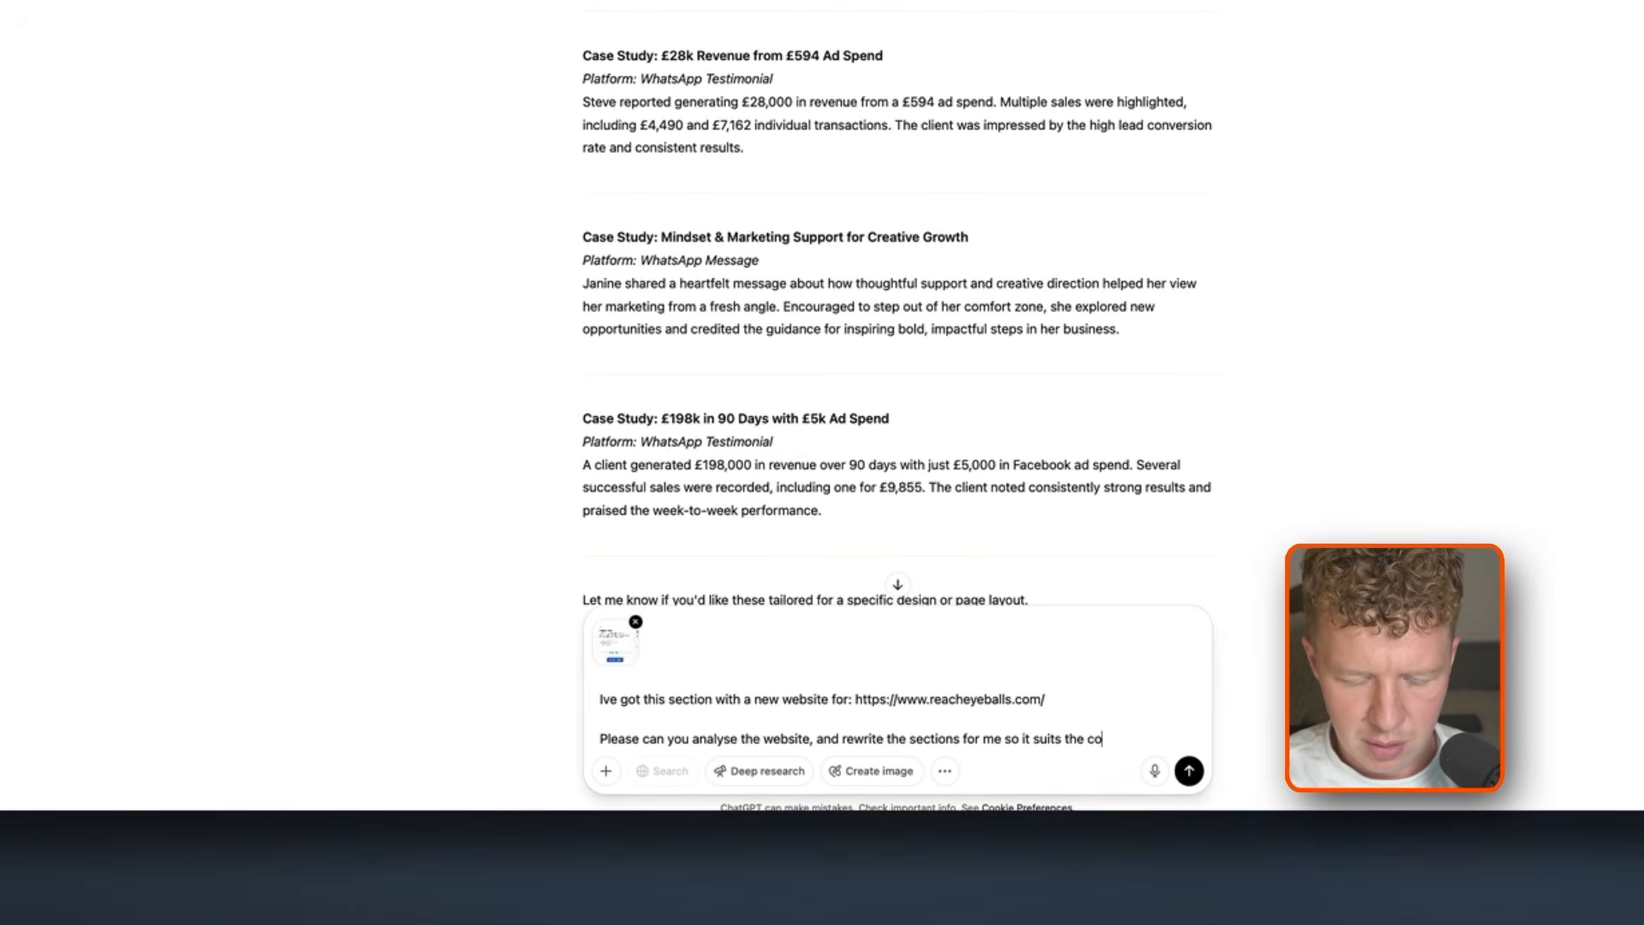
key("Return")
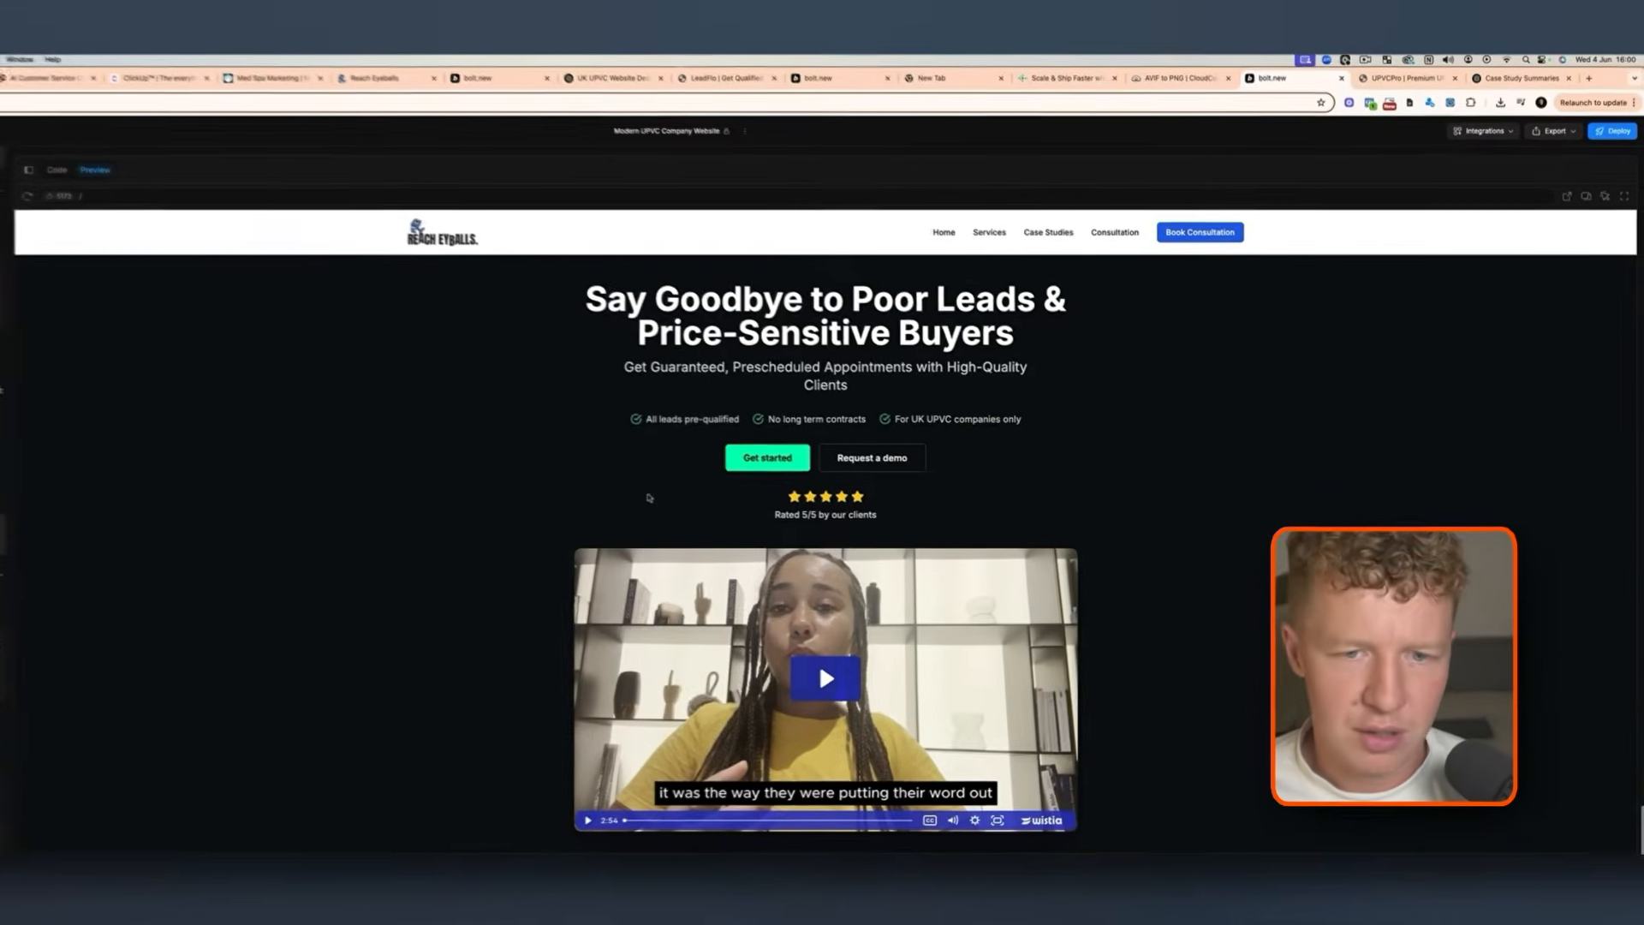
Switch to bolt.new and review the updated preview's header, hero, services cards, success stories slider, consultation section and footer
scroll(646, 444, "down", 5)
scroll(646, 444, "up", 5)
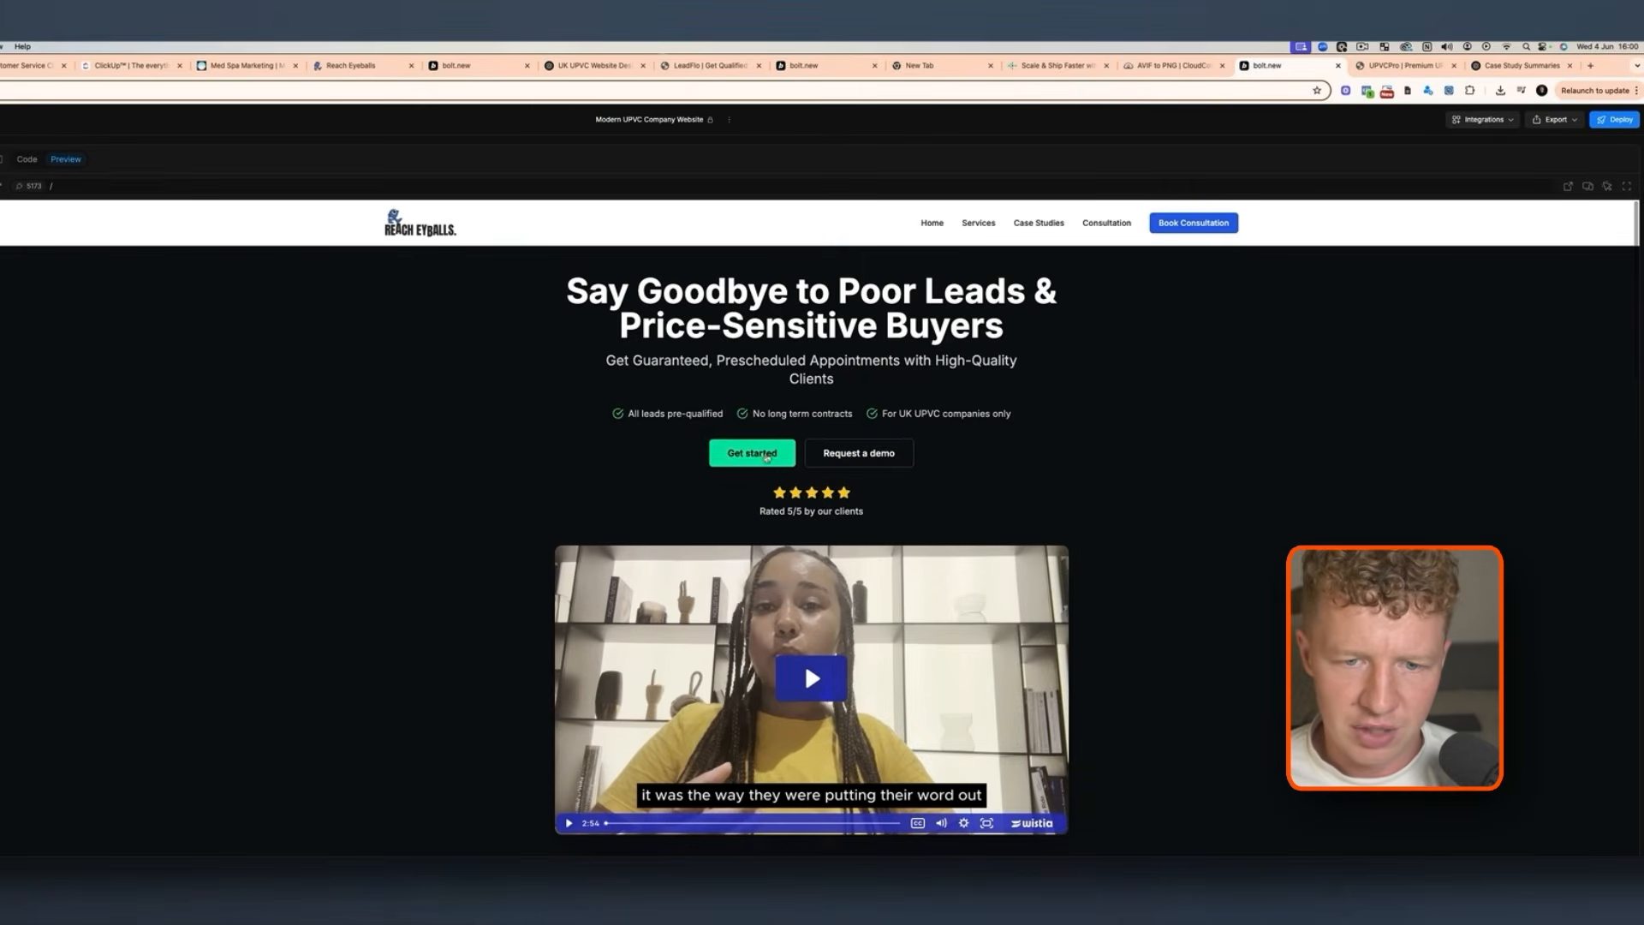
scroll(754, 462, "down", 10)
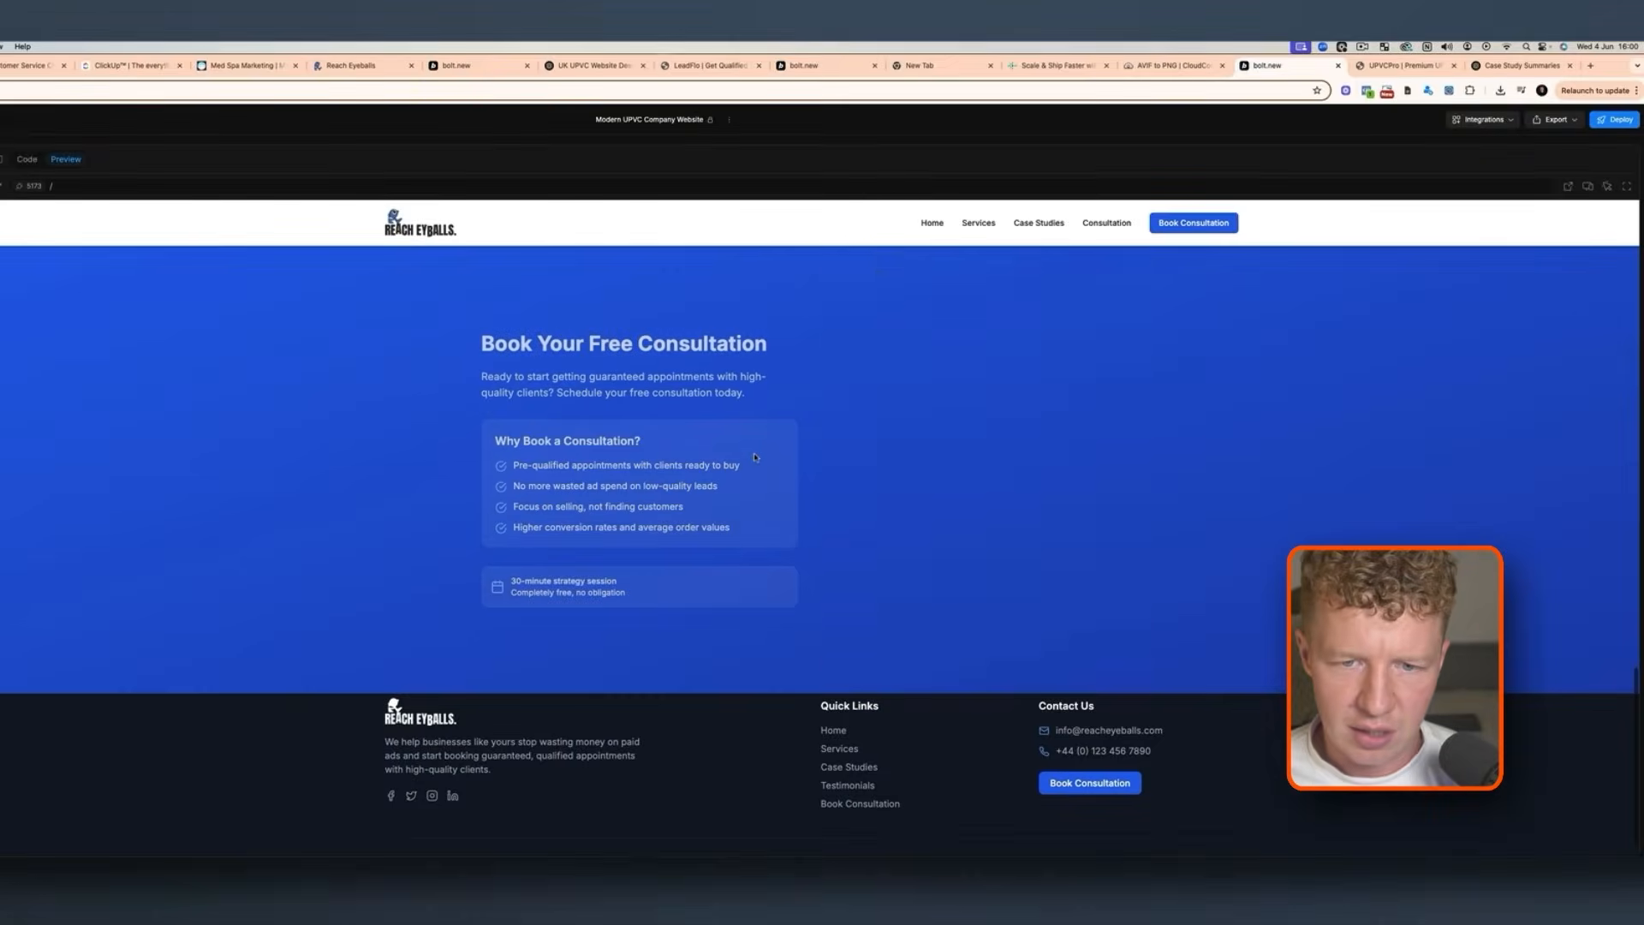
scroll(852, 460, "up", 20)
scroll(860, 449, "down", 15)
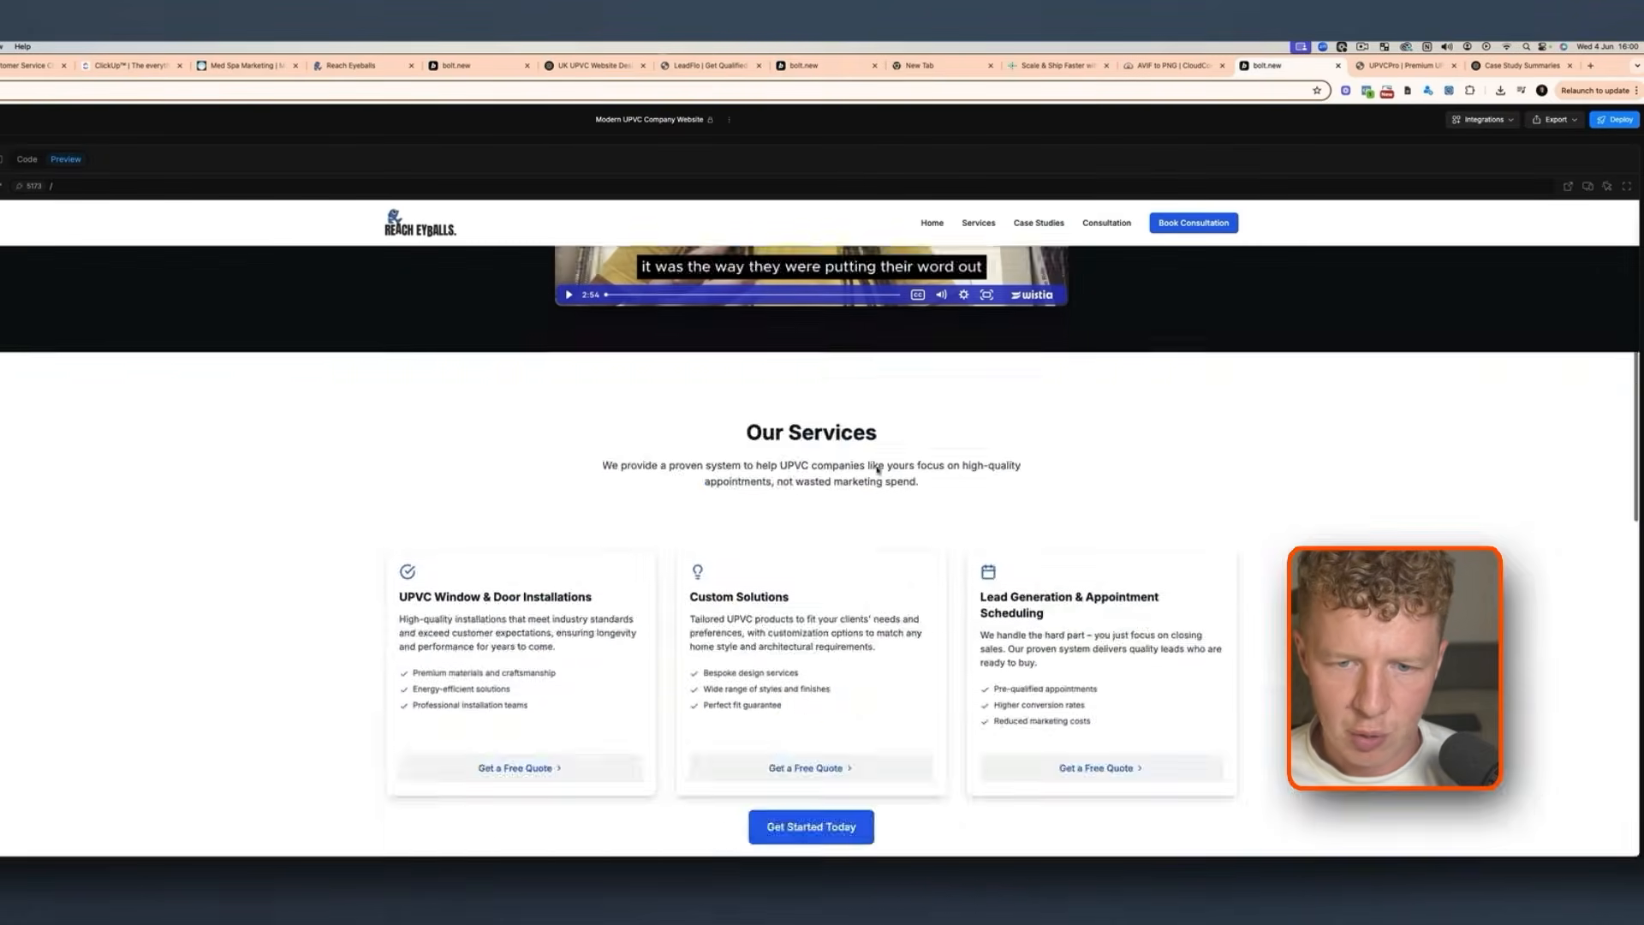
scroll(571, 410, "up", 15)
scroll(571, 410, "down", 15)
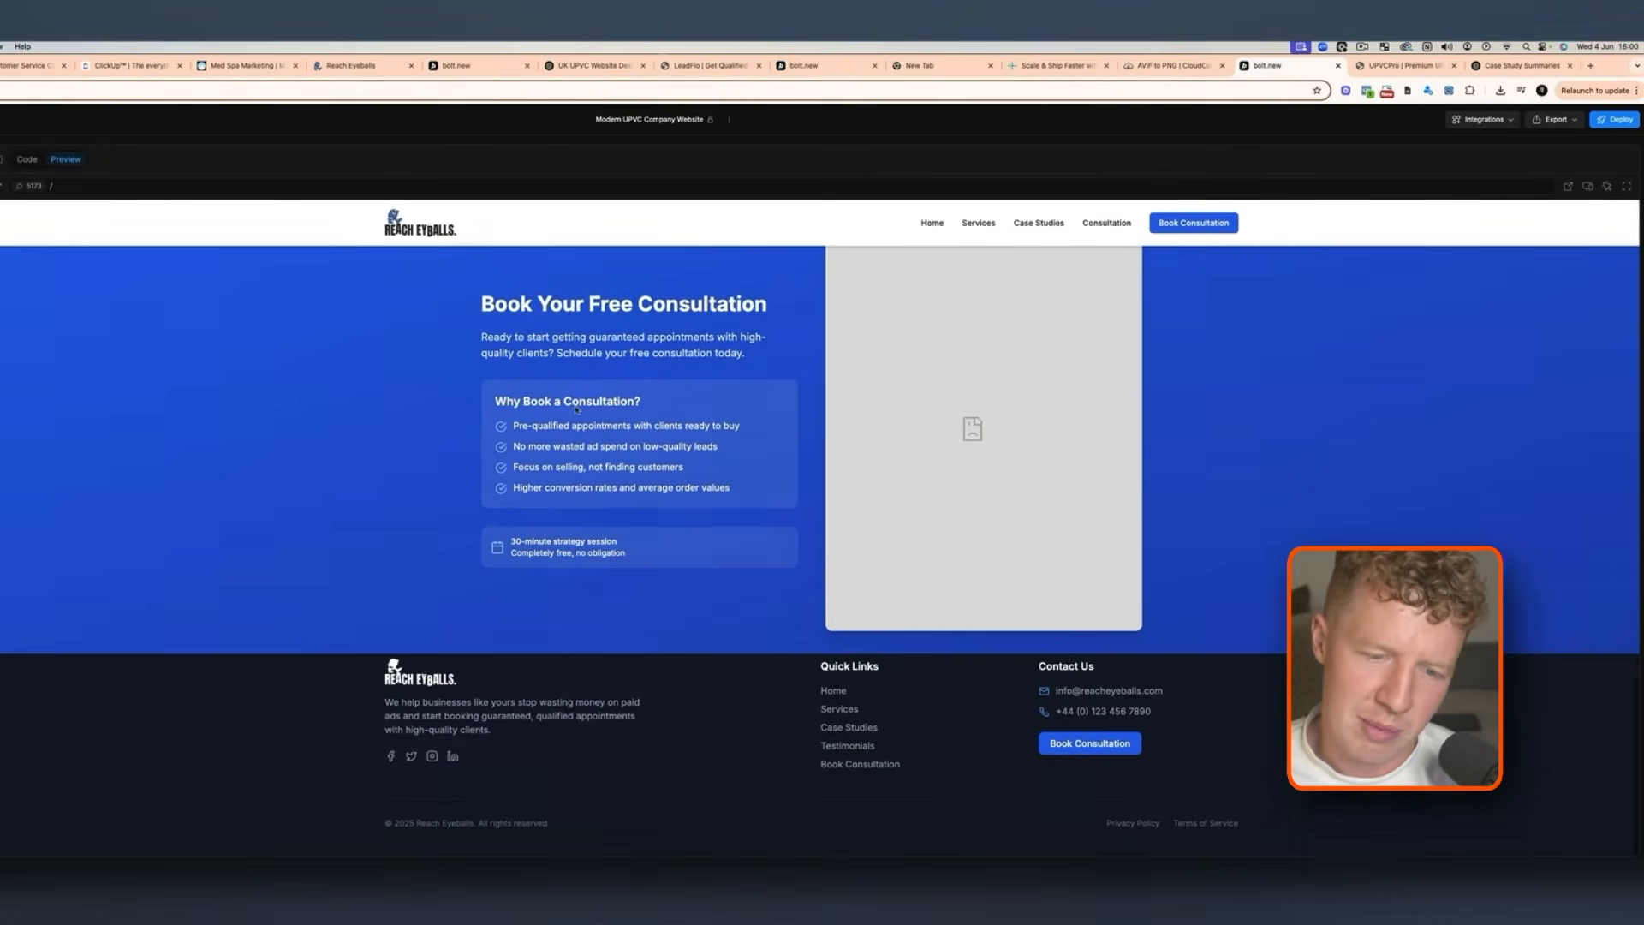
scroll(638, 370, "up", 10)
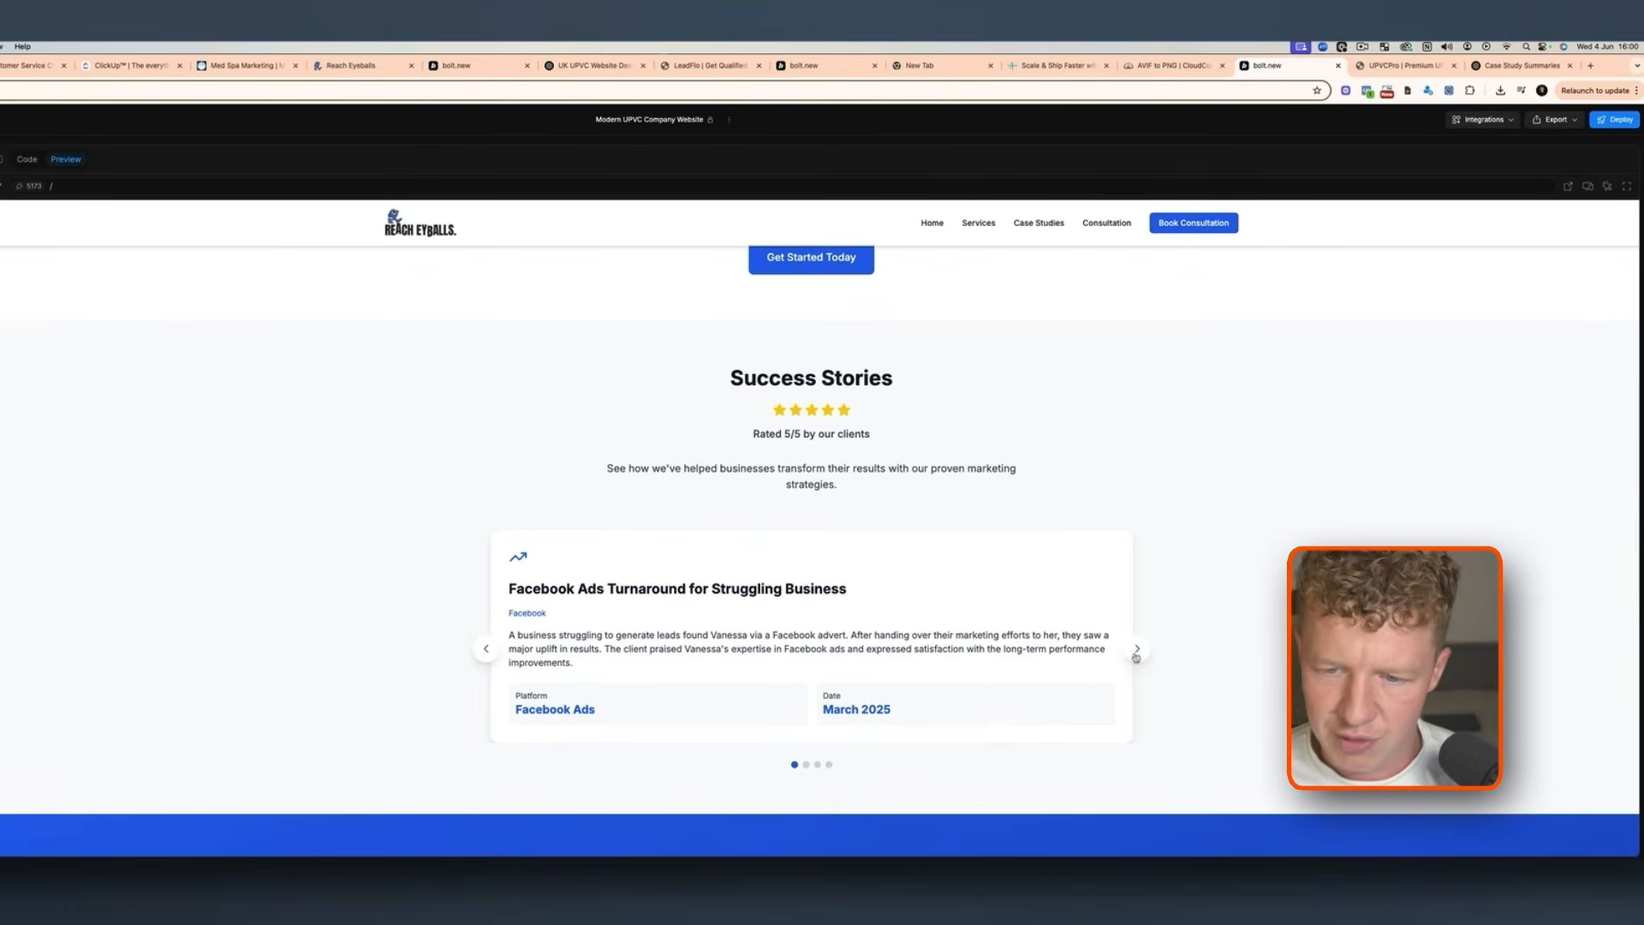
left_click(1137, 651)
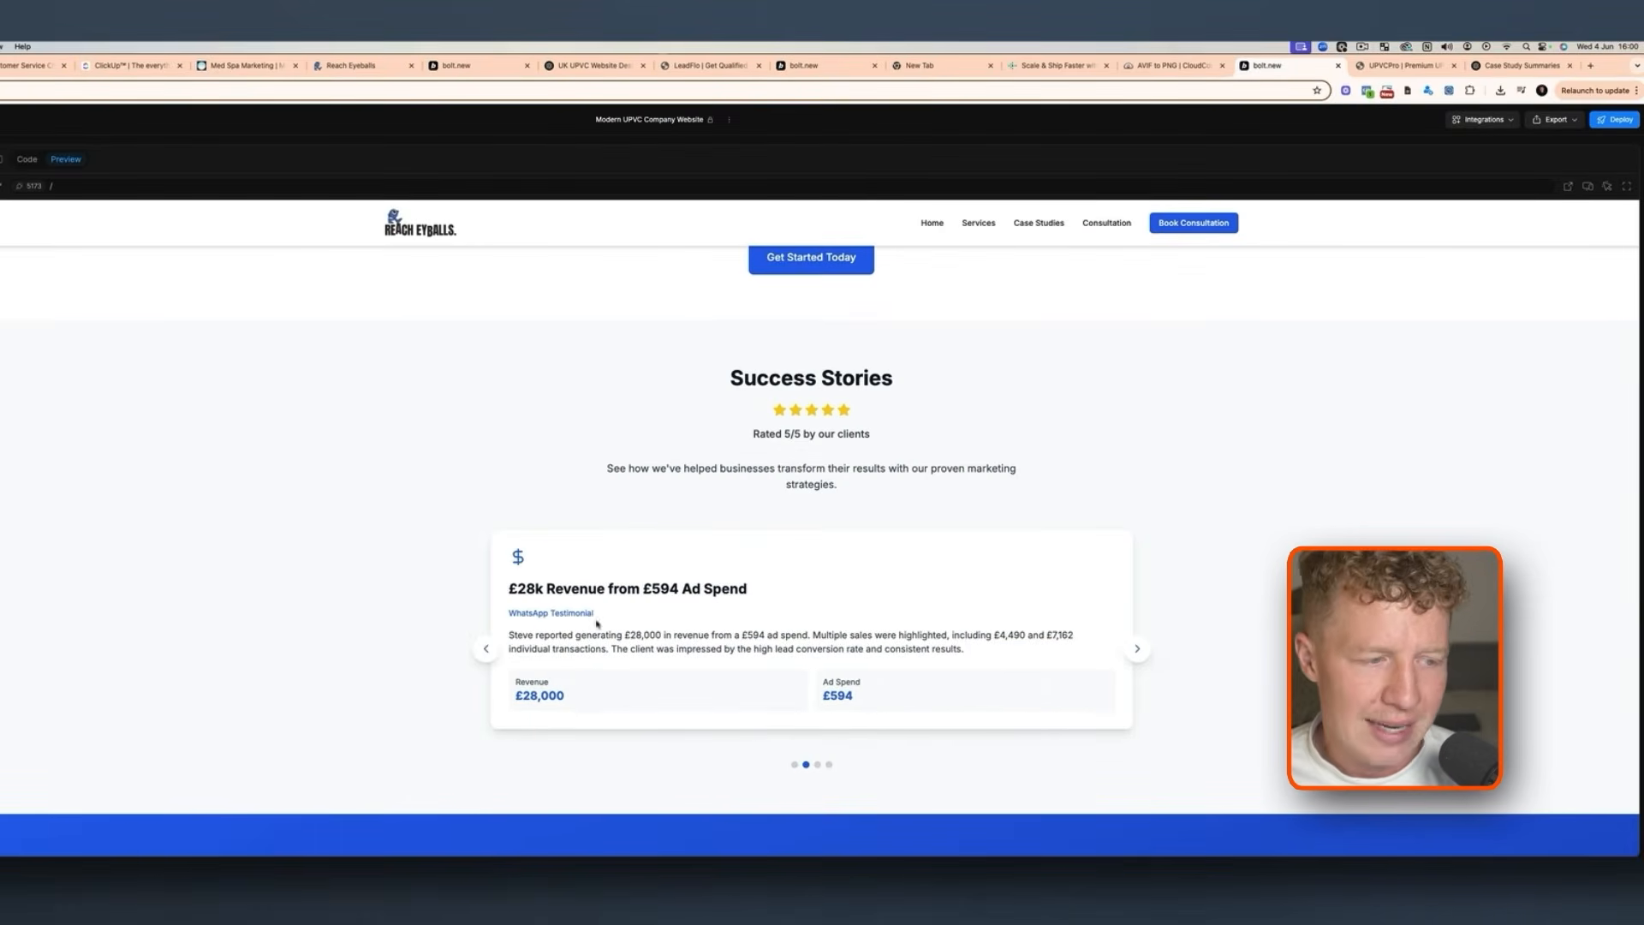
scroll(767, 482, "up", 12)
scroll(766, 481, "down", 4)
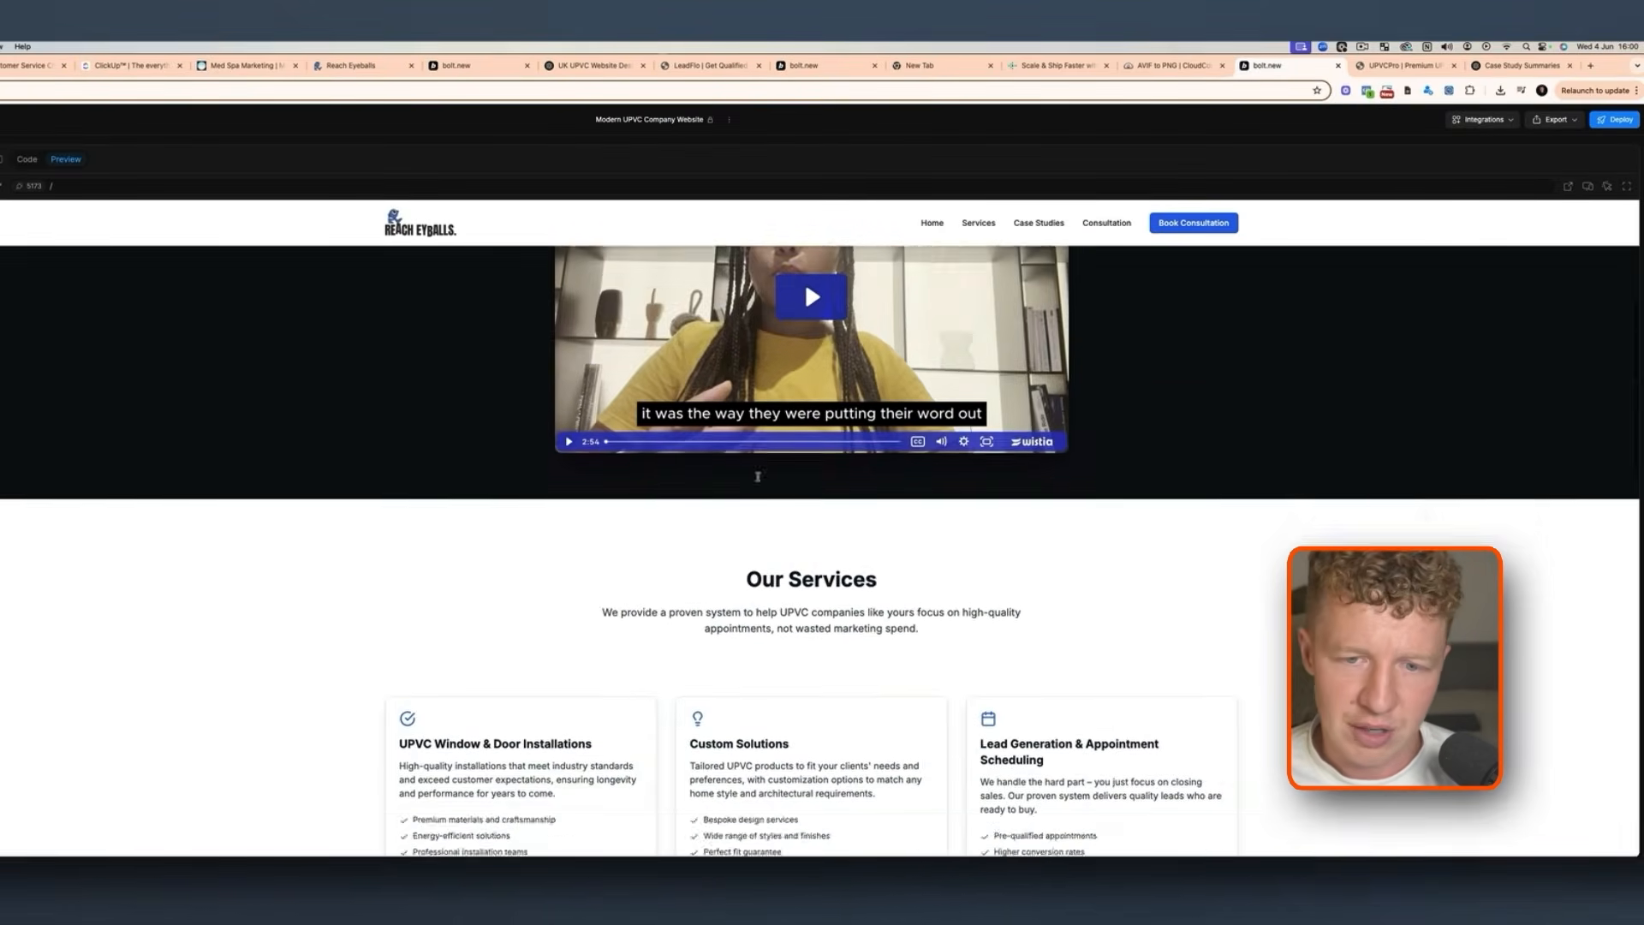
scroll(765, 478, "down", 6)
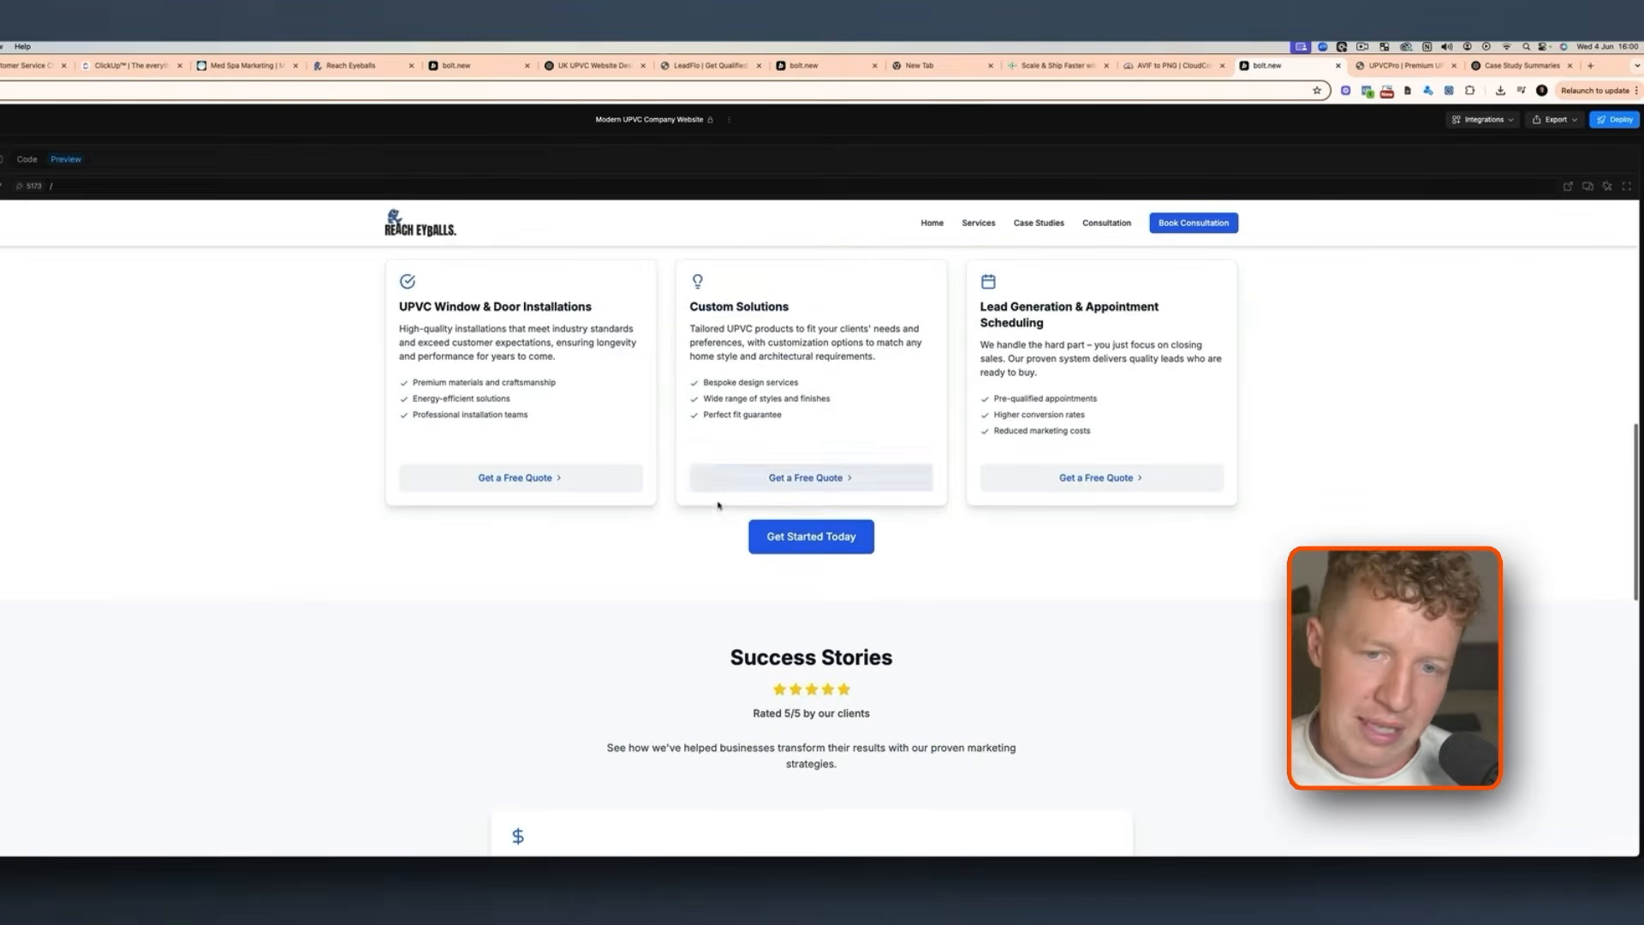
scroll(869, 549, "up", 2)
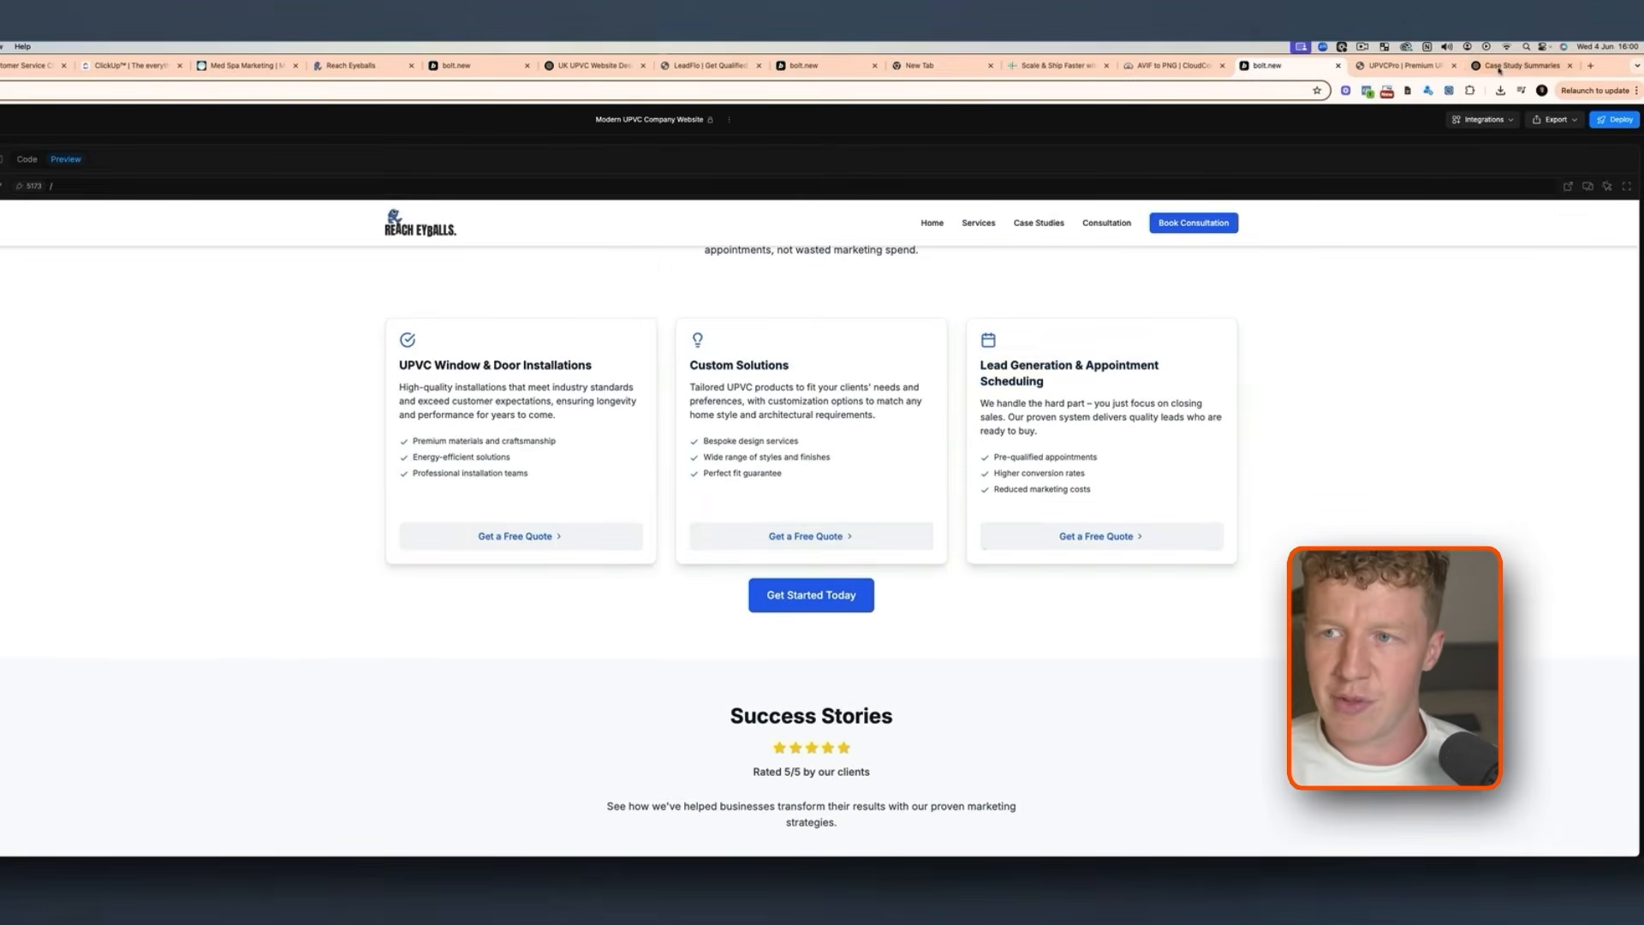
Return to the Case Study Summaries chat in ChatGPT and read through its rewritten website sections from hero to closing call to action
left_click(1498, 67)
scroll(607, 511, "down", 3)
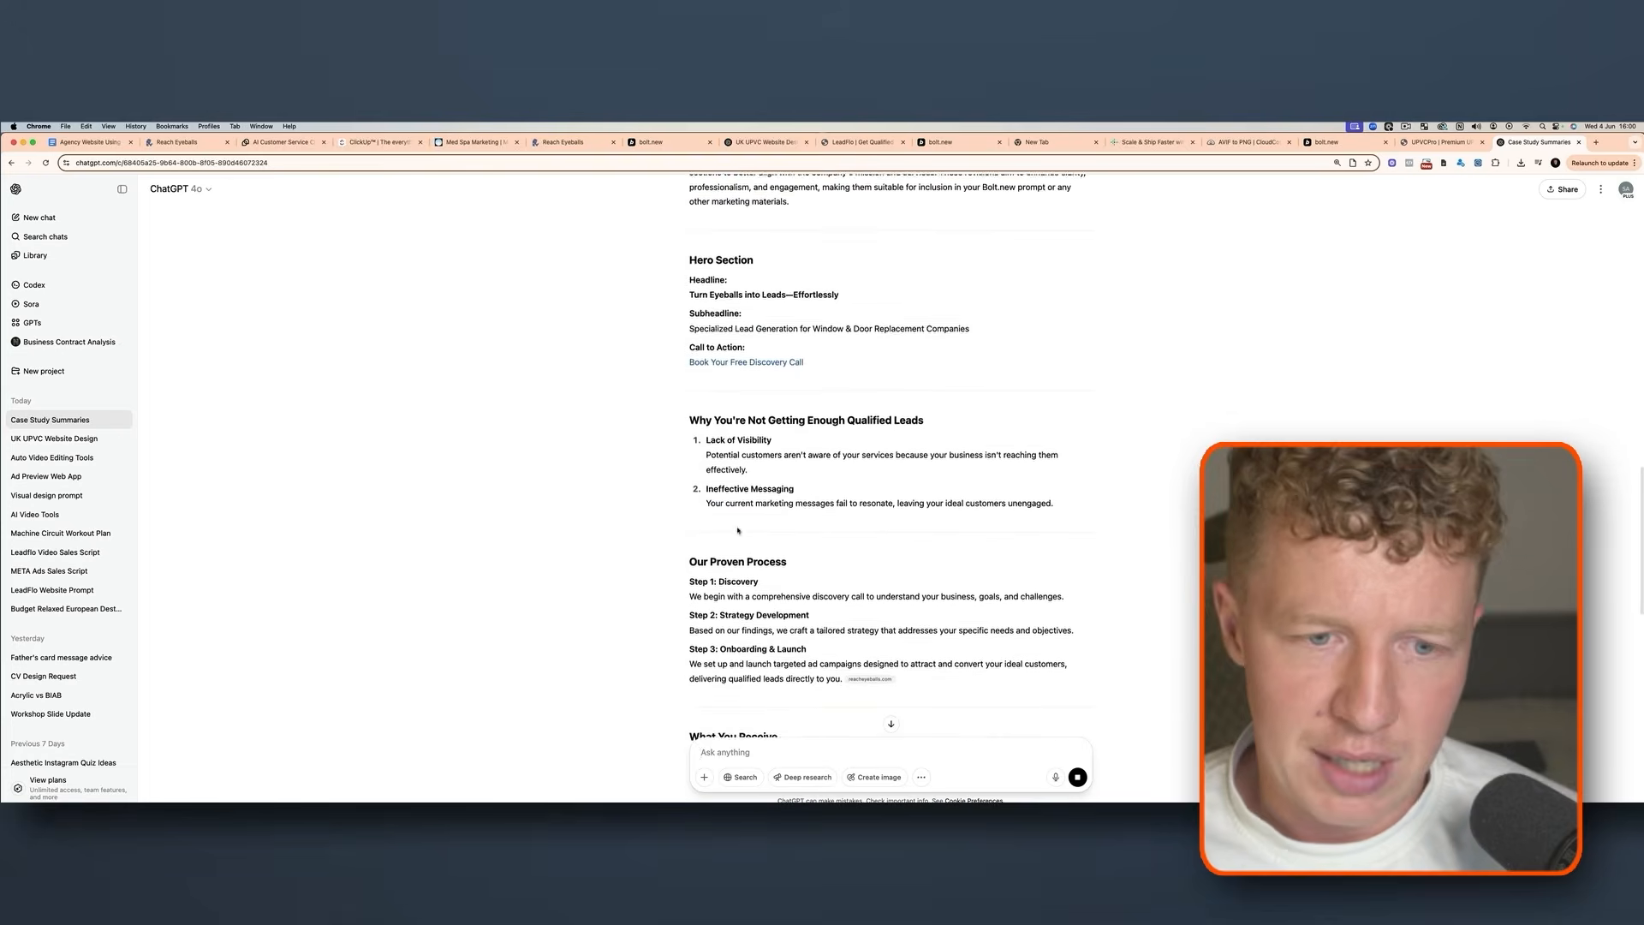
scroll(1006, 445, "down", 5)
scroll(1006, 441, "up", 6)
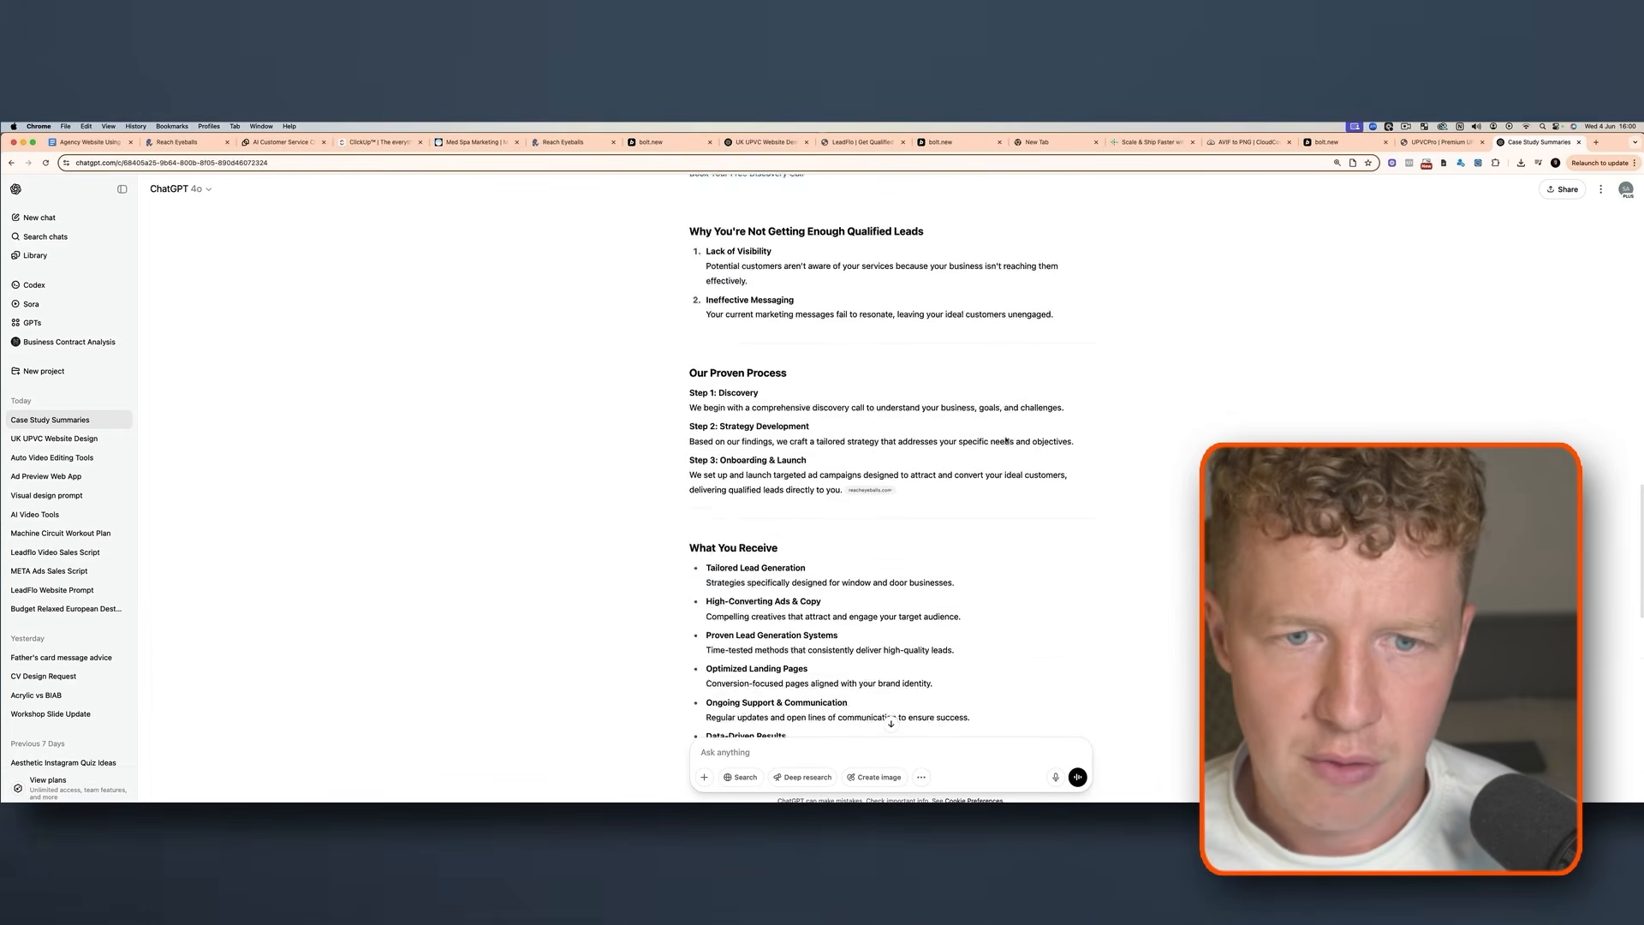
scroll(830, 535, "down", 9)
scroll(829, 536, "up", 15)
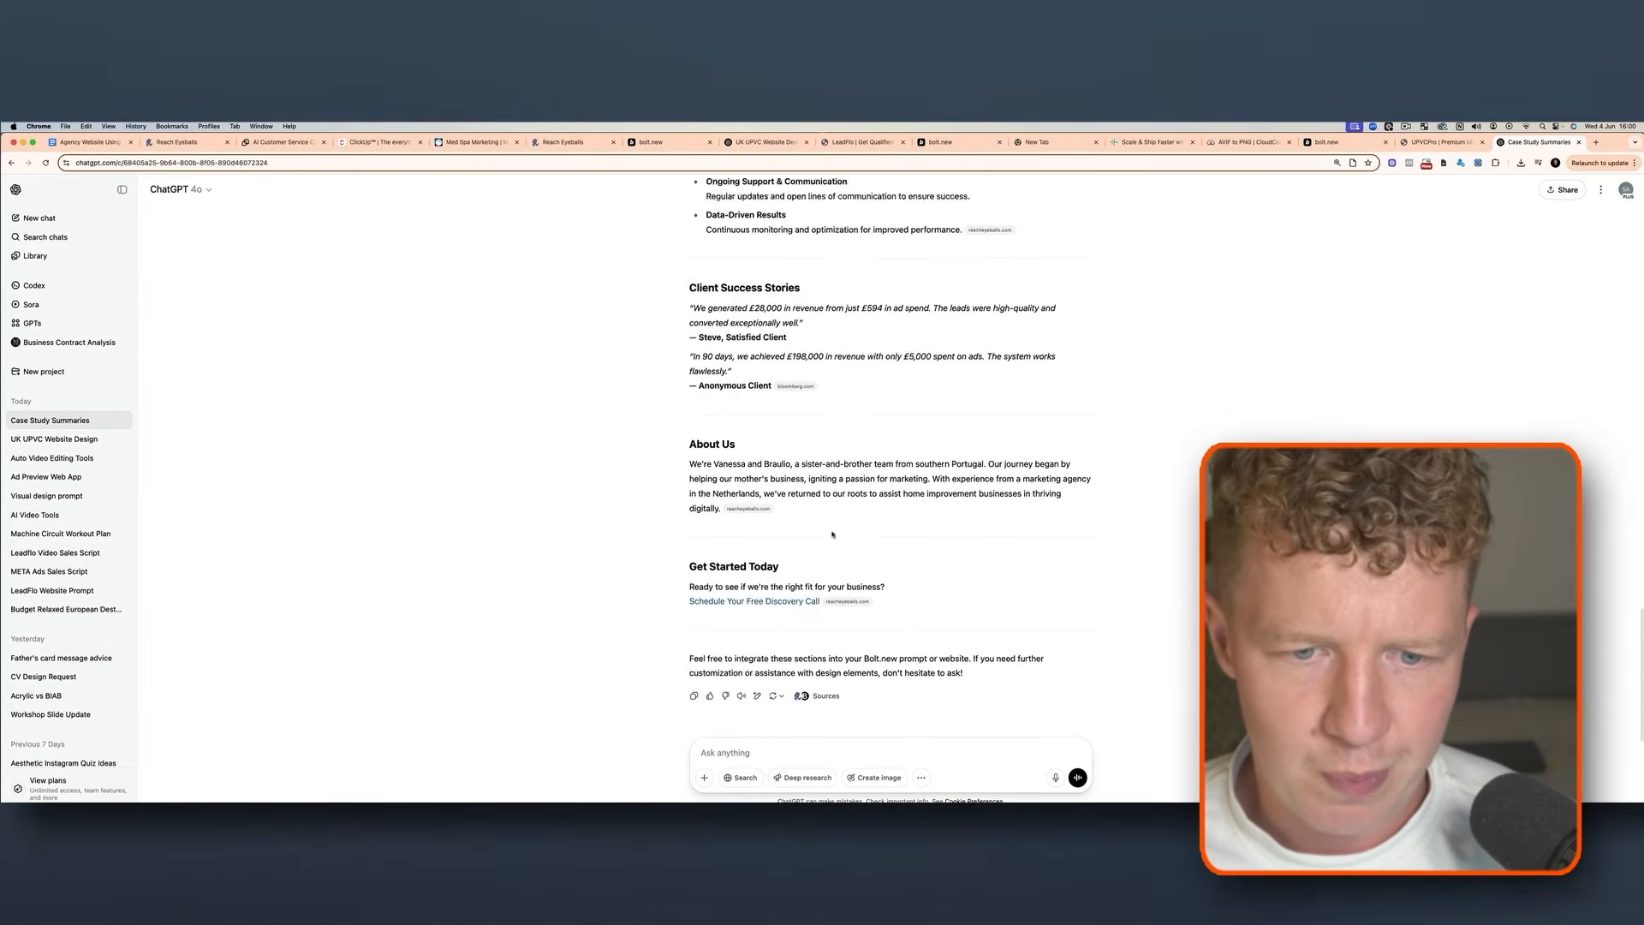
scroll(856, 538, "down", 7)
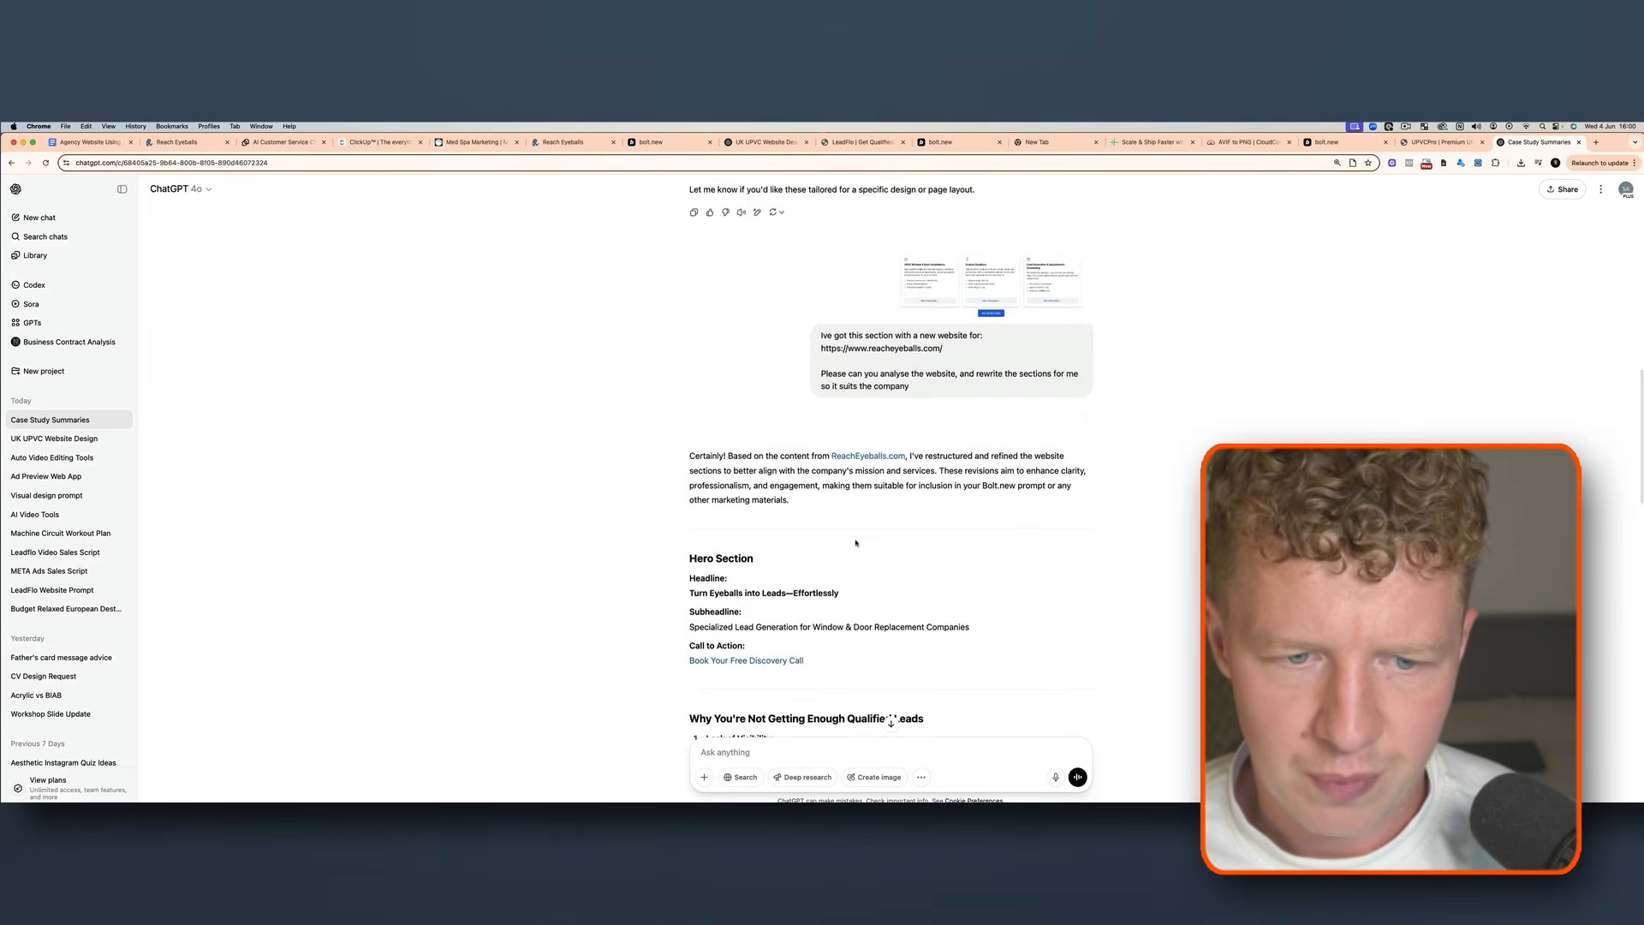
scroll(847, 548, "down", 4)
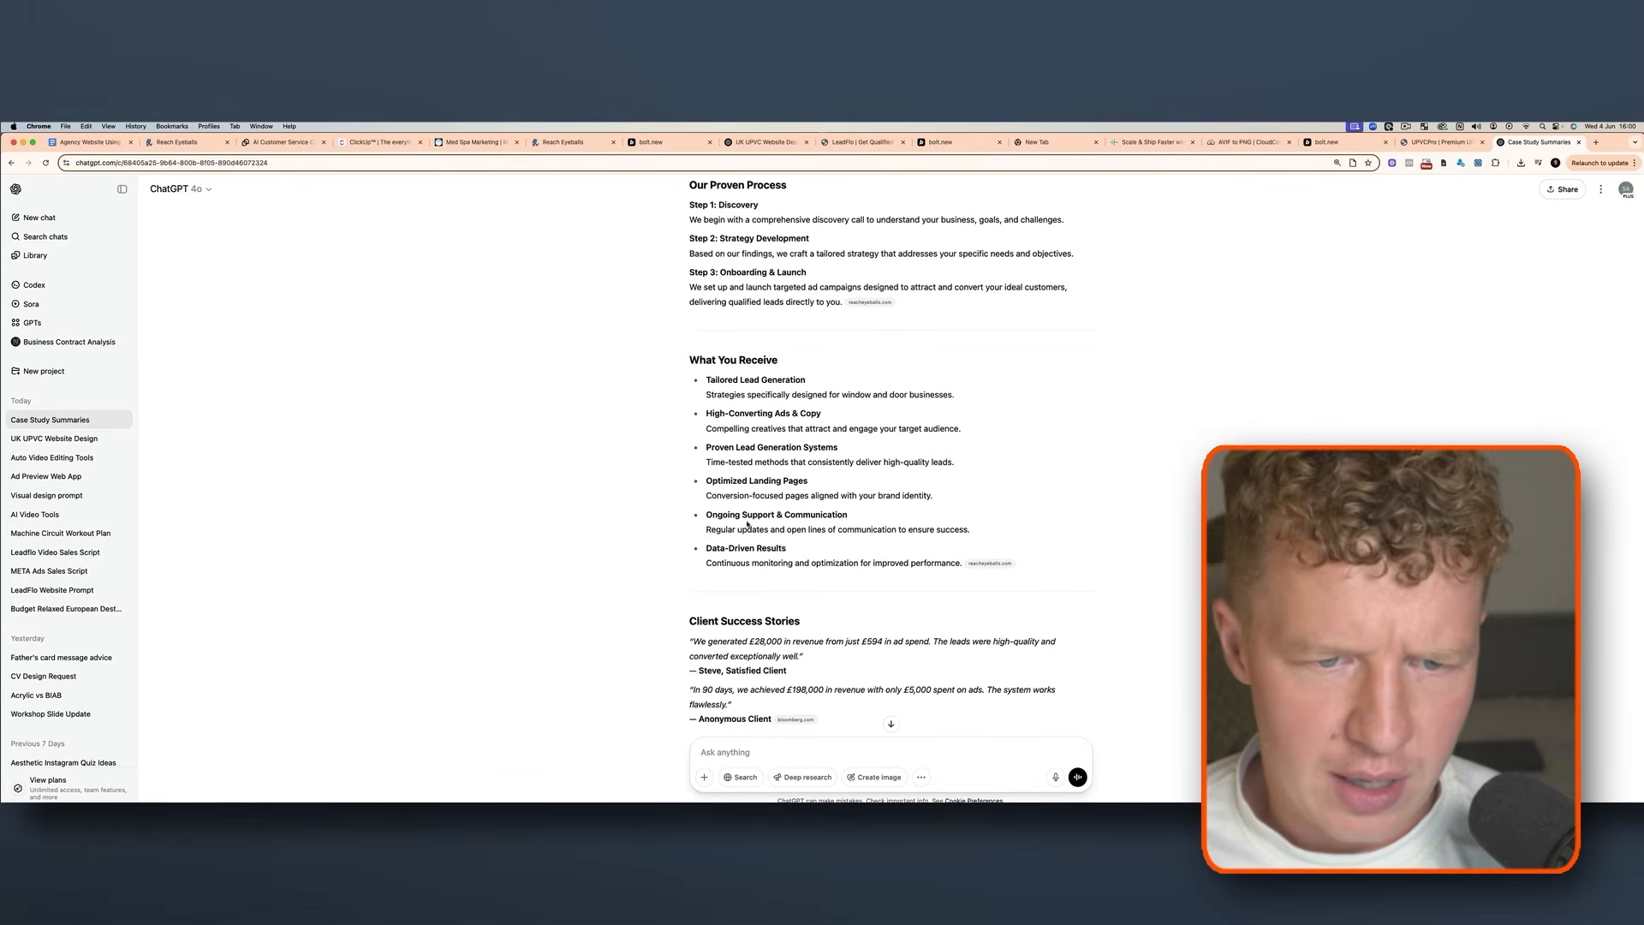
scroll(799, 506, "down", 5)
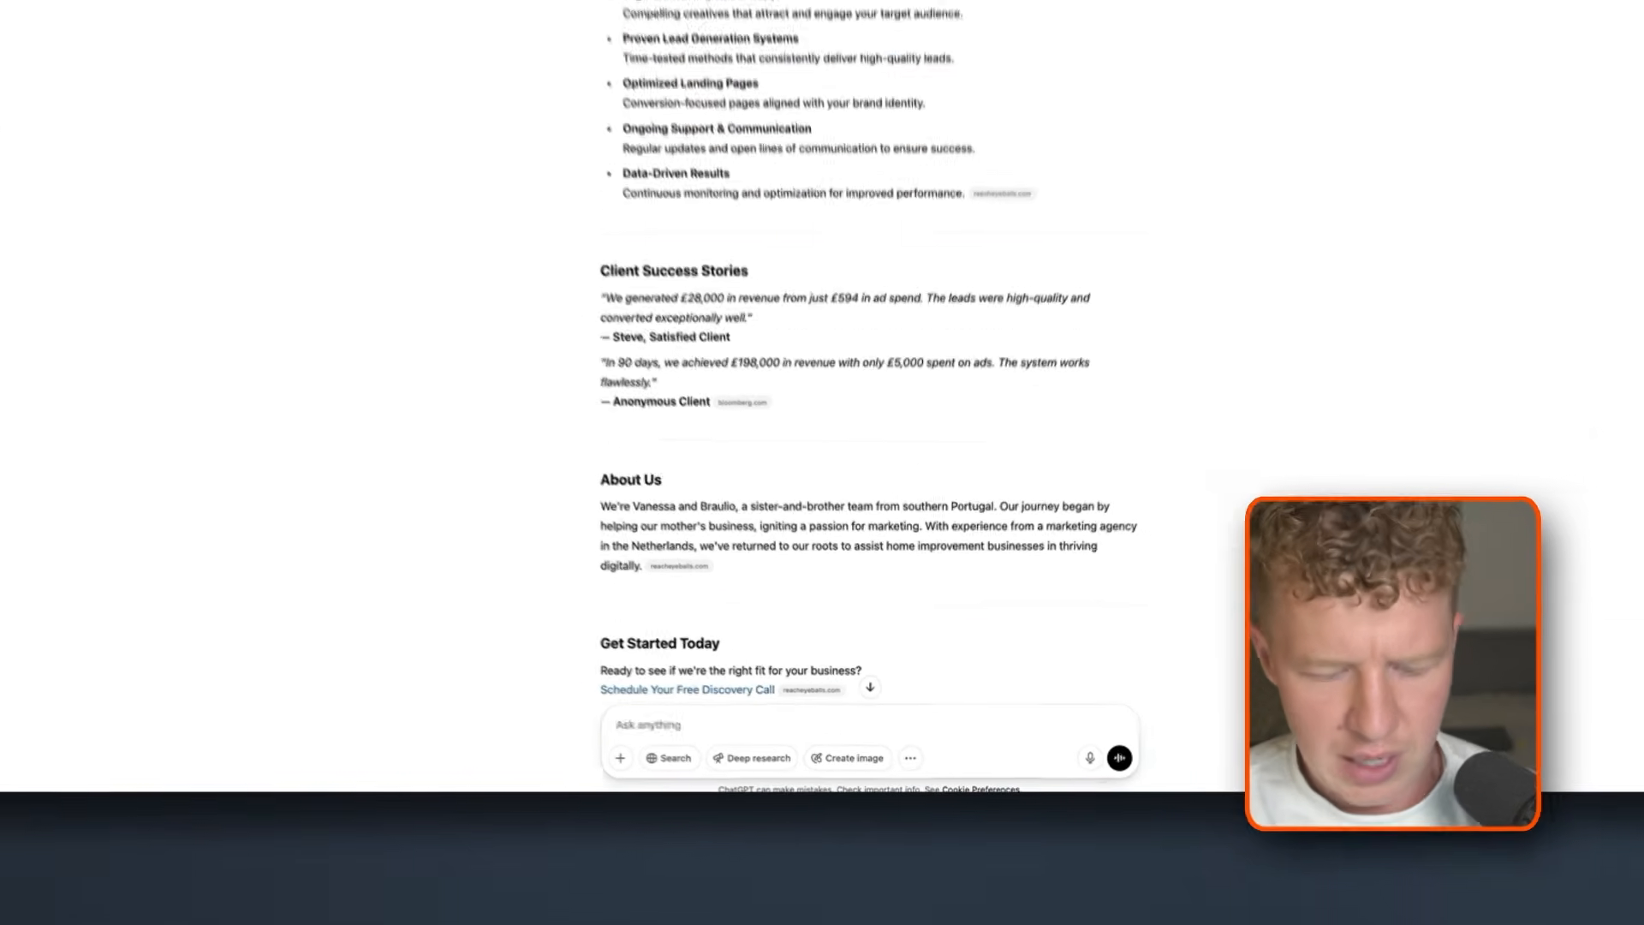
Tell ChatGPT that only the section elements in the uploaded screenshot are wanted, not the rest of the site
type("I just want the")
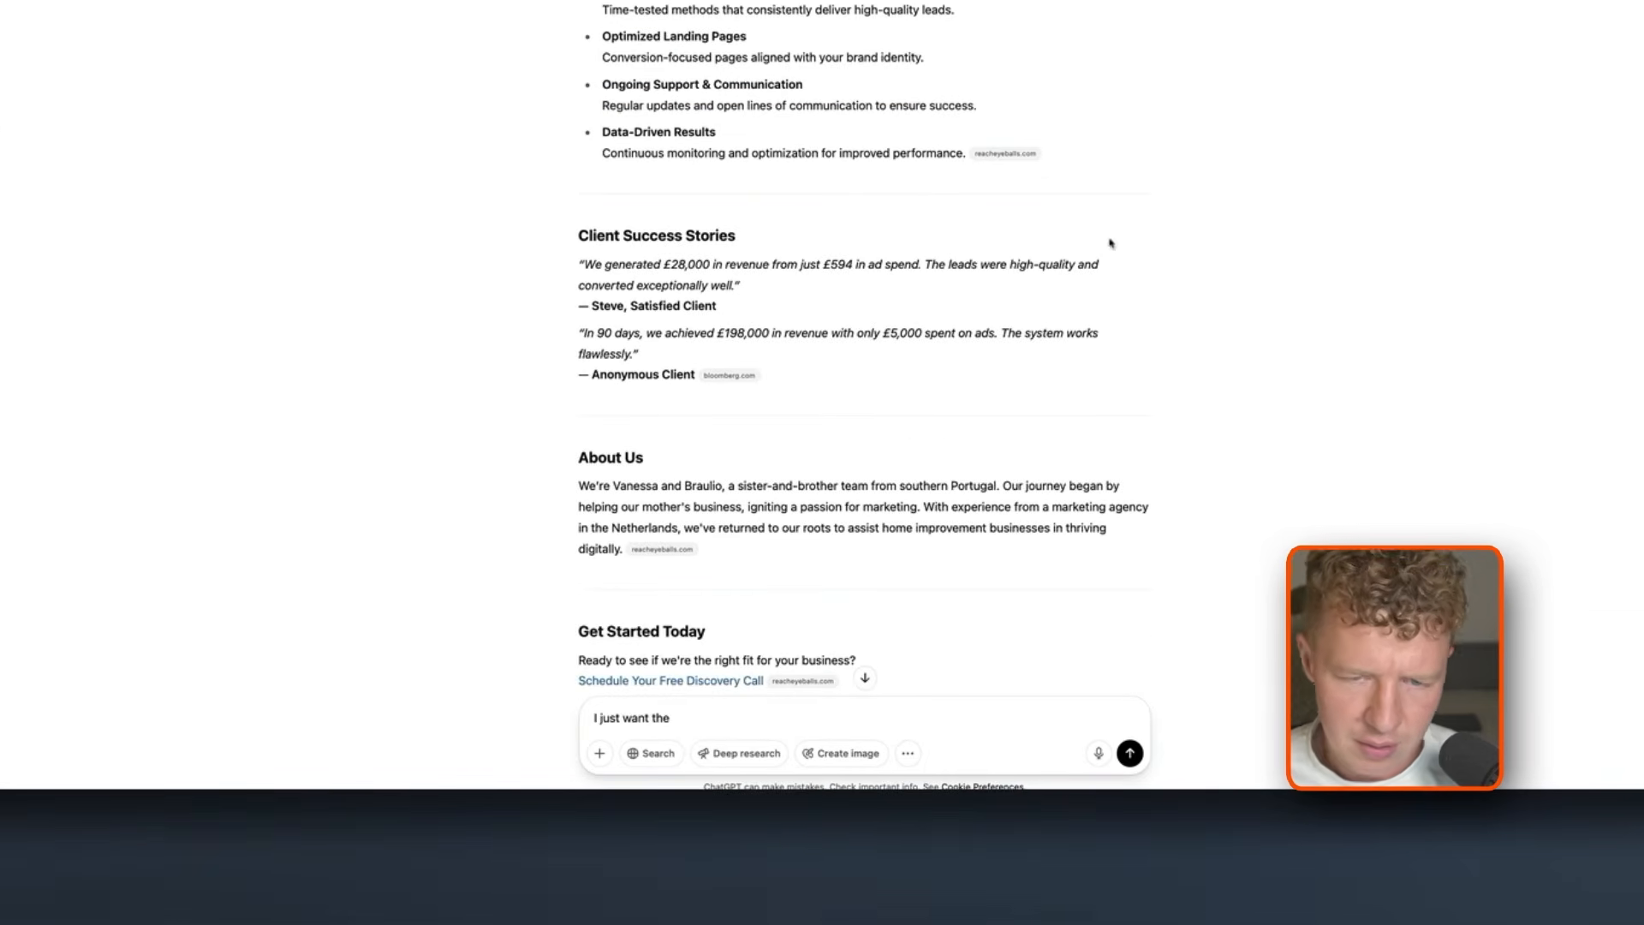
scroll(1111, 243, "up", 15)
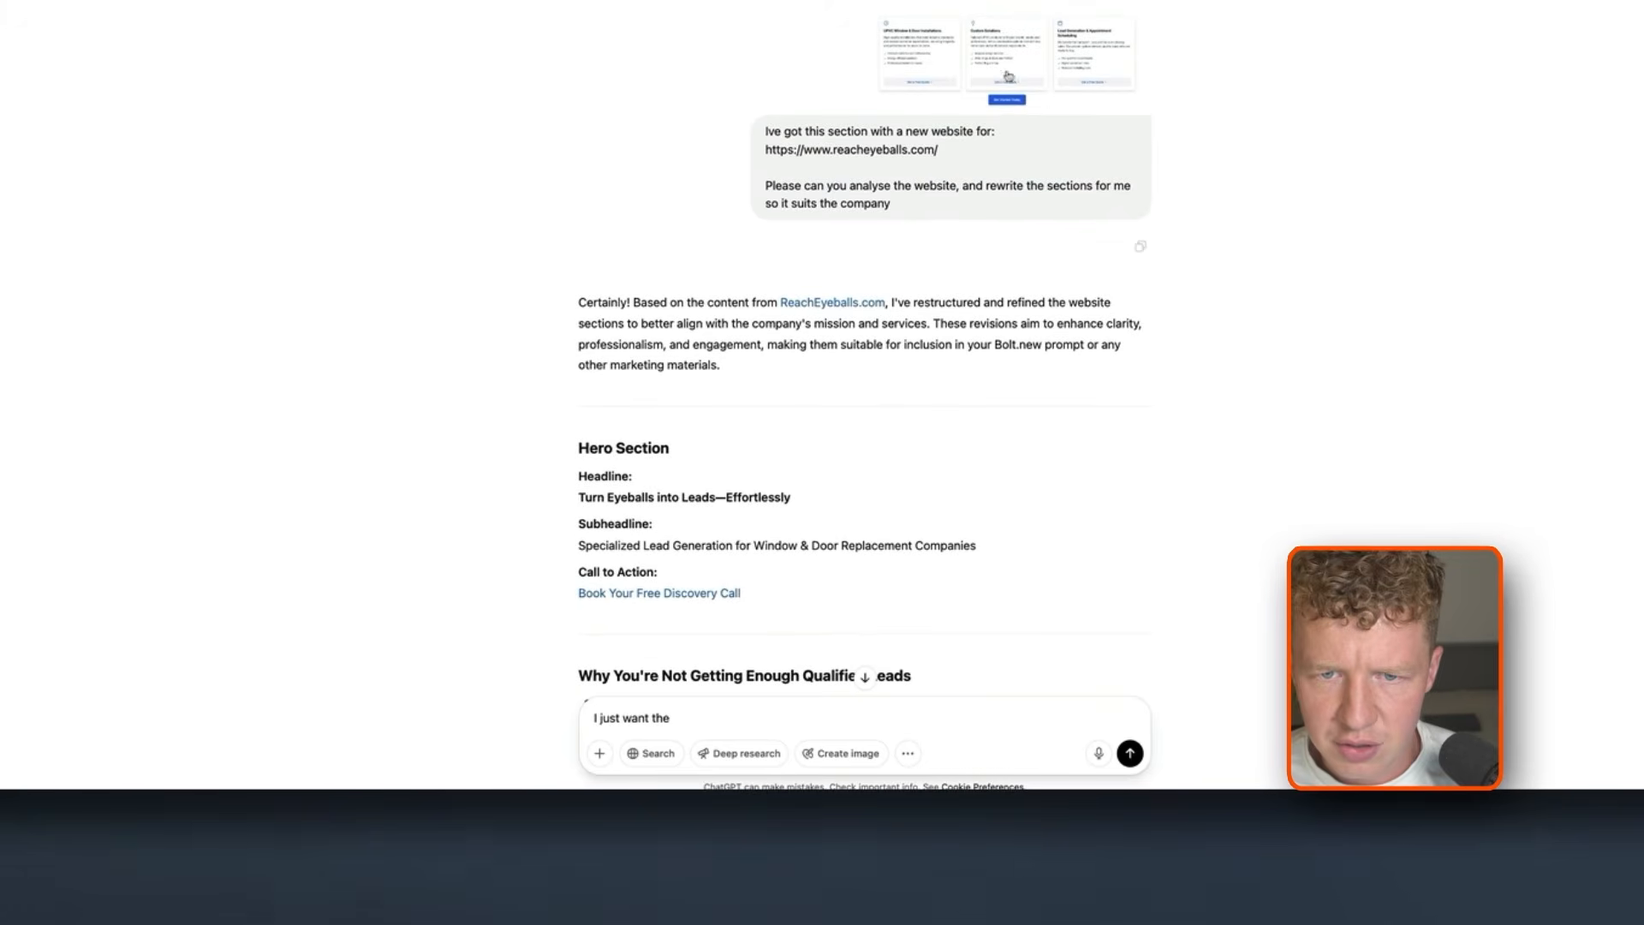
scroll(911, 569, "down", 15)
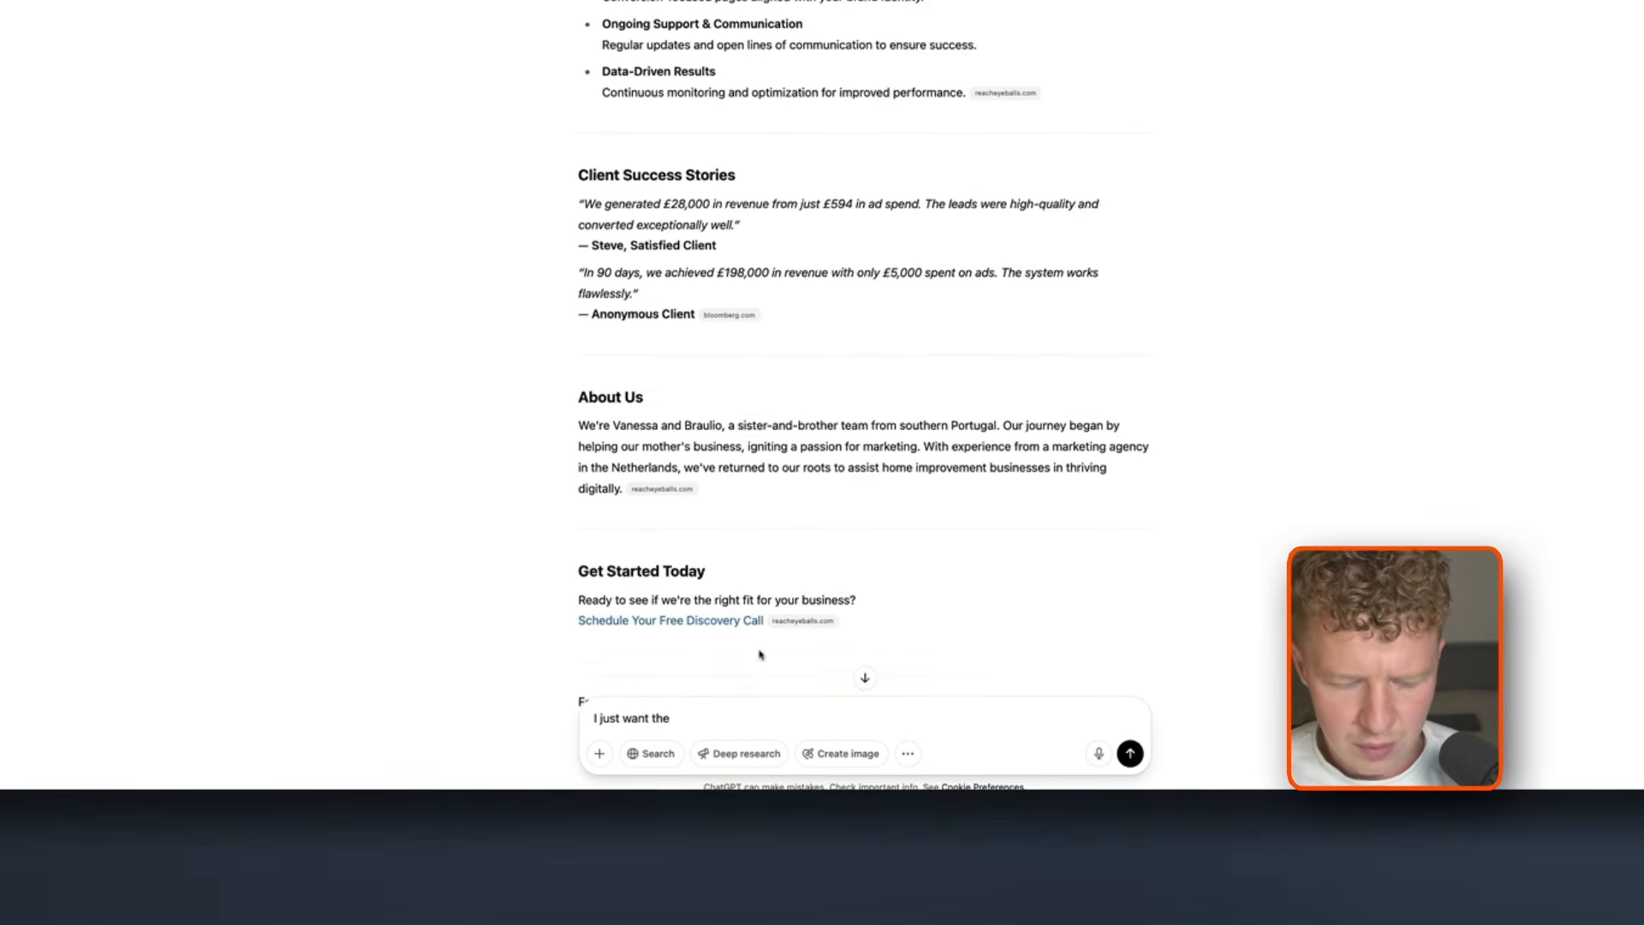
type("sec")
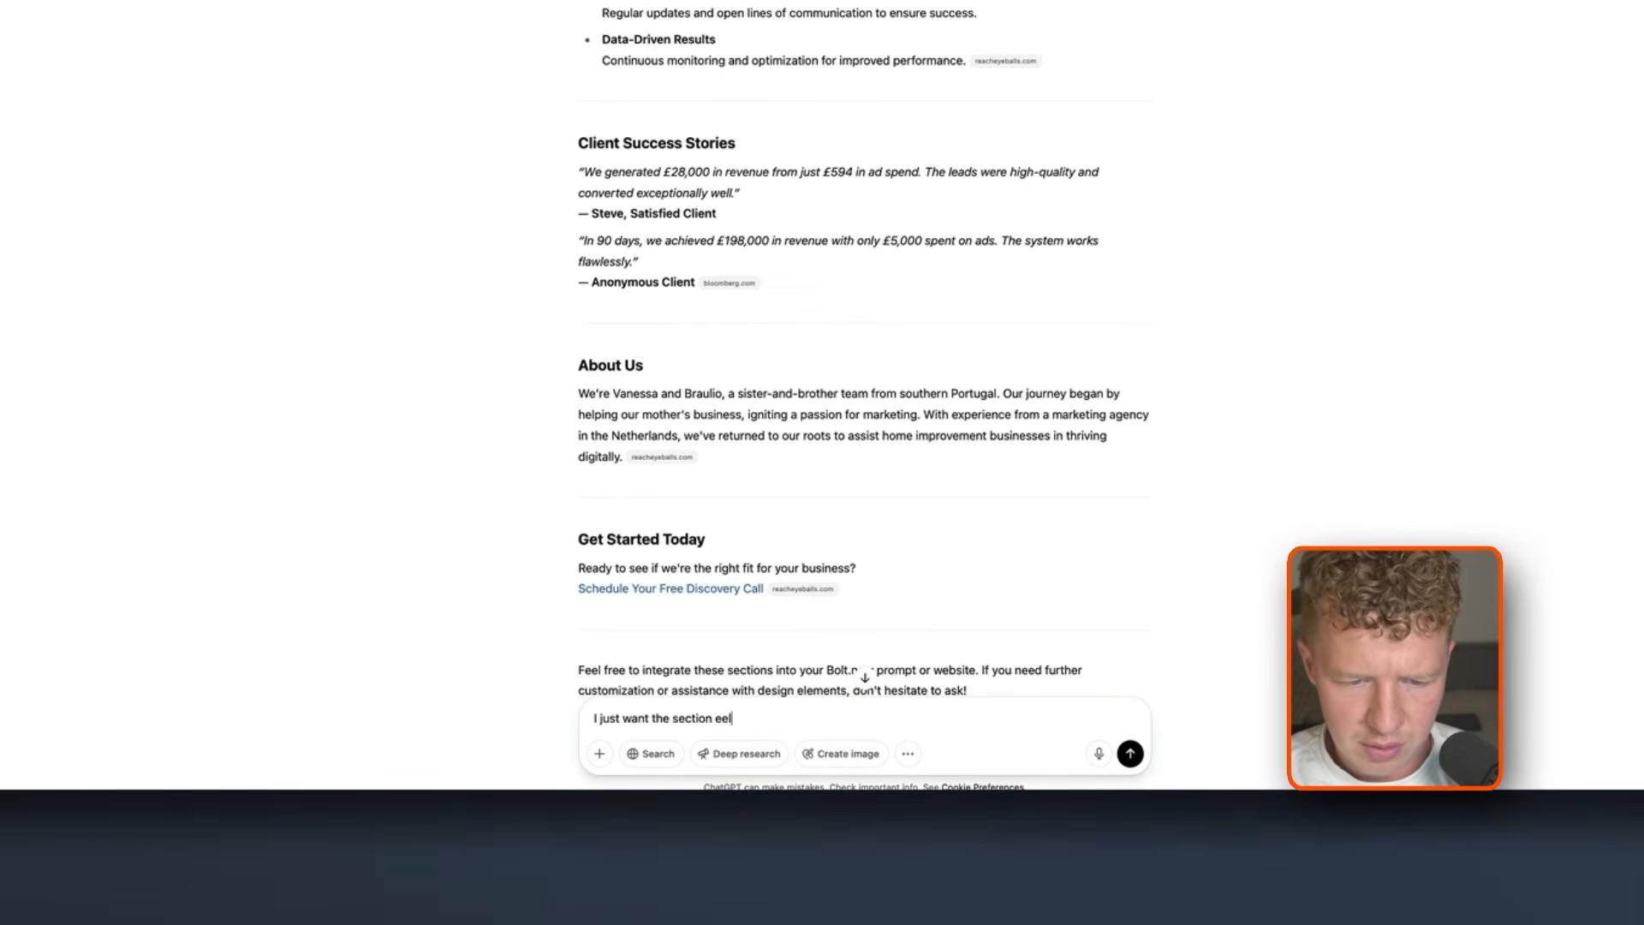
type("tion elements i")
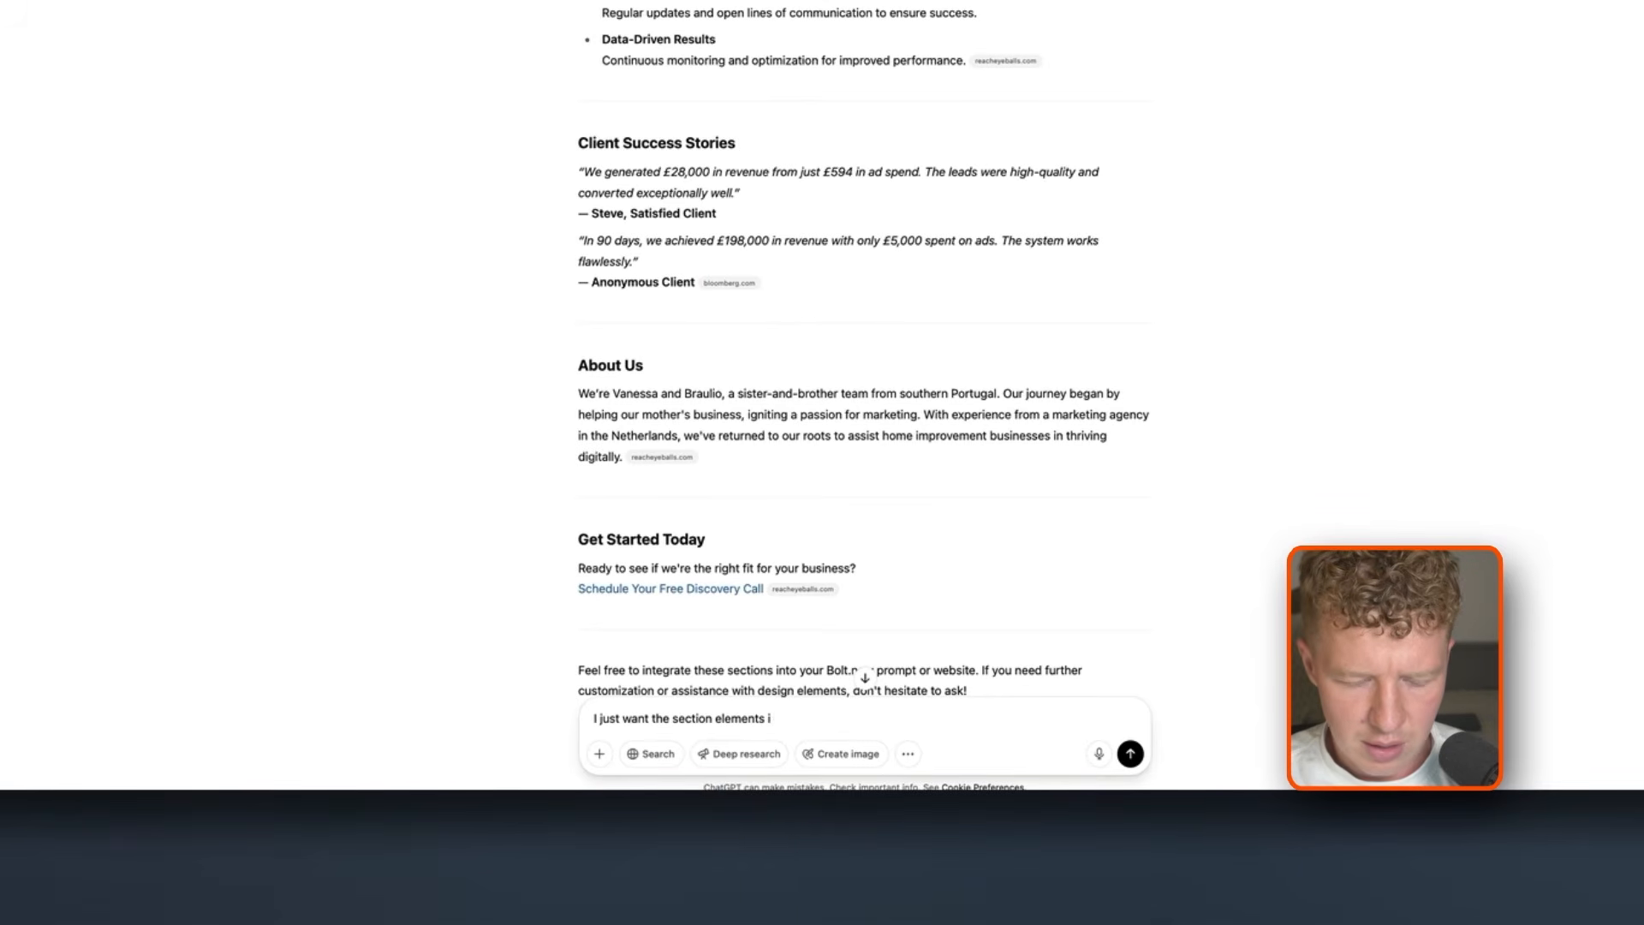
type(" uploaded not the")
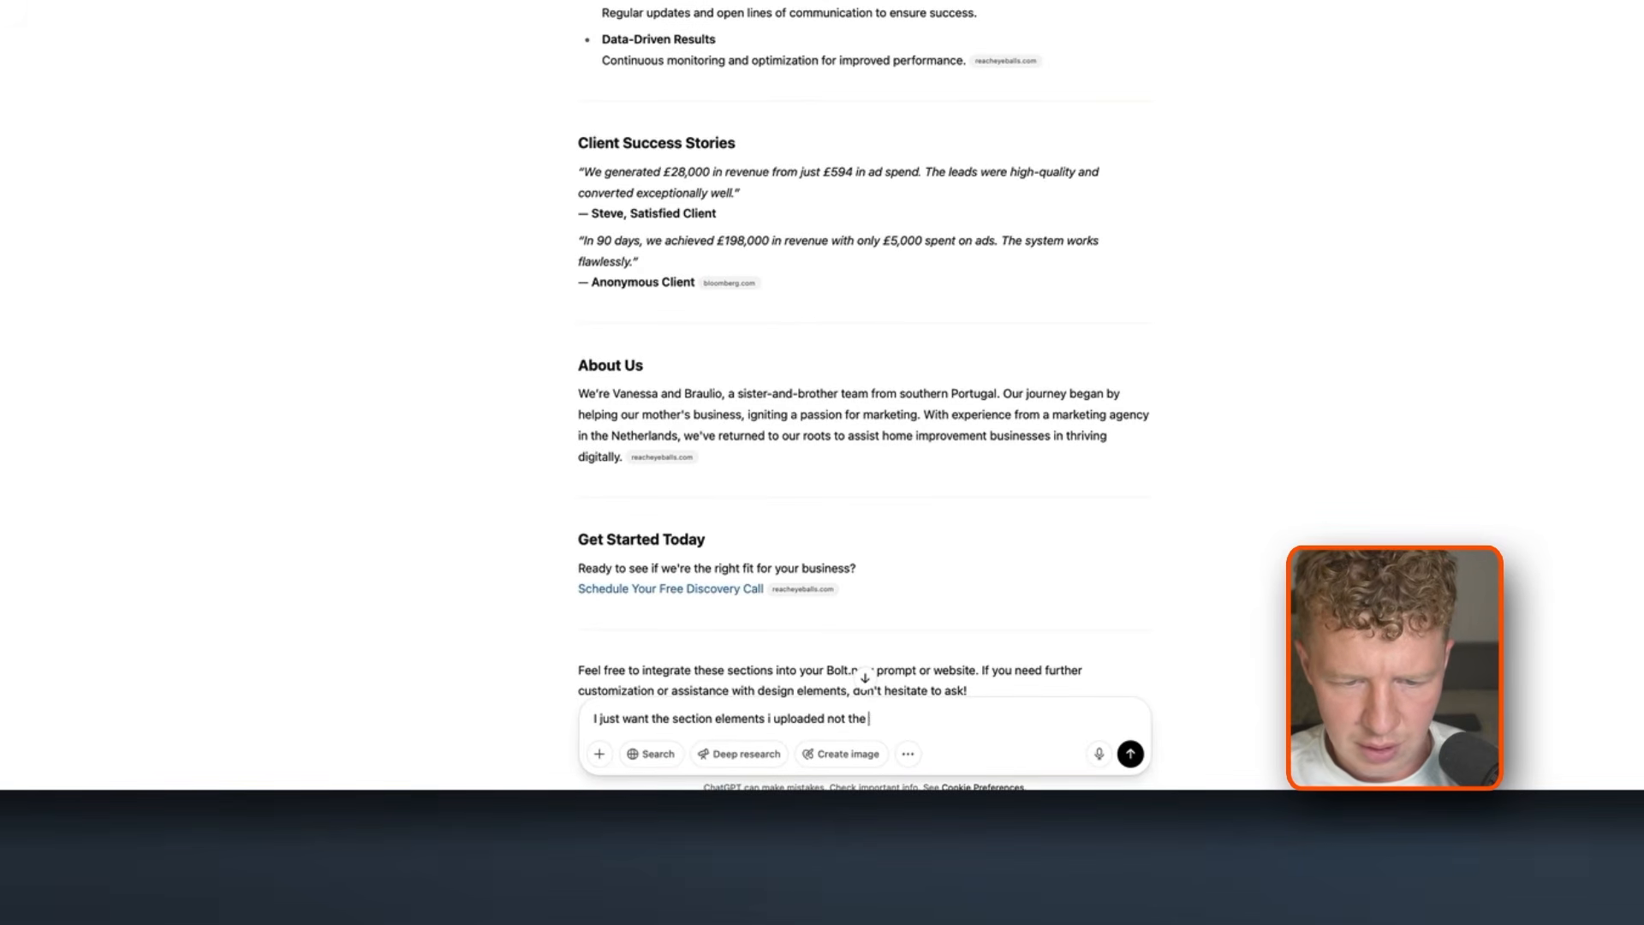
type(" rest of the site")
key("Return")
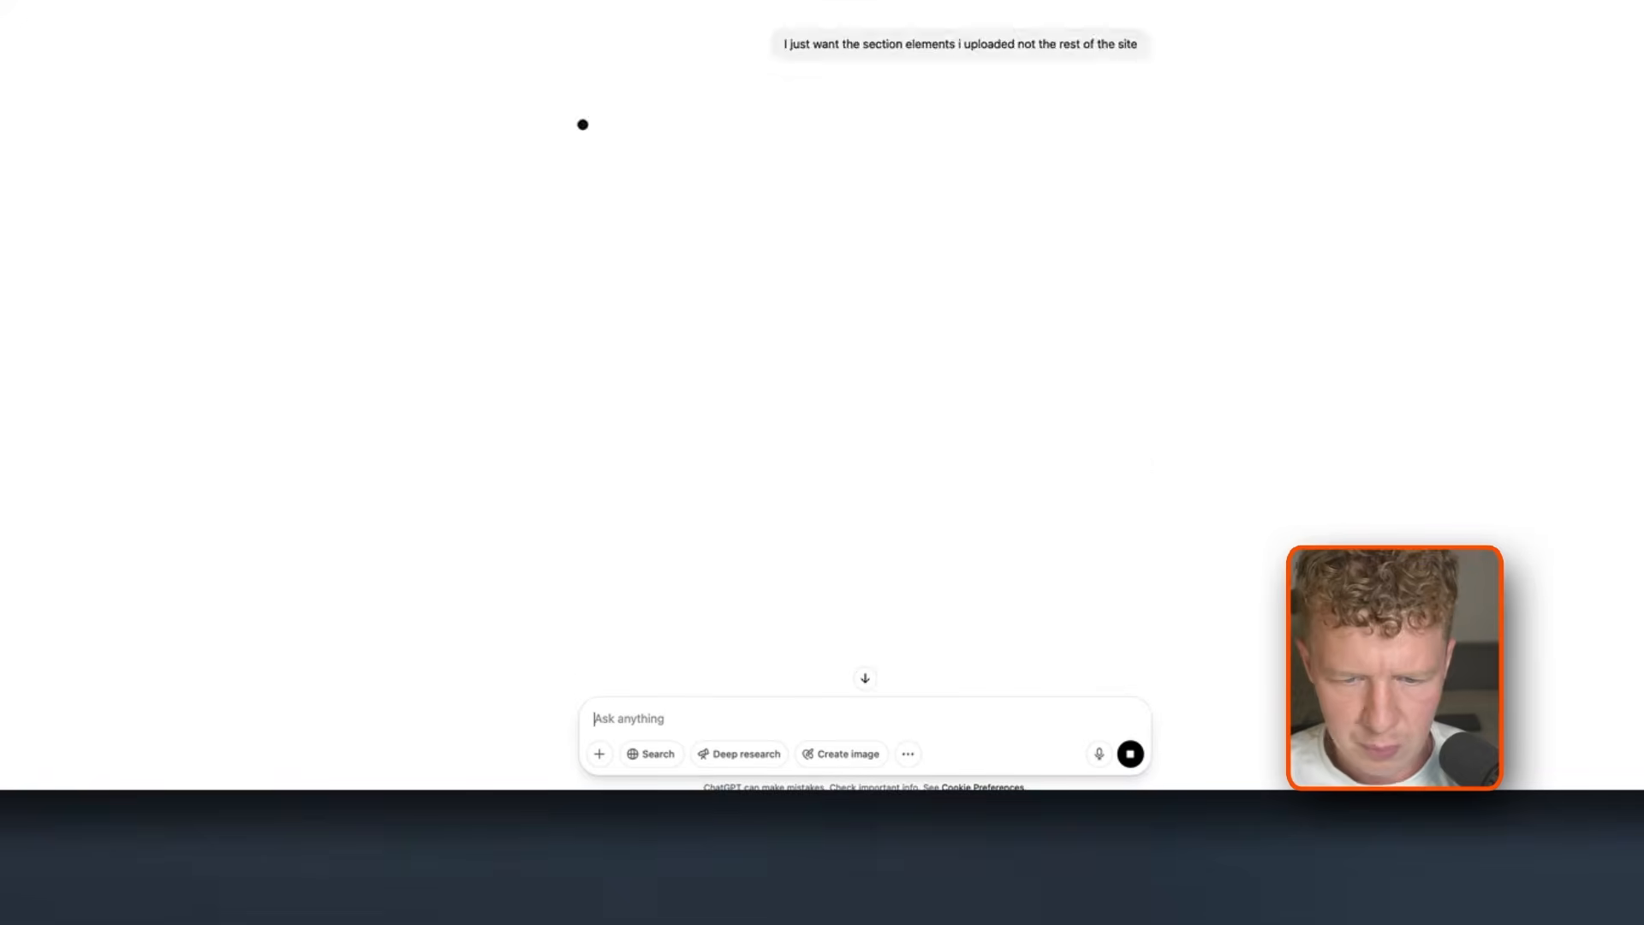
Copy ChatGPT's three rewritten service blocks, from Lead Generation for Window & Door Companies to Sales-Ready Appointments on Autopilot, and switch to bolt.new
scroll(948, 315, "up", 1)
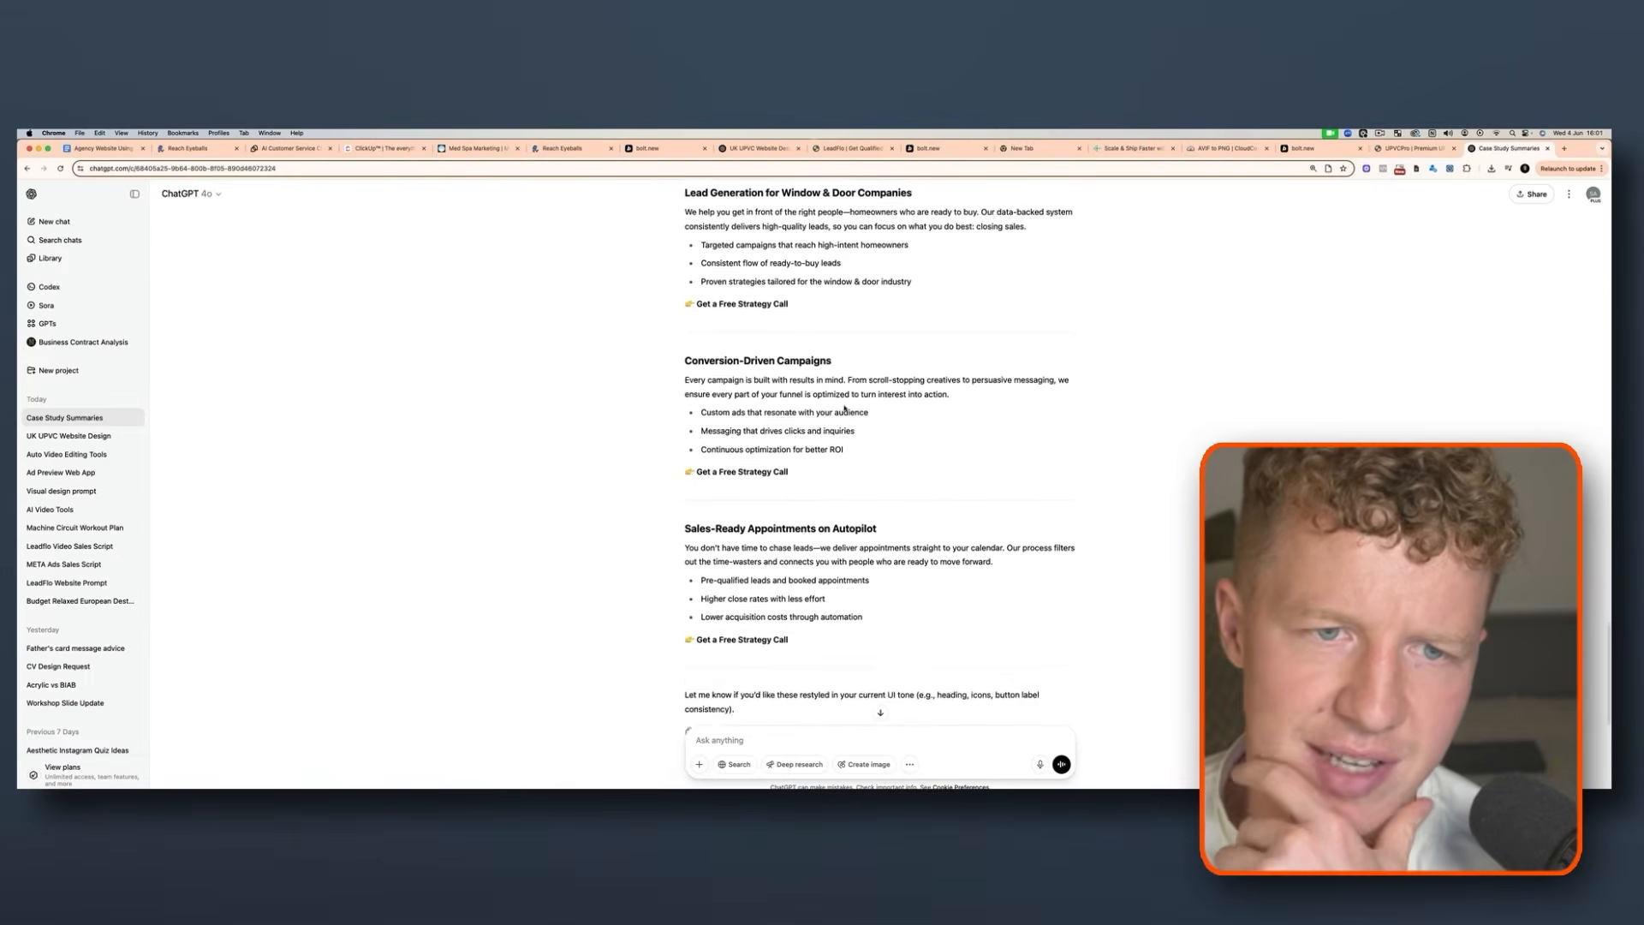
left_click_drag(685, 225, 859, 673)
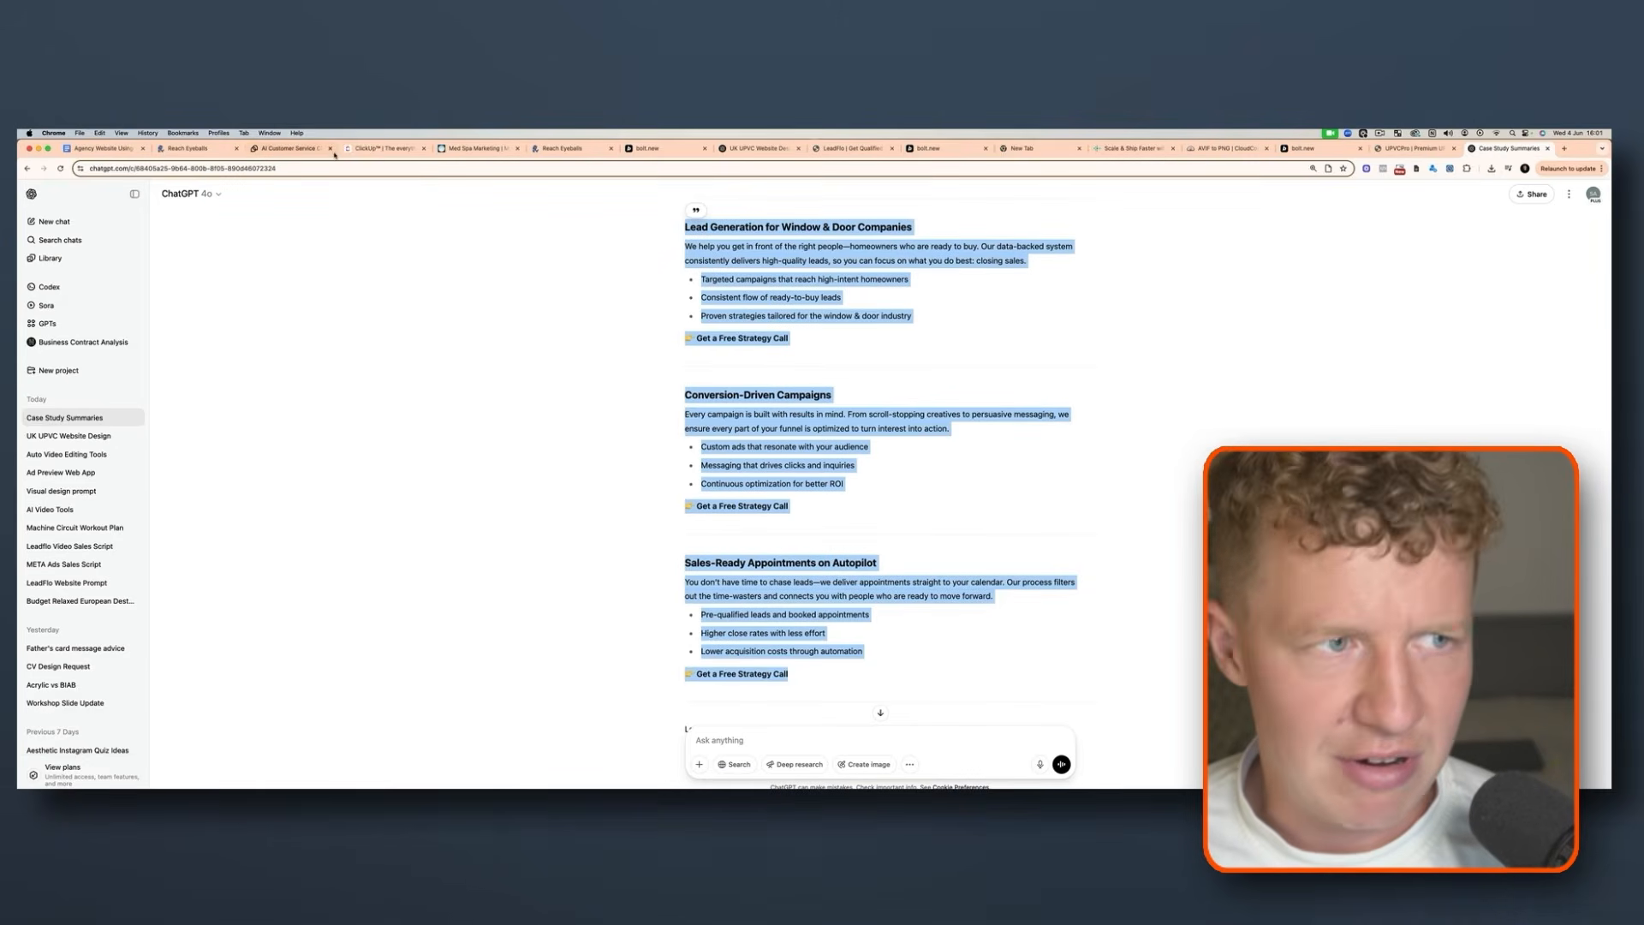
left_click(1310, 148)
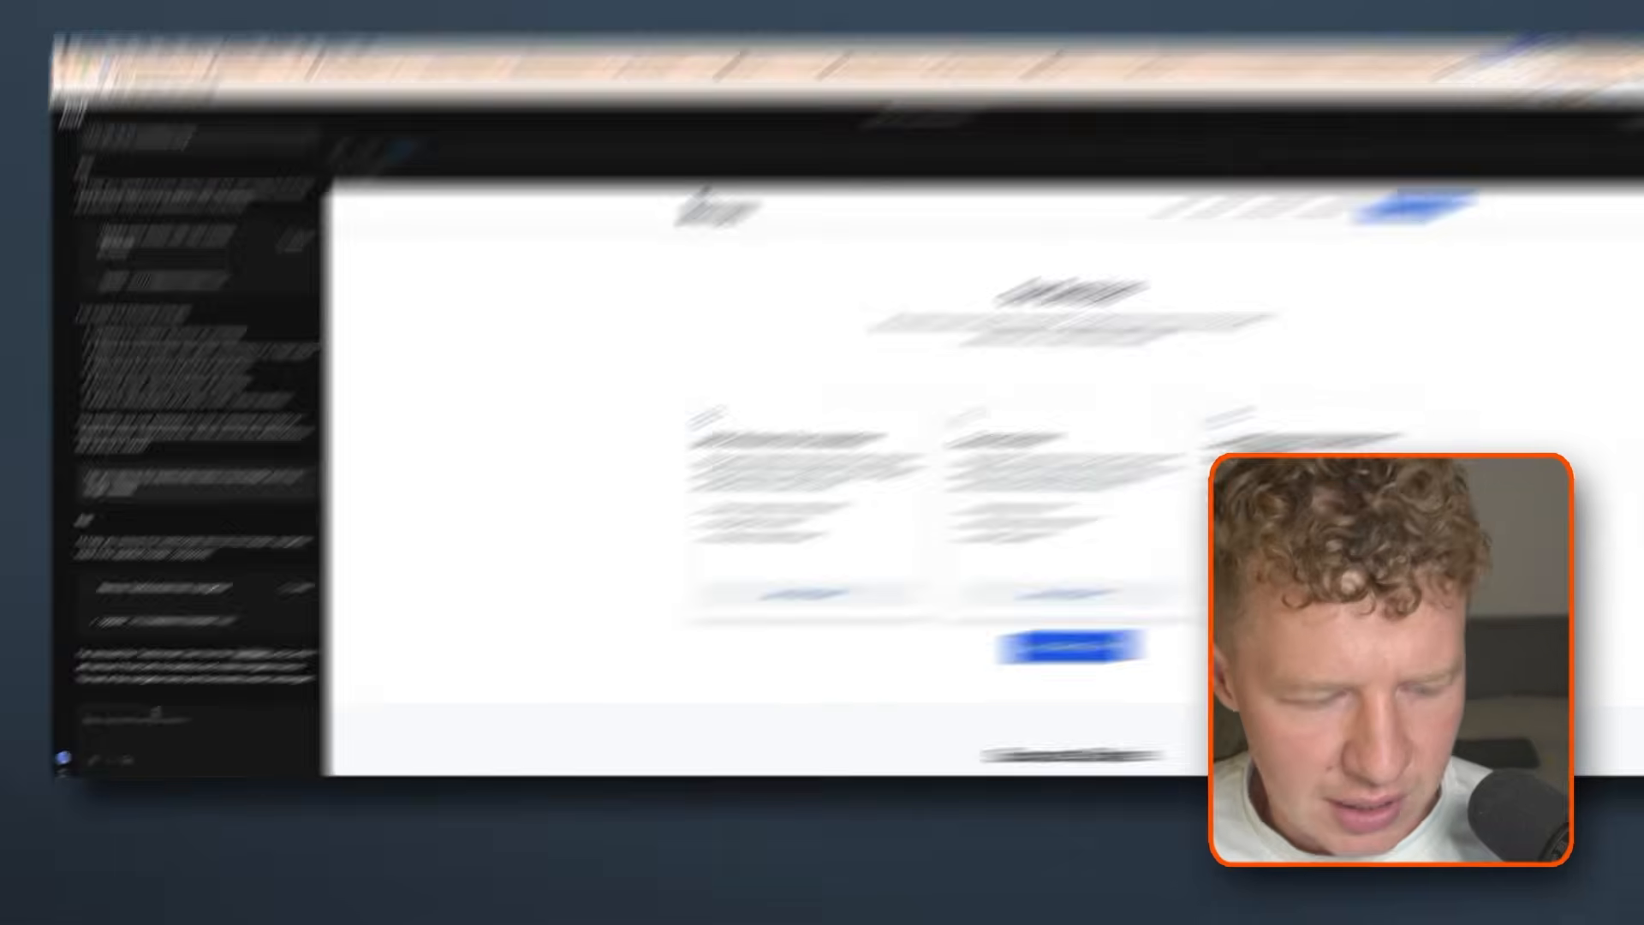
Ask Bolt to change the Our Services headline to 'what we deliver...' and replace the text in its 3 elements with the copied blocks
type("For the our services section:")
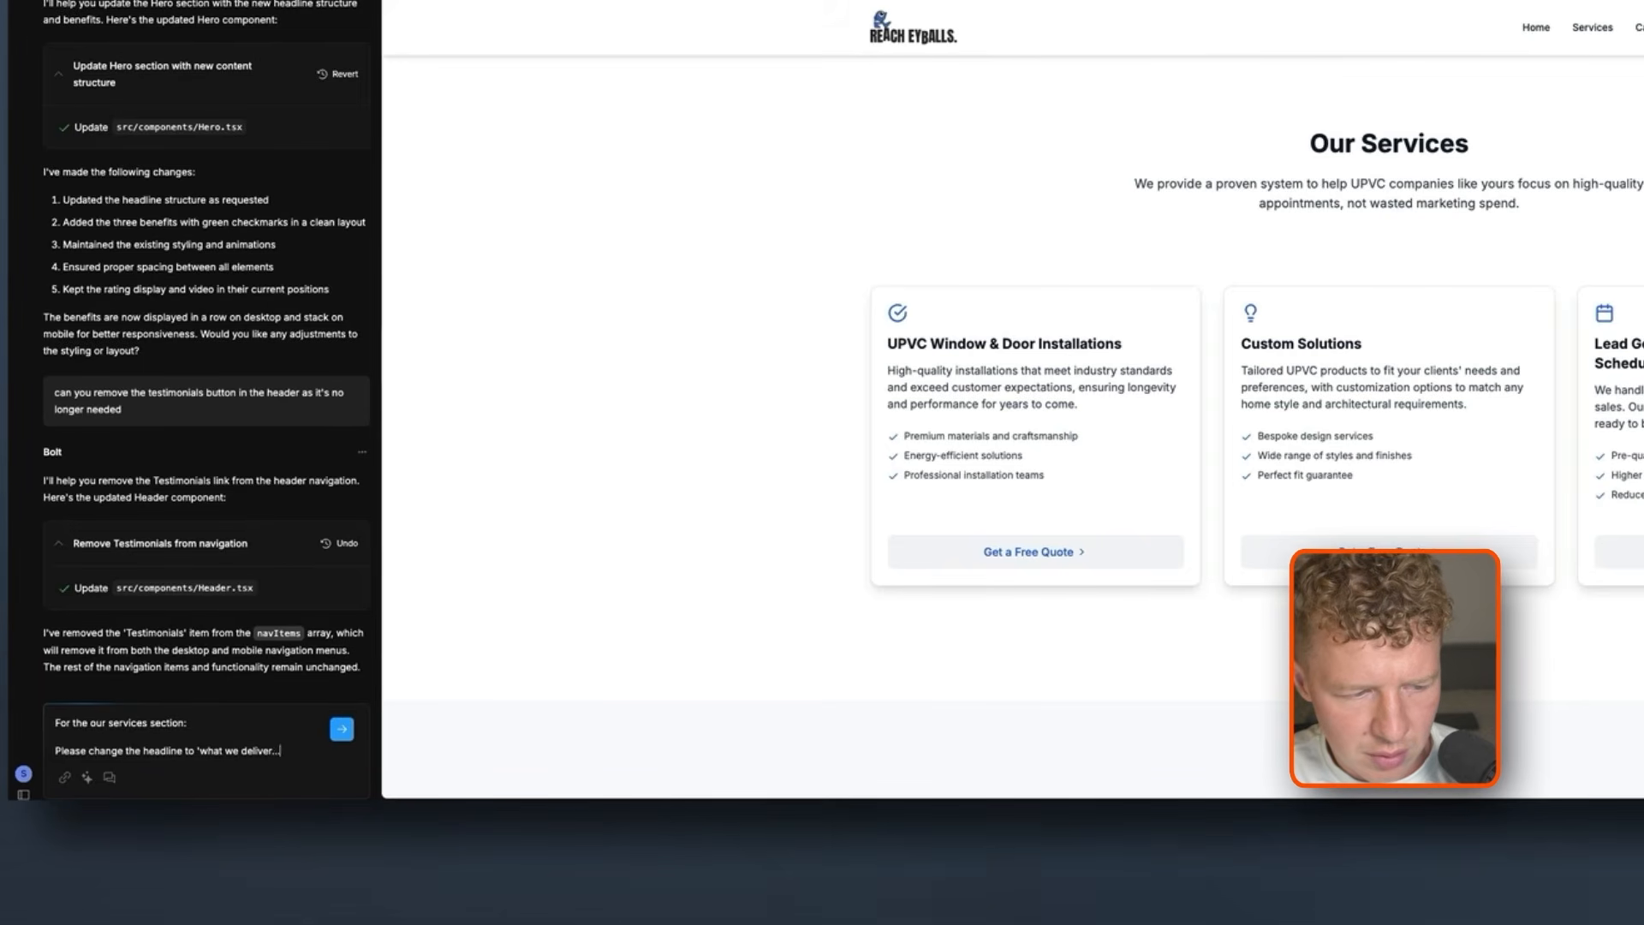
key("shift+Return")
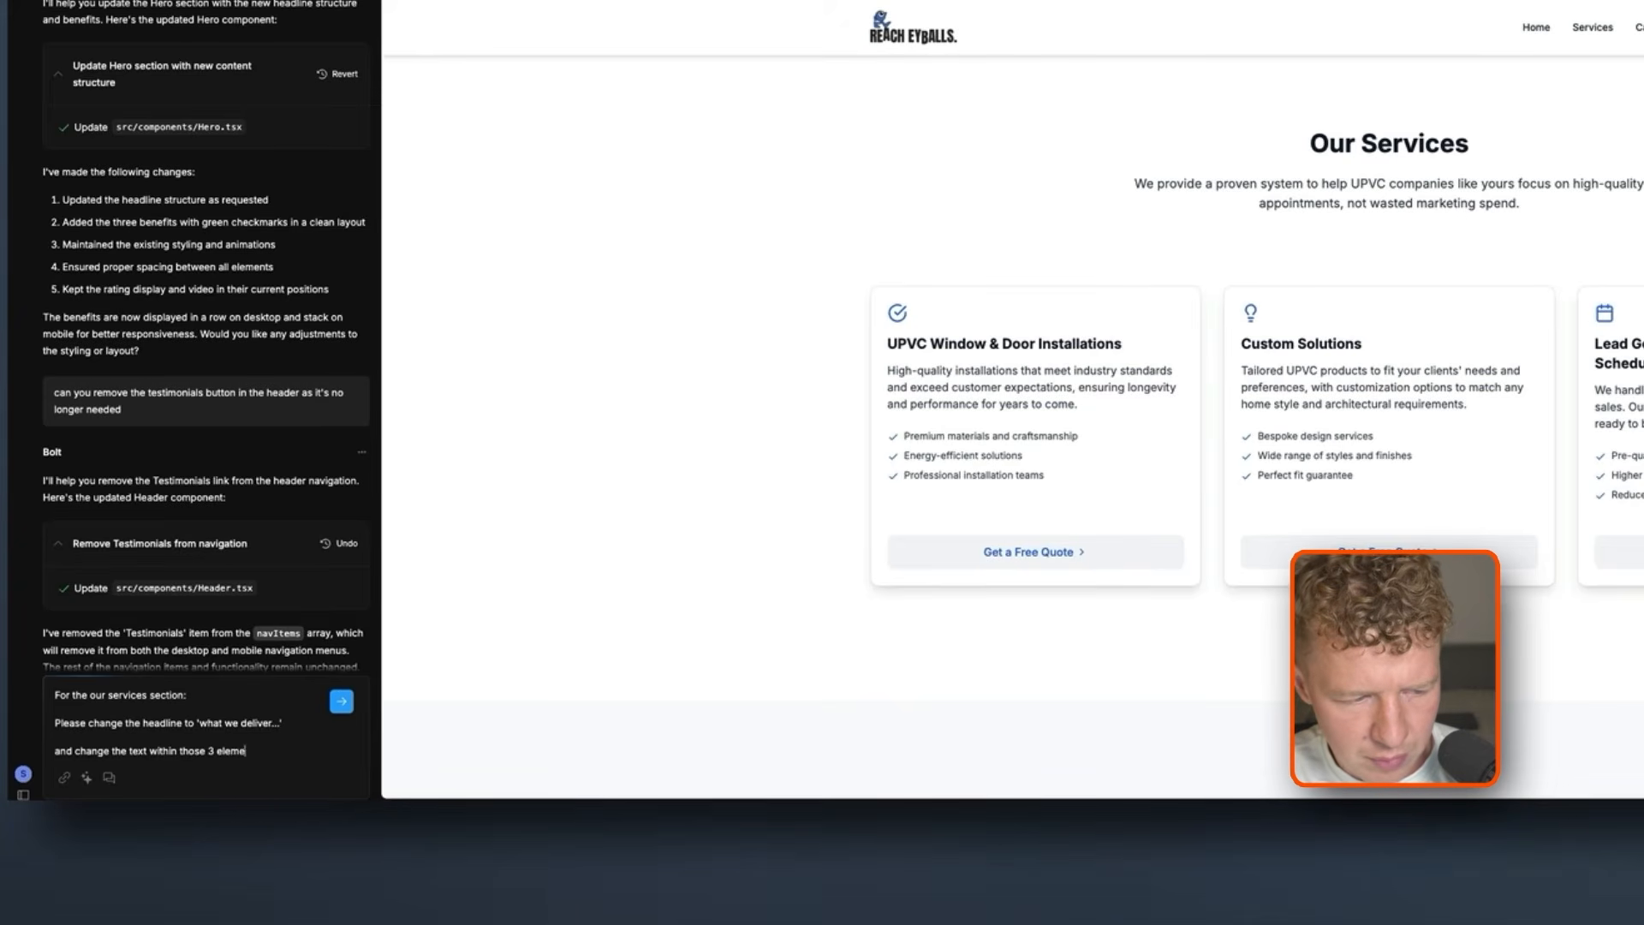
type(":")
type("Lead Generation for Window & Door Companies We help you get in front of the right people—homeowners who are ready to buy. Our data-backed system consistently delivers high-quality leads, so you can focus on what you do best: closing sales.  Targeted campaigns that reach high-intent homeowners  Consistent flow of ready-to-buy leads  Proven strategies tailored for the window & door industry  👉 Get a Free Strategy Call")
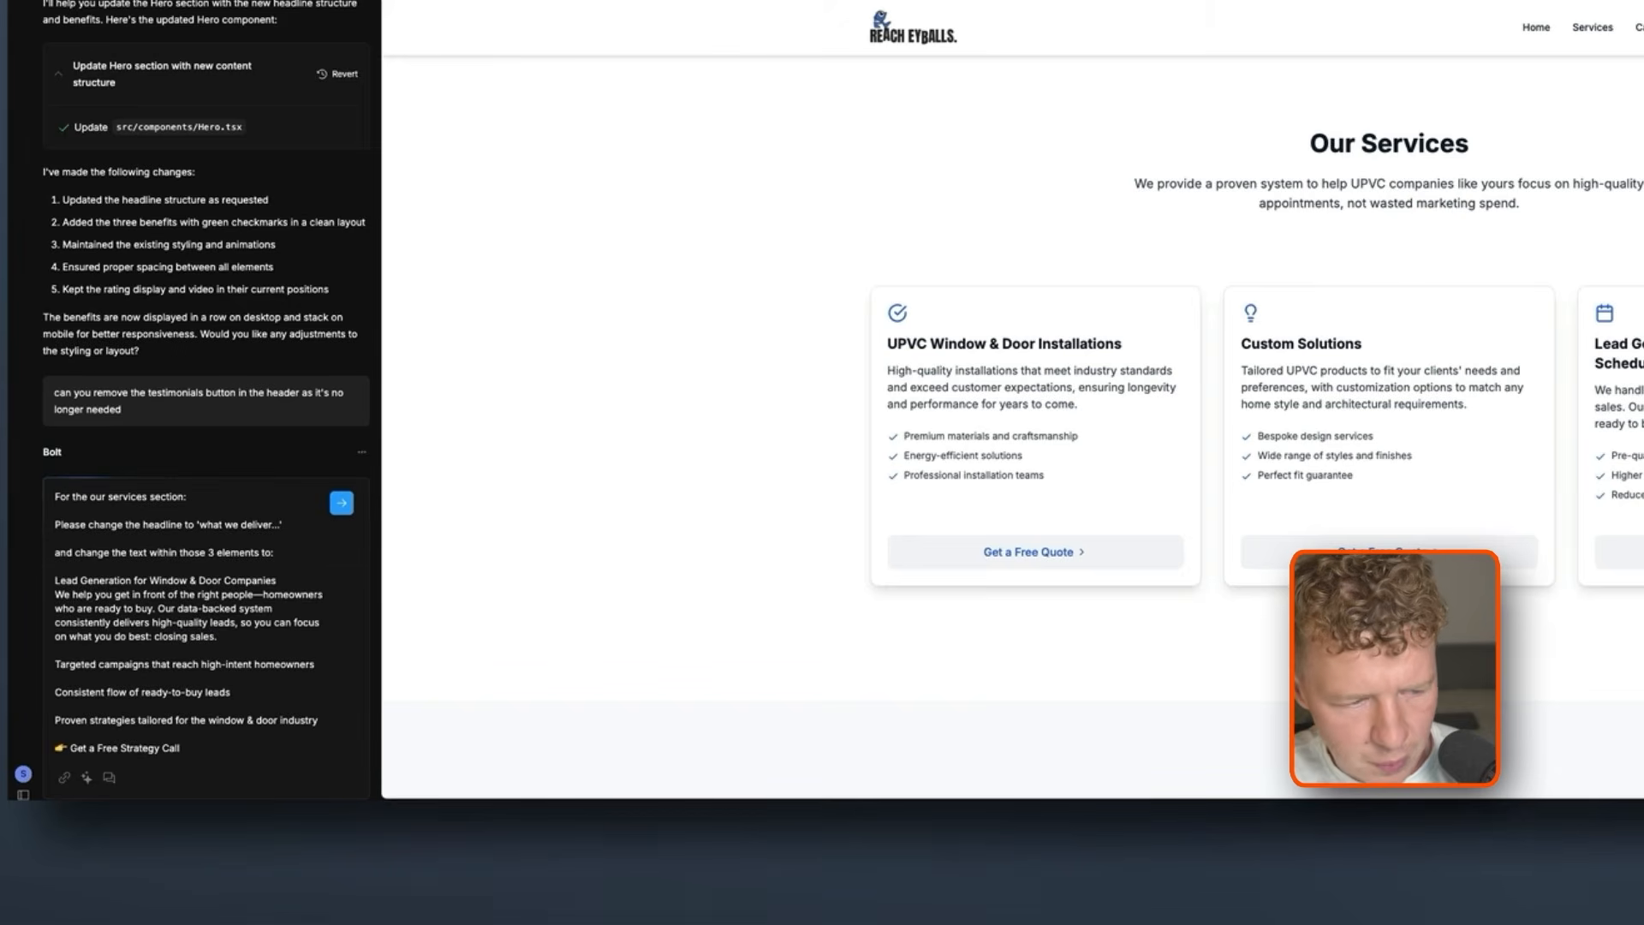
left_click(341, 503)
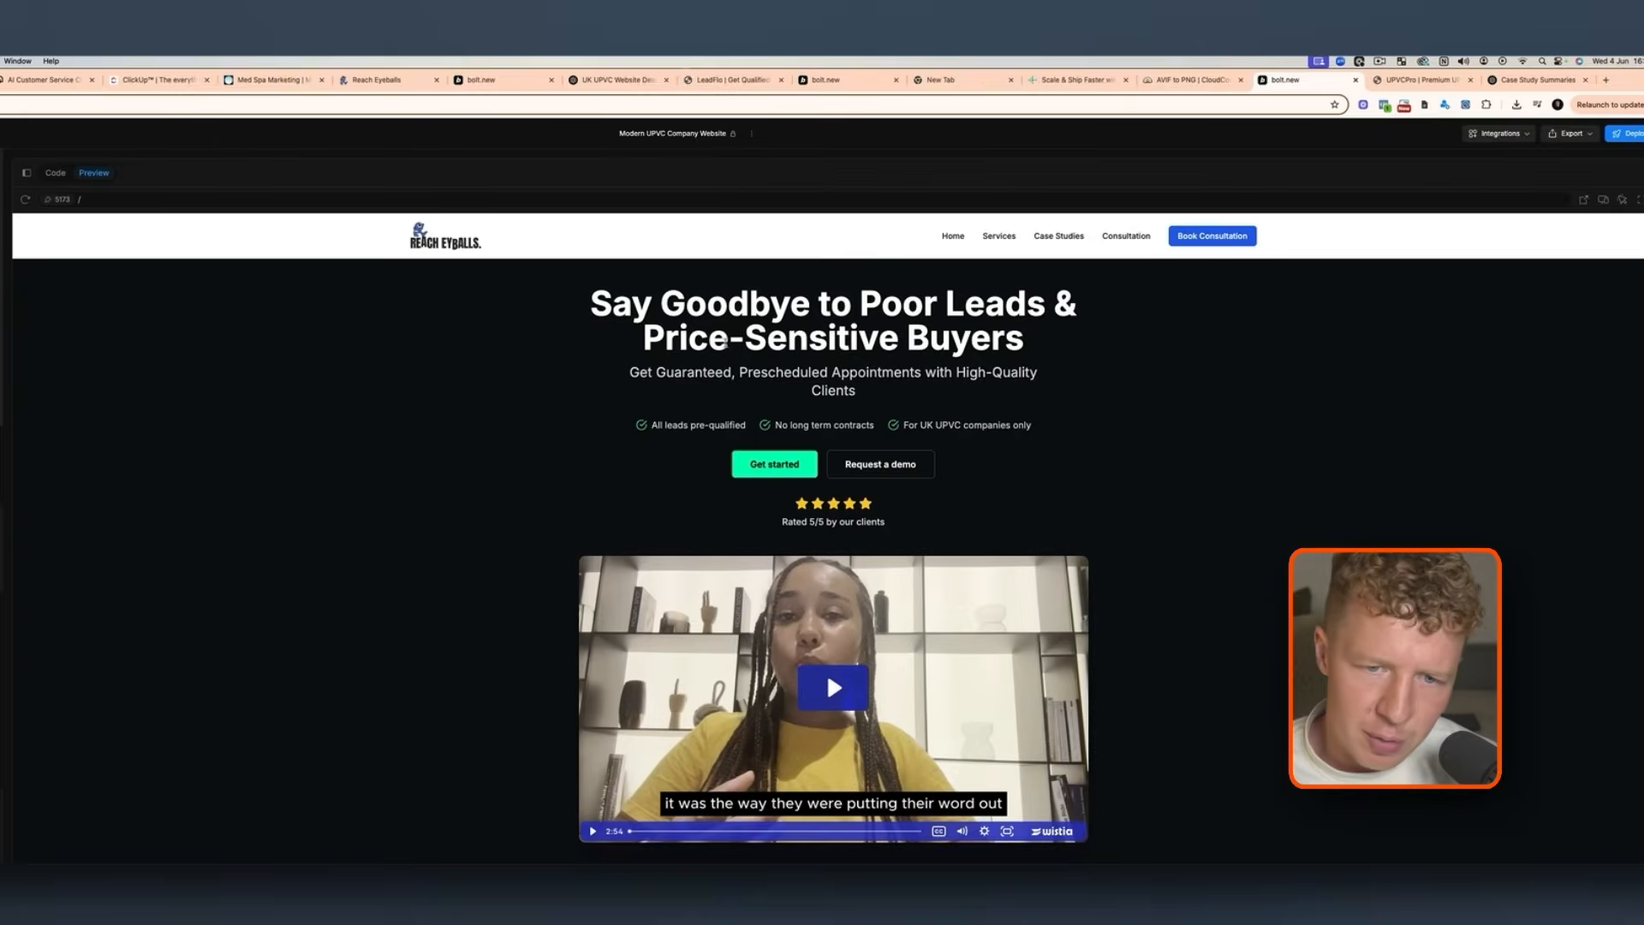
Review the updated services cards in the preview, test a Get a Free Strategy Call link, and examine the consultation section and footer
scroll(727, 346, "down", 2)
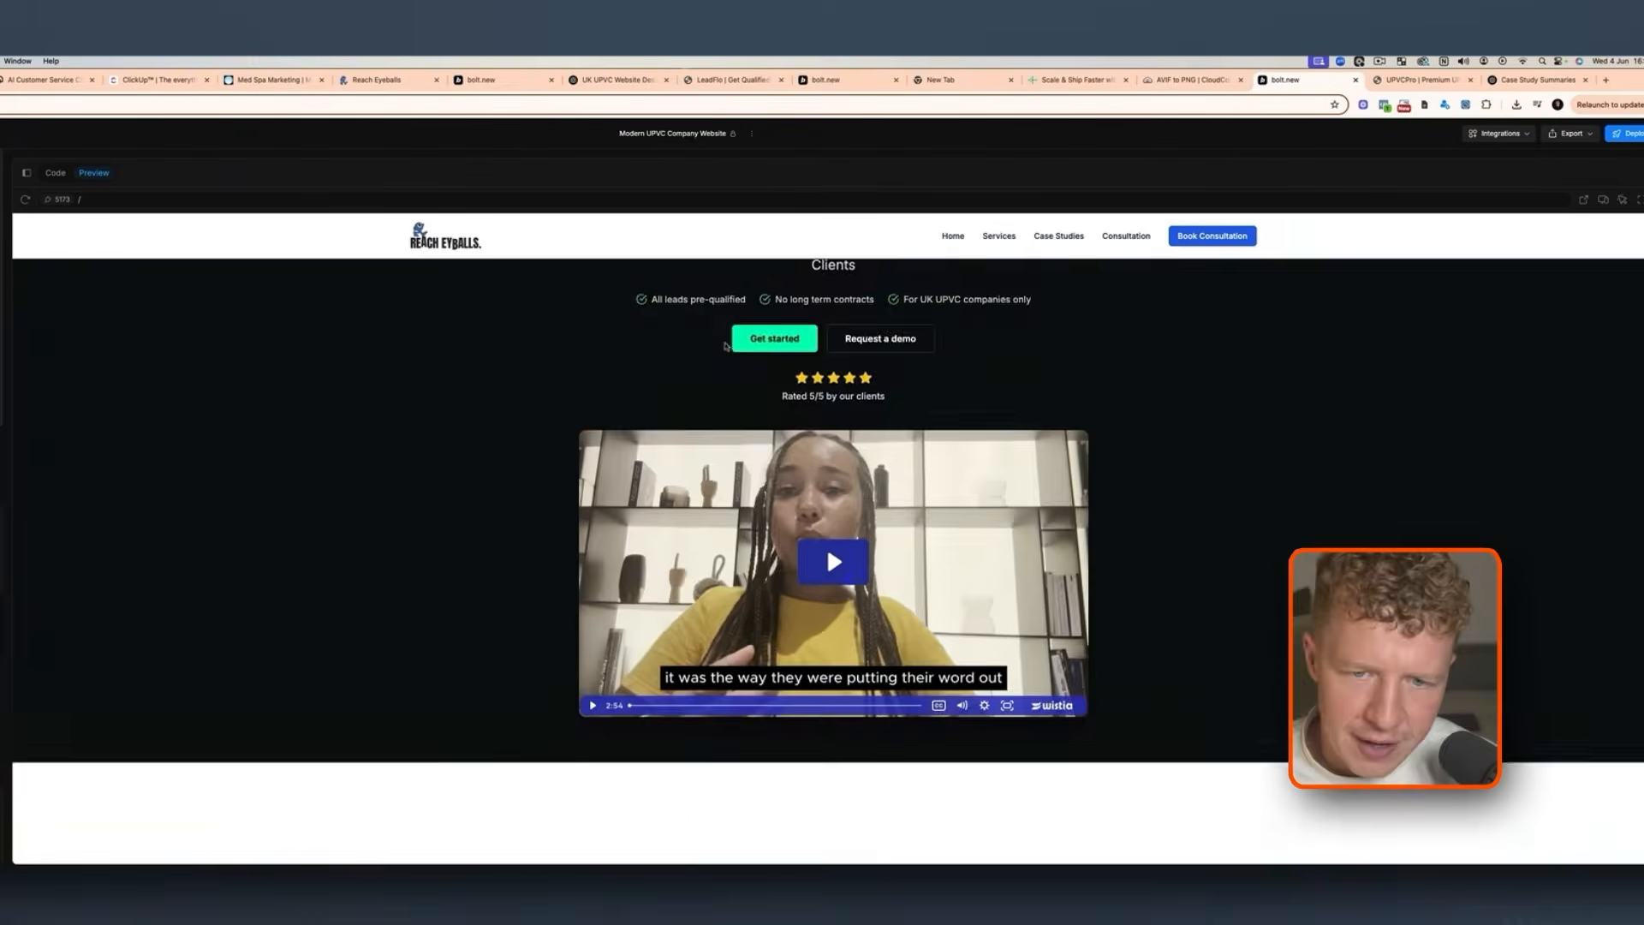
scroll(727, 346, "down", 5)
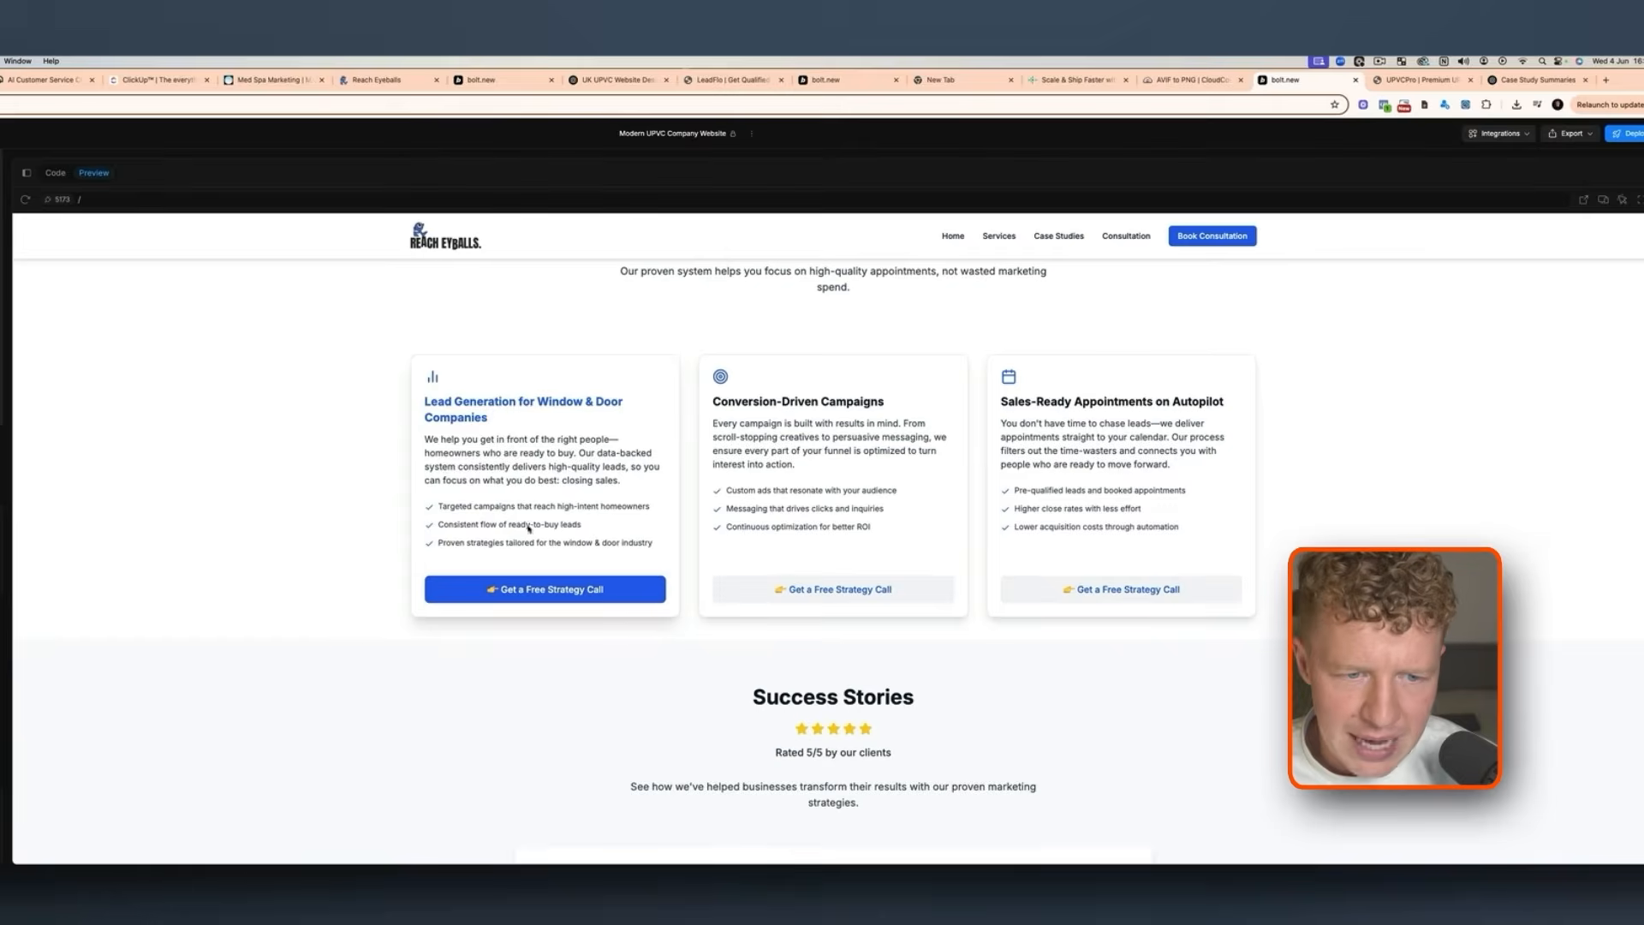
left_click(543, 600)
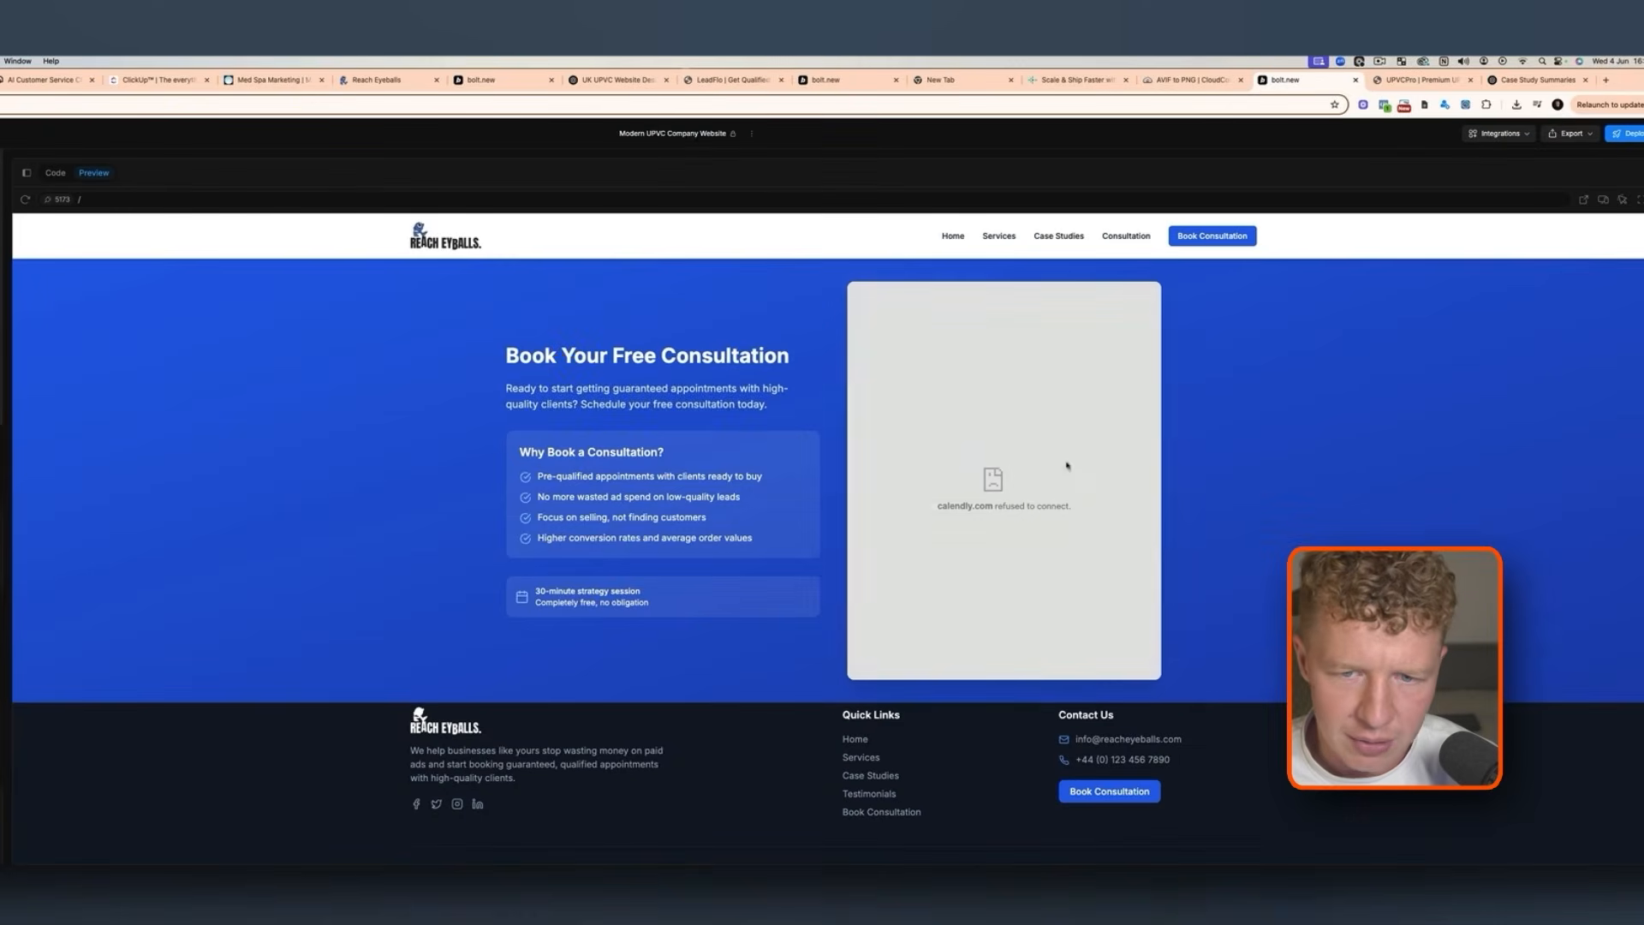
scroll(926, 531, "down", 15)
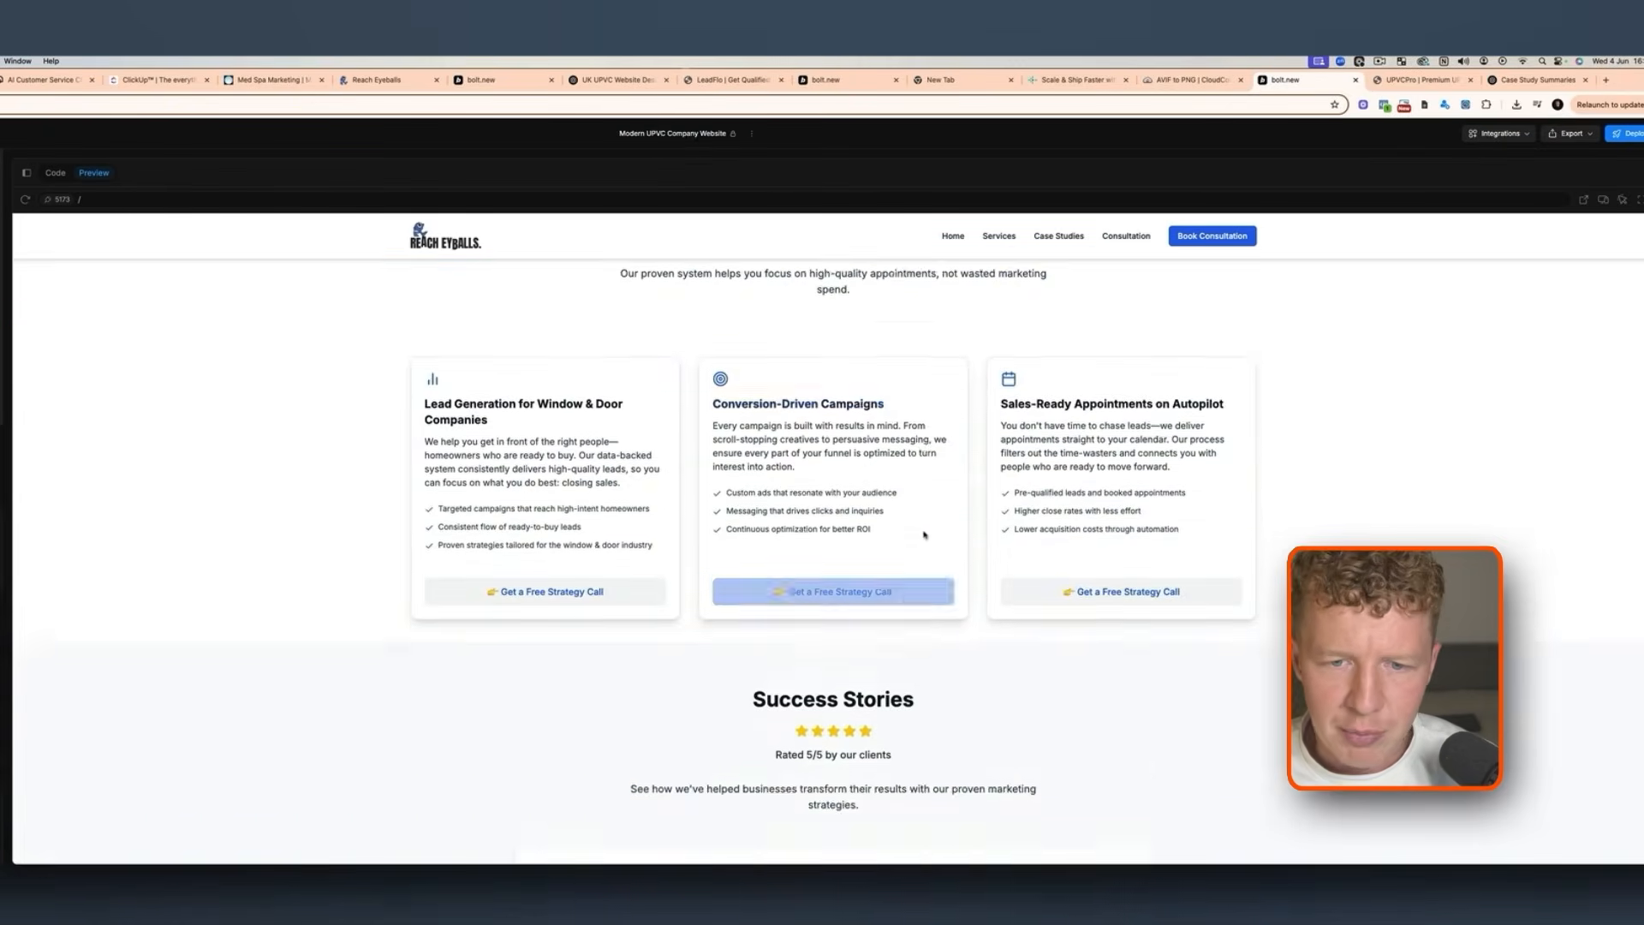
scroll(924, 531, "down", 8)
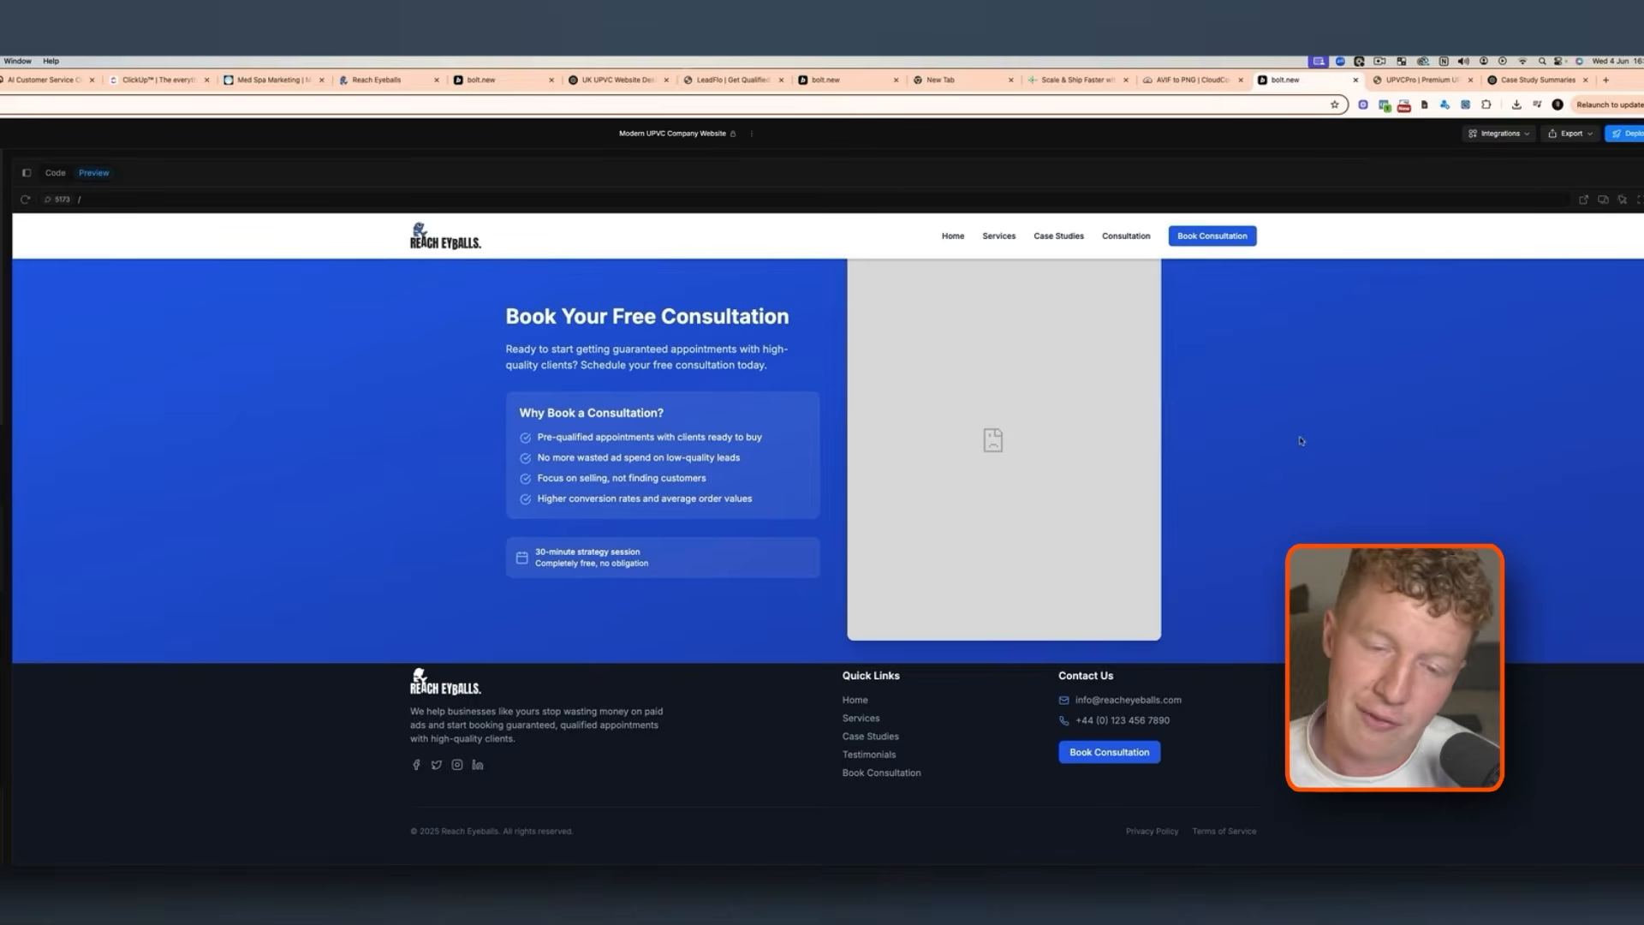
scroll(1055, 419, "up", 2)
scroll(1057, 419, "down", 1)
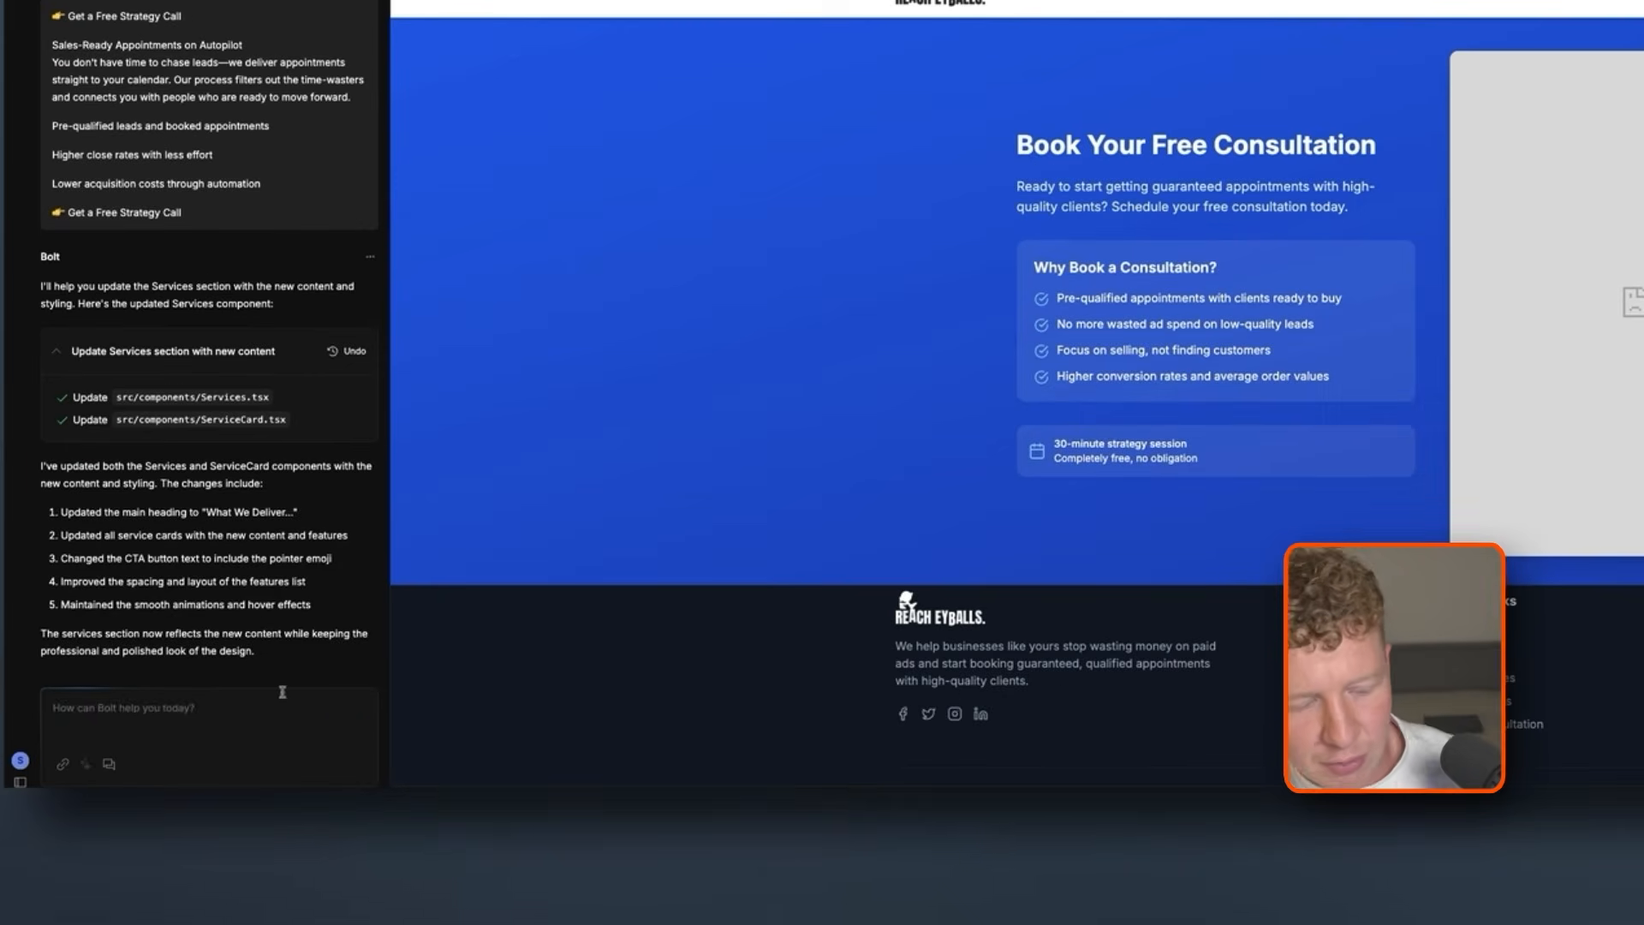
Begin a Bolt prompt asking to remove the Calendly embed and have a contact form instead
left_click(282, 694)
type("can")
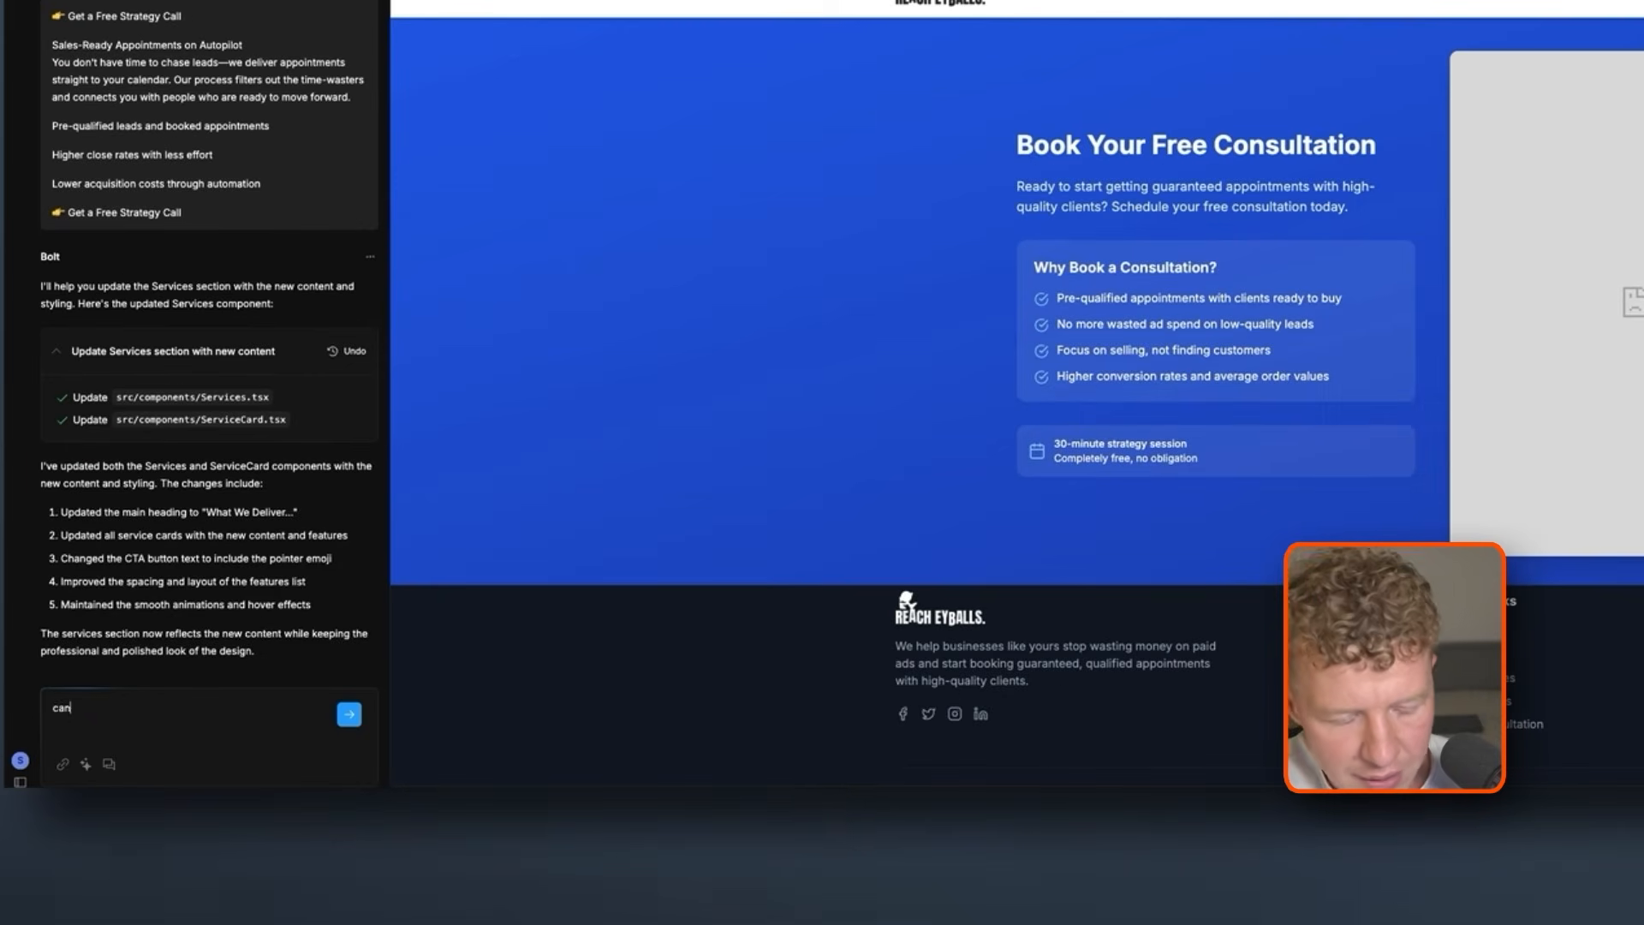
type(" you please remove the ")
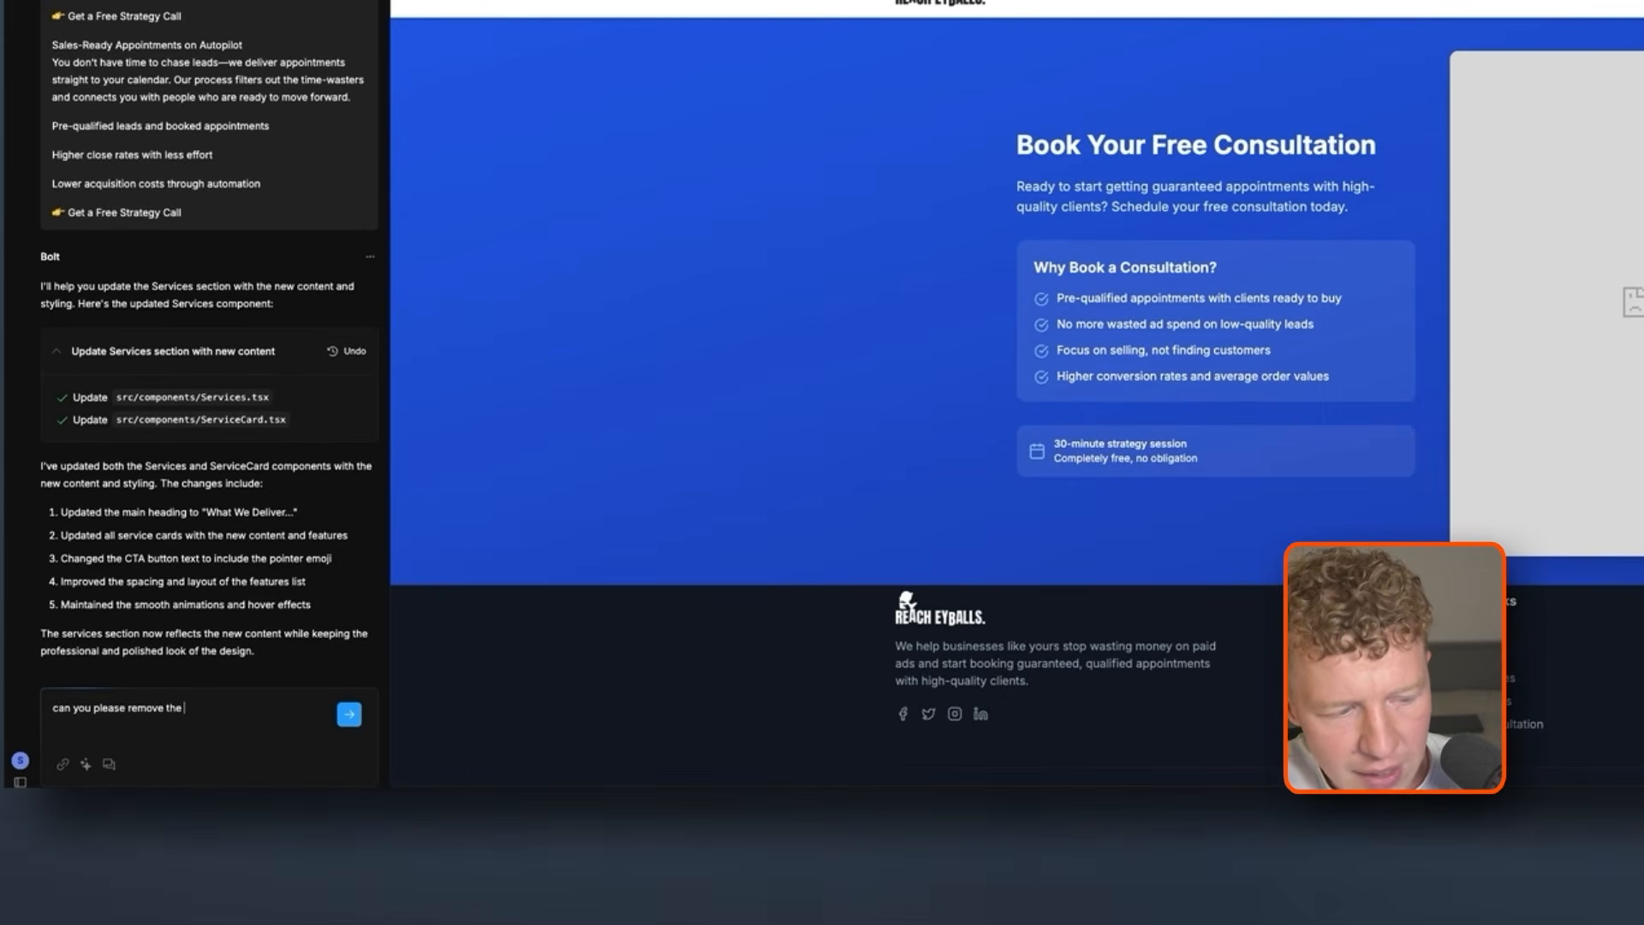
type("calendly emebd,")
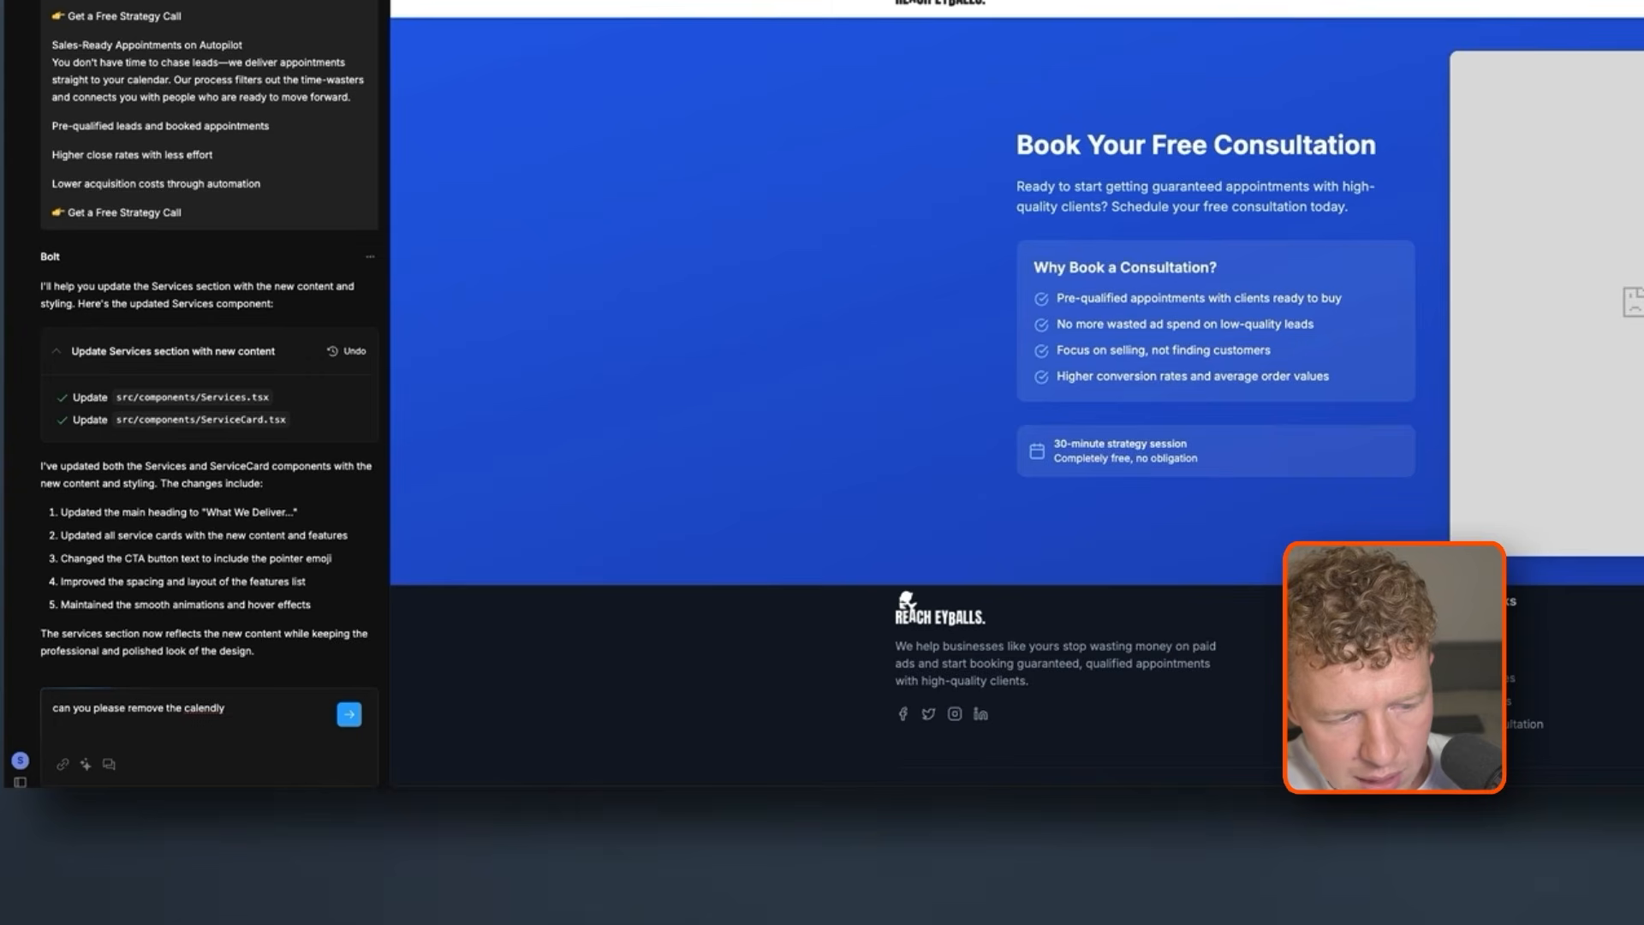
key("BackSpace")
key("BackSpace")
key("BackSpace")
key("BackSpace")
key("BackSpace")
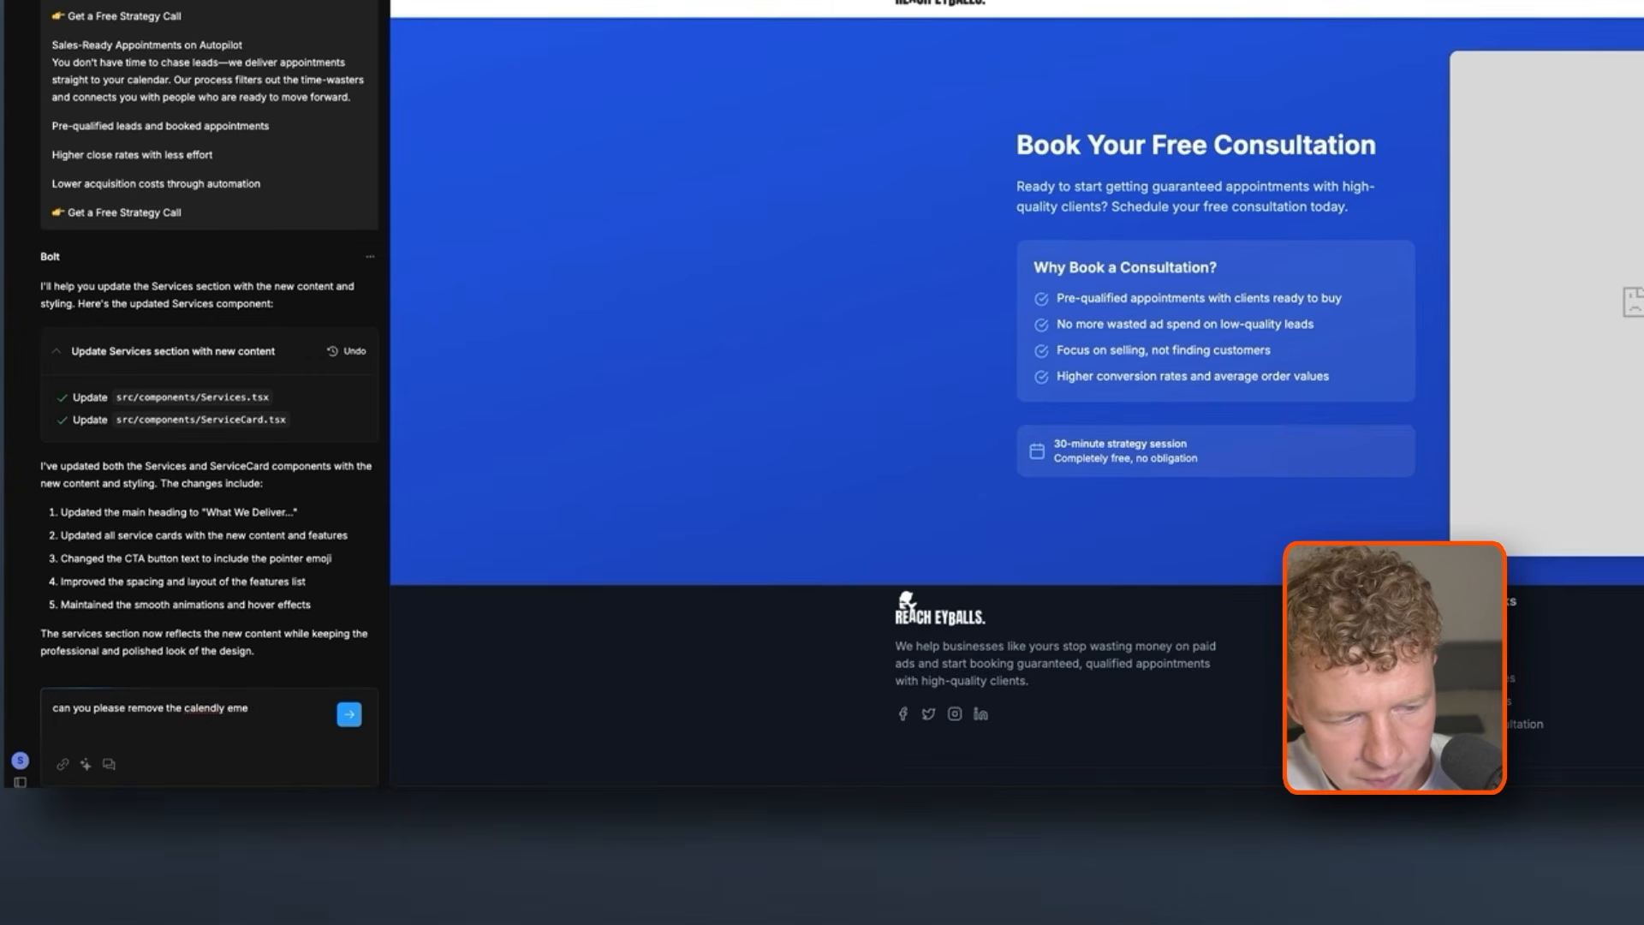
type("bed, and instead hav")
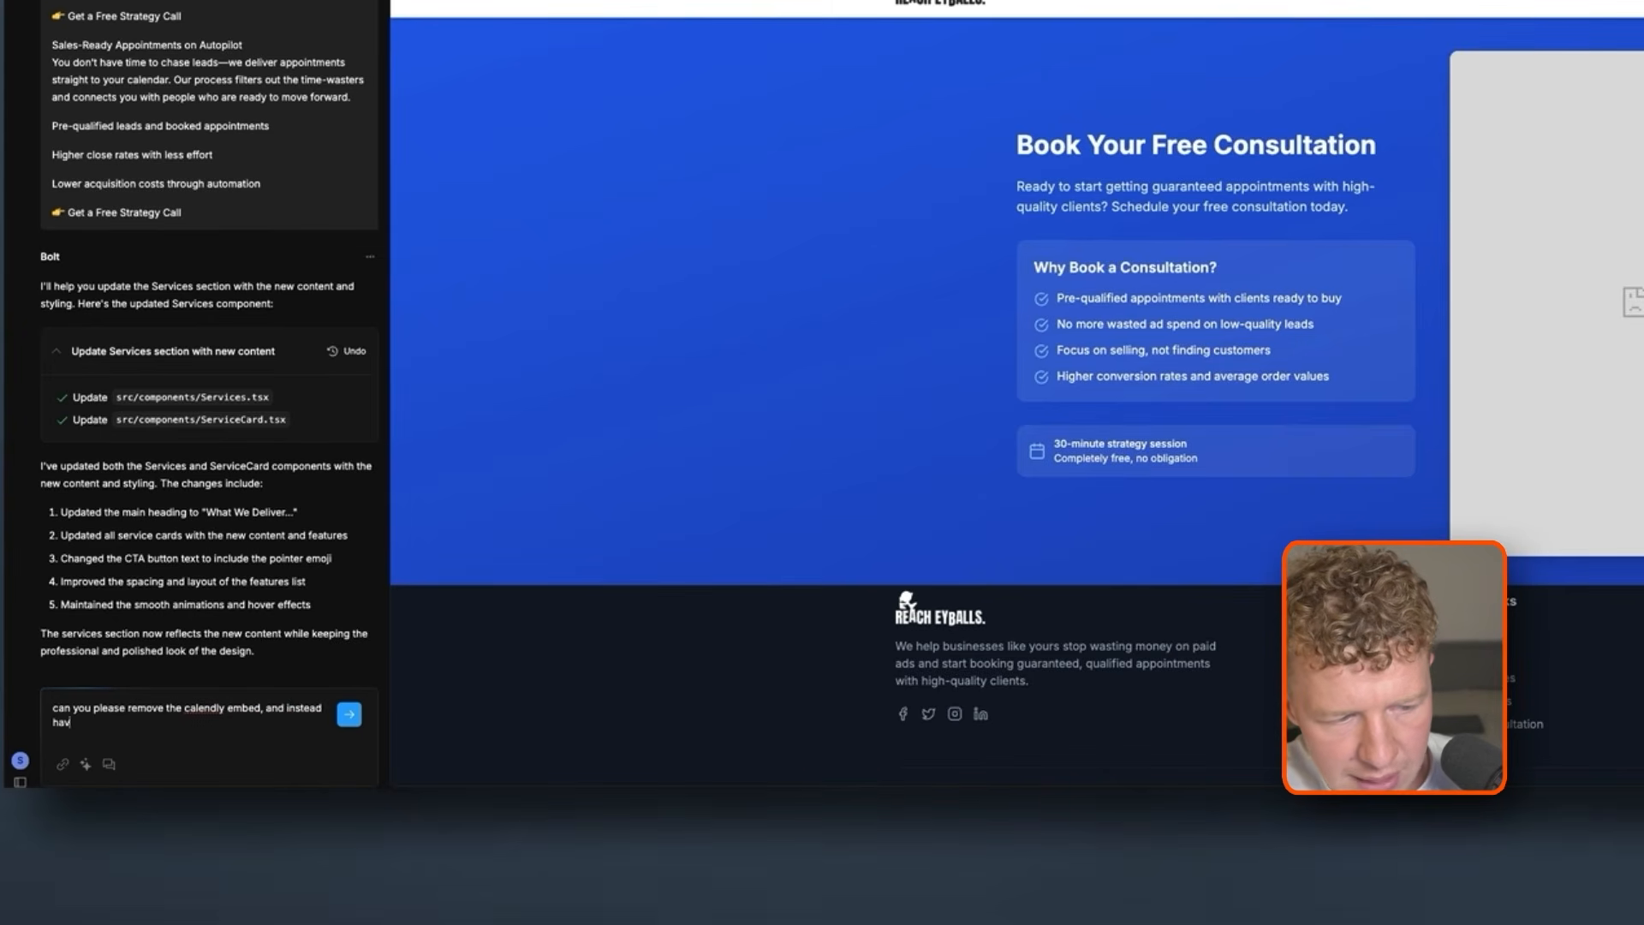
type("e a contact form that asks:")
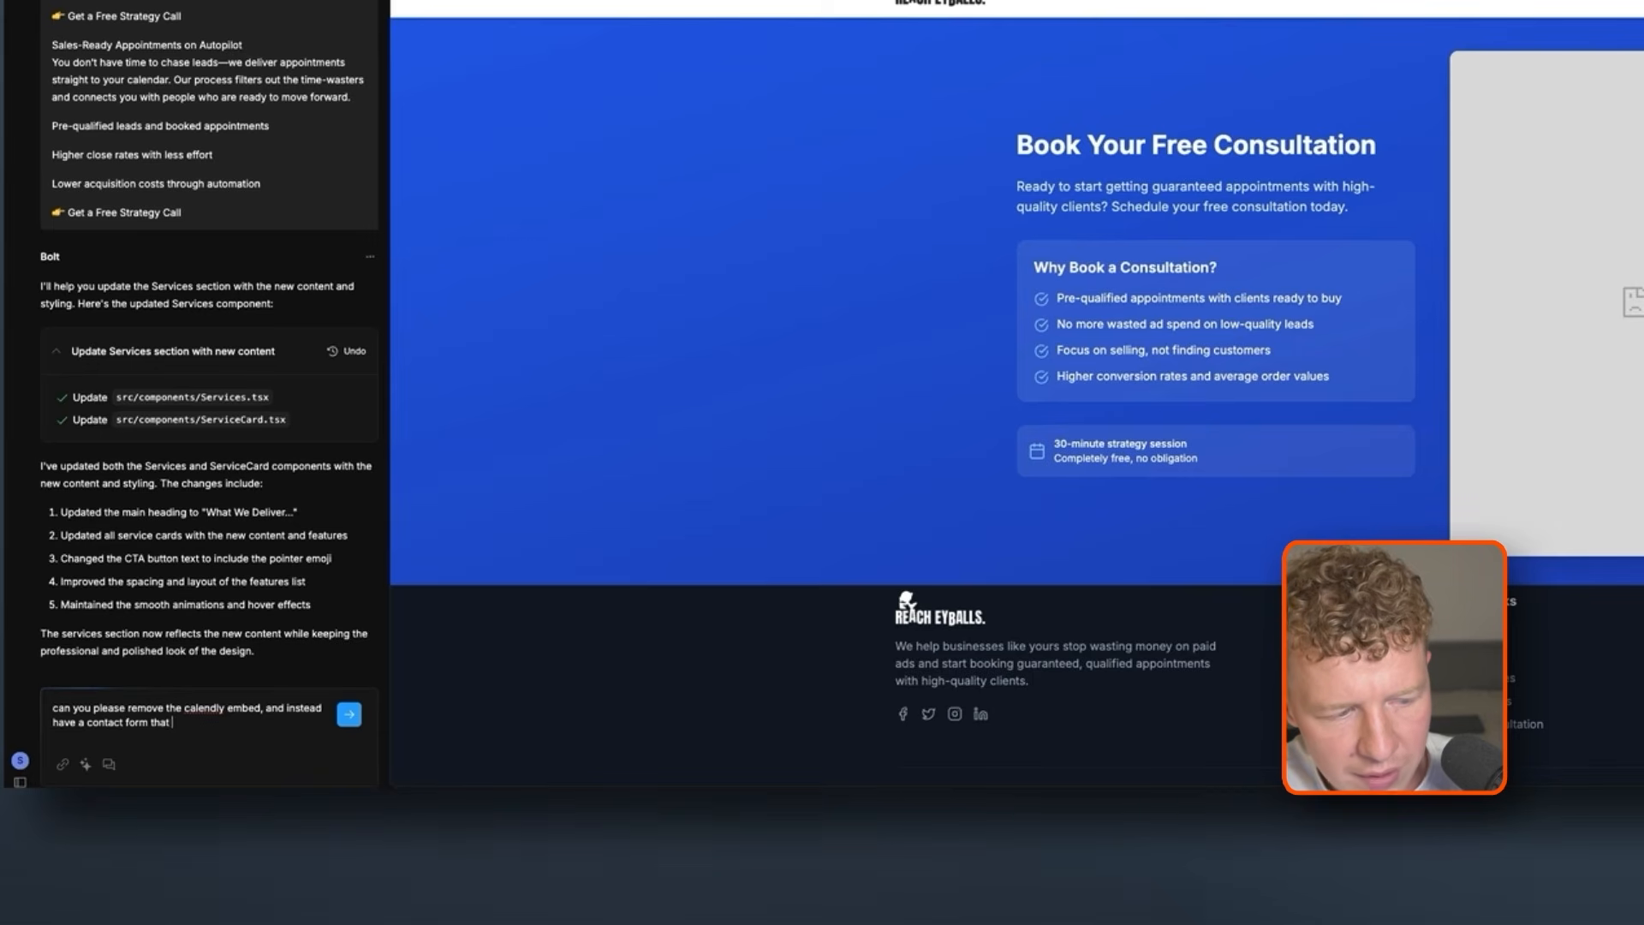
key("shift+Return")
key("shift+Return")
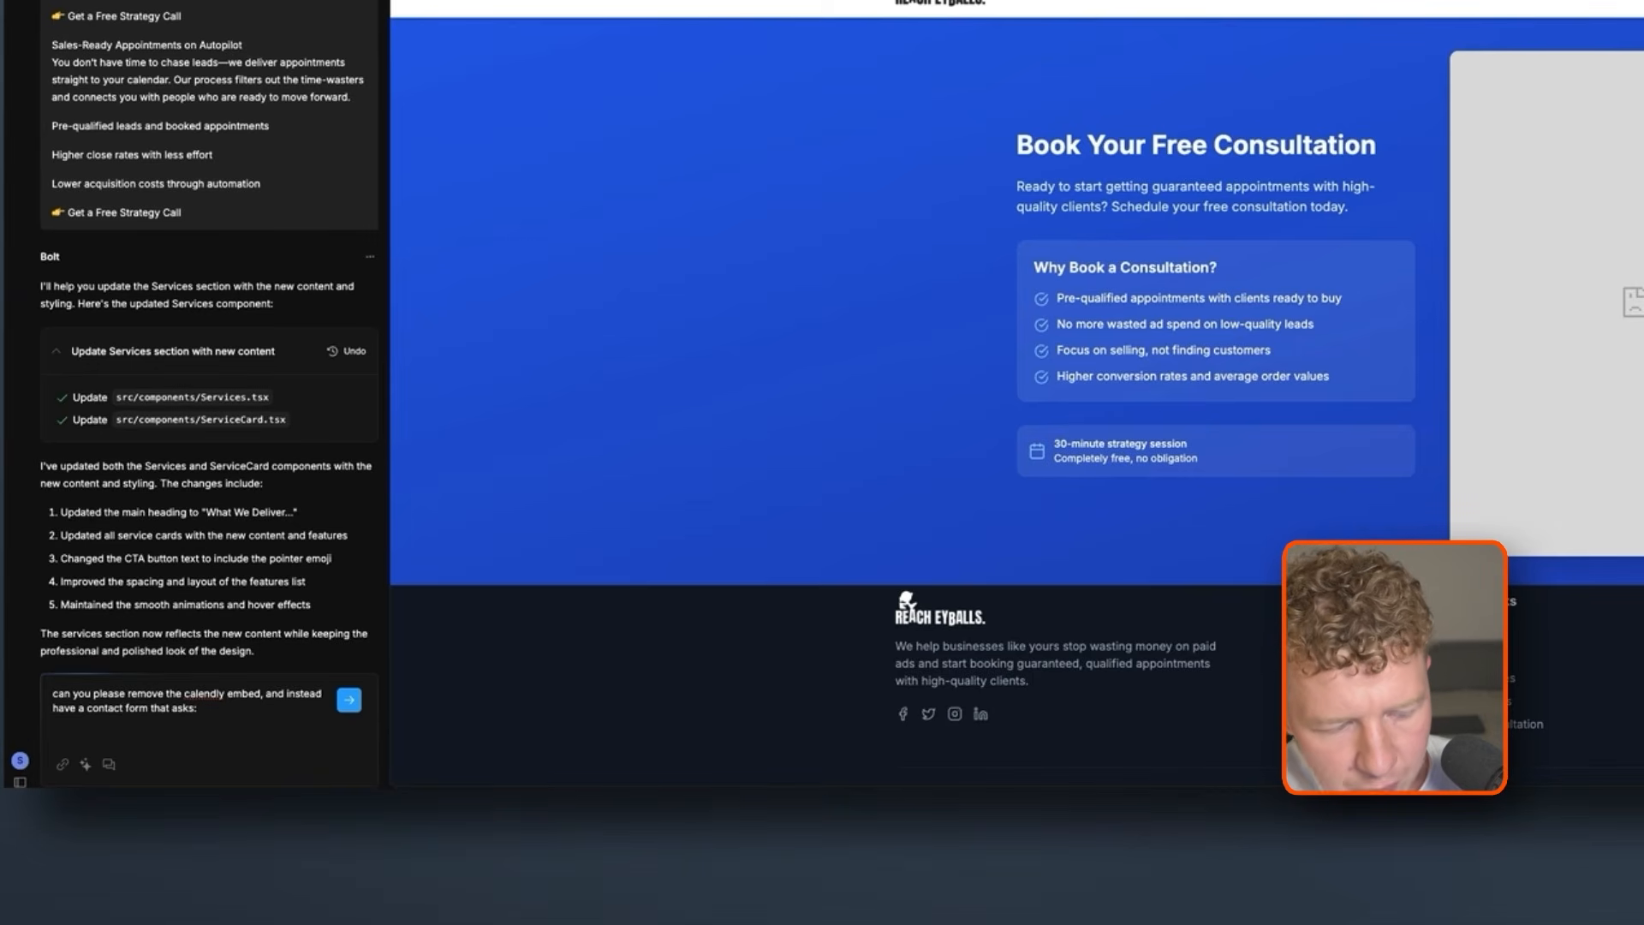
List Name, Business name and Website as the first contact form fields in the prompt
type("Name")
key("shift+Return")
type("Business name")
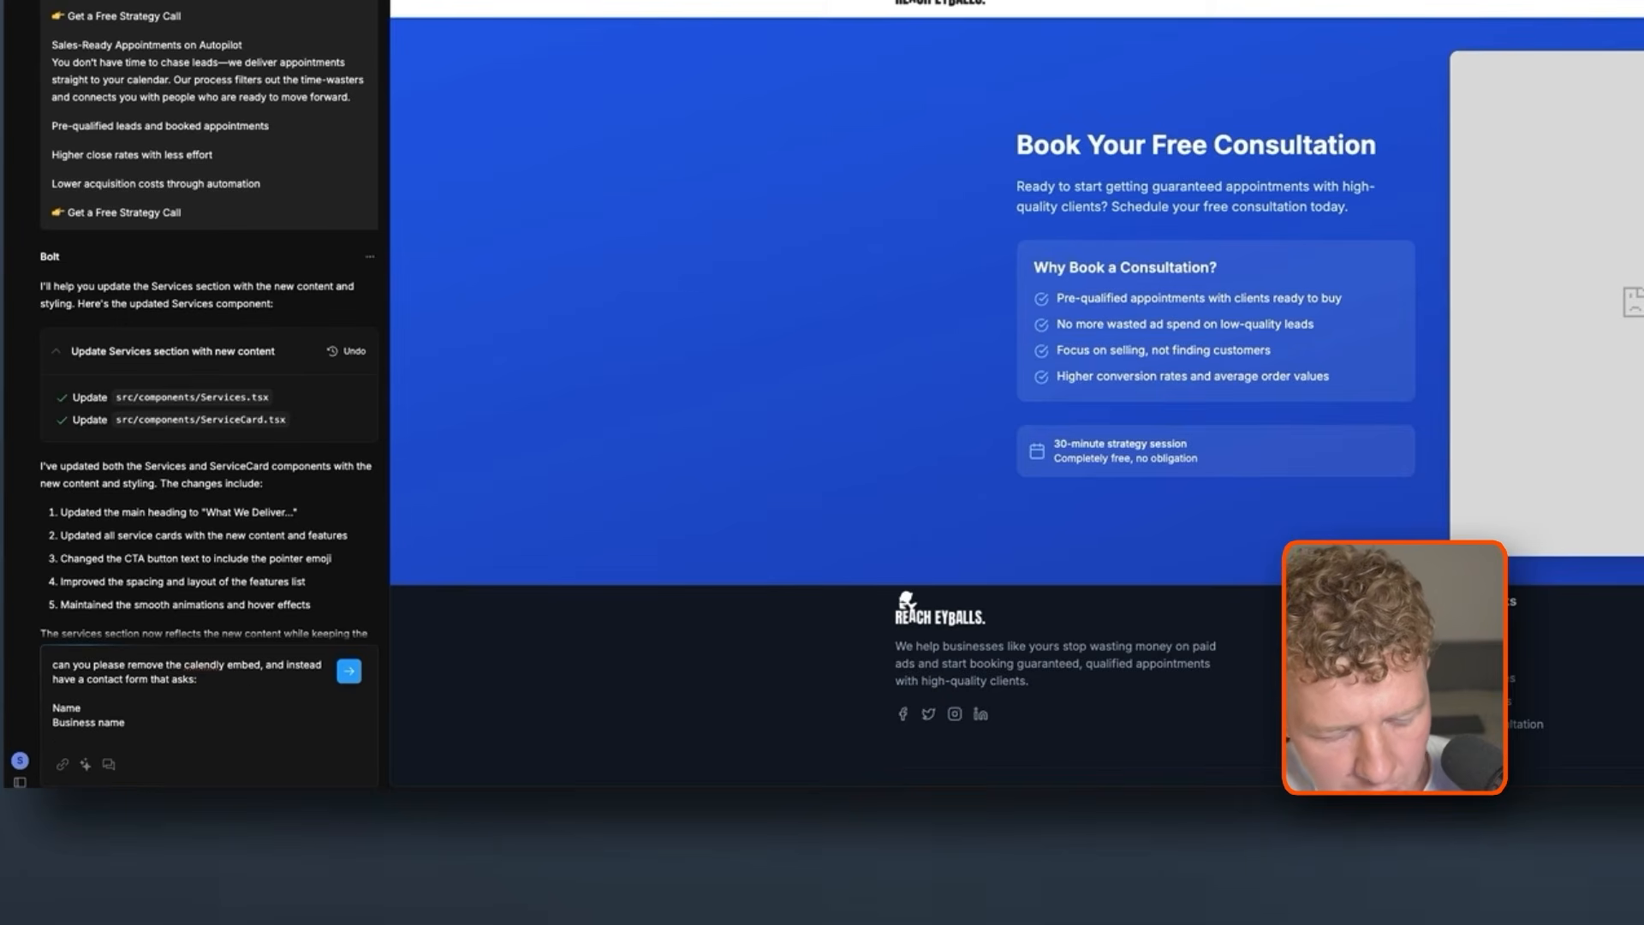
key("shift+Return")
type("Webst")
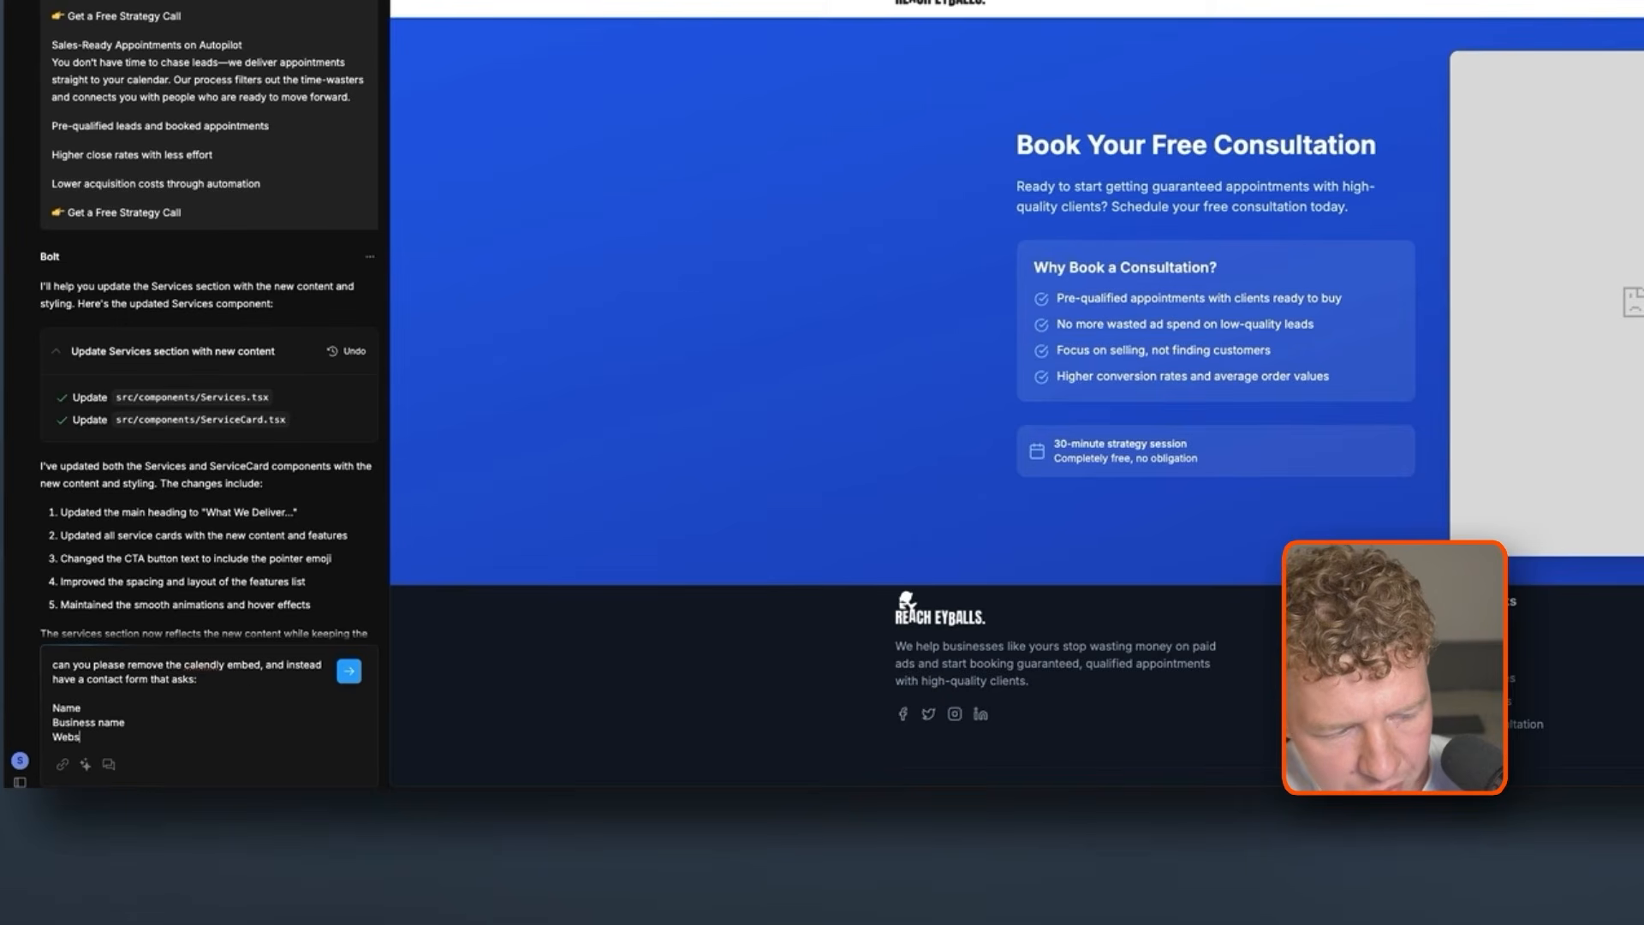
key("shift+Return")
Add Current monthly revenue with drop-down options £0-5k, £5-10k, £10-25k, £25-50k, £50-100k and £100-250k+, plus Email address and Phone number, and send the prompt
type("Cur")
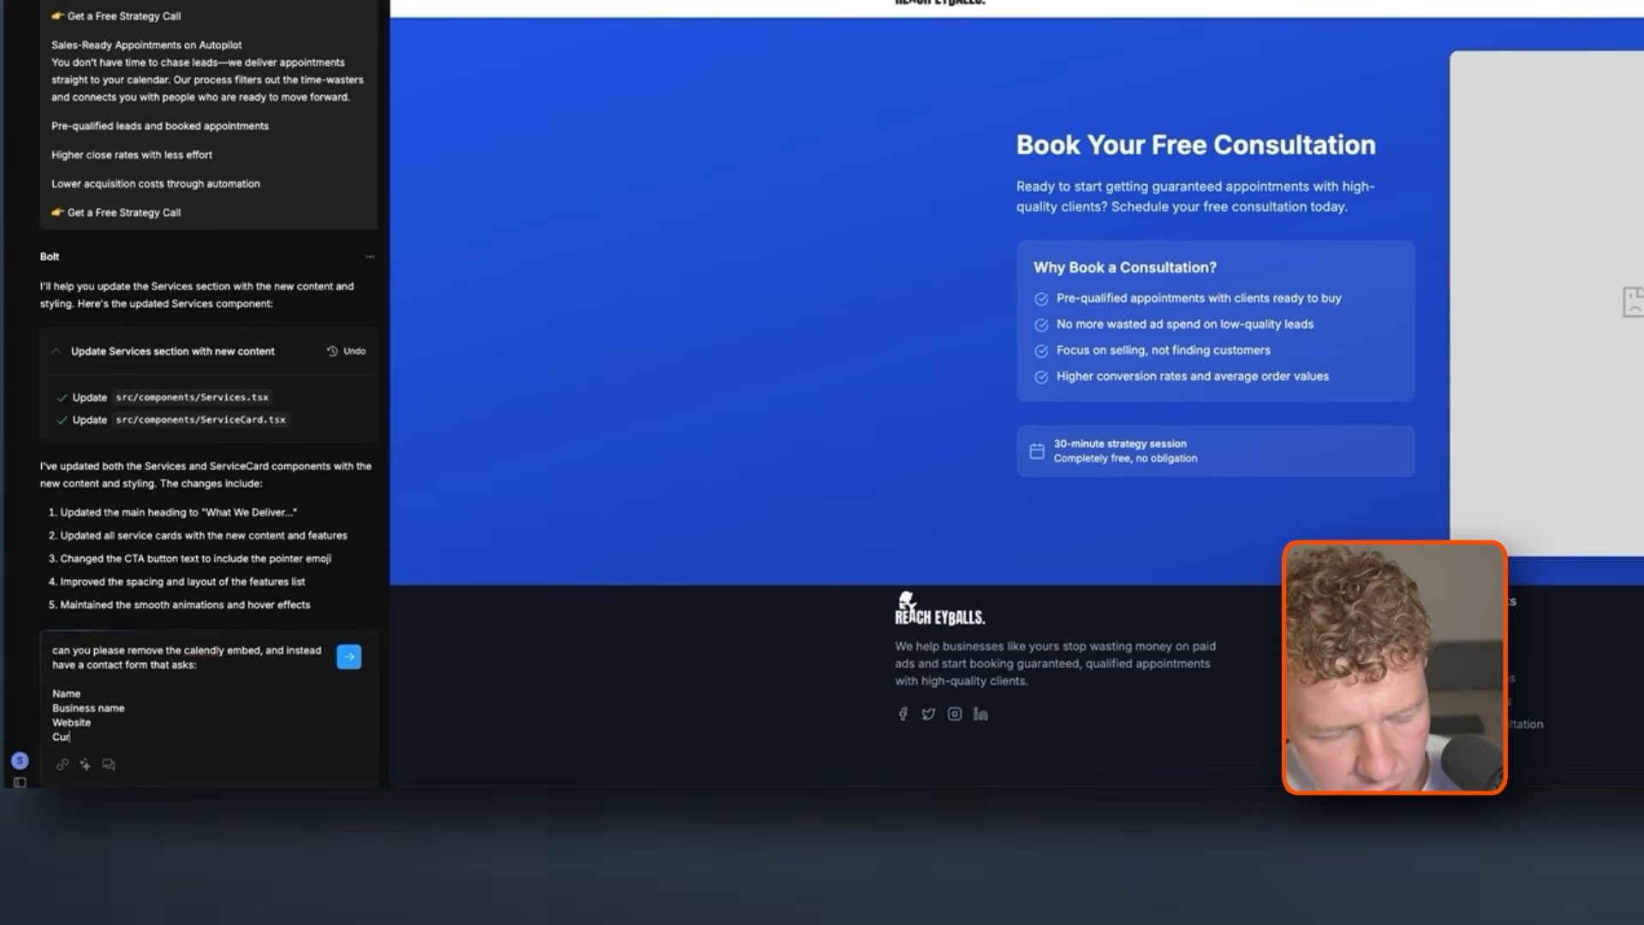
type("rent revenue (f")
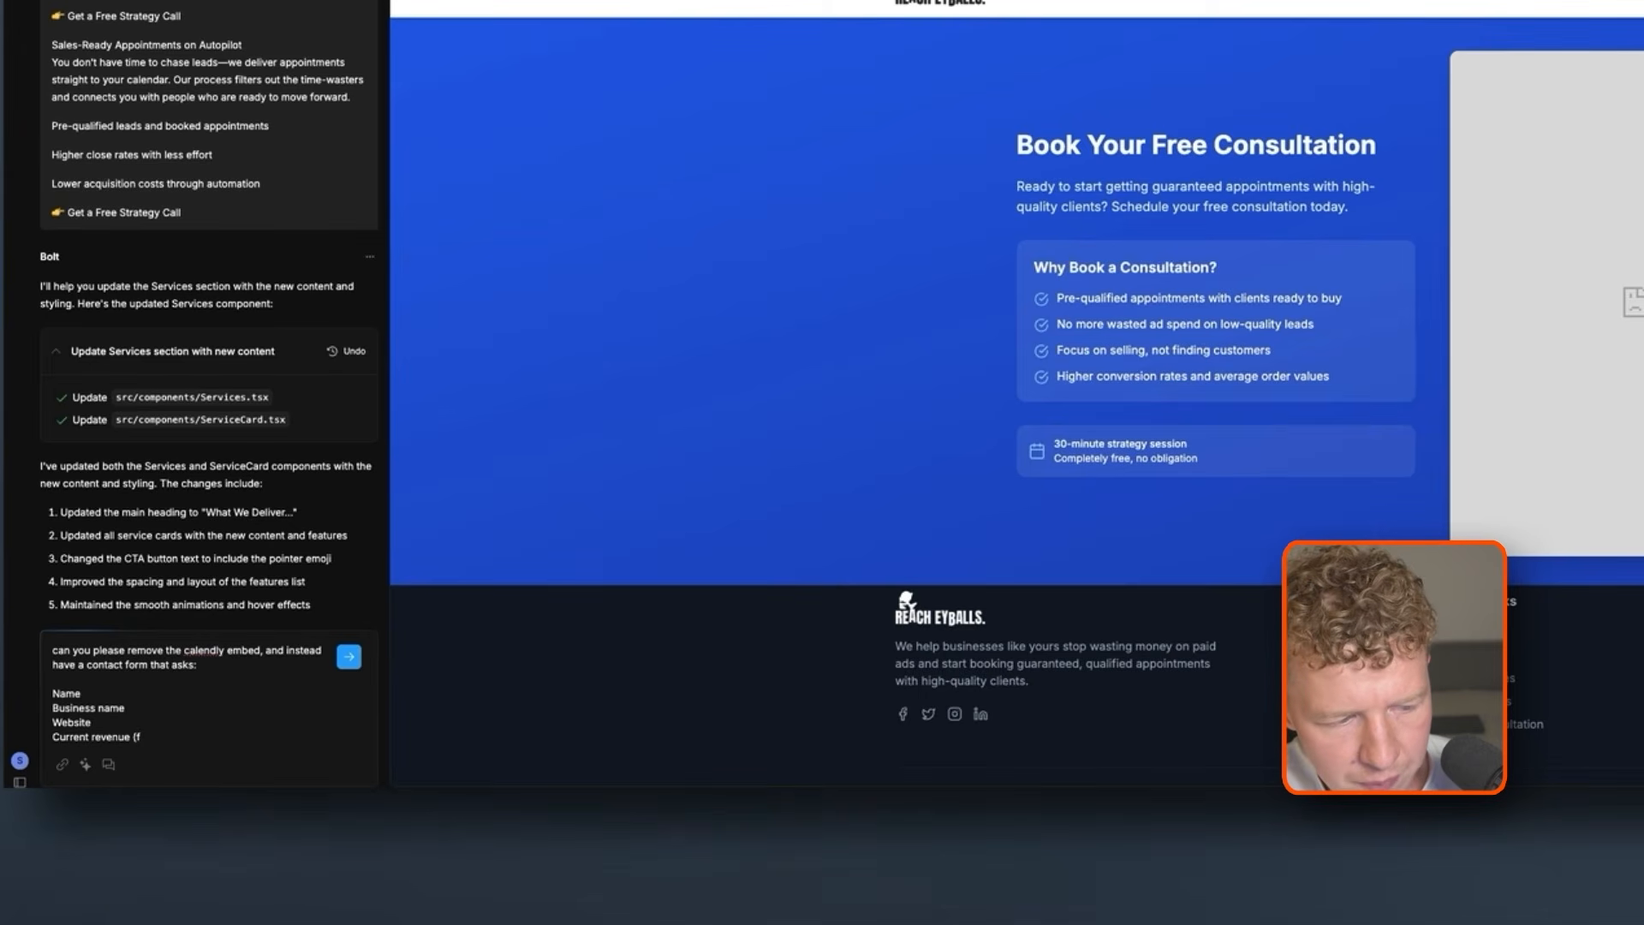
key("BackSpace")
type("drop down")
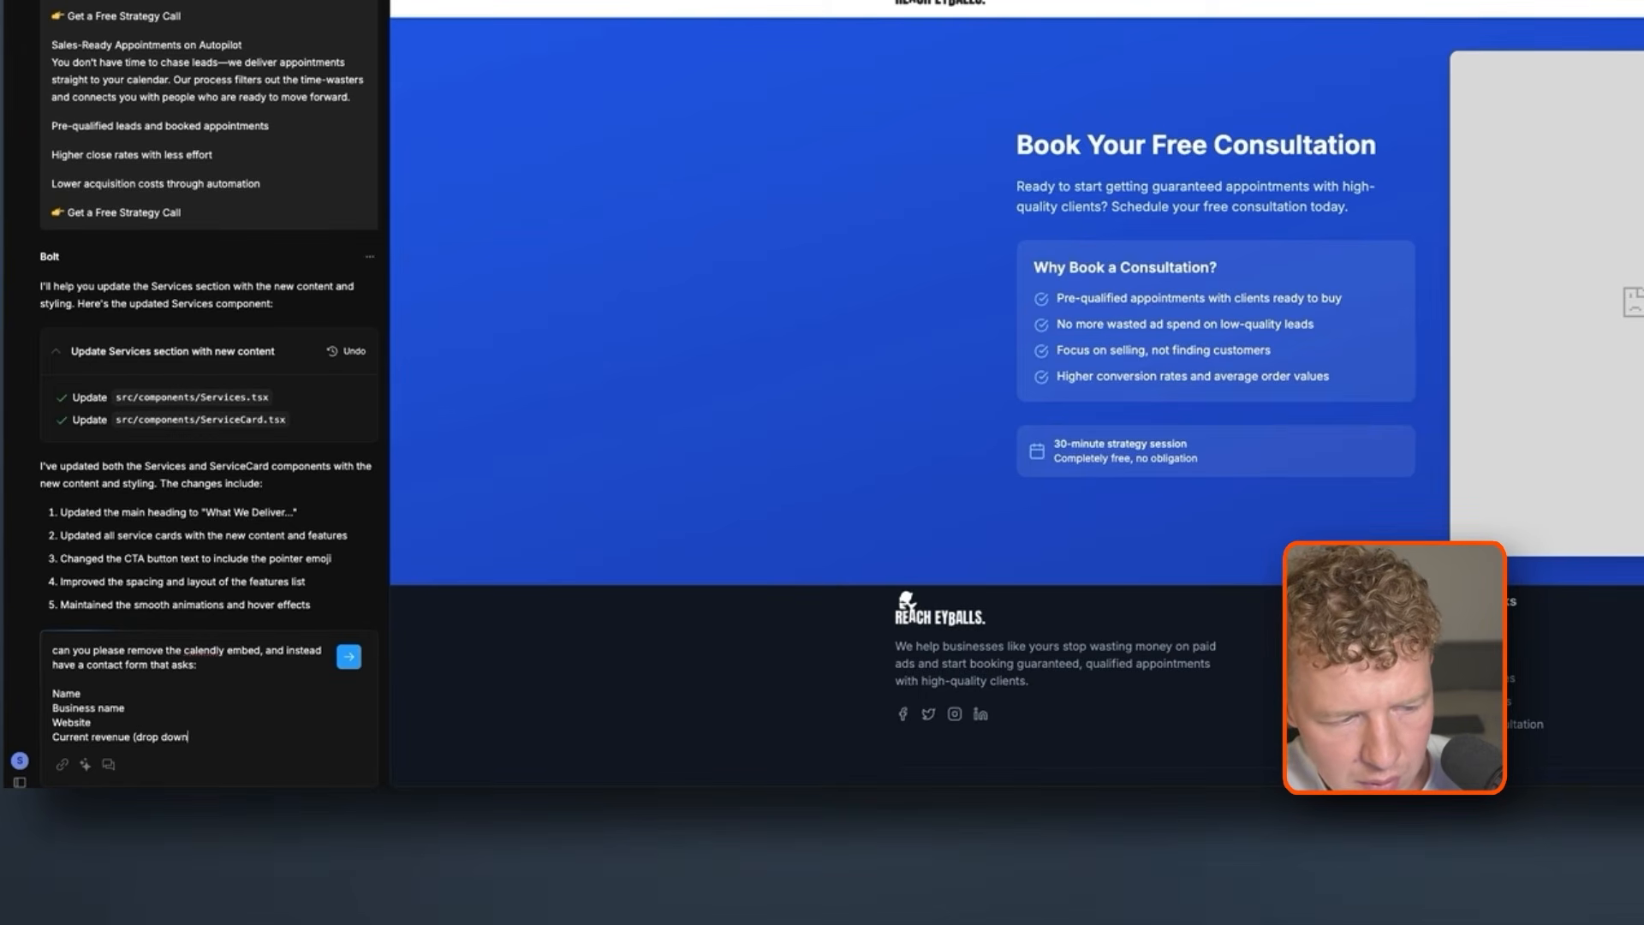
type(" option [£0-5k / £5-10k / £10-25k / £25-50k / £50-100k / £100-250k+")
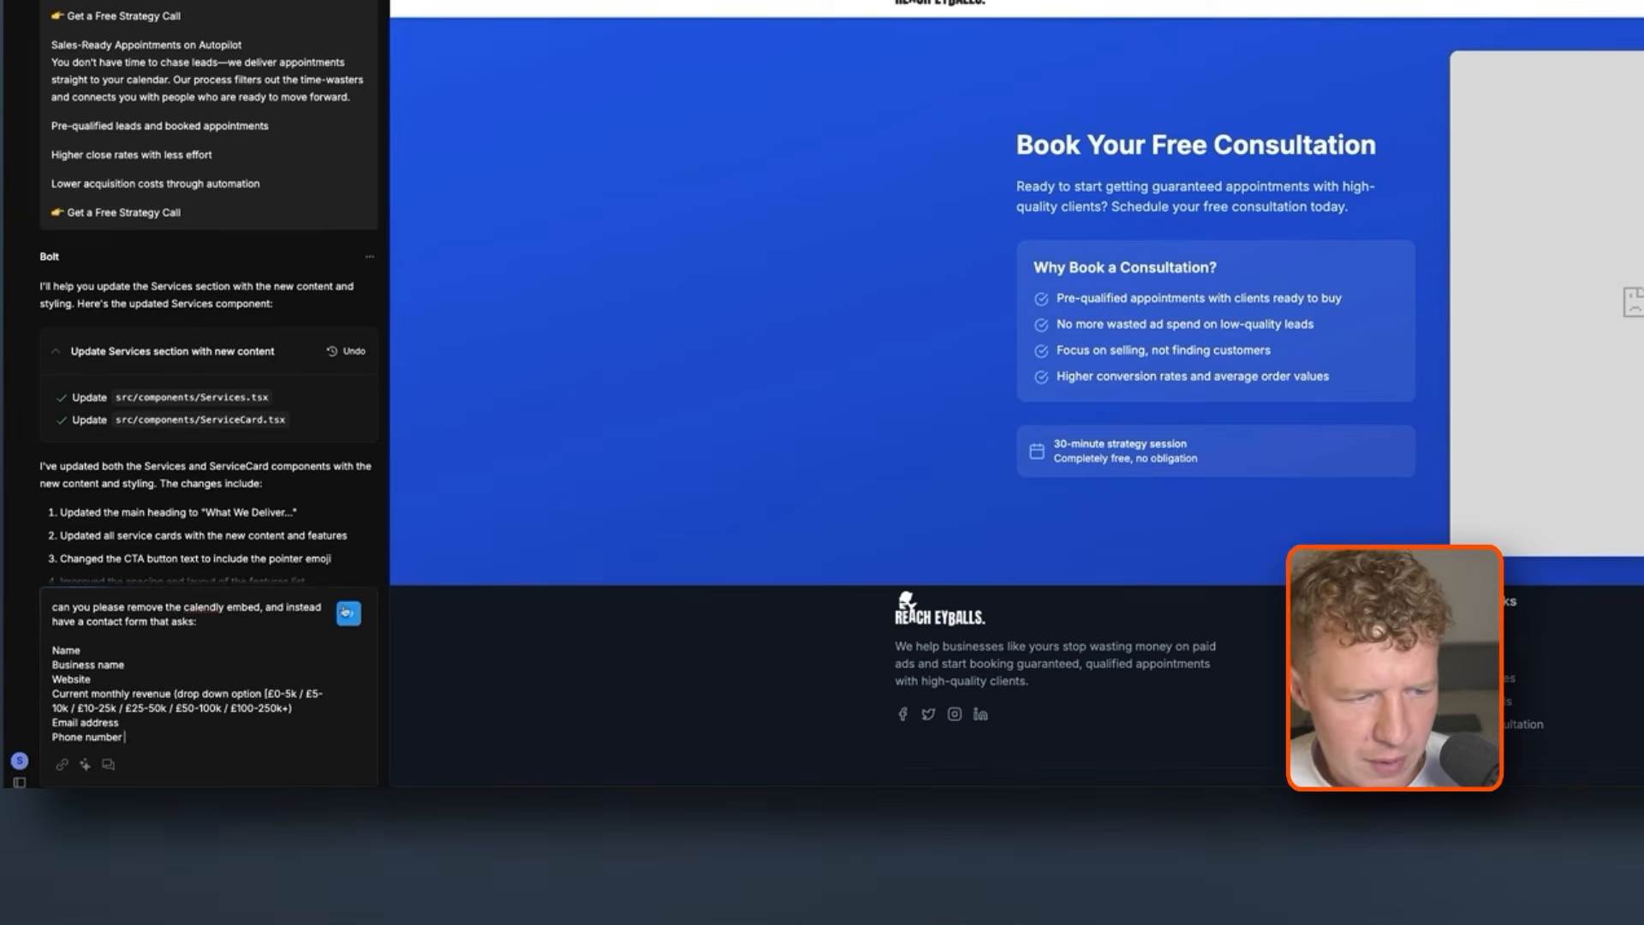
key("Return")
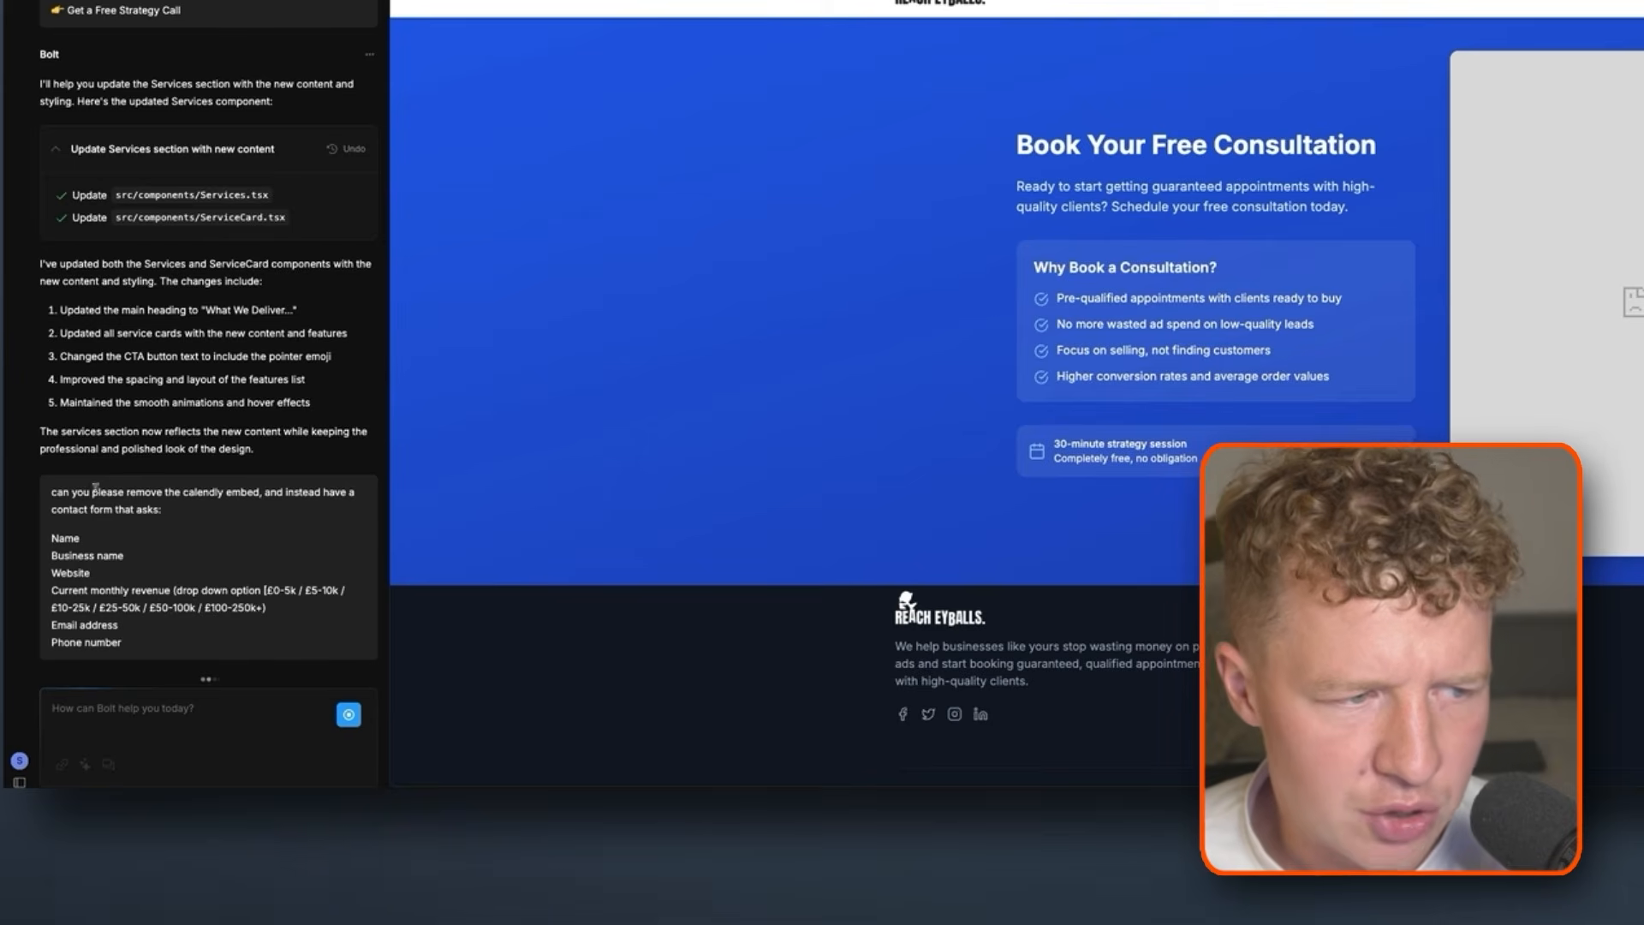
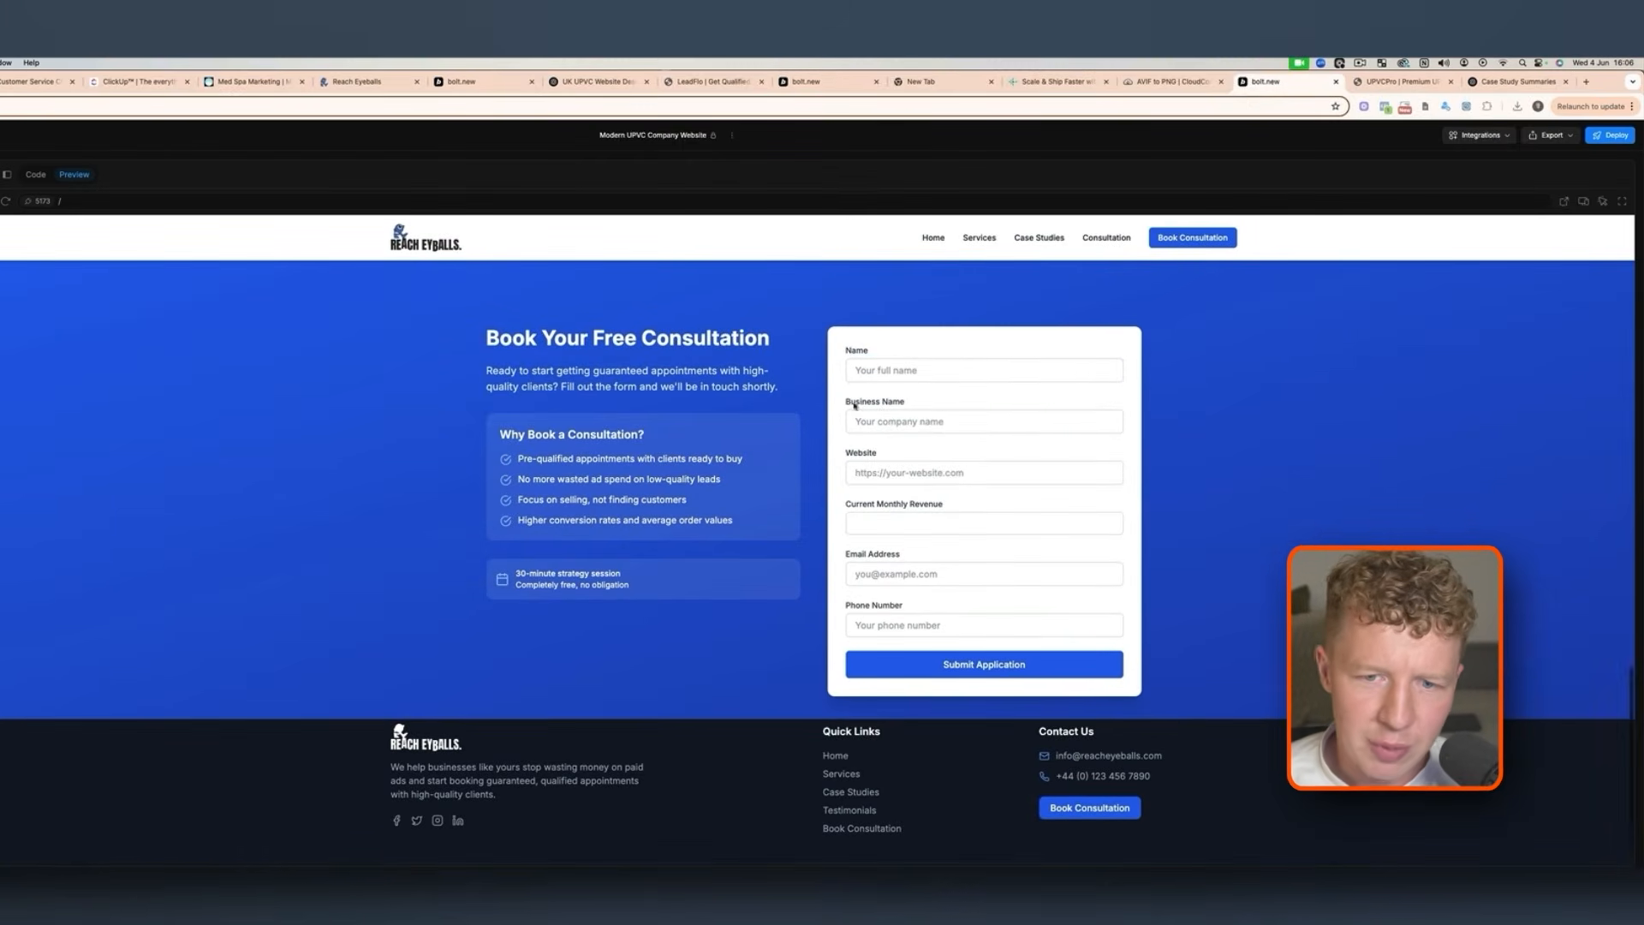
Test the new contact form by autofilling the saved name, email address and phone number, and check the Website field
left_click(882, 470)
left_click(902, 374)
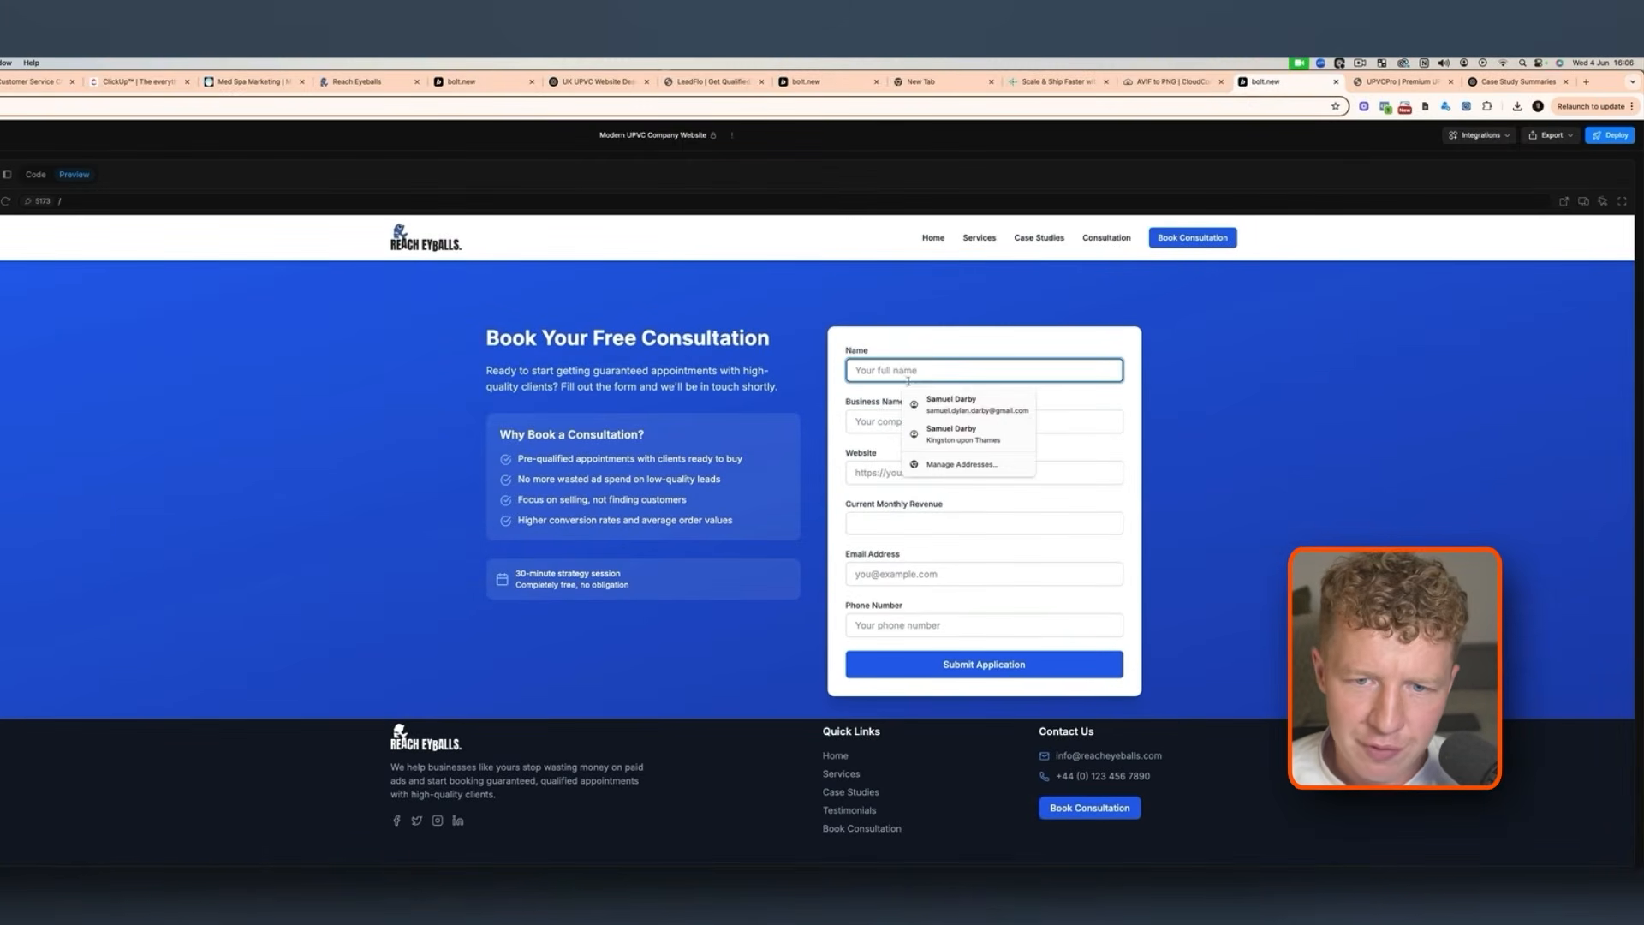
left_click(928, 404)
left_click(903, 428)
left_click(868, 464)
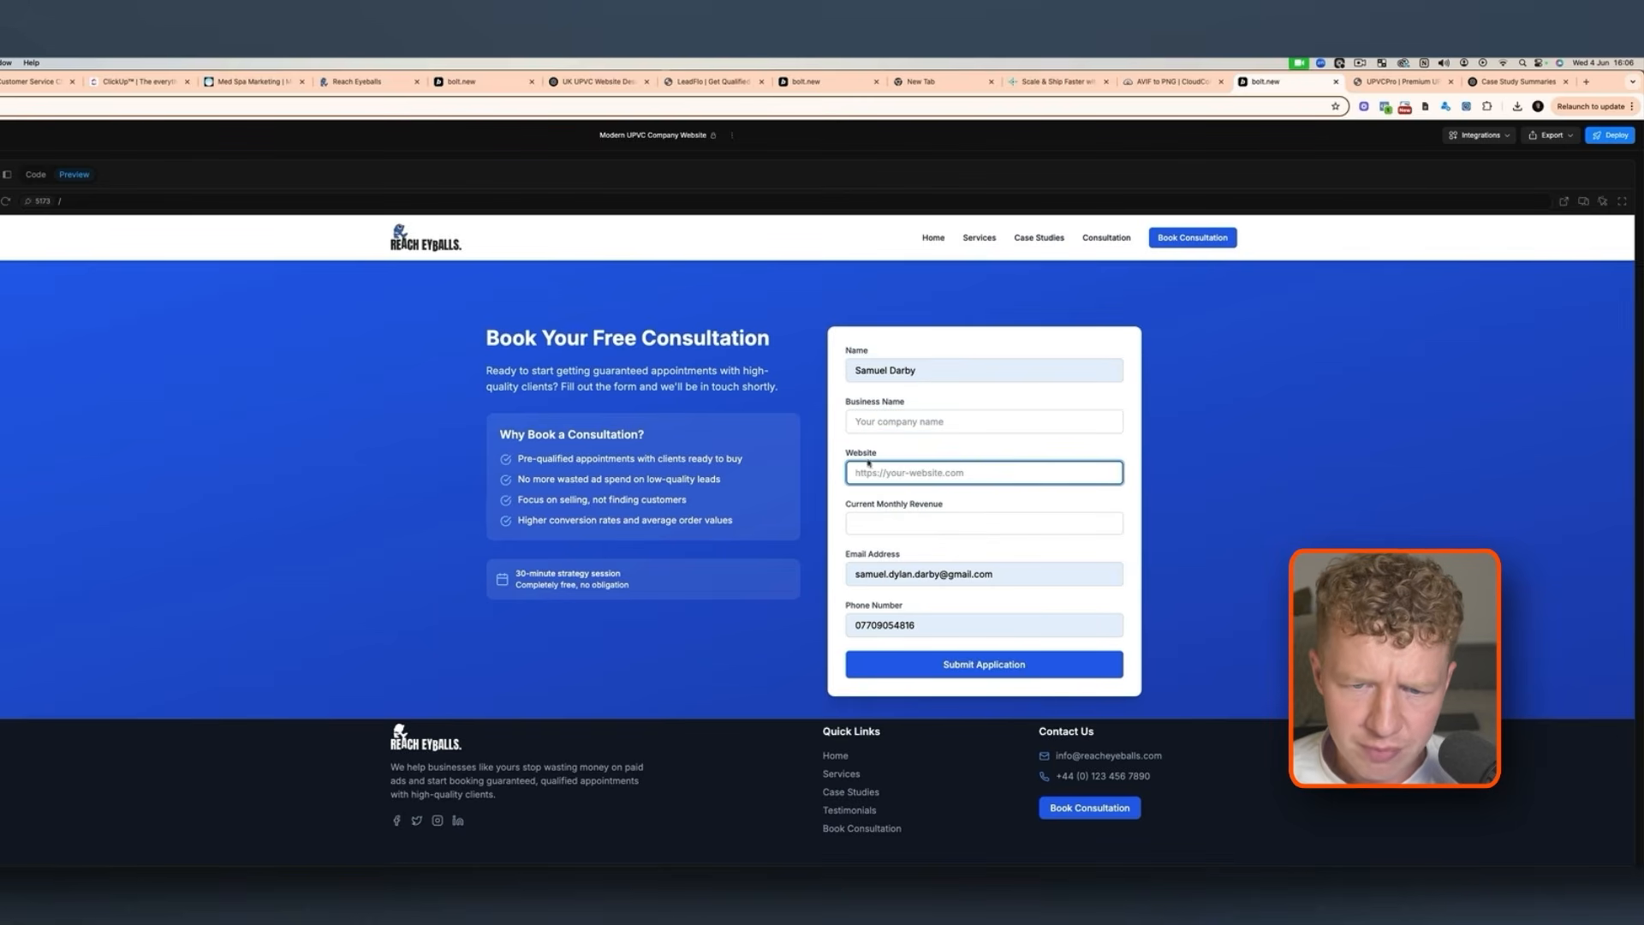
left_click(906, 628)
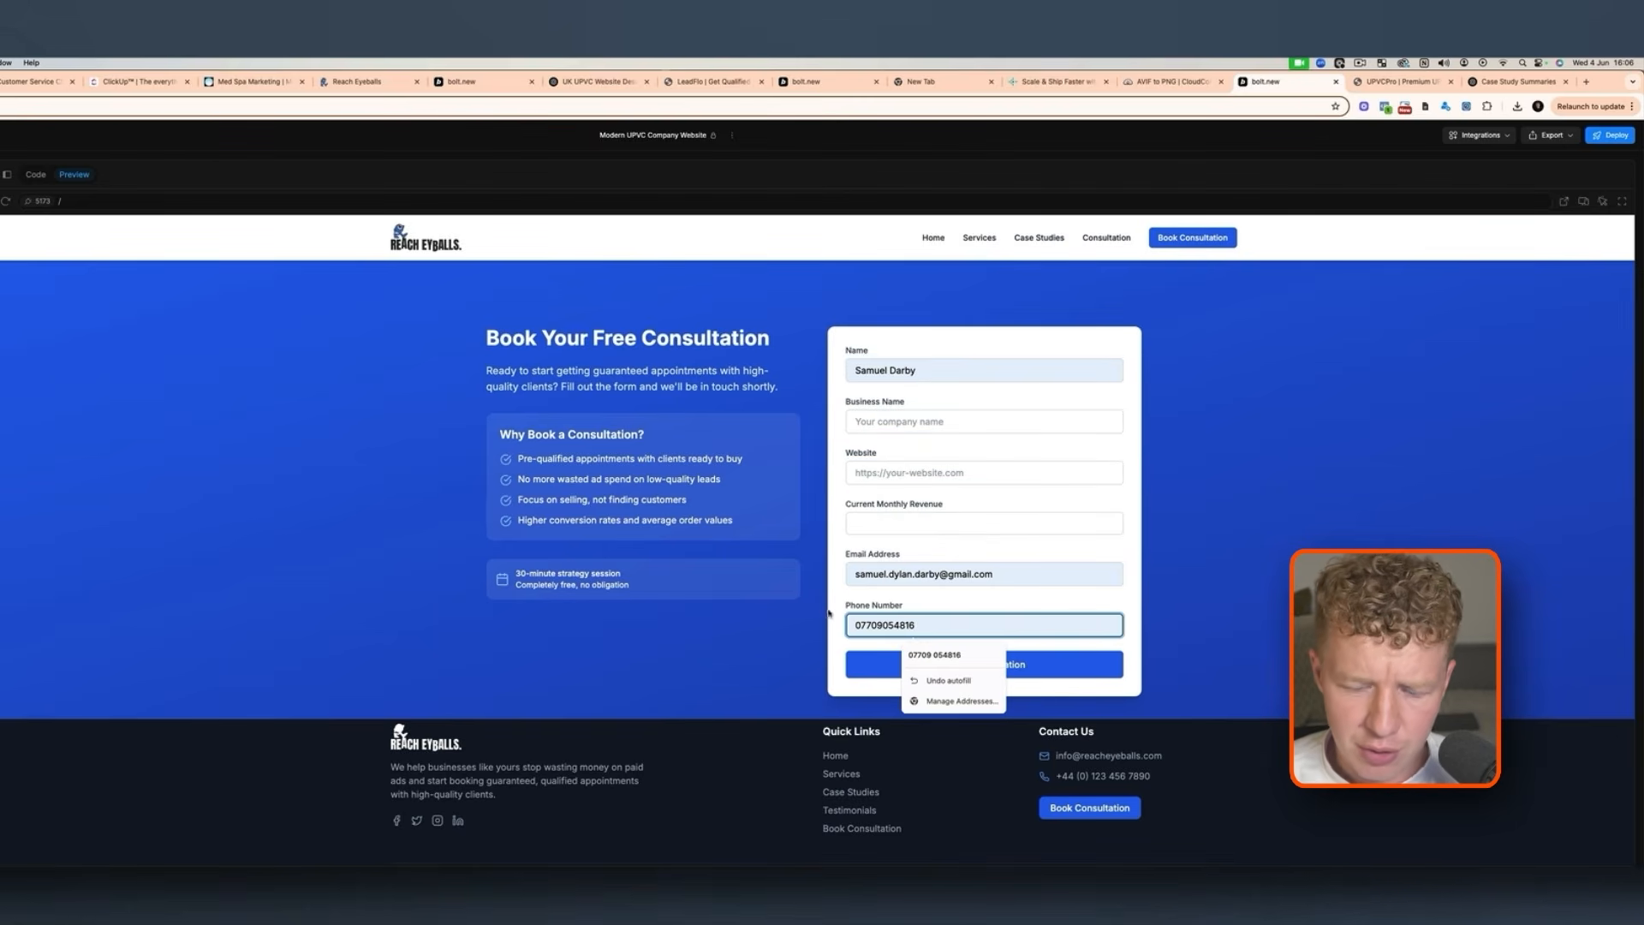
left_click(829, 614)
Review the hero section, testimonial video and What We Deliver services cards in the desktop preview
scroll(822, 548, "up", 10)
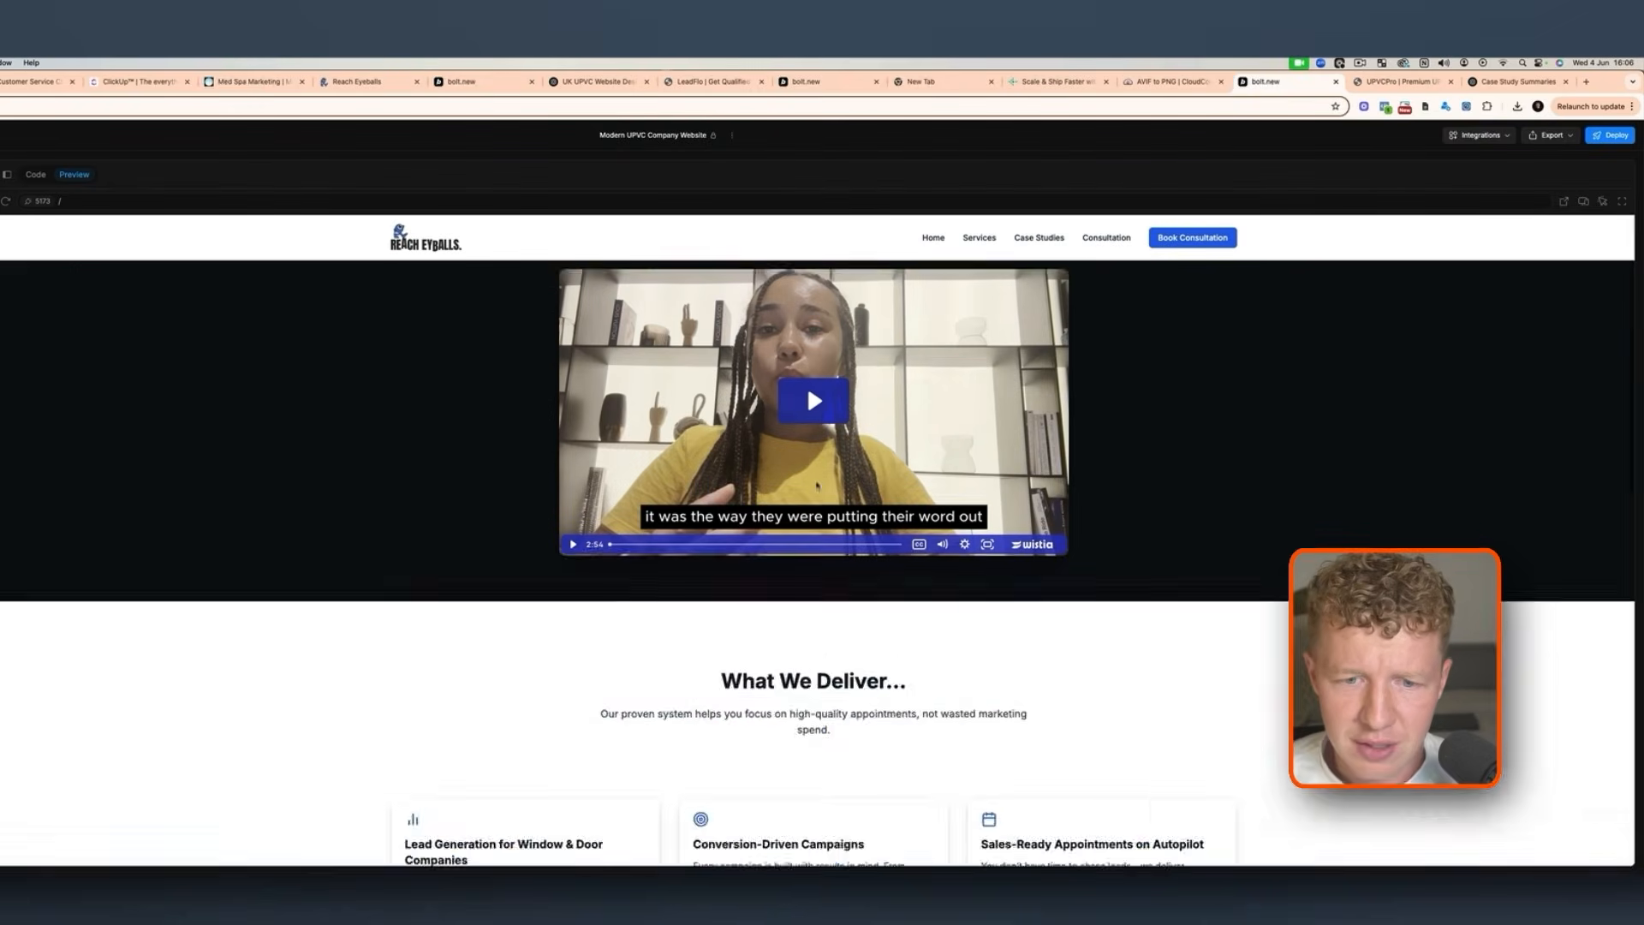
scroll(817, 485, "up", 4)
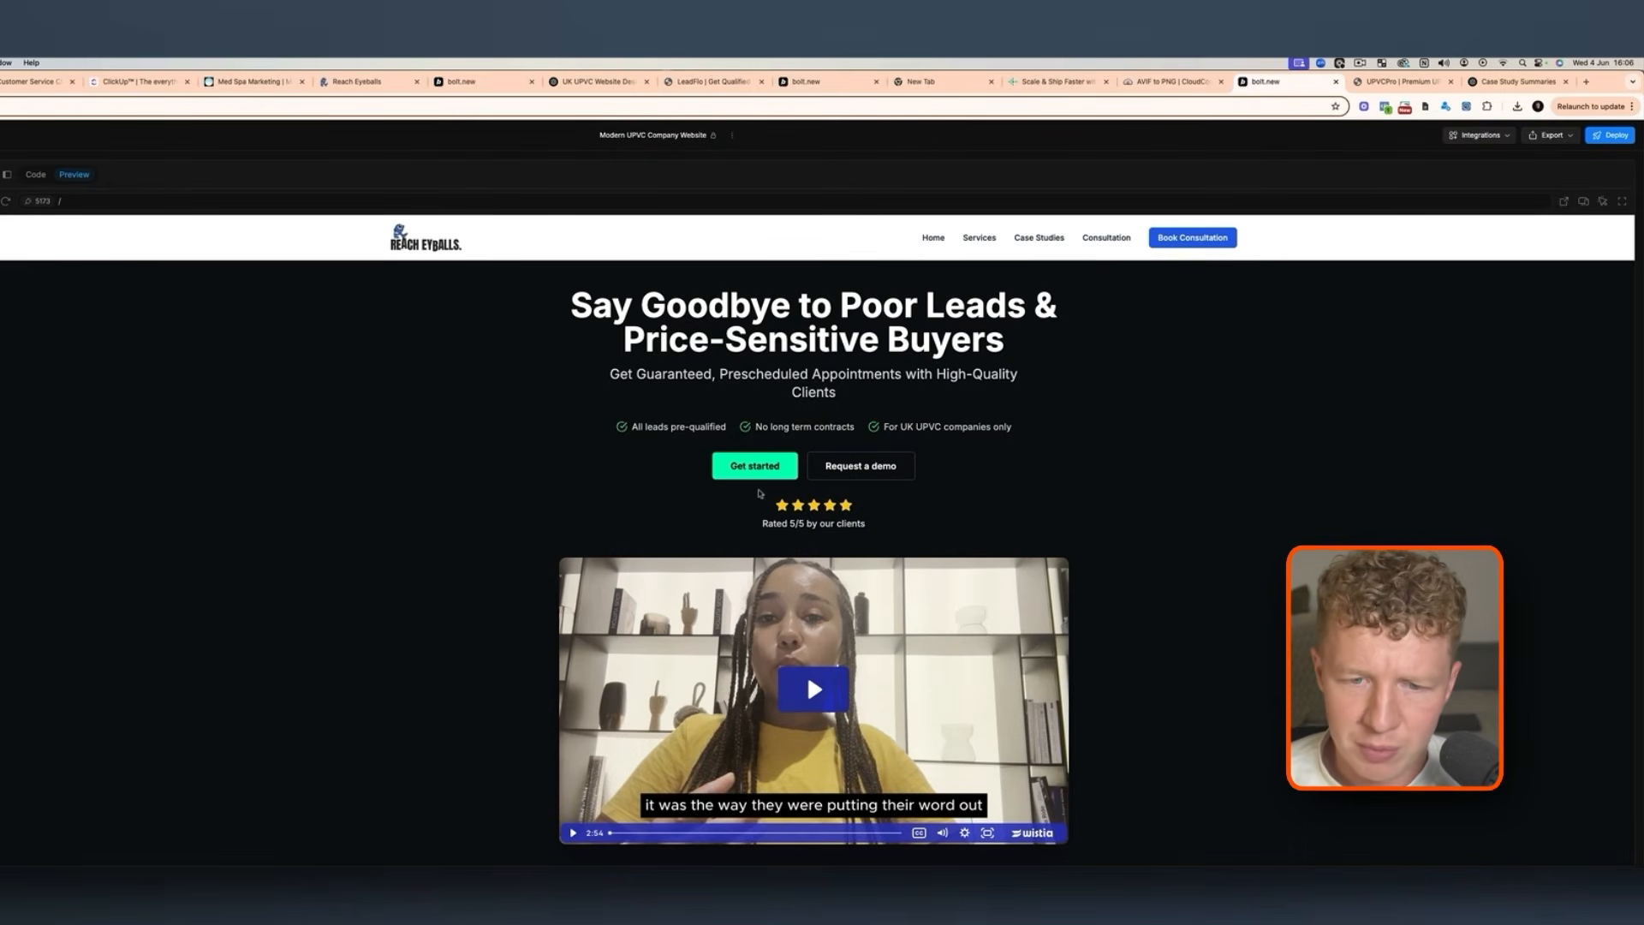
scroll(695, 635, "down", 1)
scroll(694, 634, "down", 2)
scroll(813, 556, "down", 5)
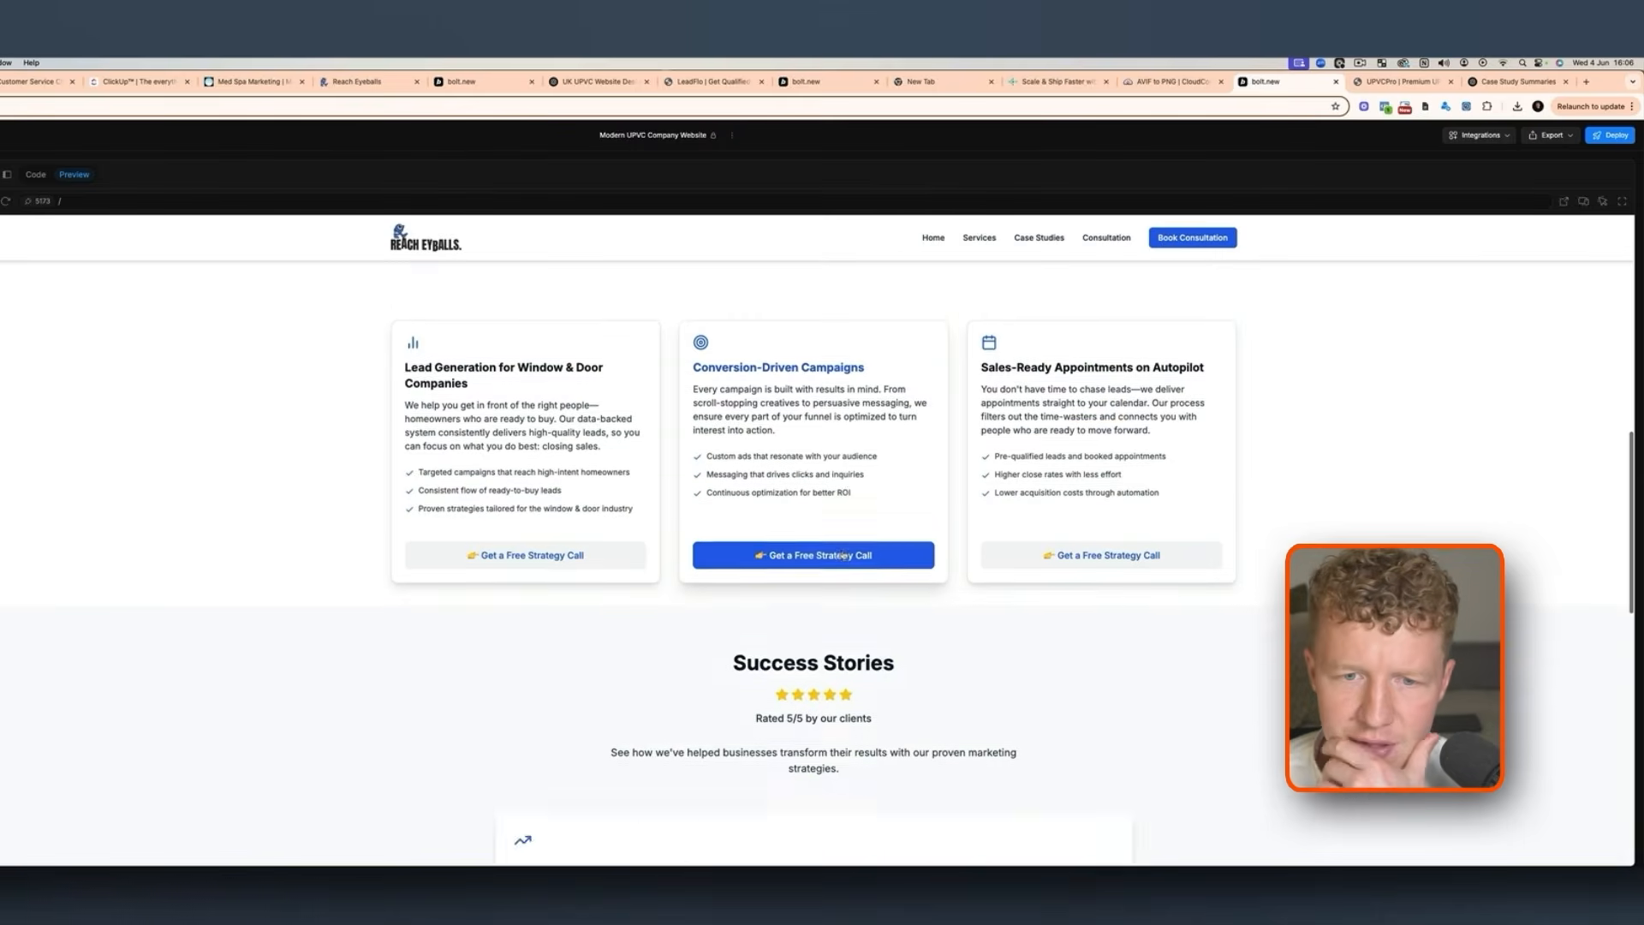
scroll(790, 651, "up", 1)
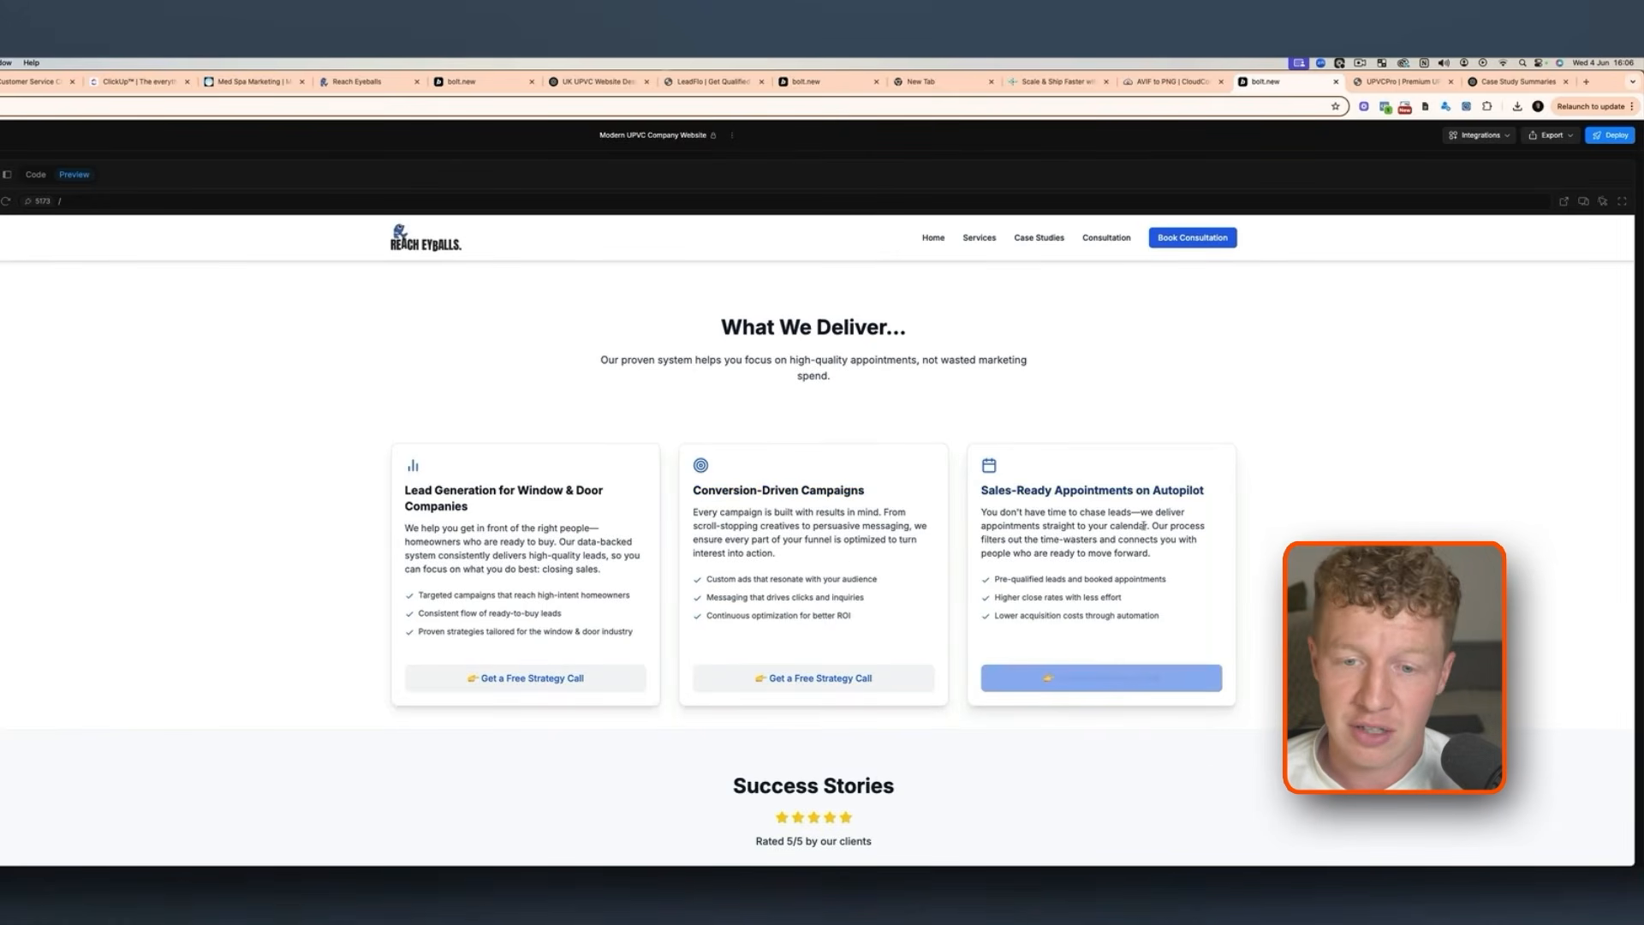
Browse through all the case studies in the Success Stories carousel
scroll(1148, 532, "down", 3)
scroll(1148, 533, "down", 3)
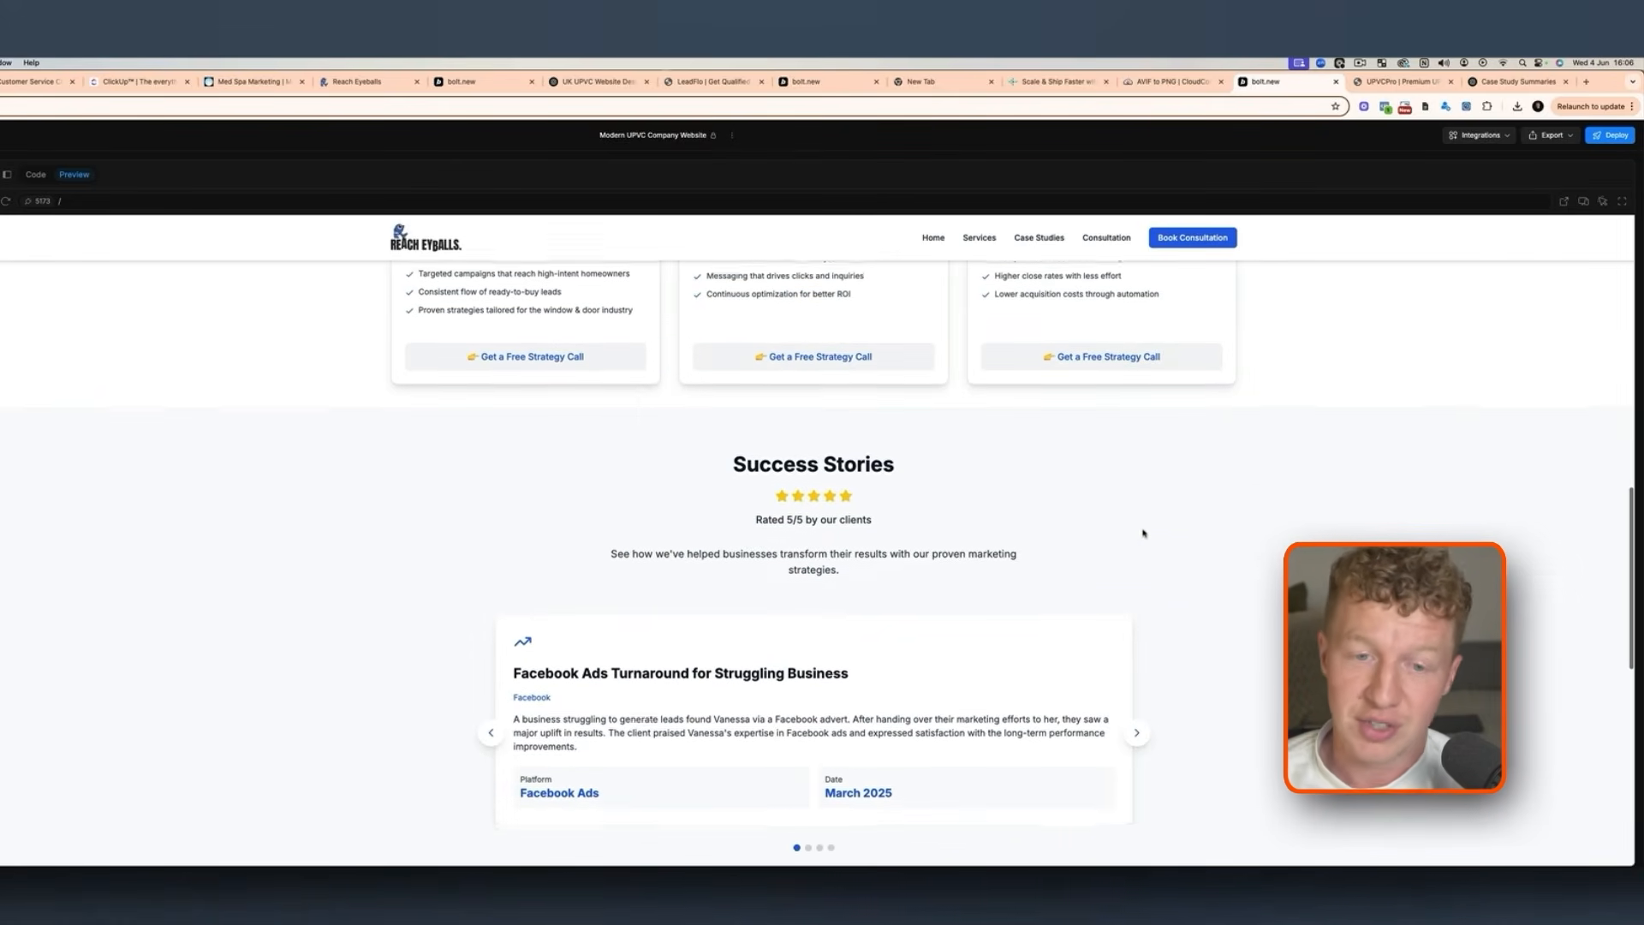
left_click(1136, 558)
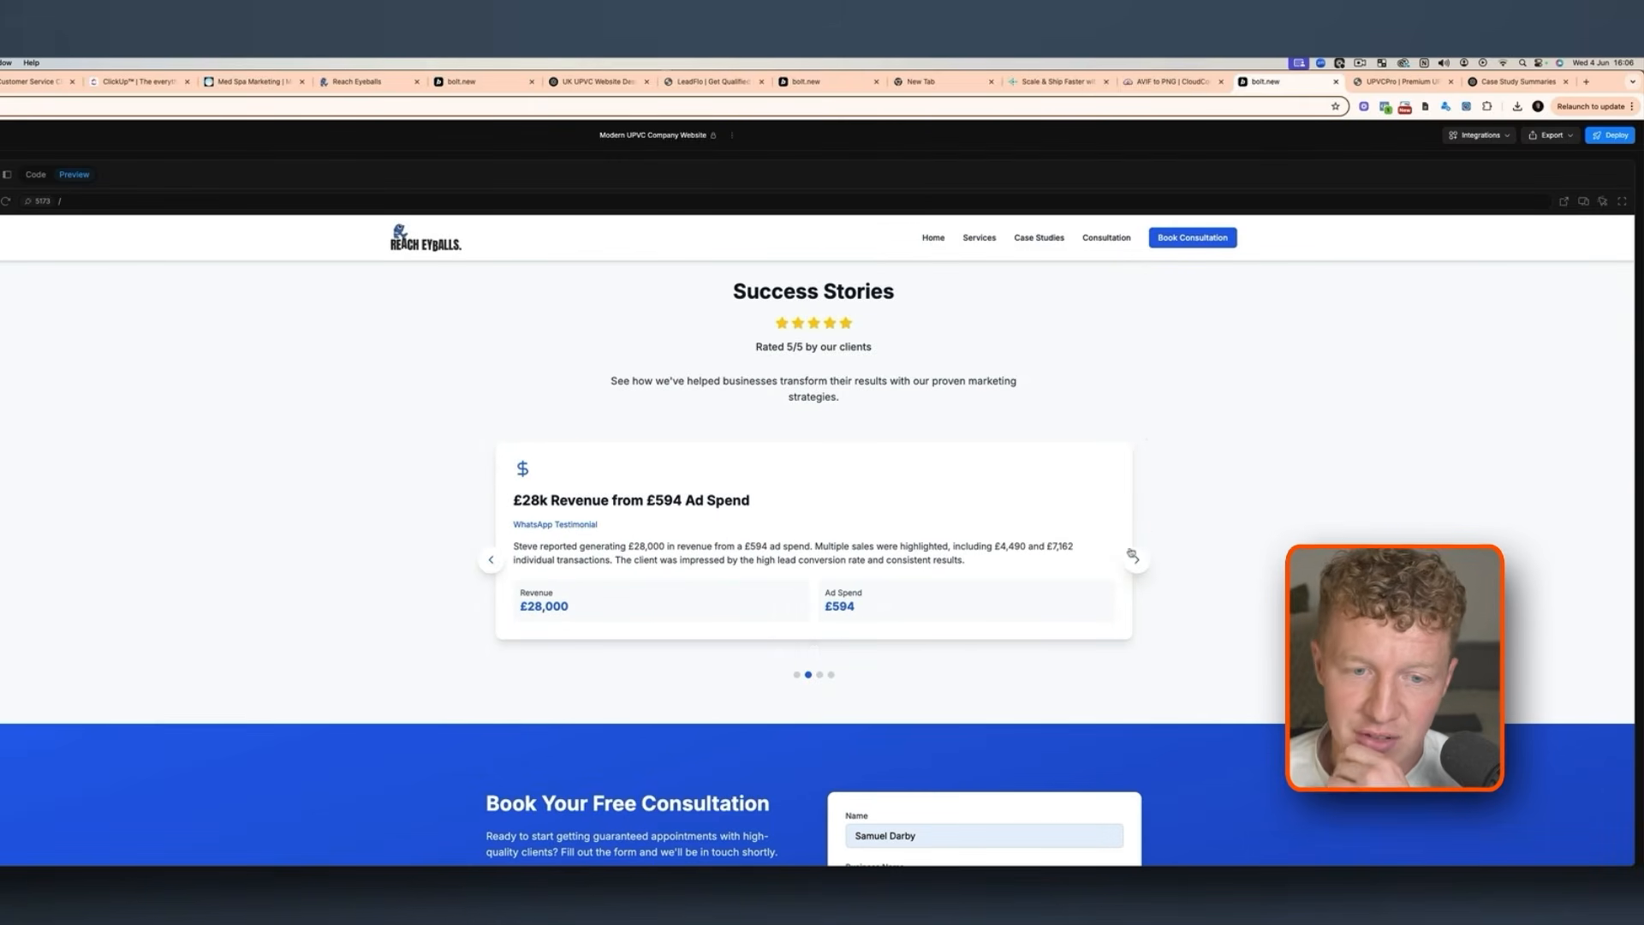
left_click(1137, 559)
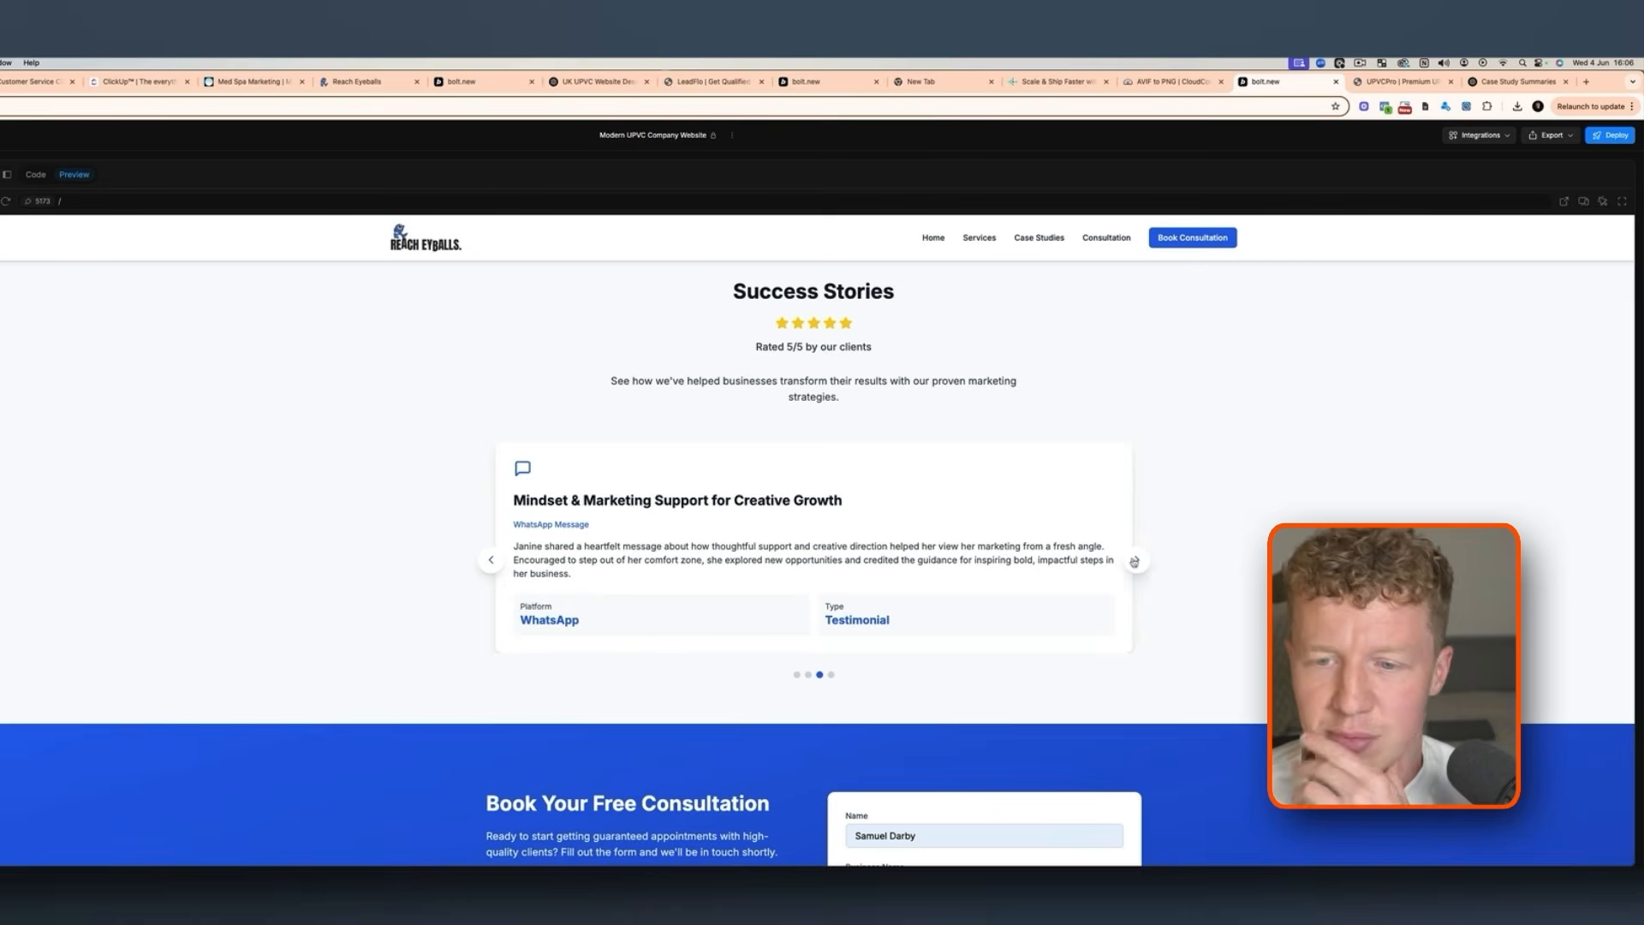
left_click(1137, 560)
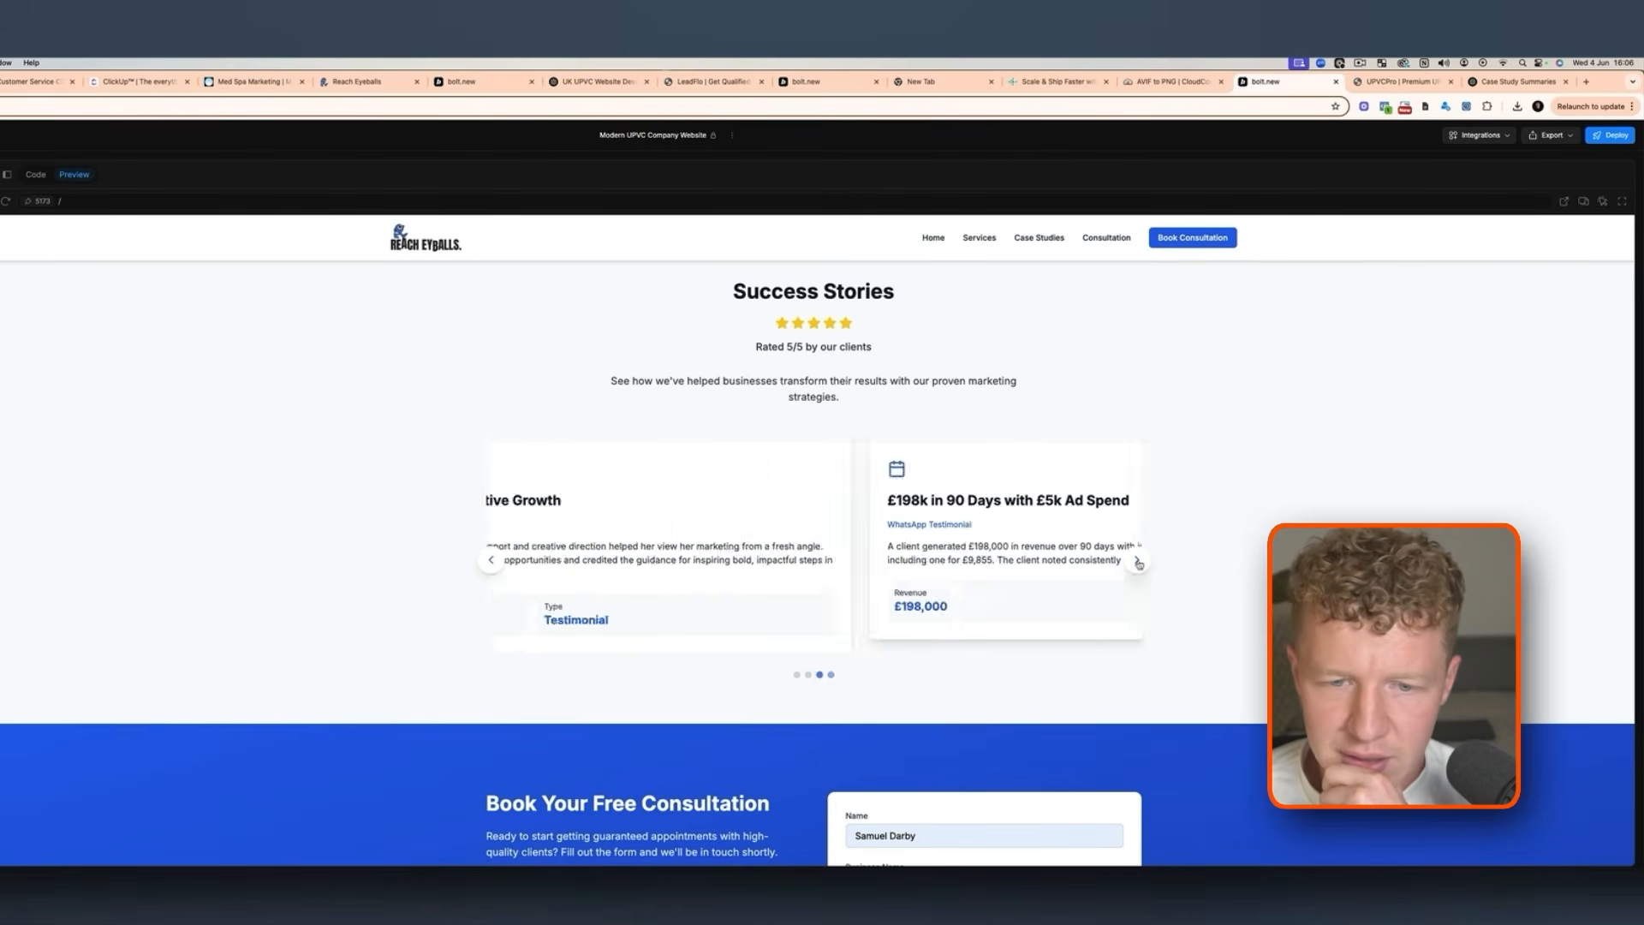
Examine the Book Your Free Consultation section and the footer, and return to the beginning of the page
scroll(1006, 542, "down", 3)
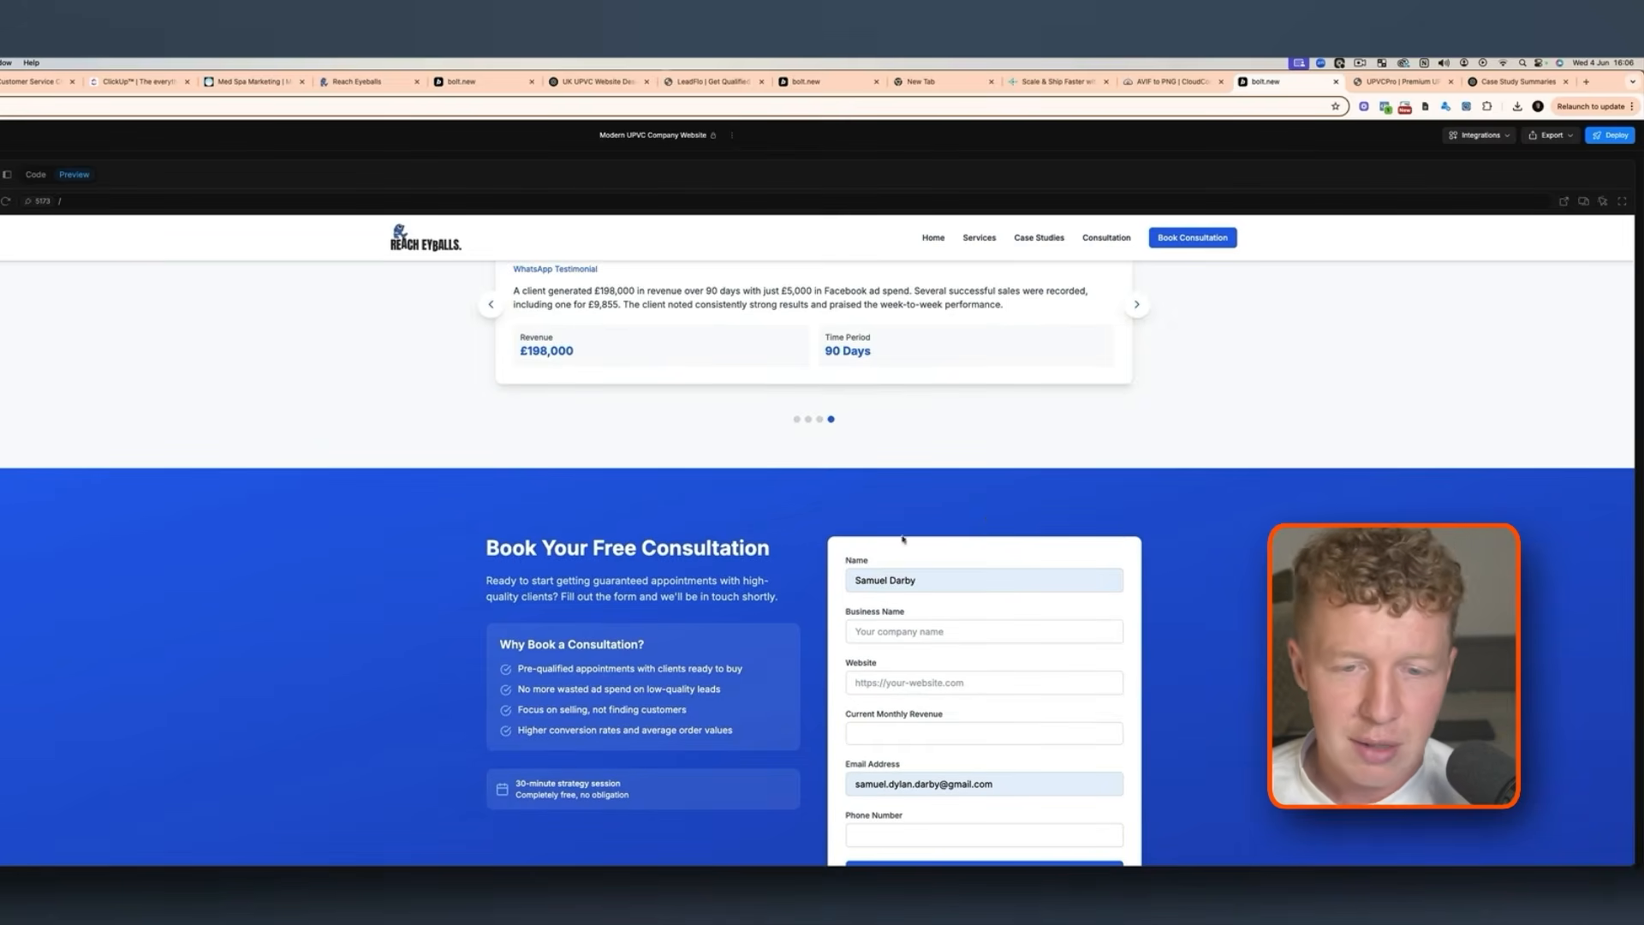
scroll(903, 540, "down", 3)
scroll(935, 475, "up", 3)
scroll(717, 823, "down", 3)
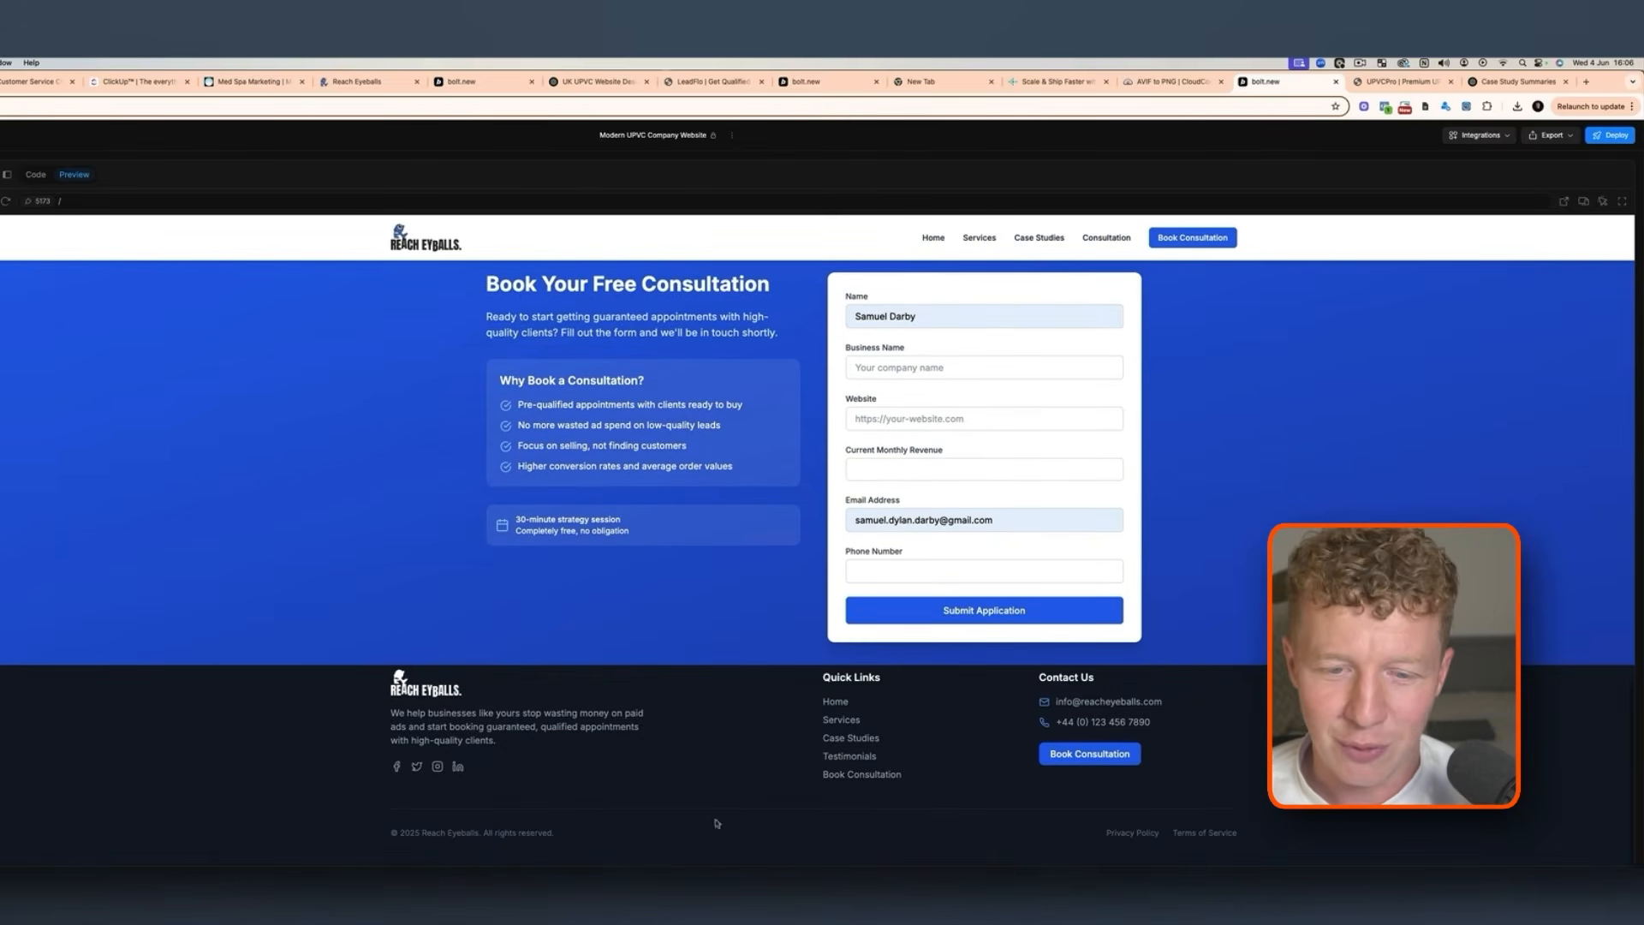
scroll(852, 738, "up", 5)
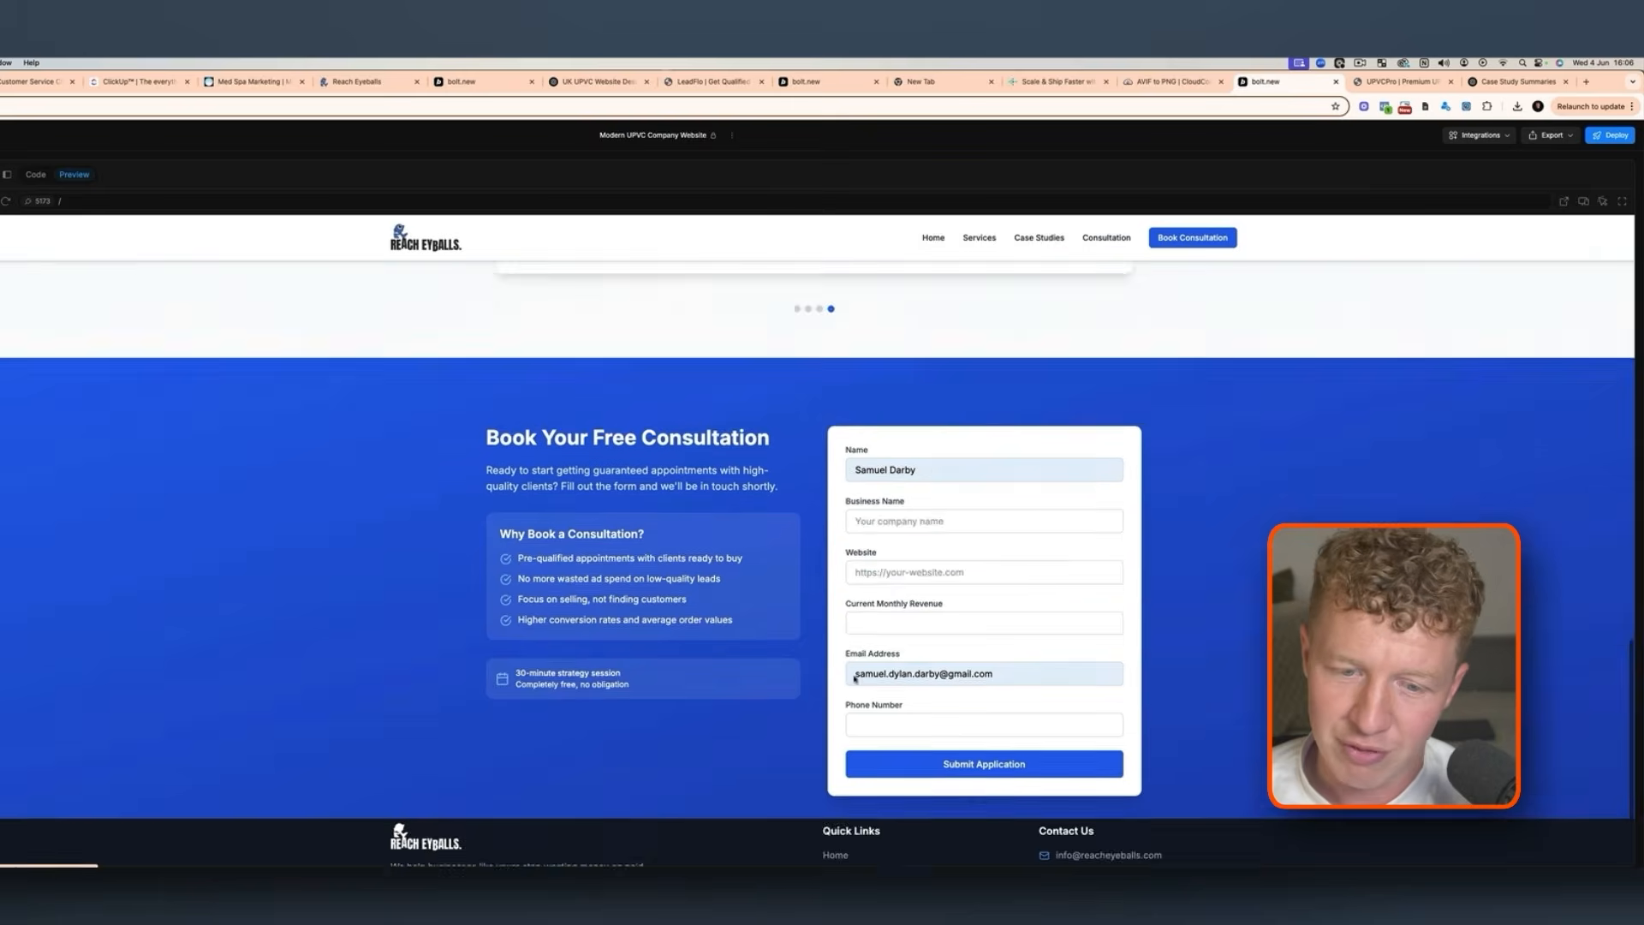
scroll(856, 719, "down", 5)
scroll(875, 695, "up", 20)
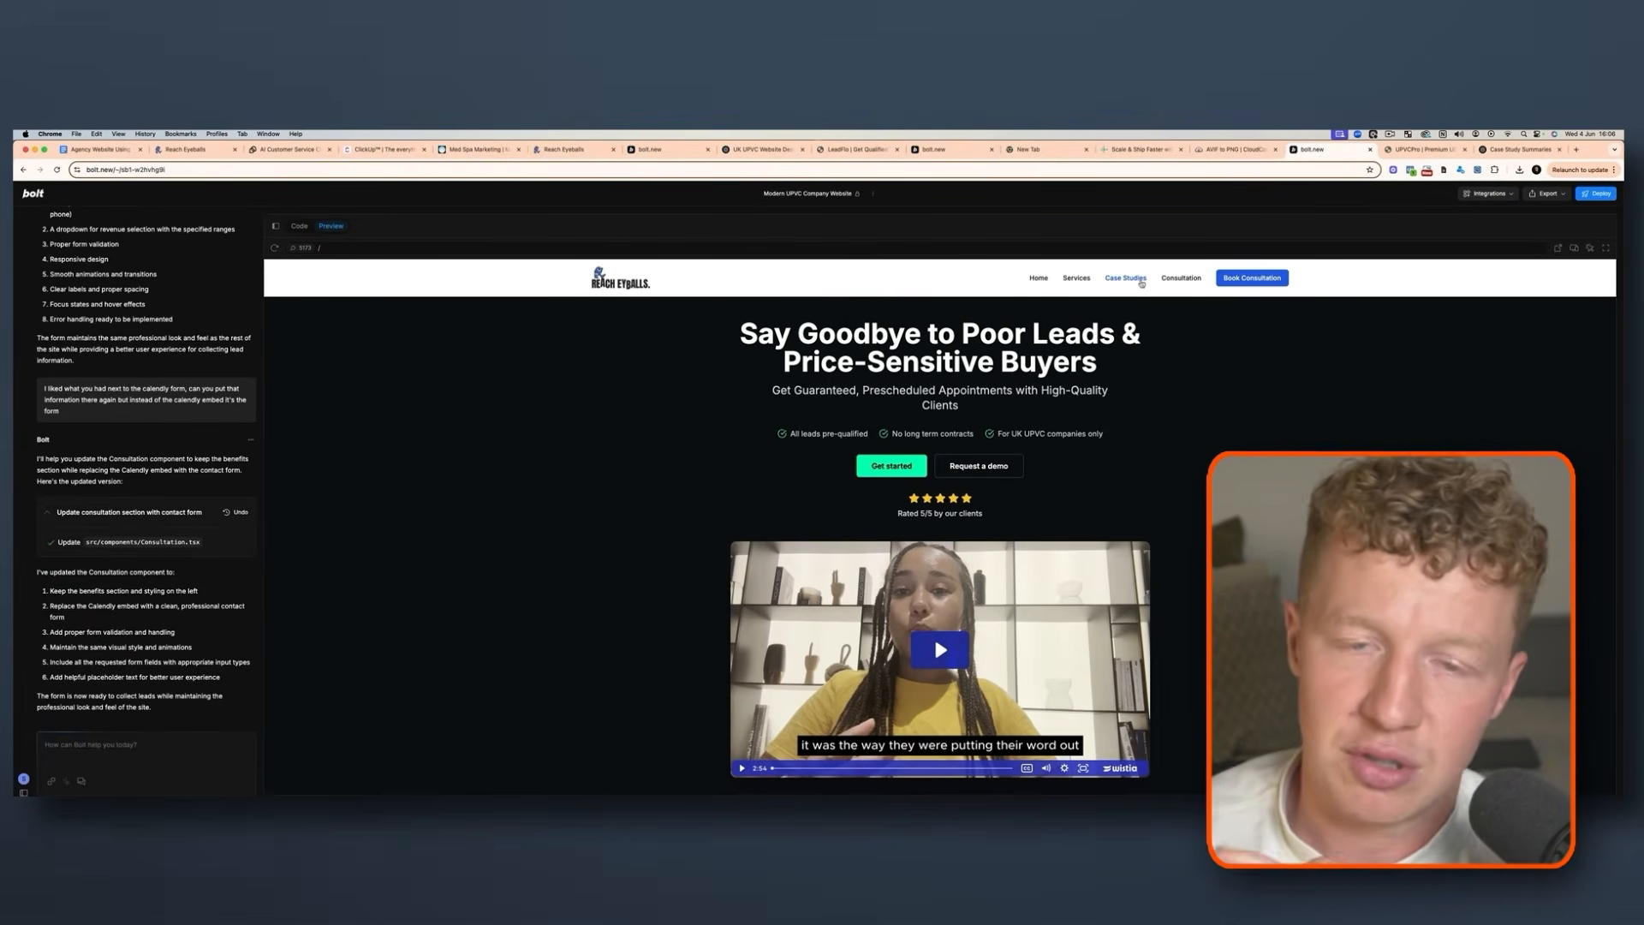
Test the site's Case Studies navigation link, check the Success Stories section and return to the hero
left_click(1139, 281)
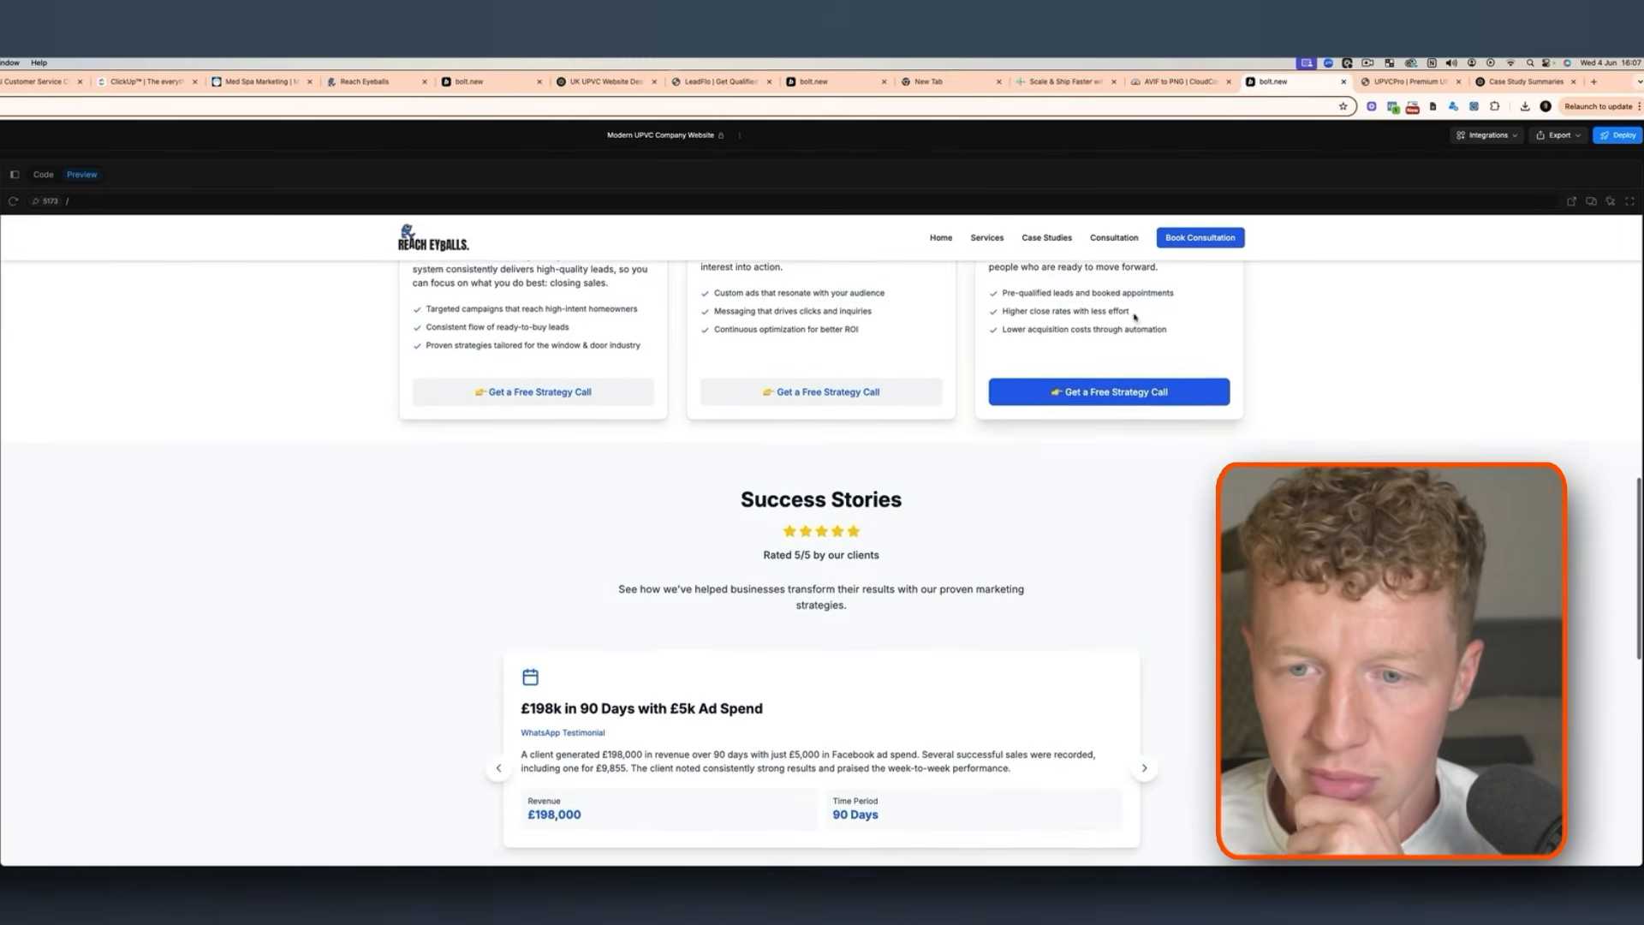
scroll(1135, 319, "down", 2)
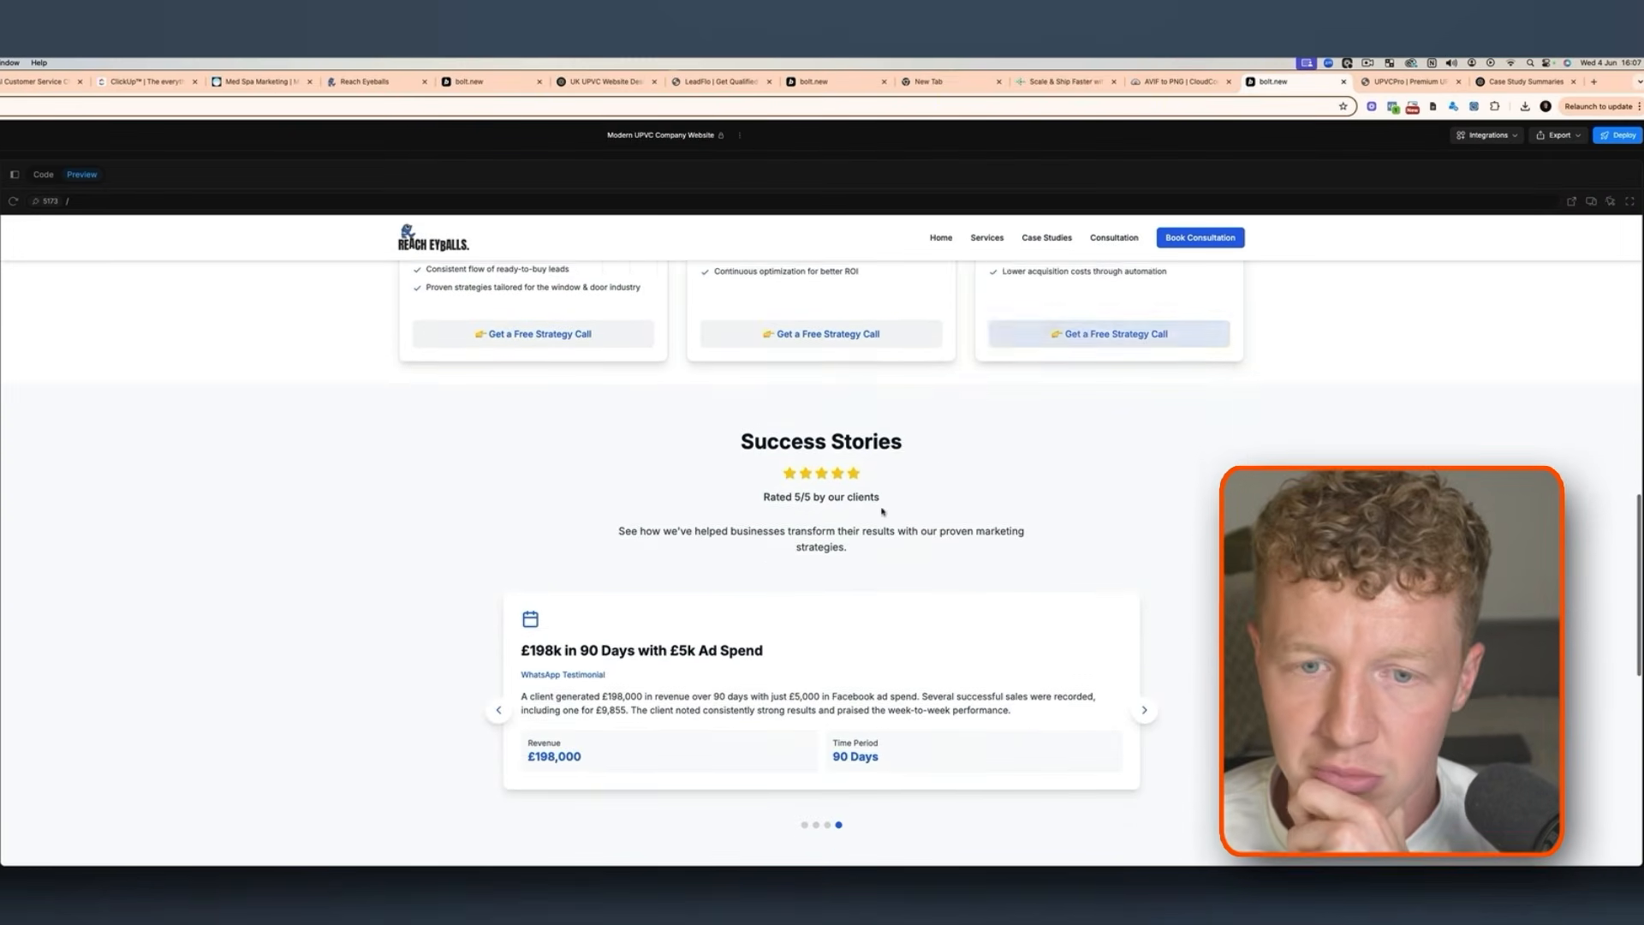
left_click(1145, 654)
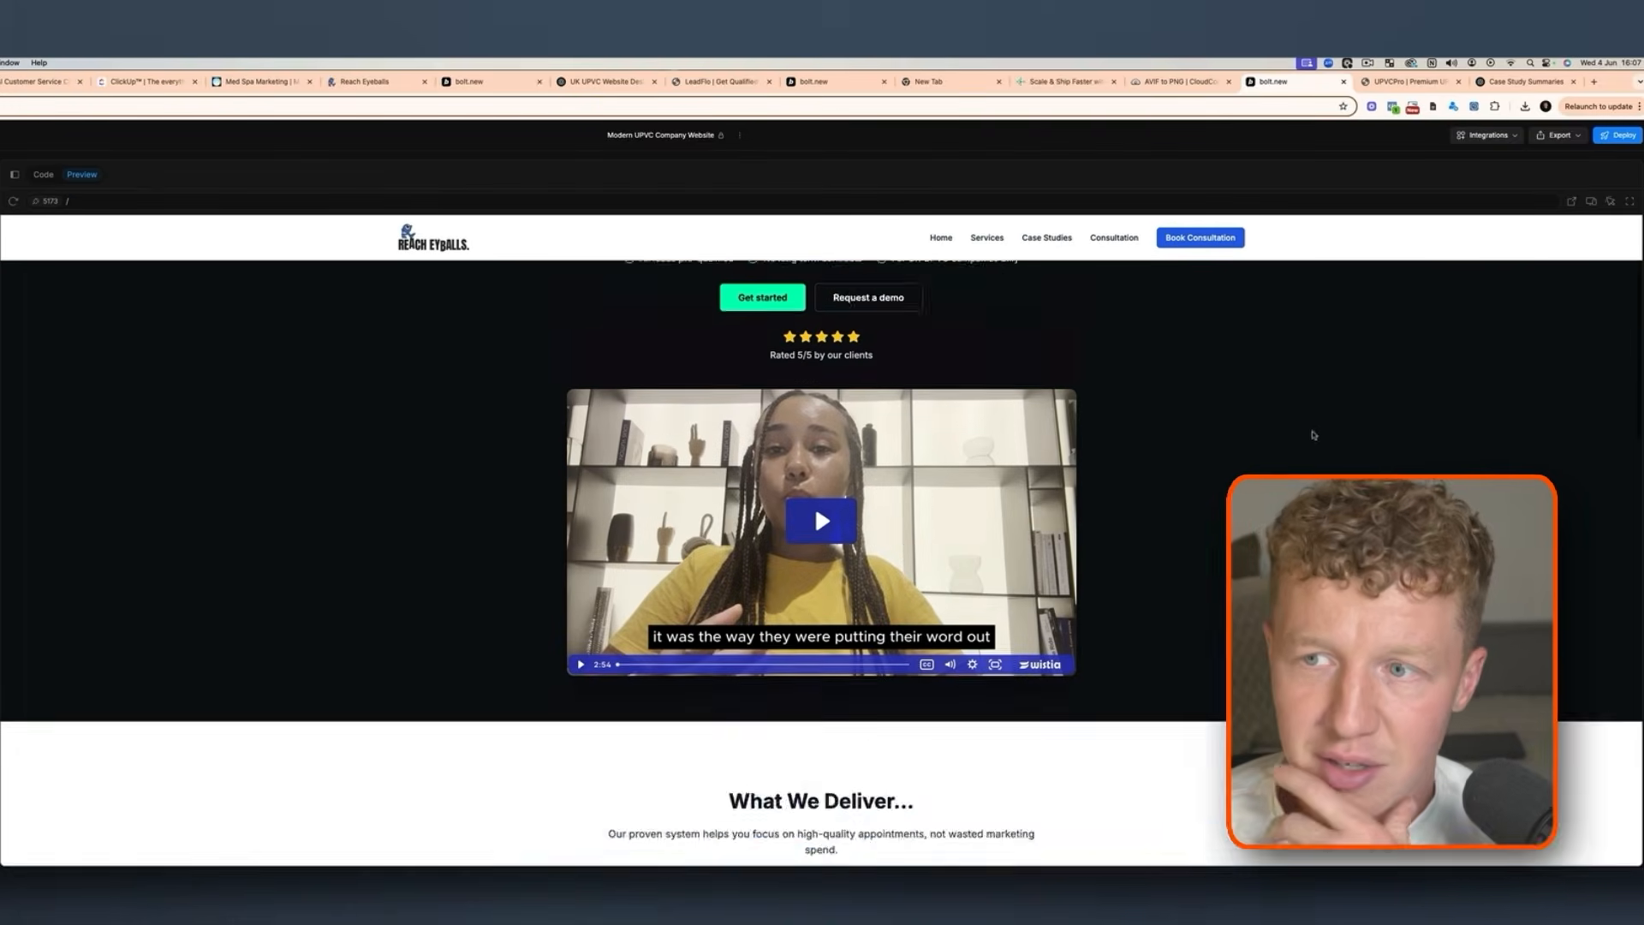
scroll(1315, 435, "up", 3)
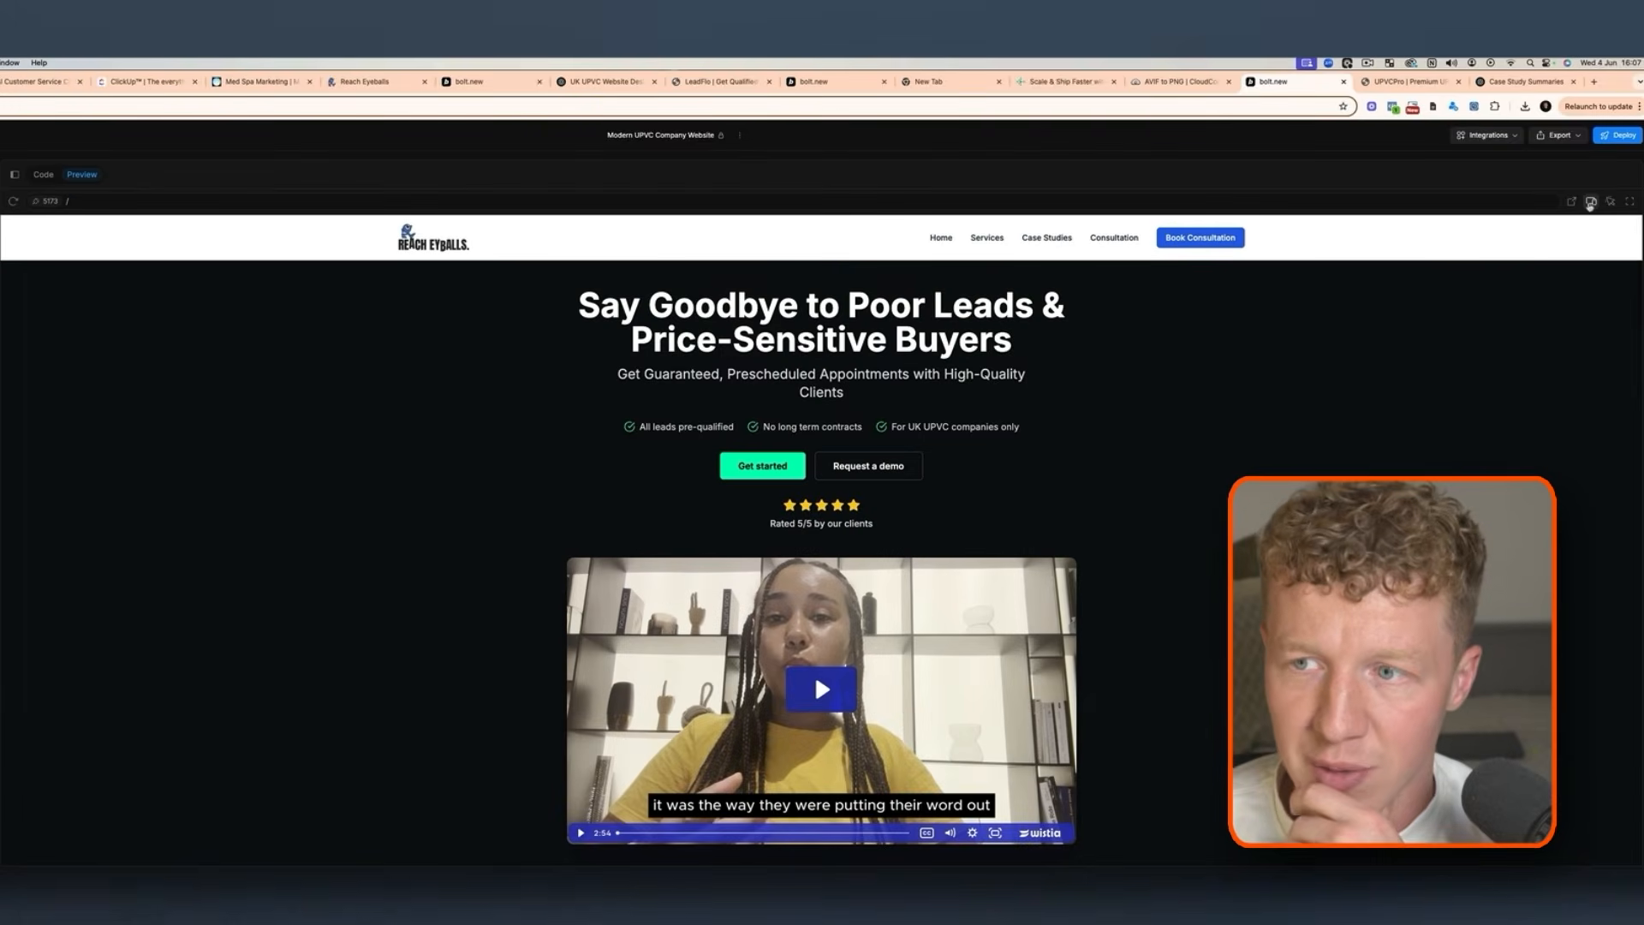
Switch the preview to the iPhone 16 device view and examine the hero, video and services cards on mobile
left_click(1591, 201)
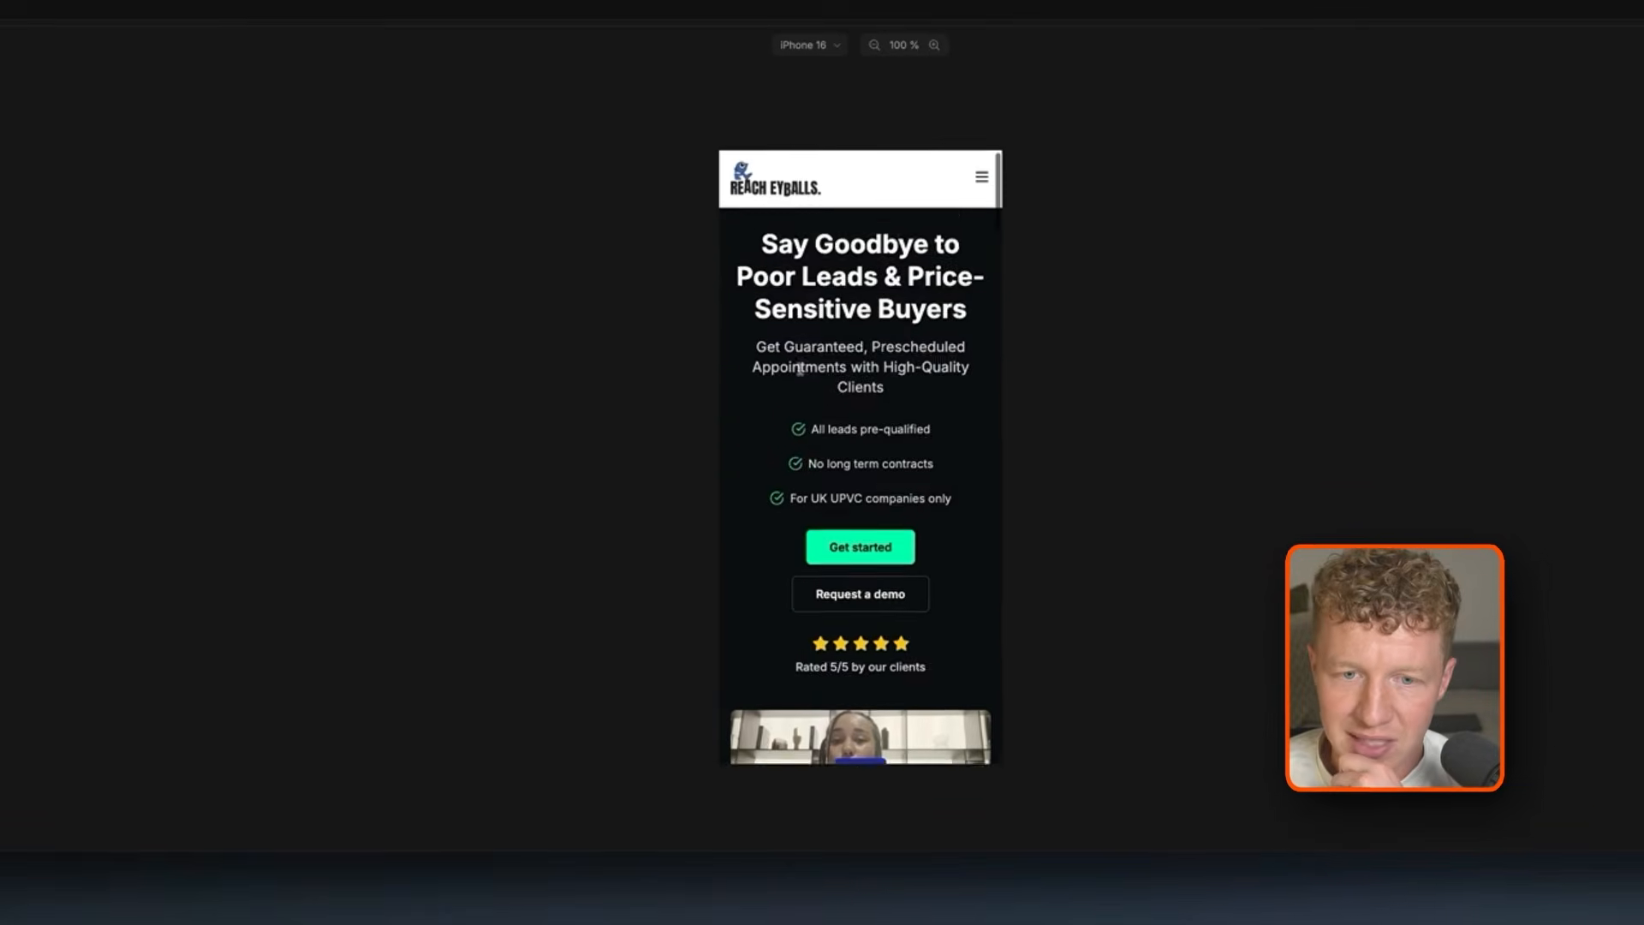
scroll(800, 370, "down", 4)
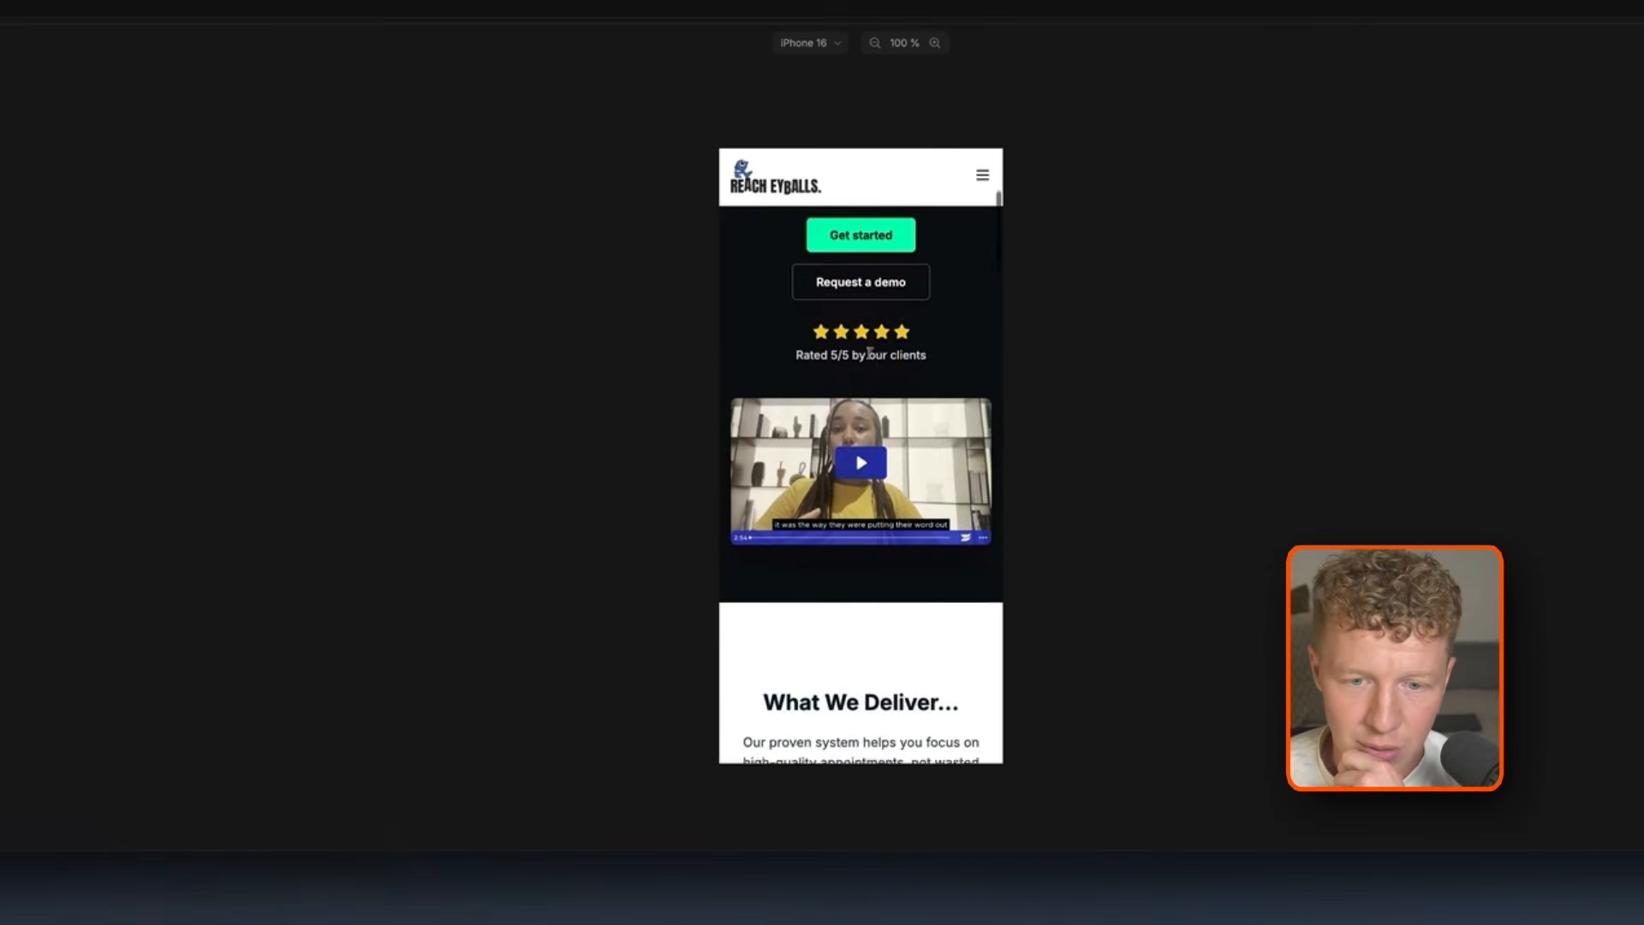
scroll(856, 359, "up", 4)
scroll(905, 351, "down", 5)
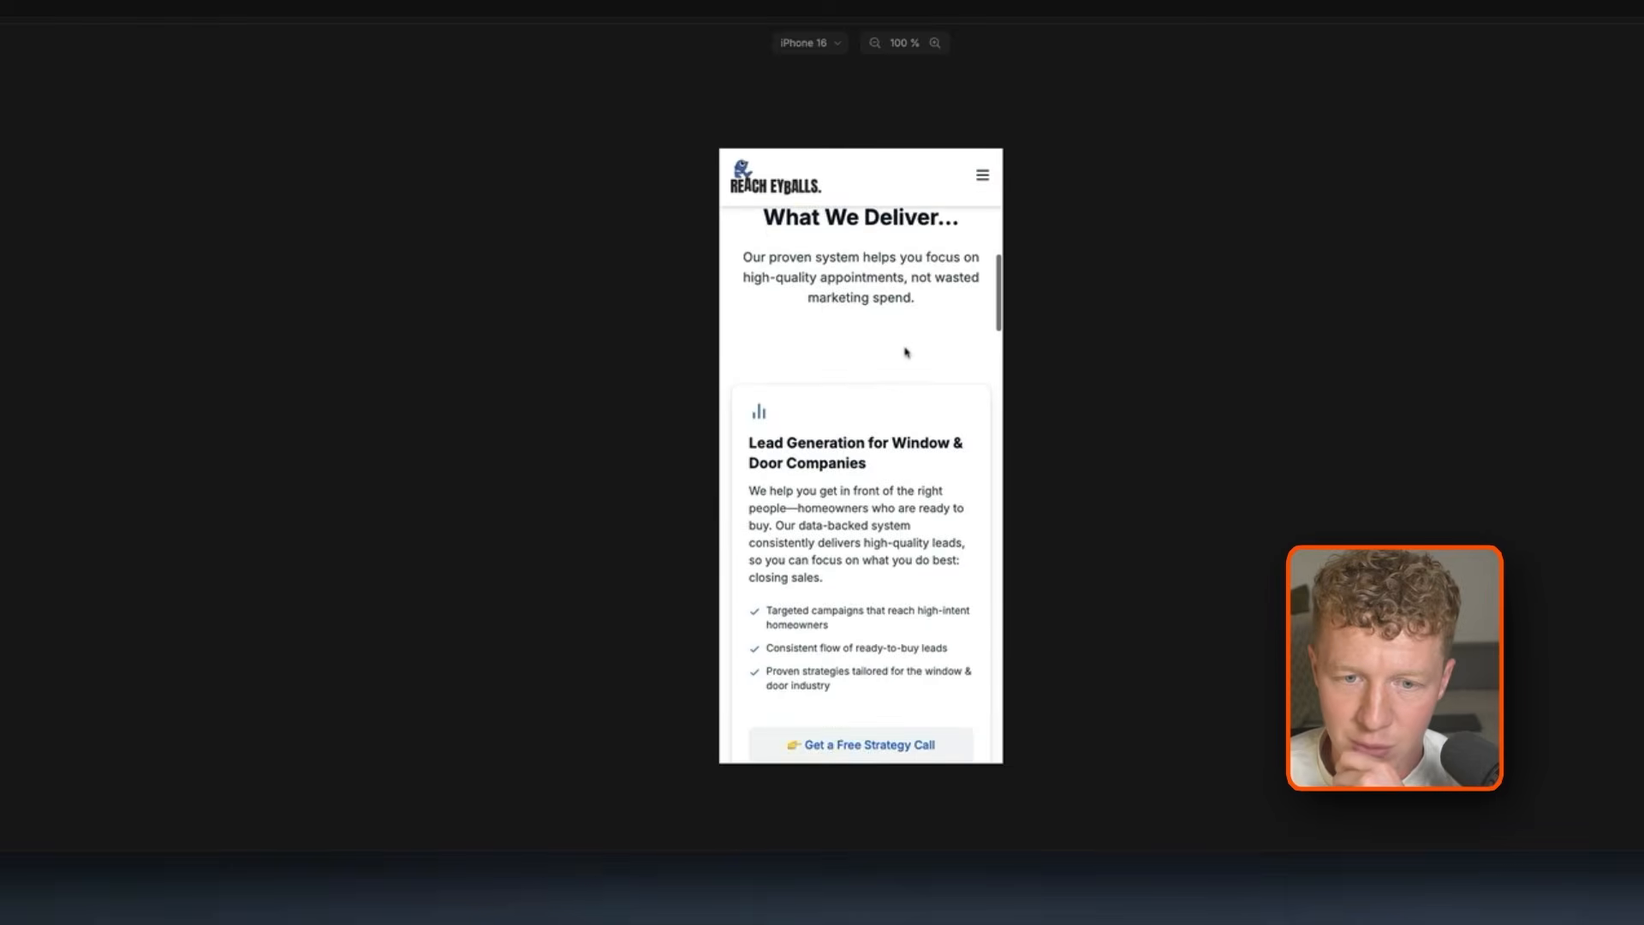
scroll(906, 352, "up", 5)
scroll(905, 352, "down", 4)
scroll(908, 360, "down", 15)
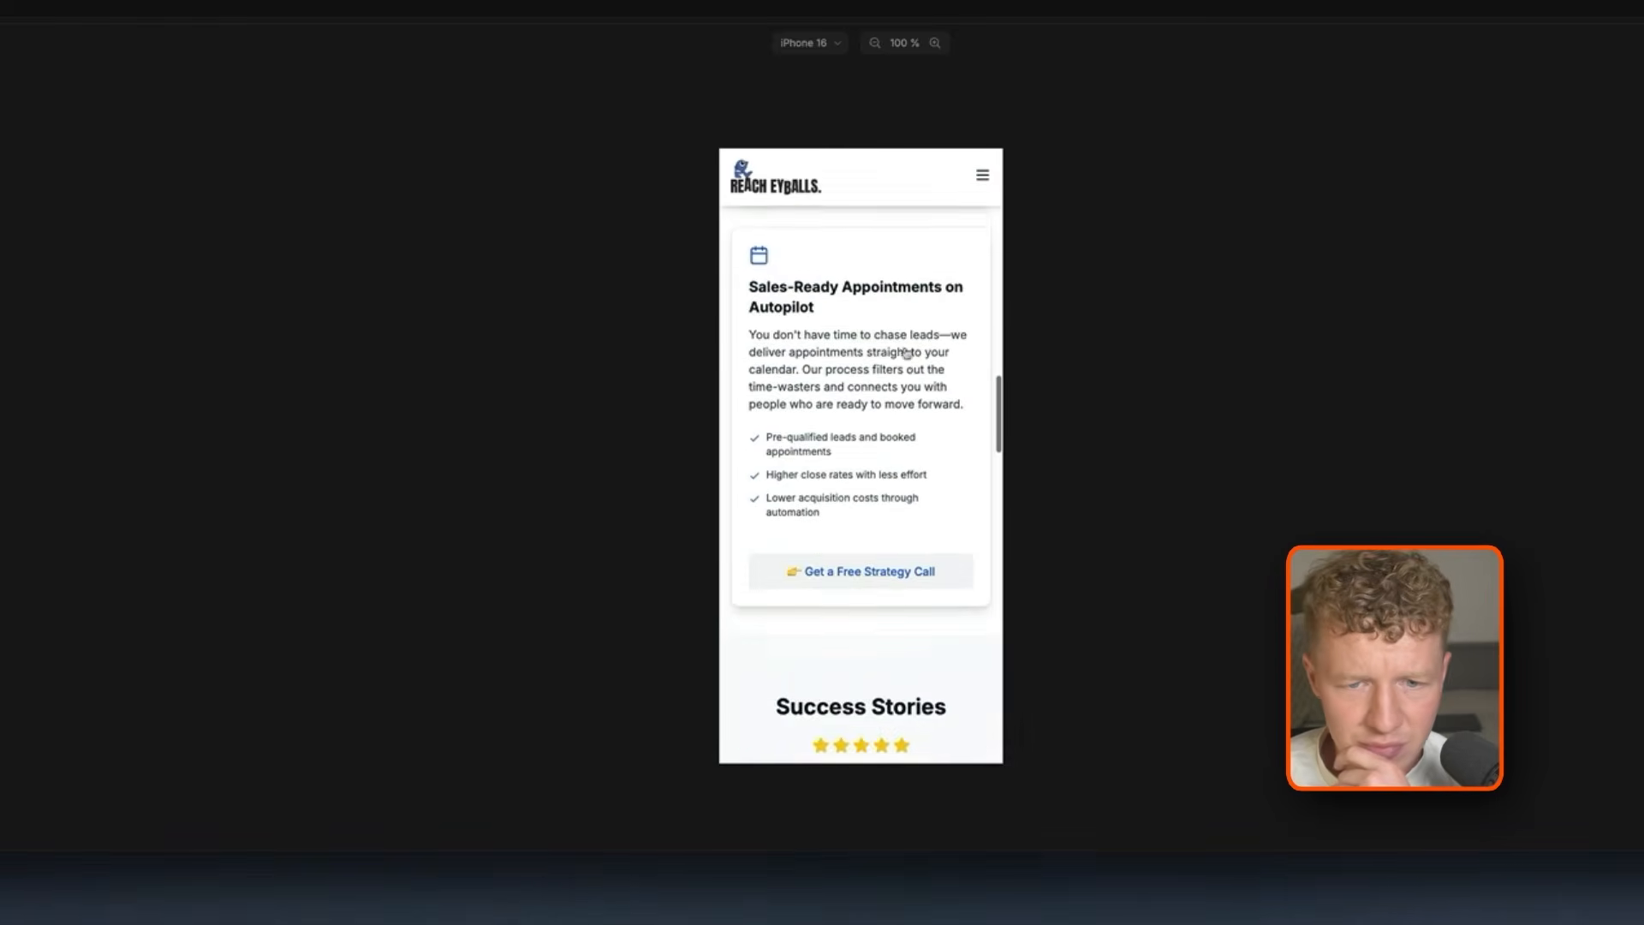
Check the Success Stories carousel, contact form and footer in the mobile preview, and return to the hero
scroll(915, 369, "down", 3)
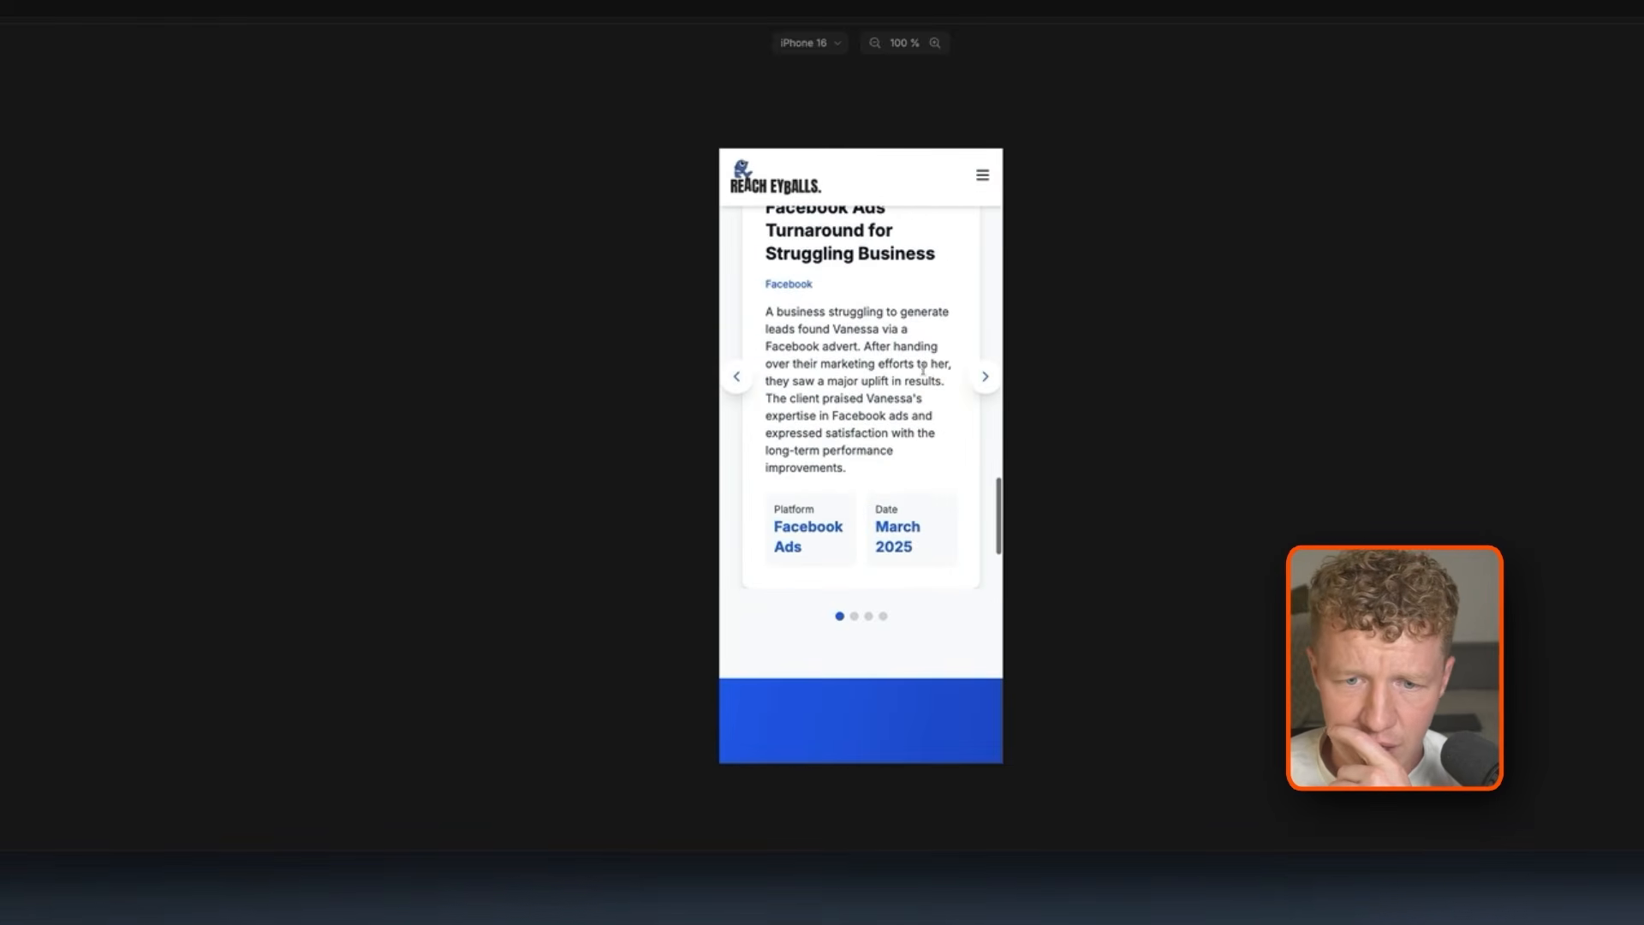
left_click(985, 377)
left_click(985, 377)
left_click(985, 377)
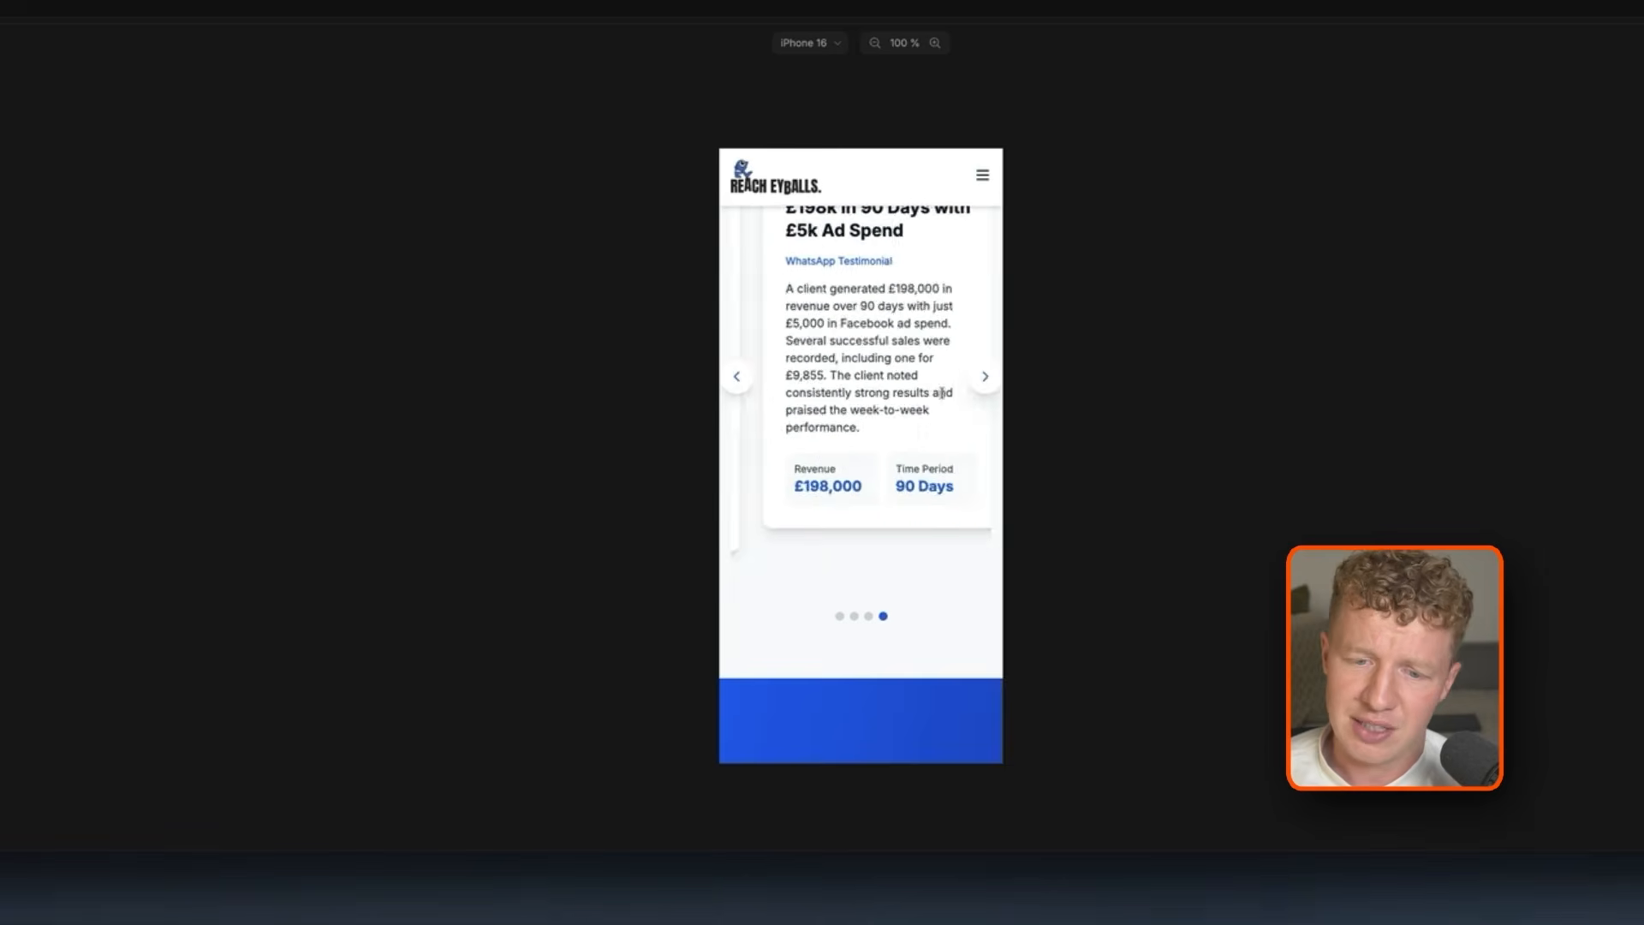
scroll(942, 392, "down", 12)
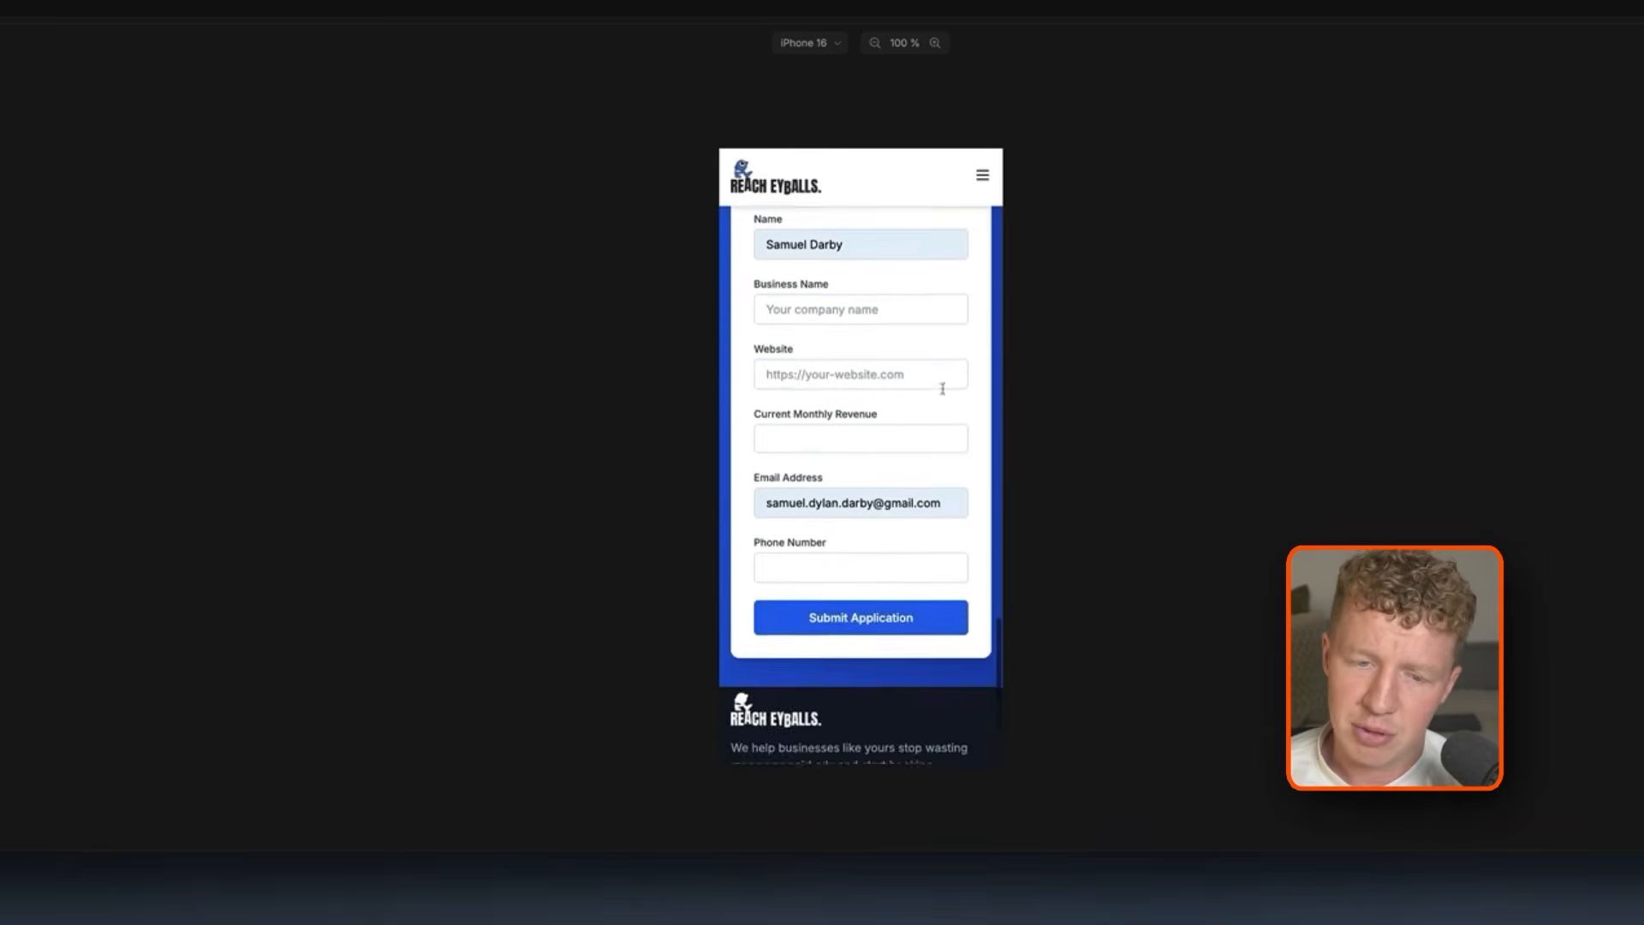
scroll(942, 385, "down", 6)
scroll(938, 373, "up", 15)
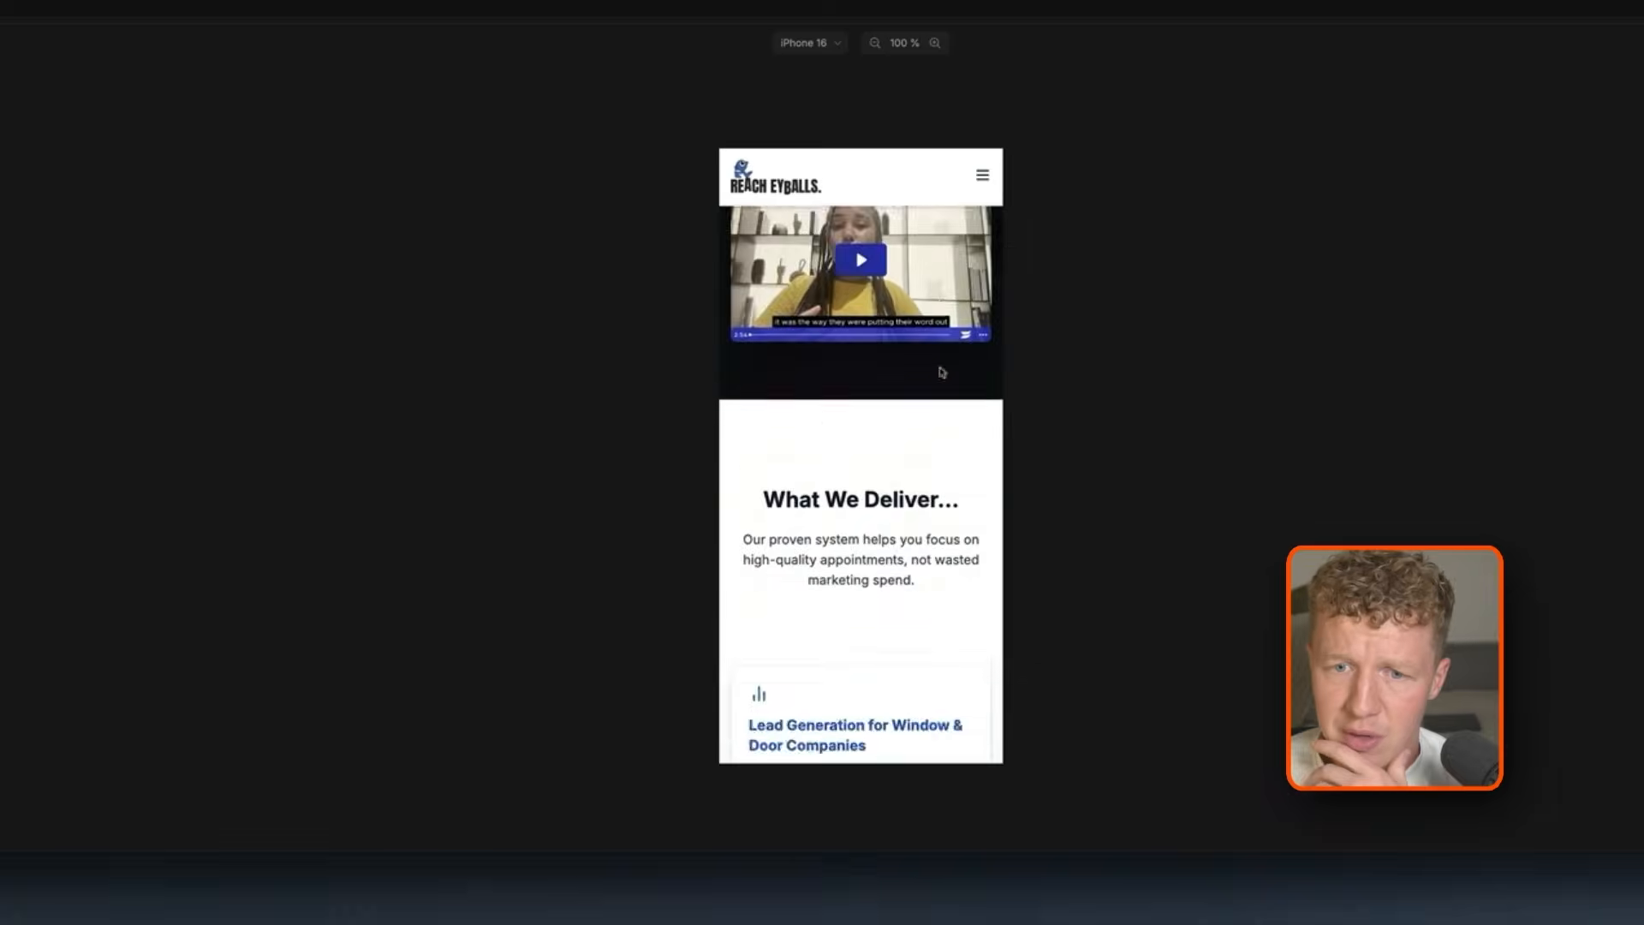
scroll(942, 373, "up", 5)
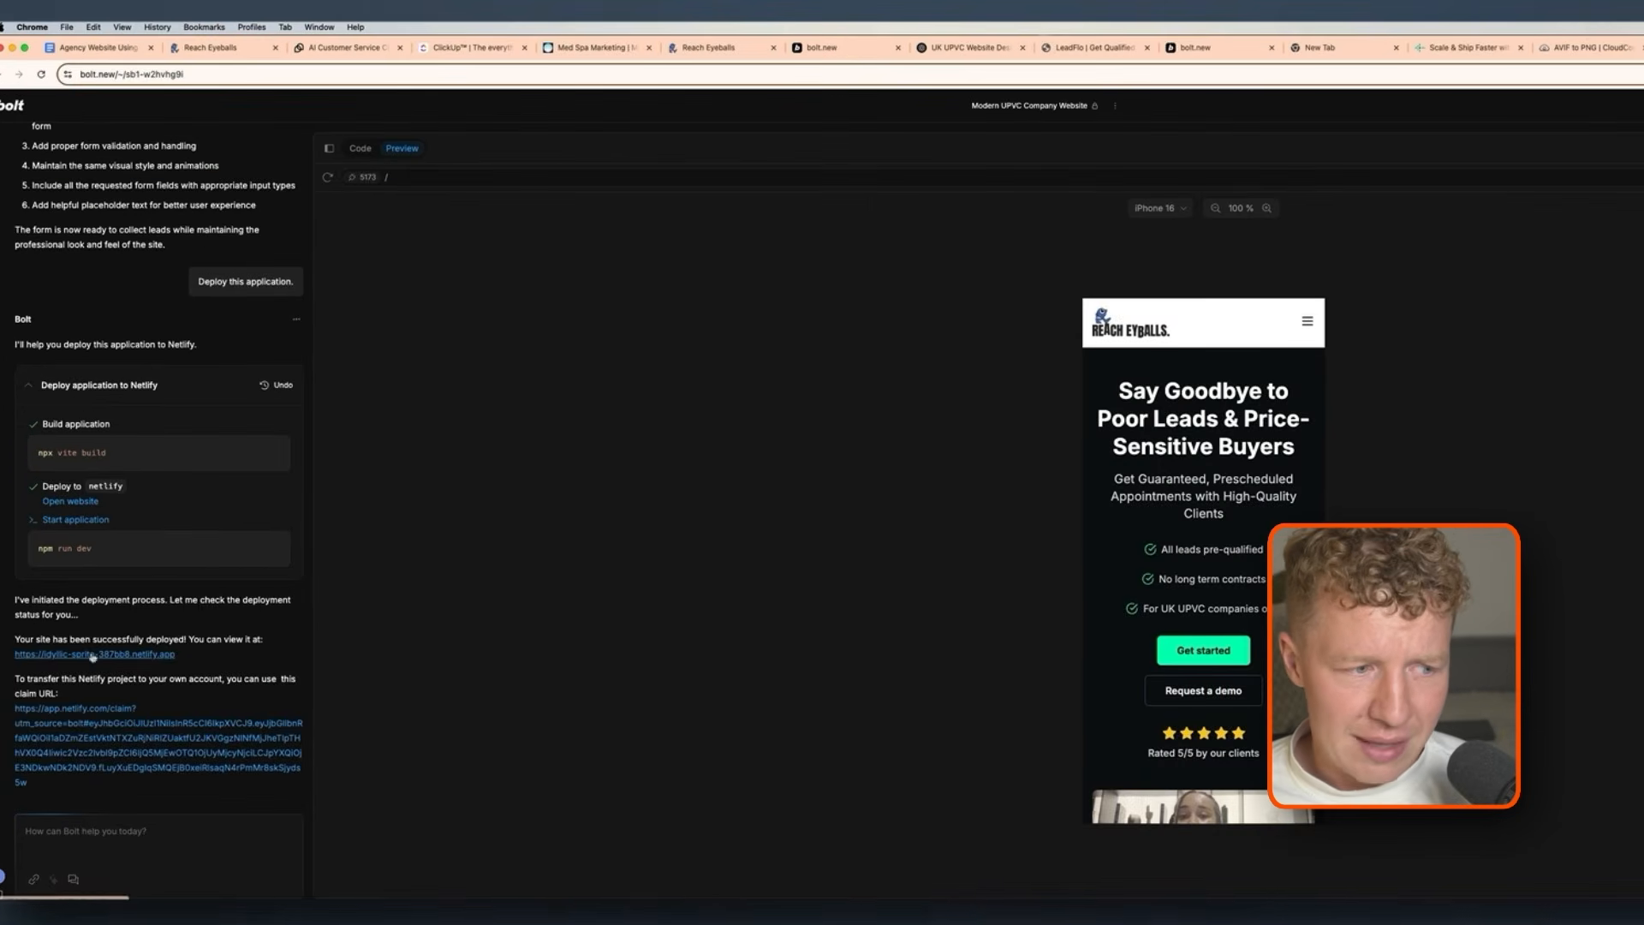
Open the deployed Netlify site in a new browser tab and review its logo, video and services section
right_click(134, 655)
left_click(182, 662)
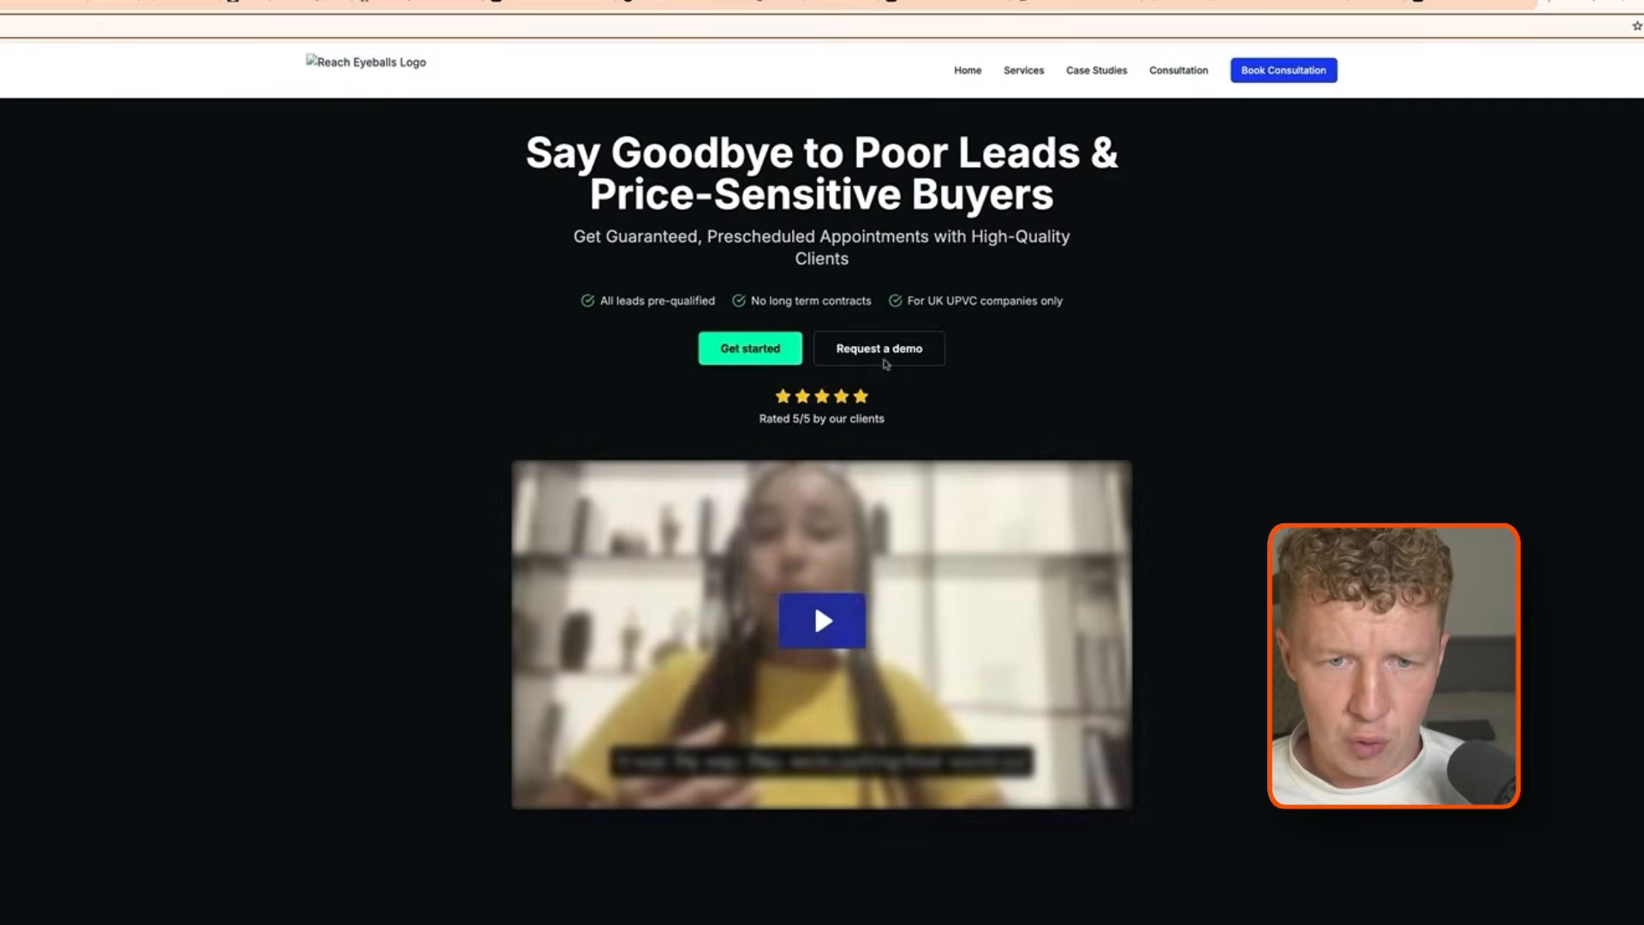
scroll(887, 364, "down", 20)
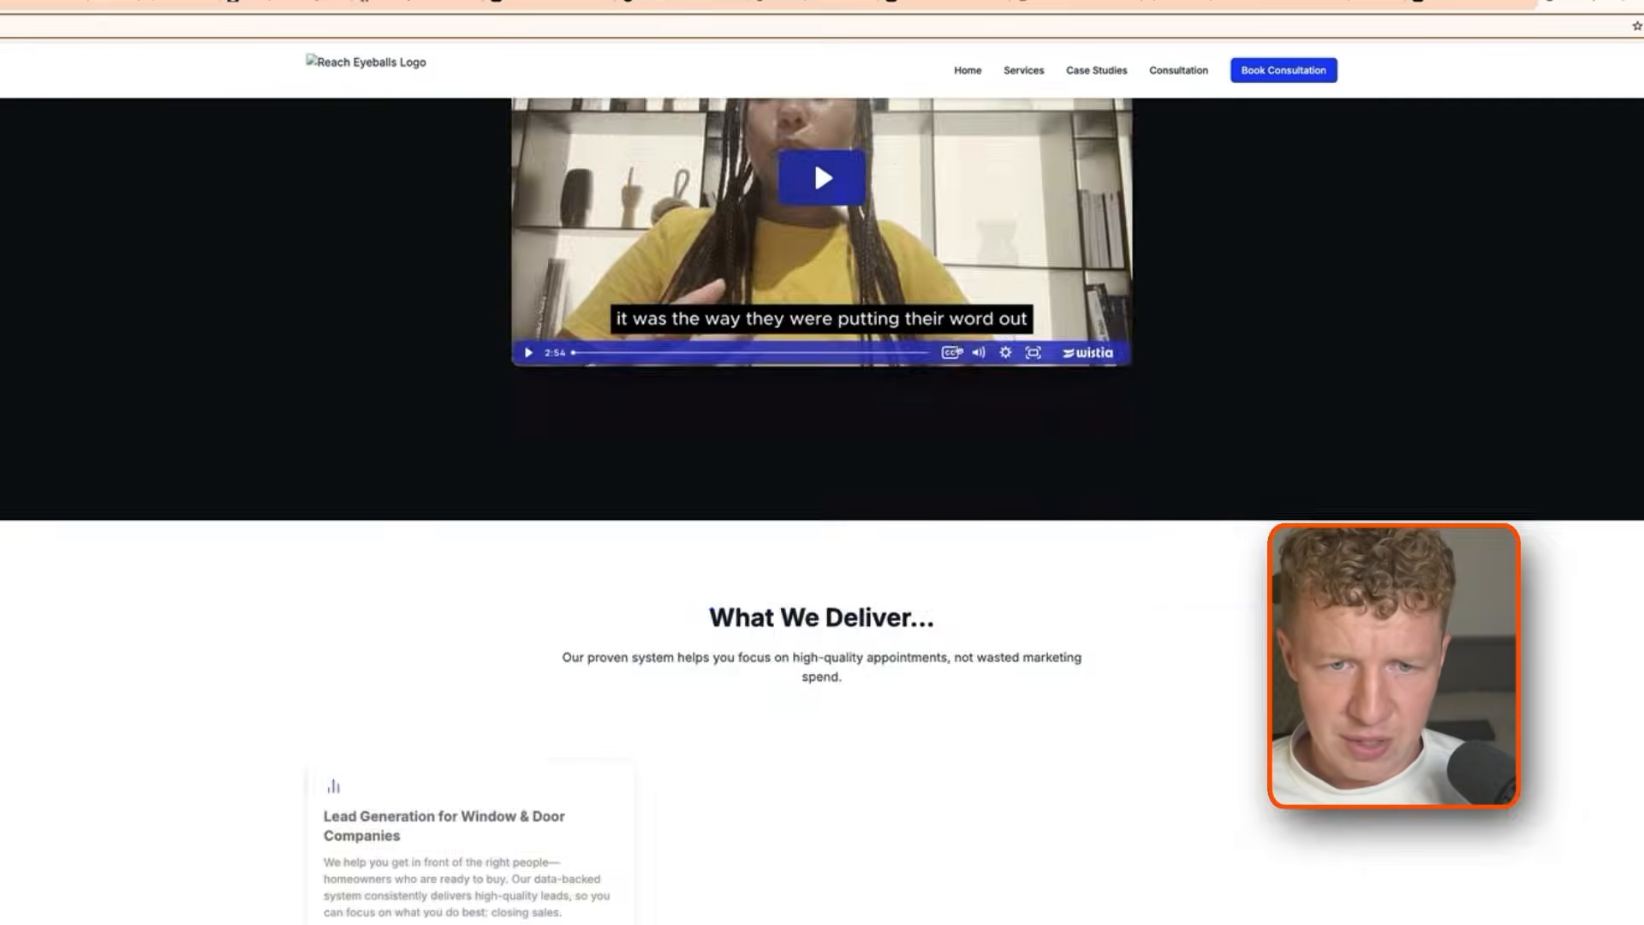
scroll(1273, 278, "up", 20)
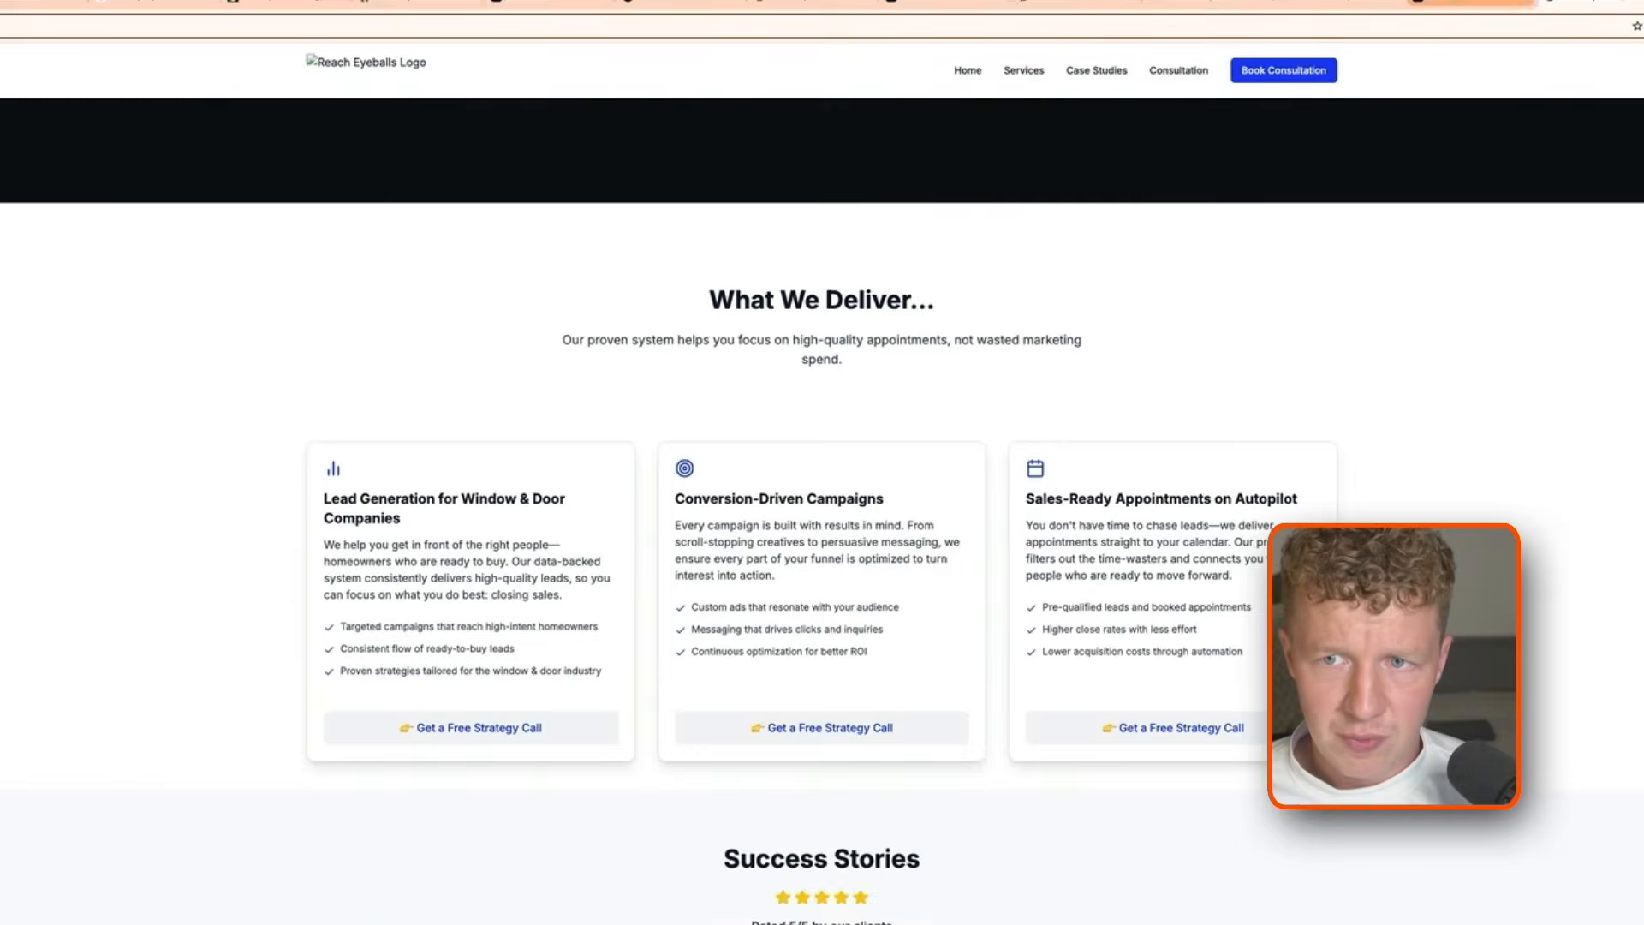
Return to Bolt, claim the deployed app on Netlify through its claim URL, and open custom domain setup for a domain already owned
left_click(1464, 3)
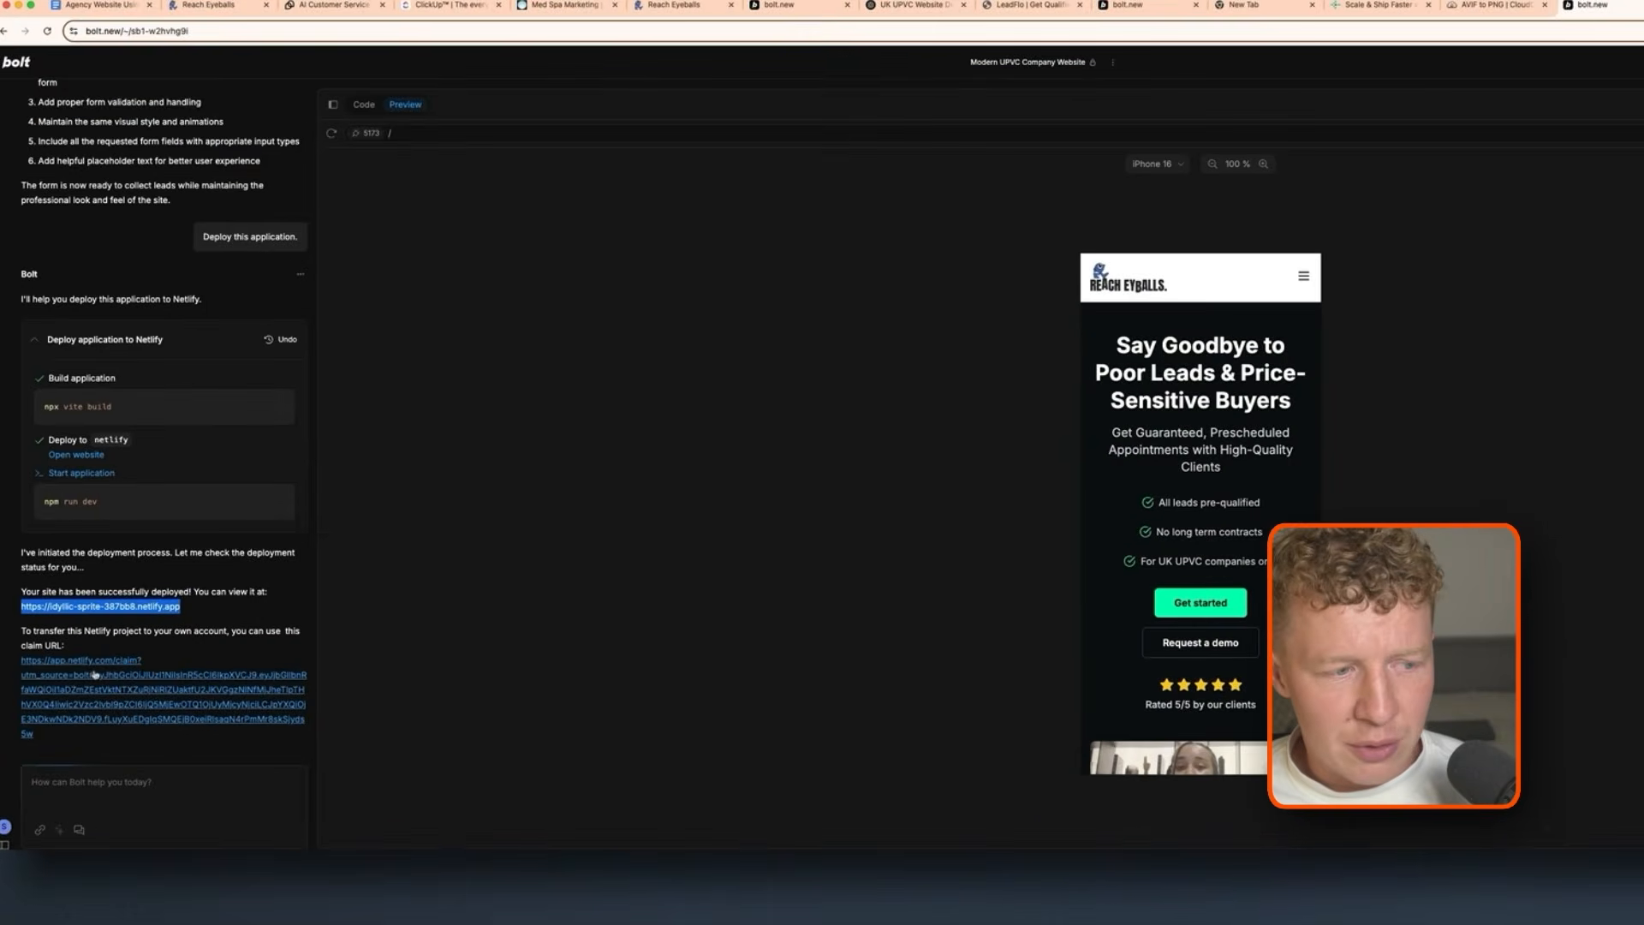
left_click(50, 688)
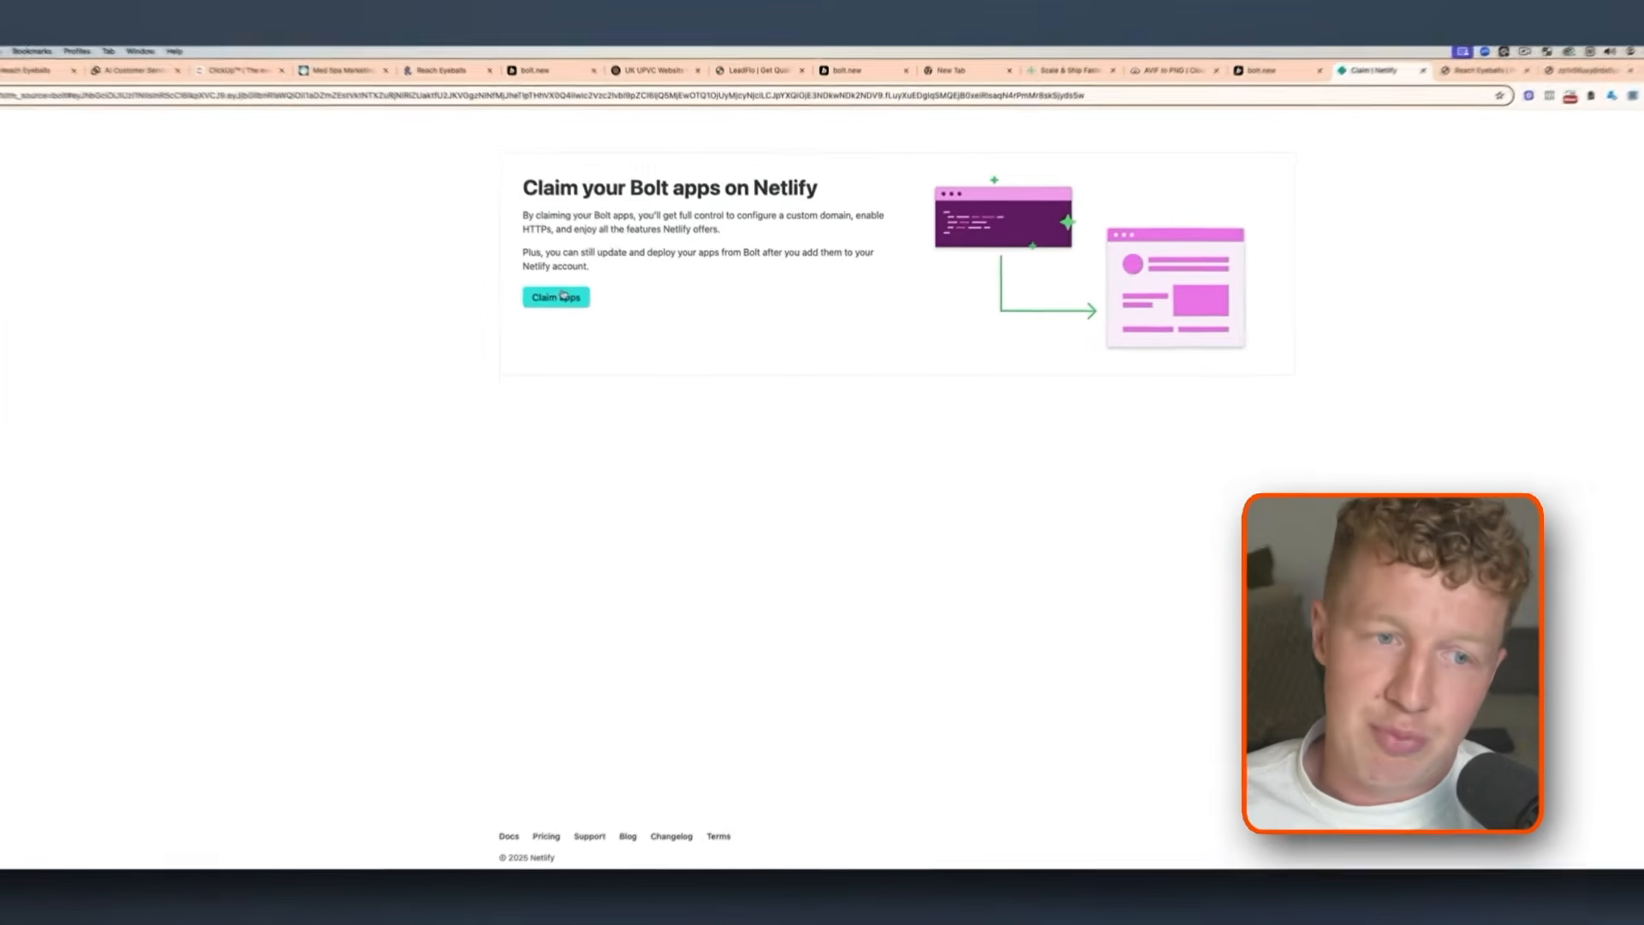
left_click(609, 326)
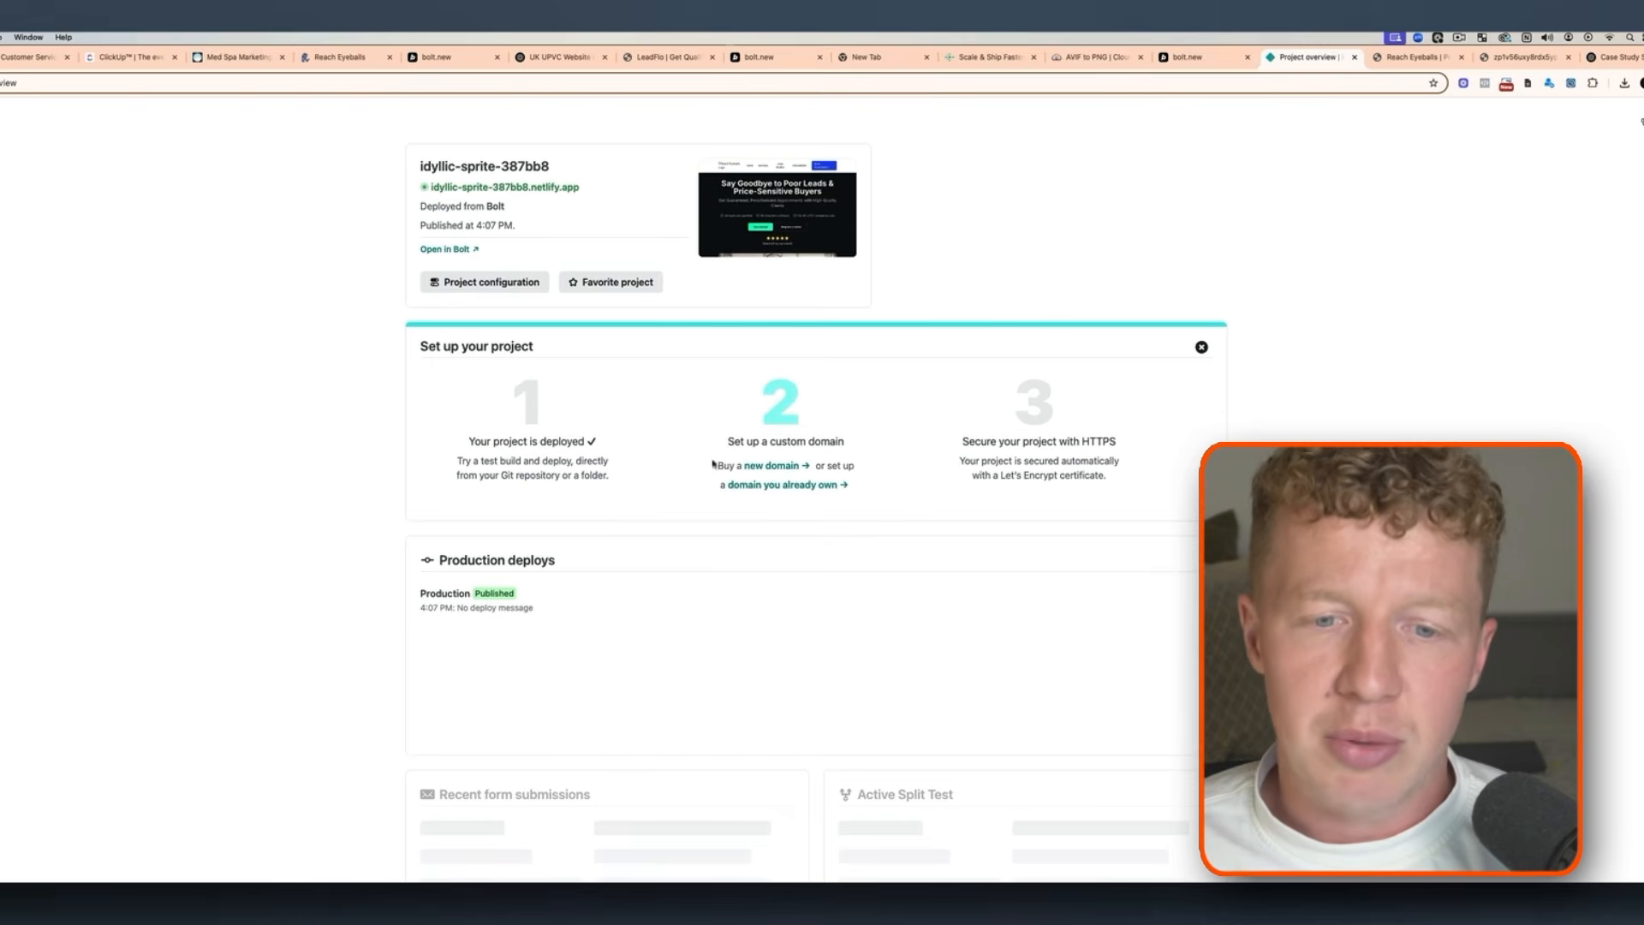
left_click(753, 486)
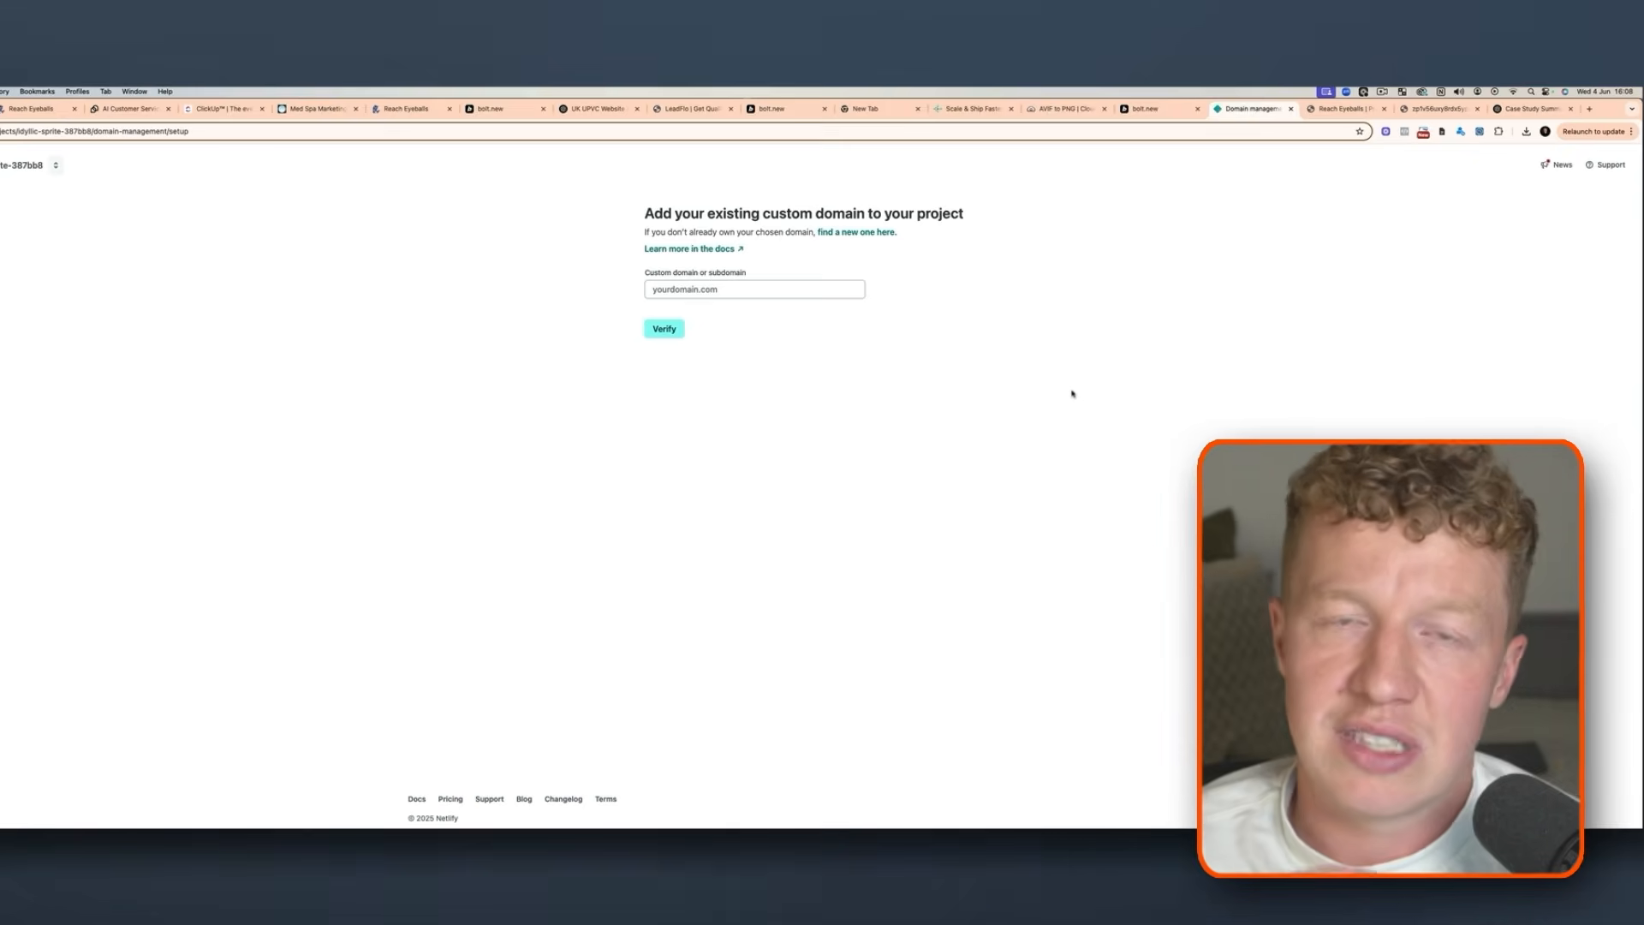
Switch to the deployed Netlify site and review the desktop page from the hero to the consultation form and footer
left_click(1326, 109)
scroll(985, 330, "up", 6)
scroll(1004, 315, "down", 15)
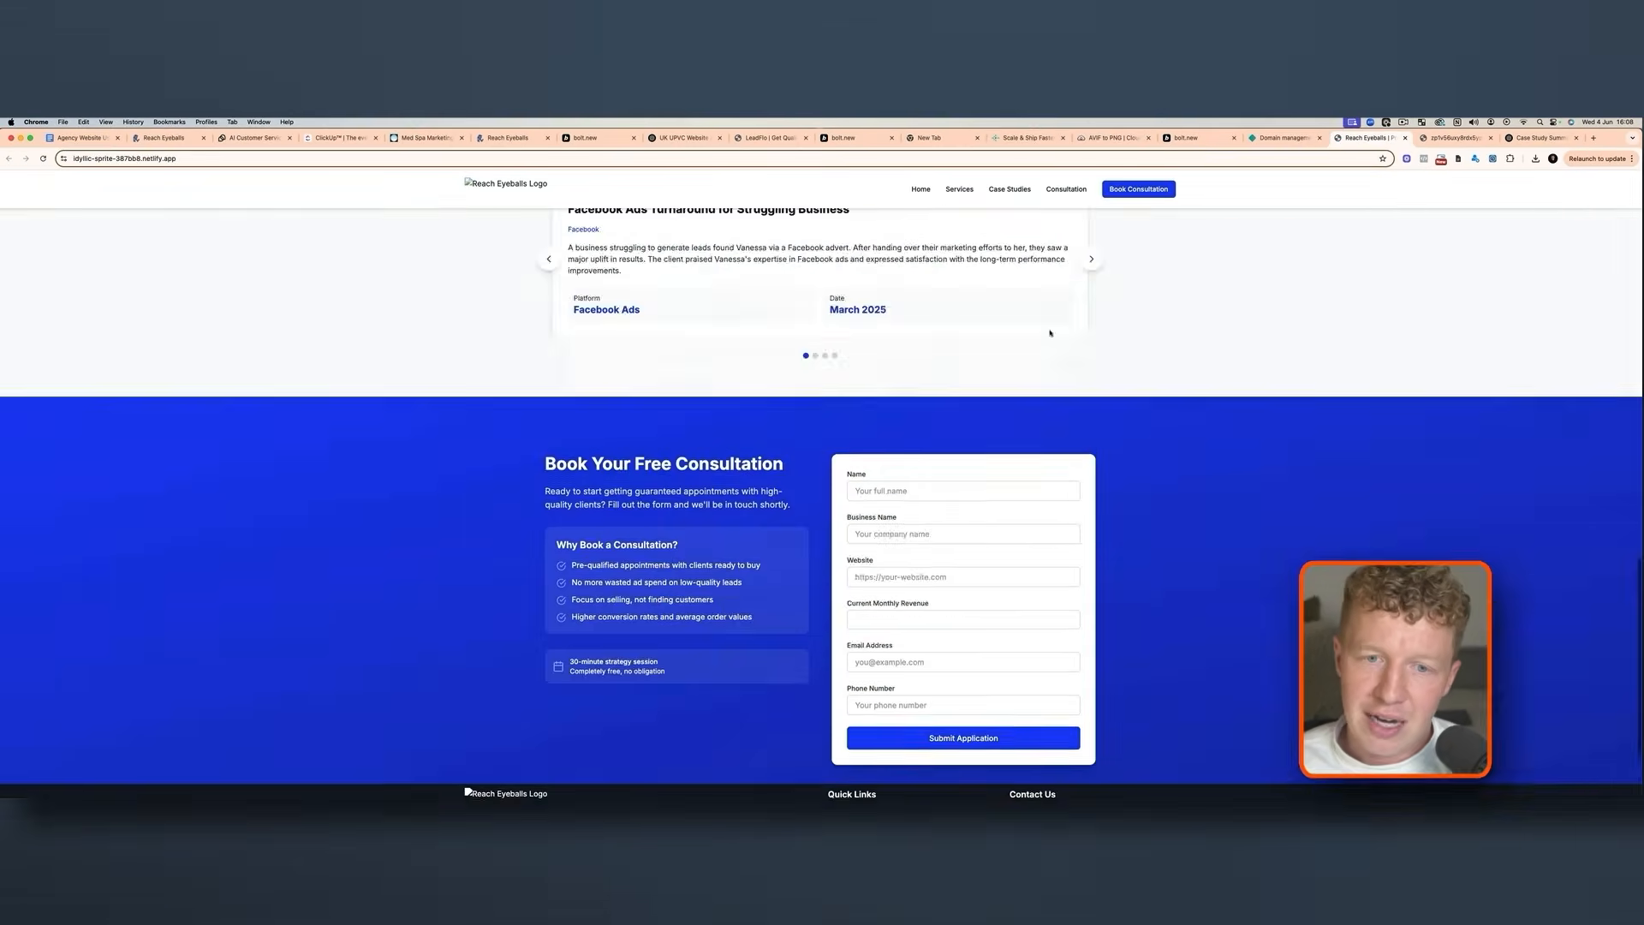
scroll(1050, 332, "up", 15)
scroll(1052, 327, "down", 20)
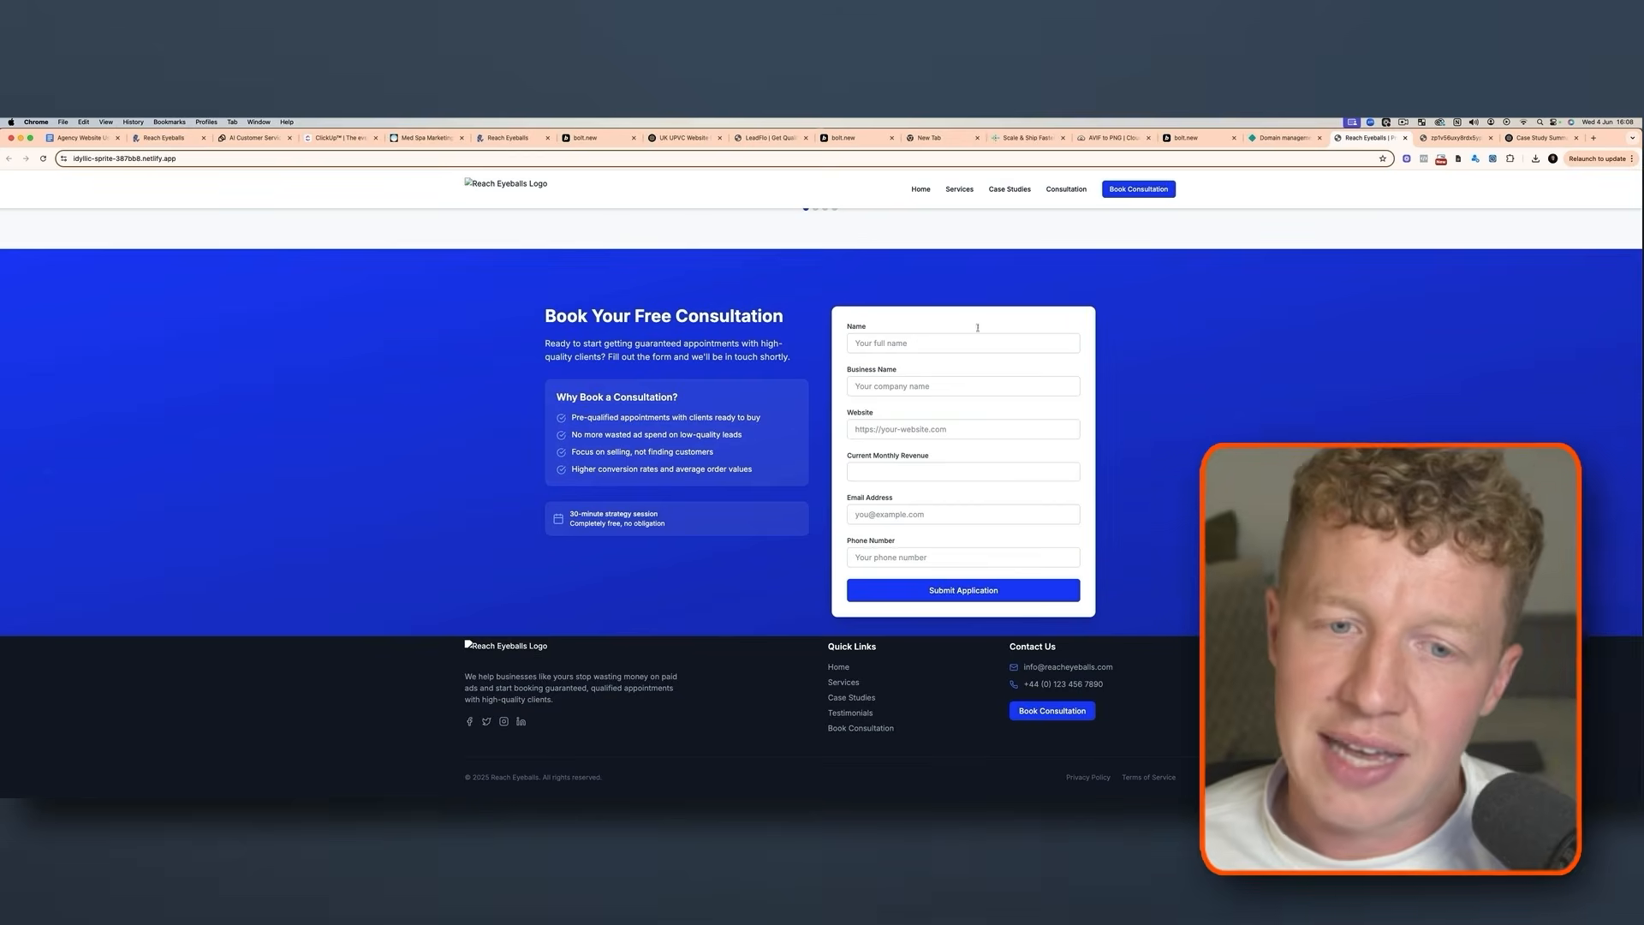
scroll(991, 474, "up", 15)
scroll(997, 469, "down", 1)
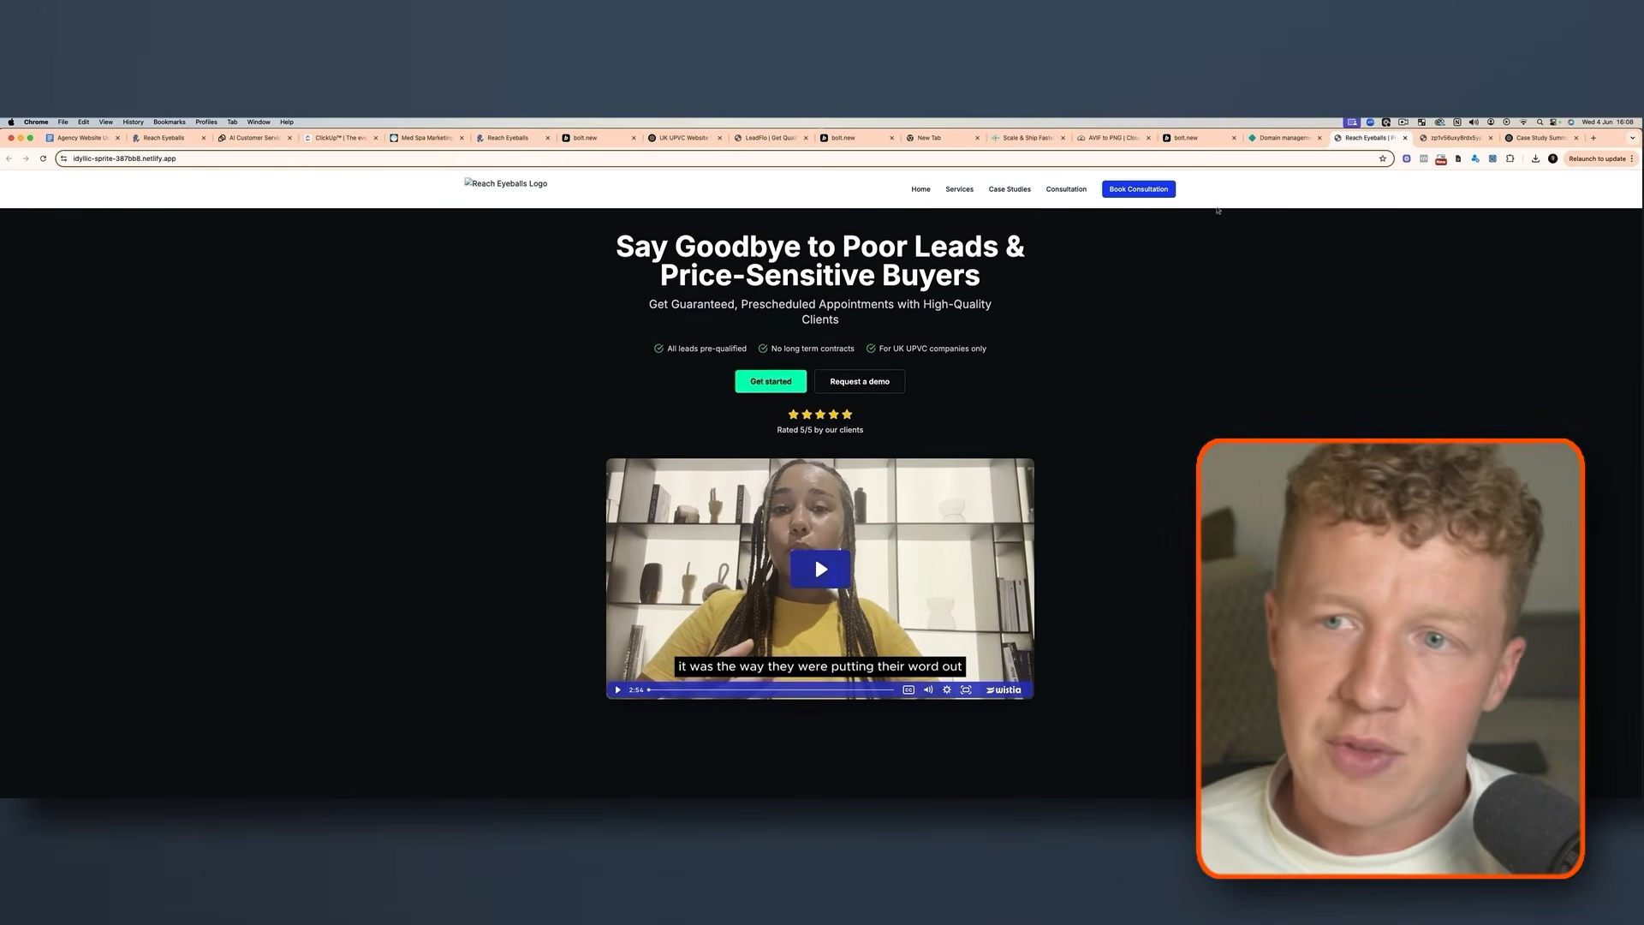
Inspect the deployed site in the browser's responsive device view at 543 px wide and review its hero and services cards
right_click(1263, 363)
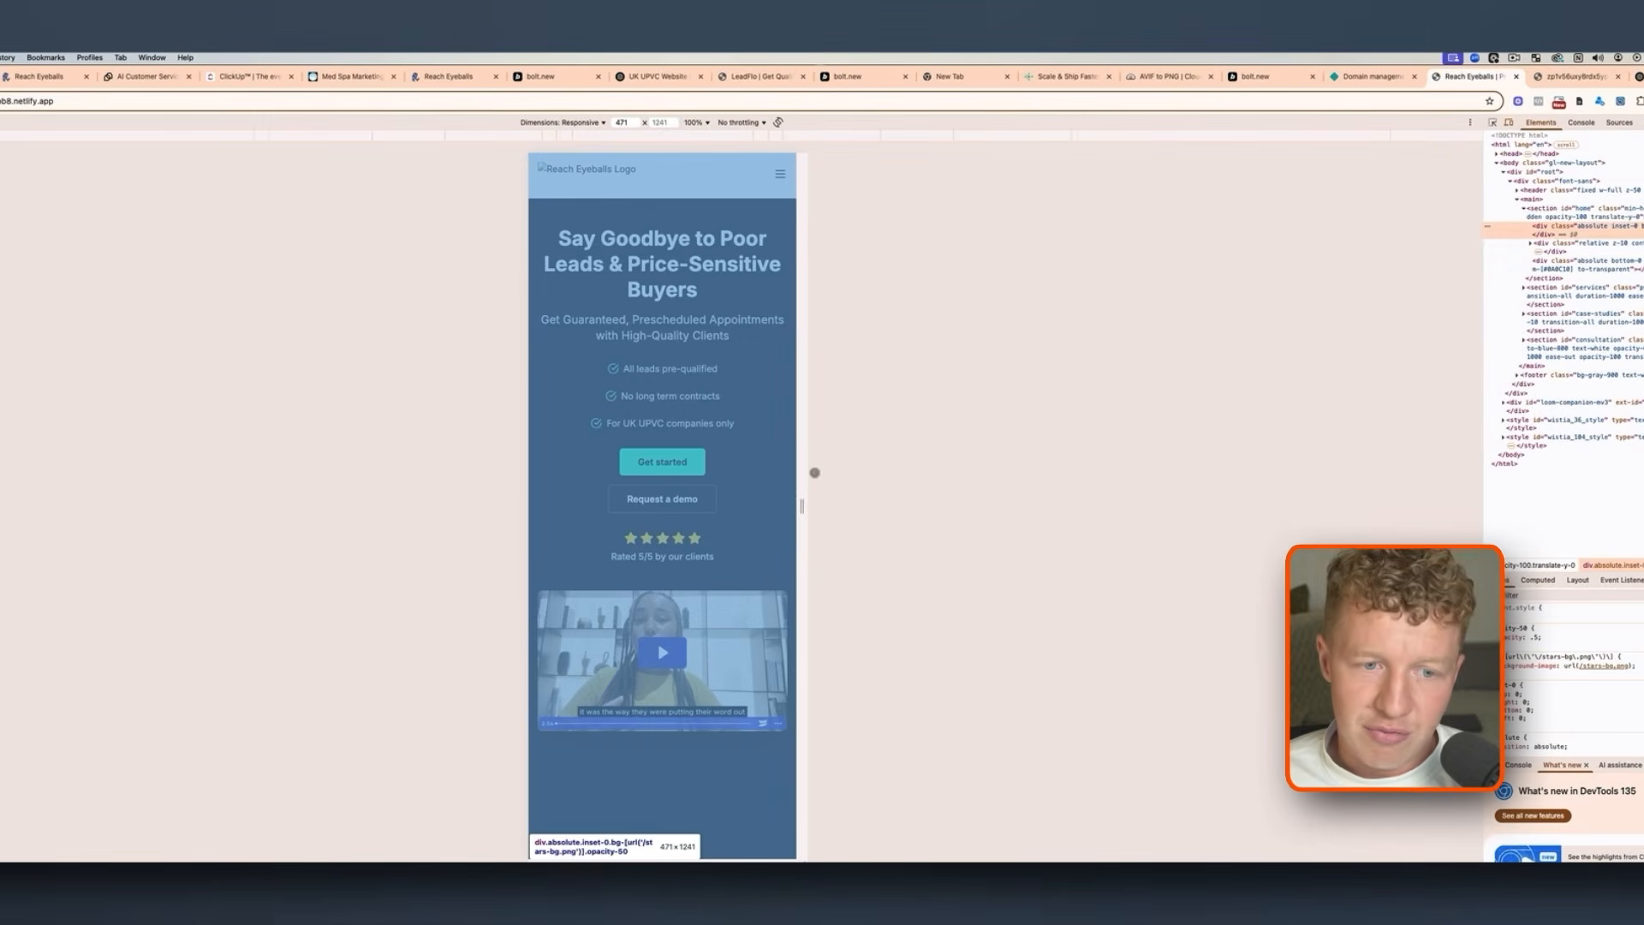
left_click_drag(798, 507, 822, 507)
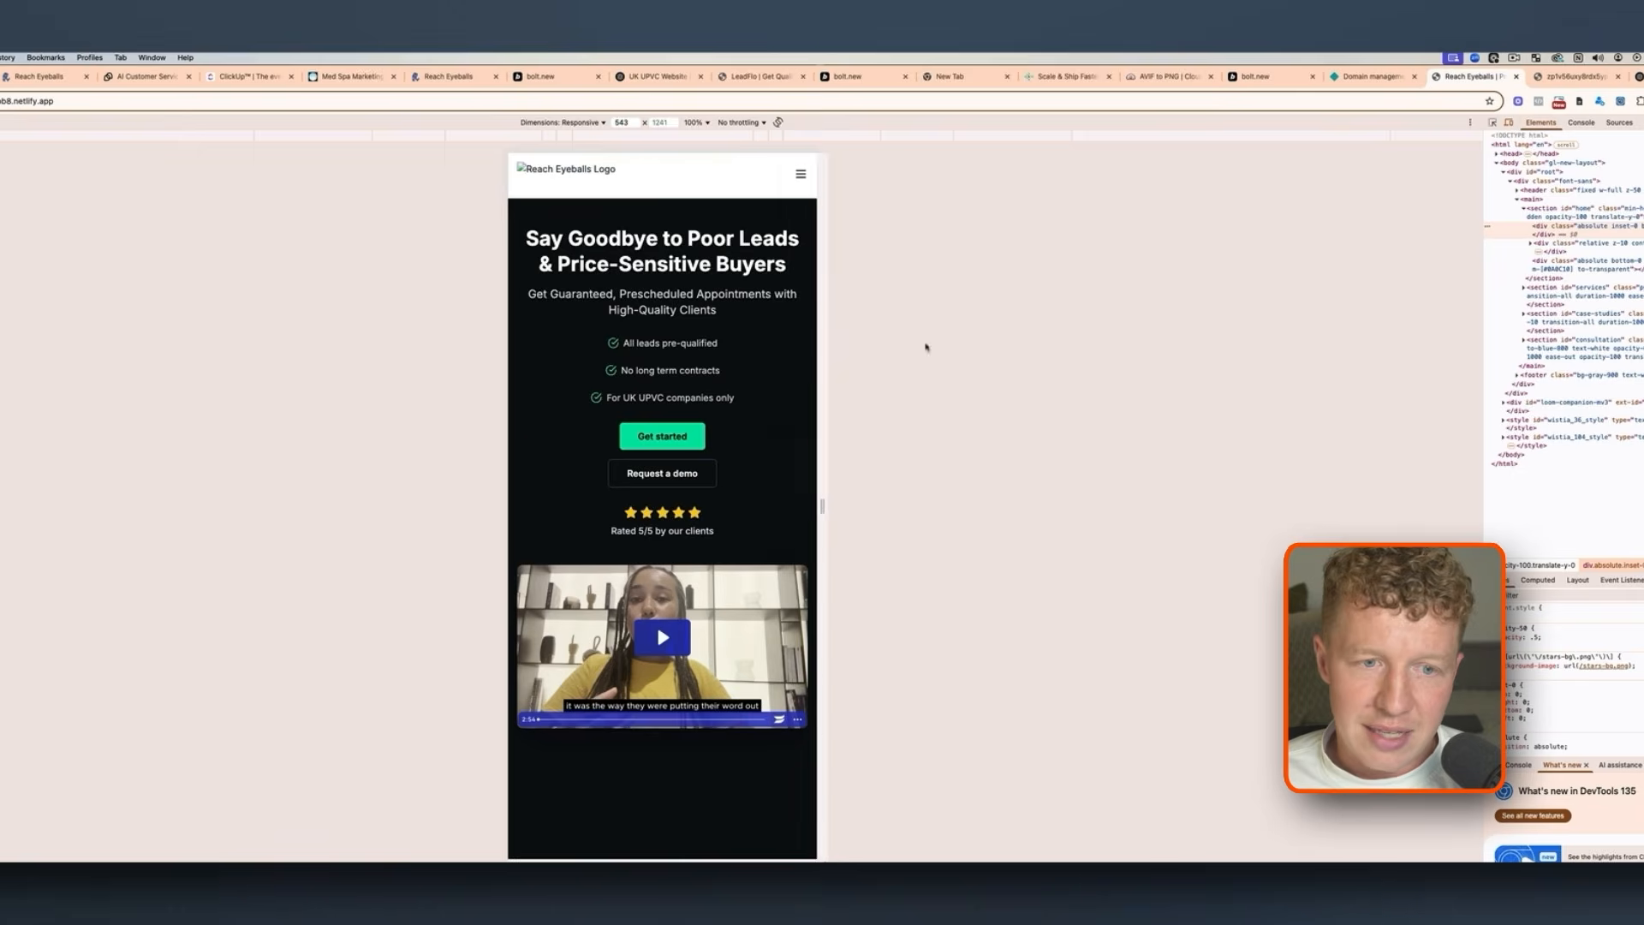
scroll(756, 402, "down", 8)
scroll(757, 402, "down", 15)
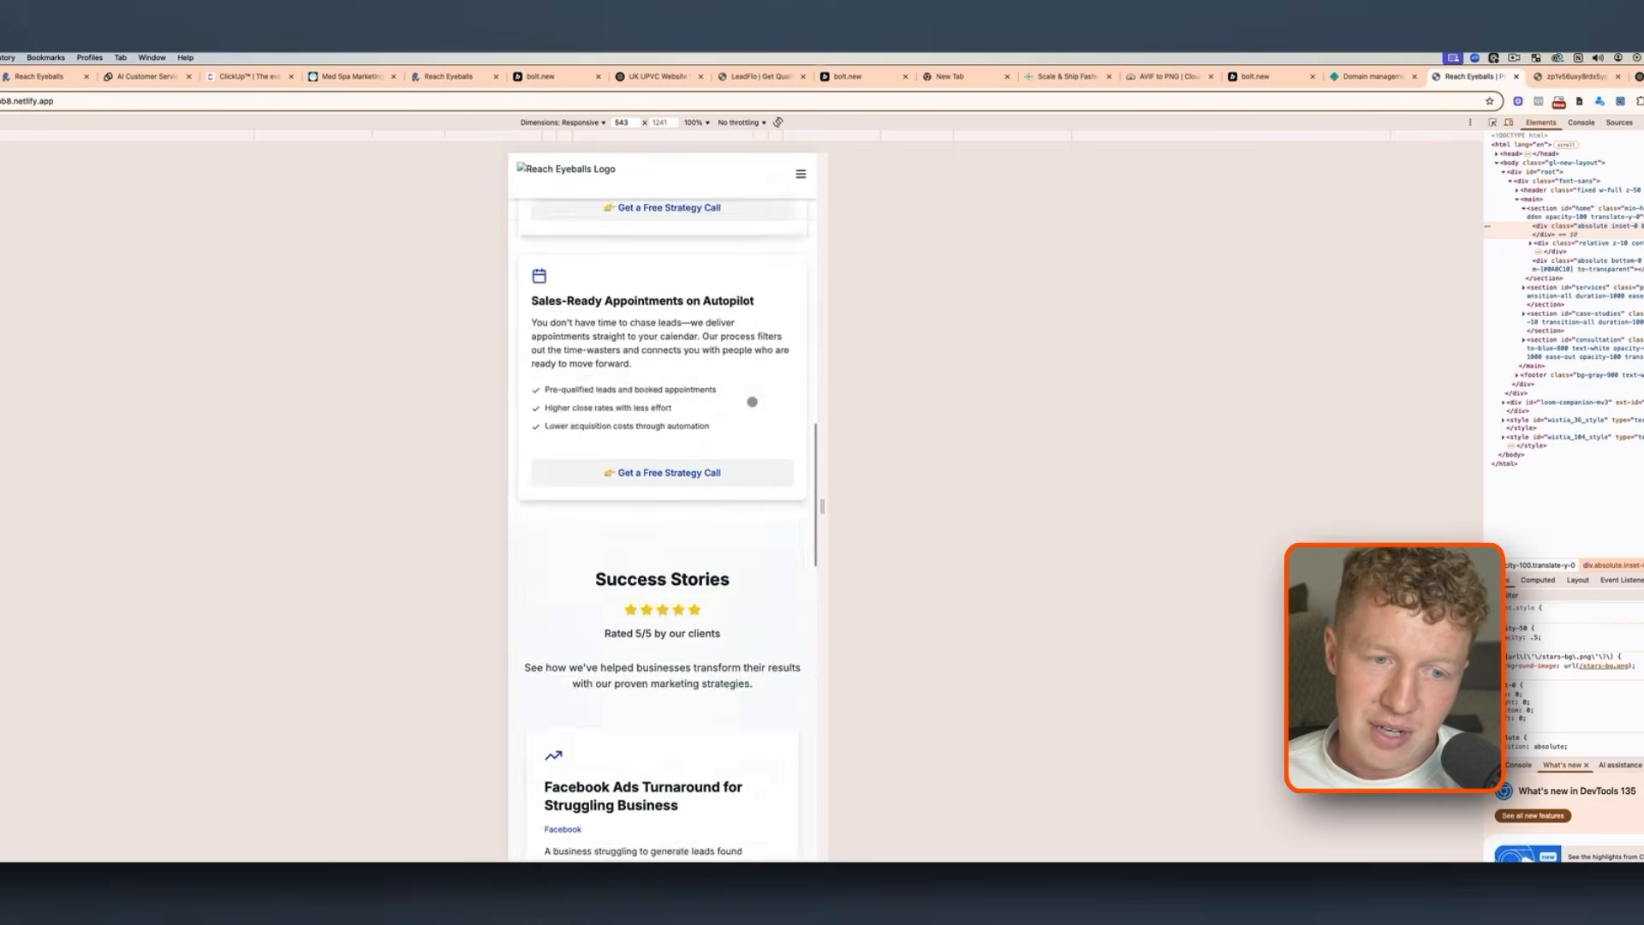
Narrow the responsive view to 443 px and page through the Success Stories carousel
left_click_drag(821, 506, 789, 507)
scroll(753, 511, "down", 3)
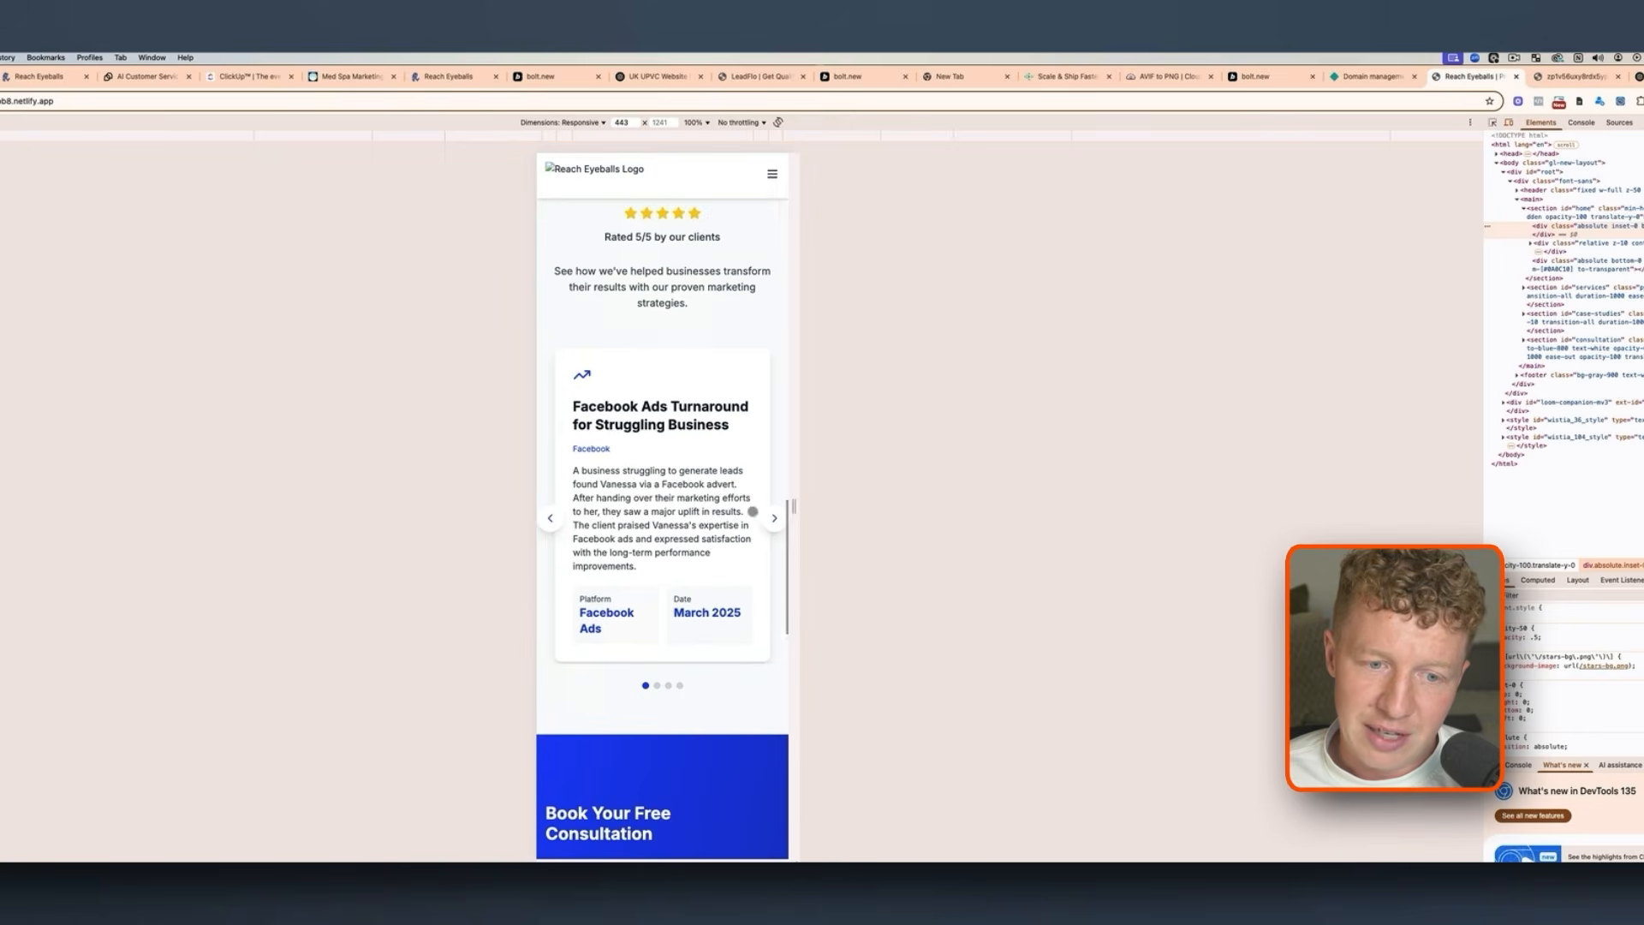
left_click(772, 521)
left_click(773, 521)
left_click(773, 519)
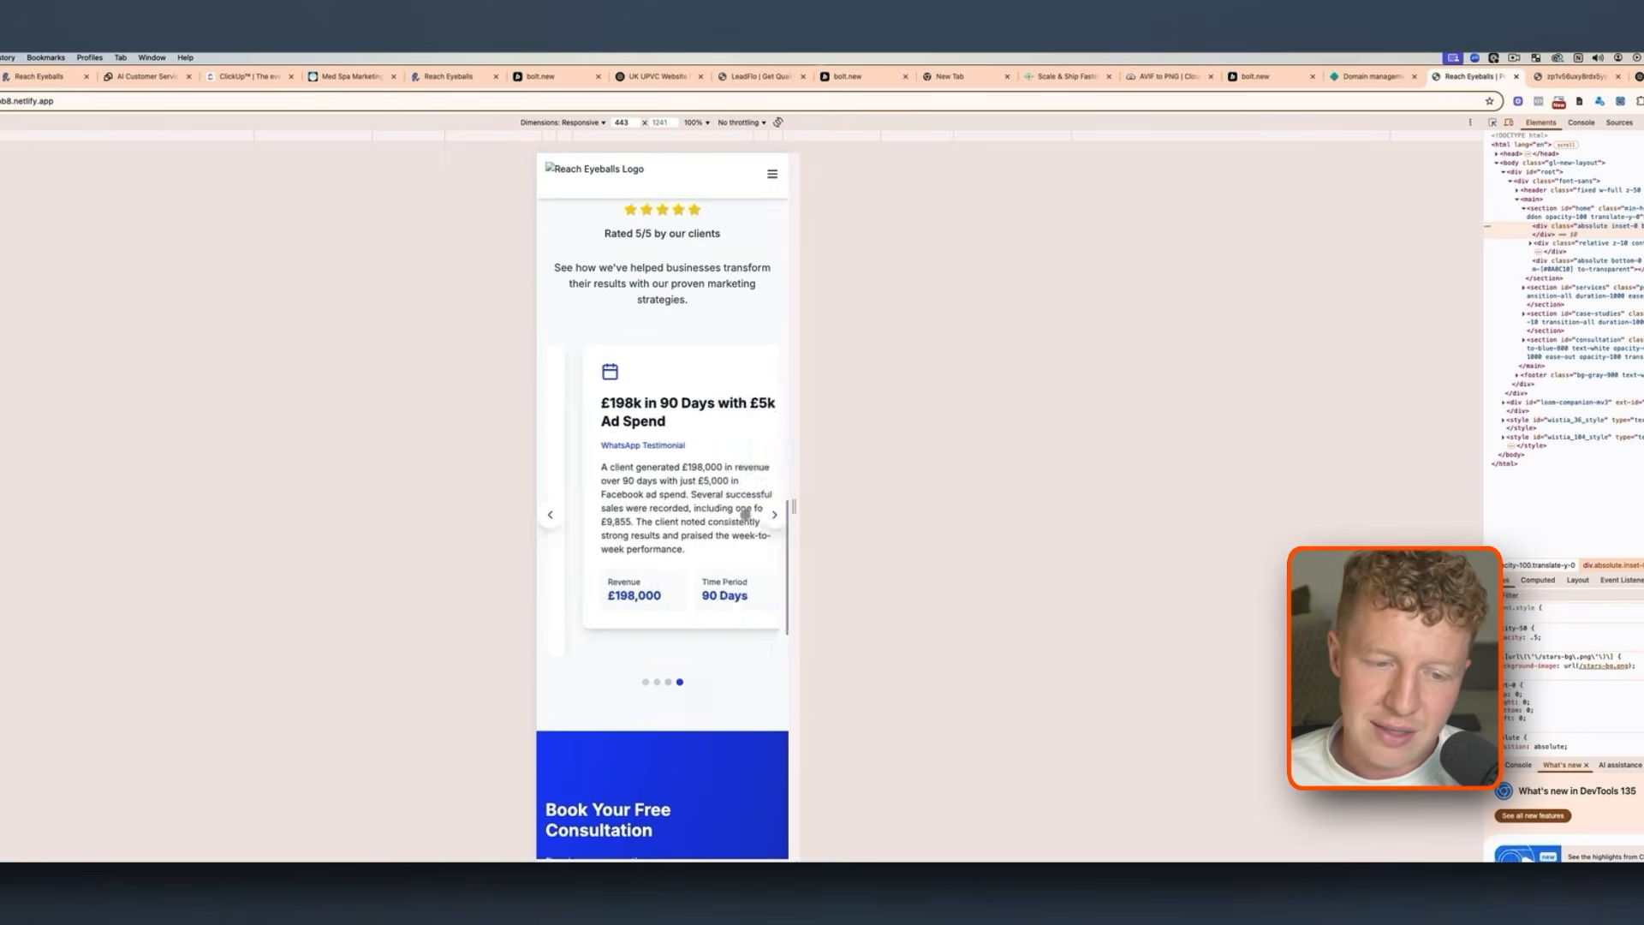
Check the consultation form and footer in the narrow responsive view, and return to the hero
scroll(746, 514, "down", 9)
scroll(744, 512, "down", 9)
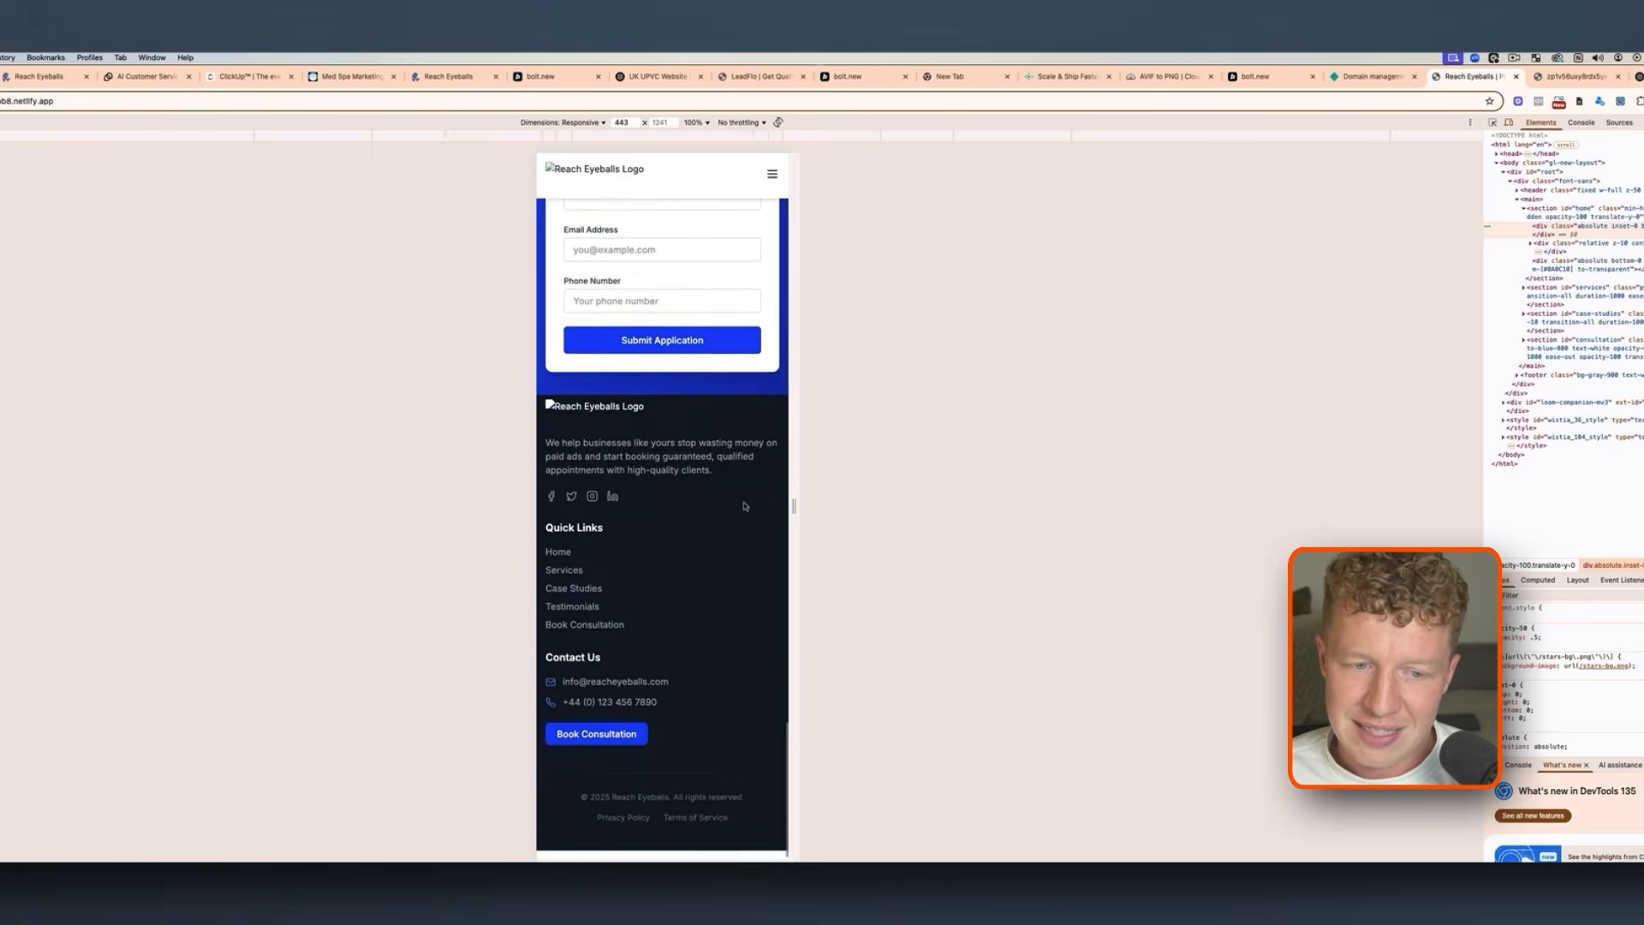
scroll(702, 471, "up", 20)
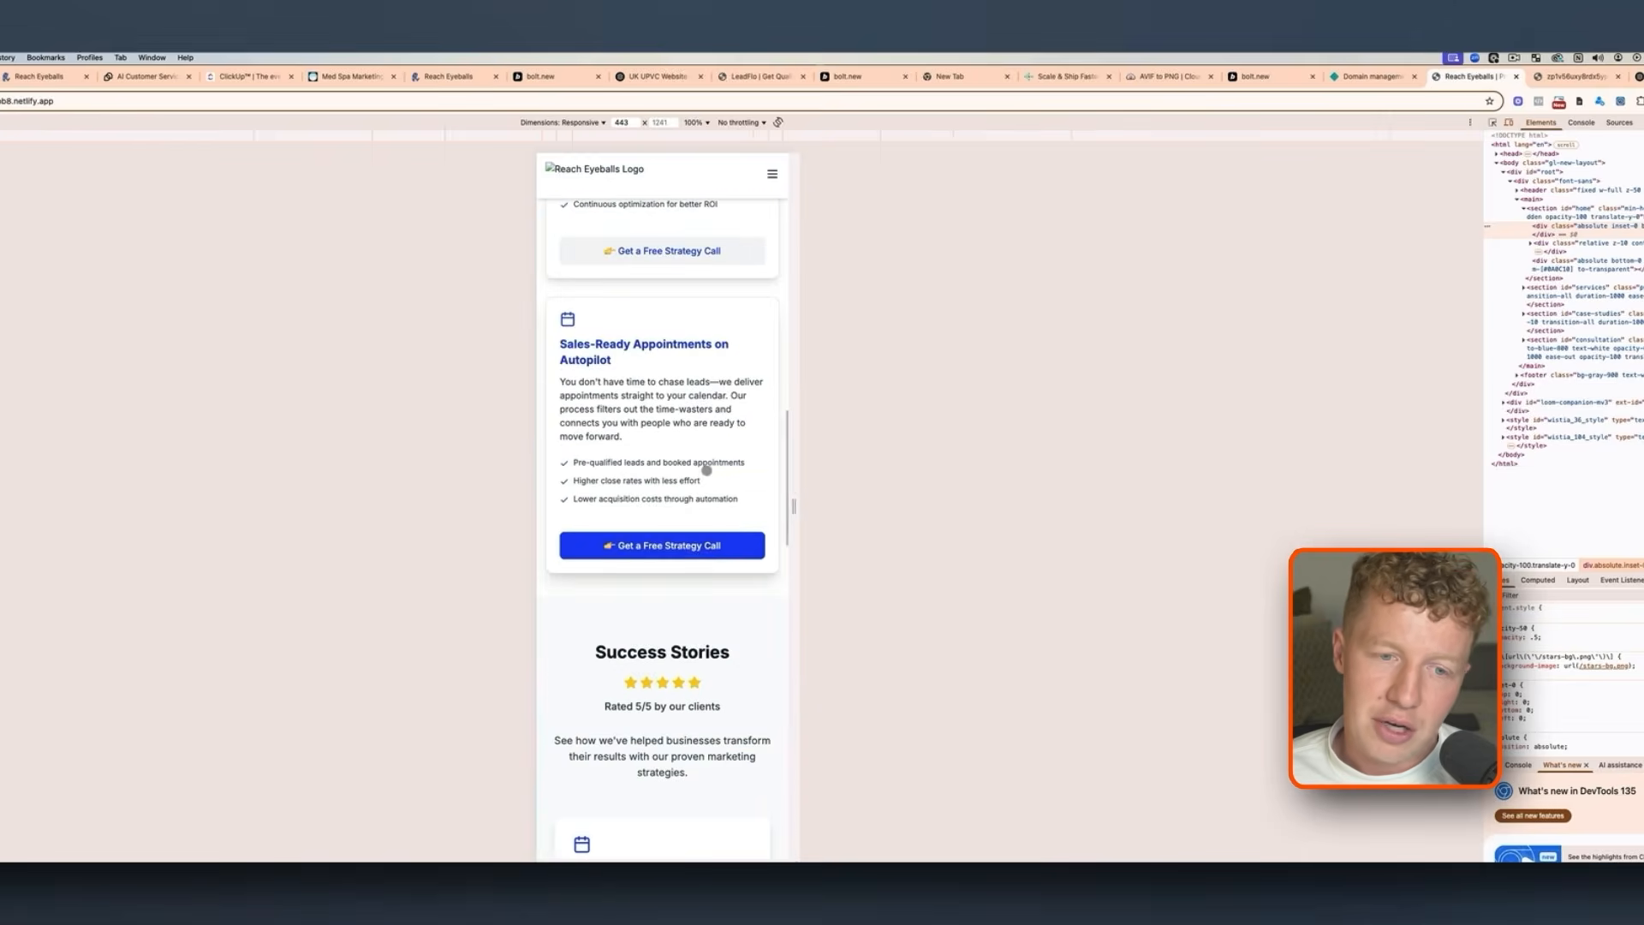
scroll(716, 470, "up", 10)
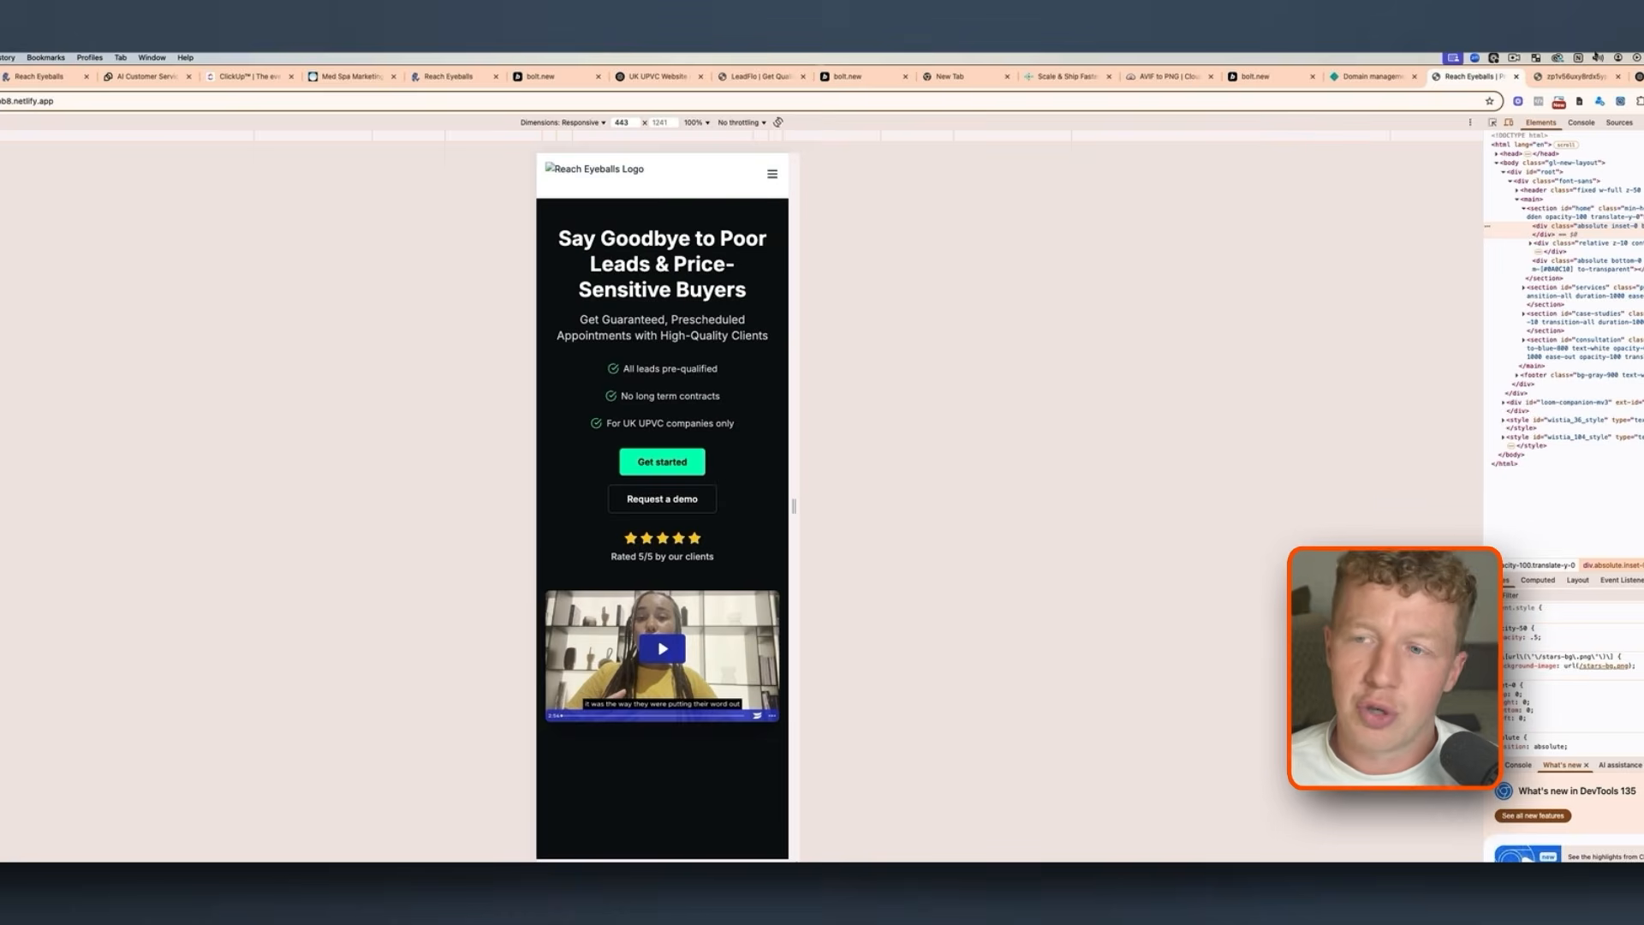
Return to the Bolt project, switch its preview from the phone view back to desktop, and review the hero and services section
left_click(1273, 80)
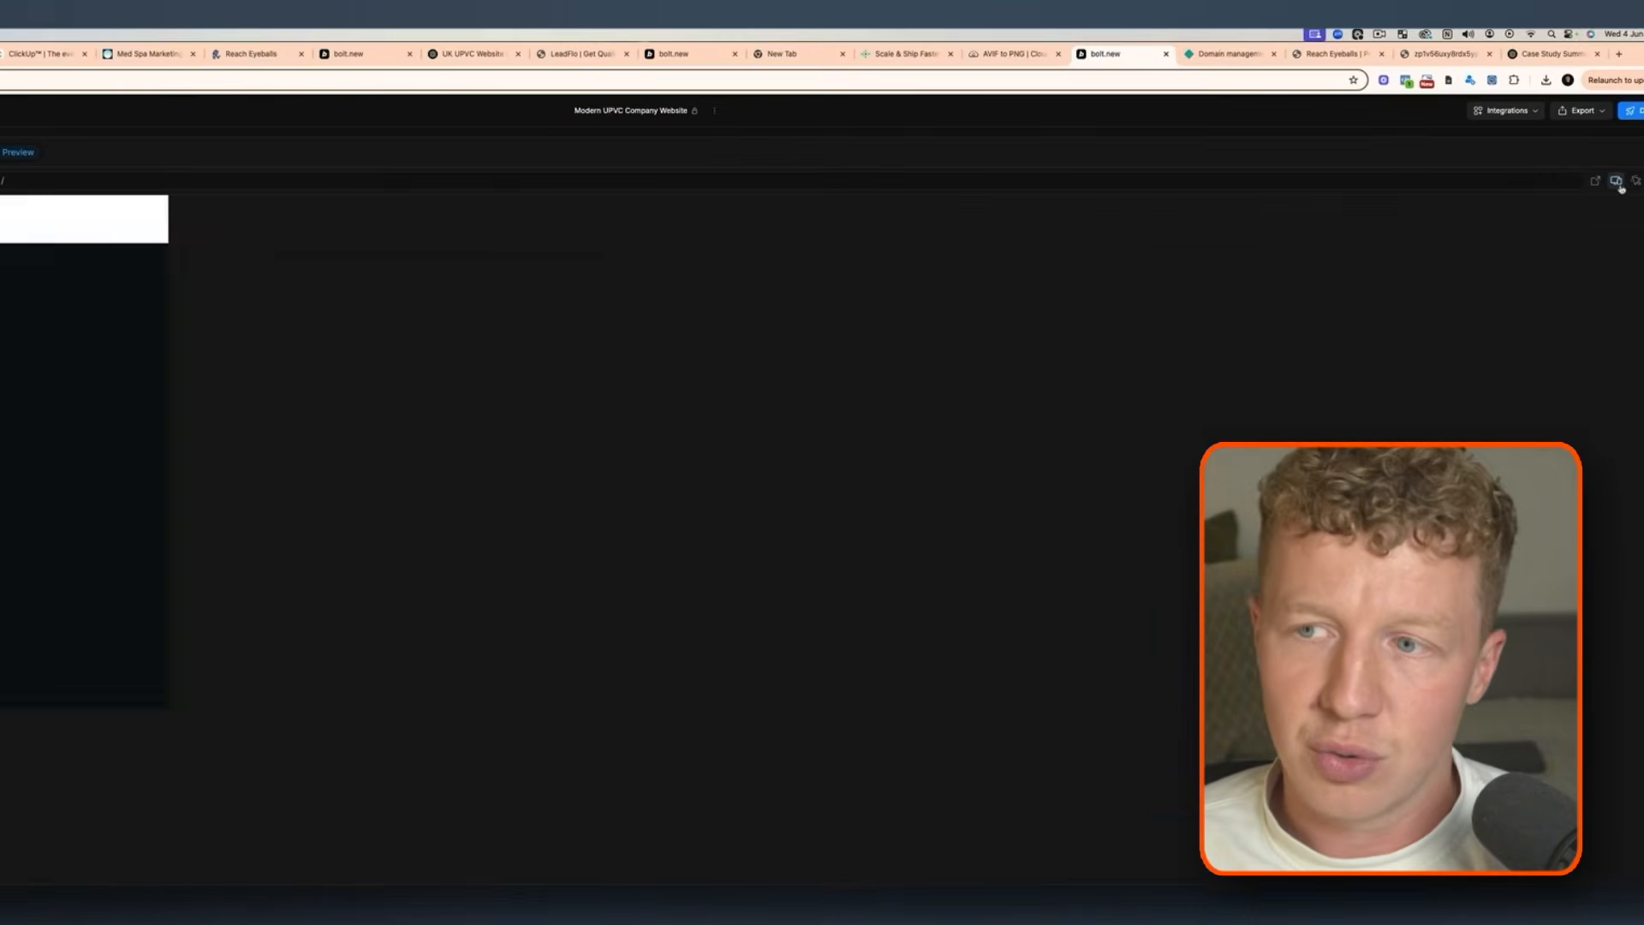
left_click(1617, 183)
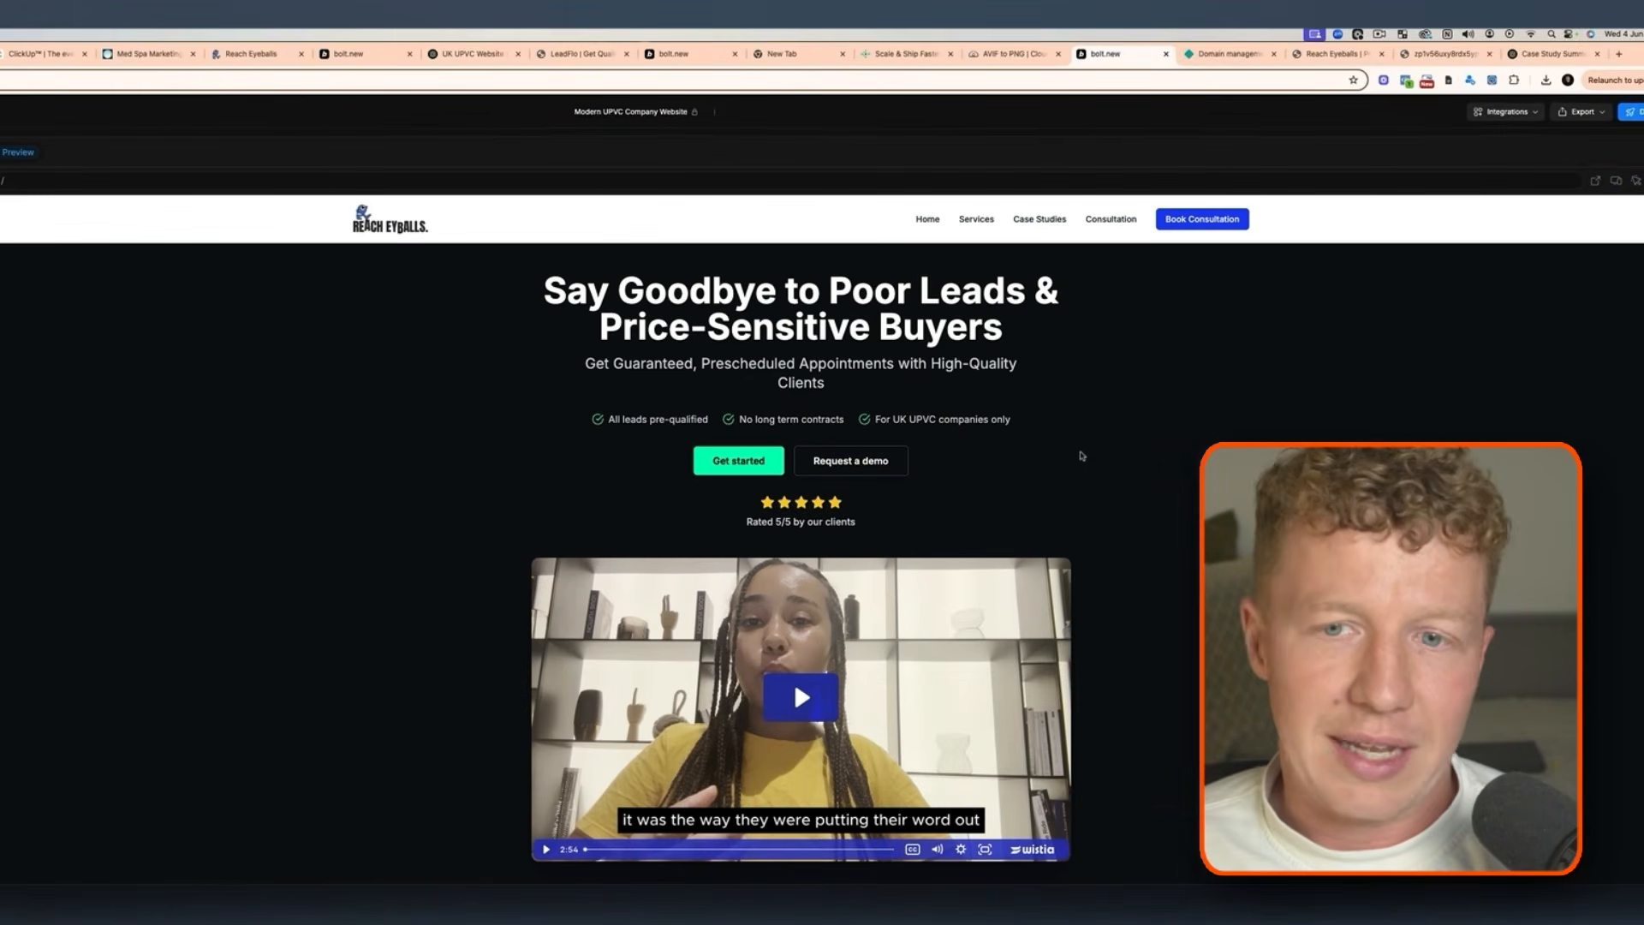
scroll(1082, 456, "down", 5)
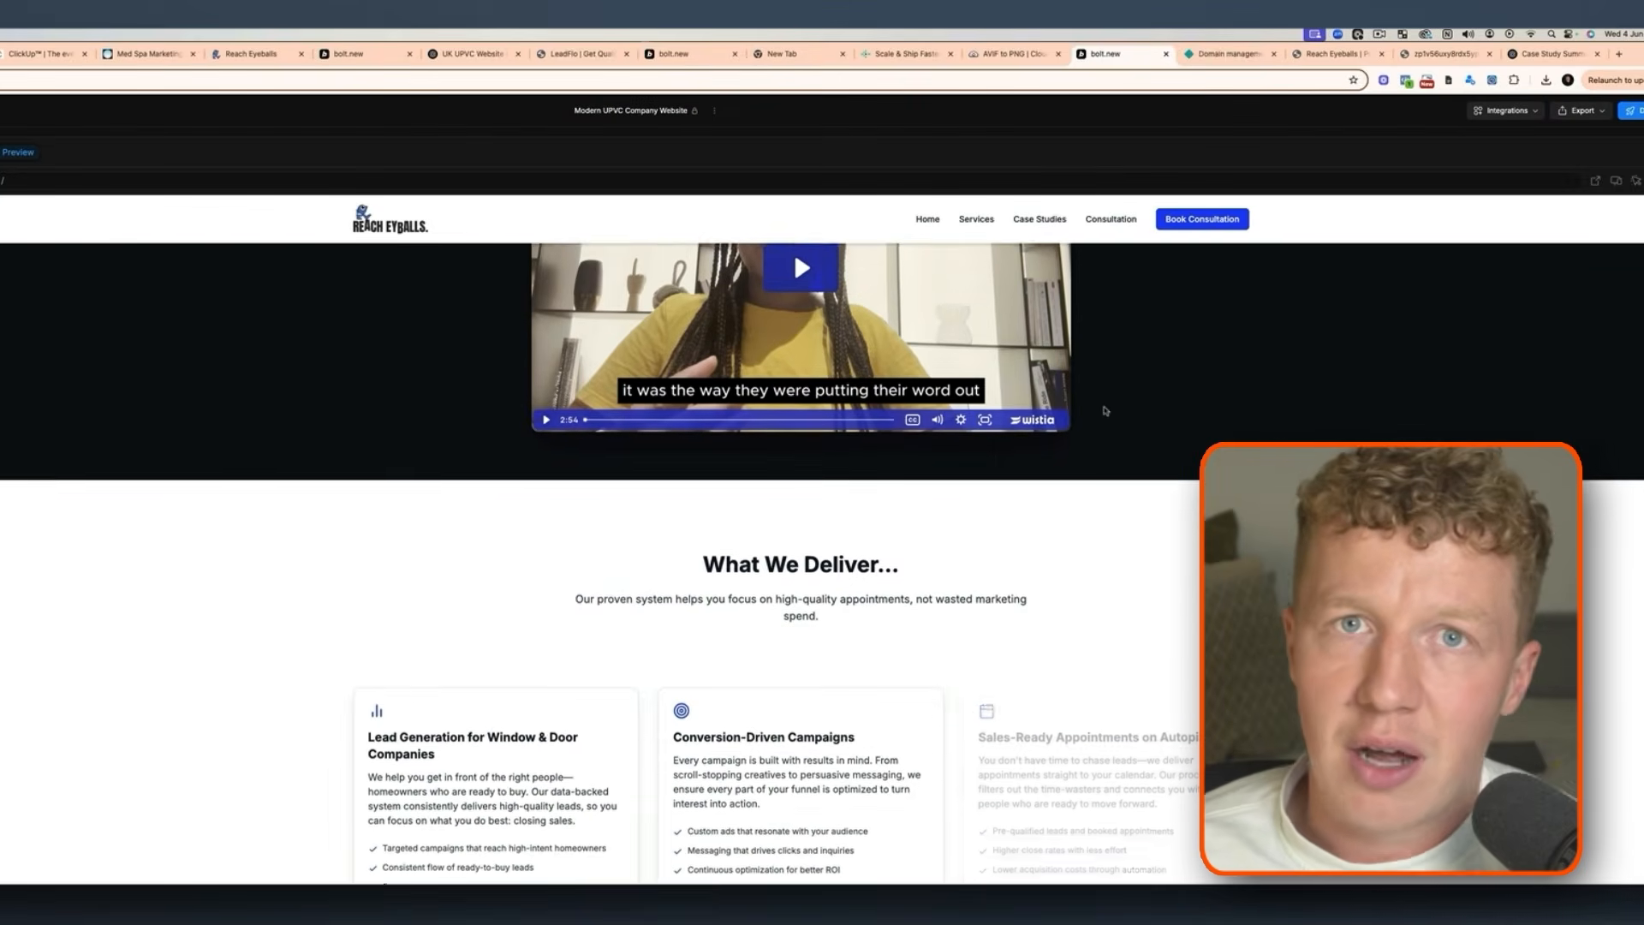
scroll(1104, 411, "up", 1)
Examine the Success Stories section in the desktop preview and advance its carousel to the following testimonial
scroll(1101, 411, "down", 10)
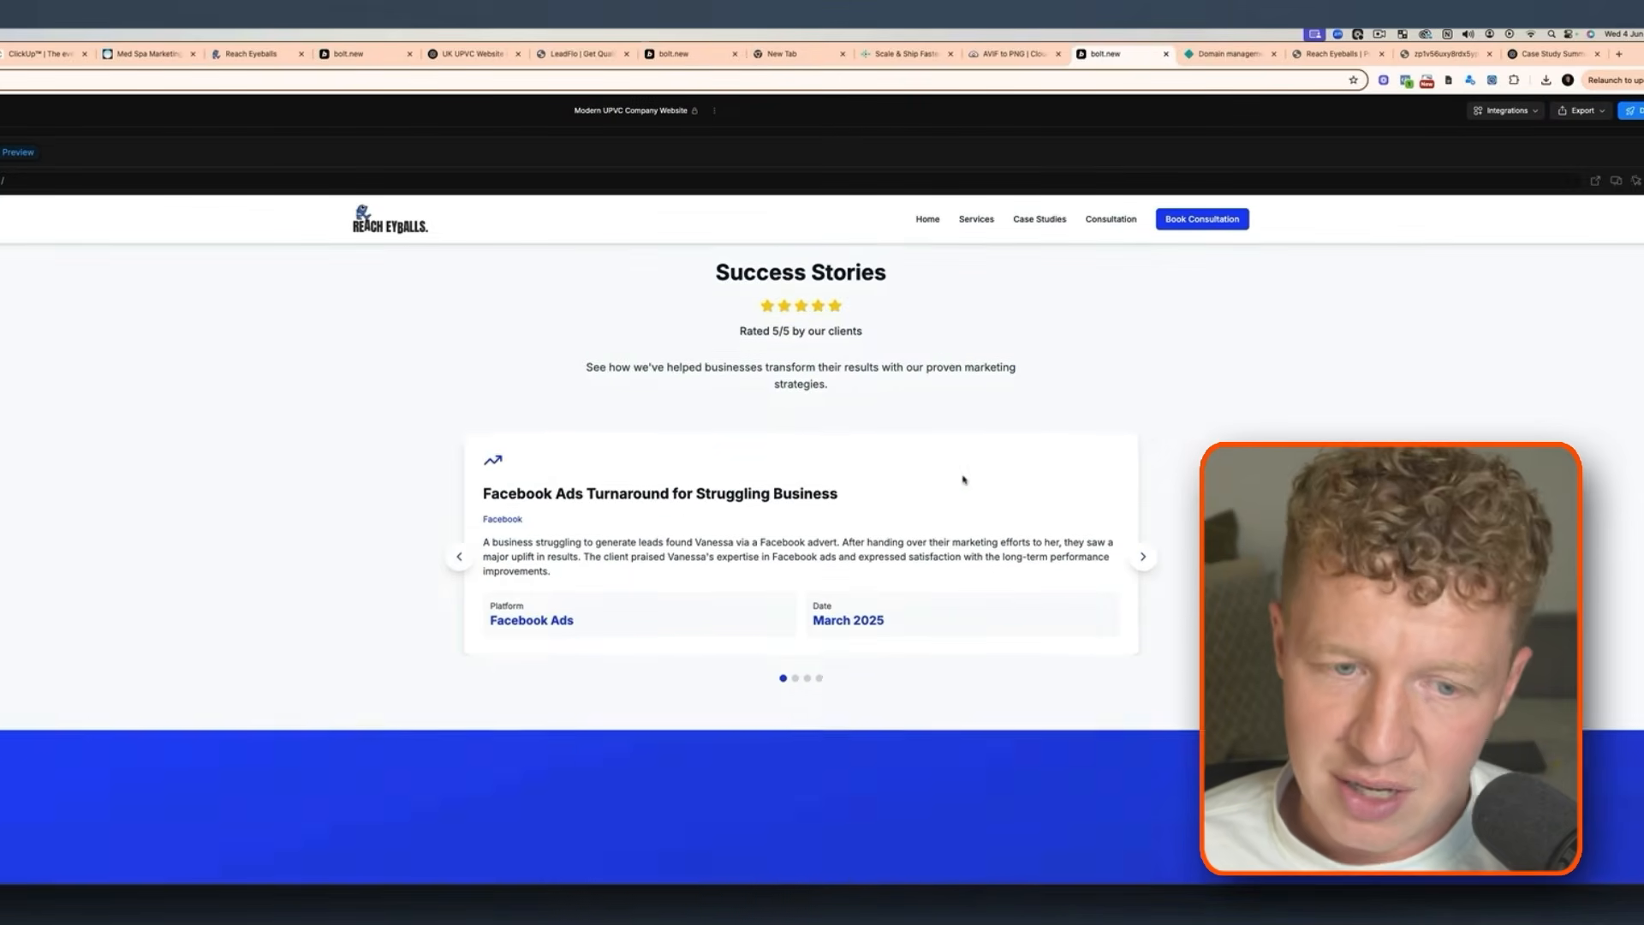
scroll(964, 480, "down", 2)
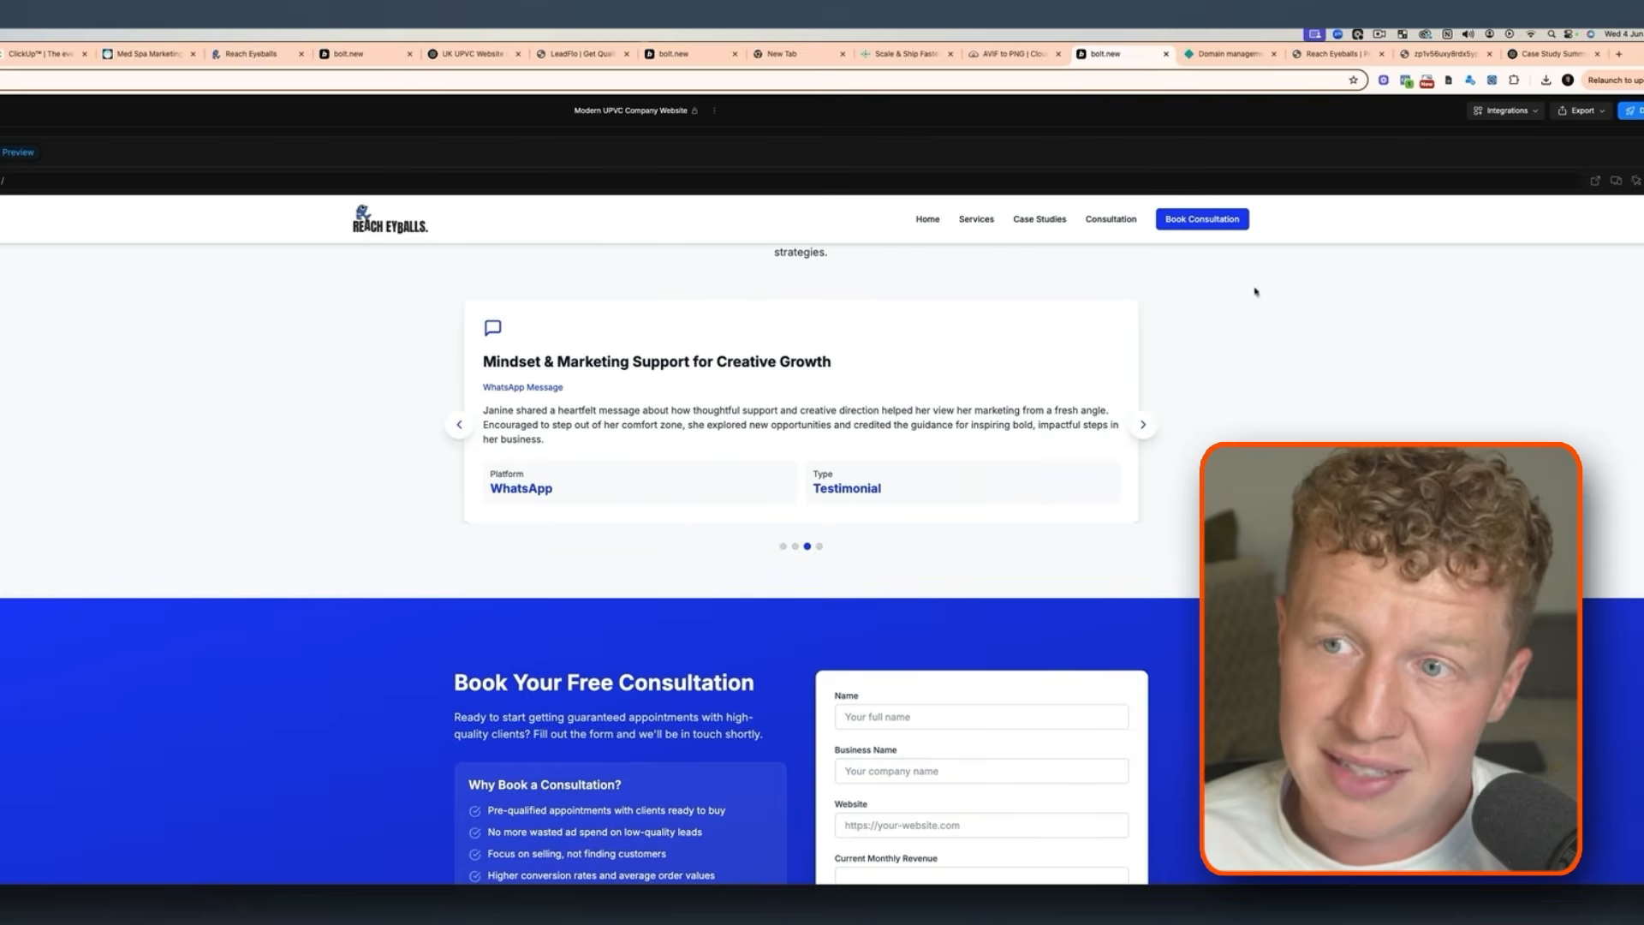
left_click(1373, 35)
left_click(1373, 35)
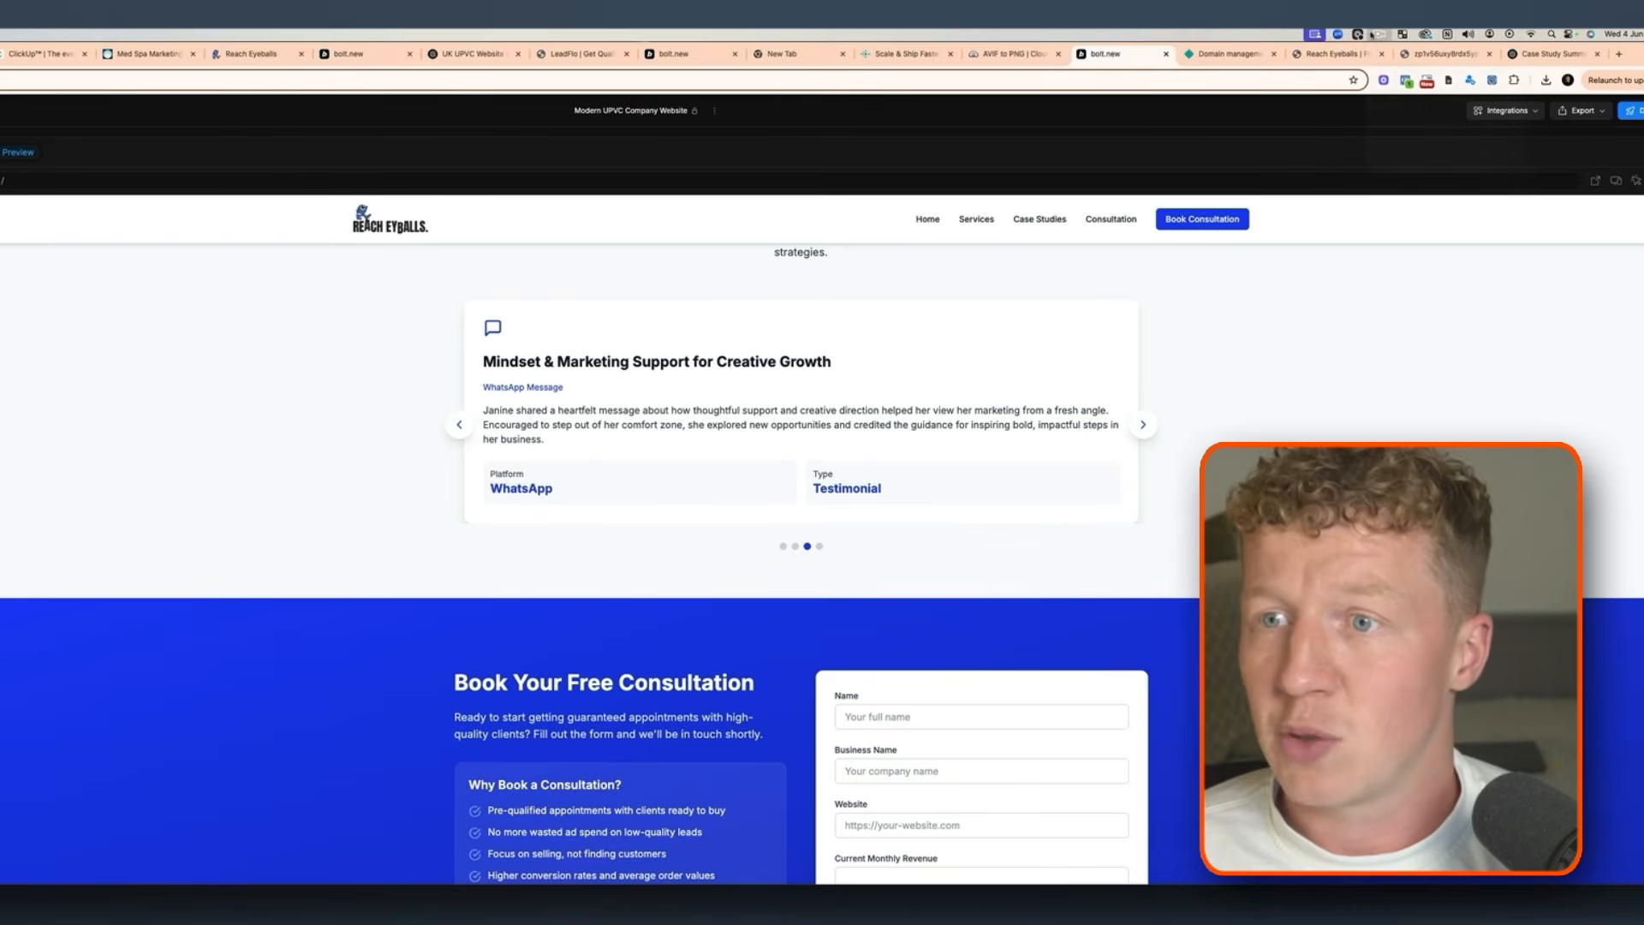
left_click(1152, 426)
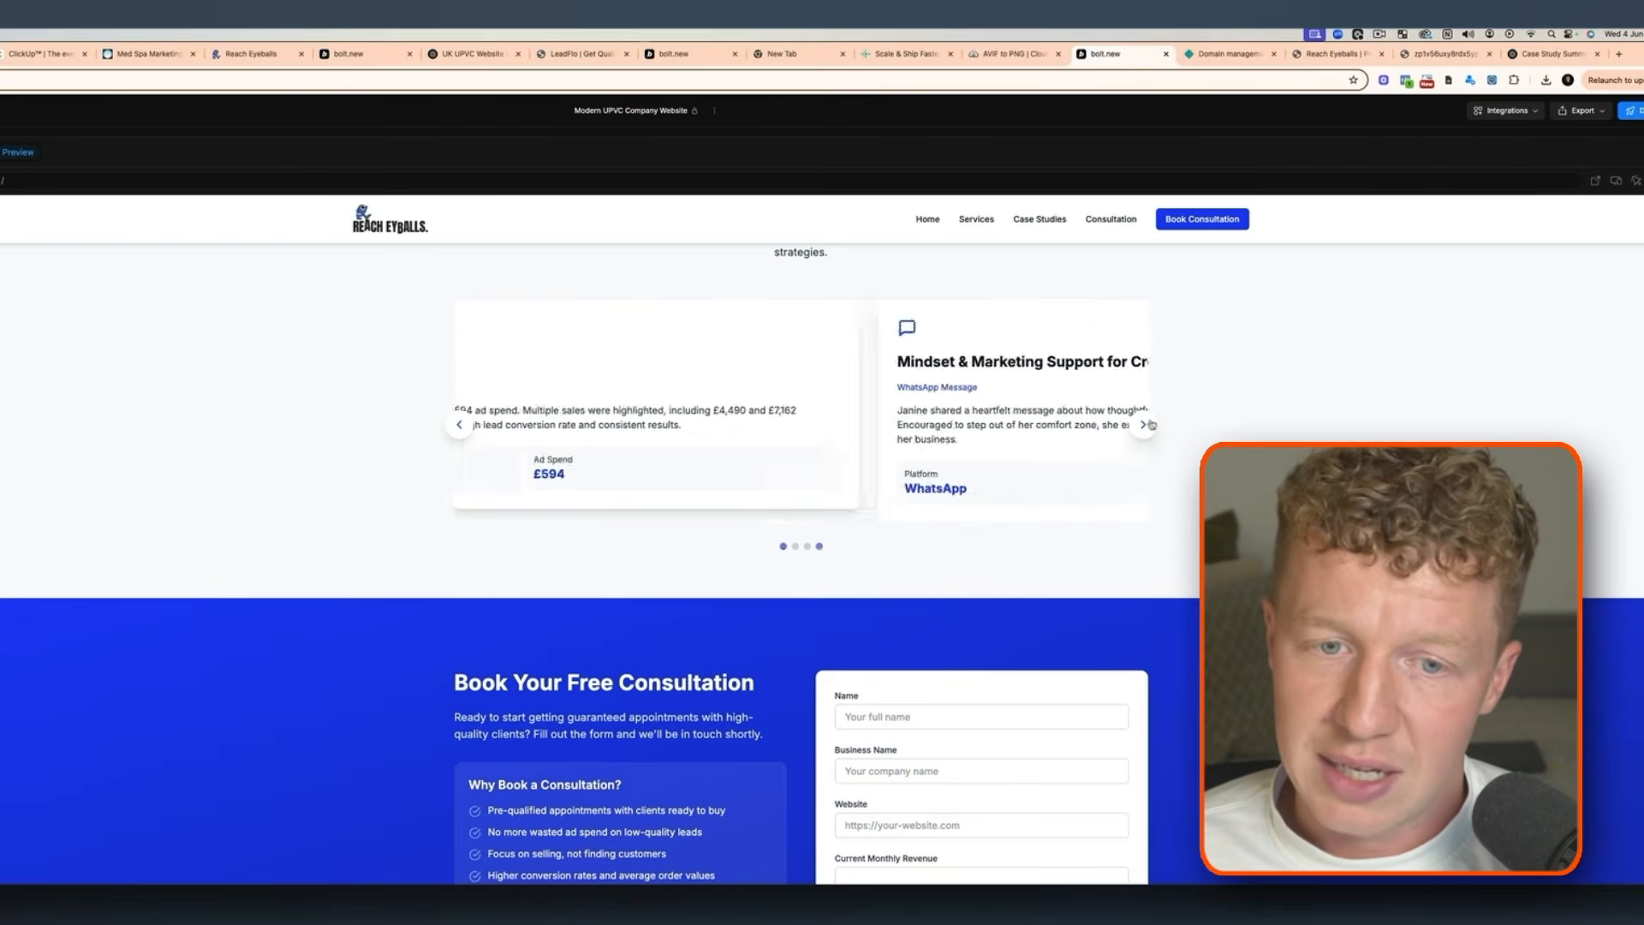